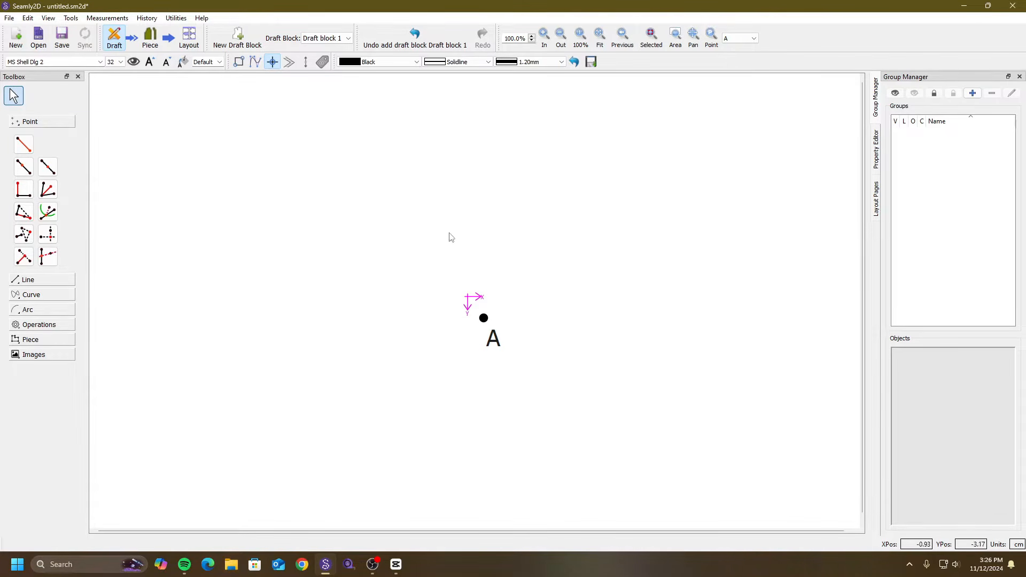
Switch to SeamlyMe and create a new Individual measurement file with the unit set to Centimeters.
left_click(123, 21)
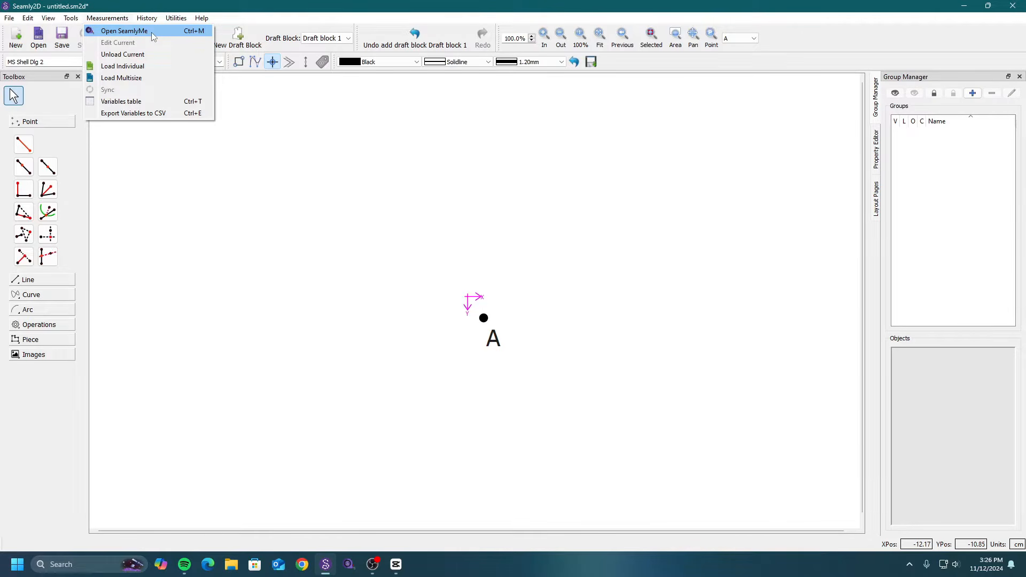
left_click(152, 33)
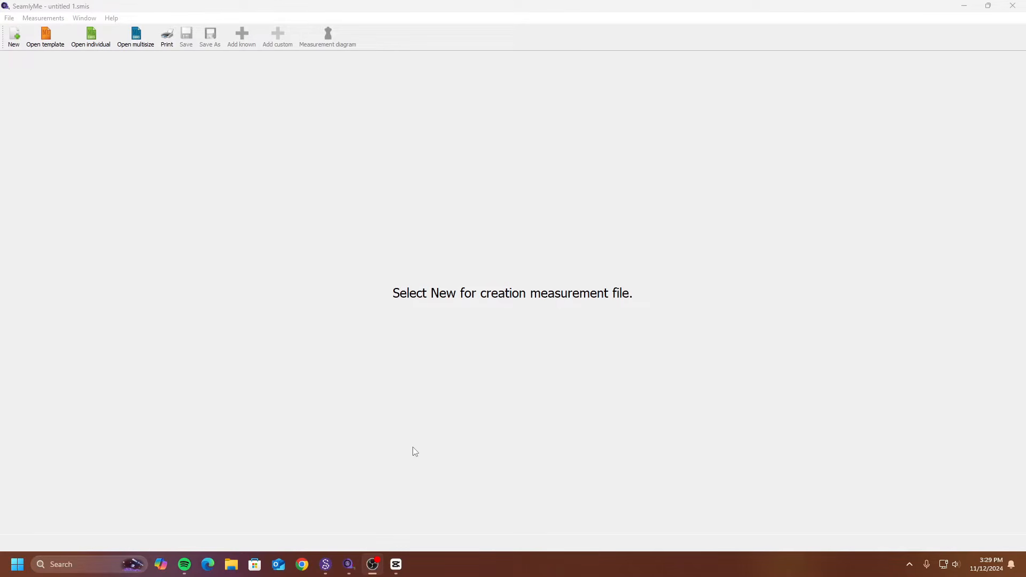
left_click(17, 38)
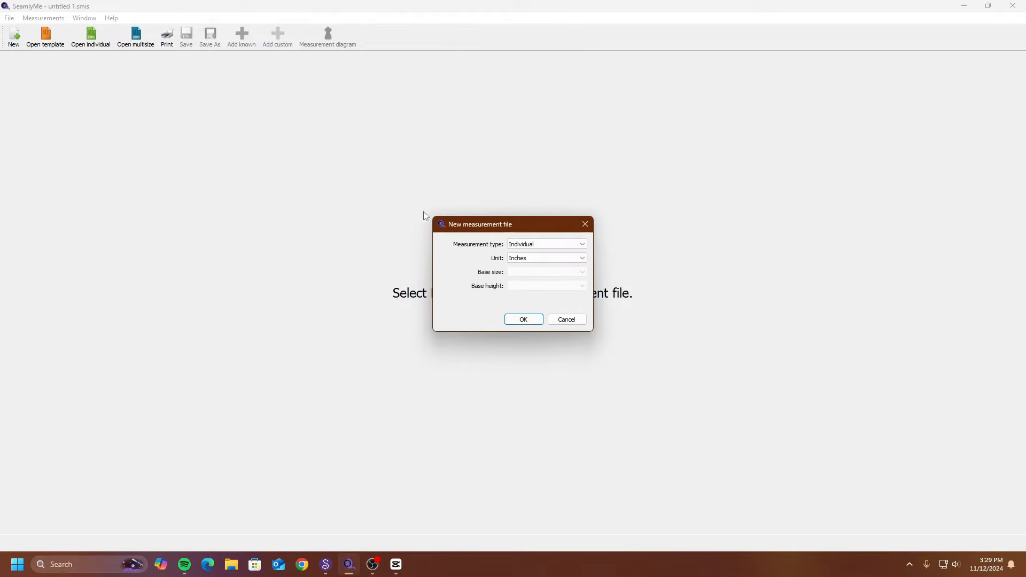
left_click(581, 244)
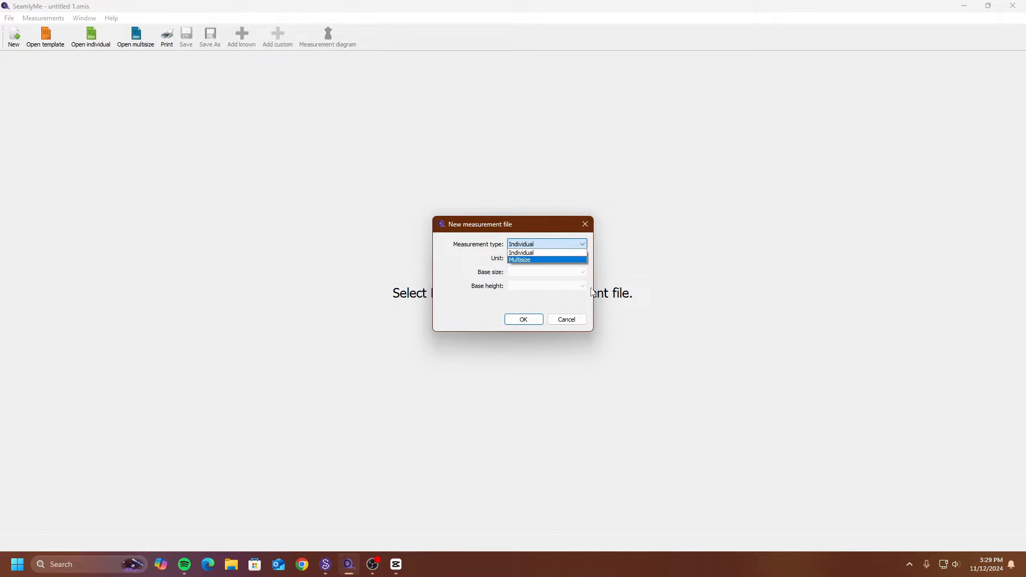
key("Up")
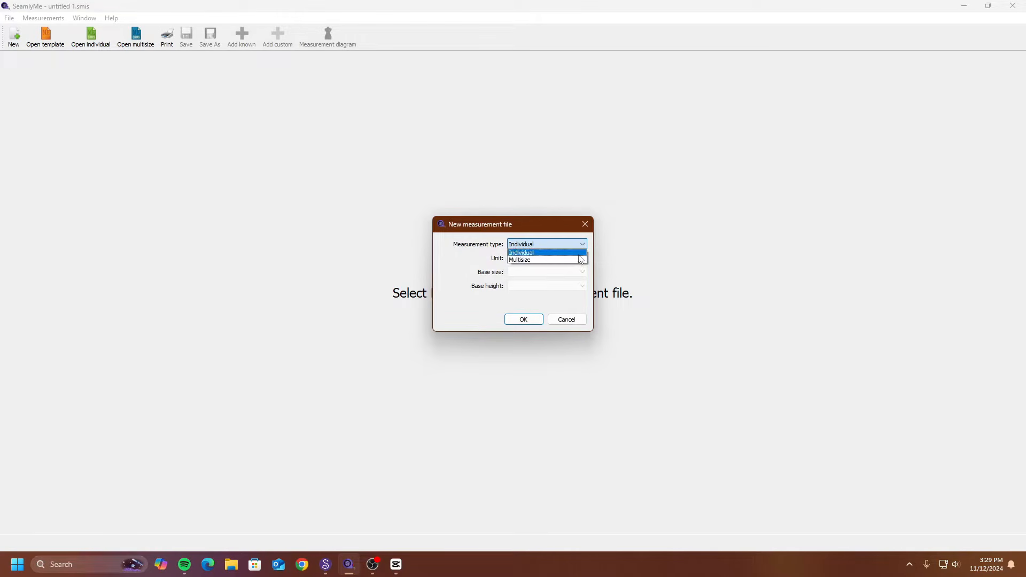
key("Return")
left_click(580, 258)
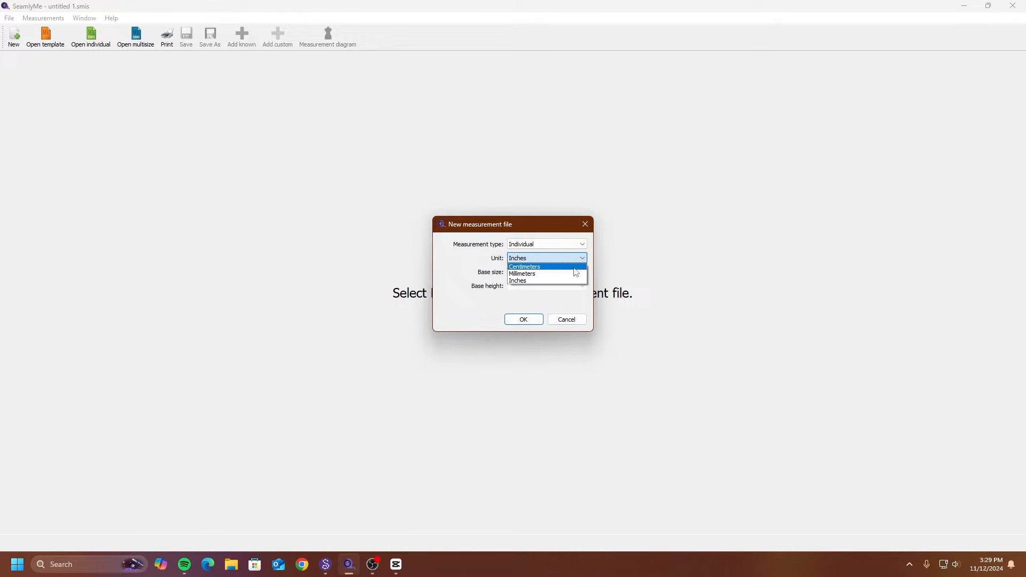
left_click(574, 266)
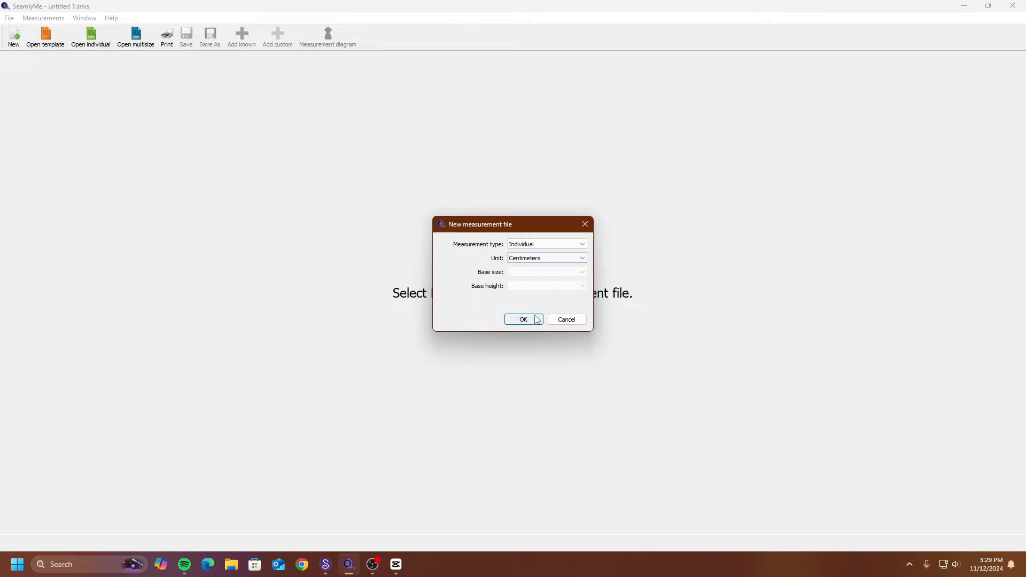
left_click(536, 321)
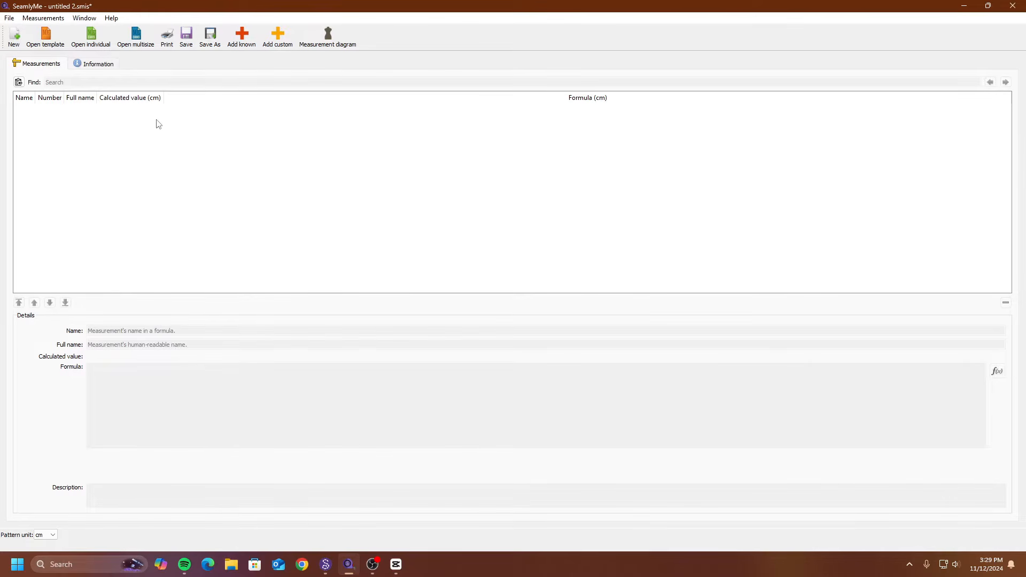
Search the database of known measurements for "head".
left_click(249, 47)
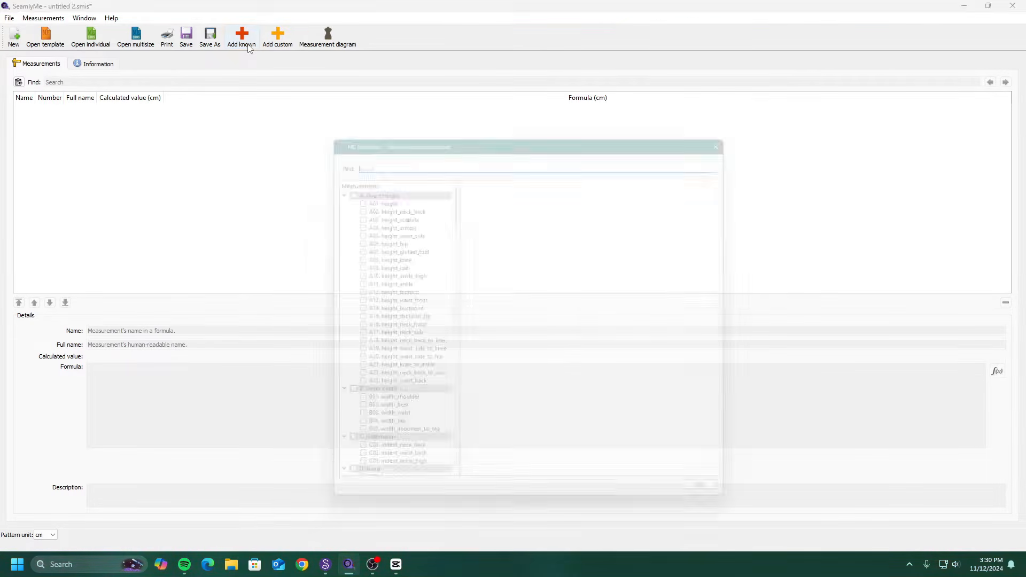
left_click_drag(452, 184, 428, 172)
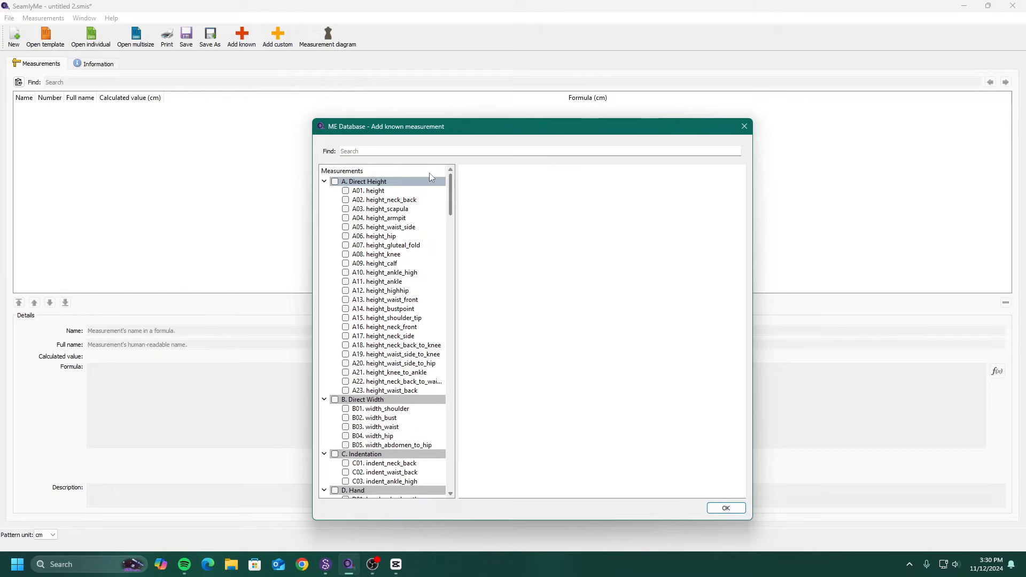
left_click(385, 154)
type("heat")
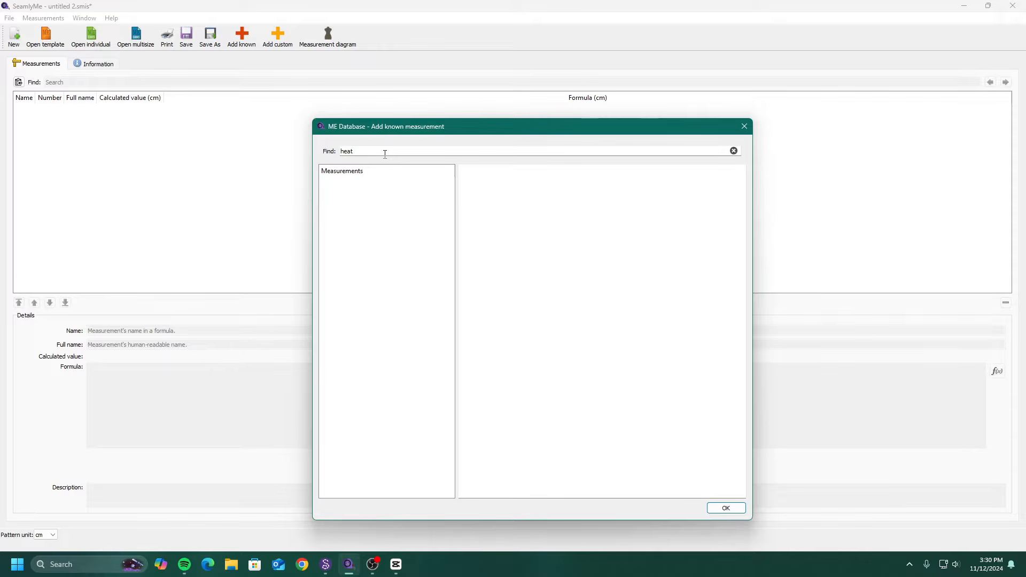
key("BackSpace")
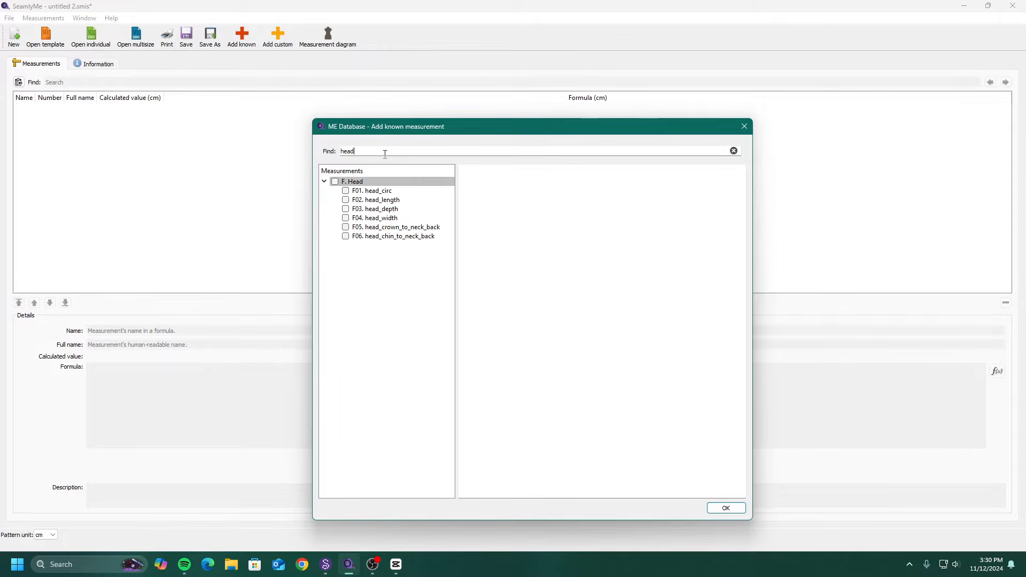
Examine the diagrams and descriptions of the head measurements, including circumference, length, depth, crown to neck back and chin to neck back.
left_click(346, 191)
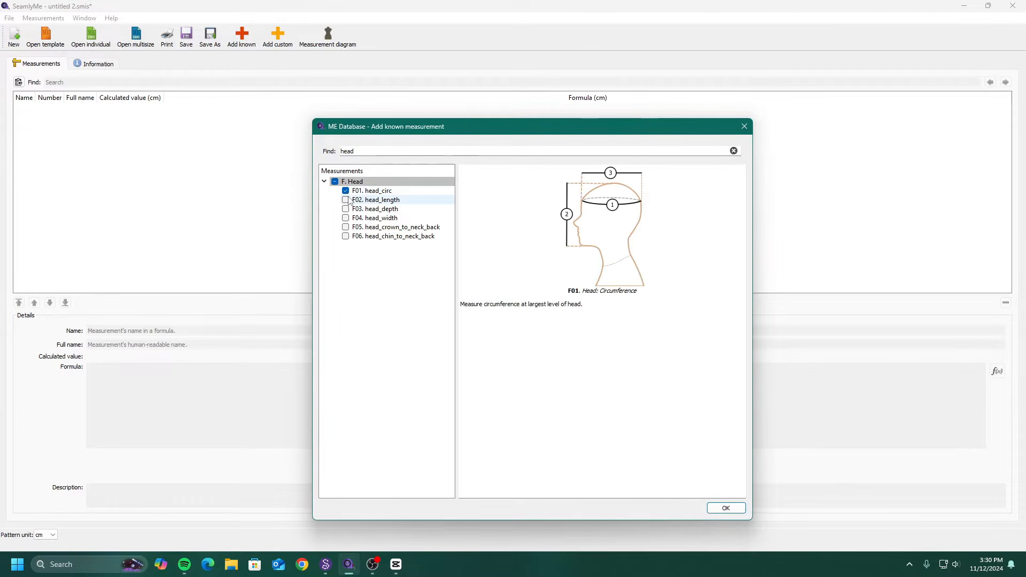
left_click(345, 191)
left_click(375, 201)
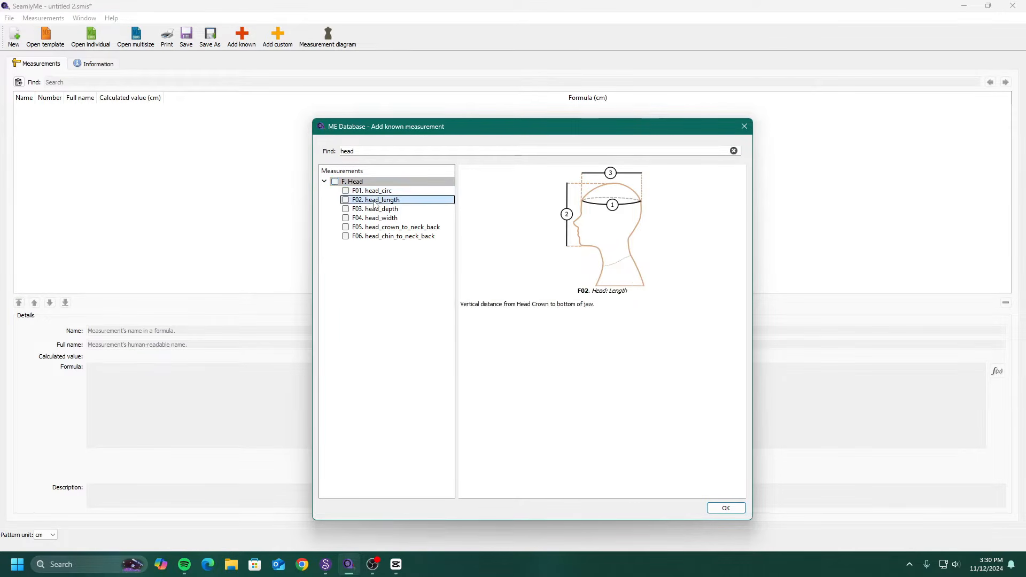
left_click(377, 208)
left_click(386, 227)
left_click(394, 236)
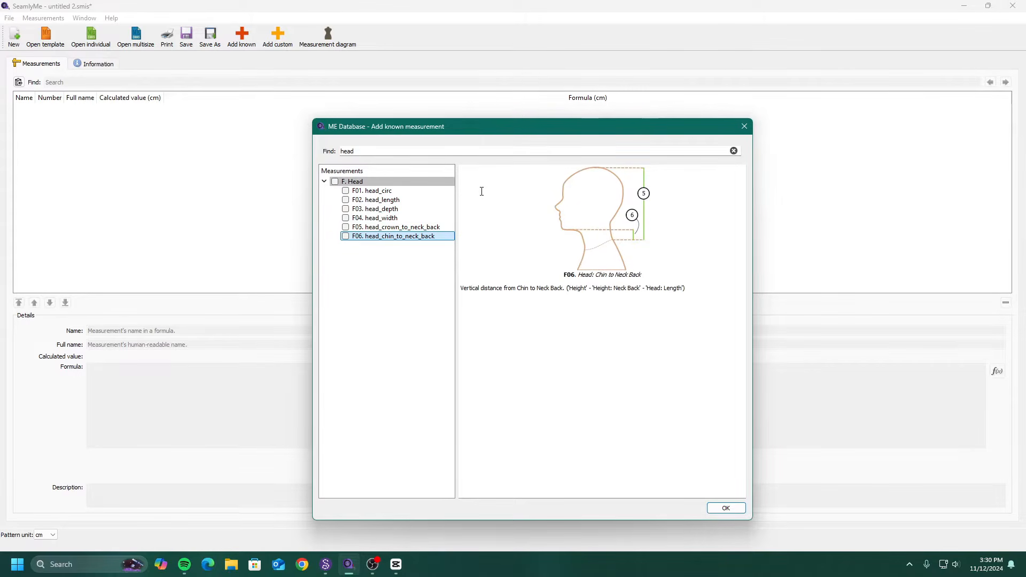
left_click(370, 190)
Add the known measurements head_circ, head_length and head_depth to the measurement file.
left_click(345, 190)
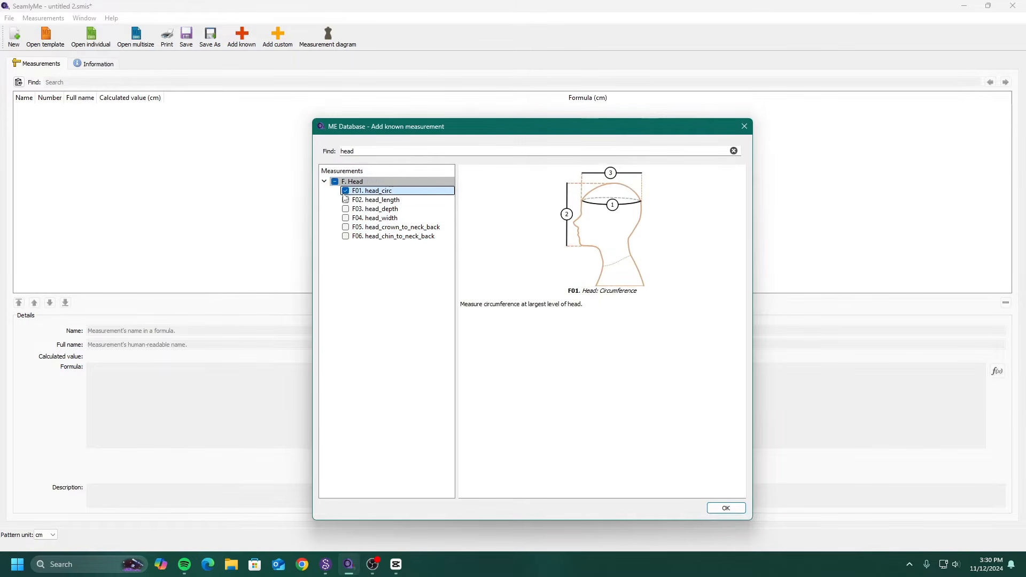
left_click(345, 199)
left_click(345, 209)
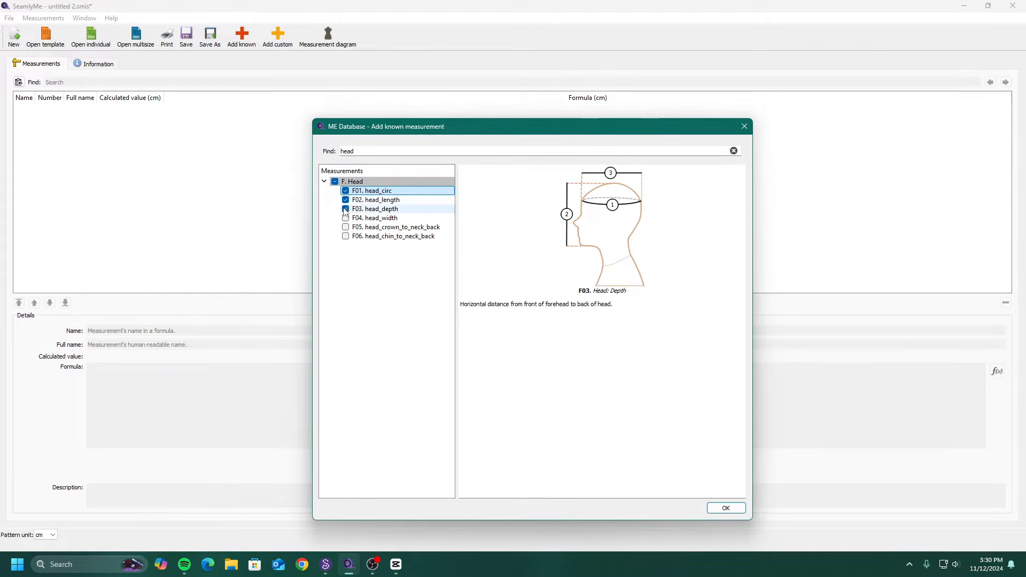
left_click(724, 508)
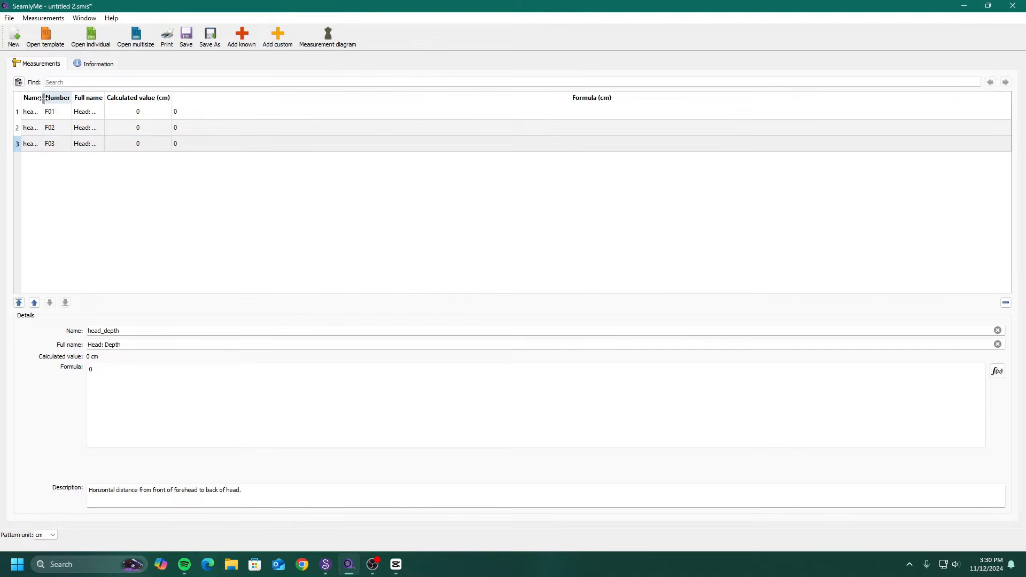
Widen the Name and Full name columns of the measurement table so their entries are fully readable.
left_click_drag(42, 101, 107, 102)
left_click(77, 190)
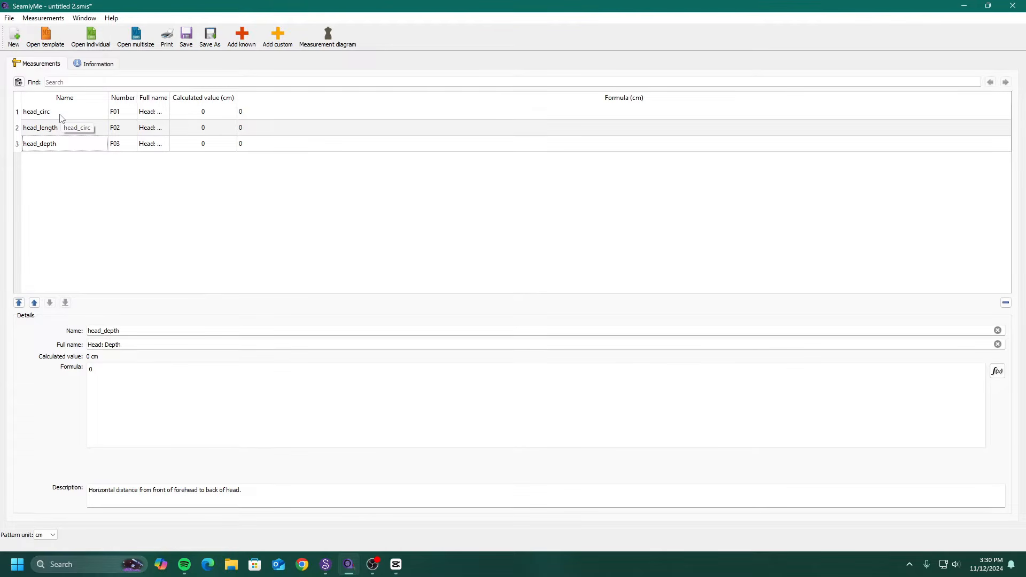
left_click(61, 118)
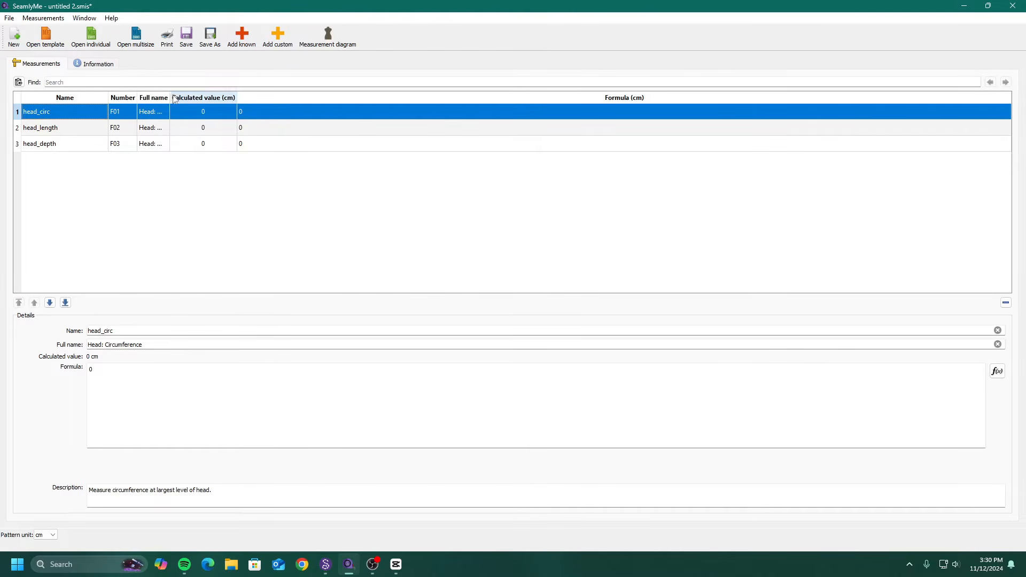
left_click_drag(170, 98, 231, 102)
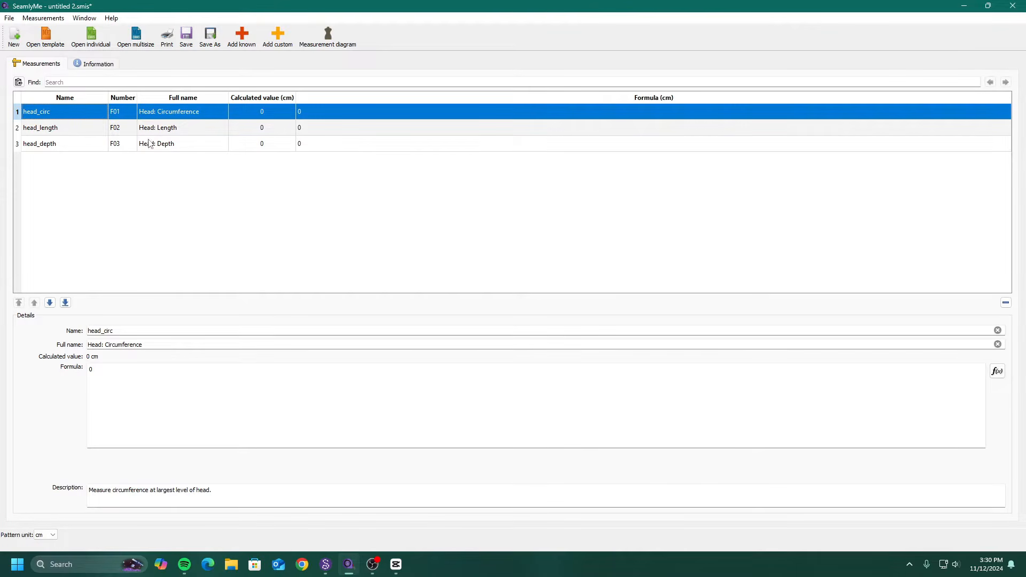
left_click(177, 129)
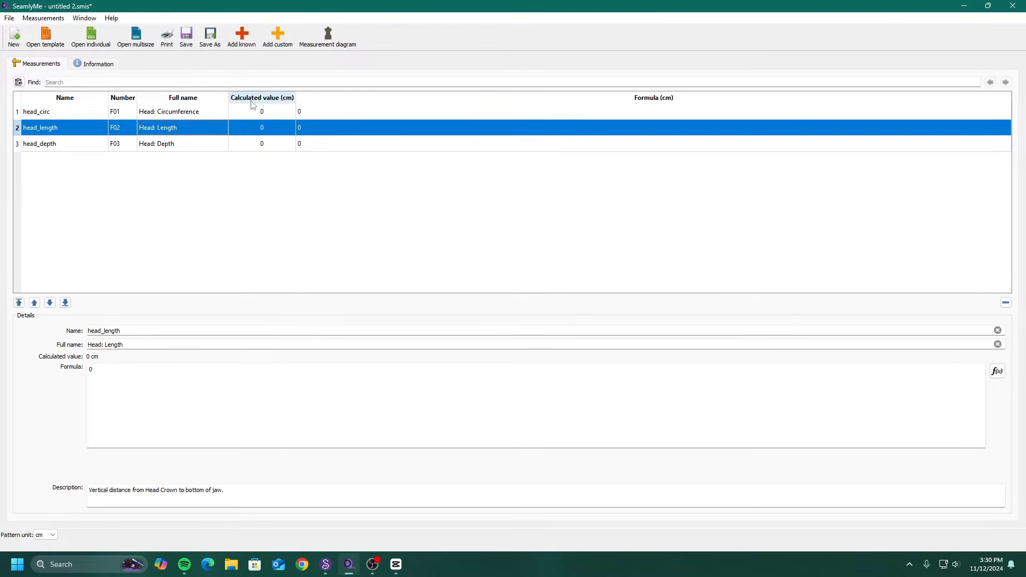
left_click(257, 112)
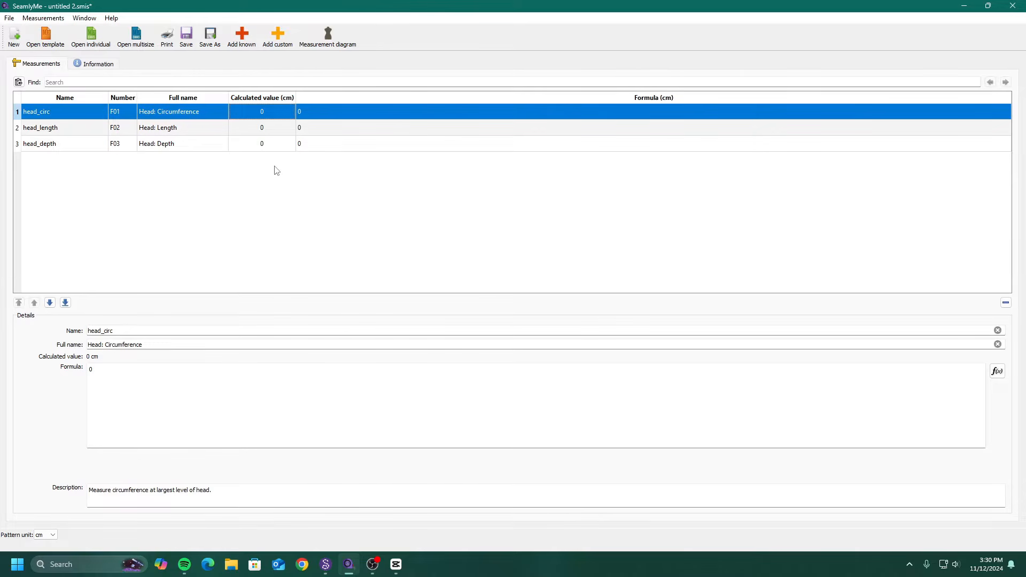
left_click(267, 130)
left_click(266, 145)
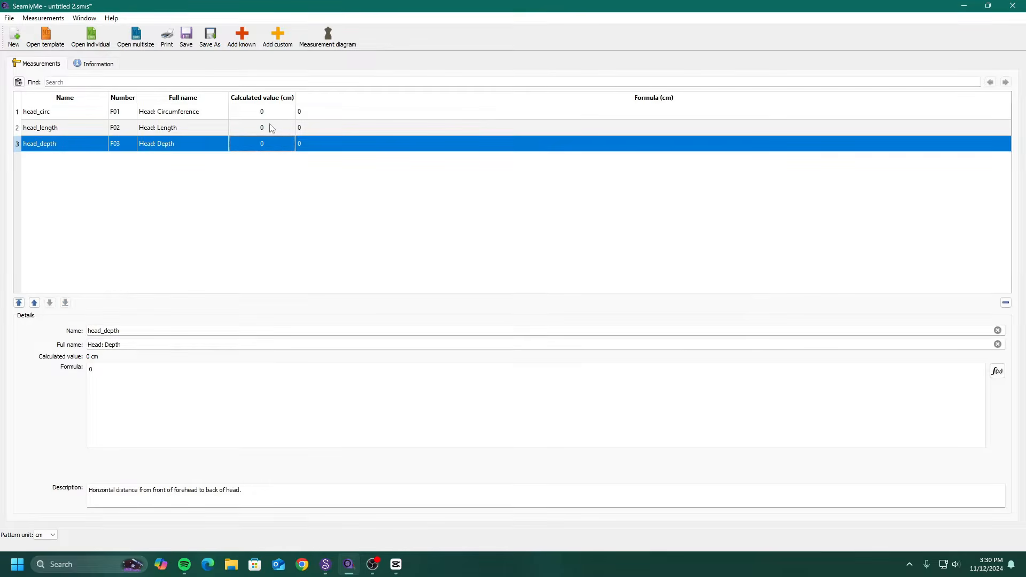
left_click(271, 130)
Set the formula of the head_circ measurement to 55 cm.
left_click(269, 115)
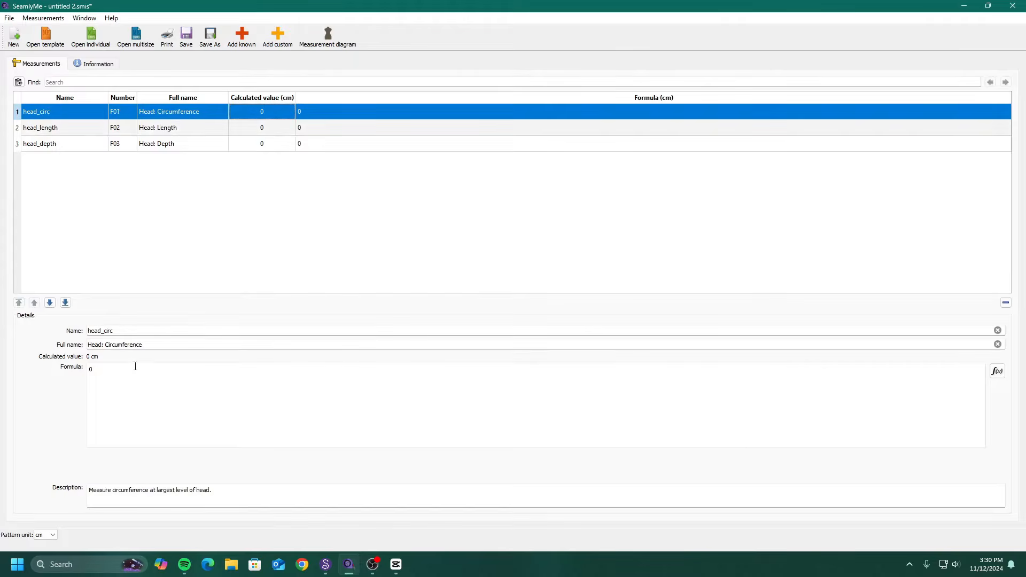
left_click_drag(135, 366, 14, 367)
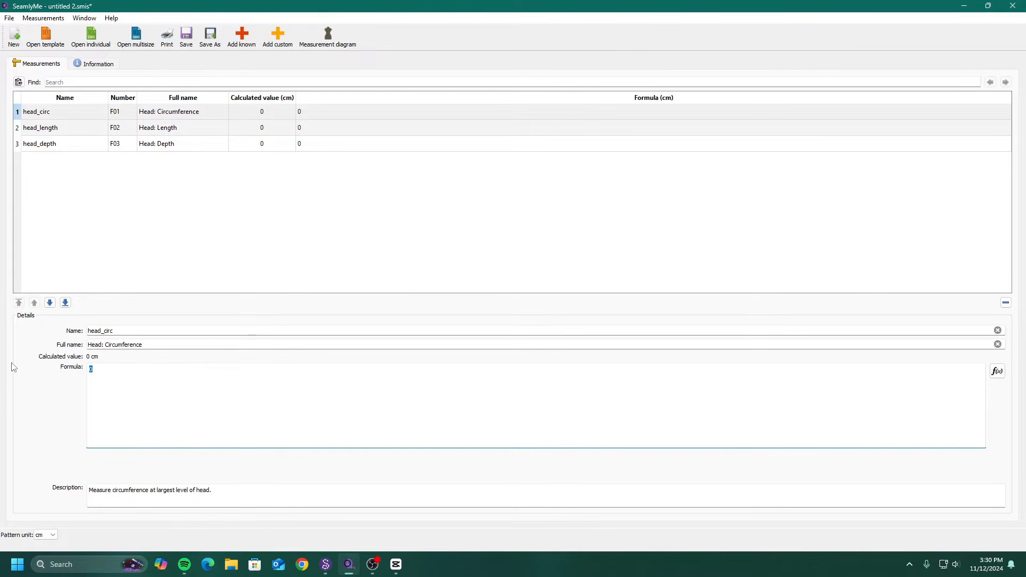
type("55")
left_click(110, 269)
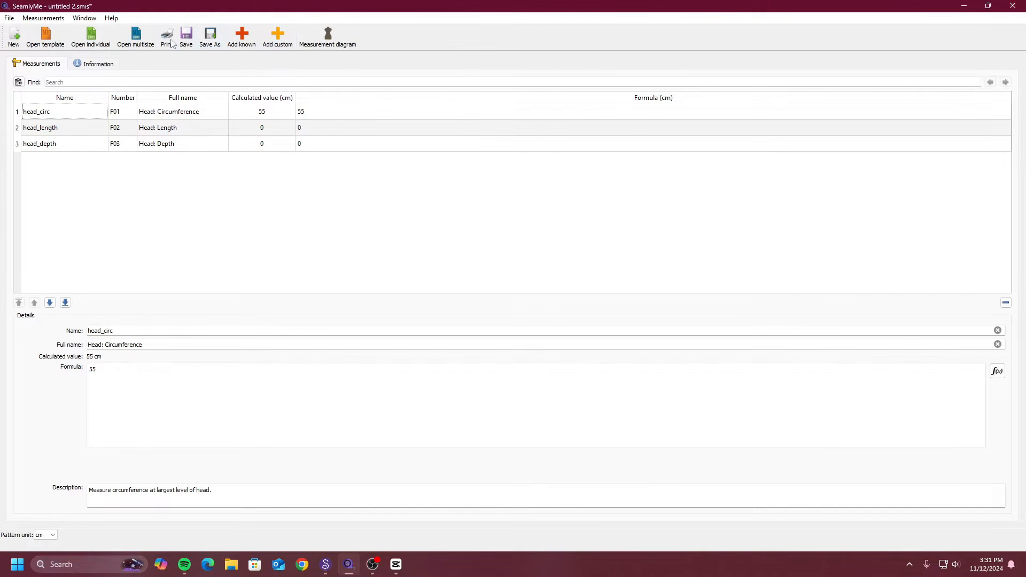
Dismiss saving the measurement file and close SeamlyMe without keeping the changes, returning to Seamly2D.
left_click(191, 37)
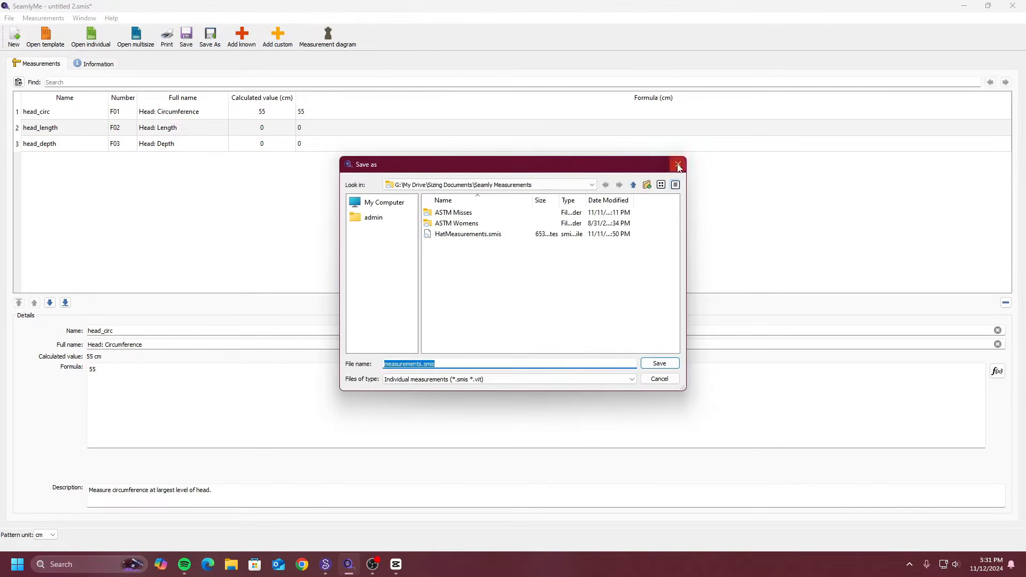
left_click(677, 164)
left_click(1012, 5)
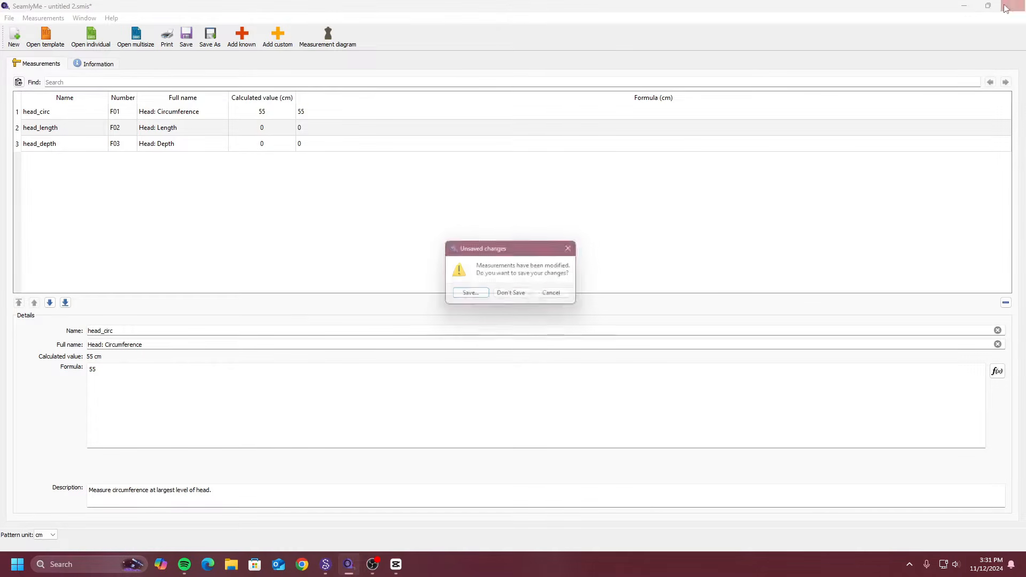
left_click(512, 296)
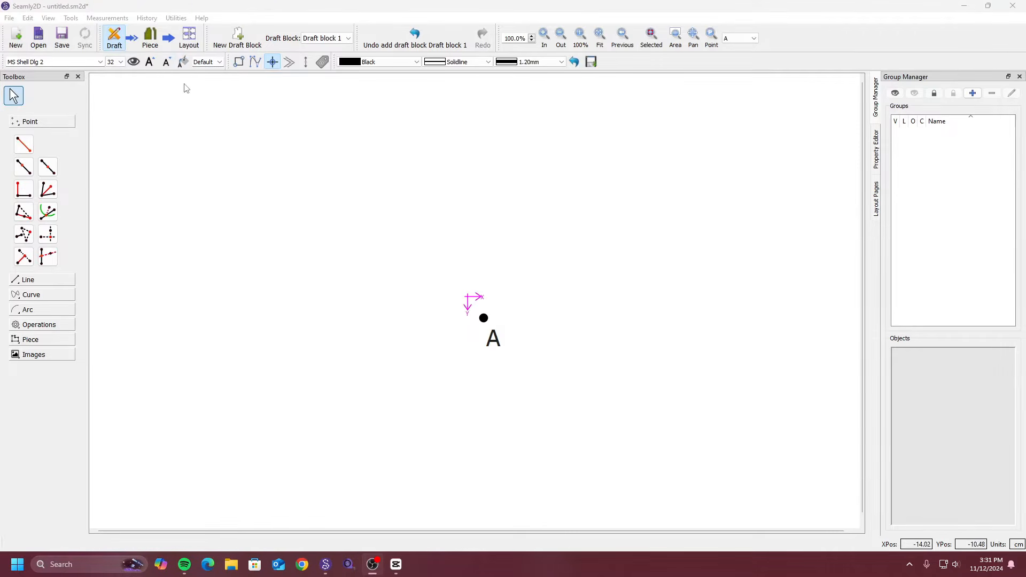
Load the individual measurement file ASTM Misses 10.smis from the ASTM Misses folder into the pattern.
left_click(109, 19)
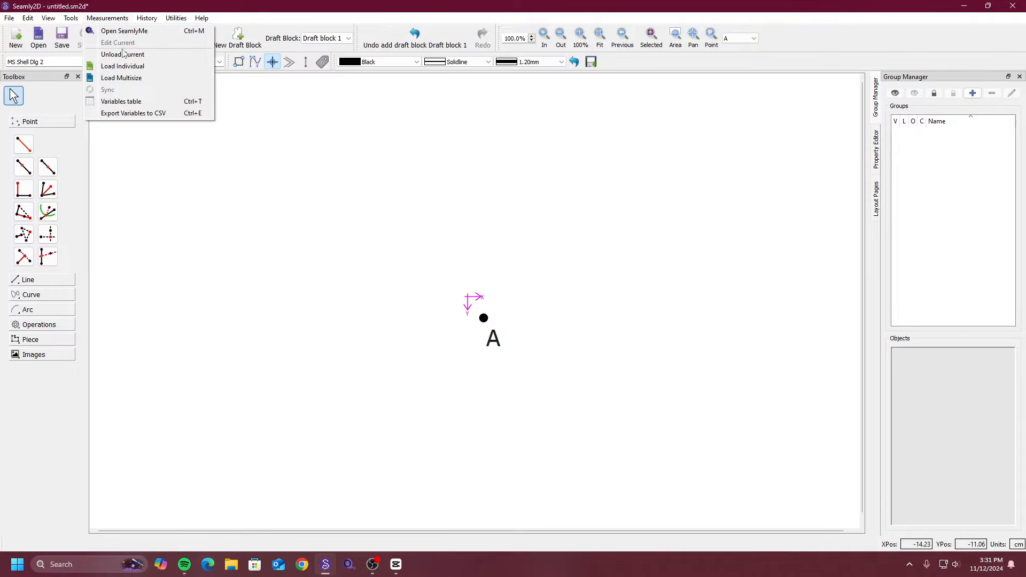
left_click(130, 70)
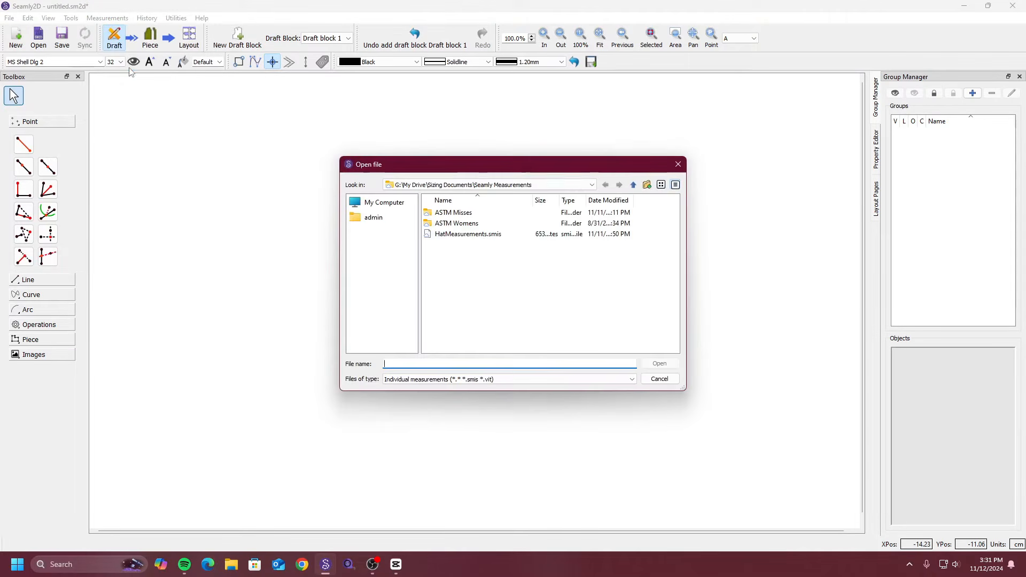
left_click(478, 213)
double_click(479, 213)
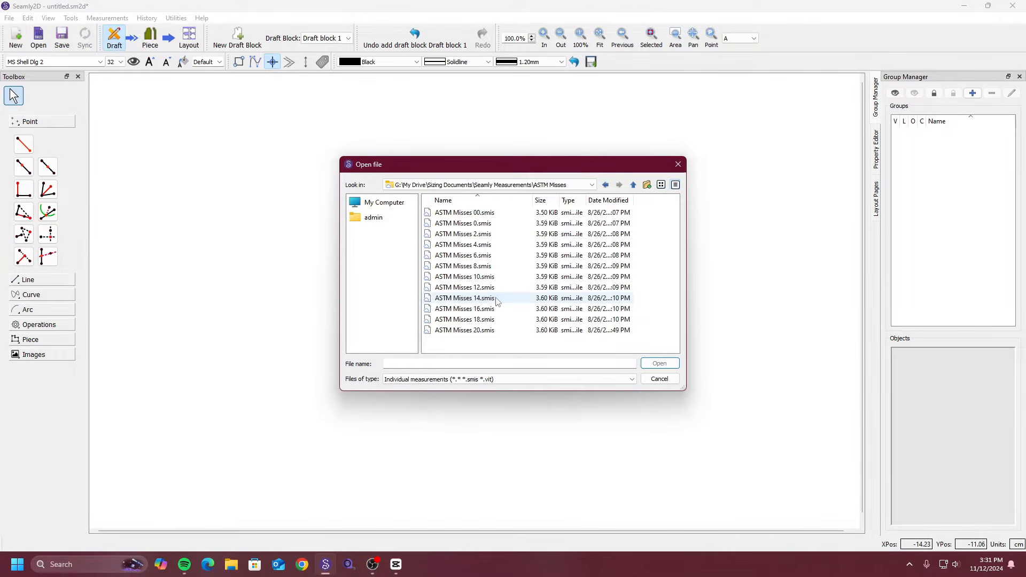
double_click(494, 277)
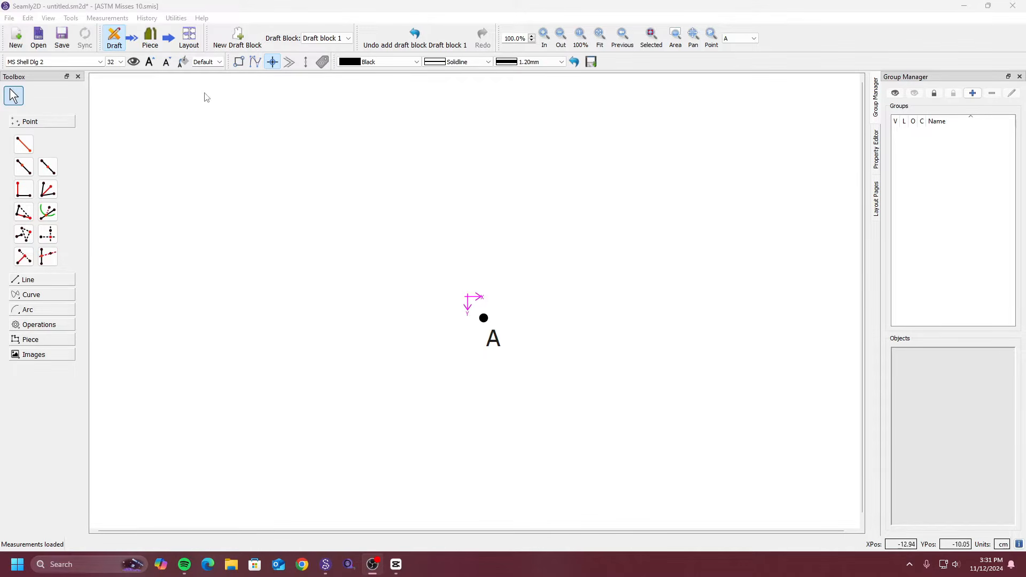
Add a custom variable named hat_brim_length with the formula 5 to the pattern's variables table.
left_click(118, 18)
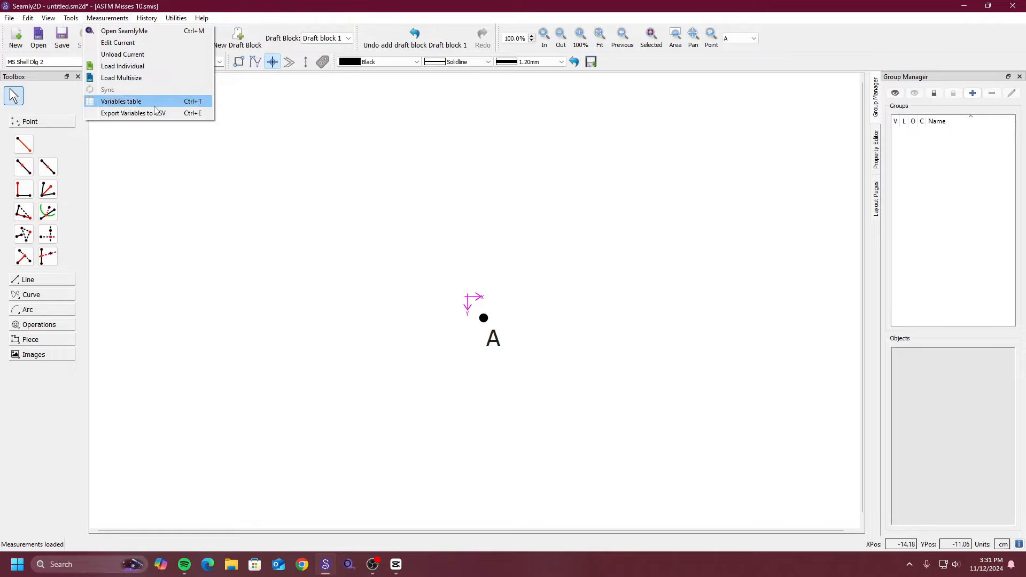
left_click(193, 104)
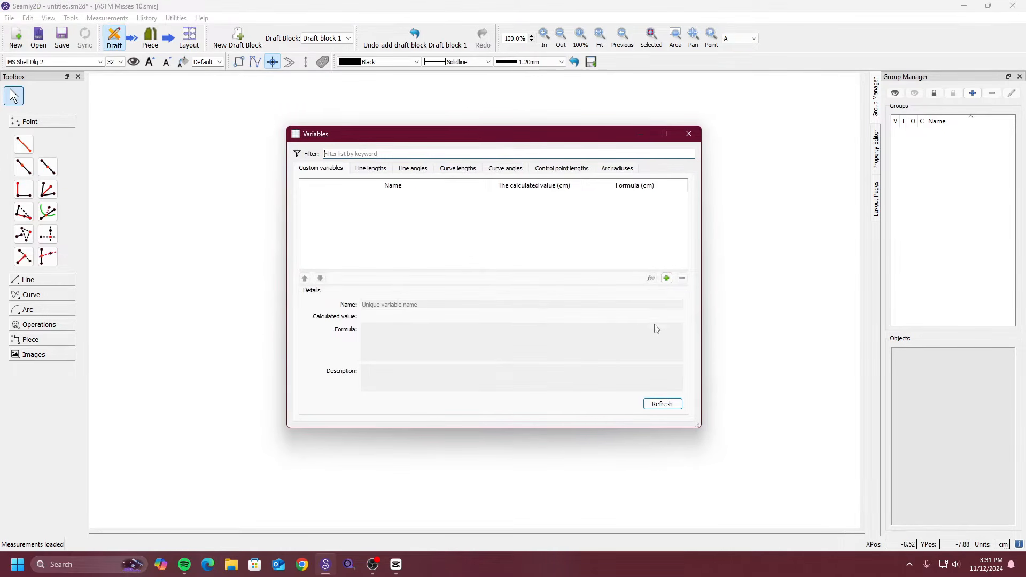
left_click(666, 278)
left_click_drag(401, 304, 293, 302)
type("hat_br")
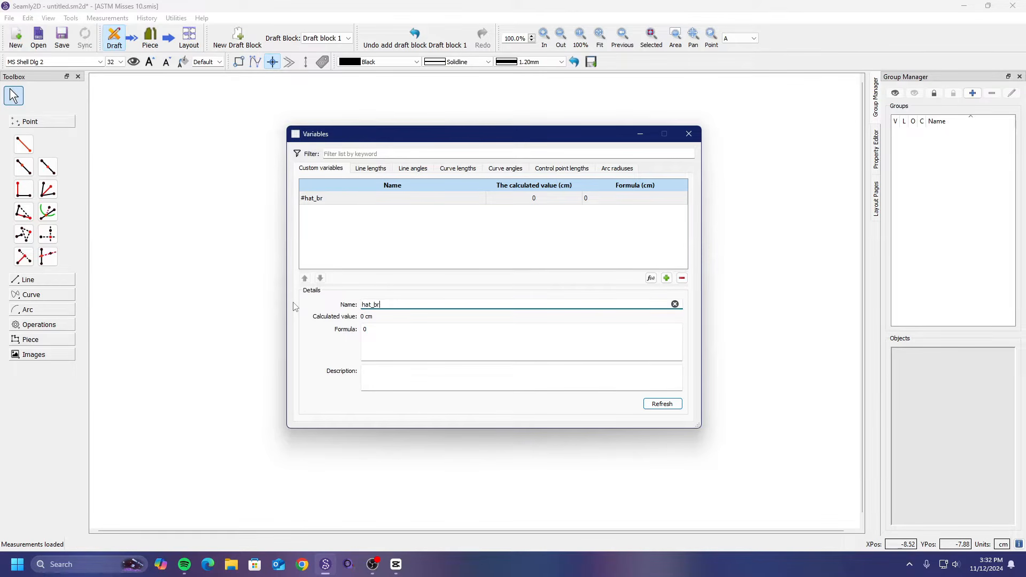
type("im_length")
key("Tab")
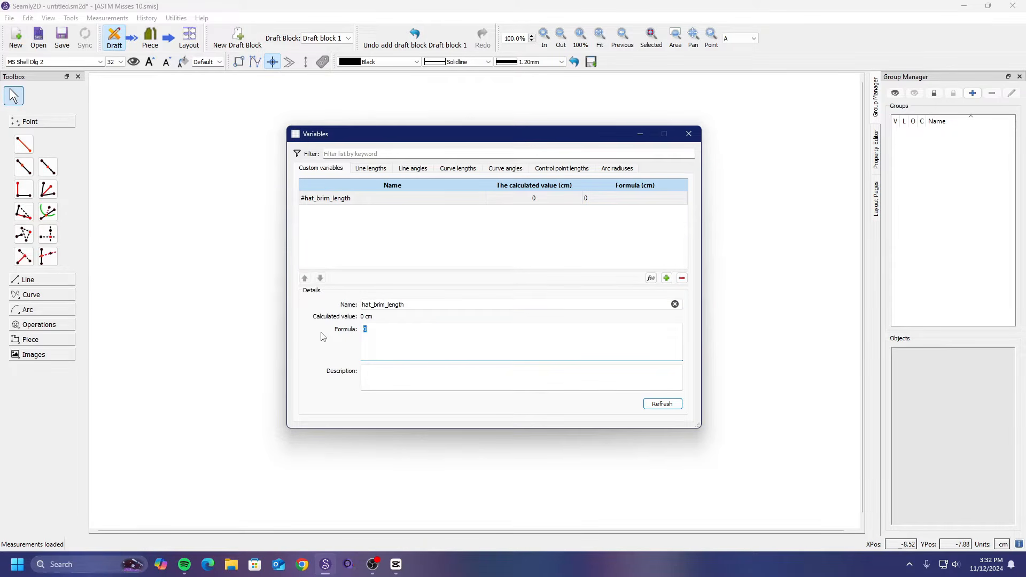
left_click(478, 255)
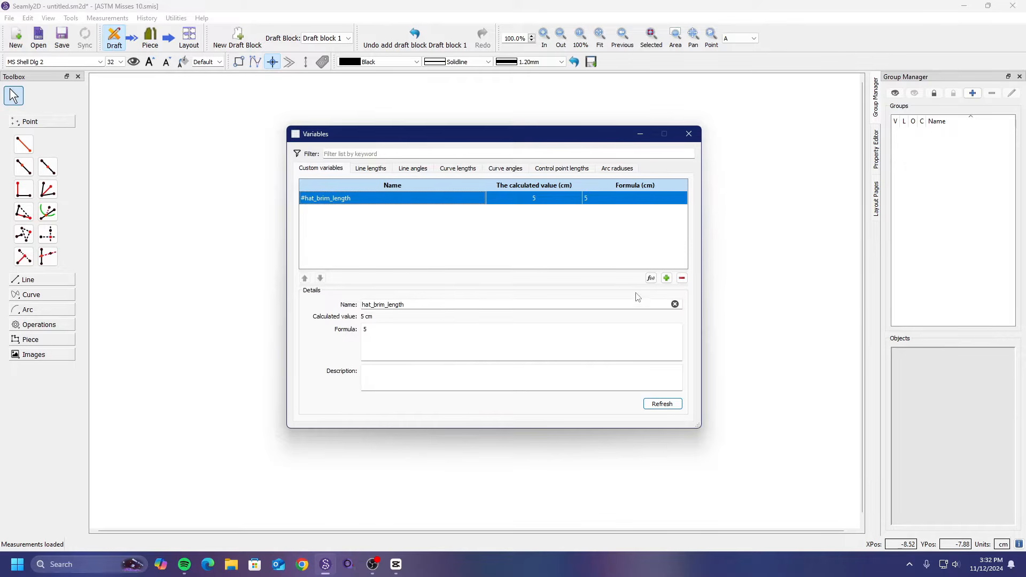
Change the formula of the hat_brim_length variable to head_circ/5.
double_click(456, 335)
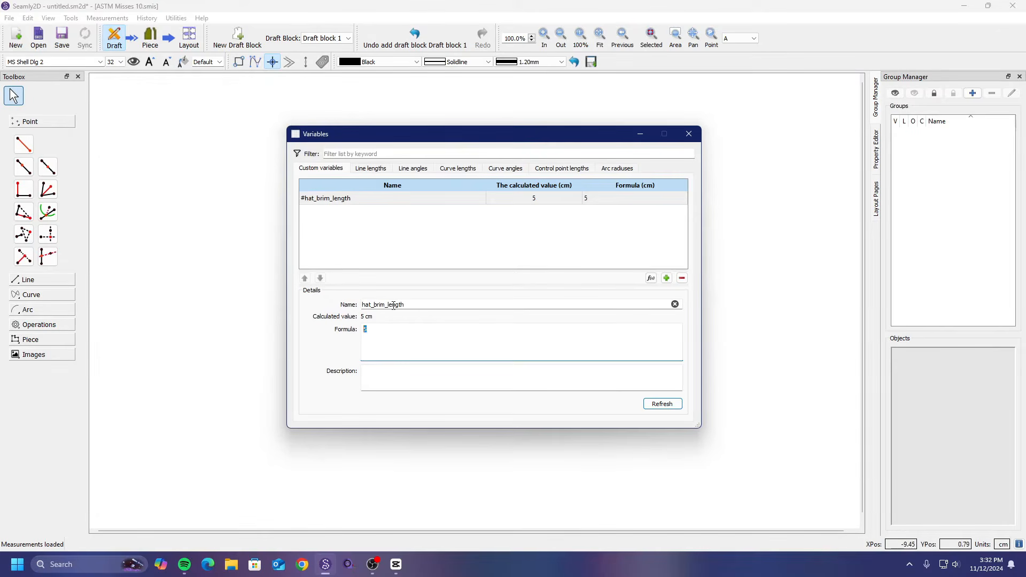
type("head")
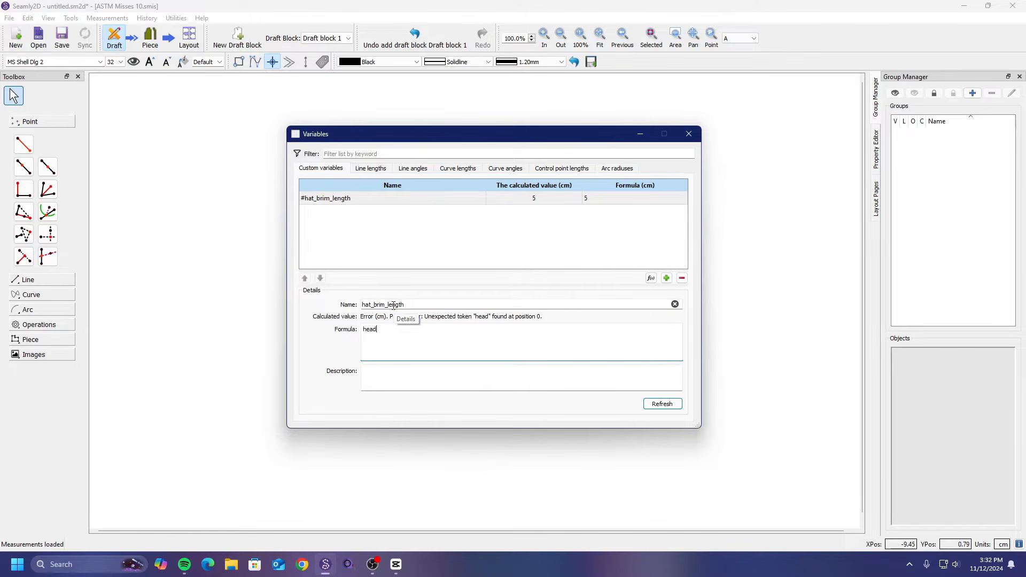
type("_circ")
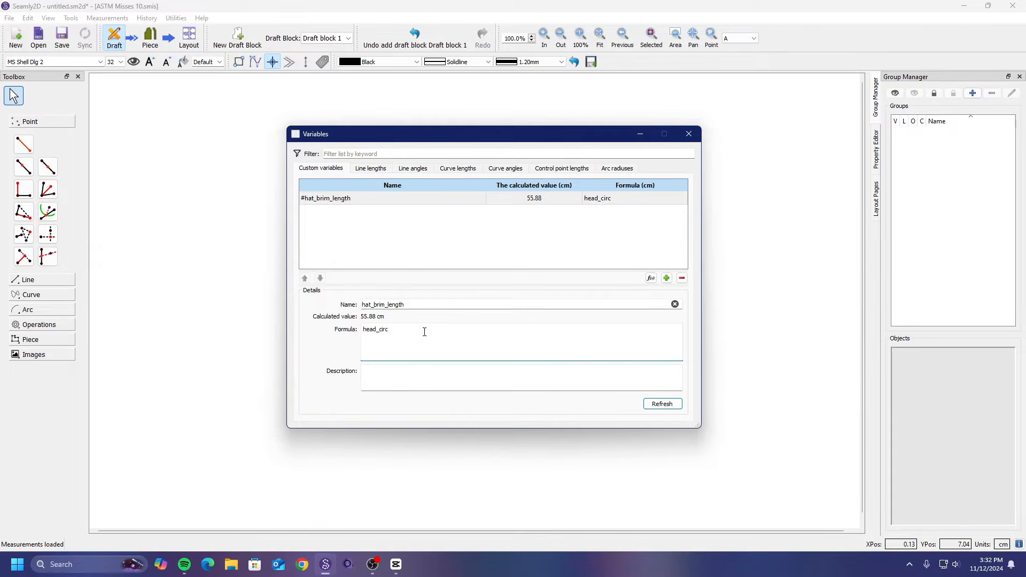
type("/5")
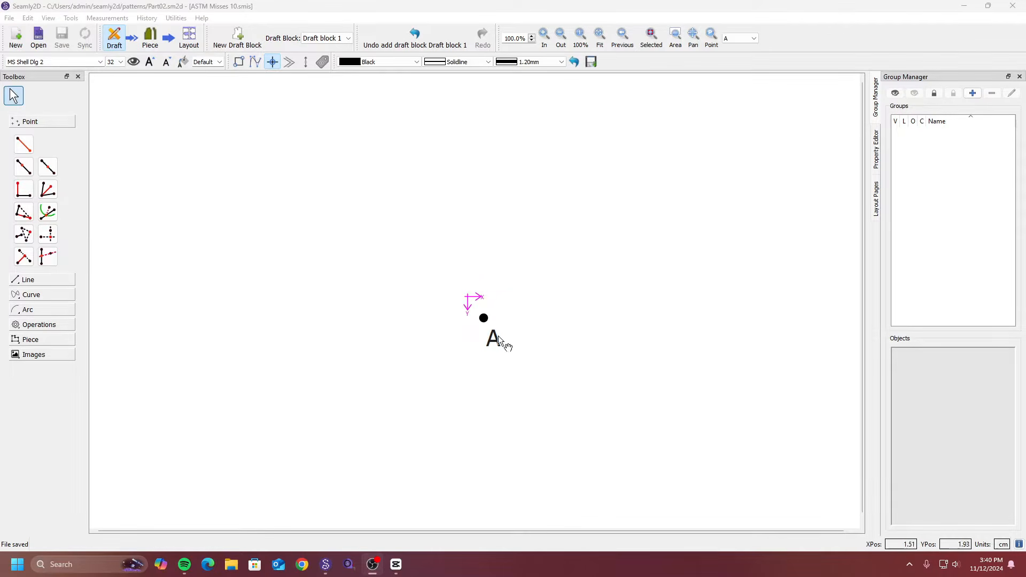
Open the properties of base point A to view its name and coordinates, and close them without changes.
left_click_drag(435, 259, 566, 411)
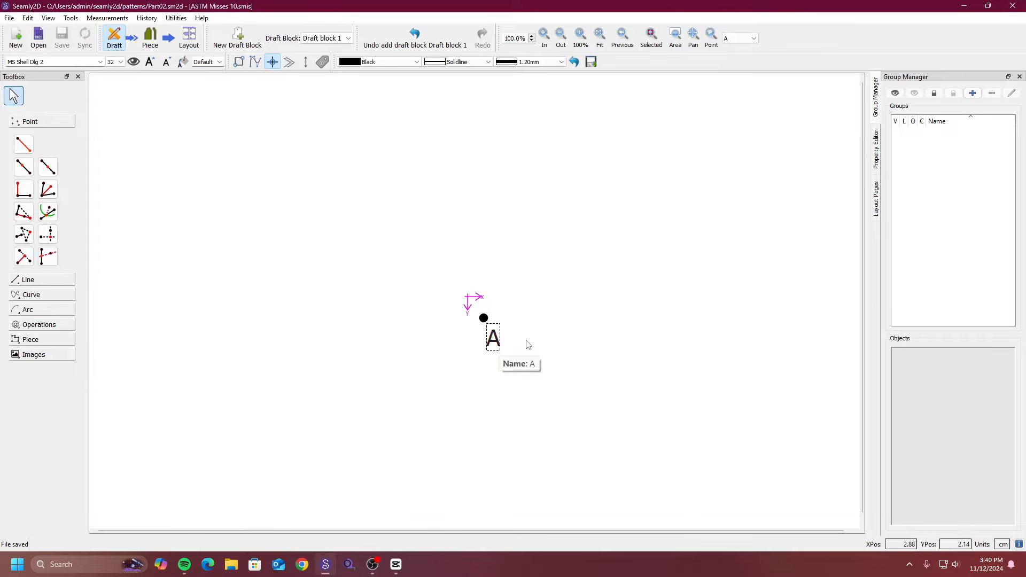
right_click(498, 347)
left_click(514, 331)
right_click(495, 338)
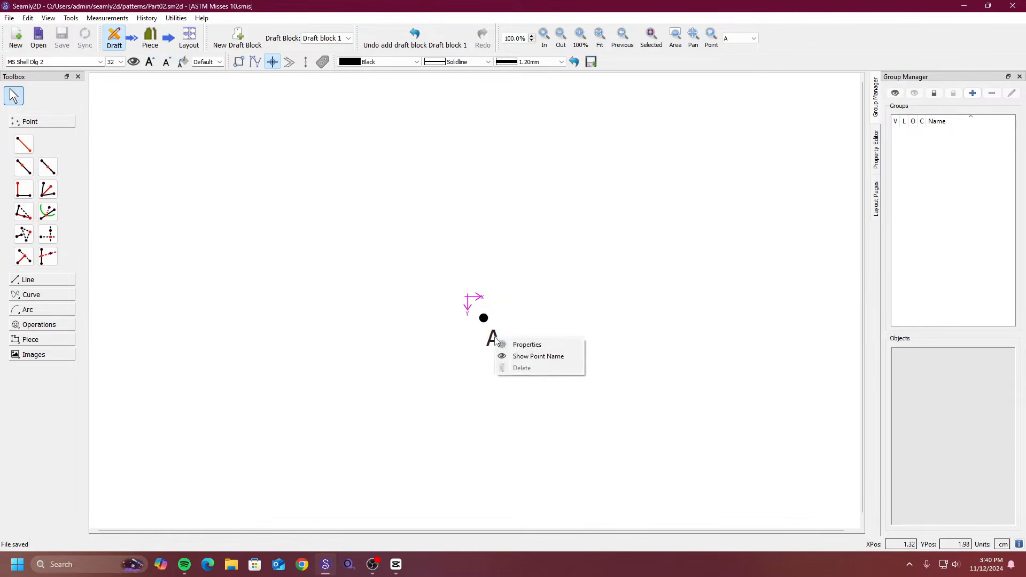
left_click(511, 345)
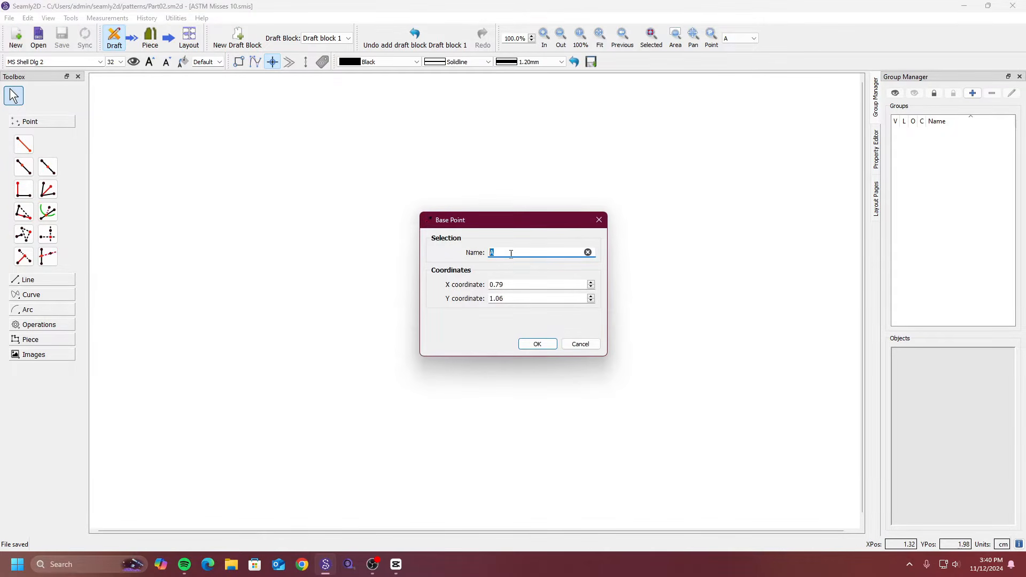
left_click(598, 220)
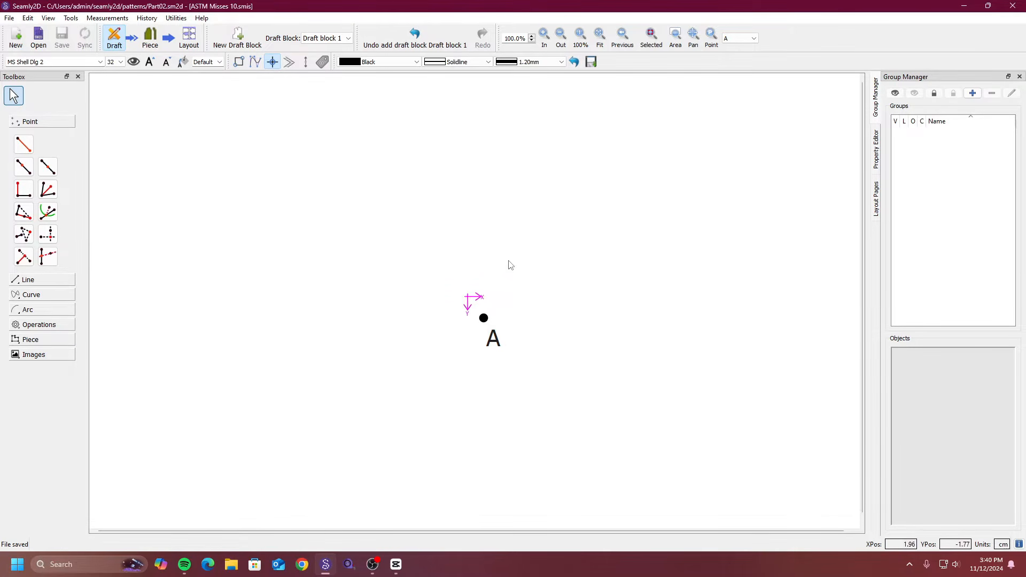
left_click(26, 146)
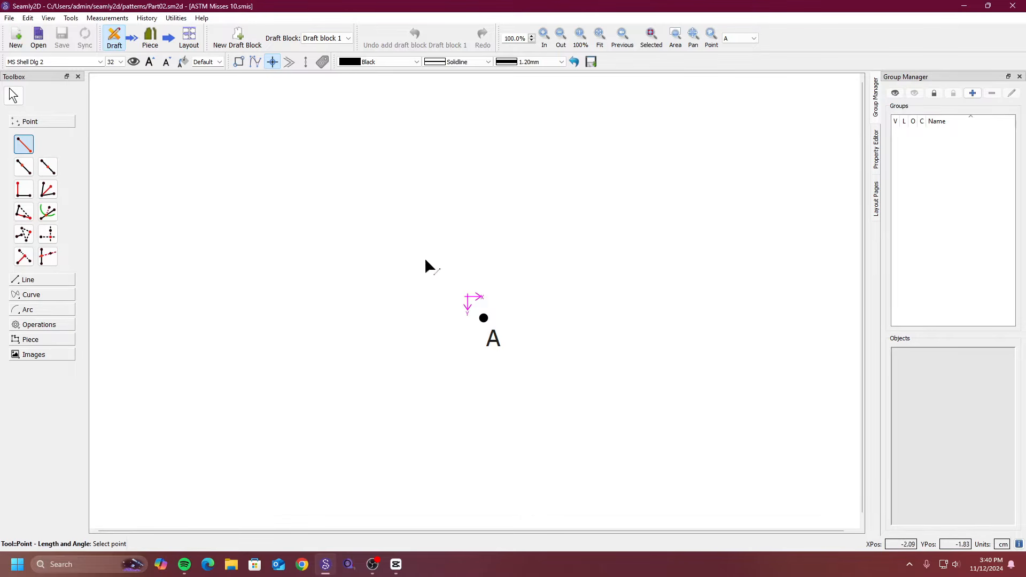
left_click(20, 98)
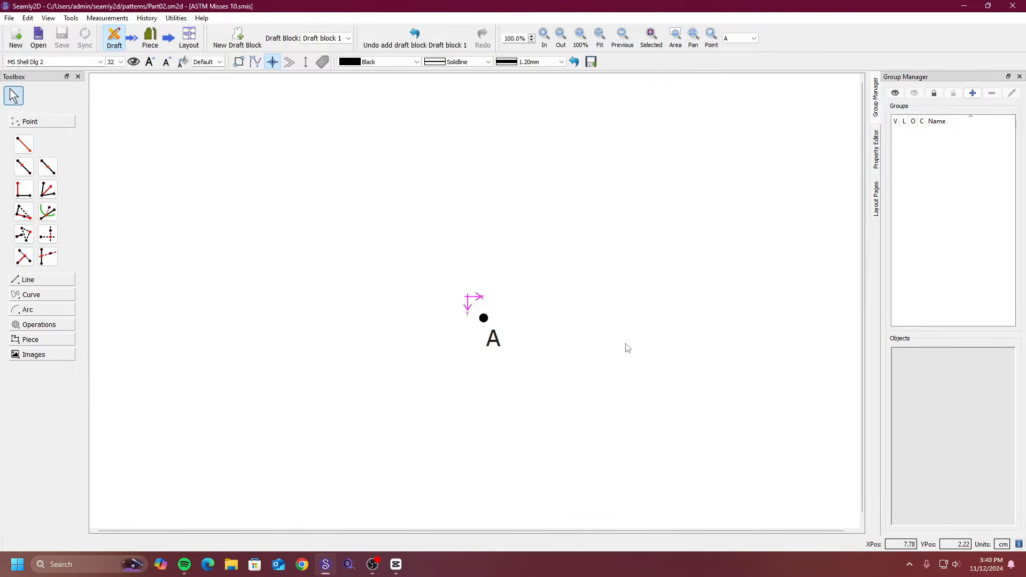
right_click(495, 341)
left_click(33, 97)
Create point A1 from base point A with the Point - Length and Angle tool, applying a length of 10 cm.
left_click(24, 145)
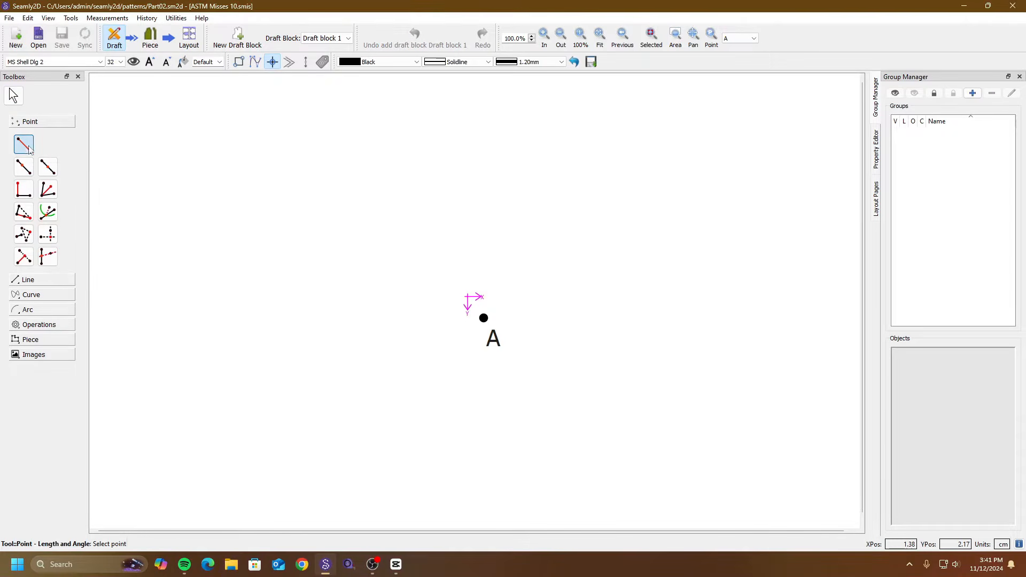
left_click(494, 343)
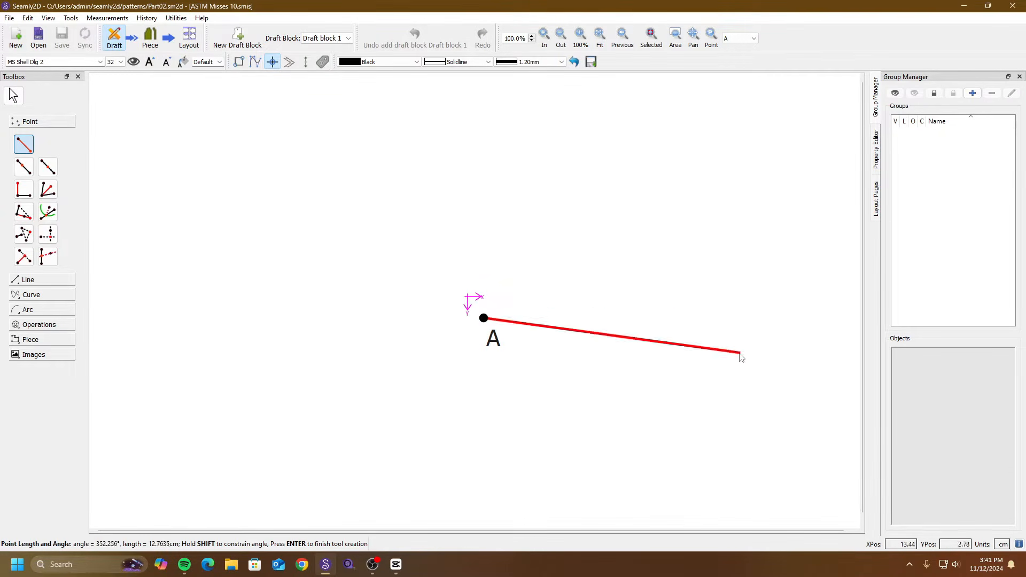
left_click(702, 275)
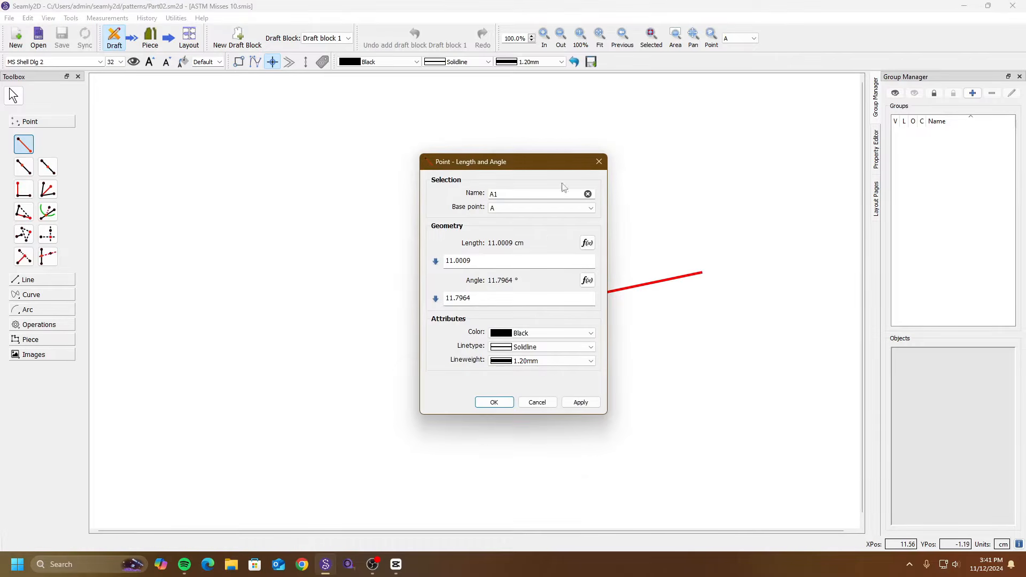
left_click_drag(539, 164, 360, 141)
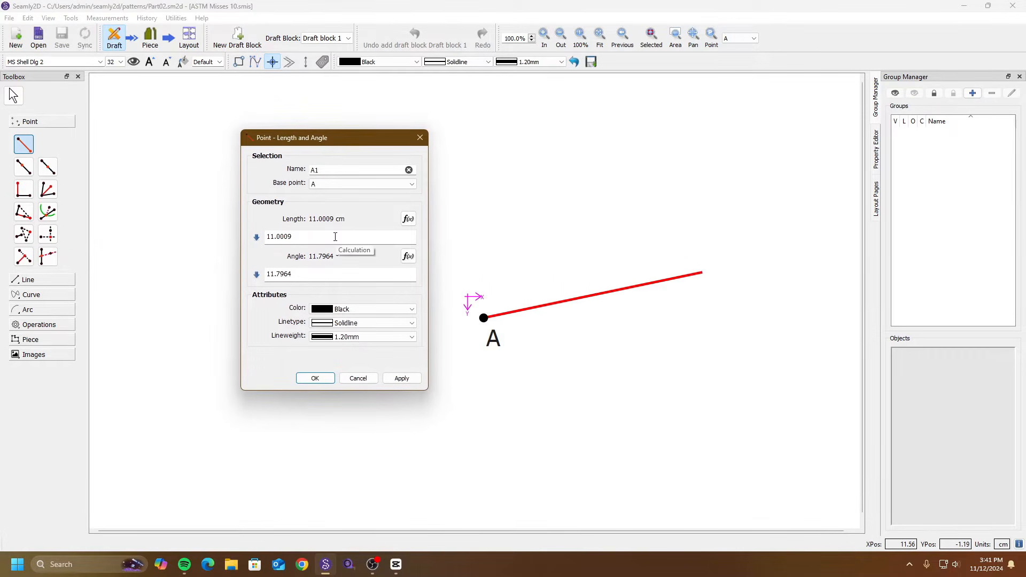
left_click_drag(335, 237, 237, 238)
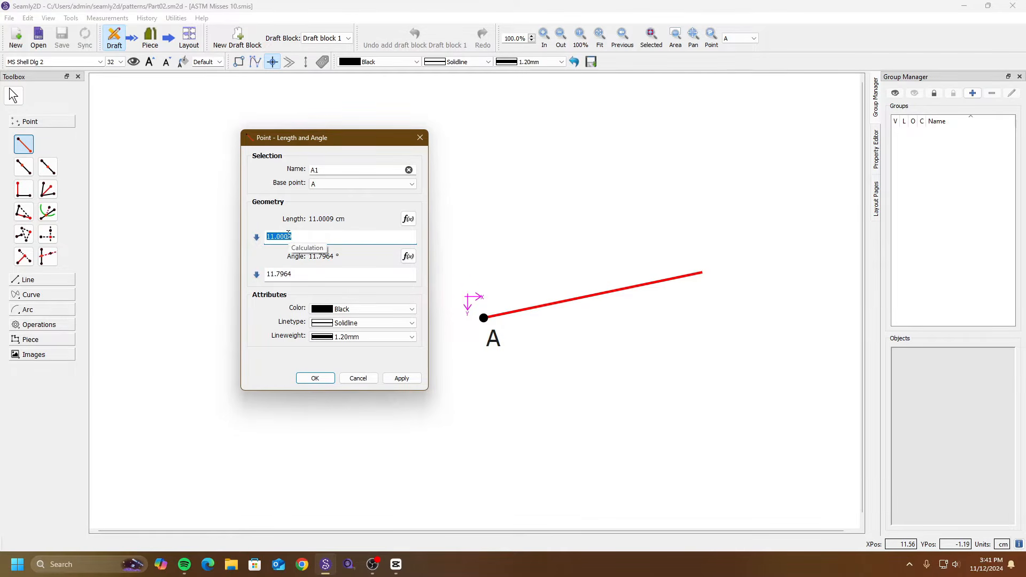
type("0")
key("BackSpace")
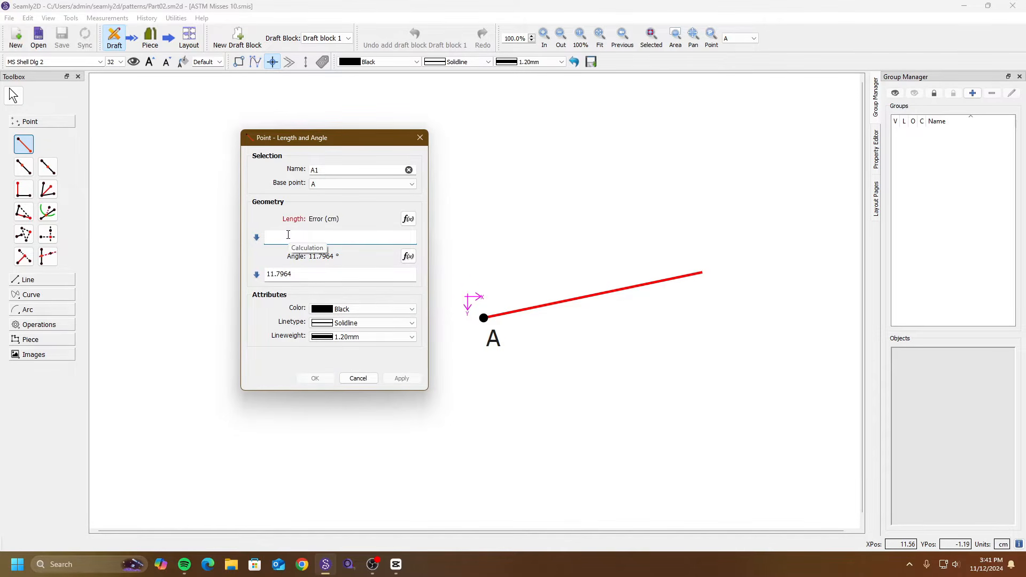
left_click(402, 377)
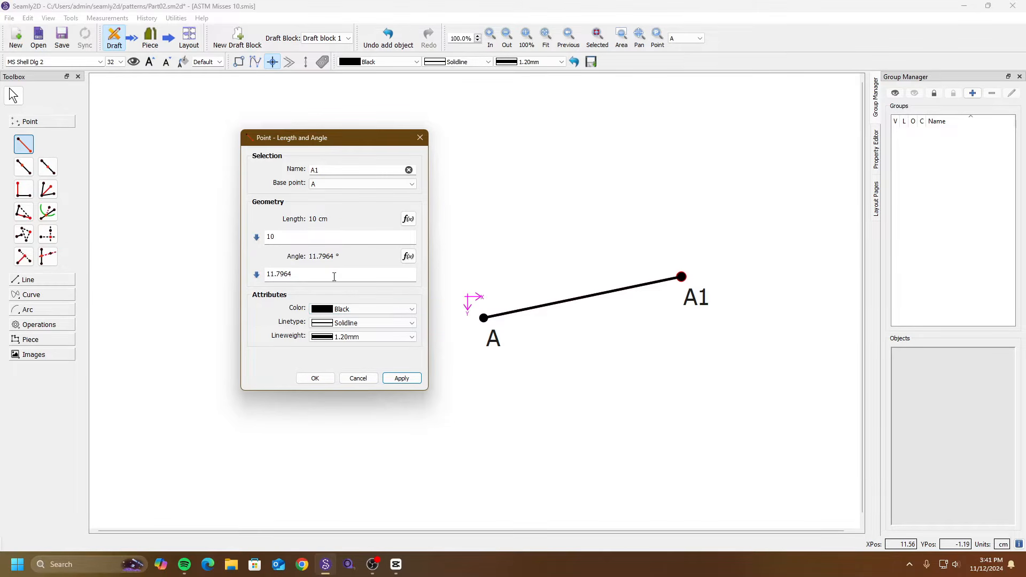
Set the angle of point A1 to 0° and apply it, keeping the settings dialog clear of the drawing.
mouse_move(334, 276)
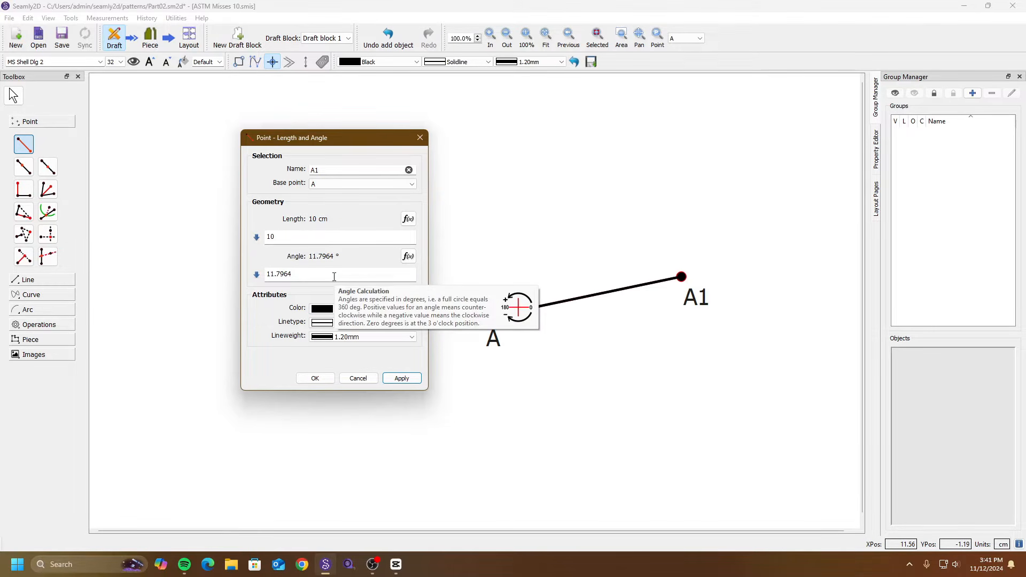
left_click_drag(336, 274, 235, 275)
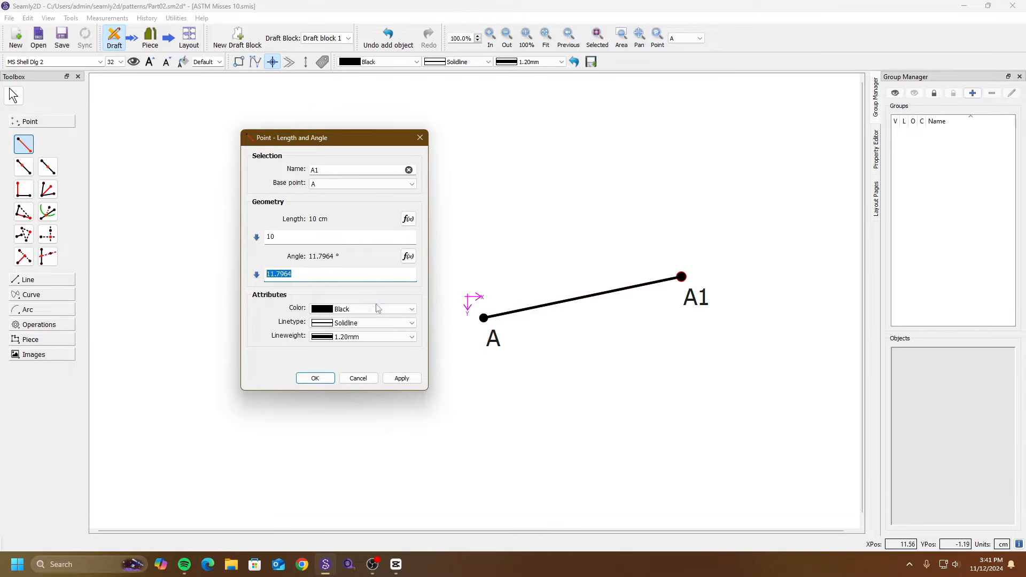
left_click_drag(363, 142, 306, 141)
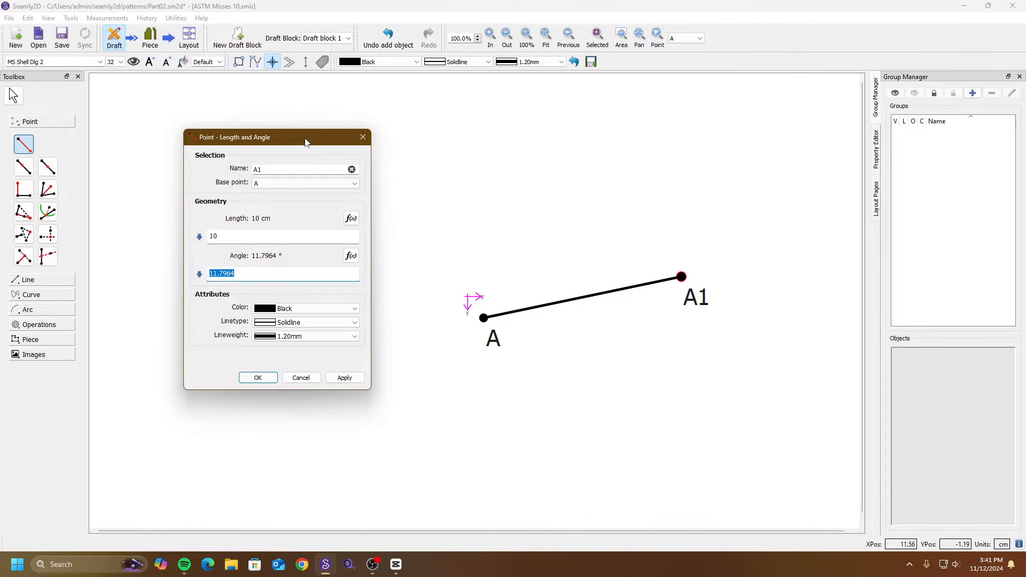
type("0")
left_click(344, 377)
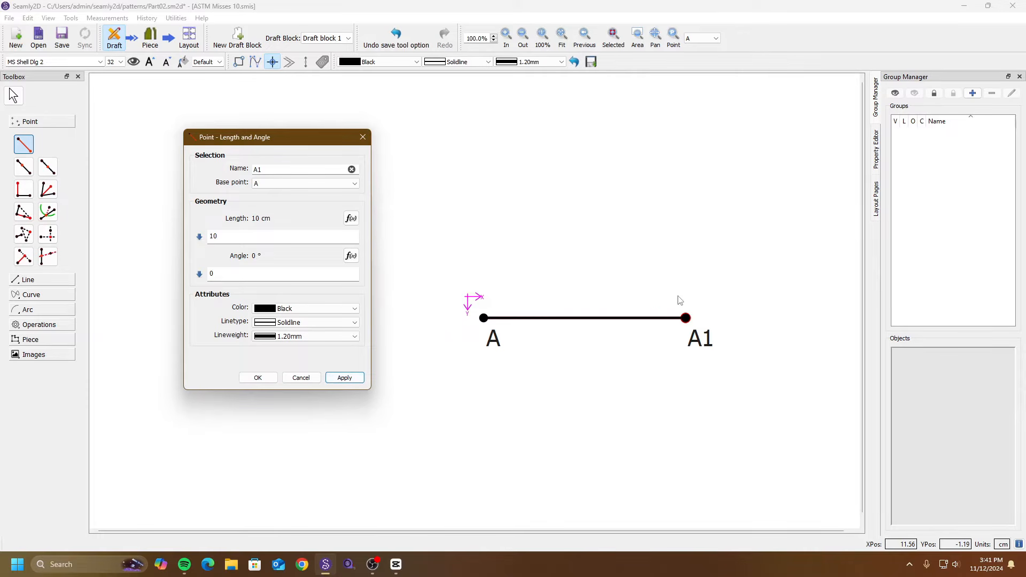
Set the angle of point A1 to 180°, apply it and move the dialog aside to uncover the line.
left_click_drag(226, 273, 149, 266)
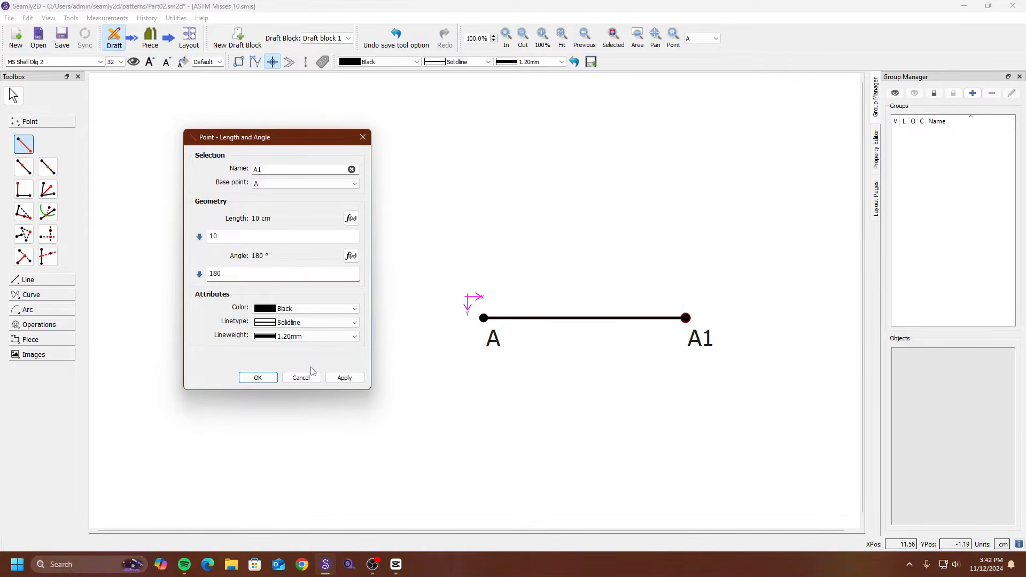
left_click(344, 378)
left_click_drag(293, 141, 215, 158)
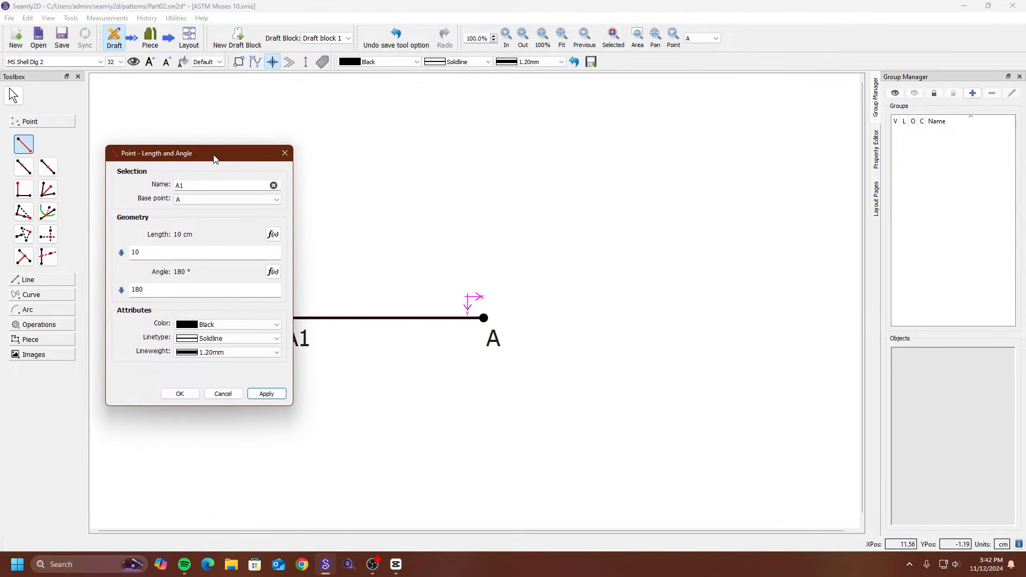
Apply an angle of 90° to point A1, followed by an angle of 270°.
left_click_drag(141, 289, 106, 287)
type("90")
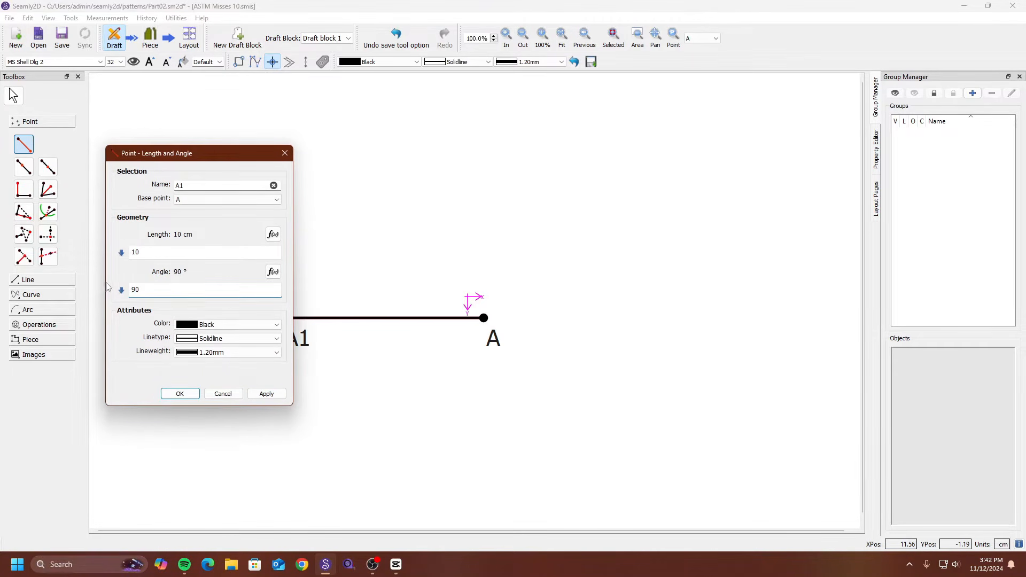
left_click(266, 393)
left_click_drag(193, 293, 93, 280)
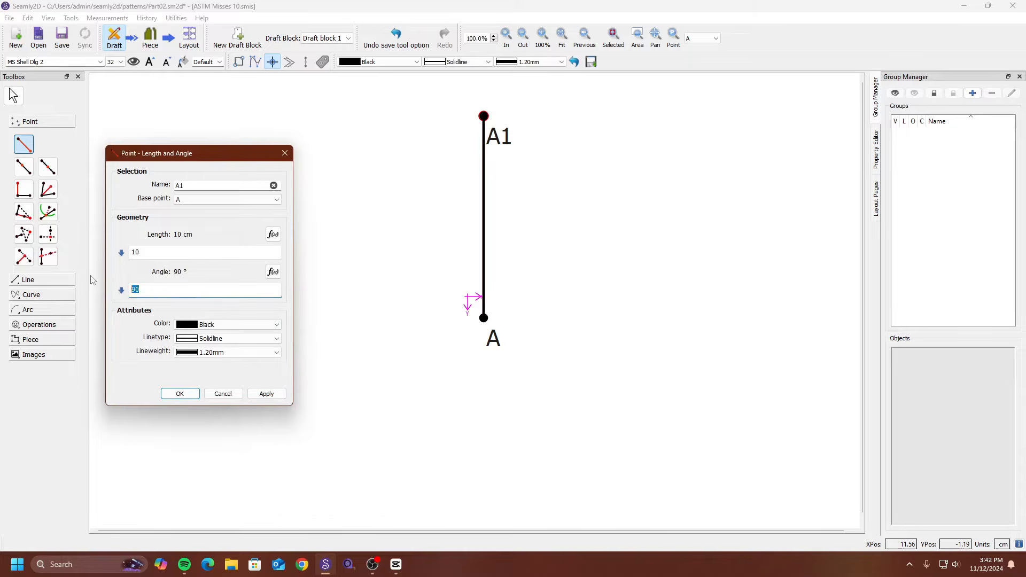
left_click(280, 395)
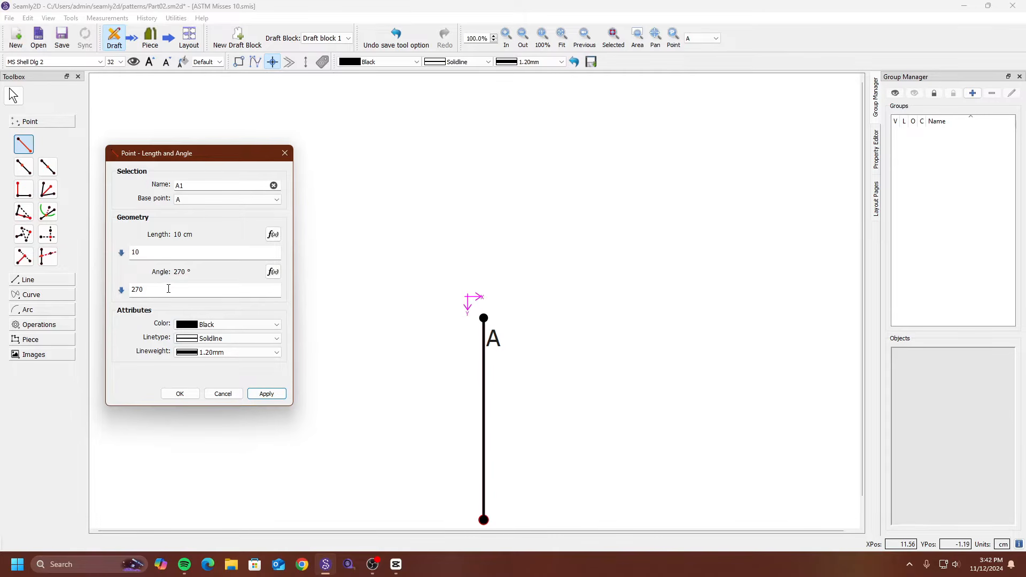
Set the angle of point A1 to 15° and apply it.
left_click_drag(168, 289, 45, 296)
type("15")
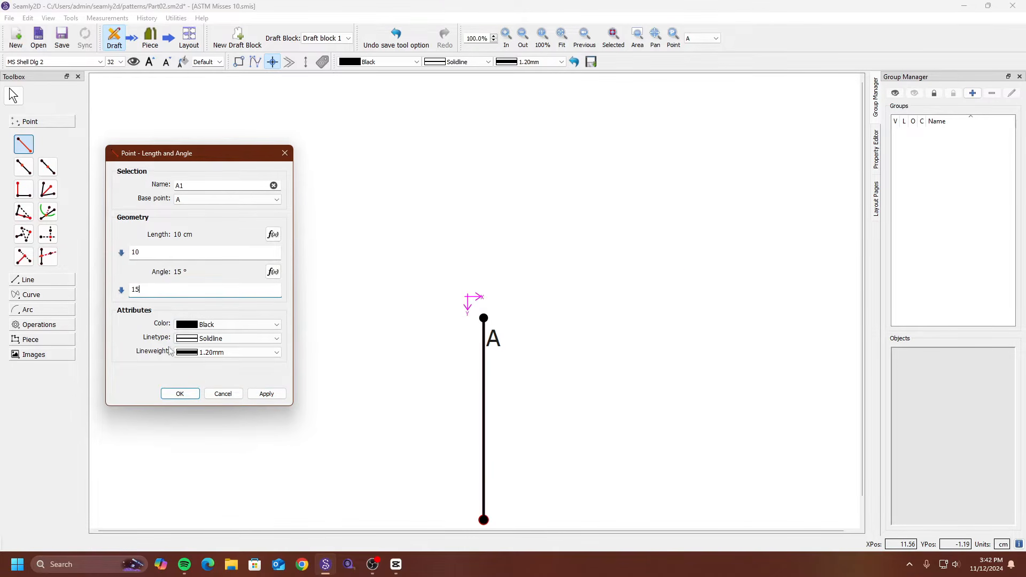
left_click(264, 393)
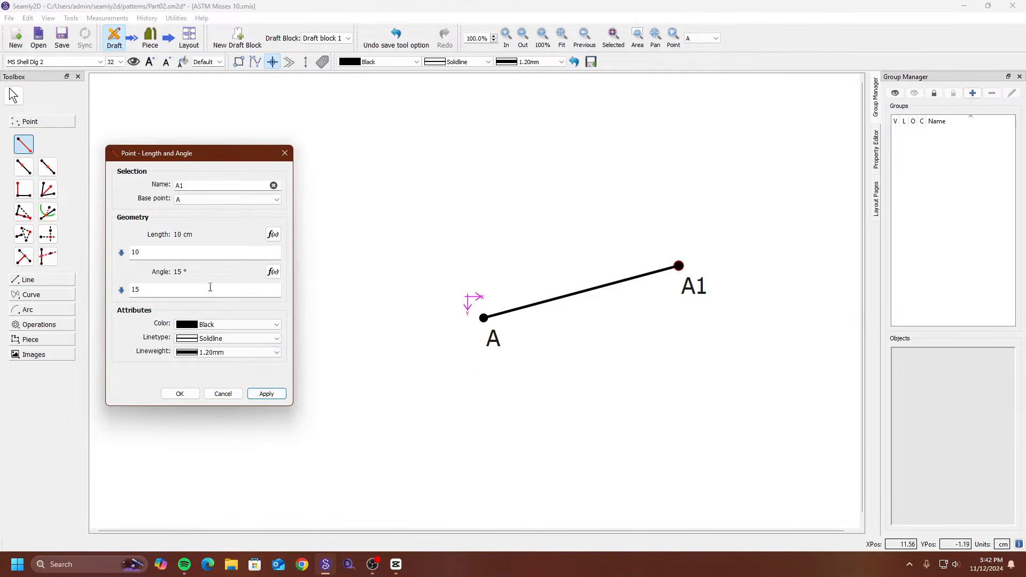
Apply an angle of -15° to point A1, followed by an angle of 0°.
left_click_drag(214, 292, 83, 283)
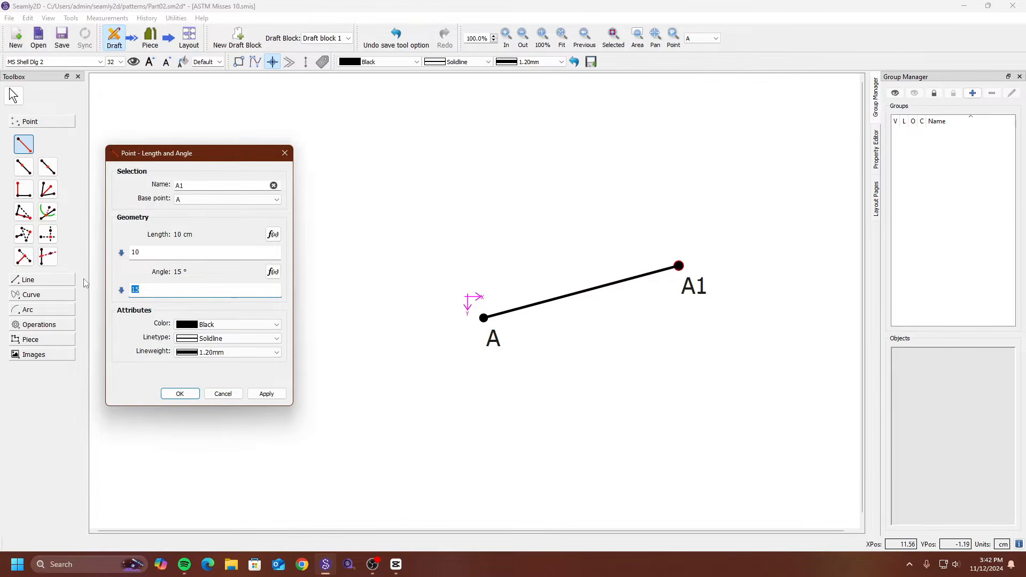
type("-15")
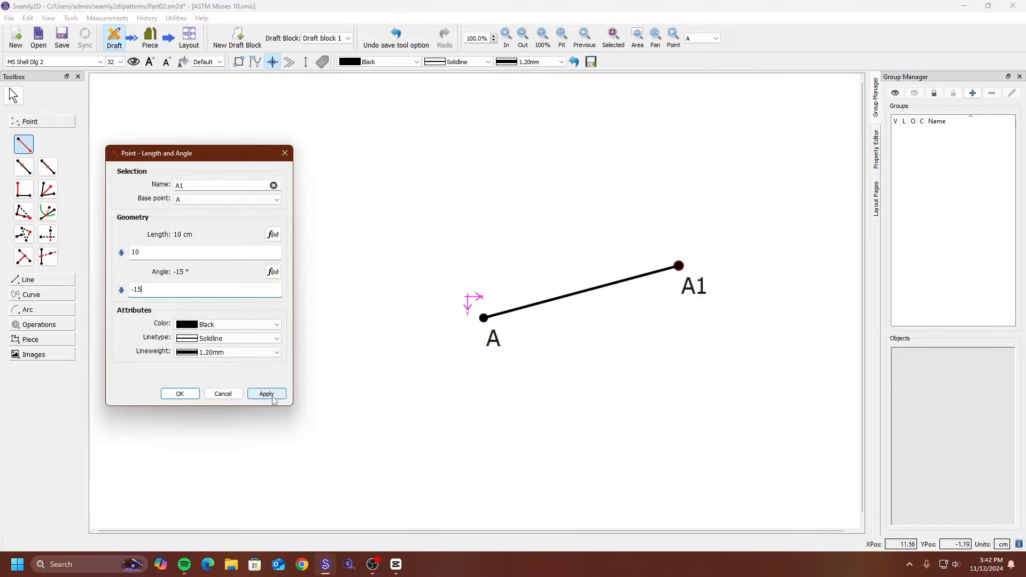
left_click(266, 393)
left_click_drag(218, 293, 100, 287)
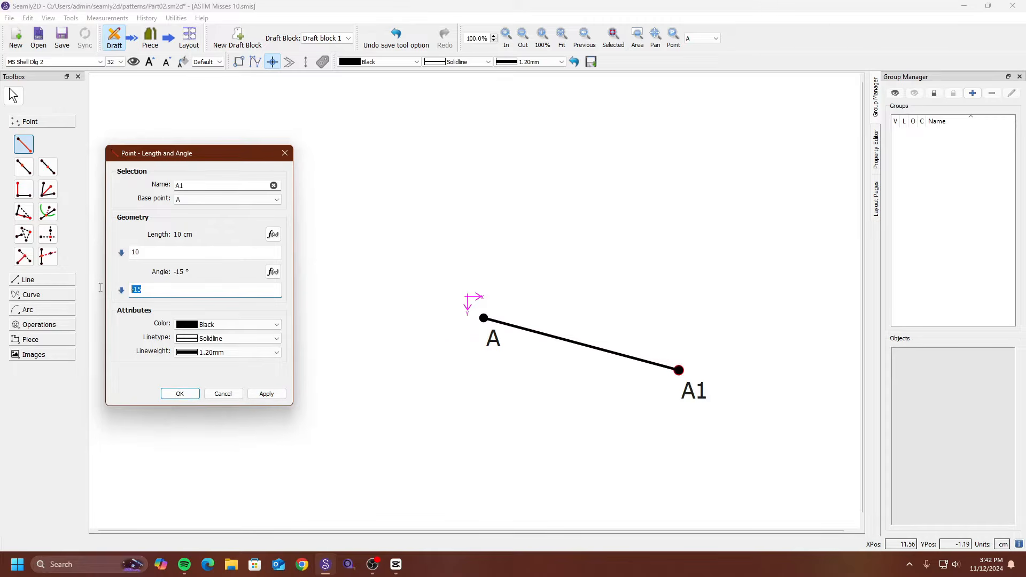
type("0")
left_click(266, 393)
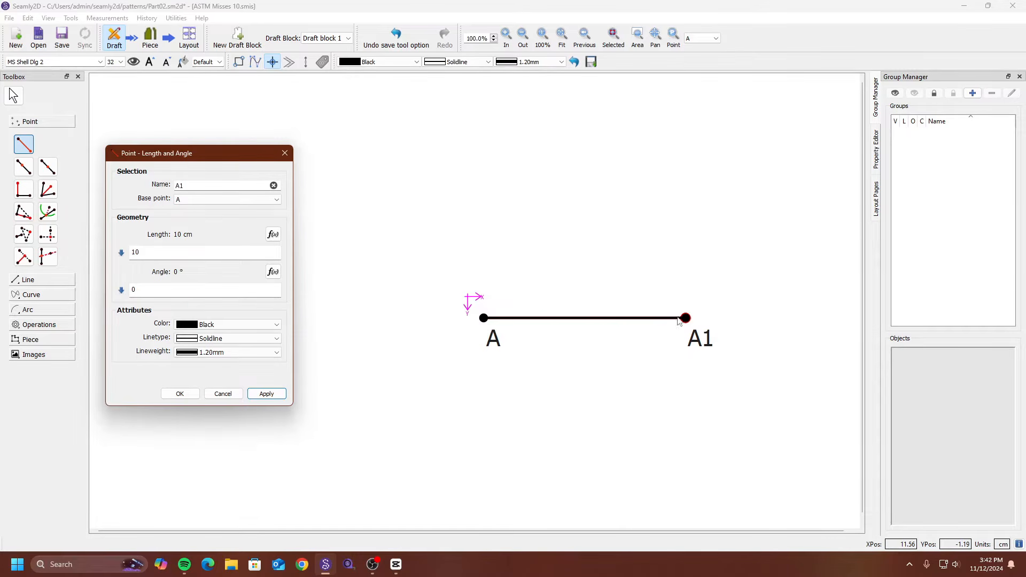
Apply an angle of 15° to point A1, followed by an angle of 20°.
double_click(180, 289)
type("15")
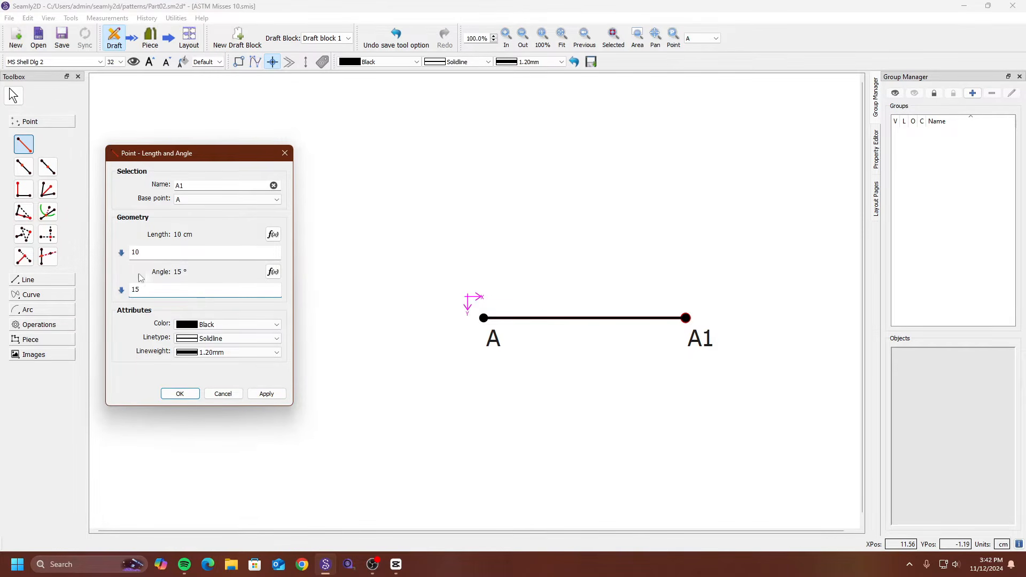
left_click(266, 394)
double_click(156, 288)
type("20")
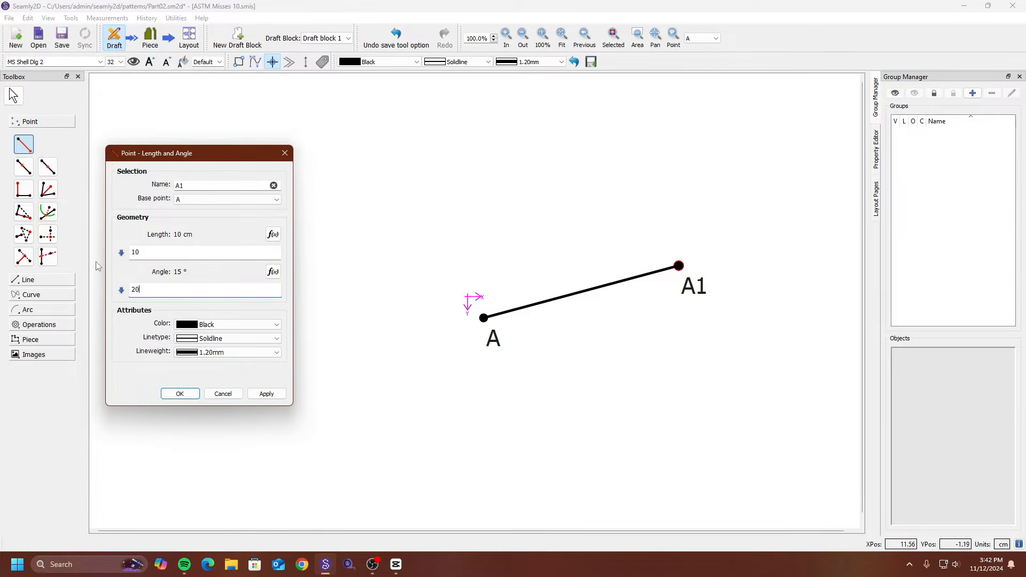
left_click(279, 398)
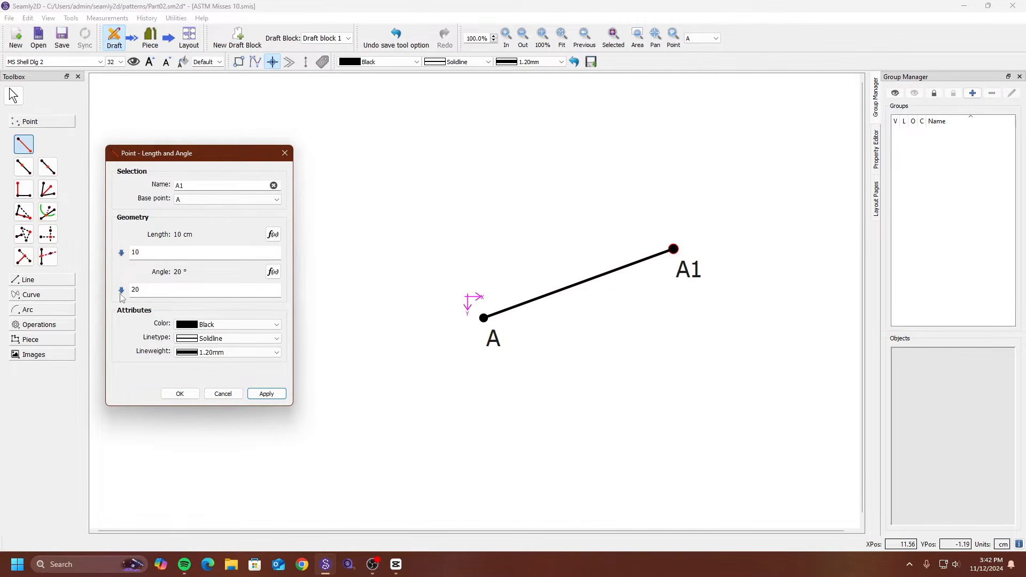
Apply an angle of 360° to point A1, followed by an angle of 365°.
left_click_drag(175, 292, 84, 276)
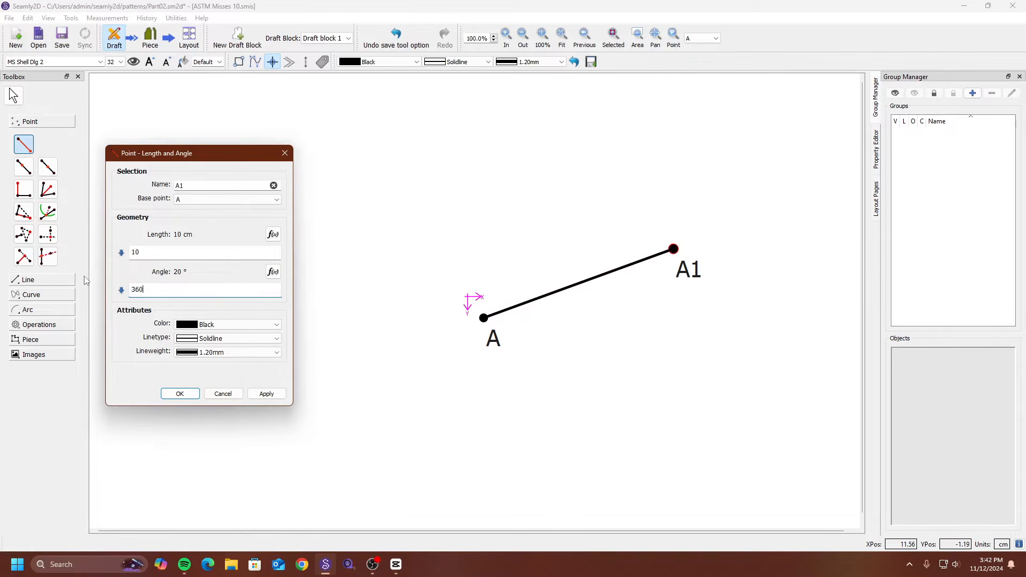
type("360")
left_click(266, 394)
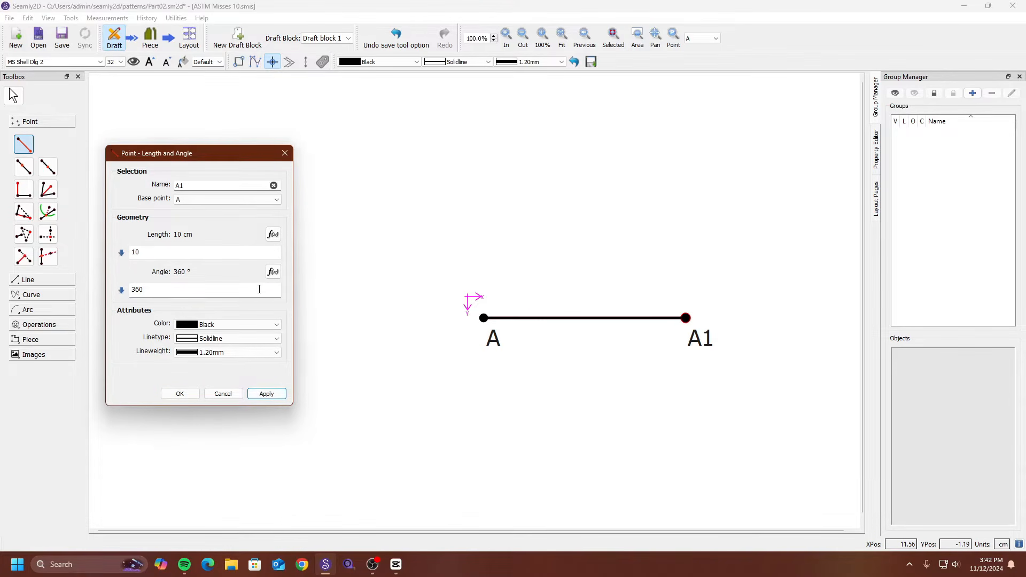
left_click_drag(176, 293, 139, 290)
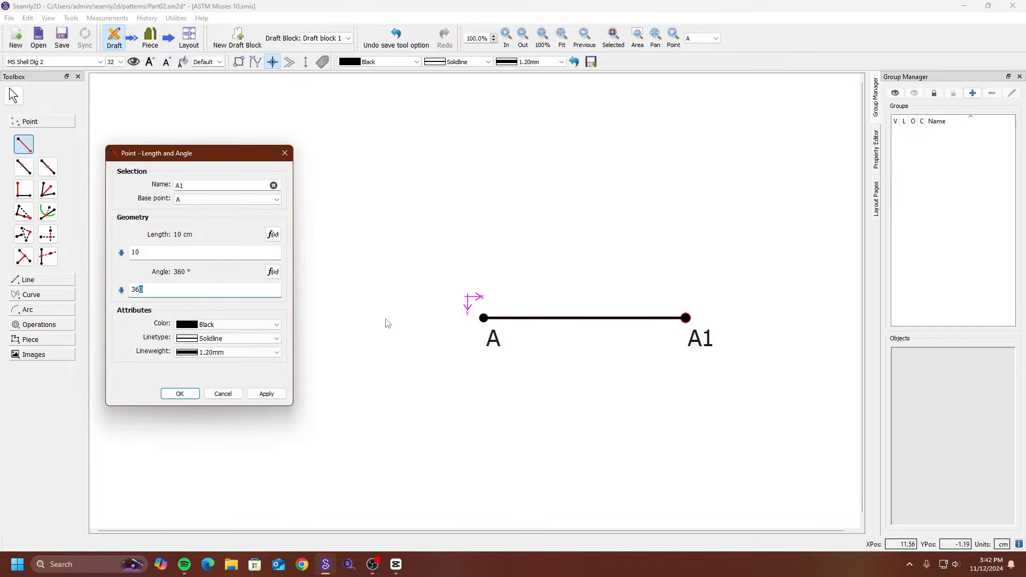
left_click(270, 394)
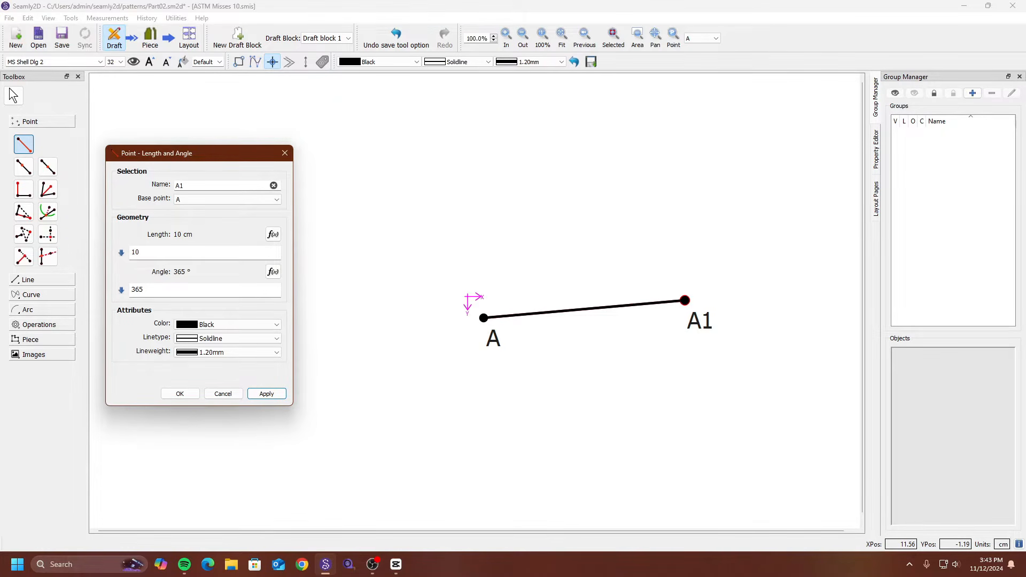
Set the angle of point A1 to 0°, apply it and accept the point settings.
left_click_drag(221, 295, 2, 280)
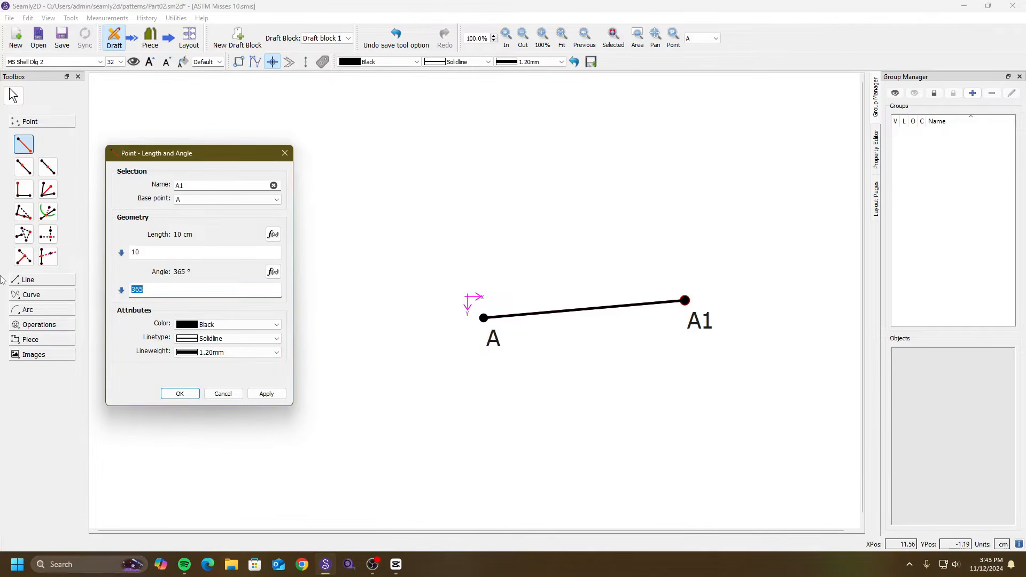
left_click(278, 398)
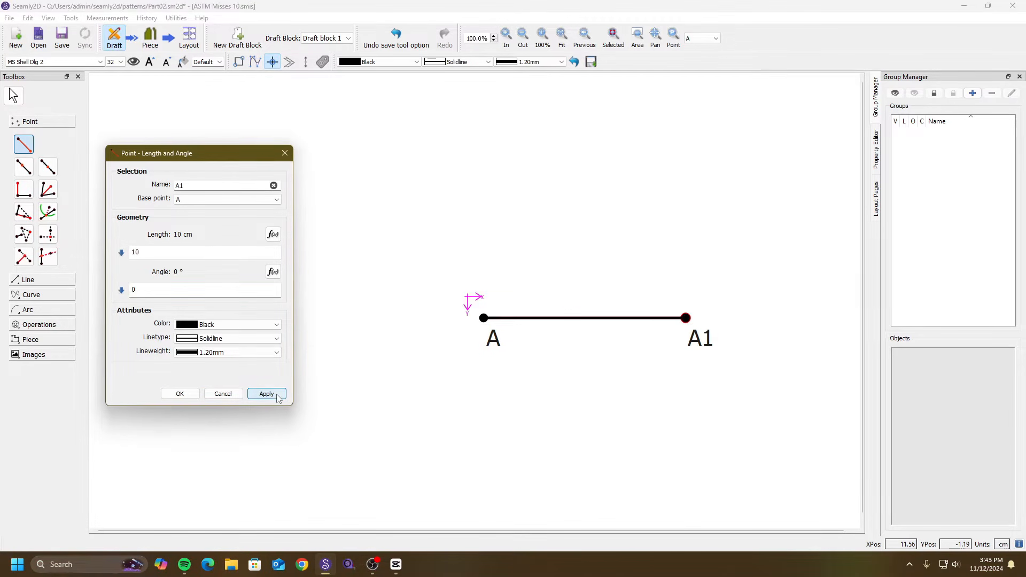
left_click(180, 393)
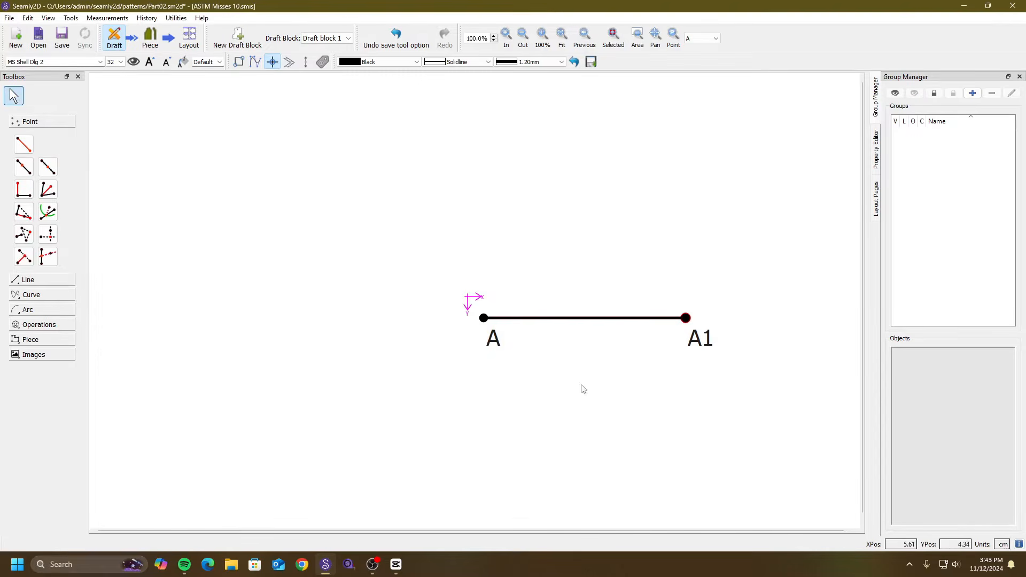
Reopen the settings of point A1, review them beside the drawing and close them without changes.
right_click(706, 345)
left_click(726, 351)
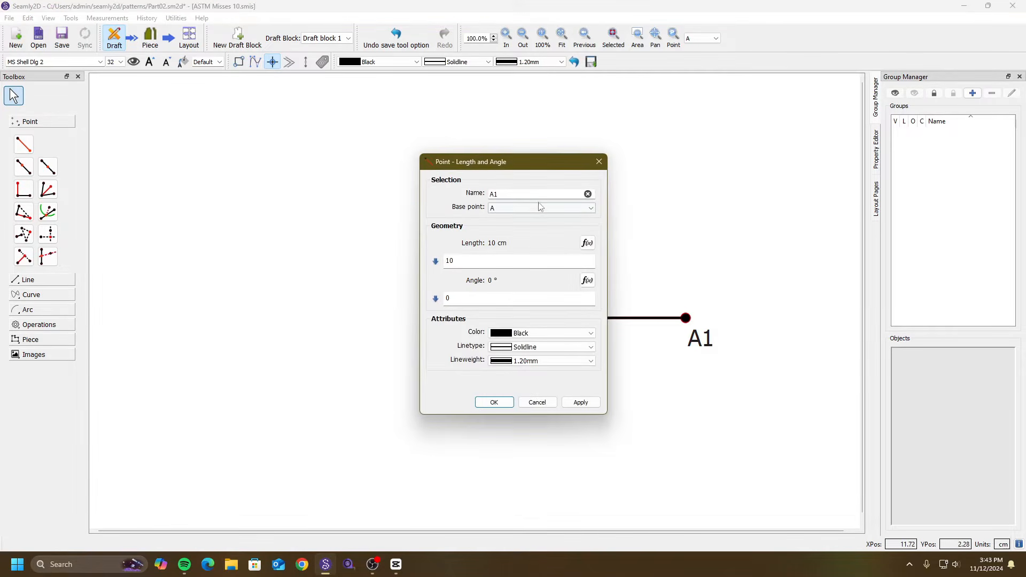
left_click_drag(548, 159, 427, 157)
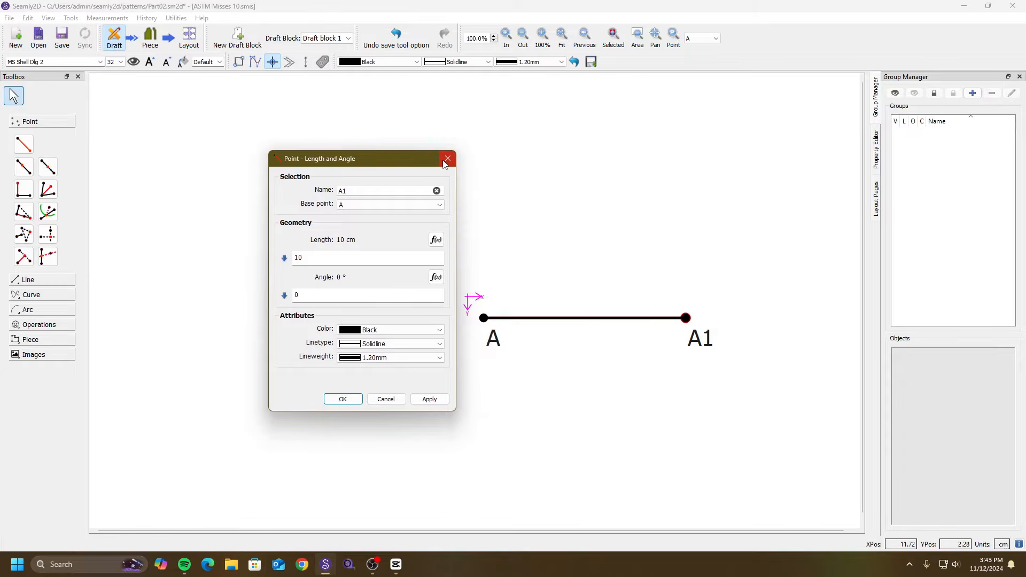
left_click(443, 163)
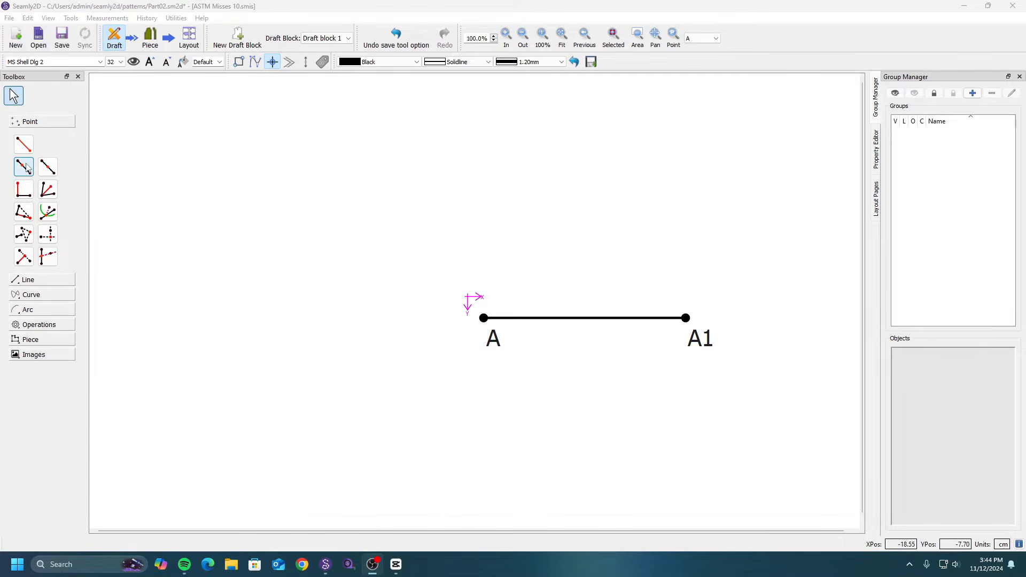
Create point A2 on the line from A to A1 with the Point - On Line tool, at a length of 1 cm.
left_click(21, 168)
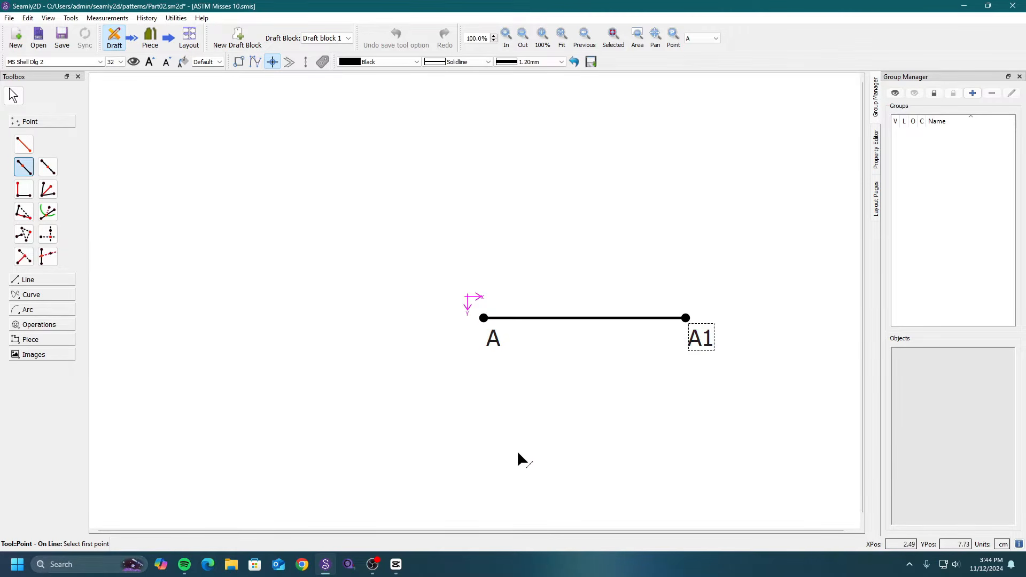
left_click(493, 348)
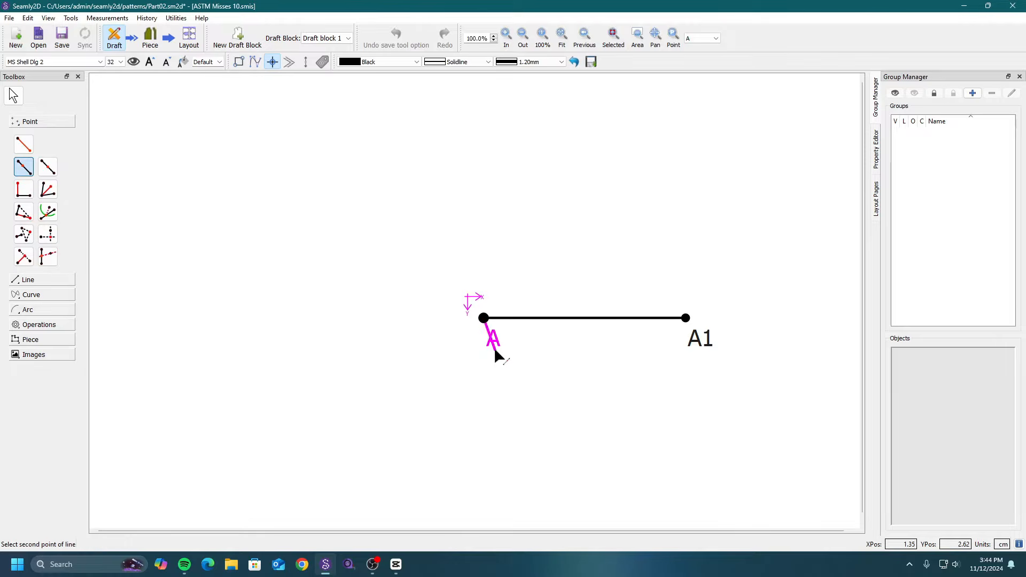
left_click(694, 342)
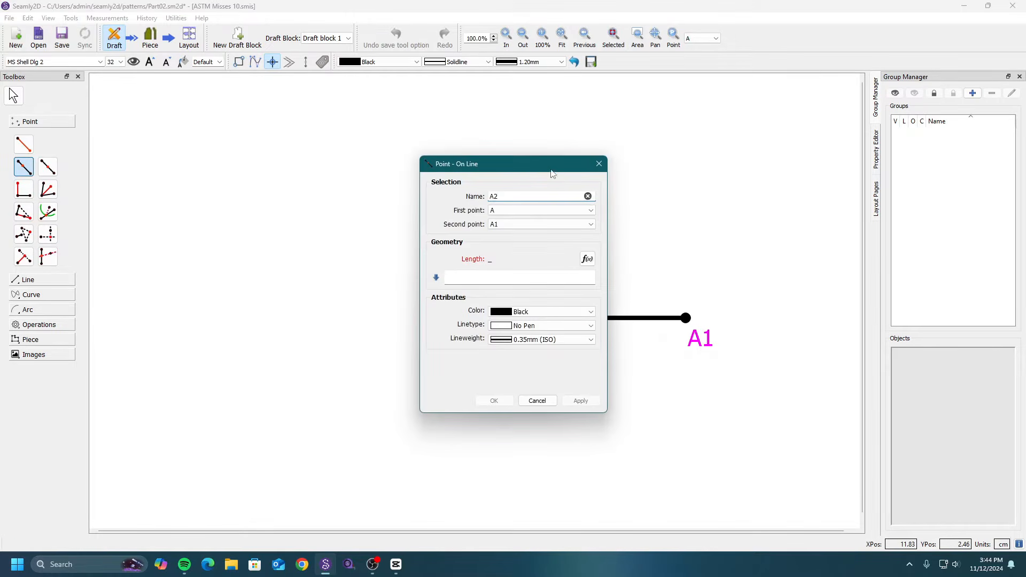
left_click_drag(553, 166, 273, 201)
left_click(231, 312)
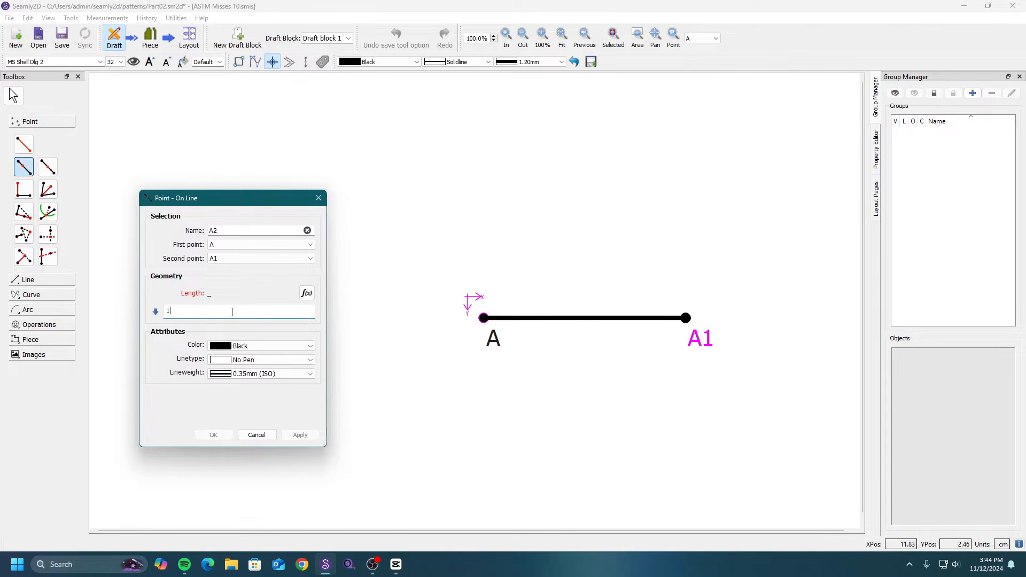
left_click(300, 435)
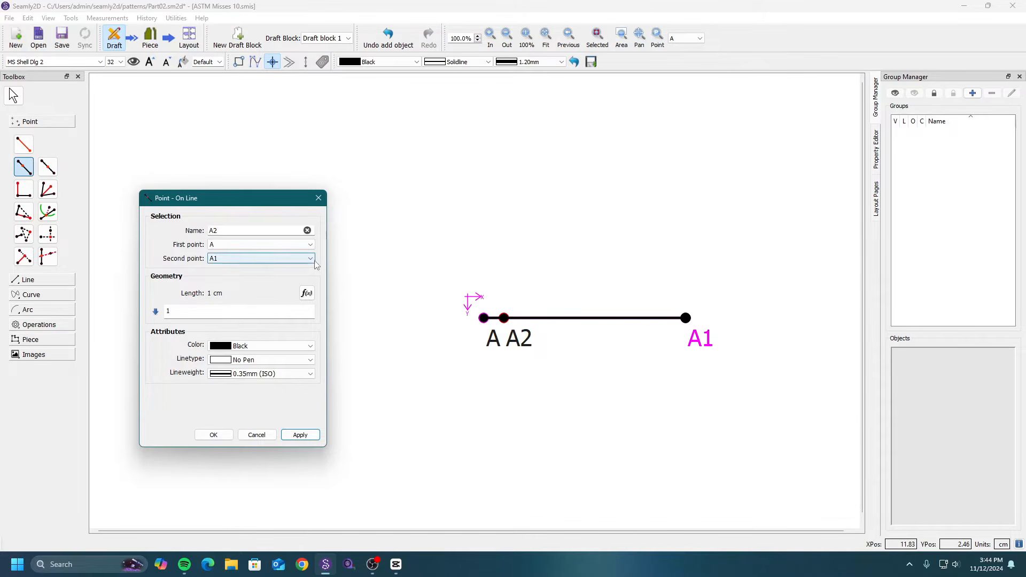
Swap A2's reference points so the first point is A1 and the second is A, and apply the change.
left_click(260, 244)
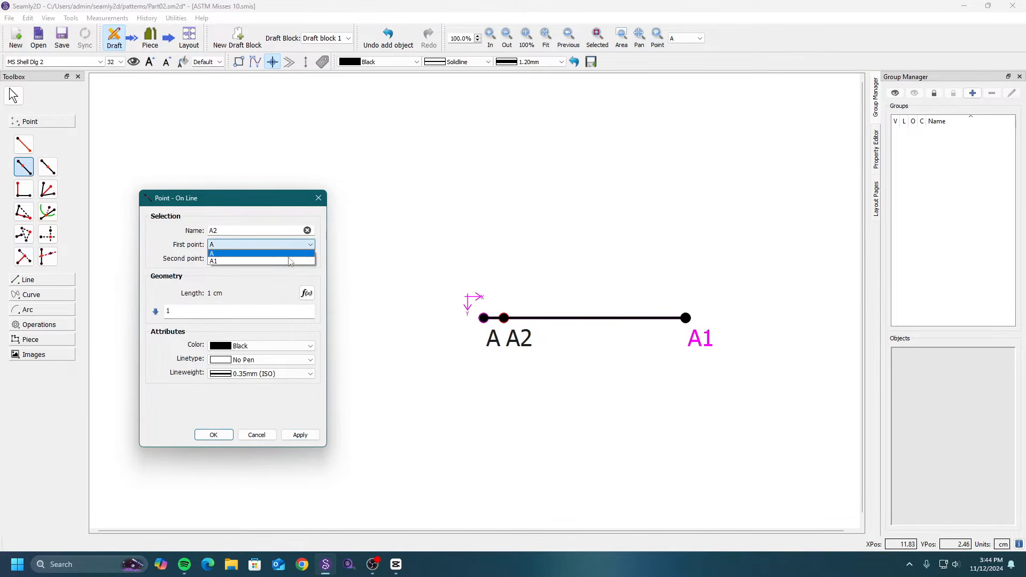
left_click(288, 264)
left_click(286, 261)
left_click(285, 270)
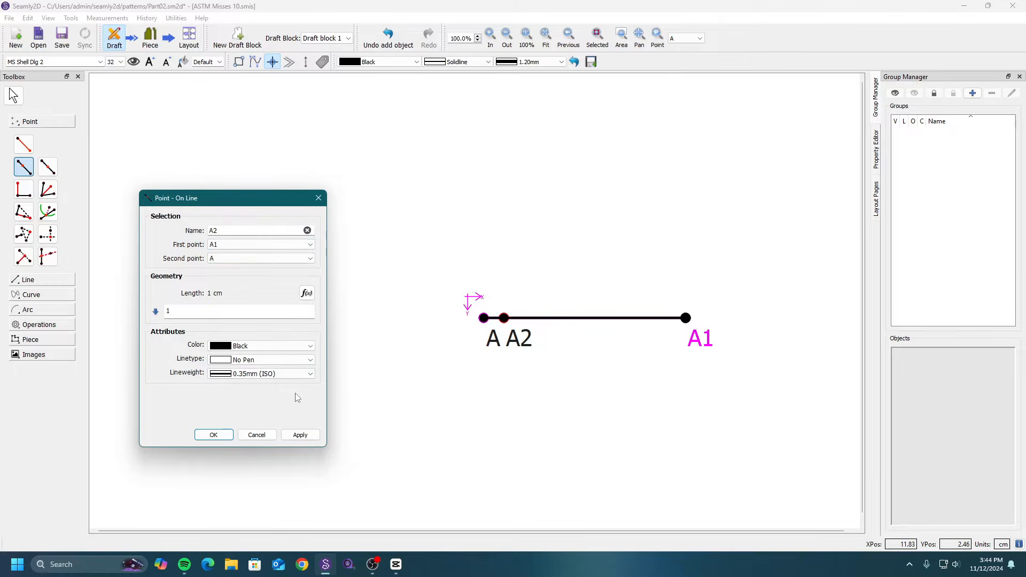
left_click(299, 435)
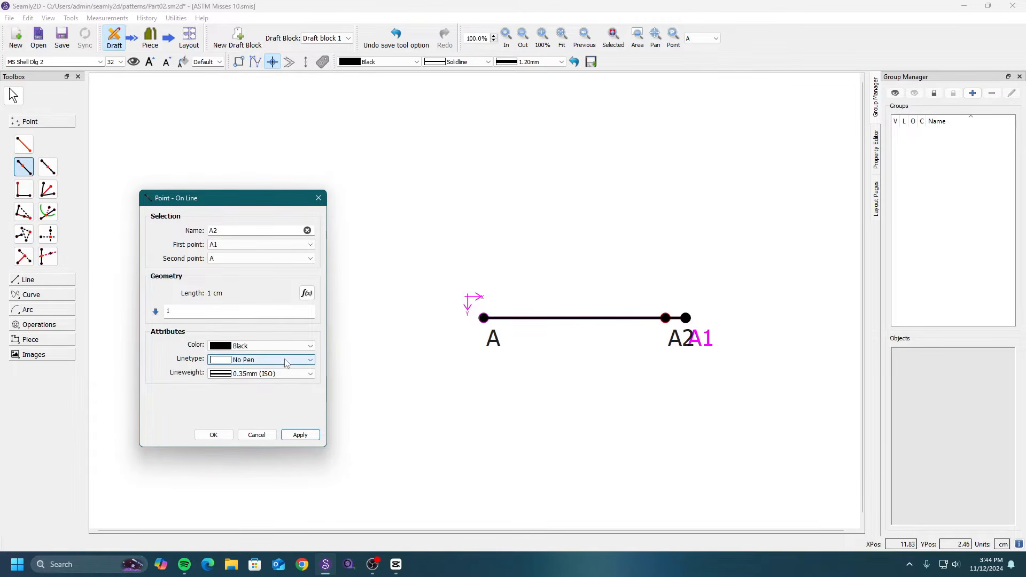
Set A2's first point back to A and its second point to A1.
double_click(206, 313)
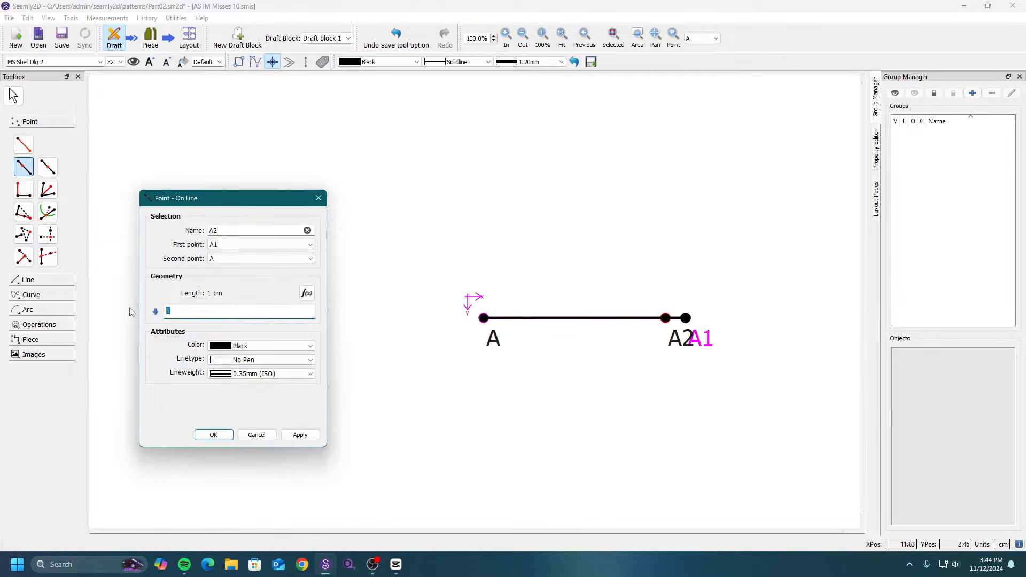
left_click(265, 244)
left_click(270, 258)
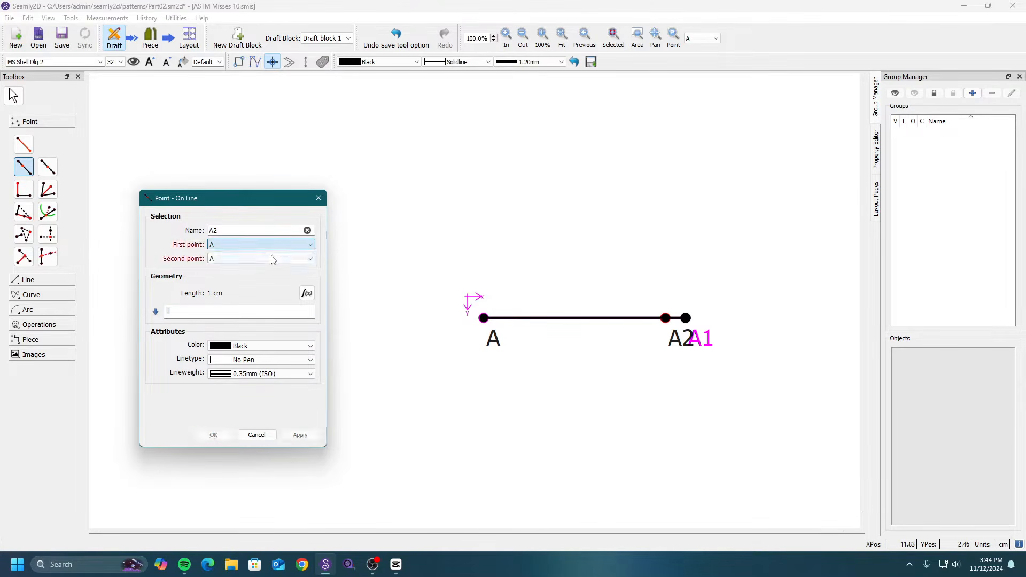
left_click(271, 259)
left_click(261, 273)
Open the formula editor for A2's length and clear the existing formula.
left_click(226, 311)
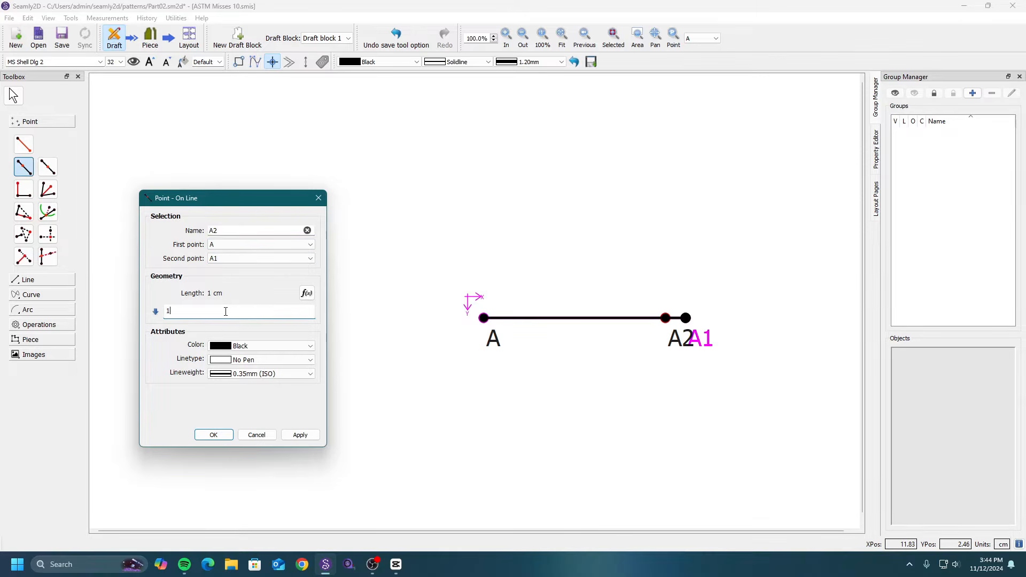
left_click(307, 293)
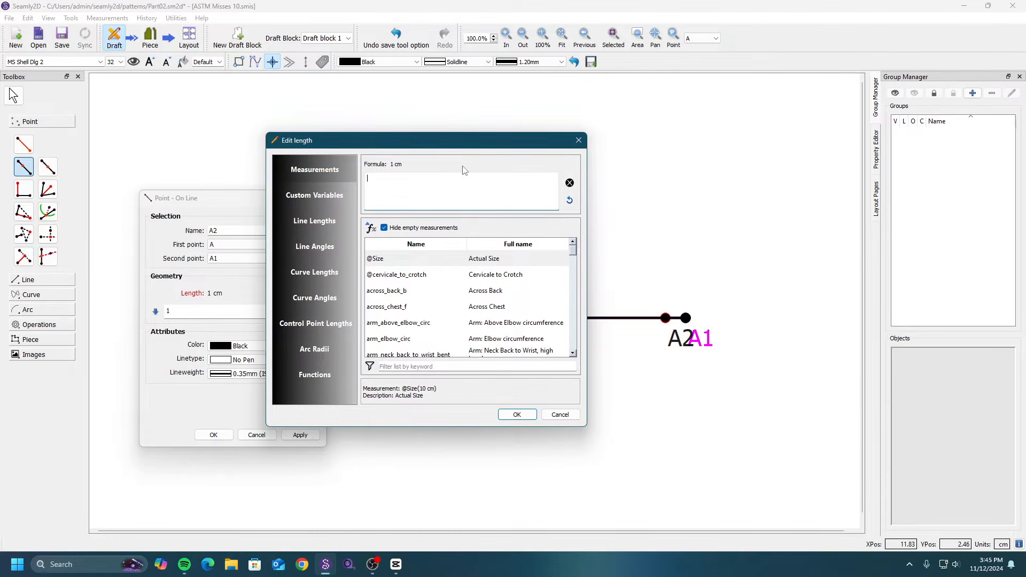
key("BackSpace")
Examine the measurements, custom variables, line lengths, line angles and curve categories available for the length formula.
scroll(427, 273, "down", 15)
scroll(433, 315, "up", 15)
left_click(339, 199)
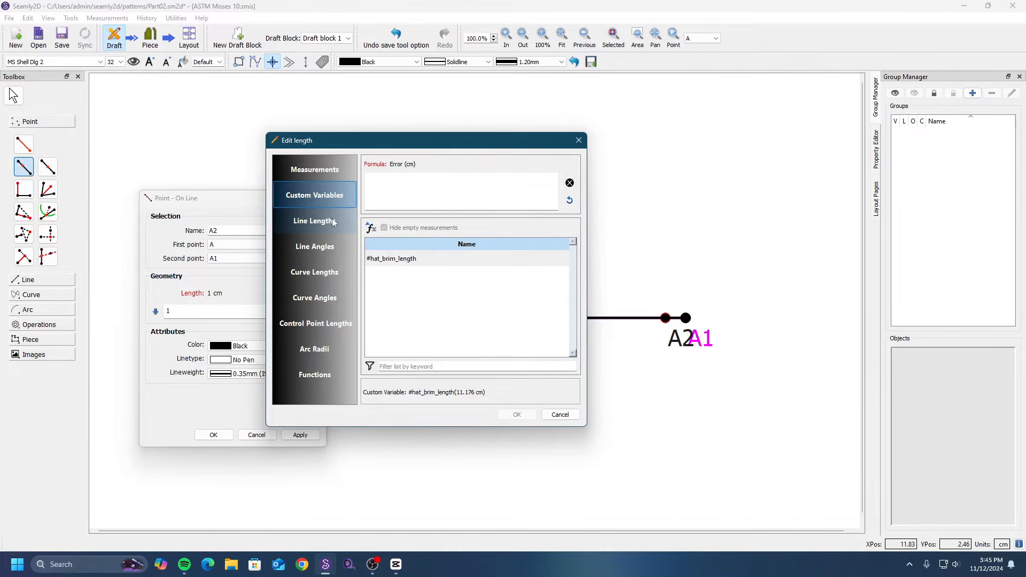
left_click(332, 220)
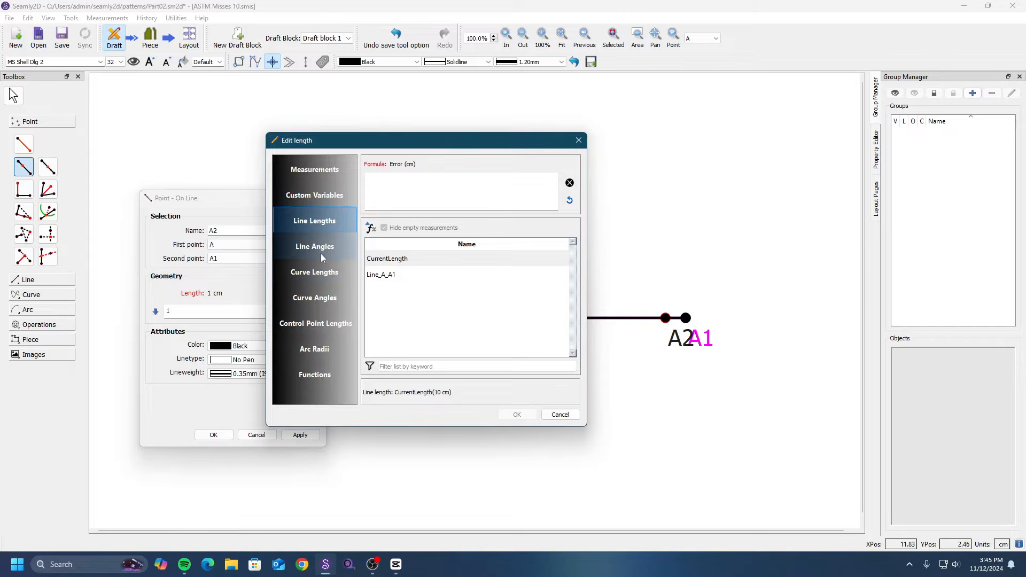
left_click(321, 255)
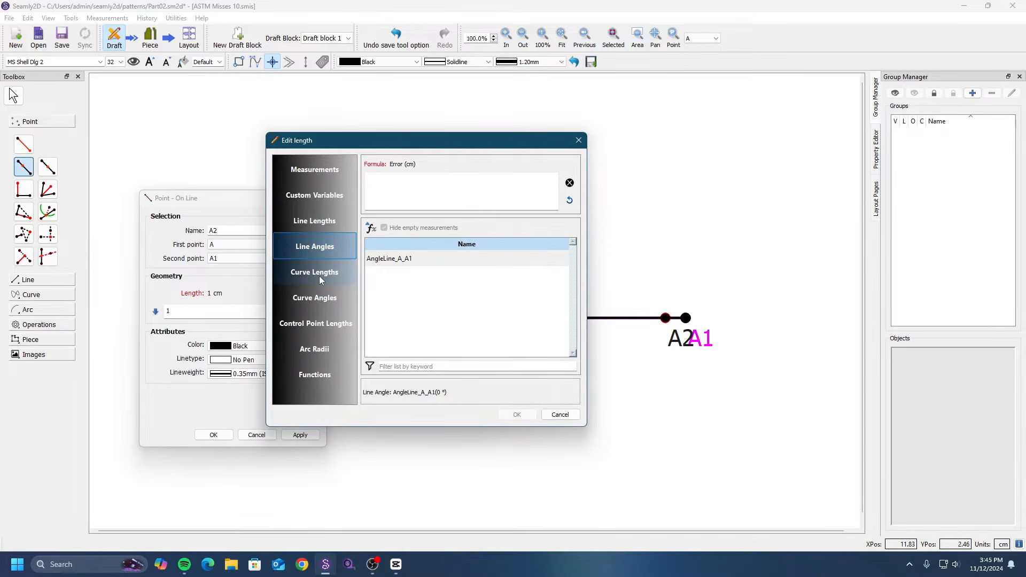
left_click(319, 275)
left_click(319, 295)
Insert the line length Line_A_A1 as the formula for A2's length and accept it.
left_click(315, 222)
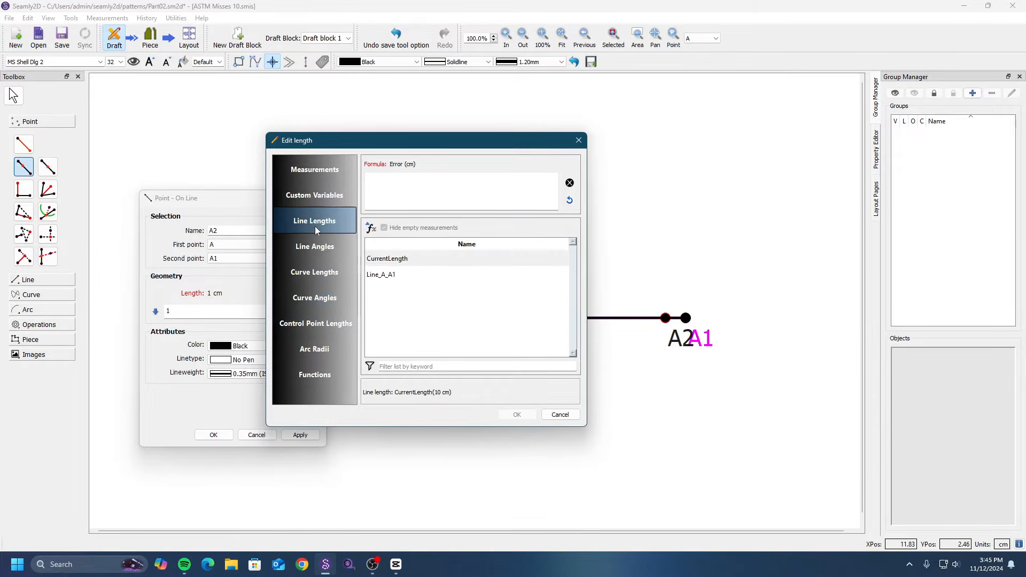
left_click(391, 275)
double_click(392, 275)
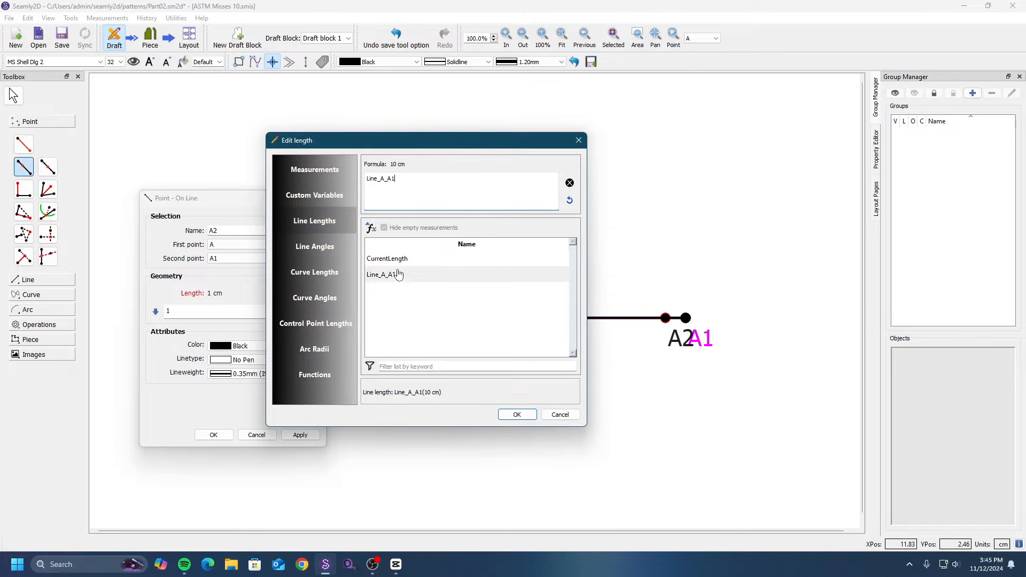
left_click(516, 415)
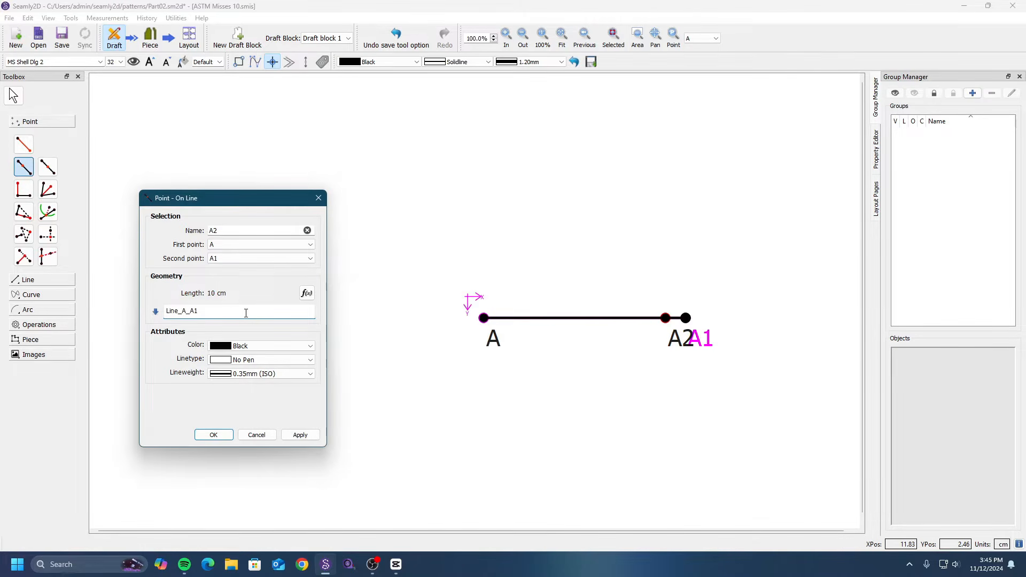
Change A2's length formula to one third of the line with Line_A_A1/3 and apply it.
type("/3")
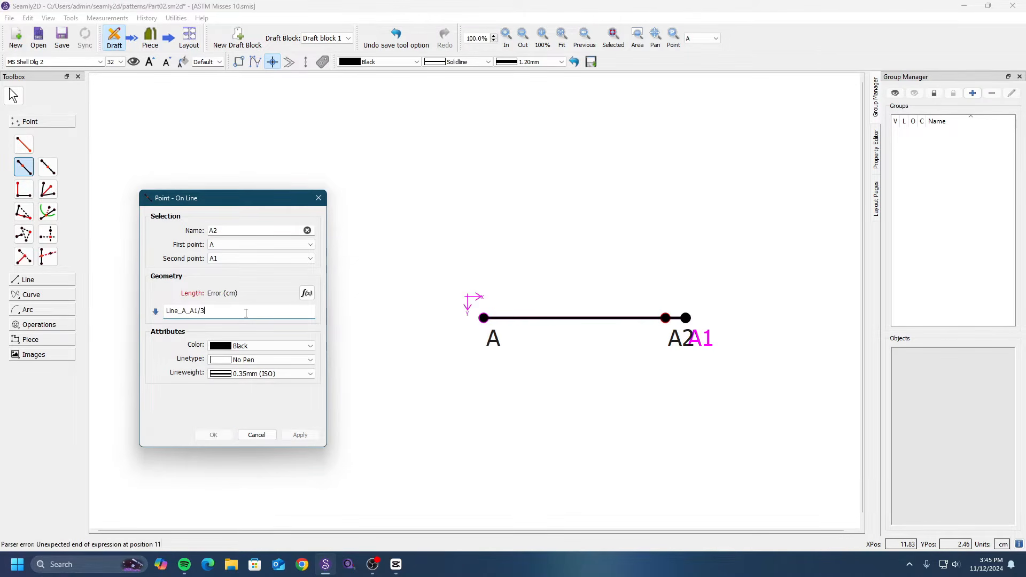
left_click(300, 434)
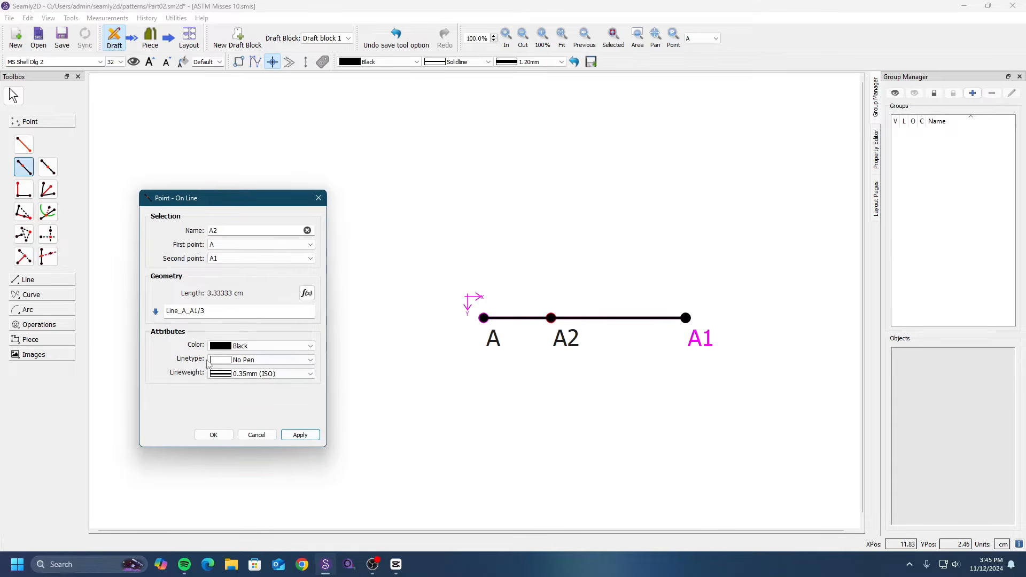
left_click(228, 310)
key("BackSpace")
type("3")
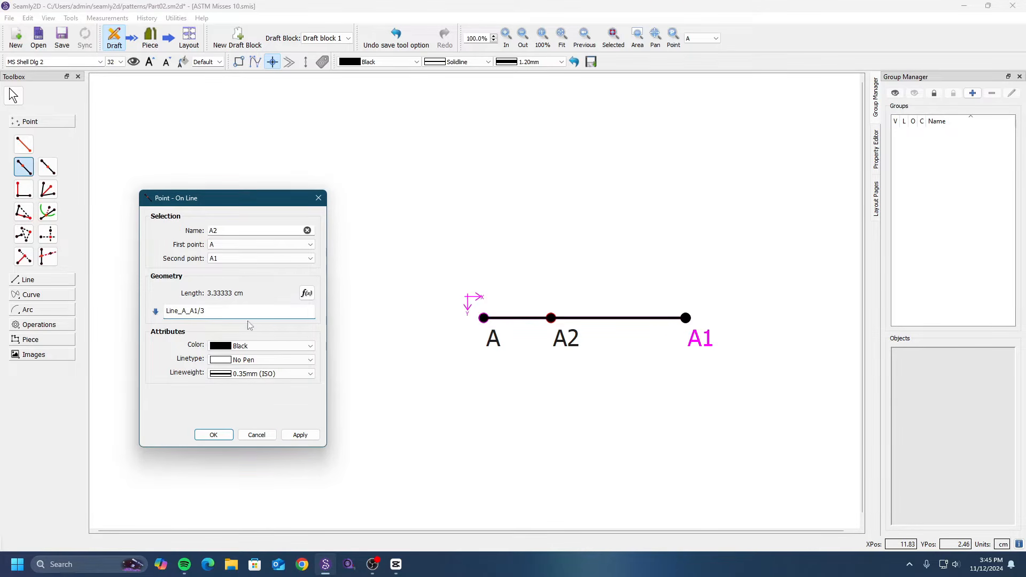
Set A2's length formula to Line_A_A1/4, keep the colour black and accept the point's settings.
key("BackSpace")
type("4")
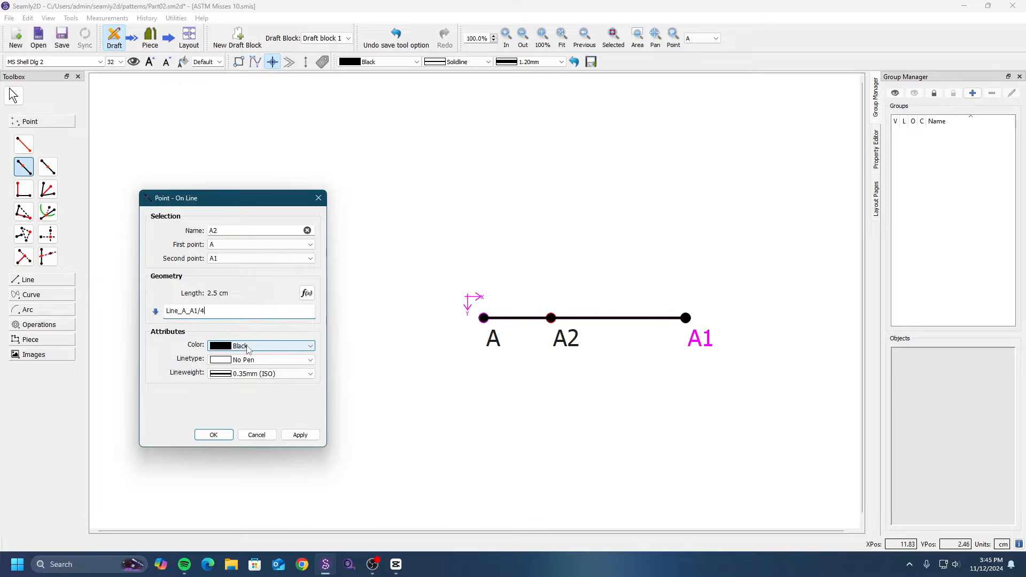
left_click(300, 434)
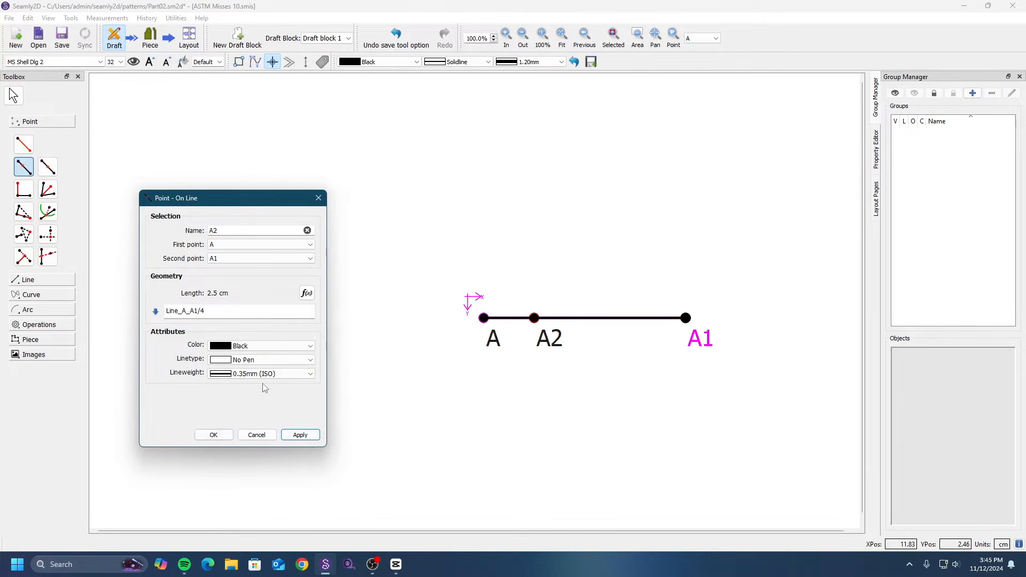
left_click(282, 345)
left_click(297, 336)
left_click(214, 435)
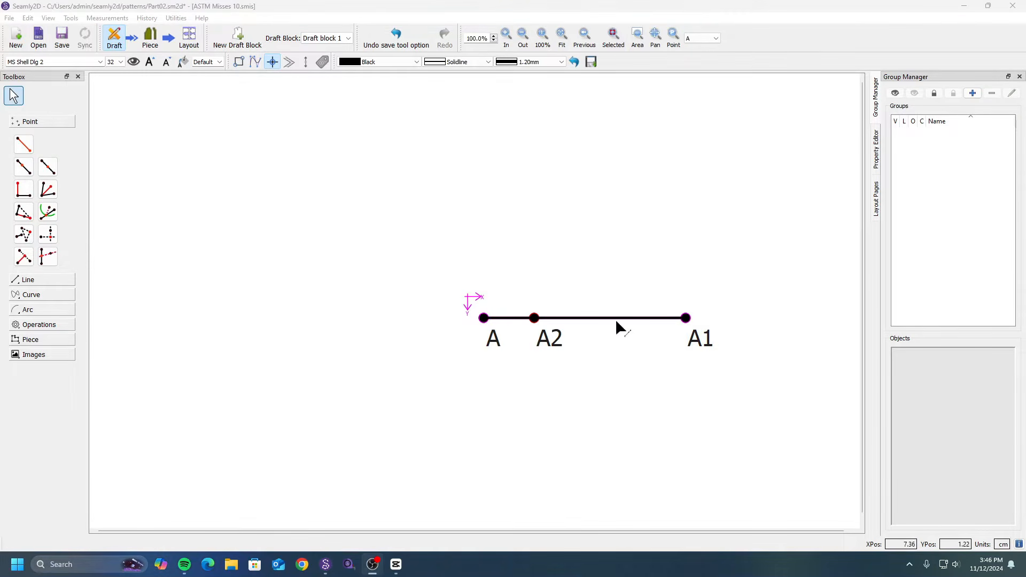
Create midpoint A3 on the line from A to A1 with the length formula CurrentLength/2 and close its settings.
left_click(48, 170)
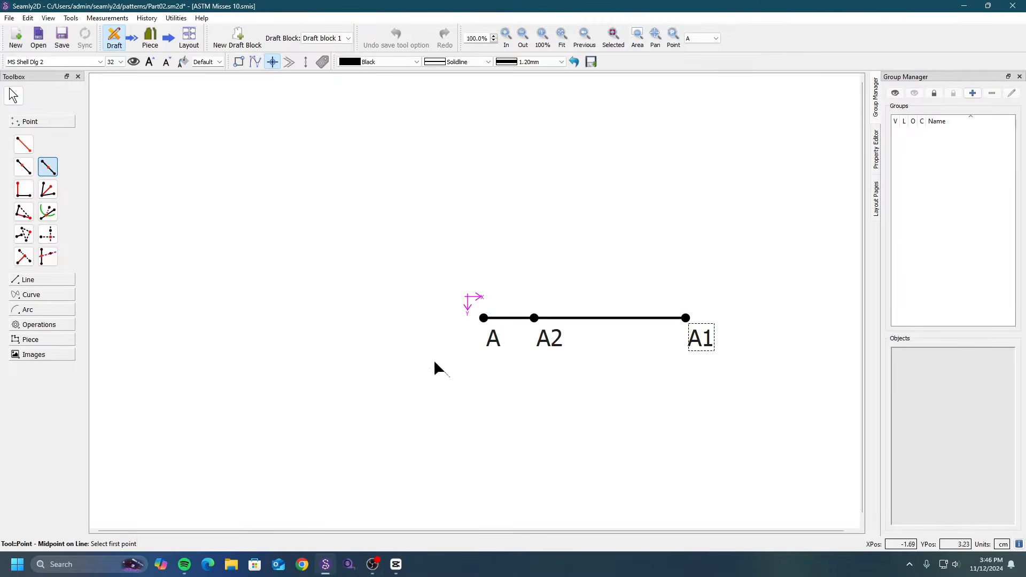
left_click(490, 344)
left_click(703, 347)
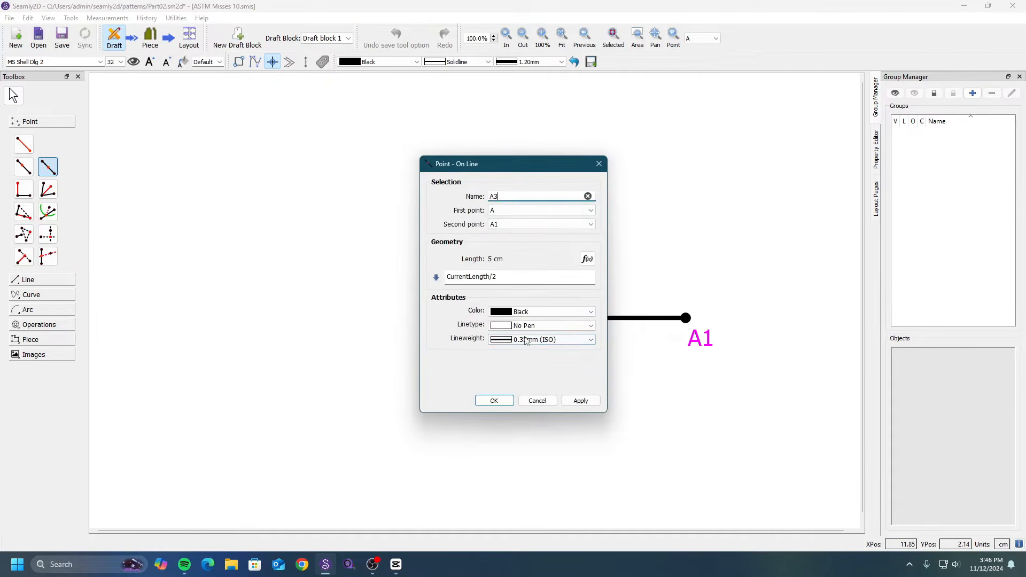
left_click_drag(501, 166, 312, 160)
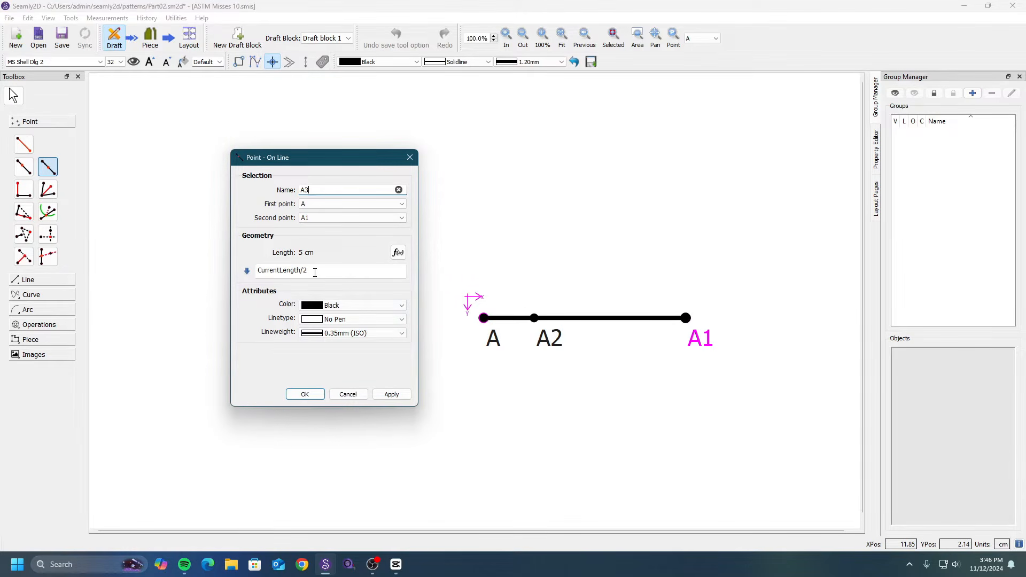
left_click(392, 395)
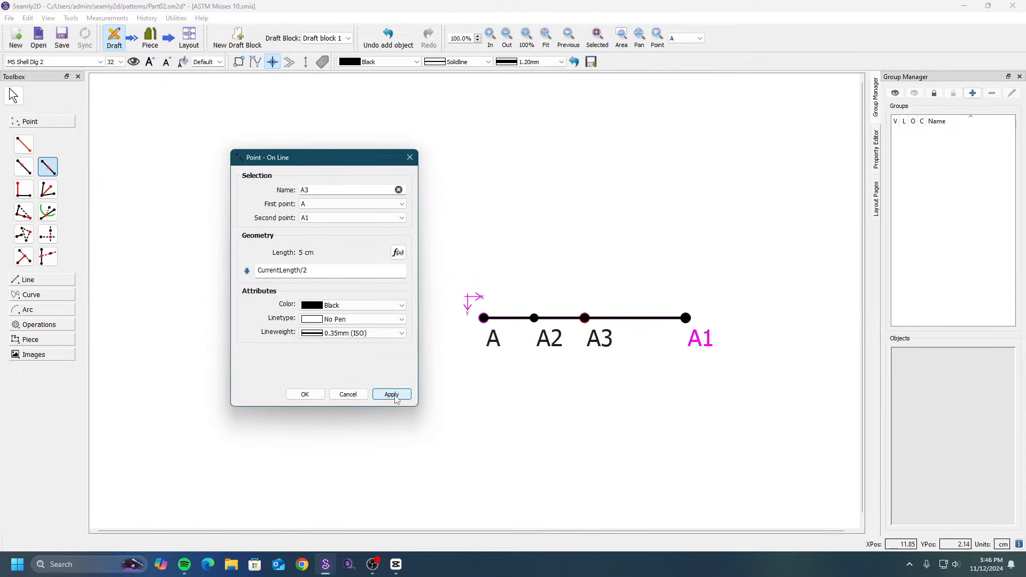
left_click_drag(309, 270, 231, 277)
triple_click(313, 277)
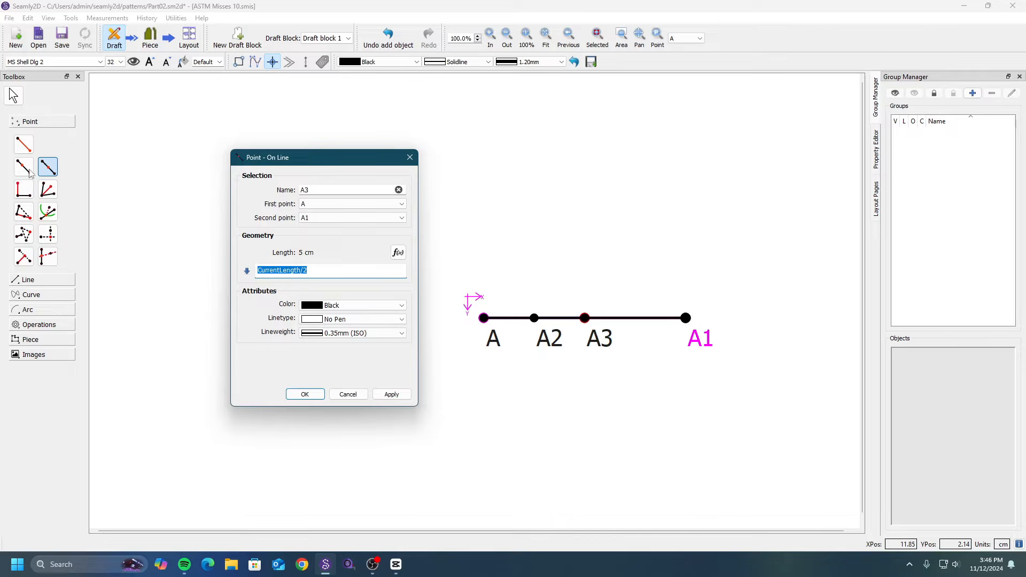
left_click(409, 158)
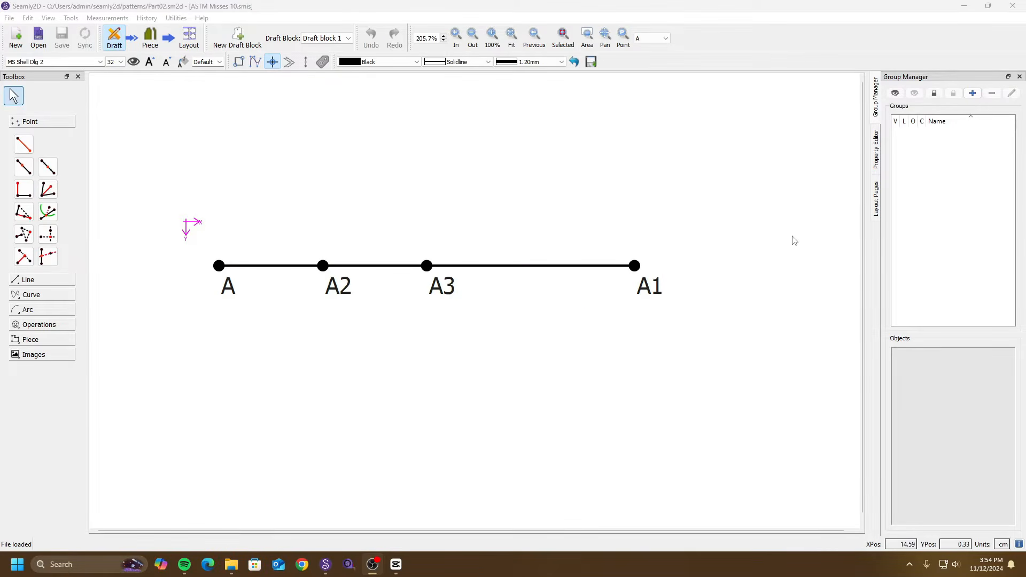
Create point A4 perpendicular to the line from A2 to A3, starting at A2, with a length of 5 cm.
left_click(22, 189)
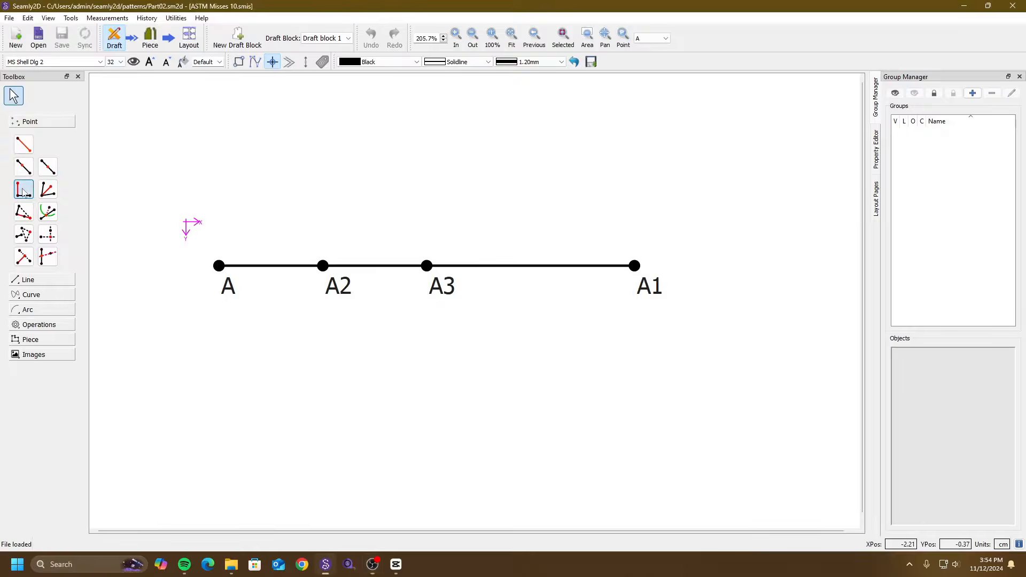
left_click(23, 192)
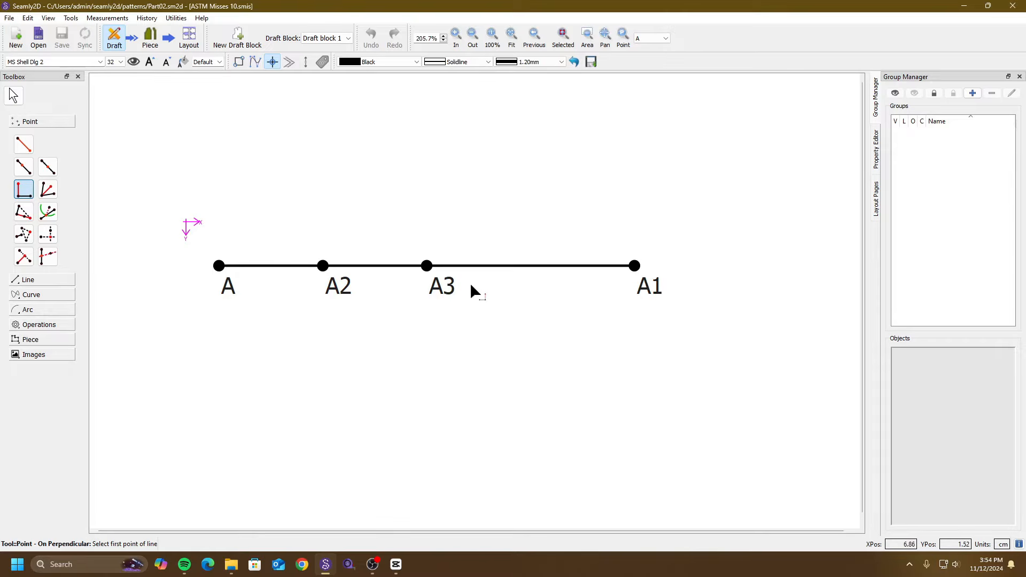
left_click(342, 292)
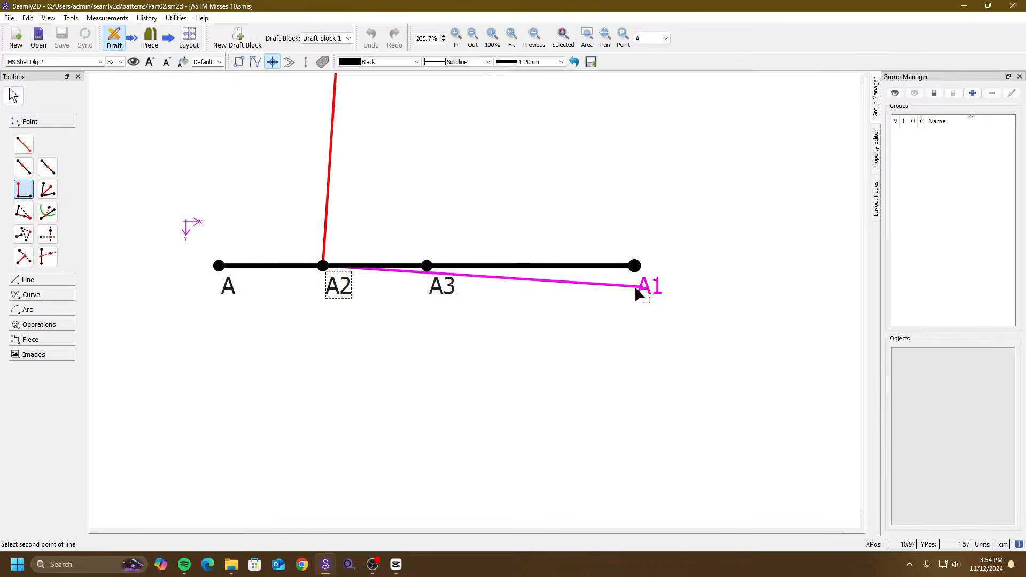
left_click(445, 288)
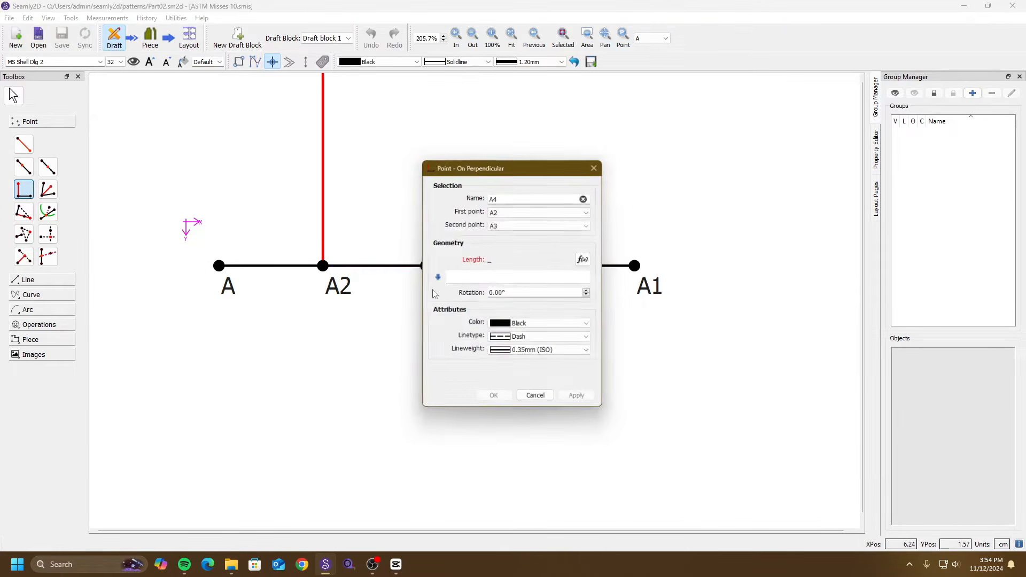
left_click_drag(516, 171, 198, 200)
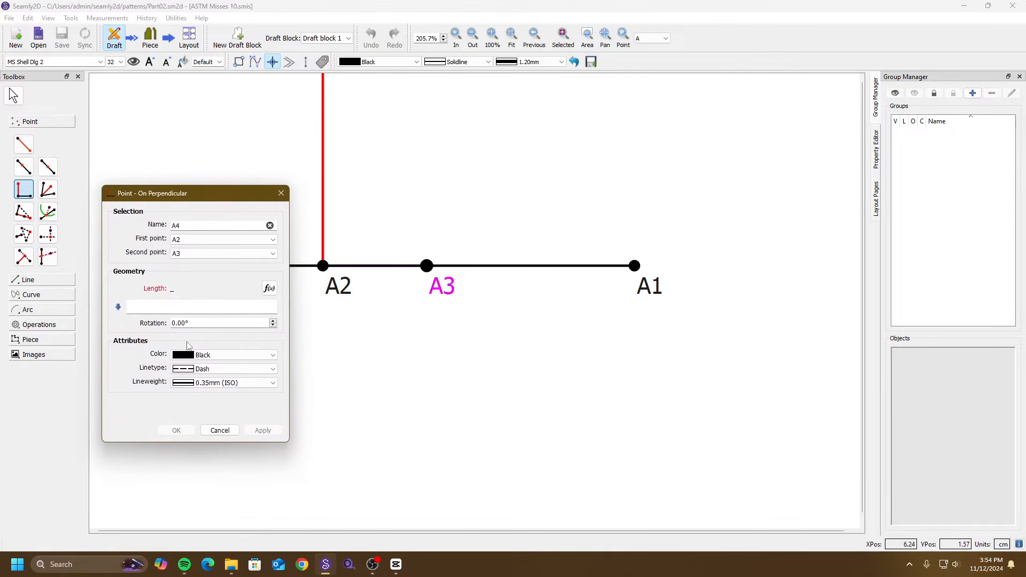
left_click(200, 306)
type("5")
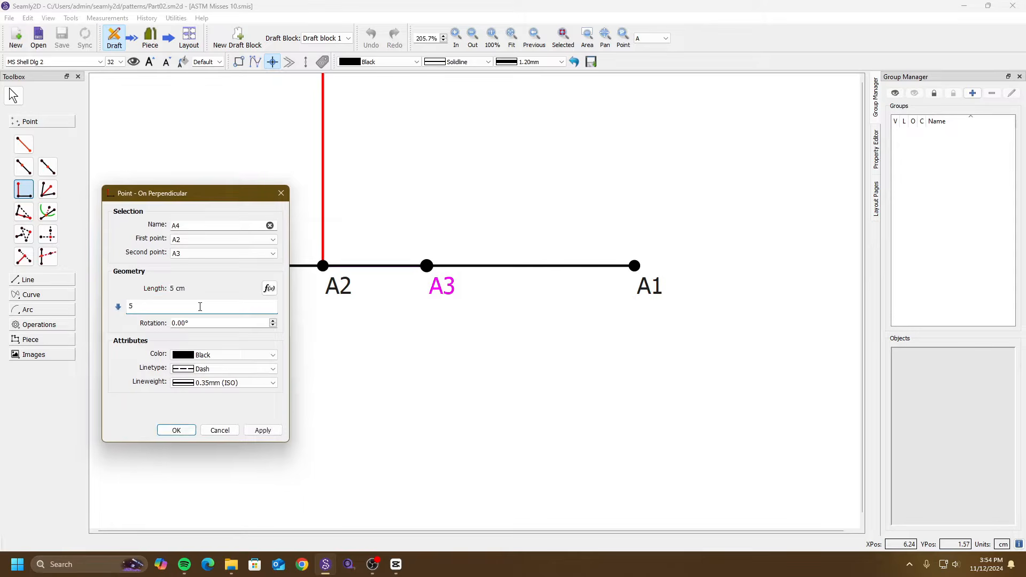
left_click(263, 430)
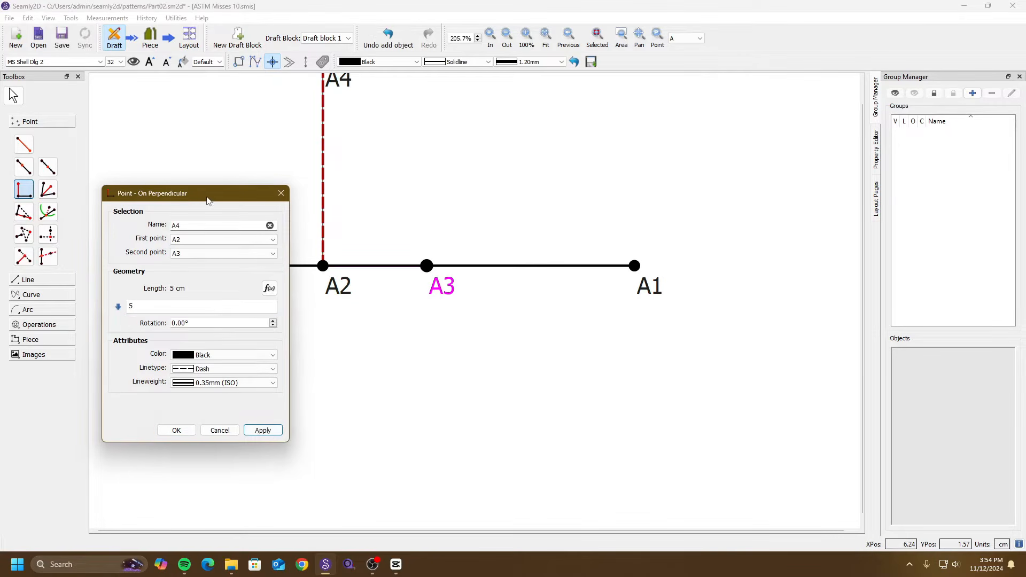
Try a 15° rotation on perpendicular point A4 and restore its rotation to 0°.
left_click_drag(208, 200, 640, 205)
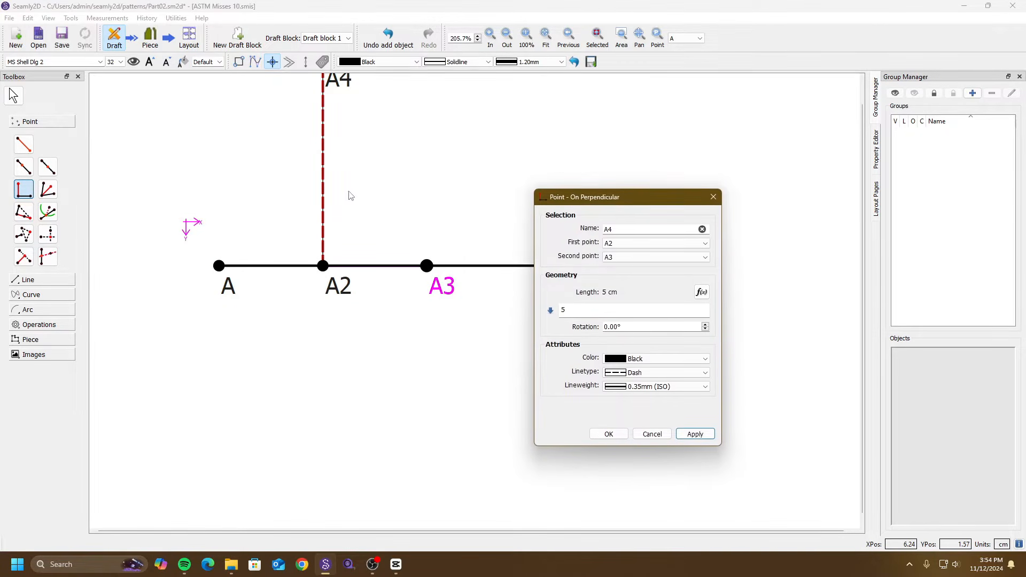
double_click(642, 327)
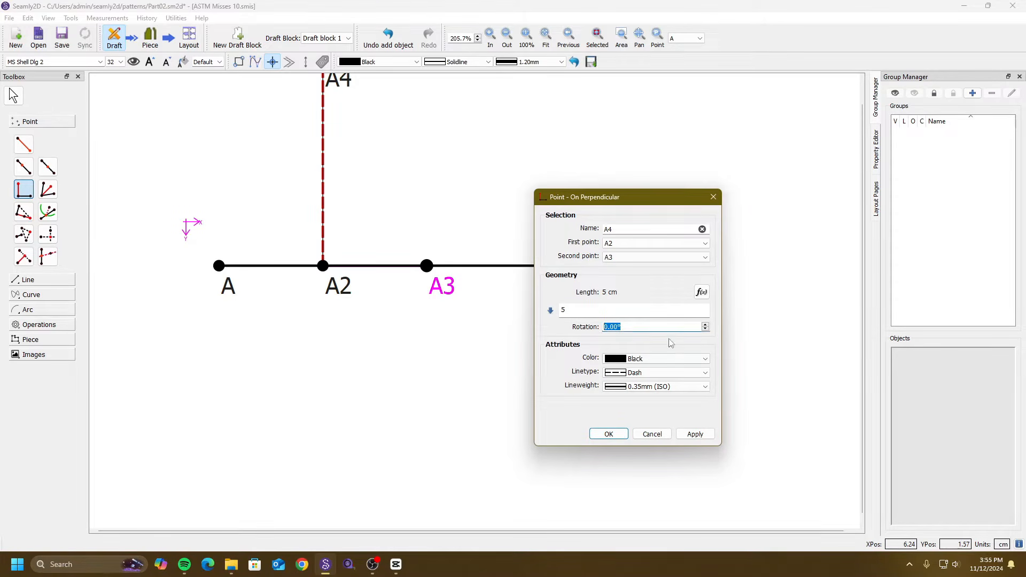
type("15")
left_click(694, 434)
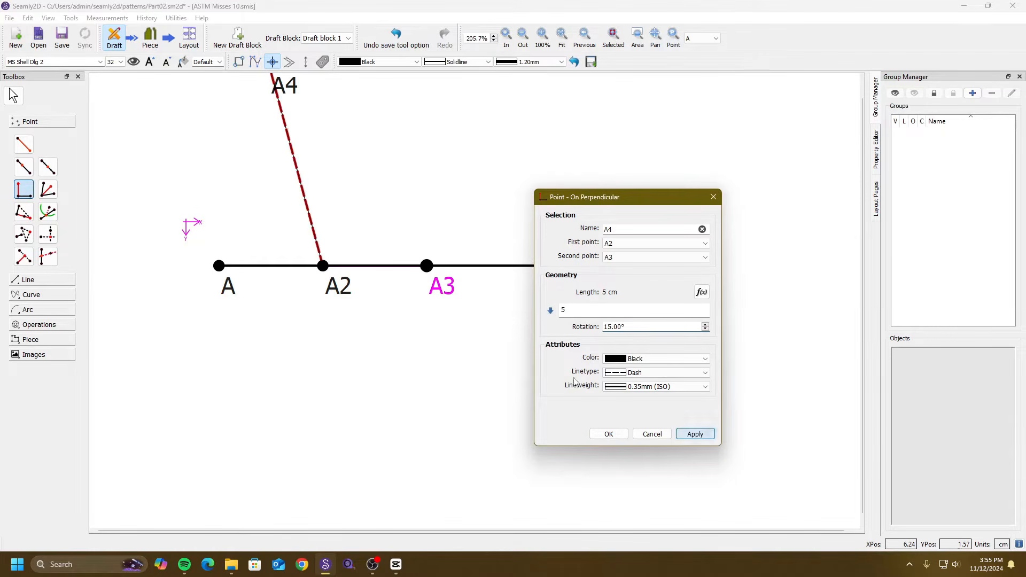
double_click(665, 328)
type("0")
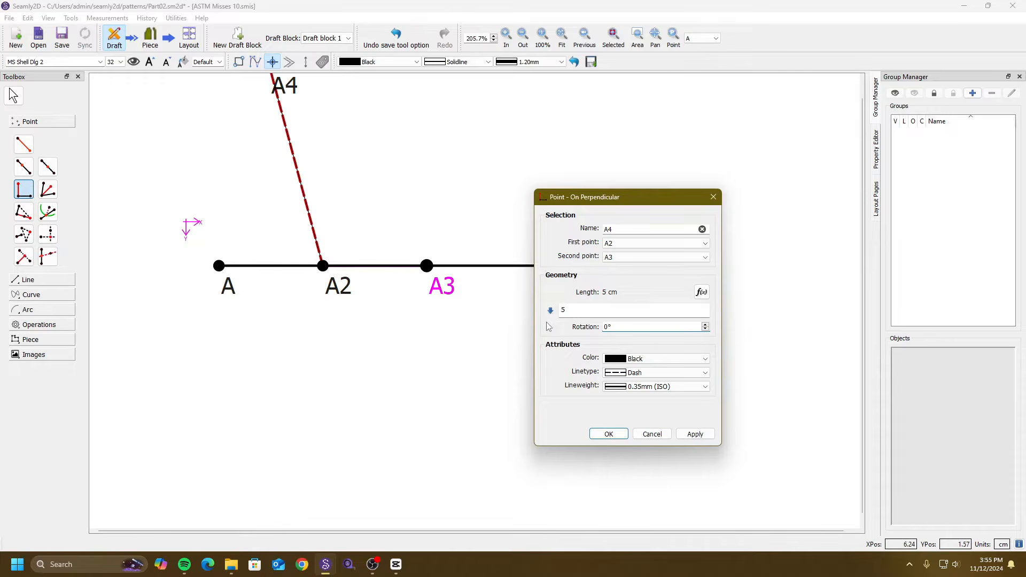
left_click(696, 433)
Set A4's length to 2 cm and accept the perpendicular point.
left_click(618, 311)
double_click(615, 314)
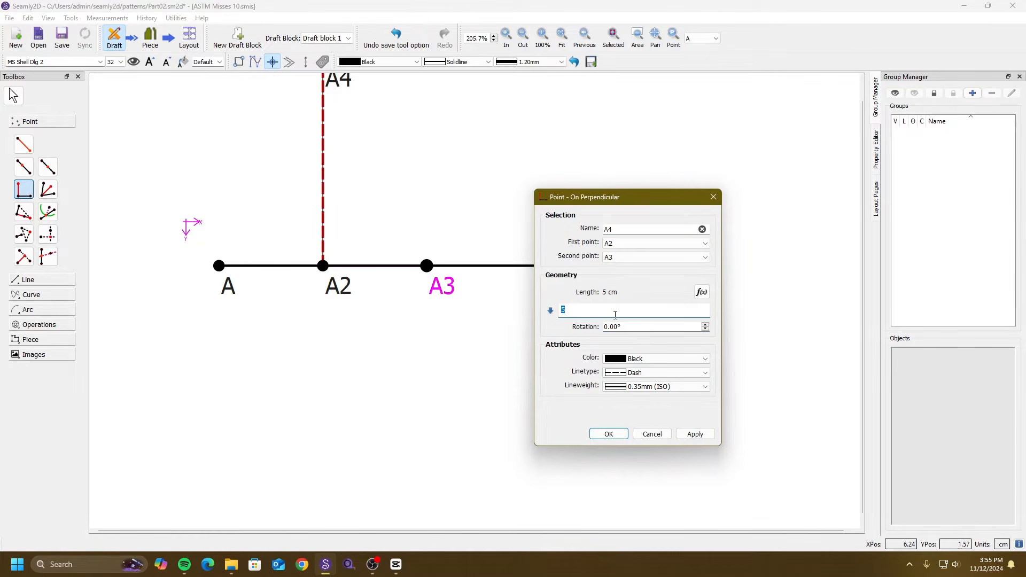
left_click(694, 434)
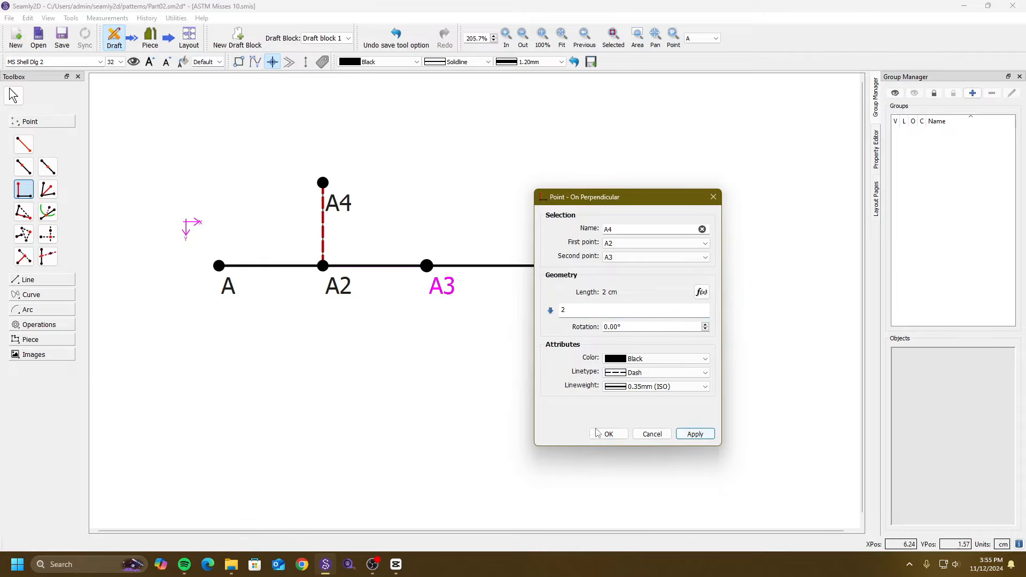
left_click(609, 434)
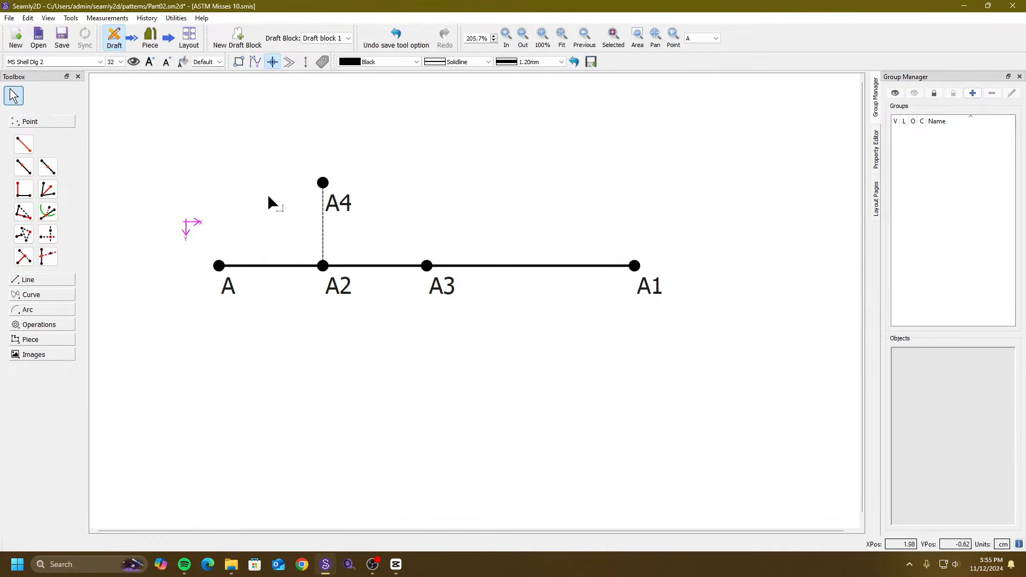
Draw a solid black line from point A2 to point A4 with the Line tool.
scroll(235, 187, "up", 3)
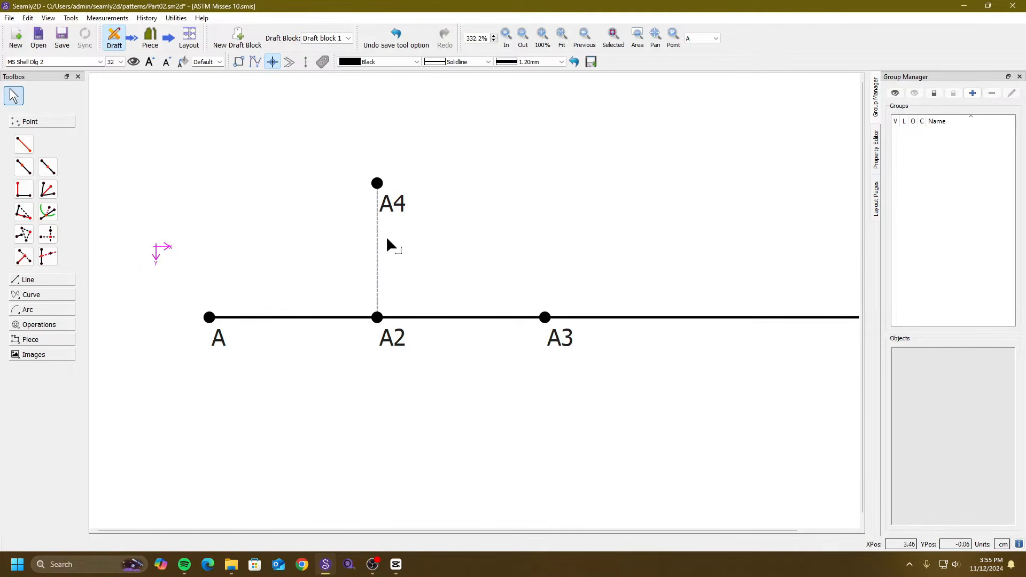
left_click(53, 280)
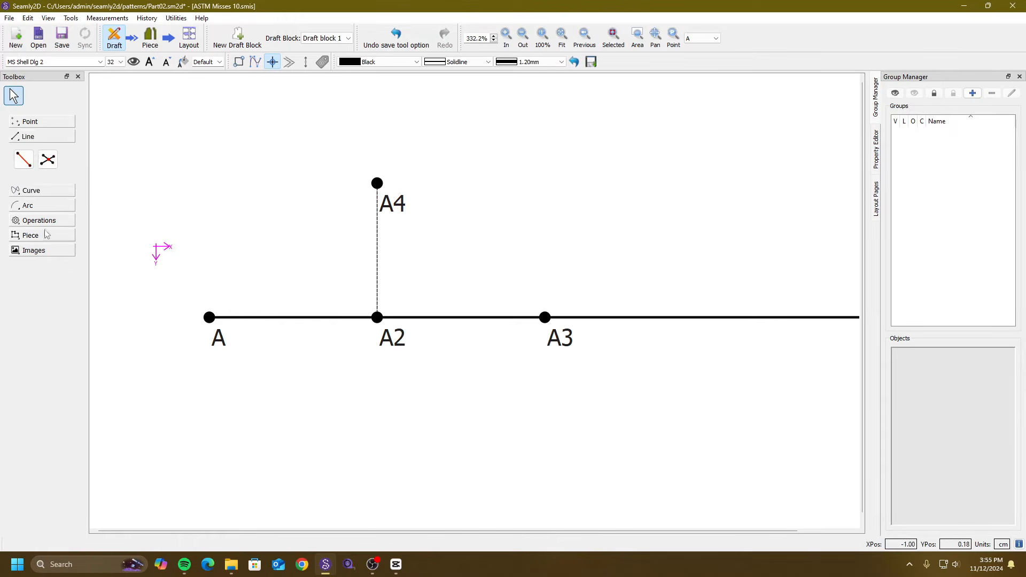
left_click(23, 160)
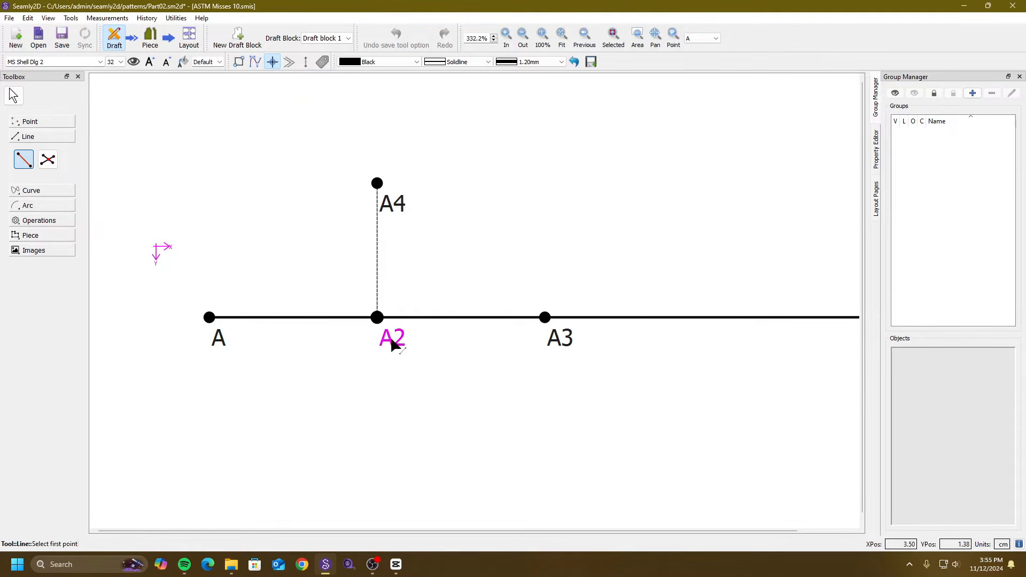
left_click(393, 342)
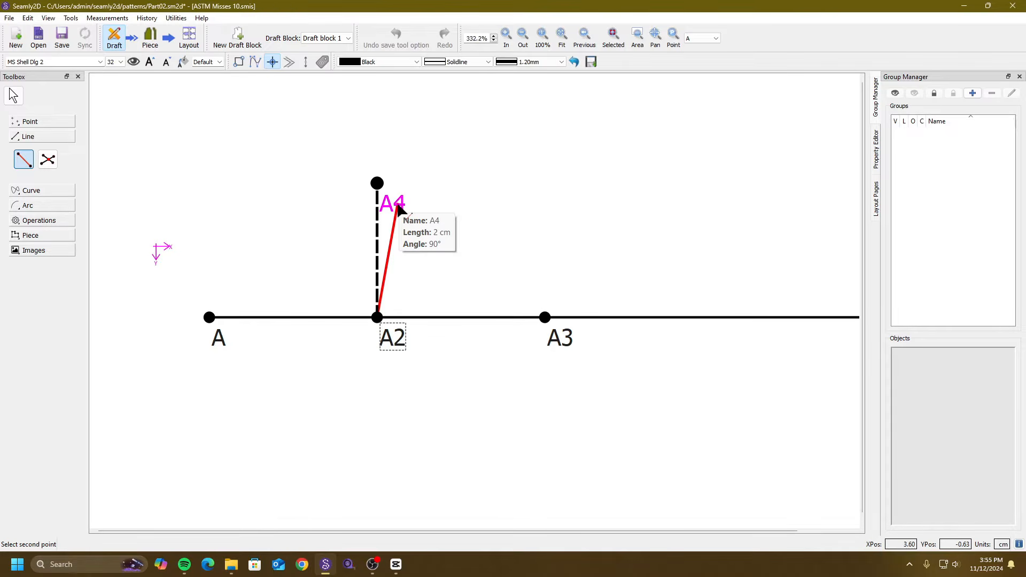
left_click(398, 207)
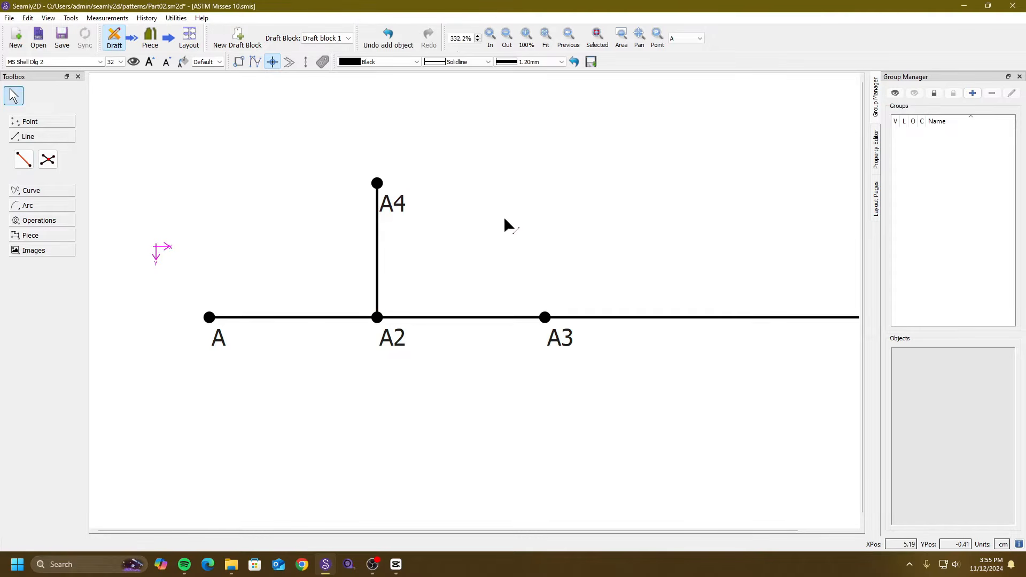
Try to delete point A4.
scroll(290, 258, "down", 1, "ctrl")
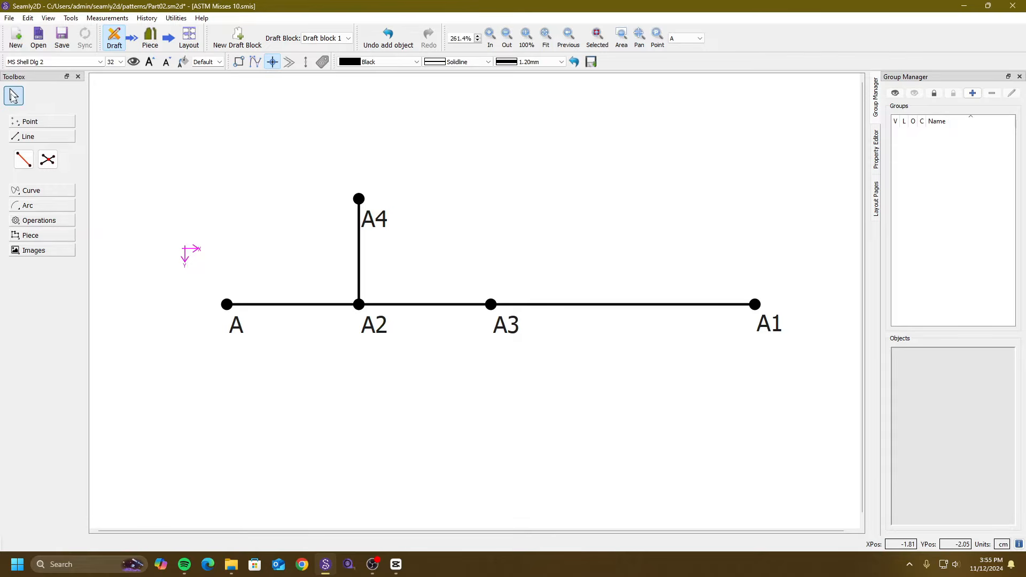
left_click(386, 231)
key("Delete")
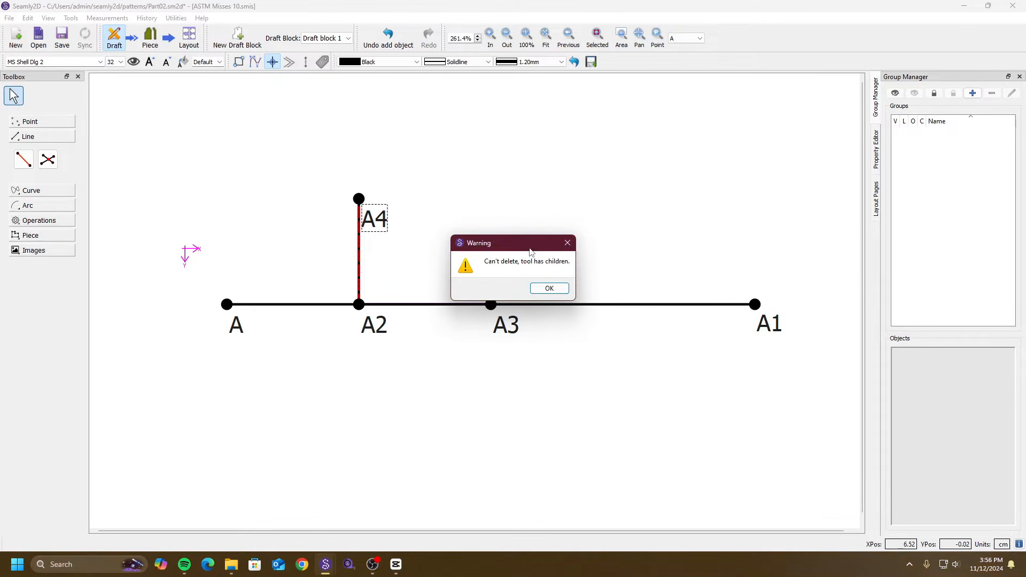
left_click(556, 291)
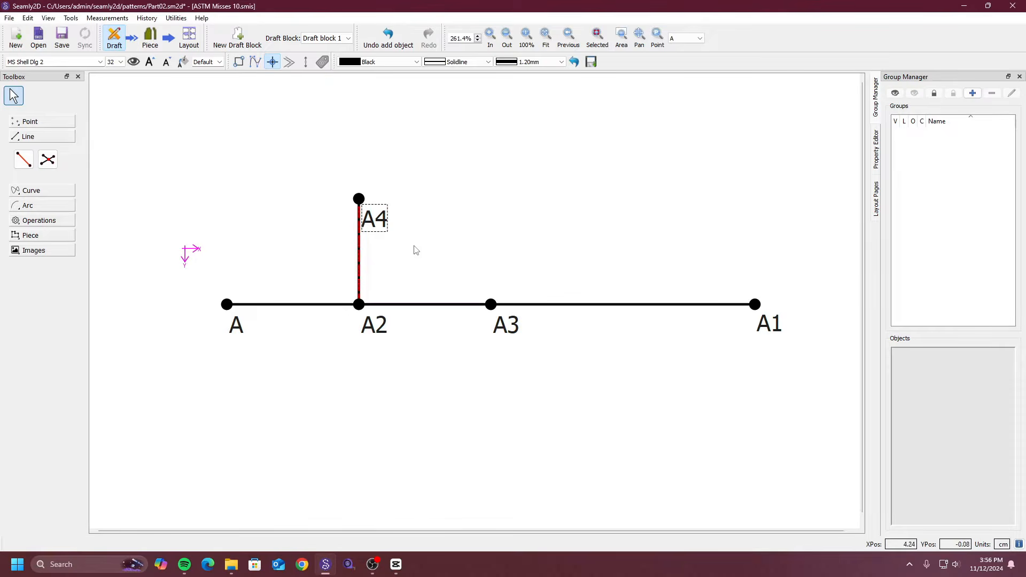
Delete the line between A2 and A4, and delete point A4 as well.
left_click(359, 253)
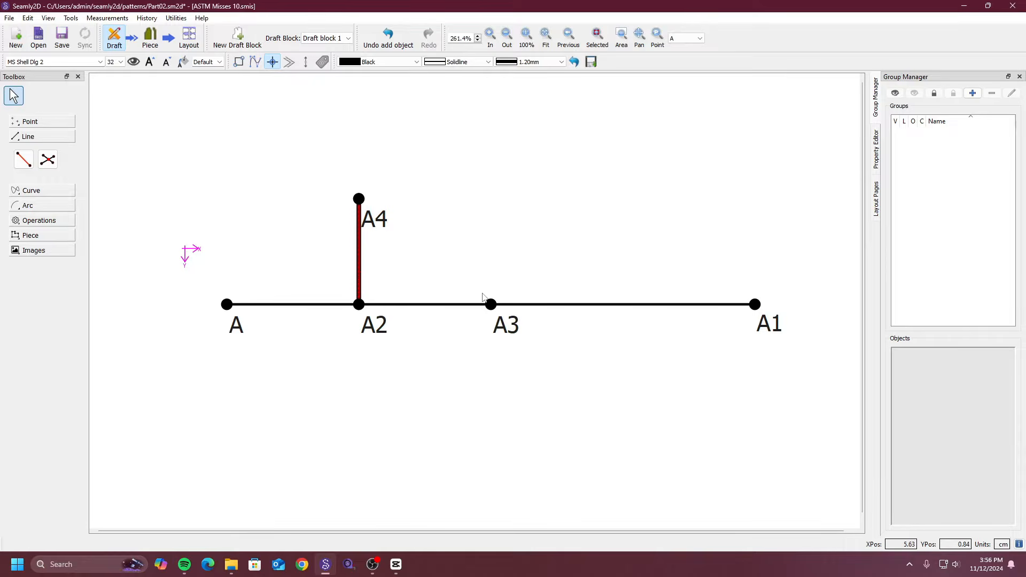
key("Delete")
left_click(536, 300)
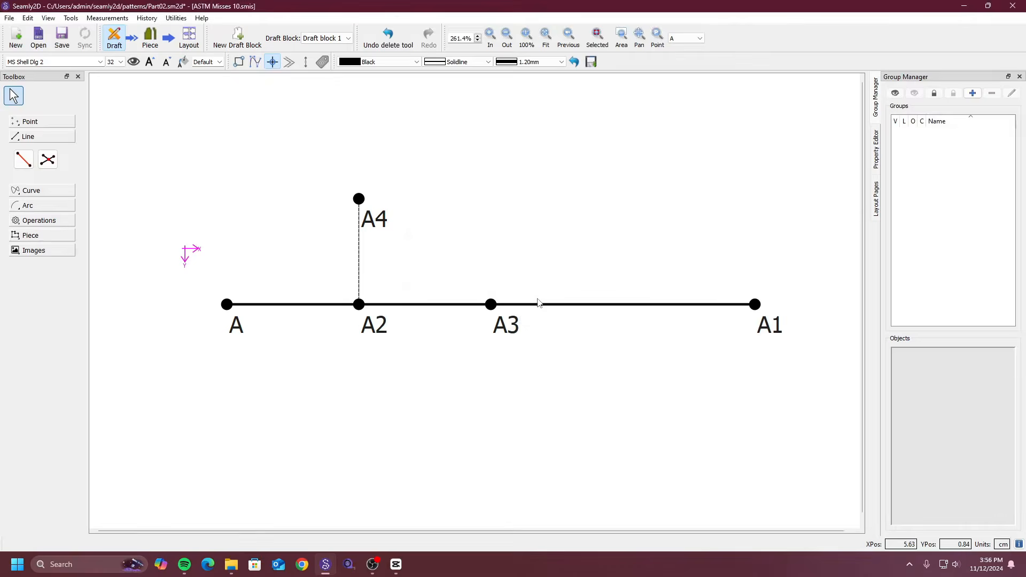
left_click(378, 232)
key("Delete")
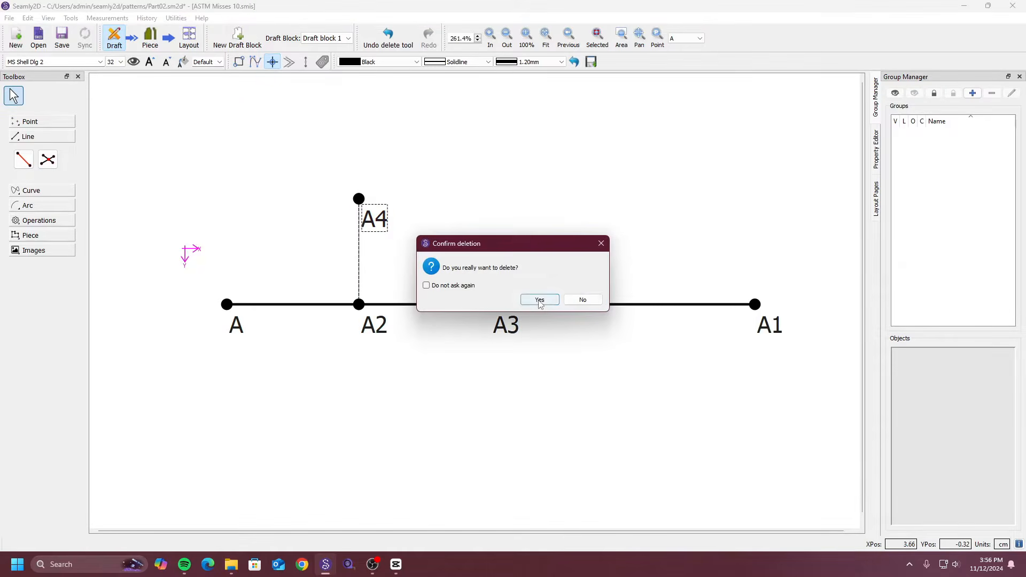
left_click(539, 301)
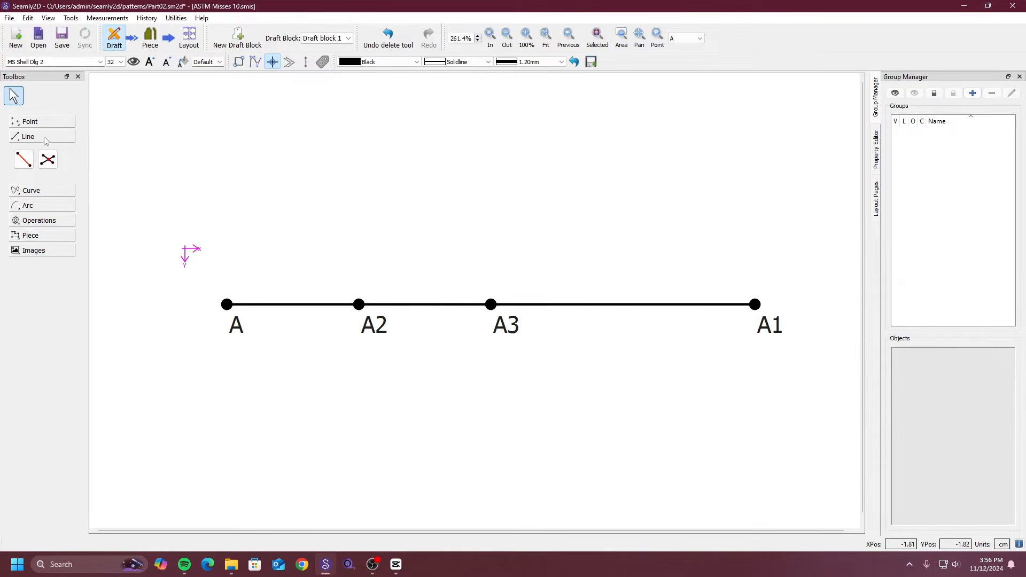
Undo the deletions of point A4 and its line, and save the pattern.
key("ctrl+z")
key("ctrl+z")
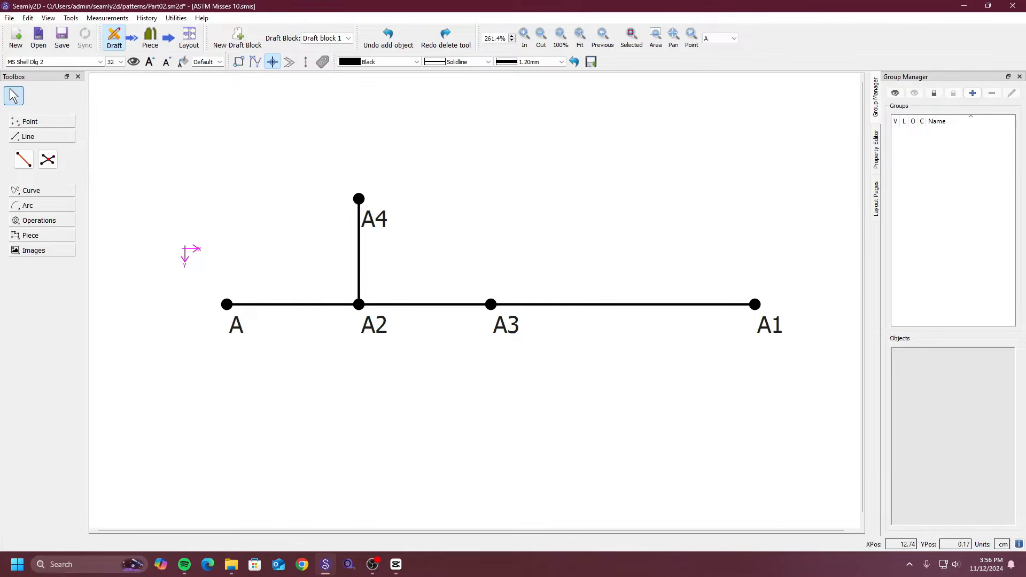
key("ctrl+s")
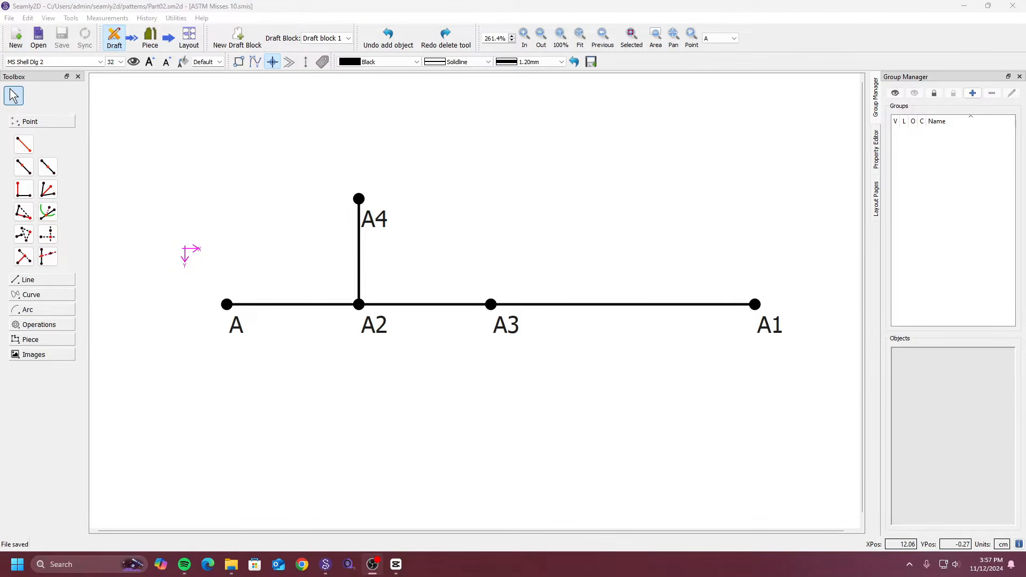
Create an On Bisector point for the angle A, A2, A4 with a length of 2 cm.
left_click(48, 190)
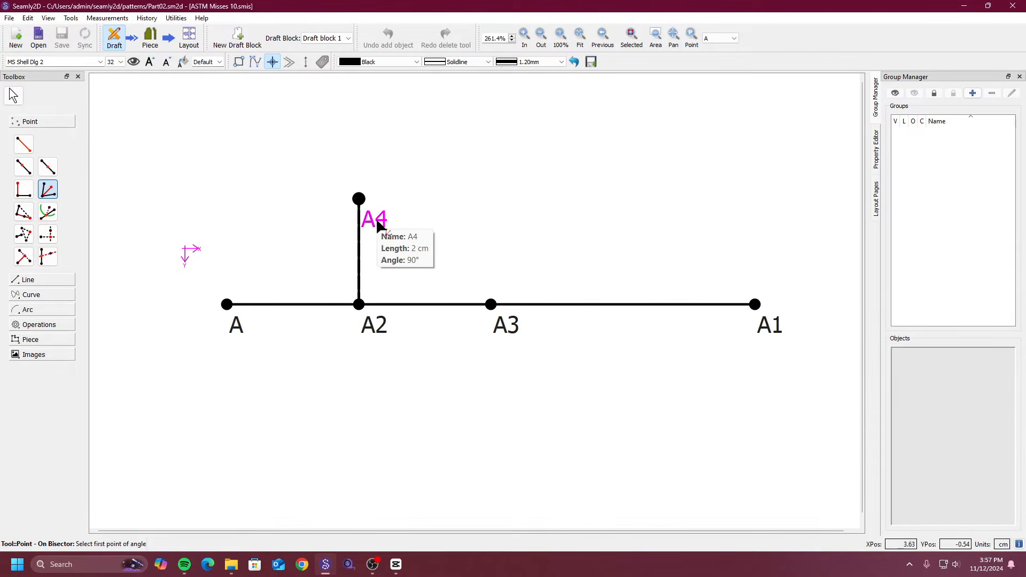
left_click(235, 326)
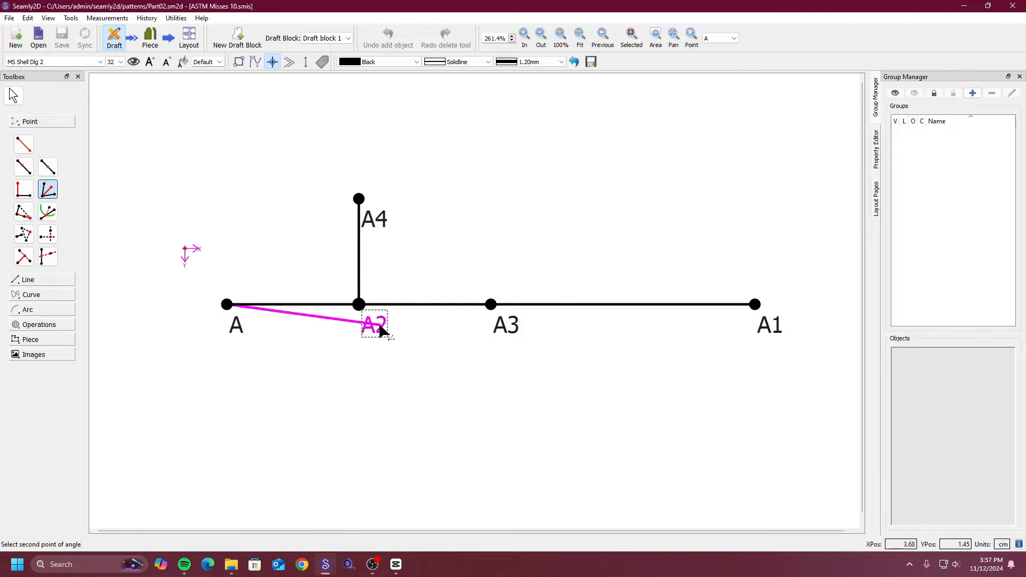
left_click(379, 328)
left_click(378, 223)
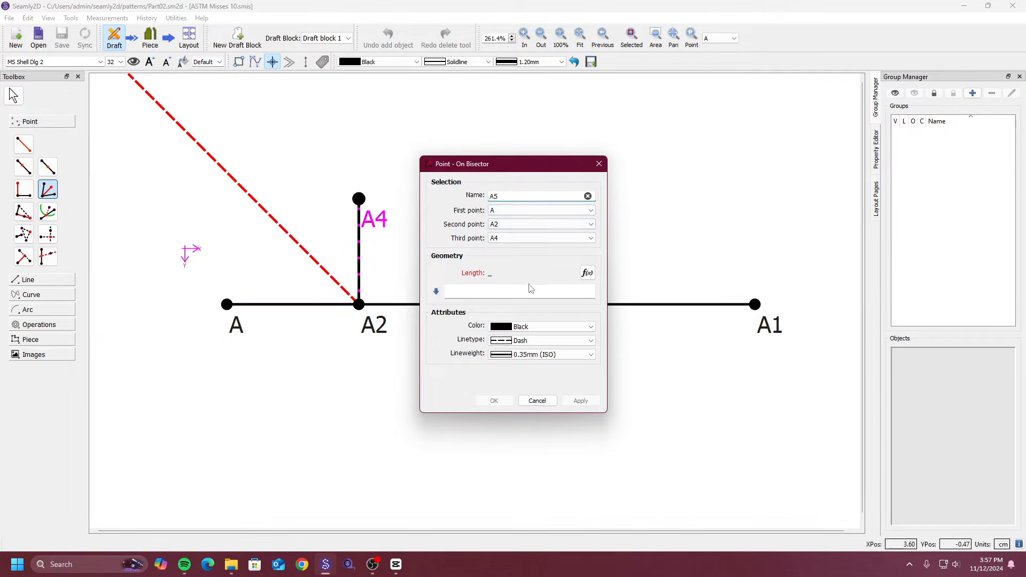
left_click_drag(559, 157, 640, 140)
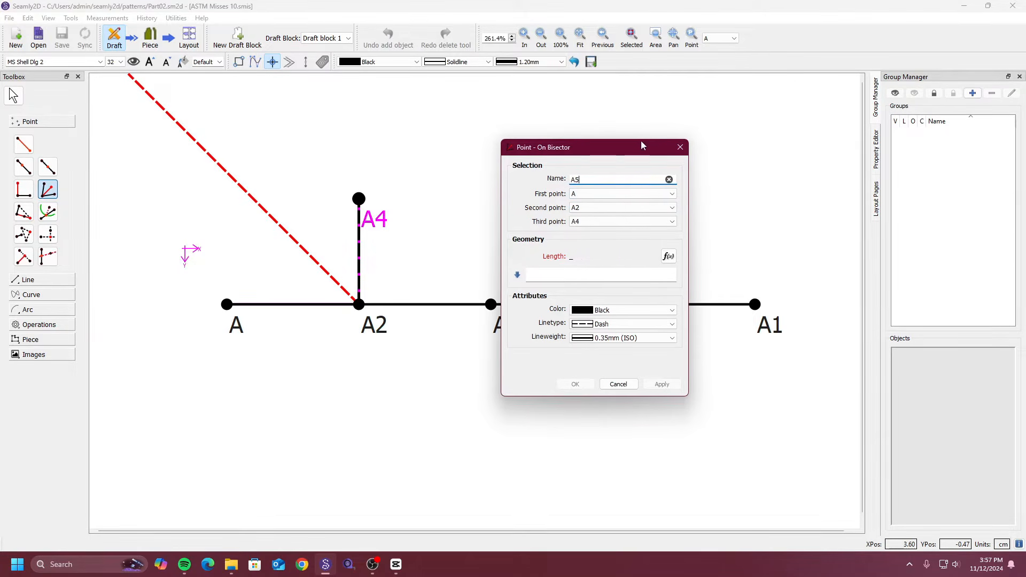
left_click(609, 277)
type("2")
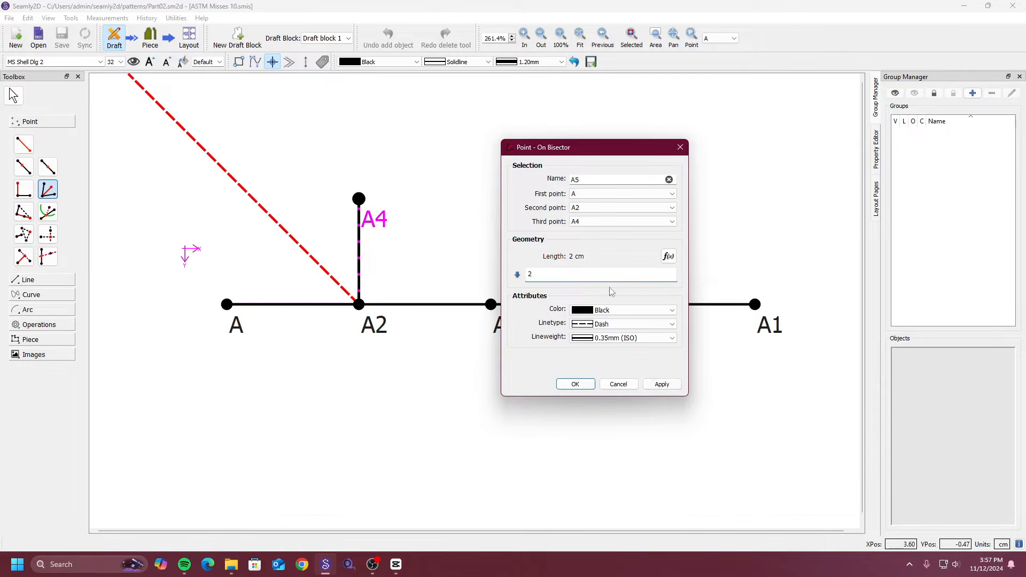
left_click(661, 386)
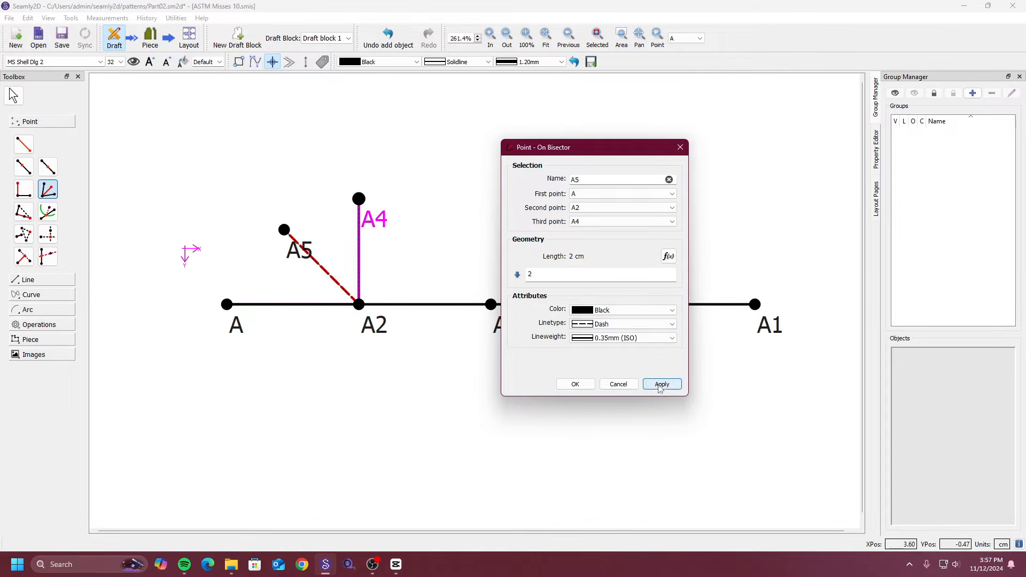
Set bisector point A5's length formula to #hat_brim_length/4 using the custom variable, and accept the point.
left_click(668, 257)
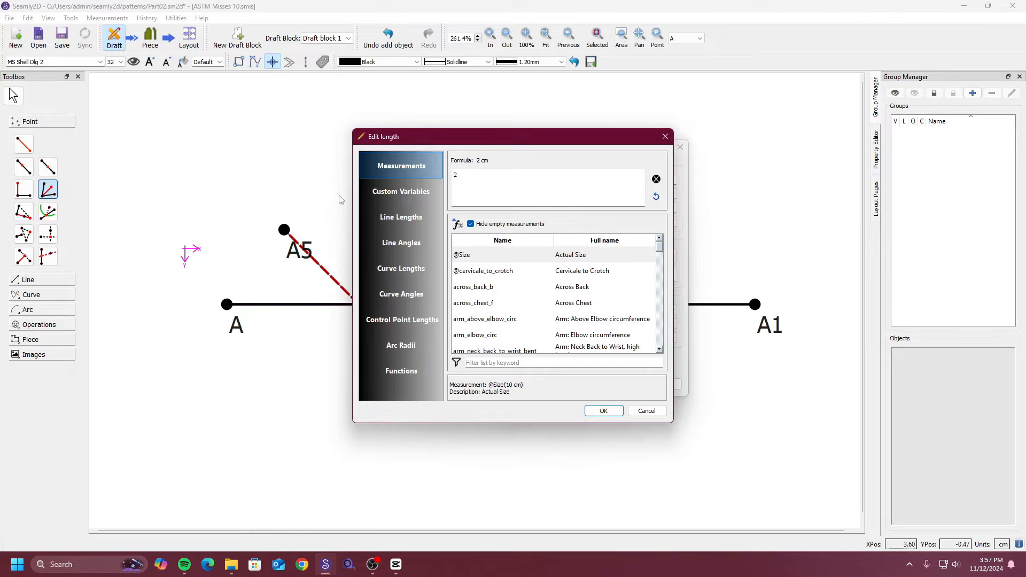
left_click_drag(531, 142, 692, 180)
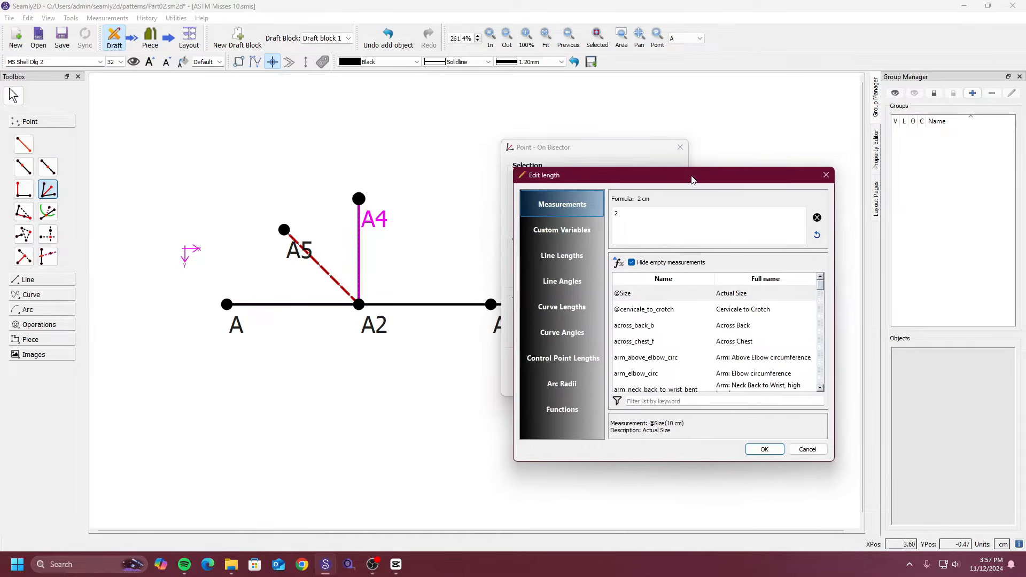
left_click(569, 230)
left_click(651, 295)
double_click(651, 295)
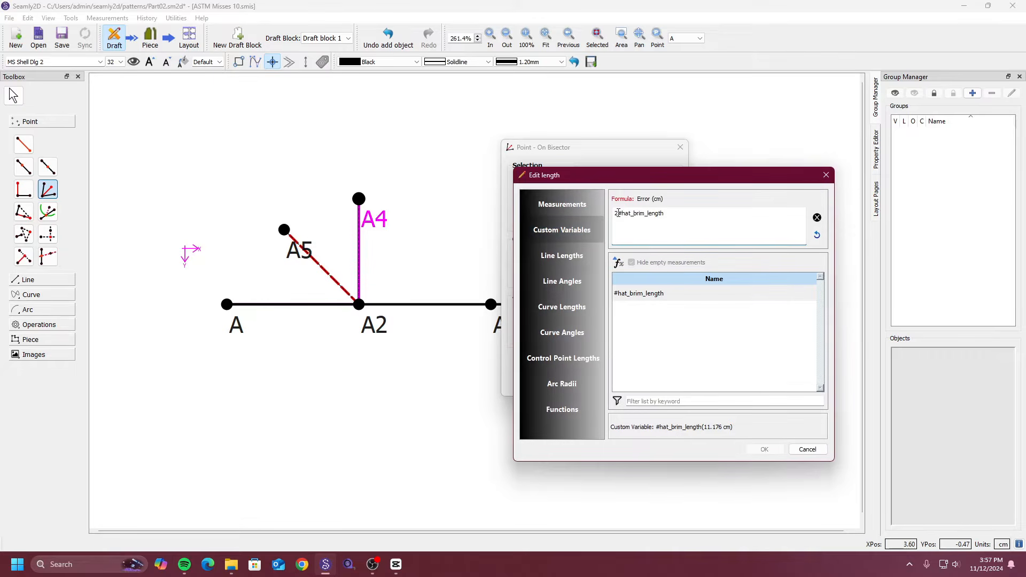
left_click(618, 213)
key("BackSpace")
type("/4")
left_click(765, 449)
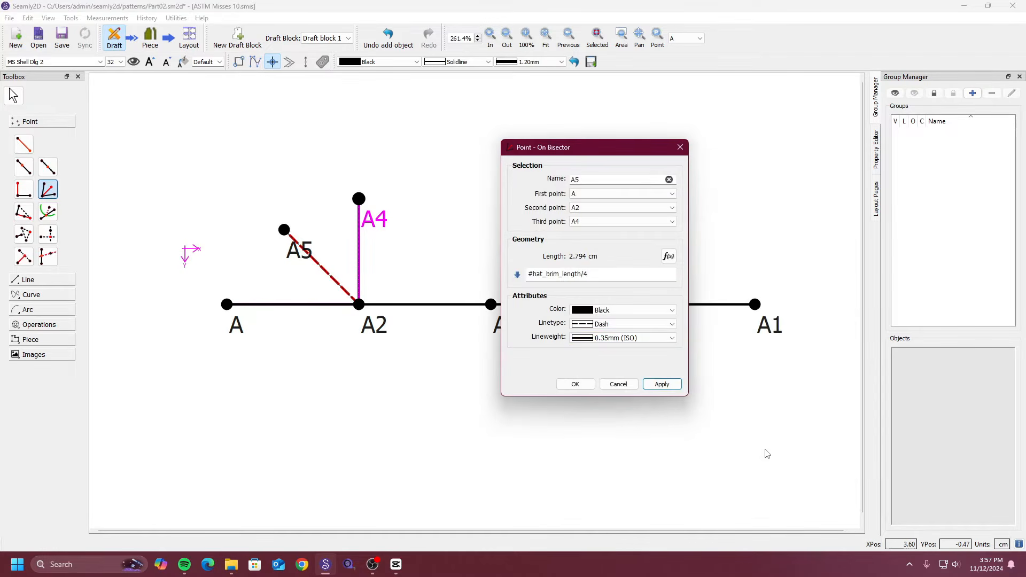
left_click(661, 384)
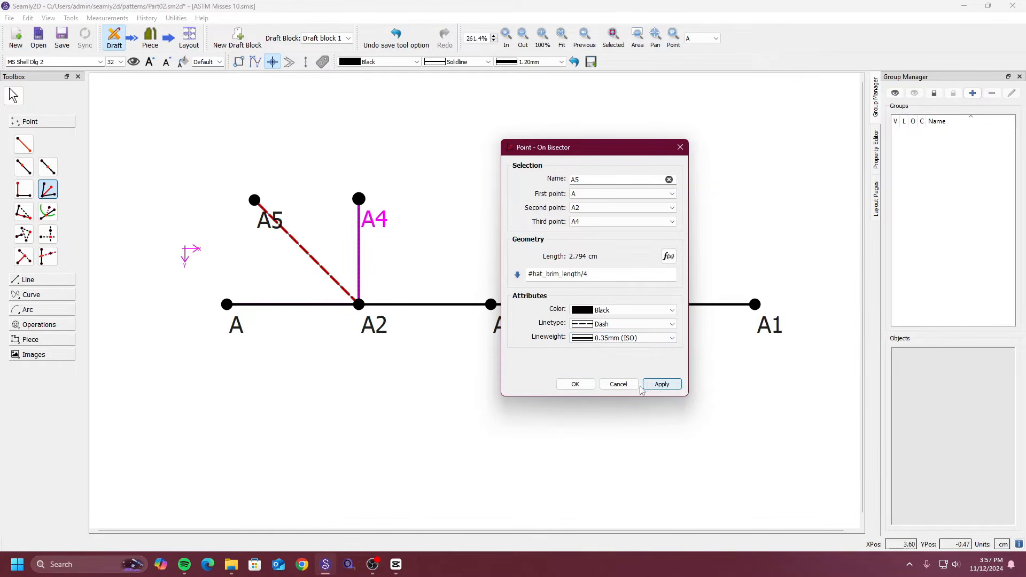
left_click(575, 384)
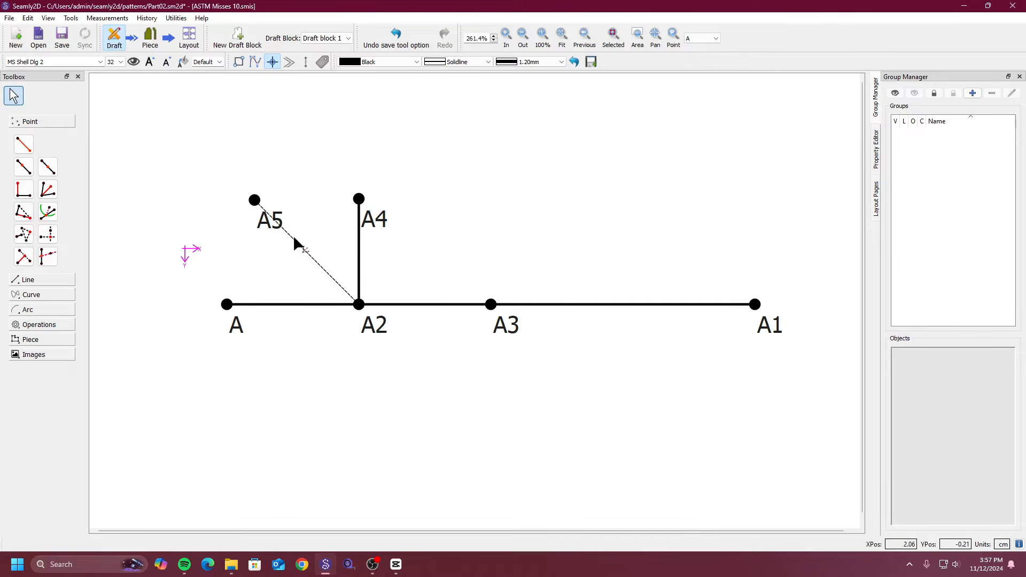
Draw a solid line from point A2 to point A5 with the Line tool.
left_click(53, 282)
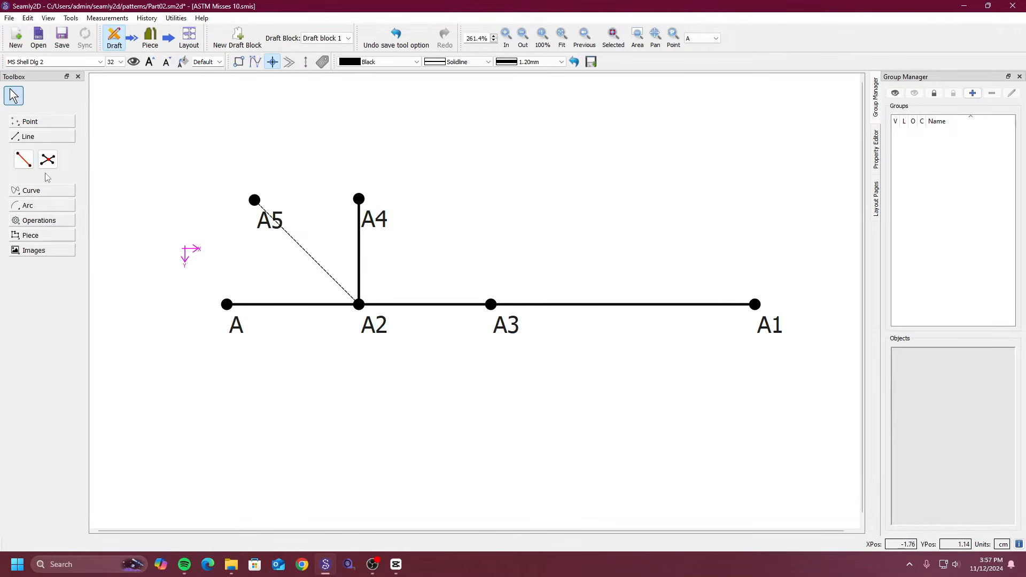
left_click(23, 159)
left_click(369, 327)
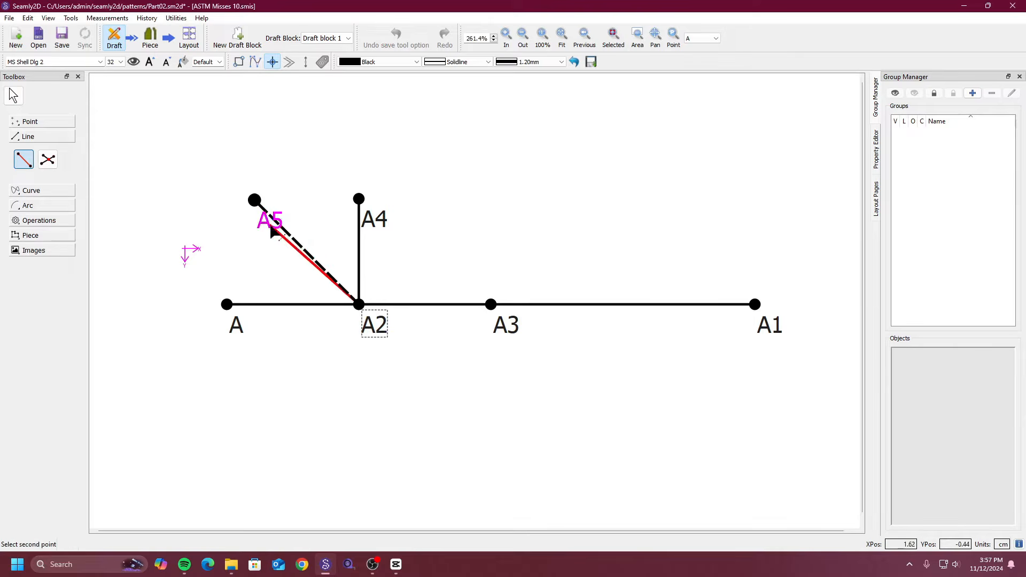
left_click(260, 210)
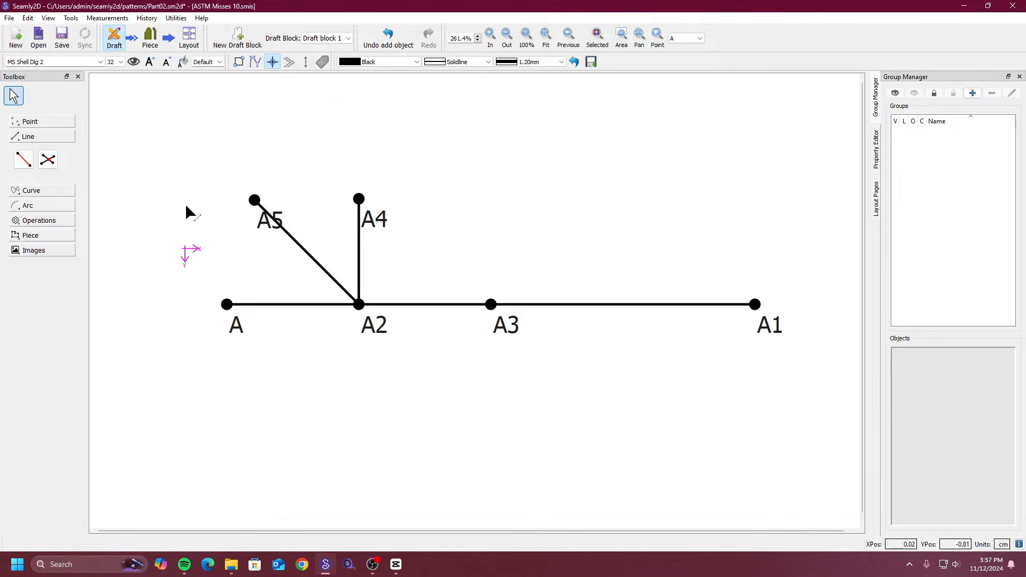
left_click(300, 252)
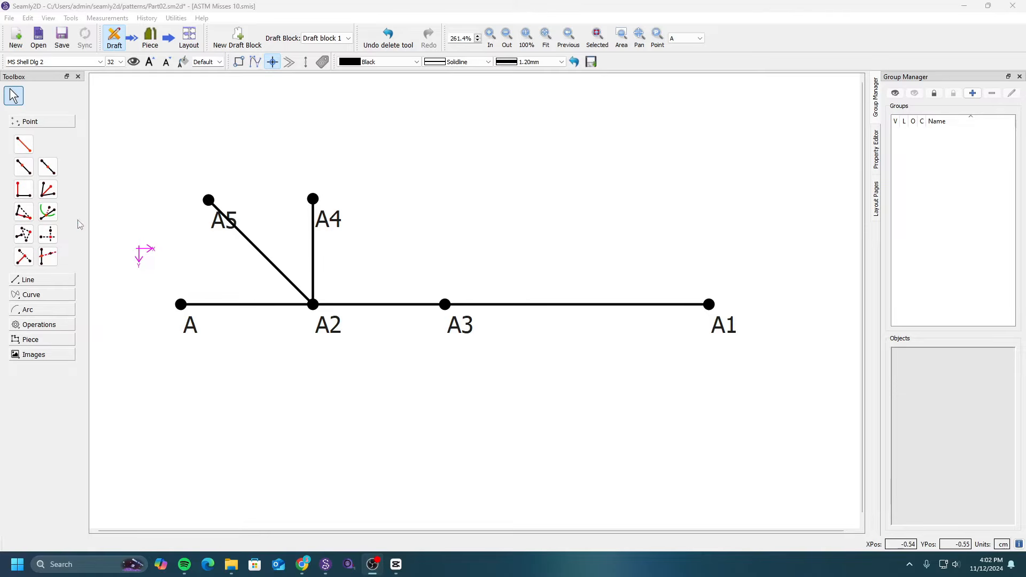
Create a Length to Line point 12 cm from A4 on the line through A2 and A1.
left_click(21, 213)
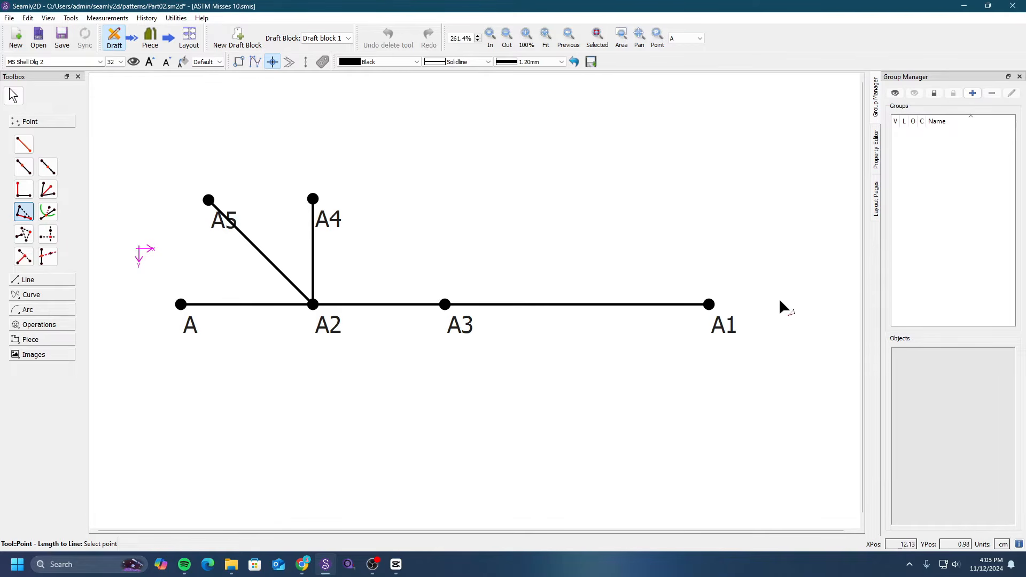
left_click(338, 228)
left_click(330, 330)
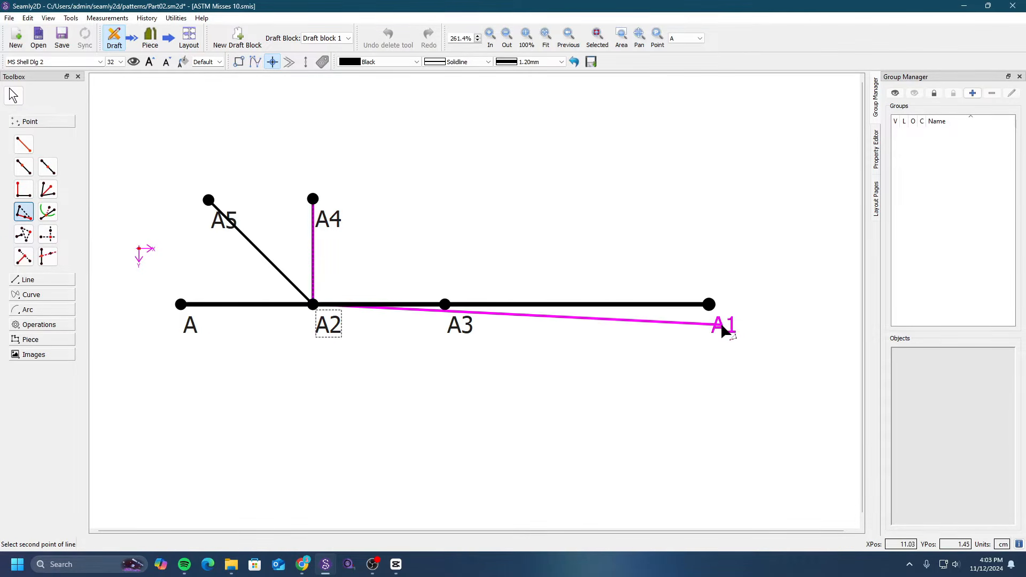
left_click(724, 329)
left_click_drag(534, 171, 212, 204)
left_click(215, 321)
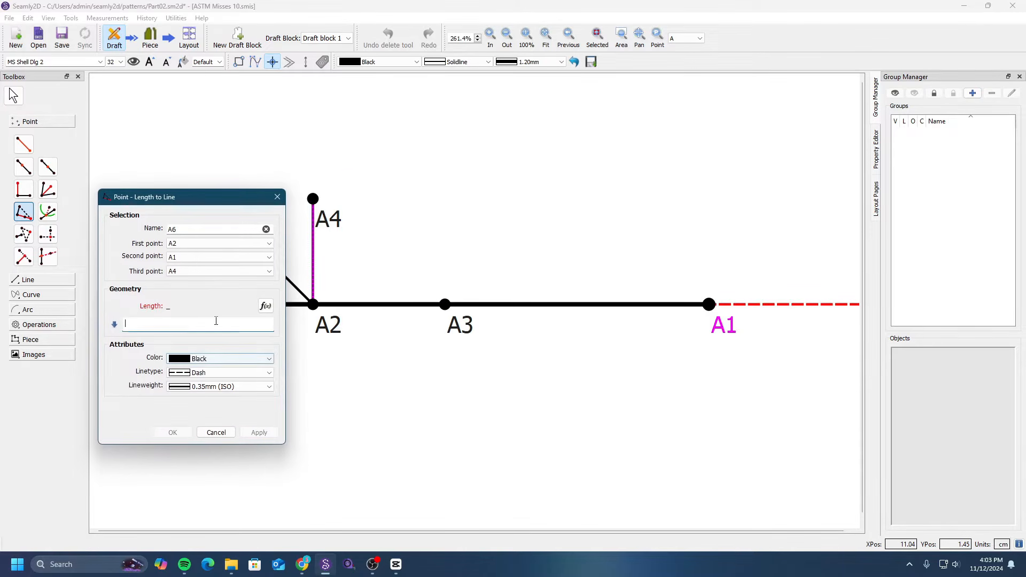
type("12")
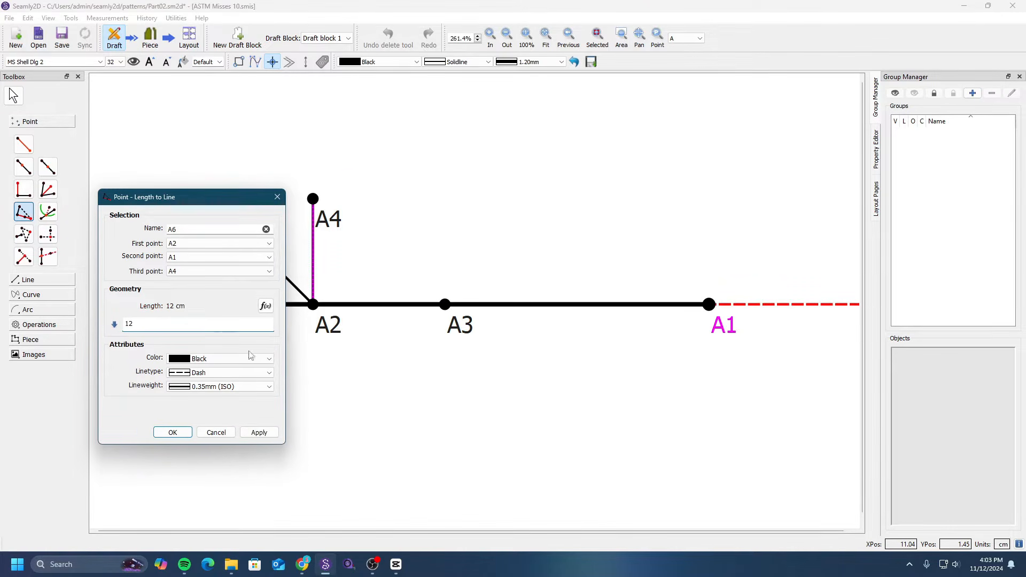
left_click(259, 432)
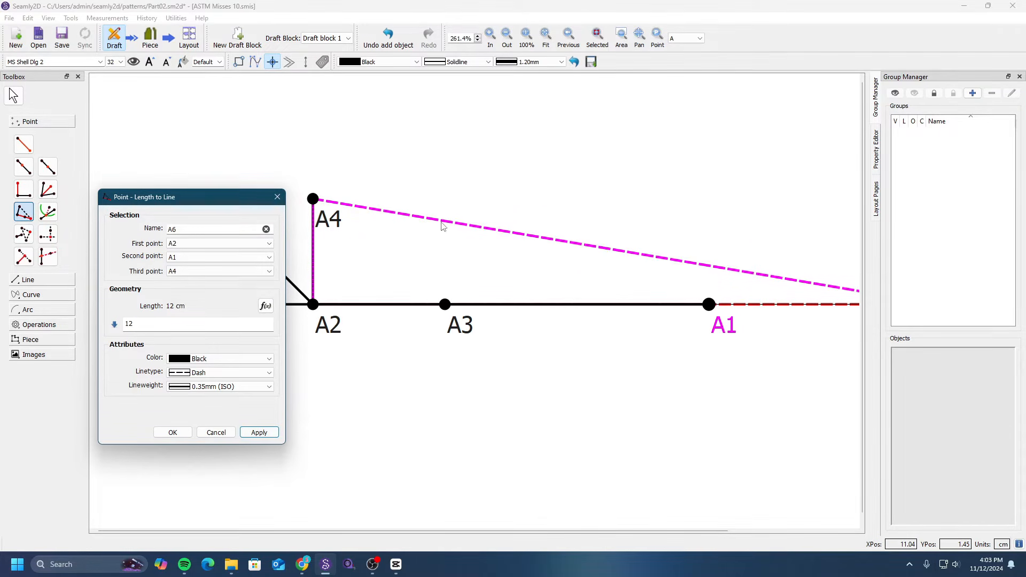
left_click(258, 432)
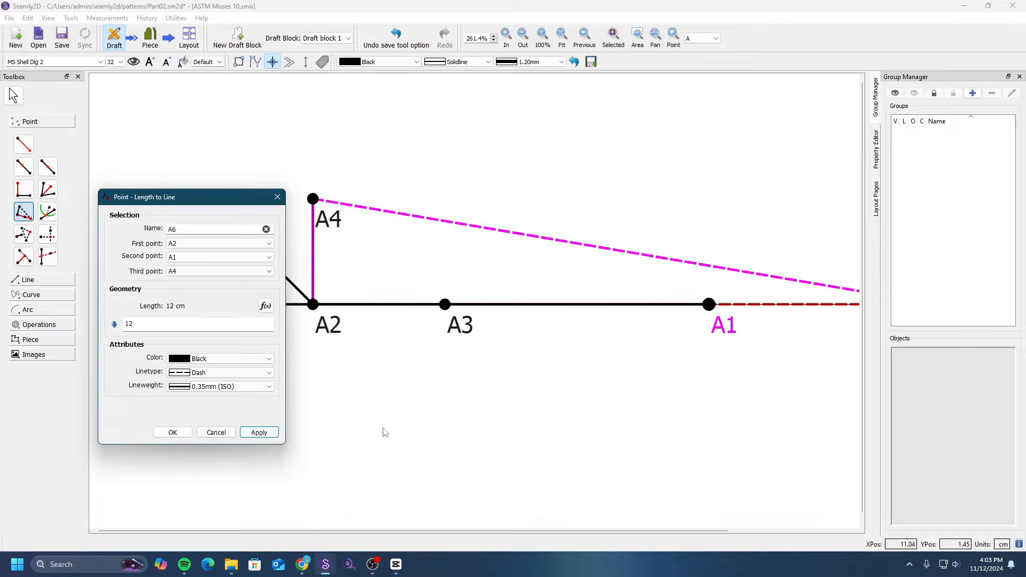
left_click(172, 432)
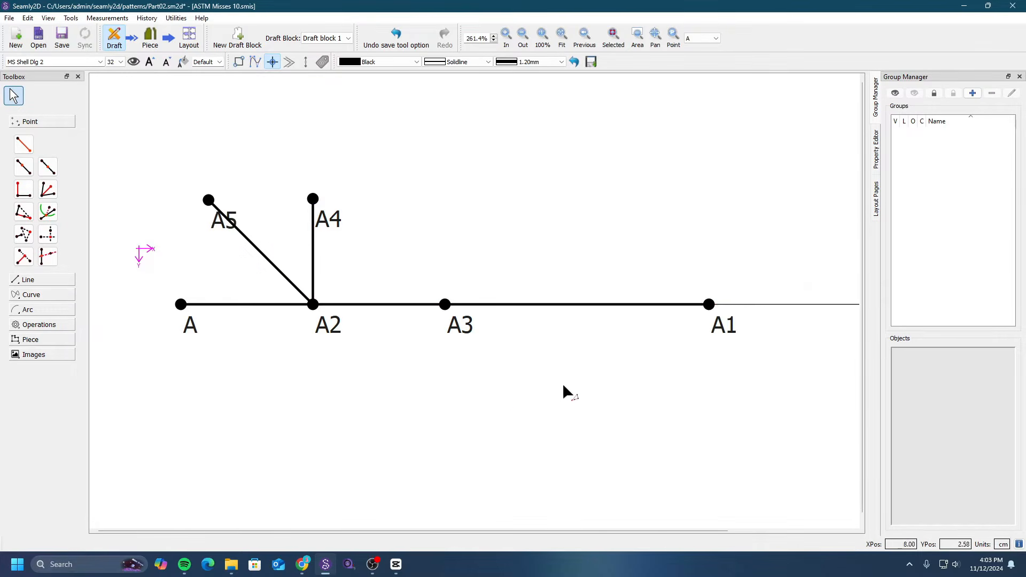
Change point A6's length to 10 cm in its properties and apply it.
left_click(524, 40)
scroll(585, 225, "down", 1, "ctrl")
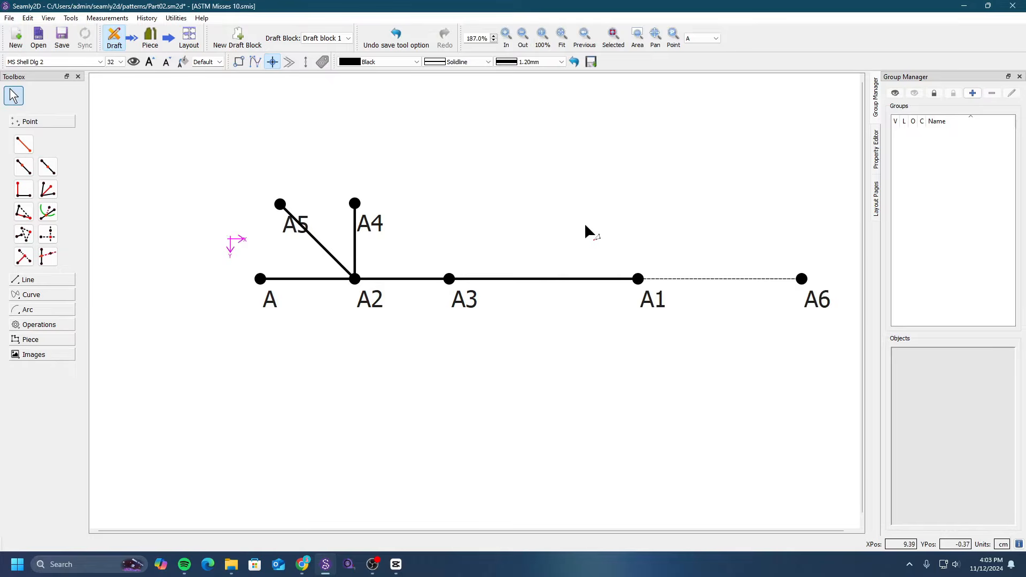
scroll(614, 233, "down", 1, "ctrl")
scroll(615, 234, "up", 2, "ctrl")
scroll(614, 234, "down", 2, "ctrl")
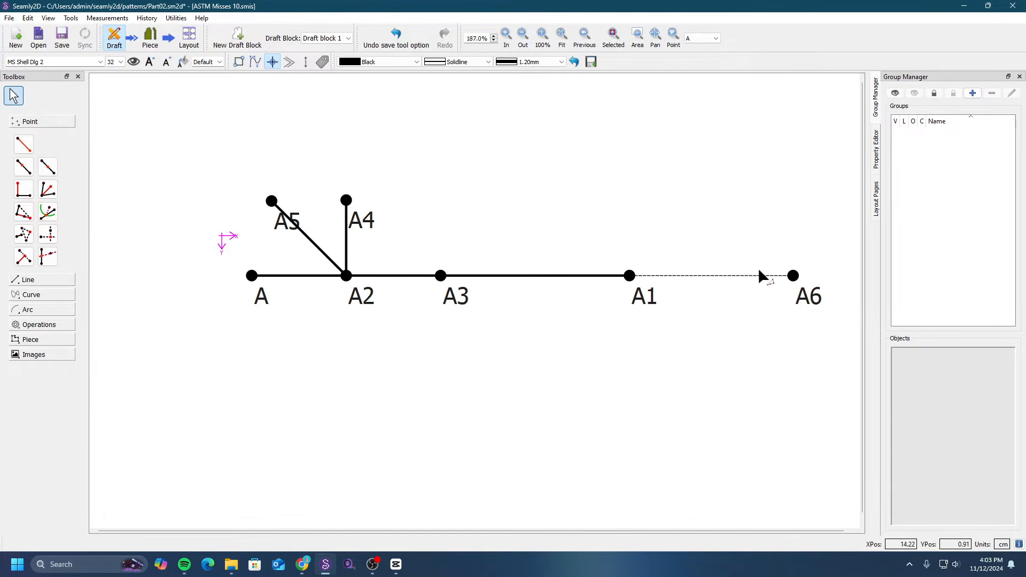
right_click(806, 297)
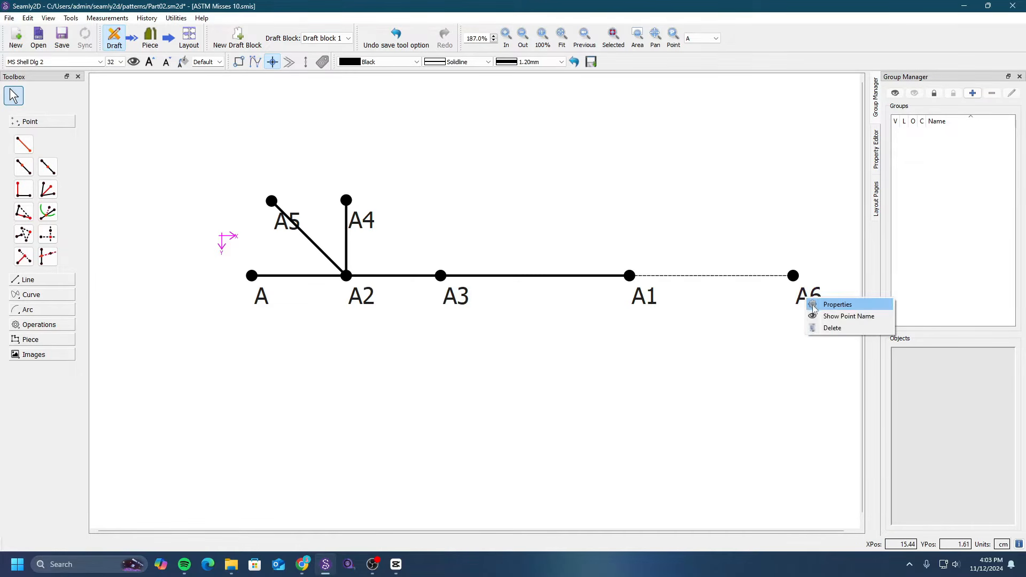
left_click(833, 303)
left_click_drag(558, 168, 289, 222)
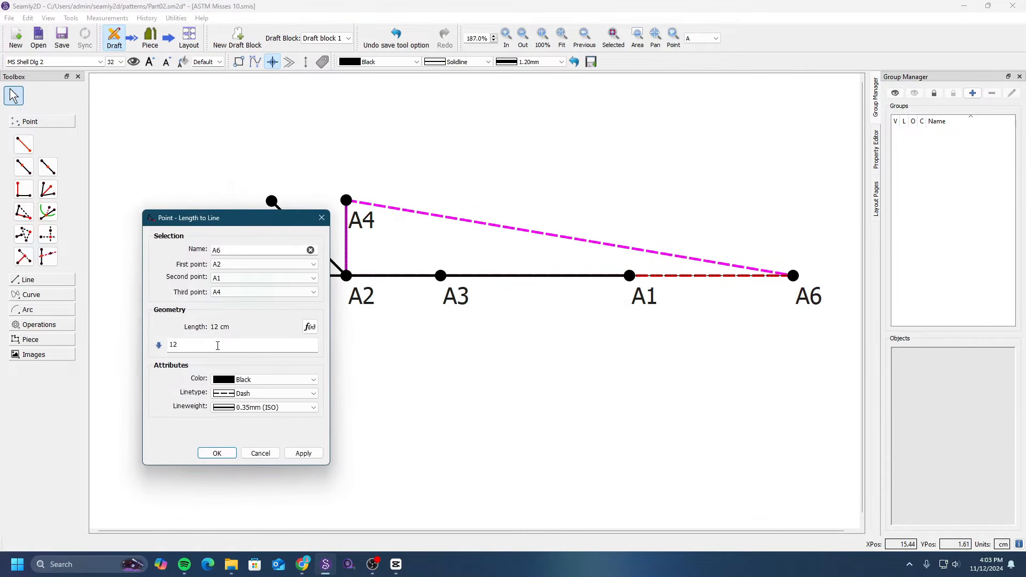
left_click(185, 345)
left_click(300, 453)
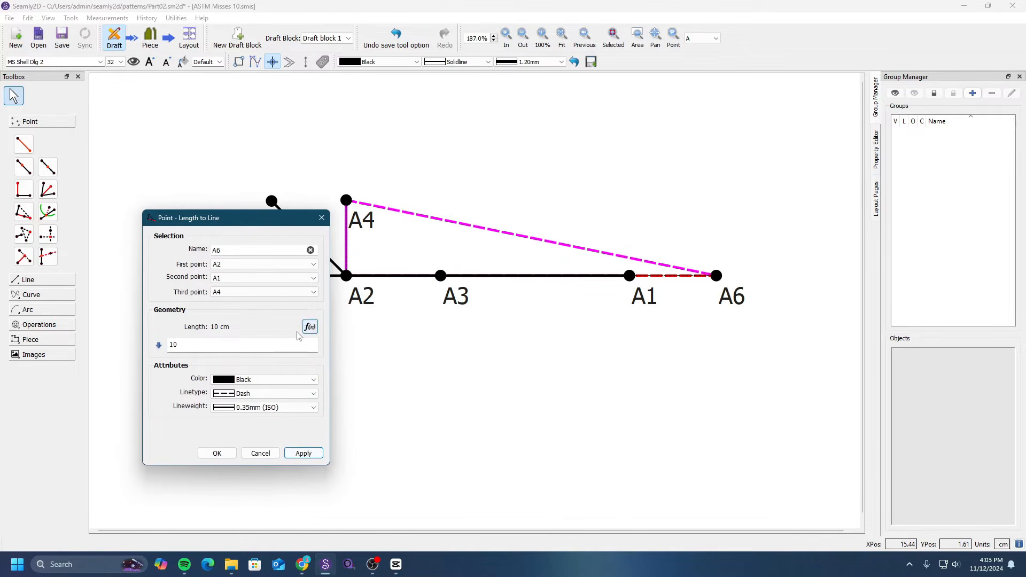
Try a 2 cm length for point A6, and set it back to 10 cm and accept the point.
left_click(190, 346)
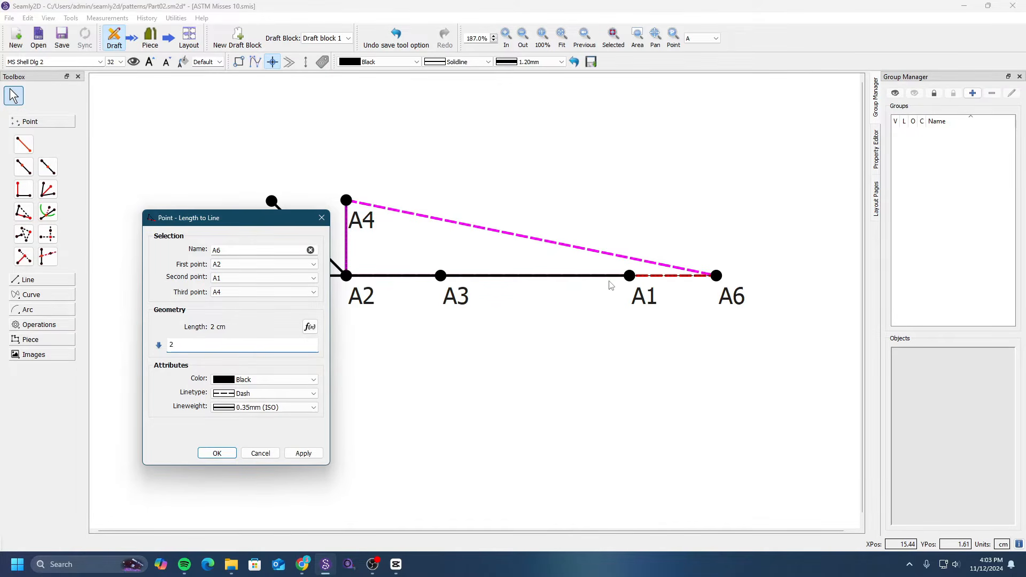
left_click(303, 453)
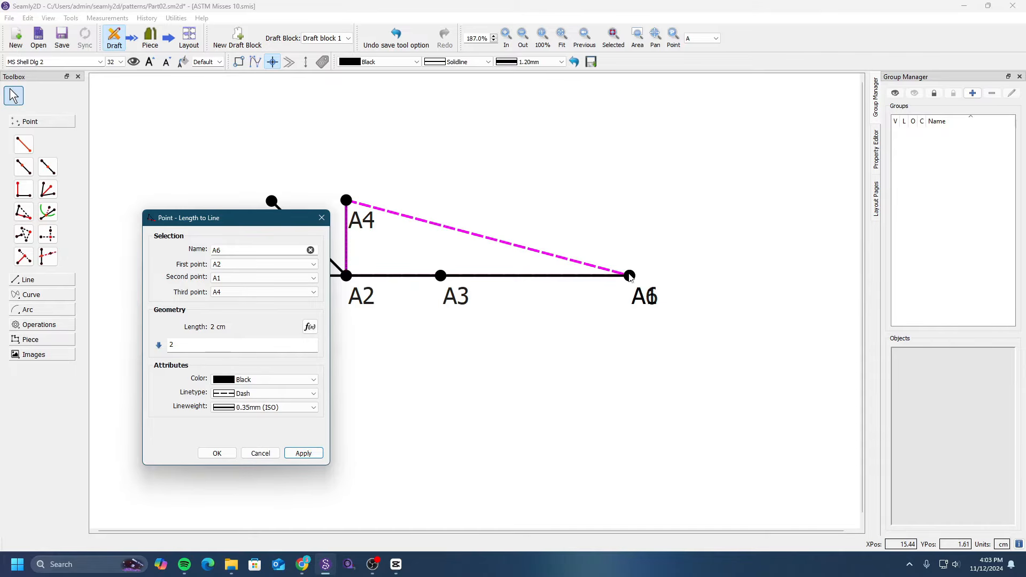
double_click(197, 343)
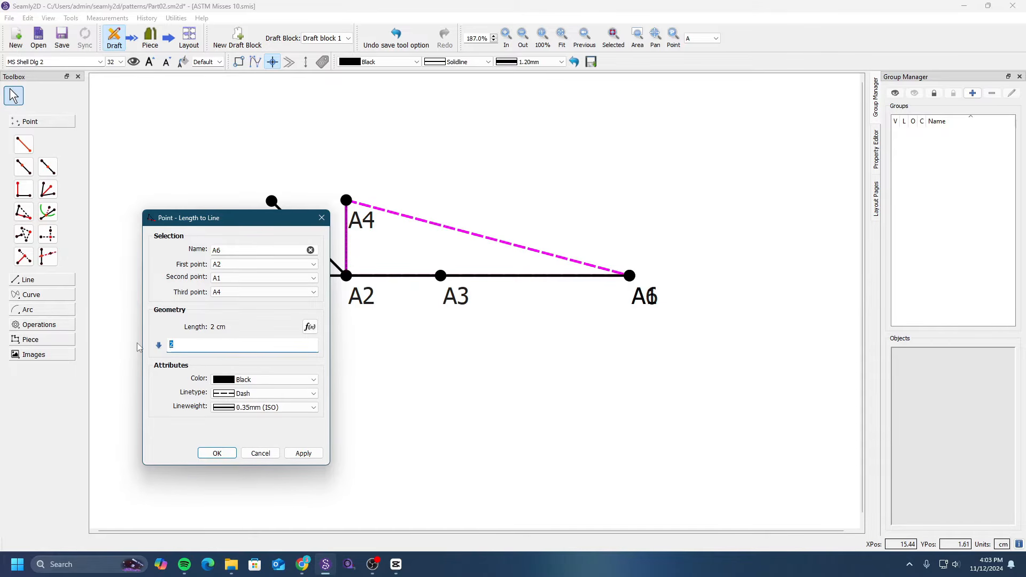
type("10")
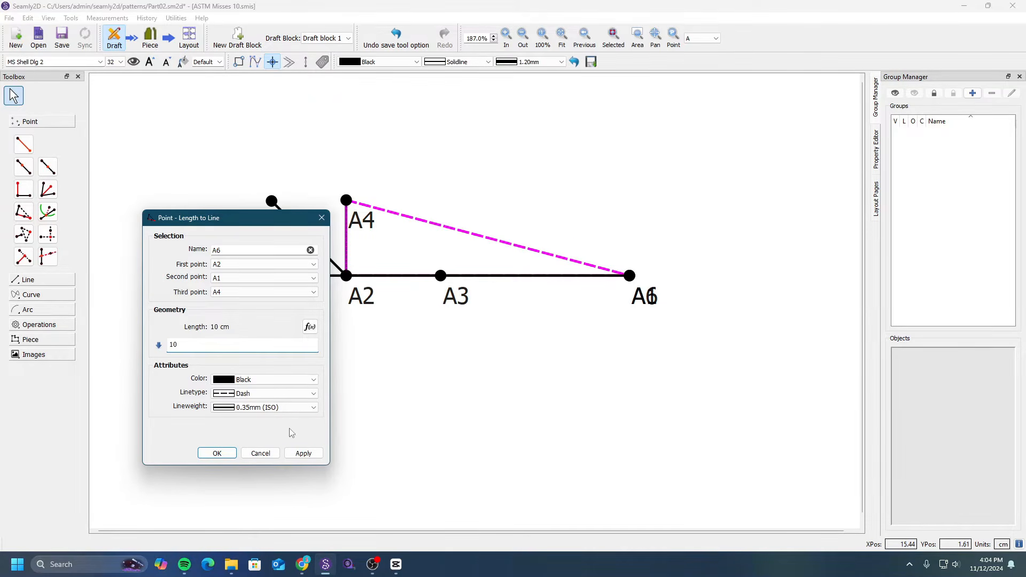
left_click(303, 453)
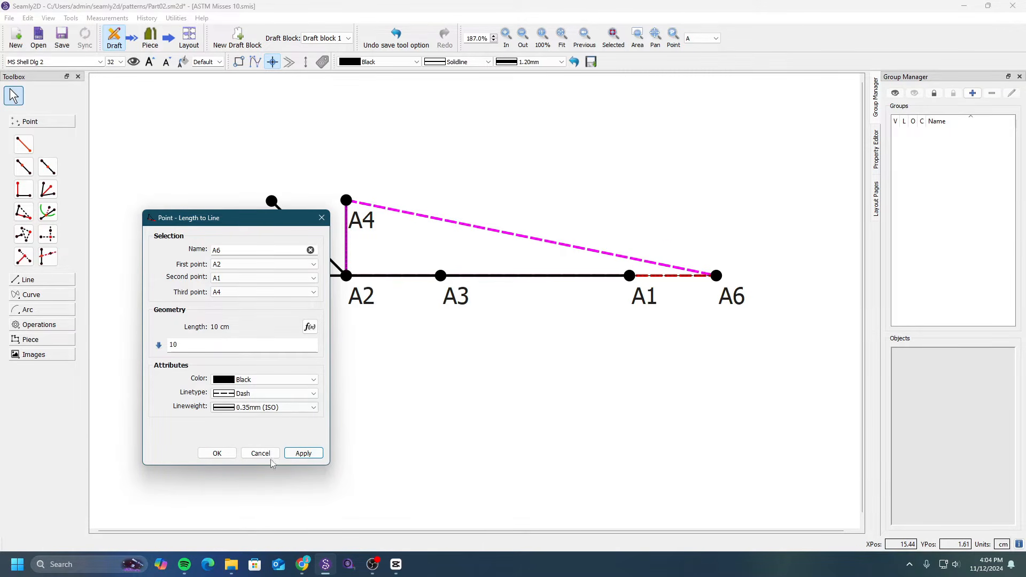
left_click(217, 453)
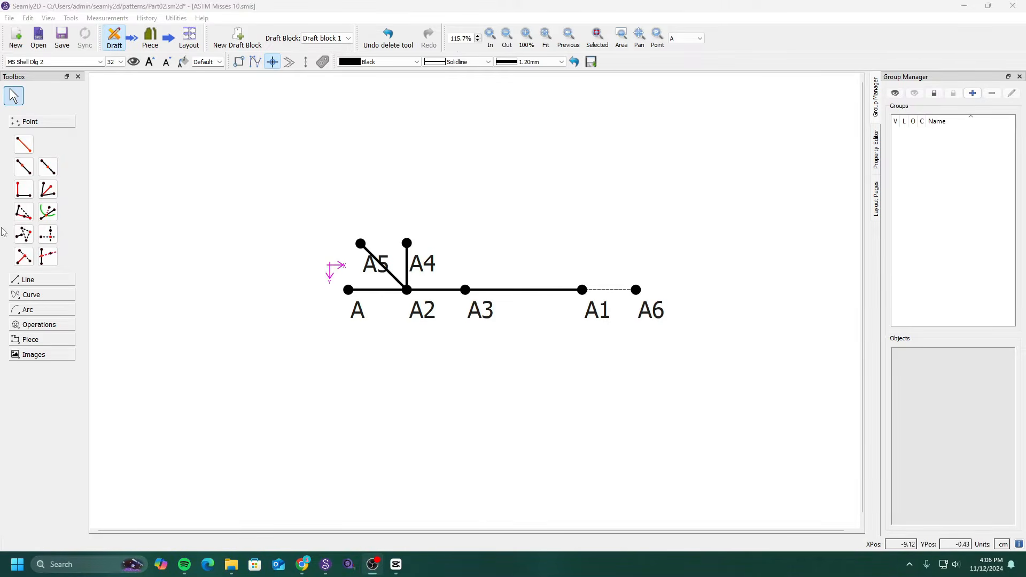
Create an Intersect Arc and Line point on line A to A3, with arc center A4 and a 2 cm radius.
left_click(52, 217)
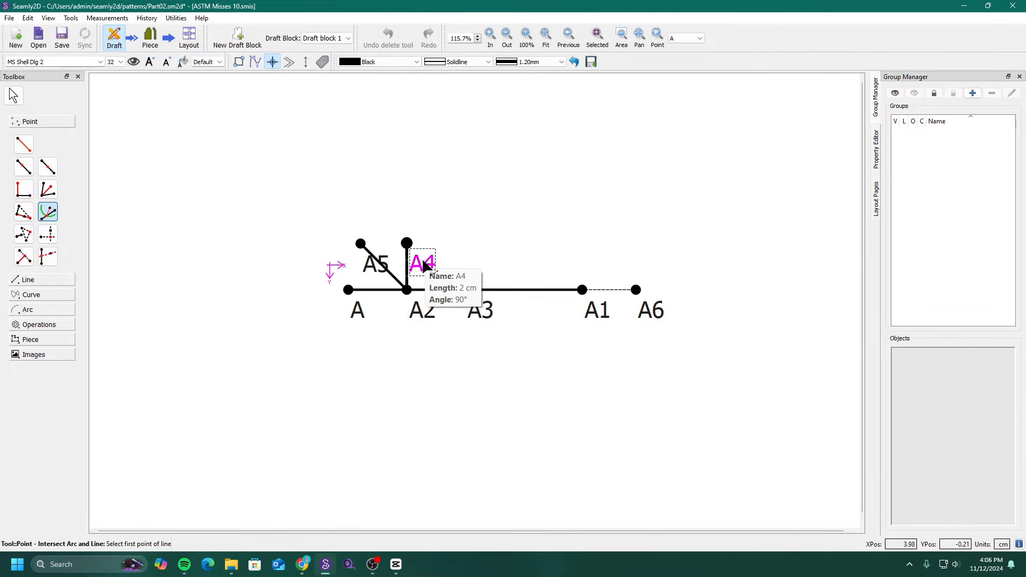
left_click(356, 313)
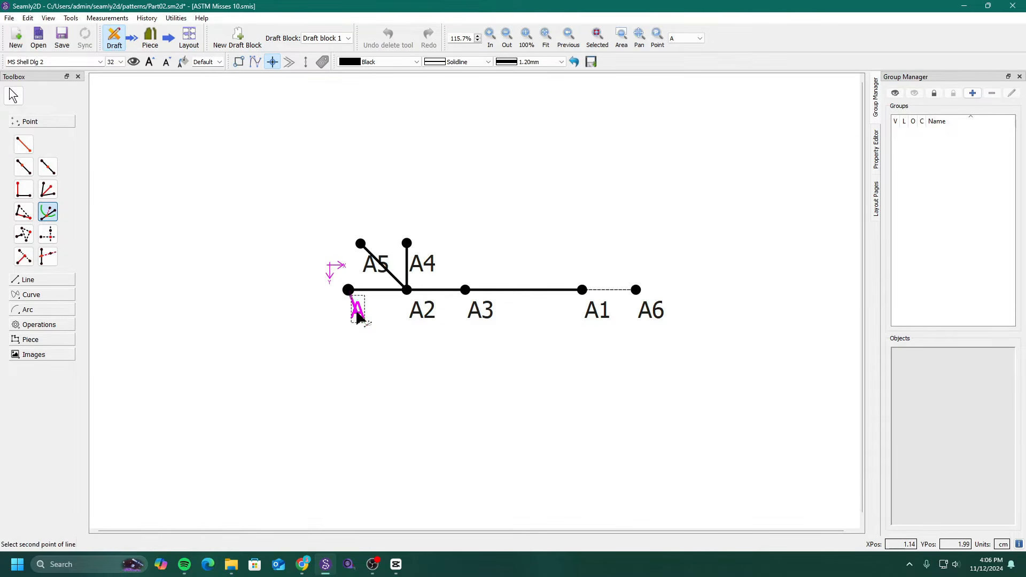
left_click(485, 315)
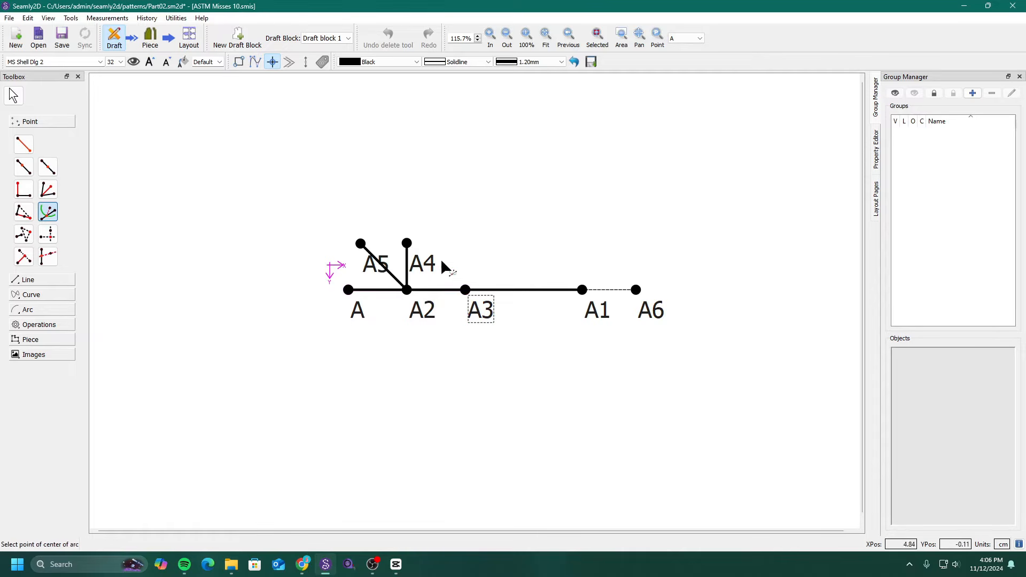
left_click(421, 269)
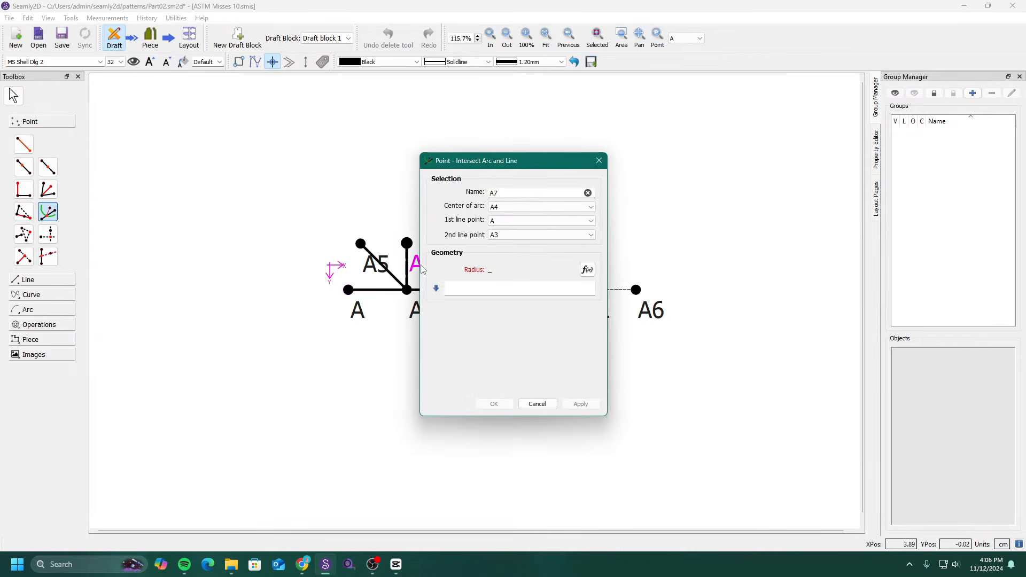
left_click_drag(490, 172, 166, 173)
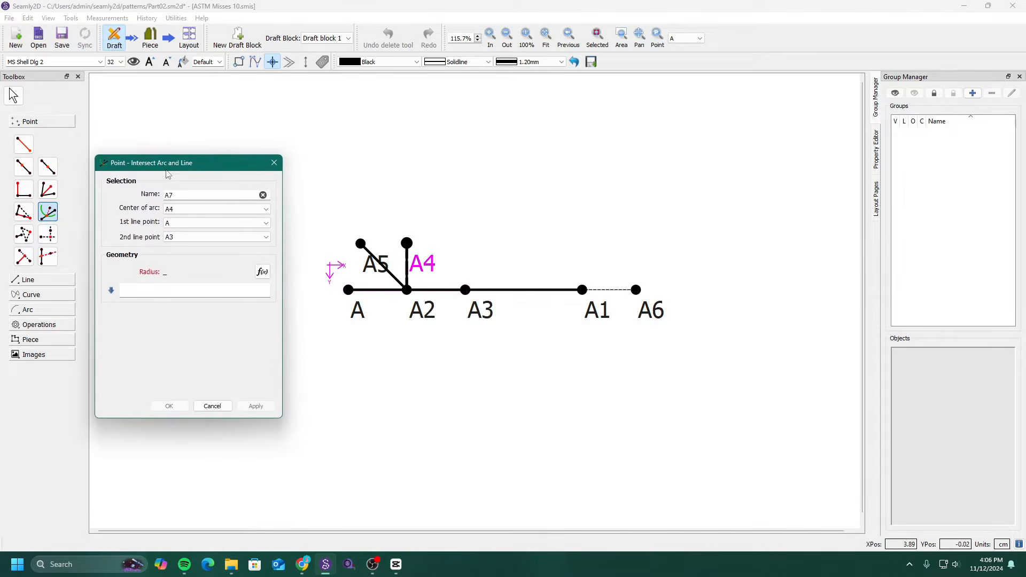
left_click(196, 293)
type("2")
left_click(264, 410)
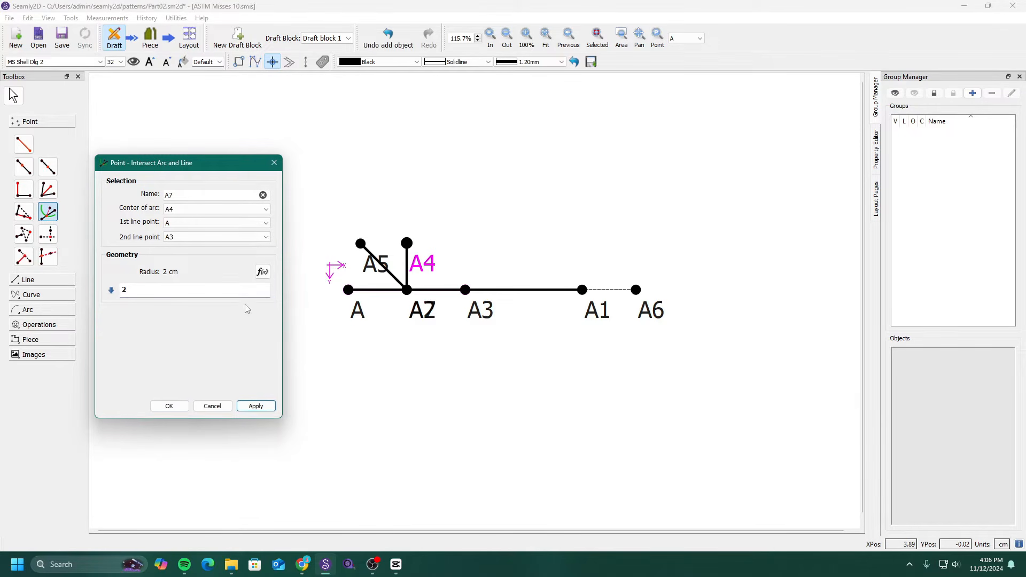
Set the arc radius of intersection point A7 to 3 cm and accept the point.
left_click_drag(196, 289, 34, 276)
type("3")
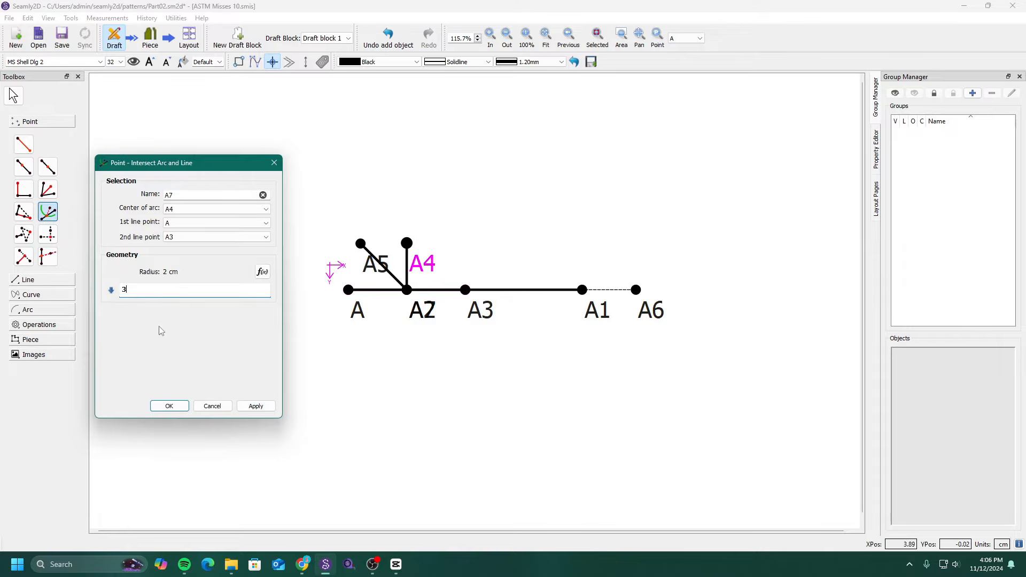
left_click(256, 406)
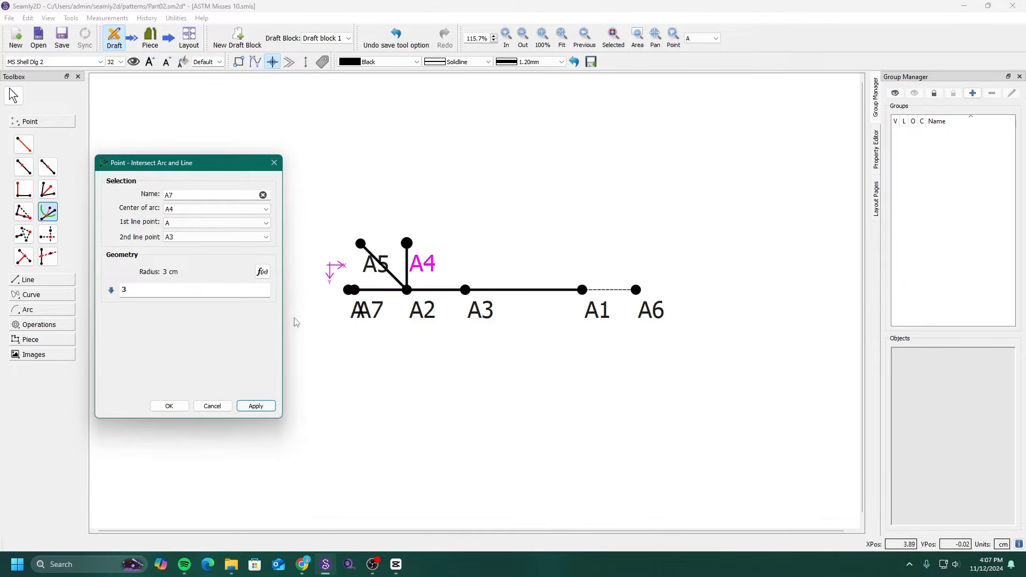
left_click(169, 406)
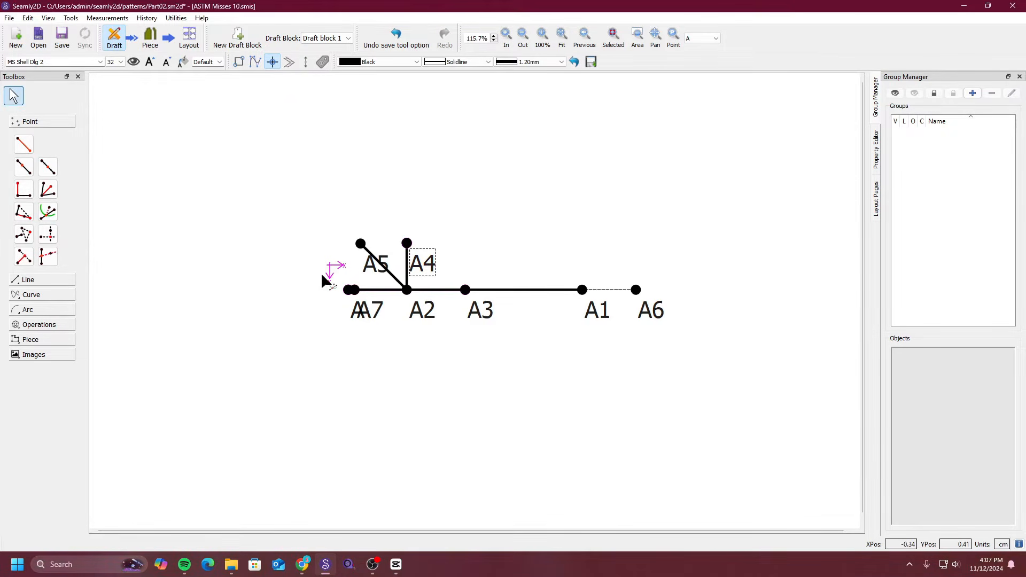
Change point A7's arc radius to 12 cm in its properties and apply it.
scroll(323, 273, "up", 5)
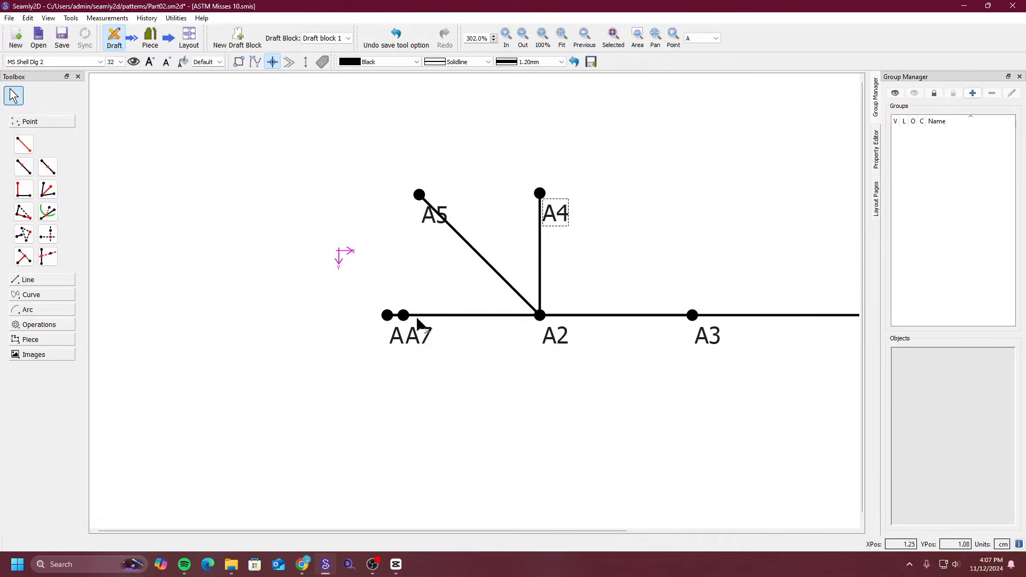
right_click(418, 343)
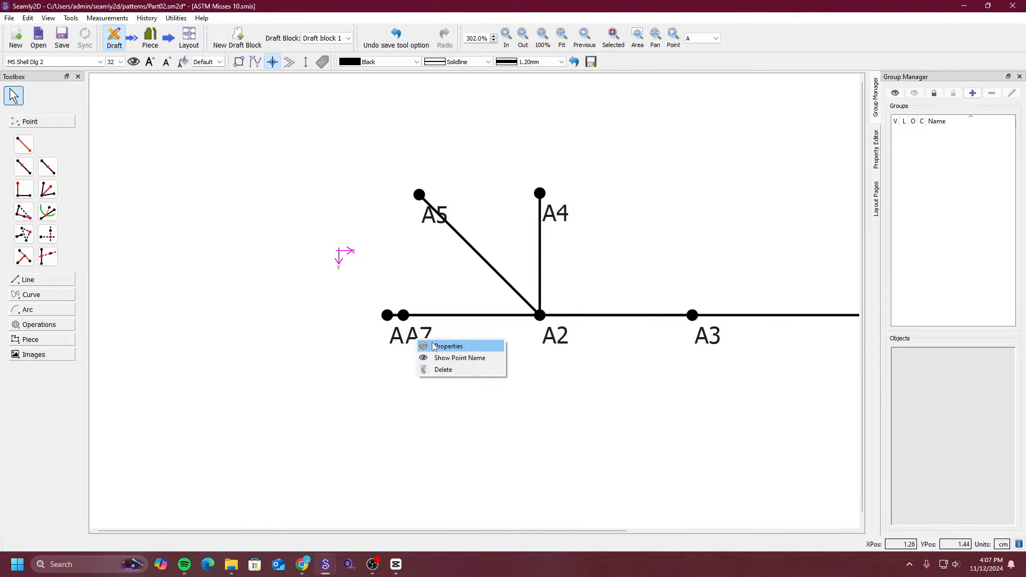
left_click(436, 345)
left_click_drag(503, 160, 200, 126)
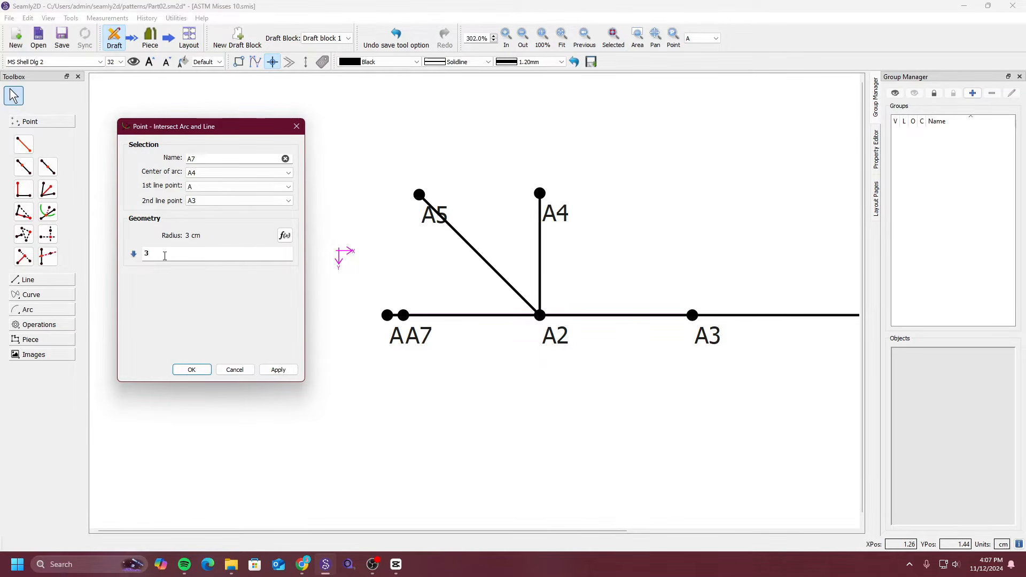
left_click_drag(163, 254, 94, 247)
type("120")
key("BackSpace")
left_click(278, 370)
left_click(234, 370)
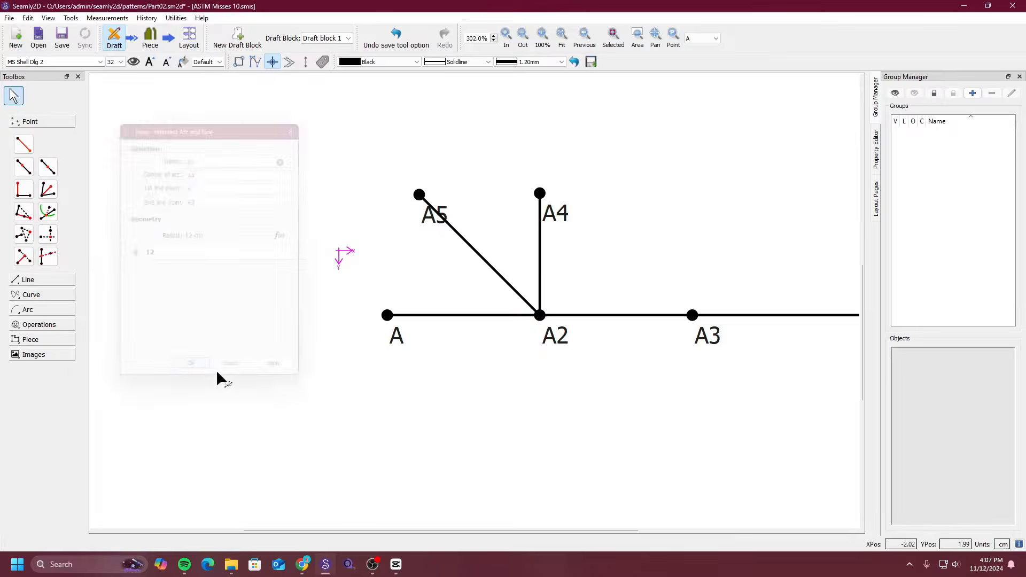
Reopen point A7's properties and set its arc radius to 5 cm.
scroll(233, 367, "down", 5)
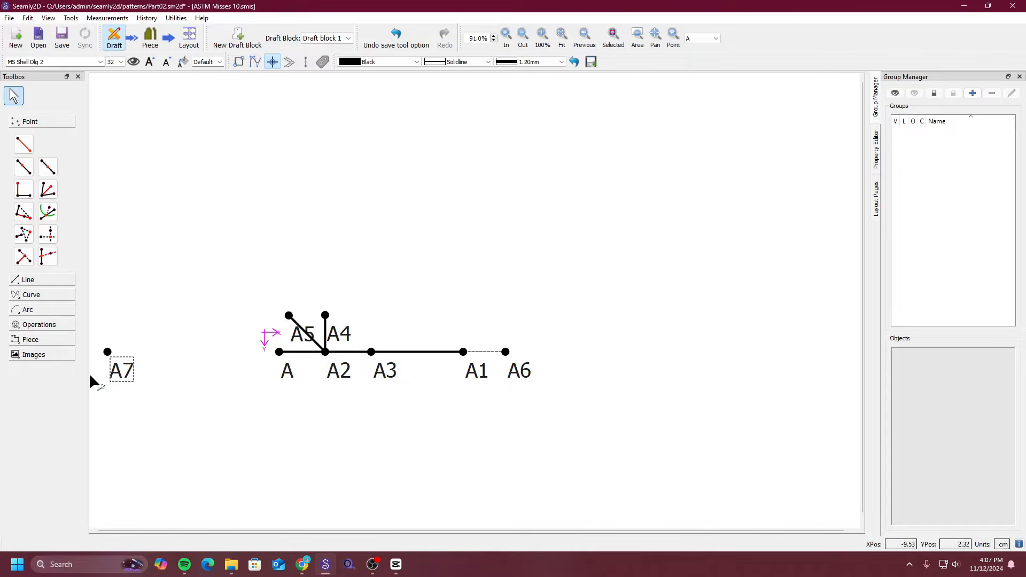
mouse_move(121, 374)
right_click(128, 368)
left_click(156, 371)
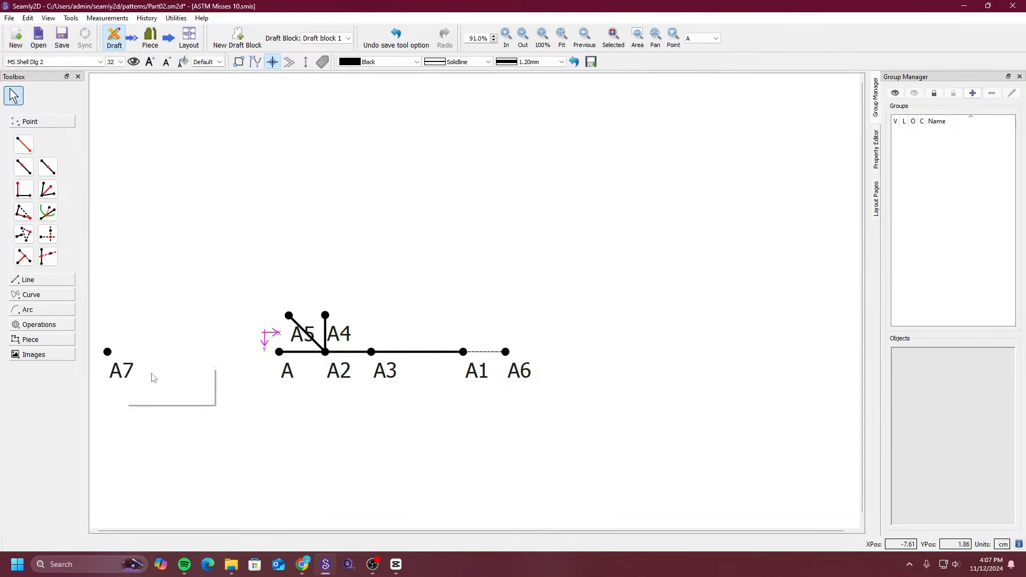
left_click_drag(516, 153, 716, 157)
left_click(685, 292)
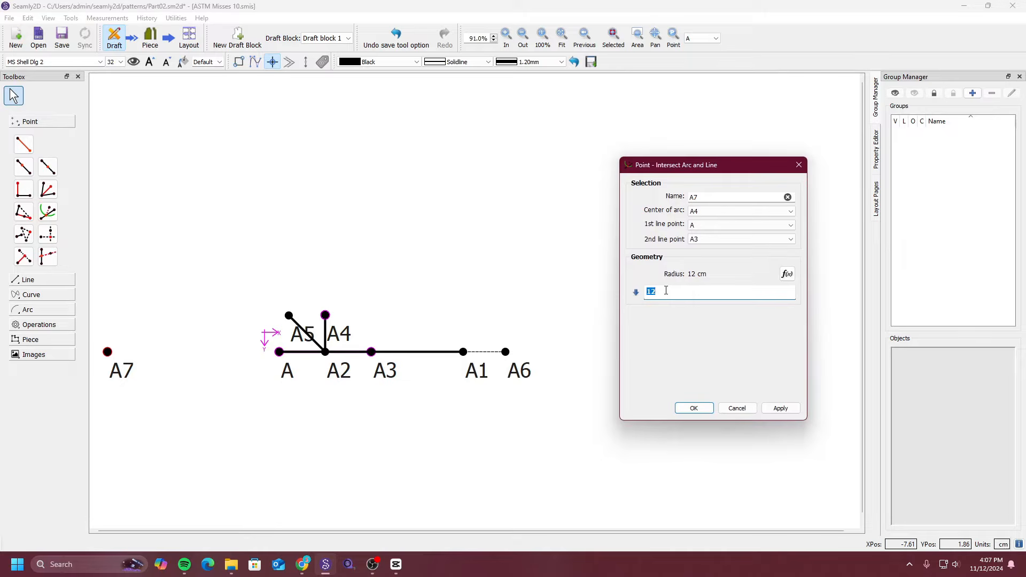
type("5")
left_click(779, 408)
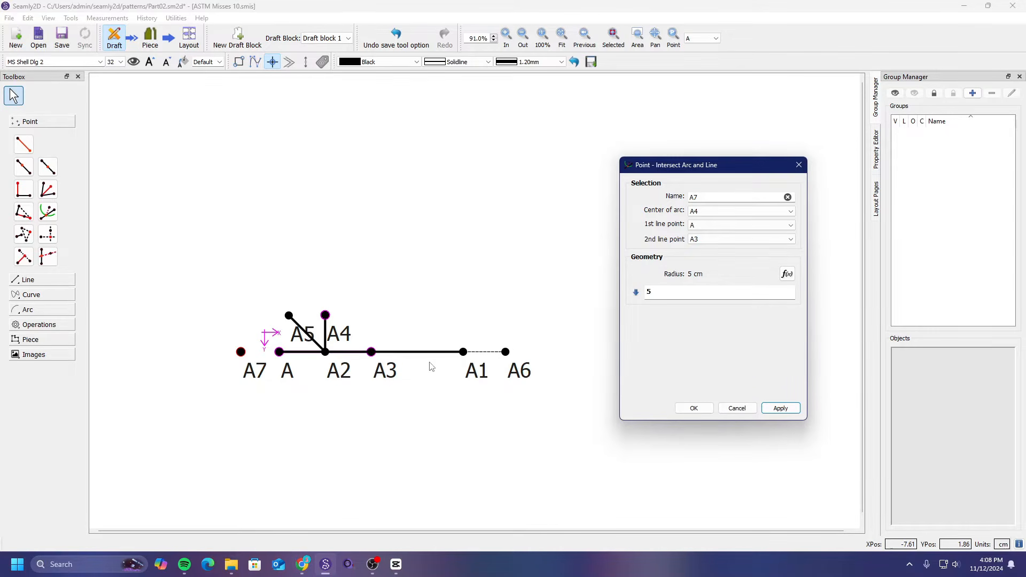
Reverse point A7's line direction by setting the first line point to A3 and the second to A, and accept.
left_click(719, 228)
left_click(710, 256)
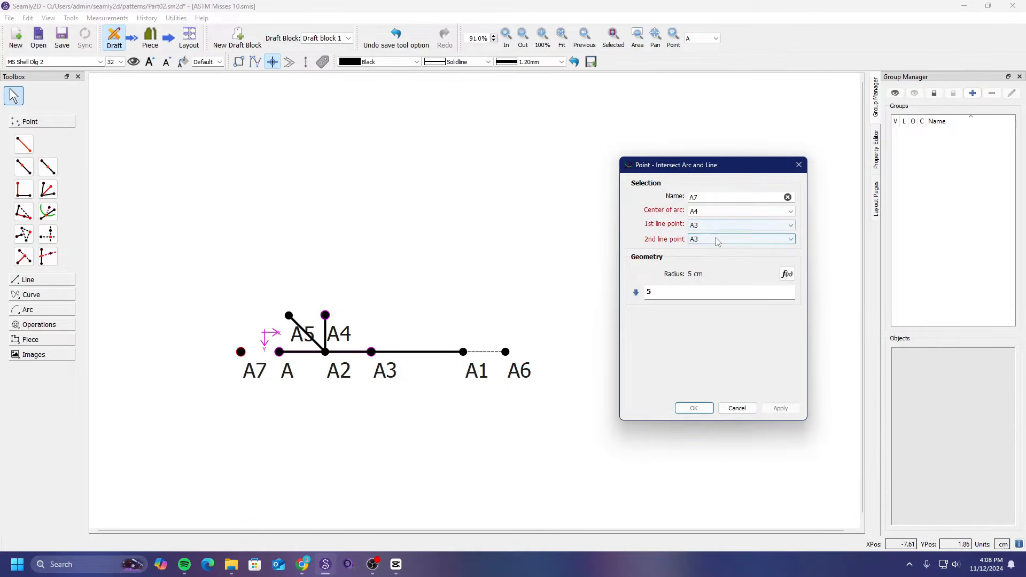
left_click(714, 239)
left_click(714, 250)
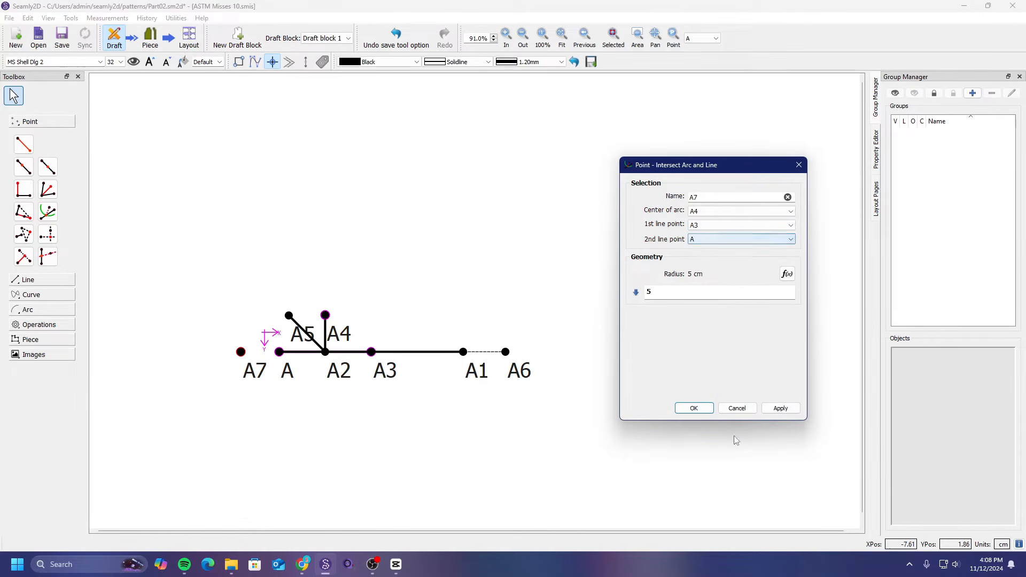
left_click(779, 408)
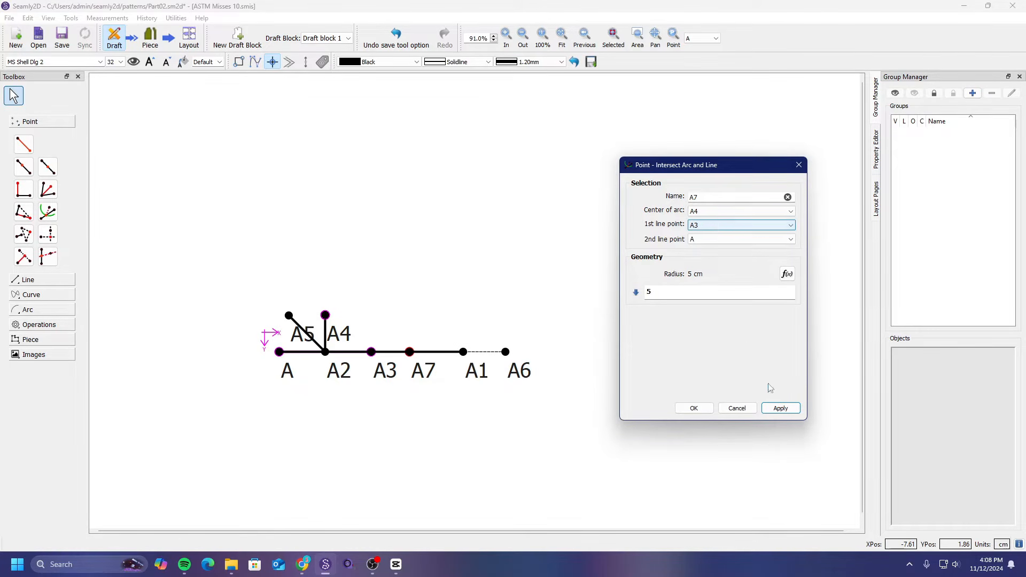
left_click(693, 408)
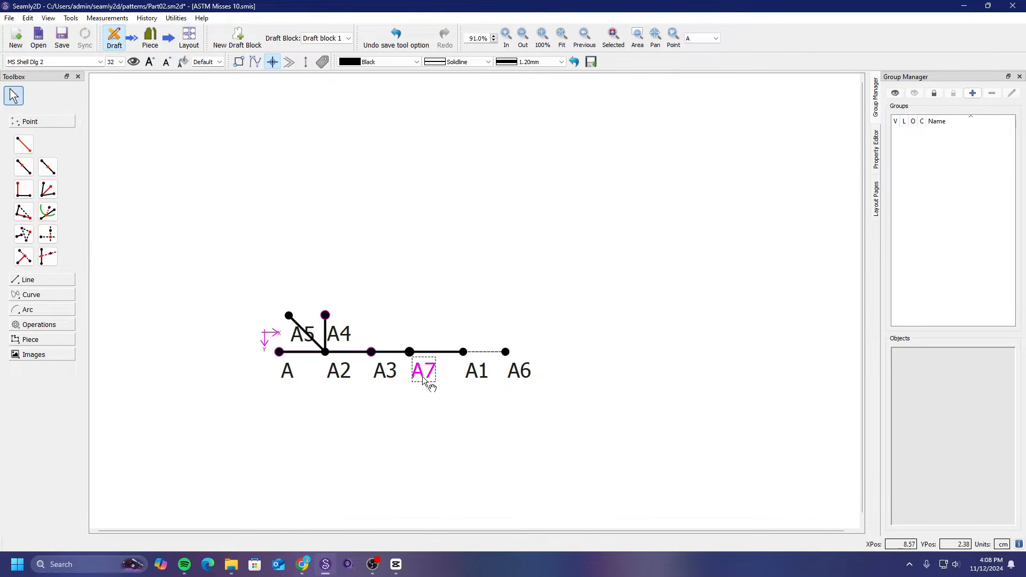
Delete the arc and line intersection point A7 and confirm the deletion.
key("Delete")
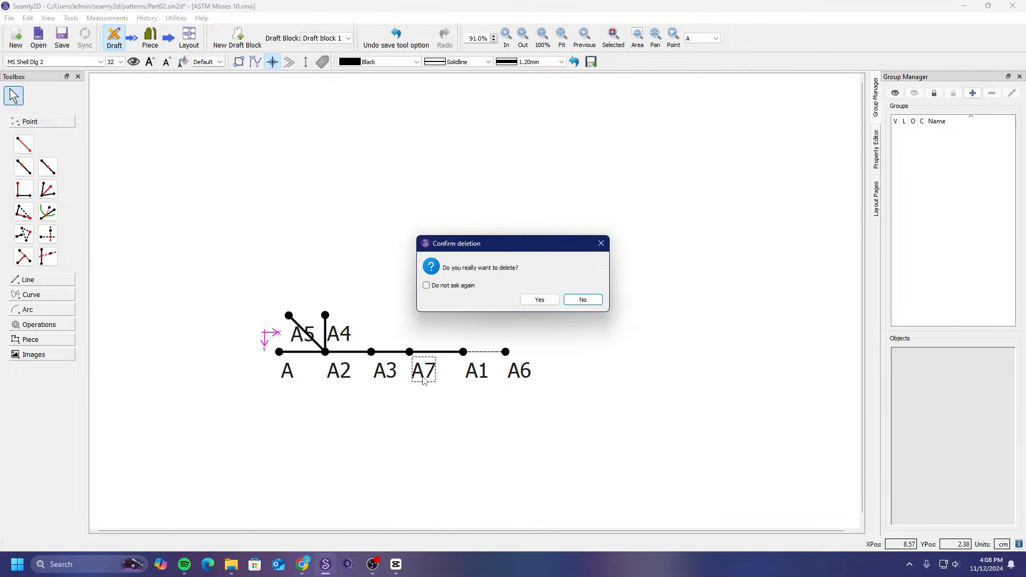
left_click(537, 298)
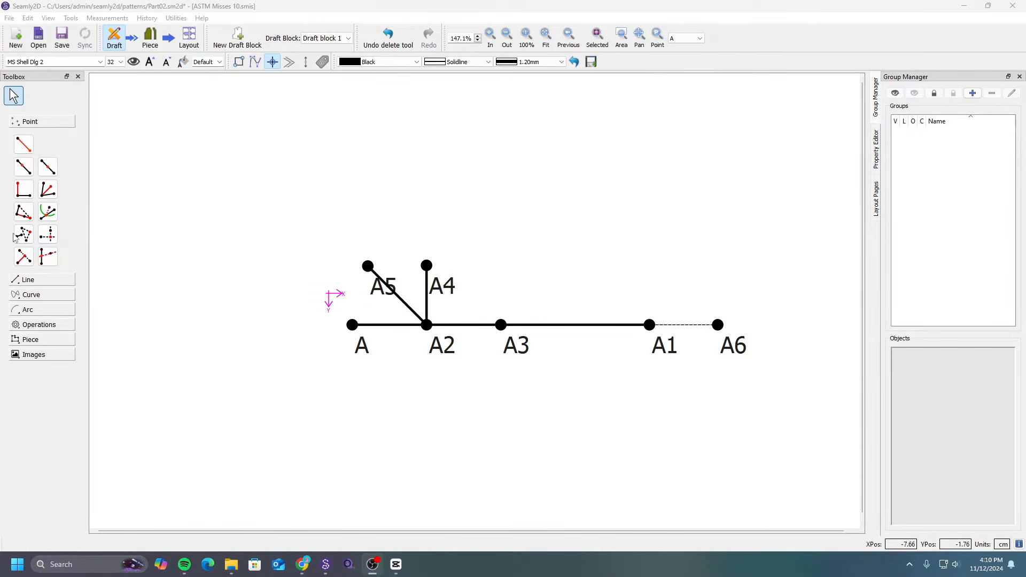
Create an On Perpendicular point 5 cm from A3, perpendicular to the line from A3 to A2.
left_click(24, 189)
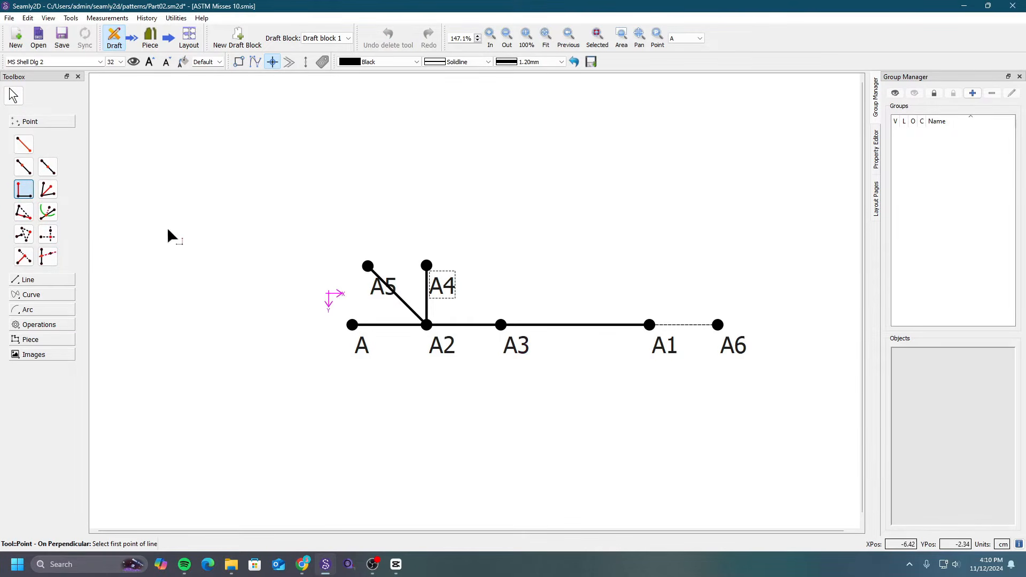
left_click(516, 347)
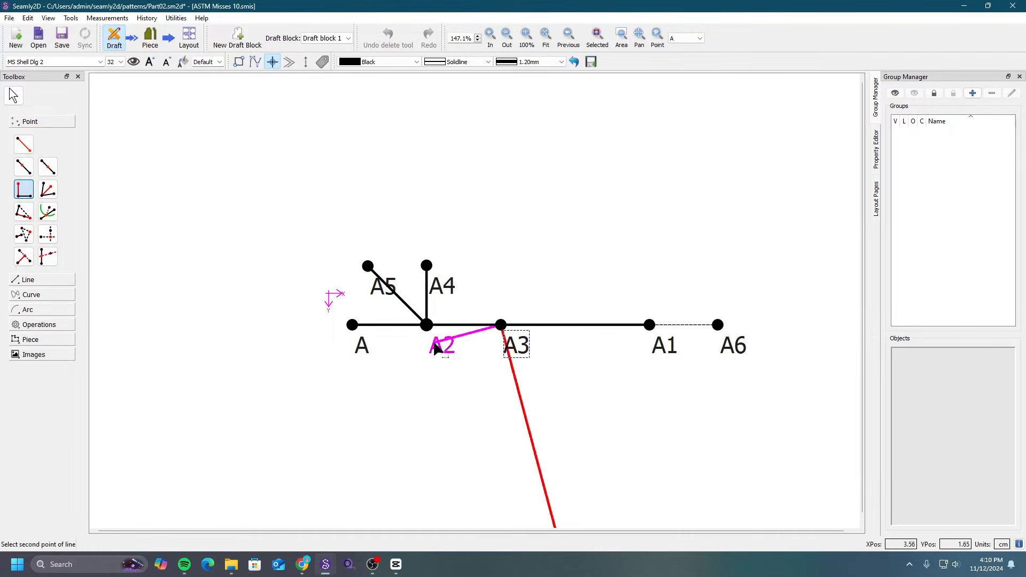
left_click(436, 345)
left_click(506, 278)
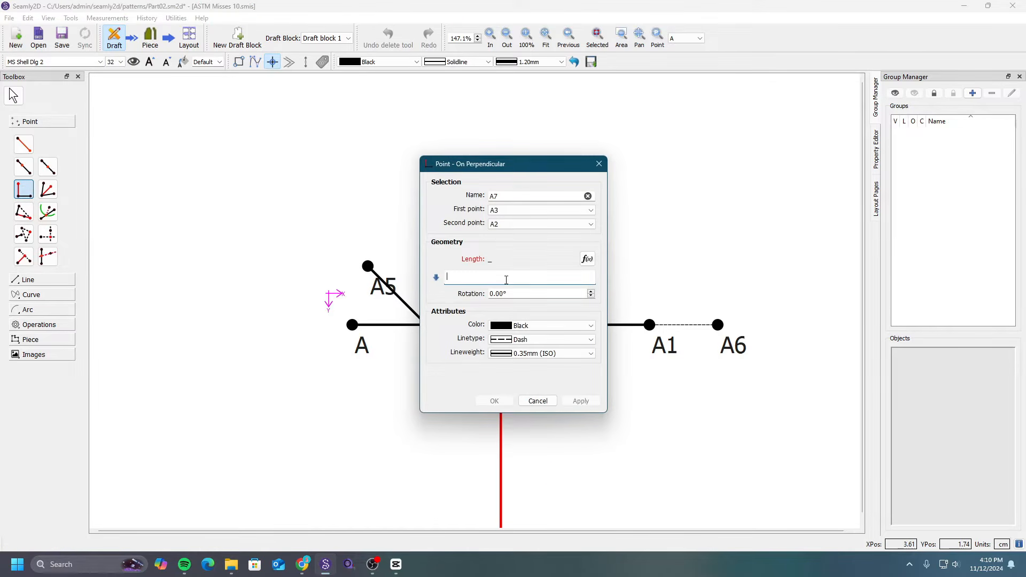
type("5")
left_click(580, 401)
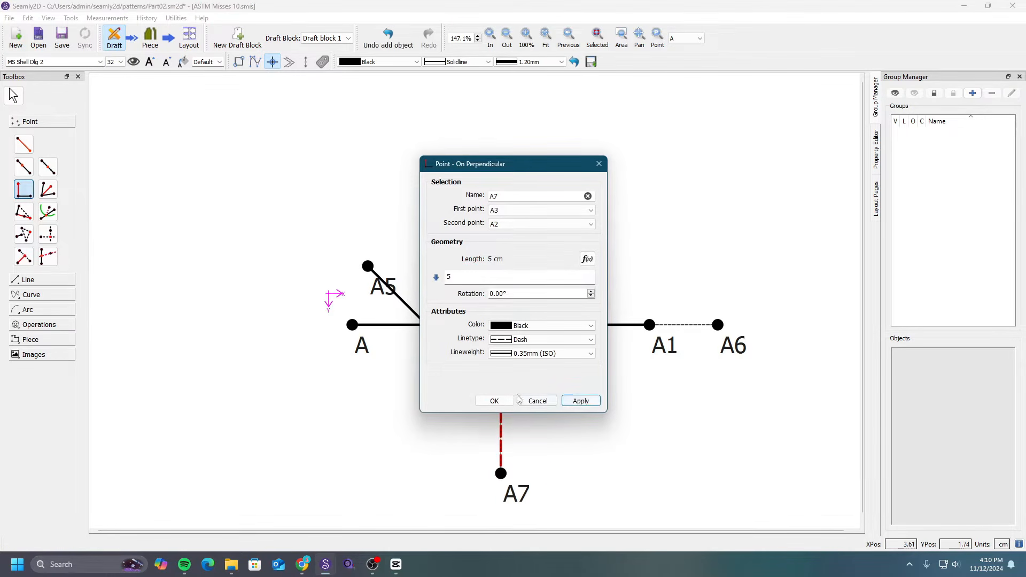
left_click(507, 401)
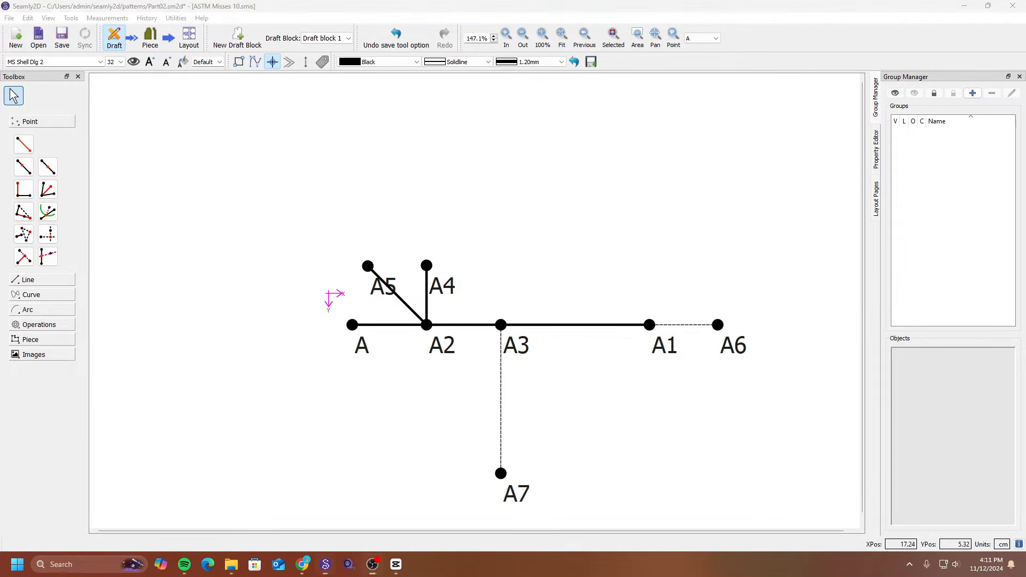
Create an Intersect Axis and Triangle point using the axis from A to A6 and the triangle points A4 and A7.
left_click(24, 240)
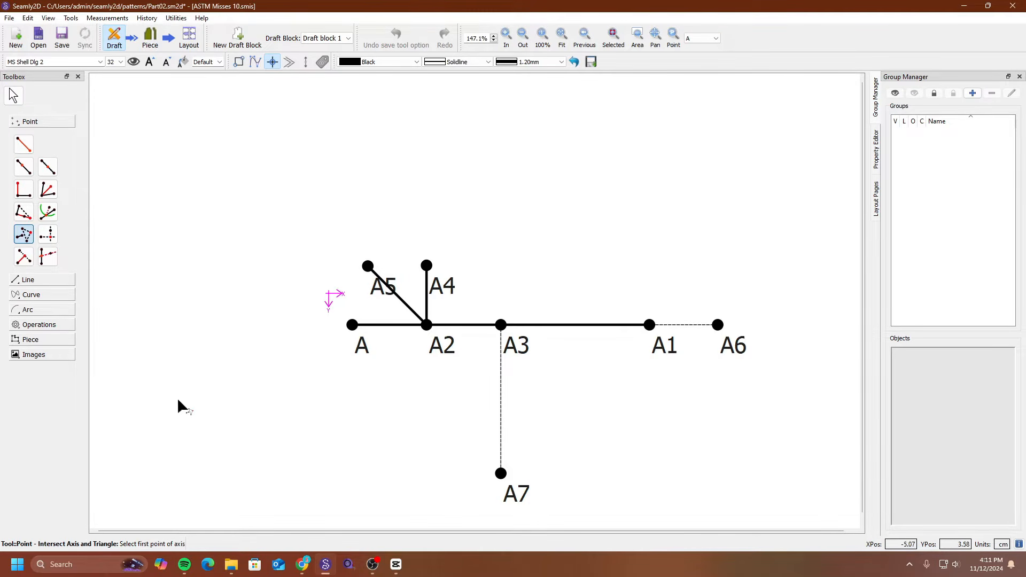
left_click(361, 350)
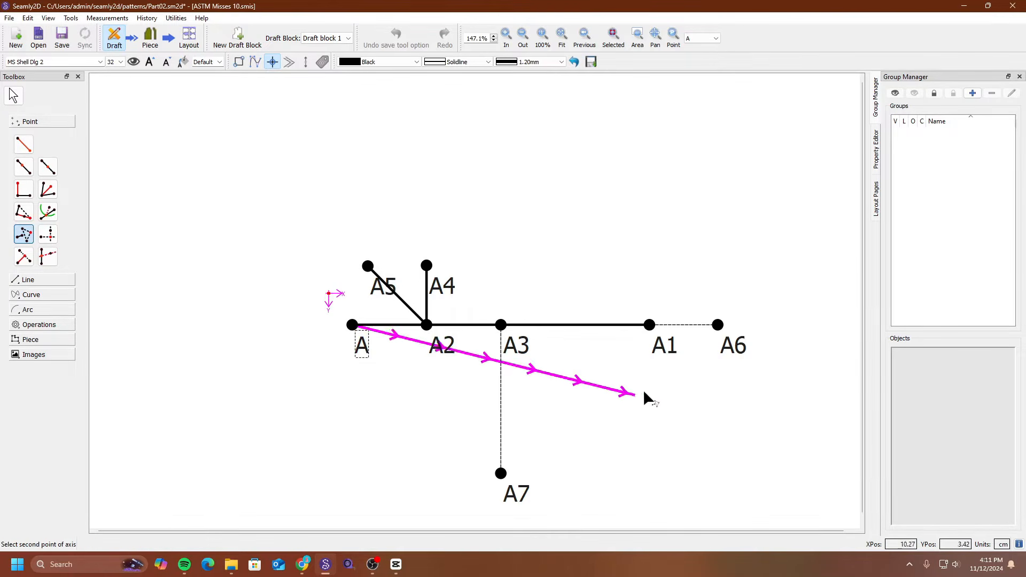
left_click(736, 348)
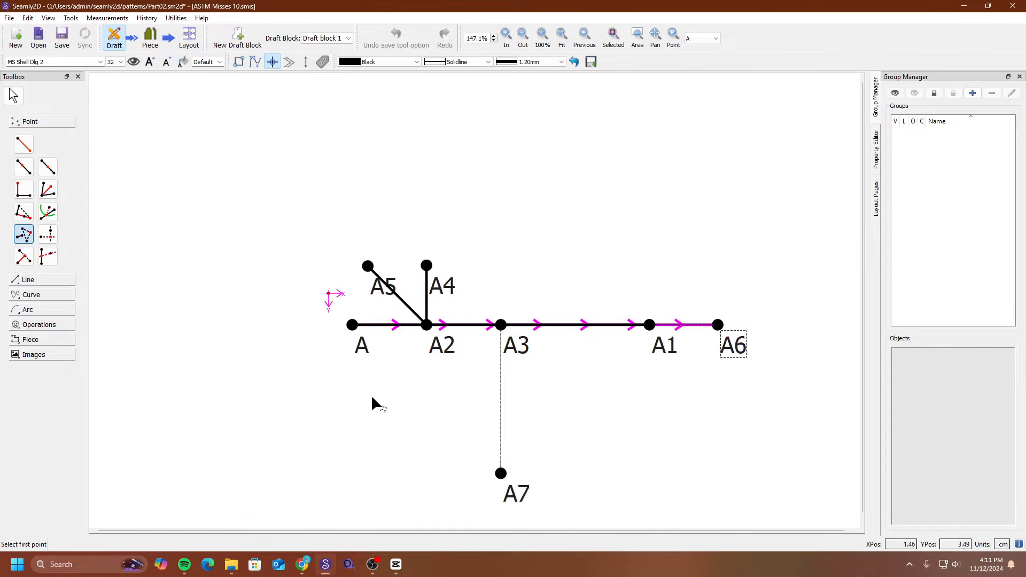
left_click(448, 290)
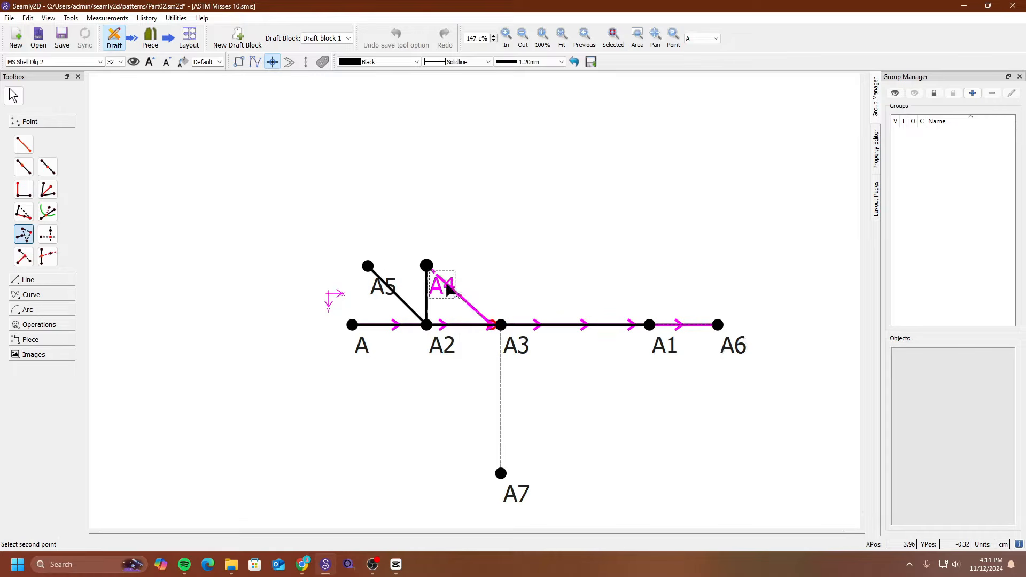
left_click(503, 477)
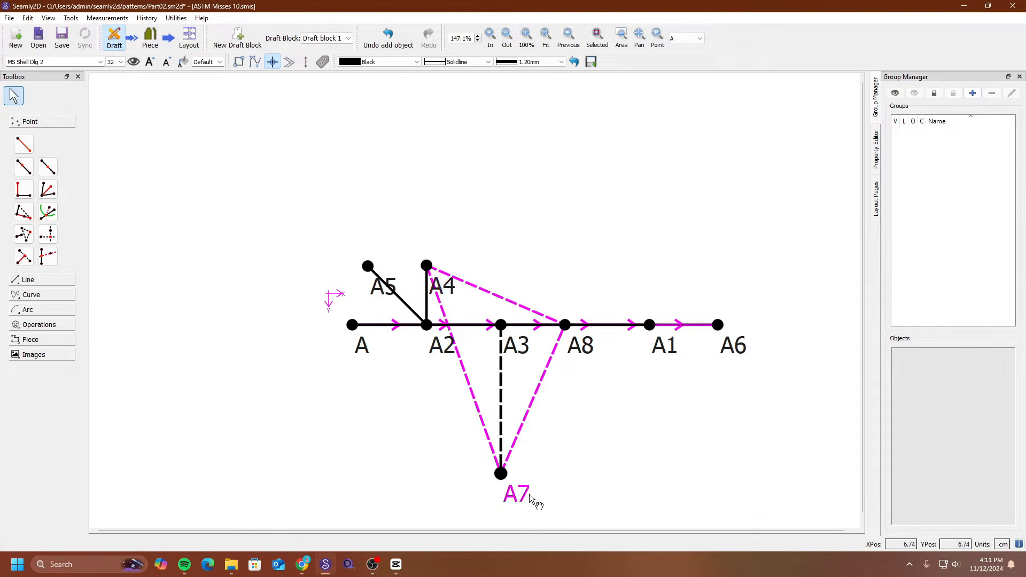
mouse_move(531, 497)
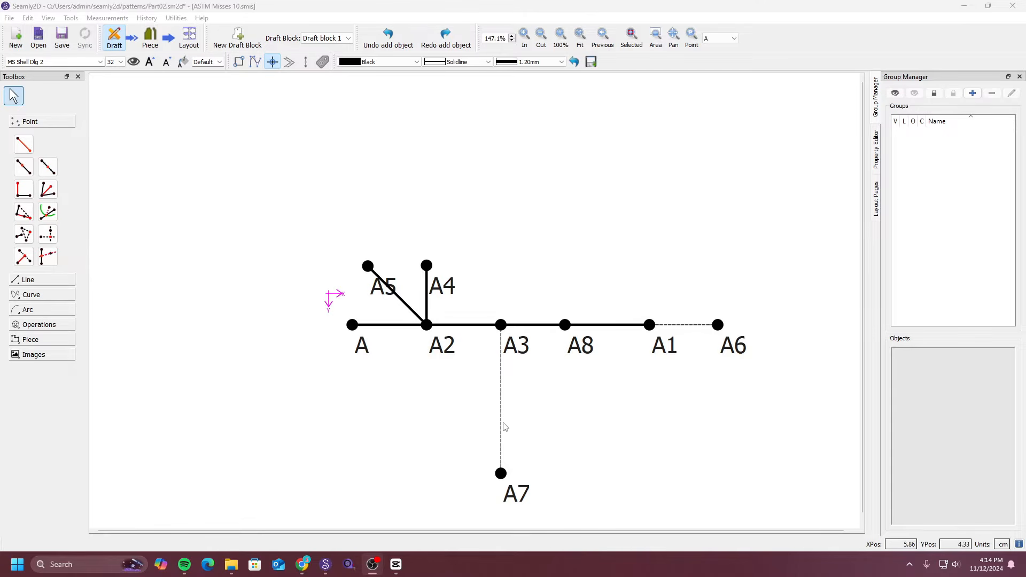
Create an Intersect XY point taking its X value from A8 and its Y value from A7.
left_click(48, 234)
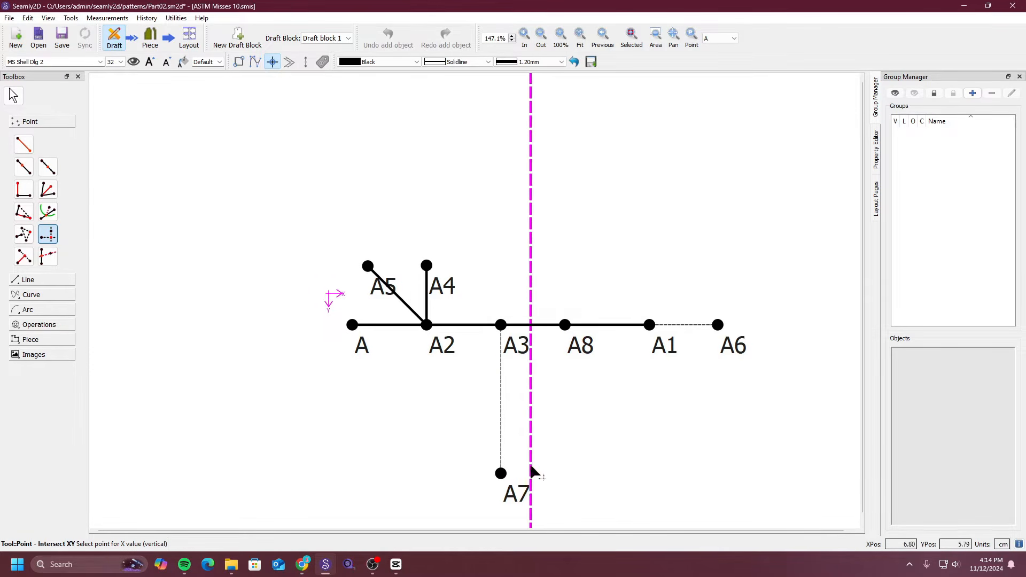
left_click(586, 348)
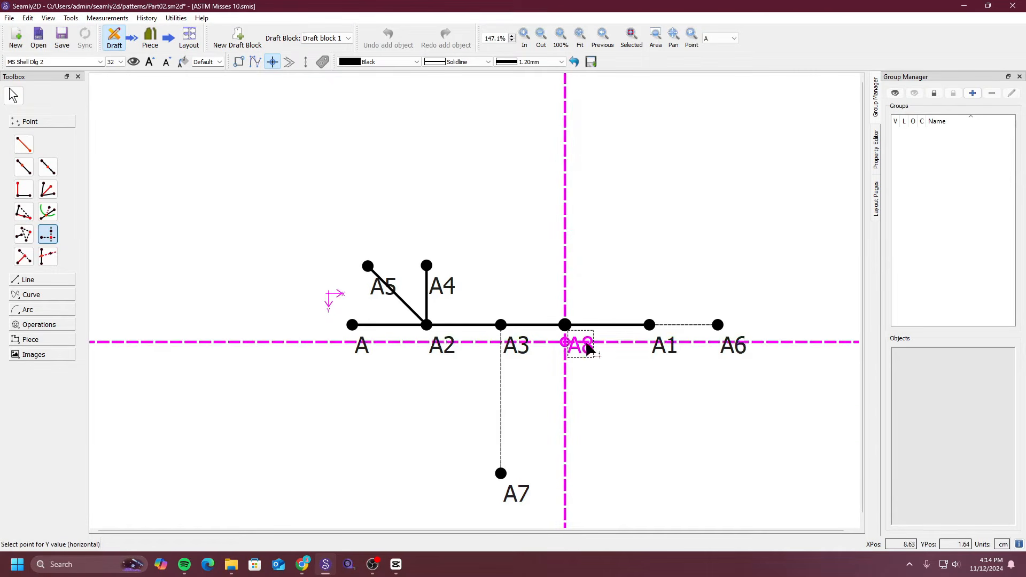
left_click(514, 490)
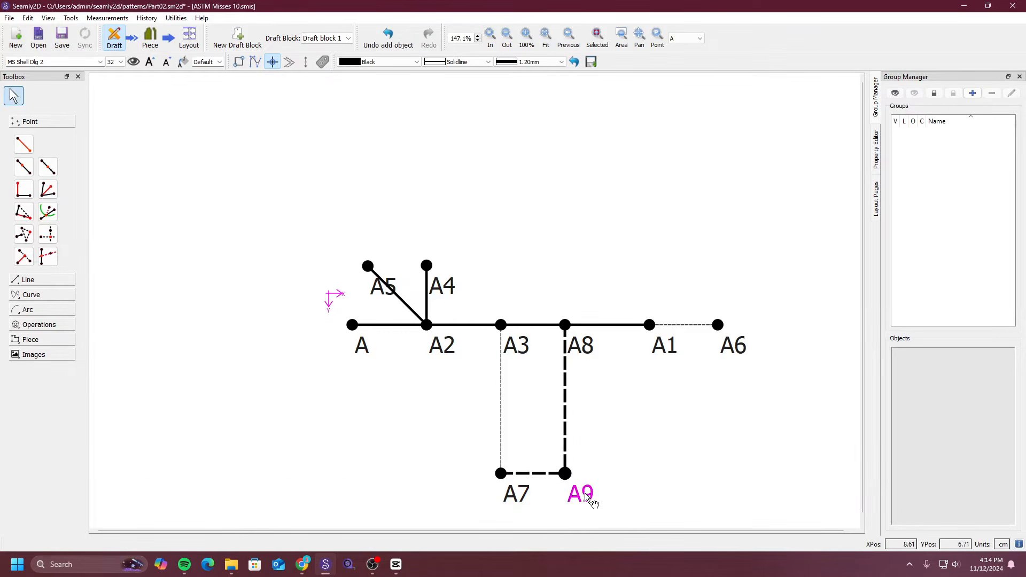
mouse_move(586, 495)
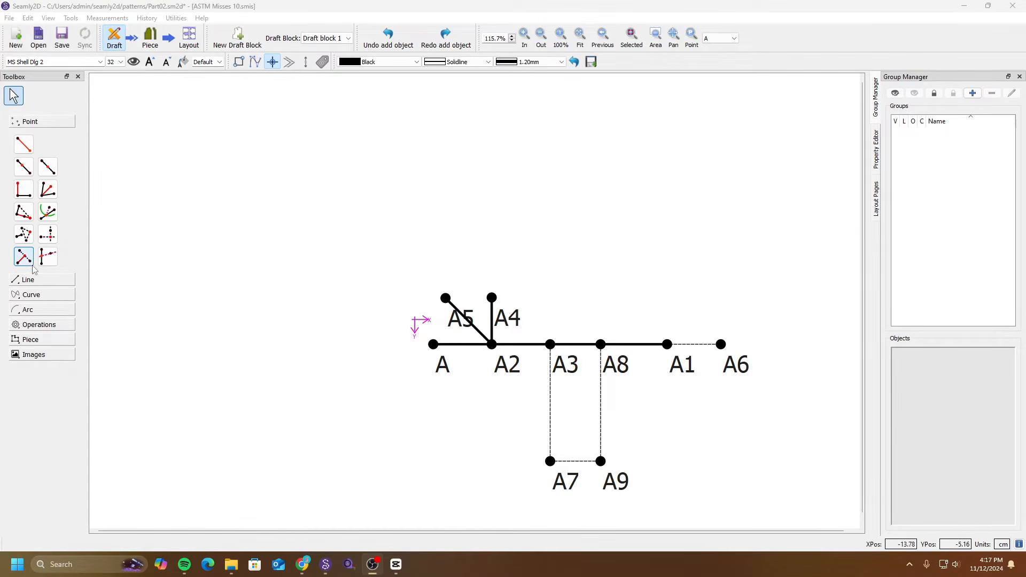
Create an Intersect Line and Perpendicular point from base point A8 onto the line from A5 to A2.
left_click(24, 262)
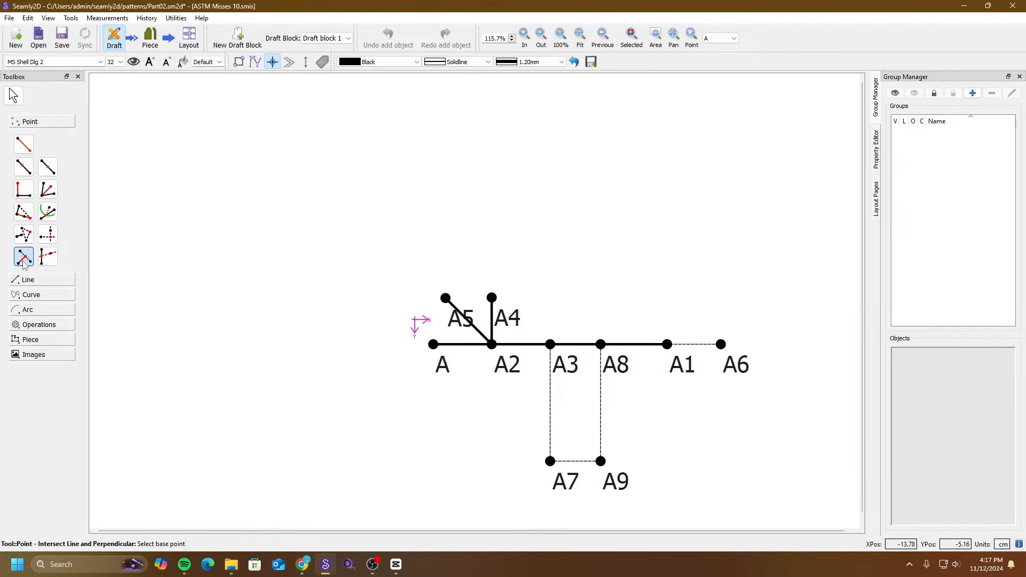
left_click(624, 371)
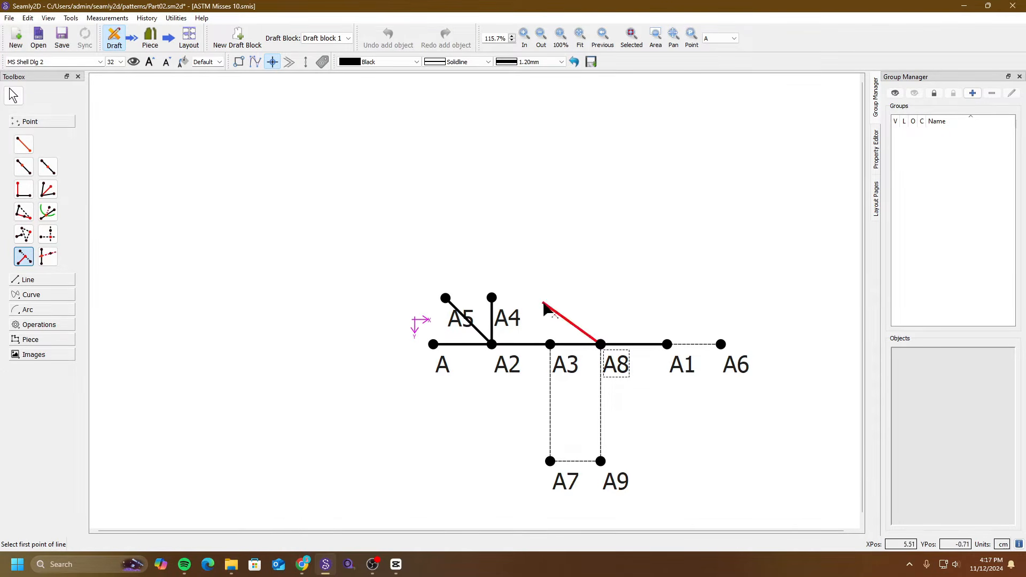
left_click(463, 317)
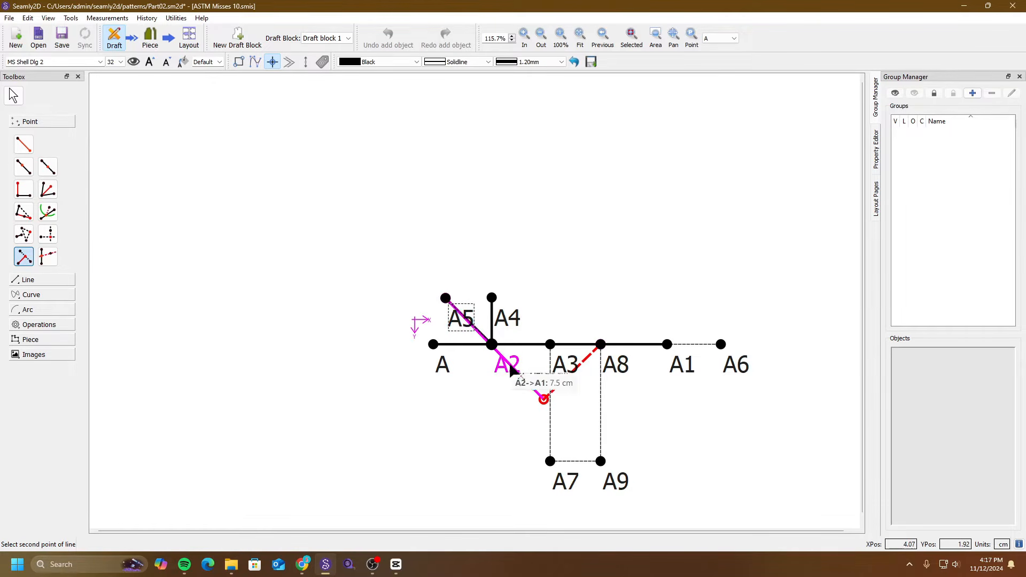
left_click(513, 368)
left_click(513, 369)
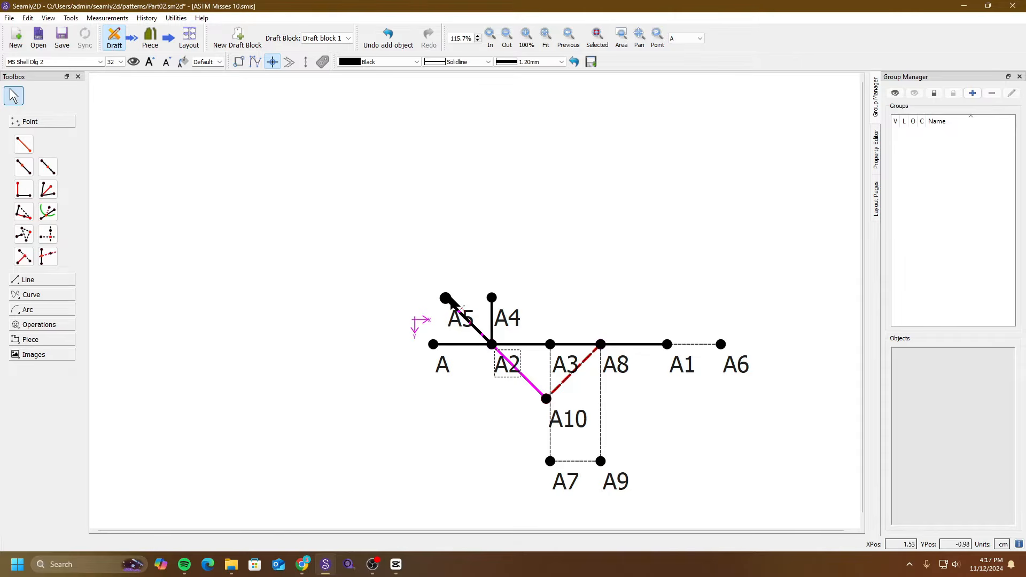
left_click(685, 408)
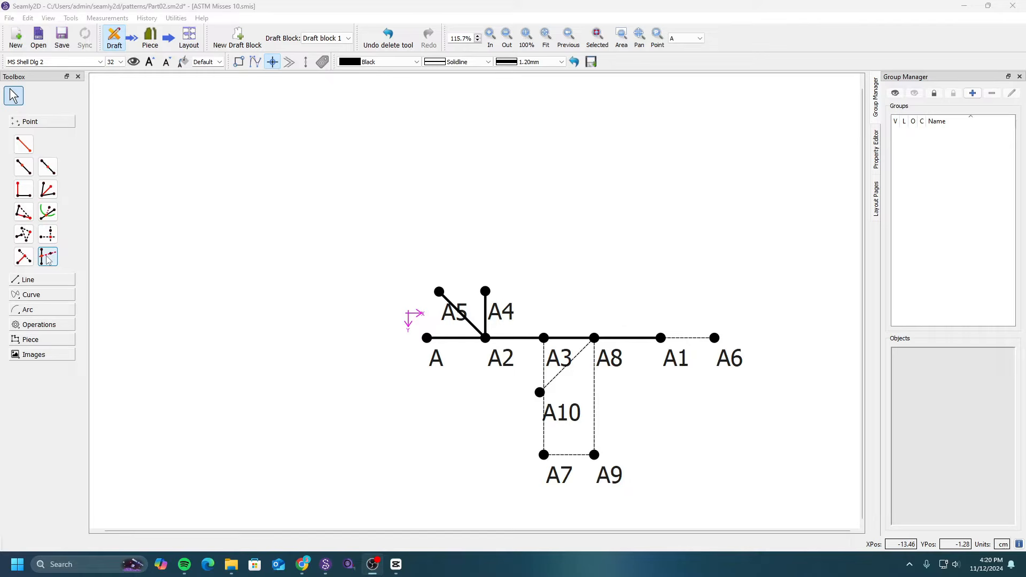
Create an Intersect Line and Axis point on the line from A to A3 with axis point A9, at an angle of about 155°.
left_click(48, 258)
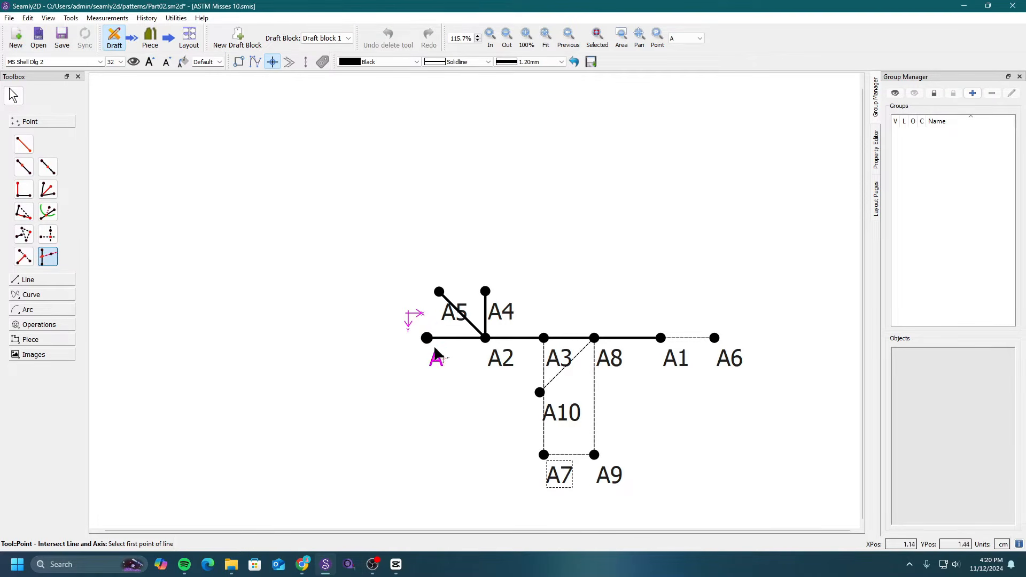
left_click(436, 364)
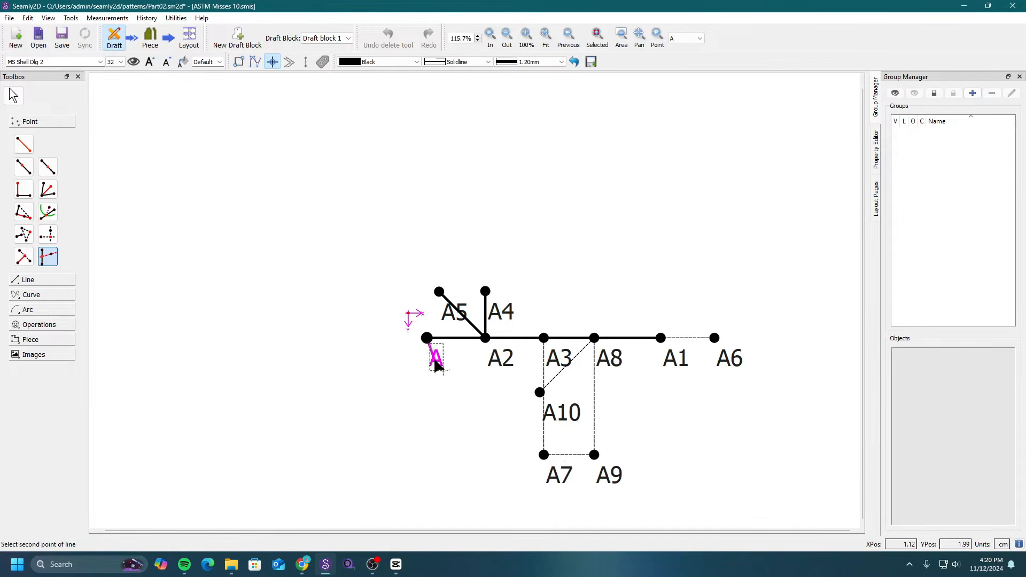
left_click(556, 362)
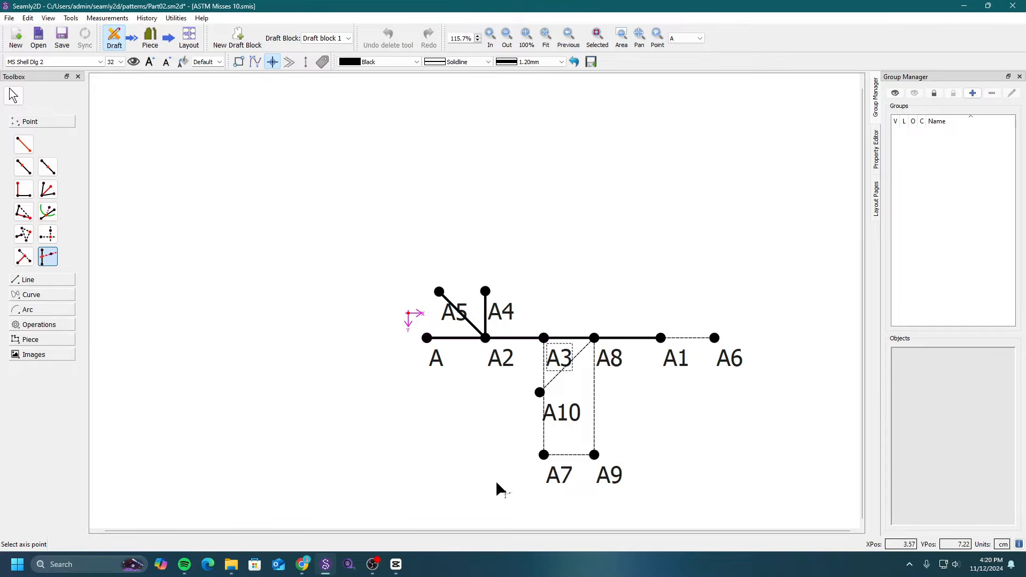
left_click(615, 480)
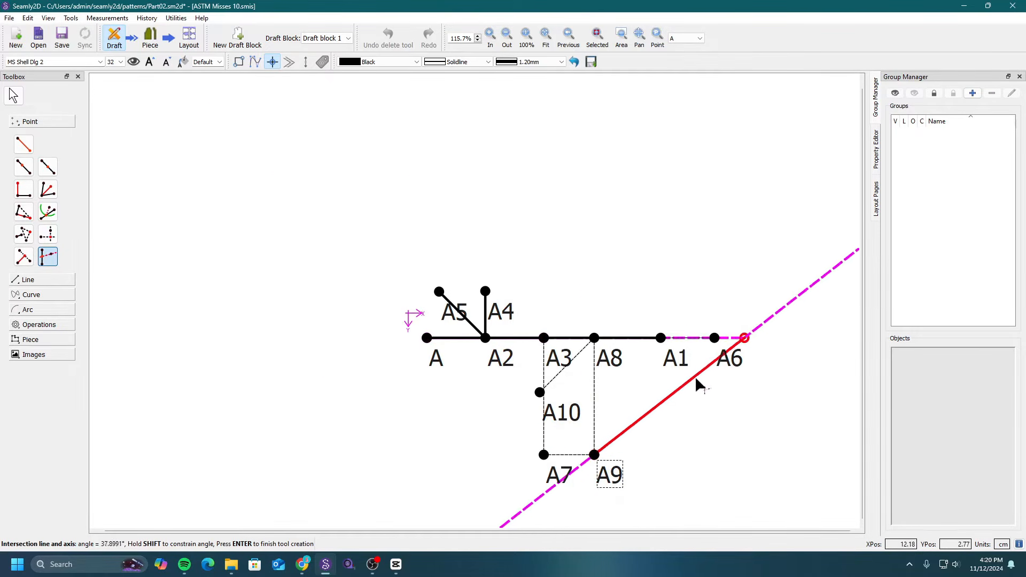
left_click(432, 384)
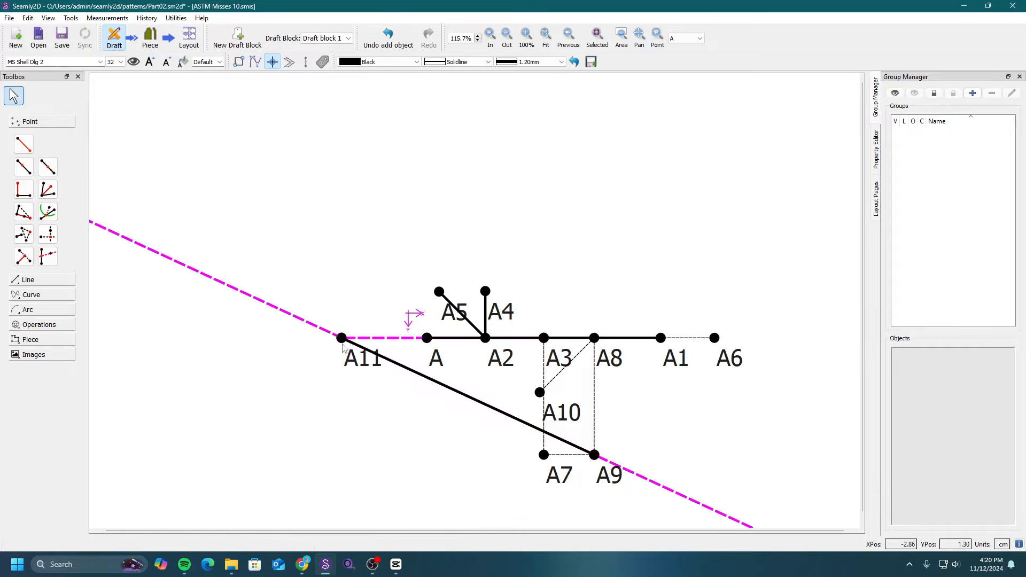
Review point A11's line and axis intersection properties, and move its label below and to the left of the point.
right_click(351, 355)
left_click(374, 362)
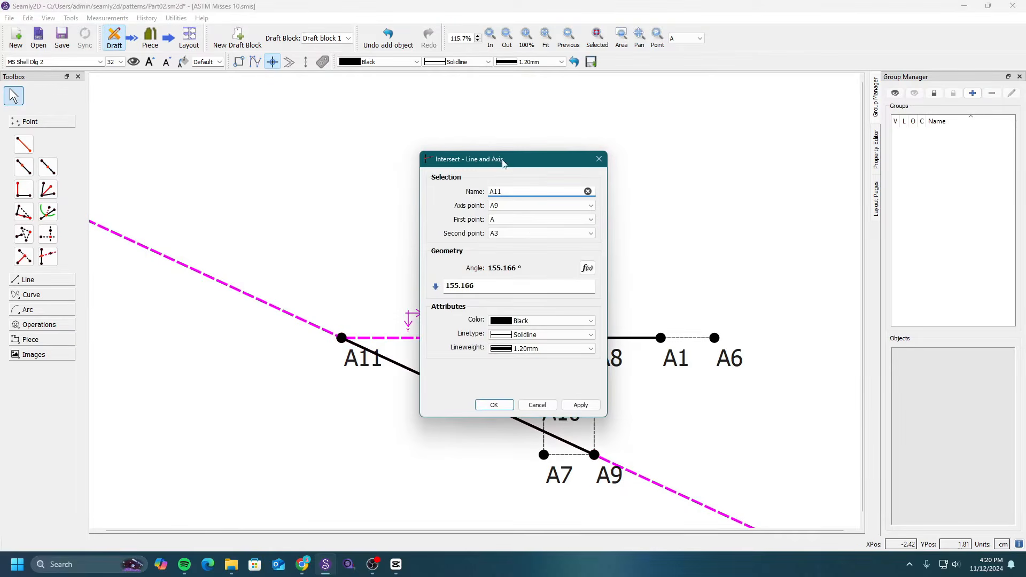
left_click_drag(502, 162, 166, 145)
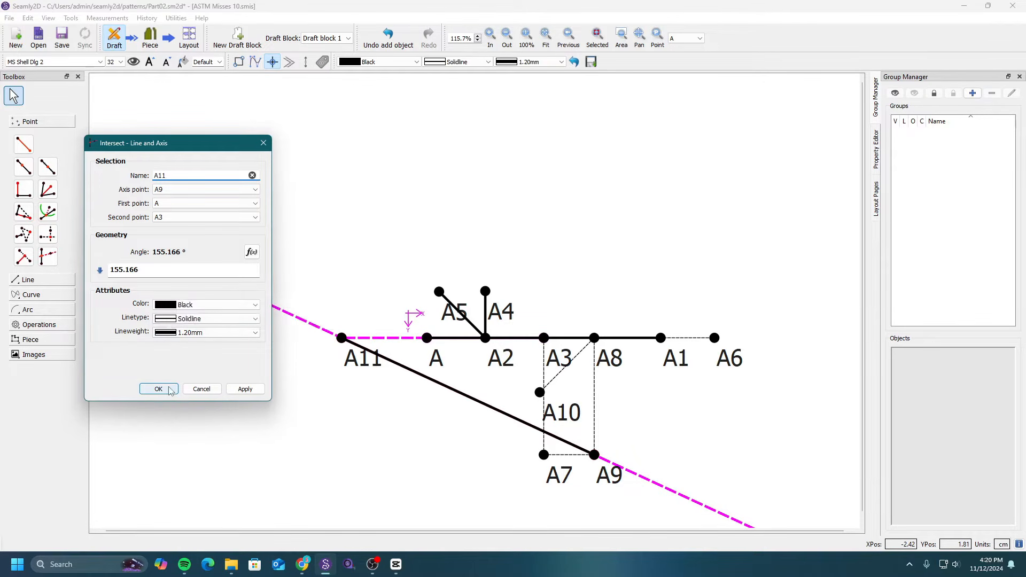
left_click_drag(211, 151, 238, 161)
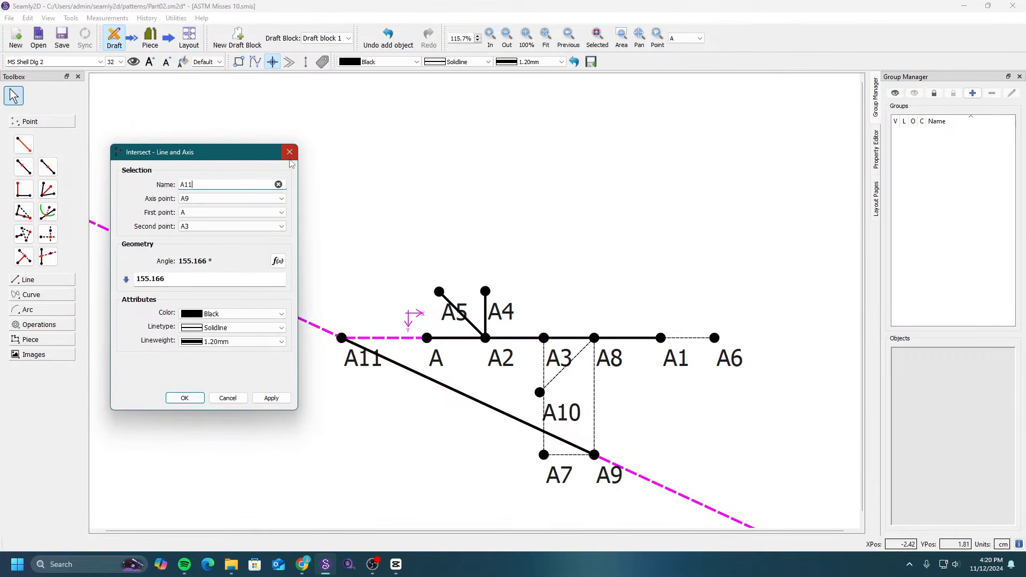
left_click(290, 155)
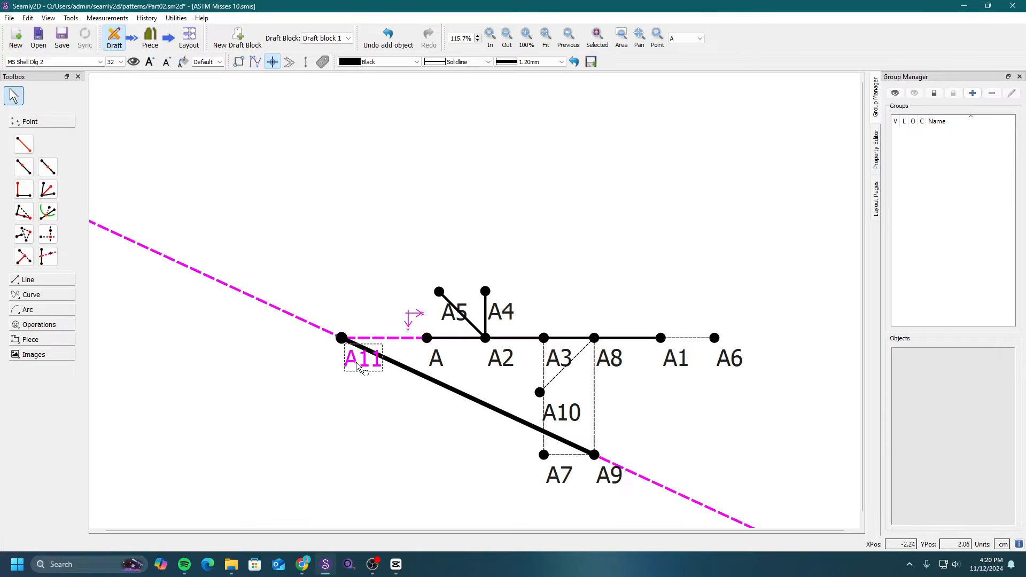
left_click_drag(357, 365, 303, 380)
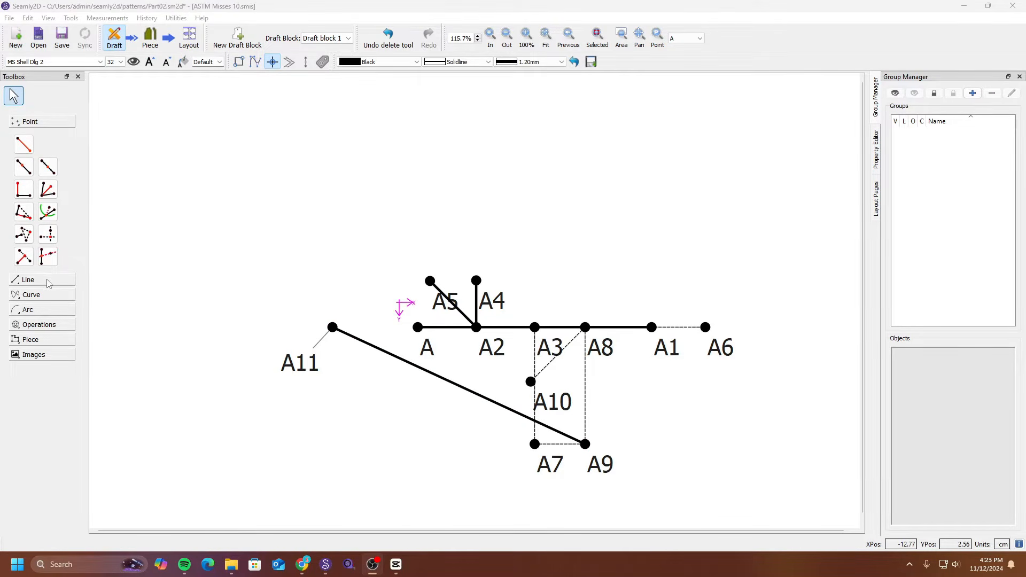
Create an Intersect Lines point where the line from A8 to A10 meets the line from A9 to A11.
left_click(49, 281)
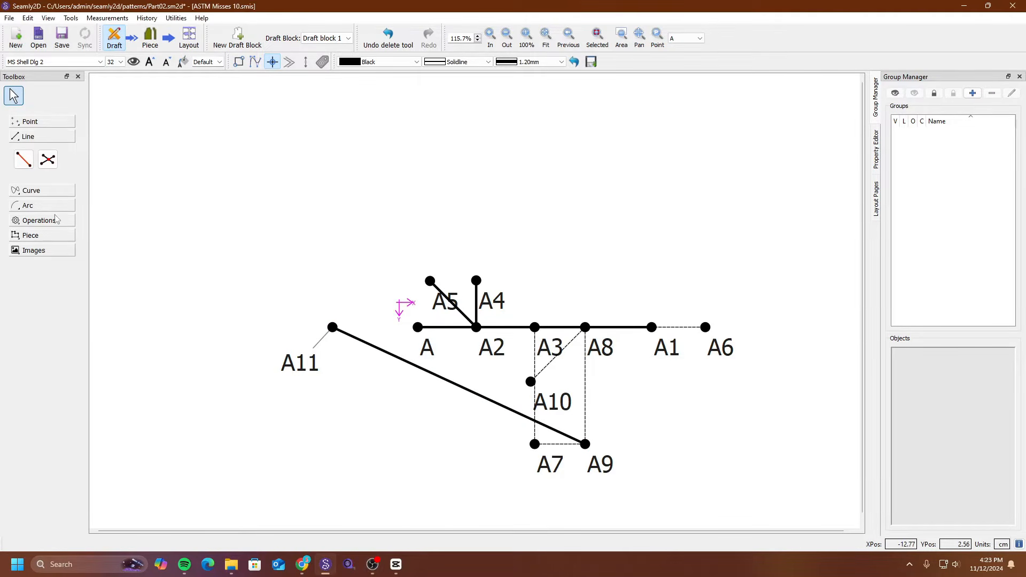
left_click(48, 165)
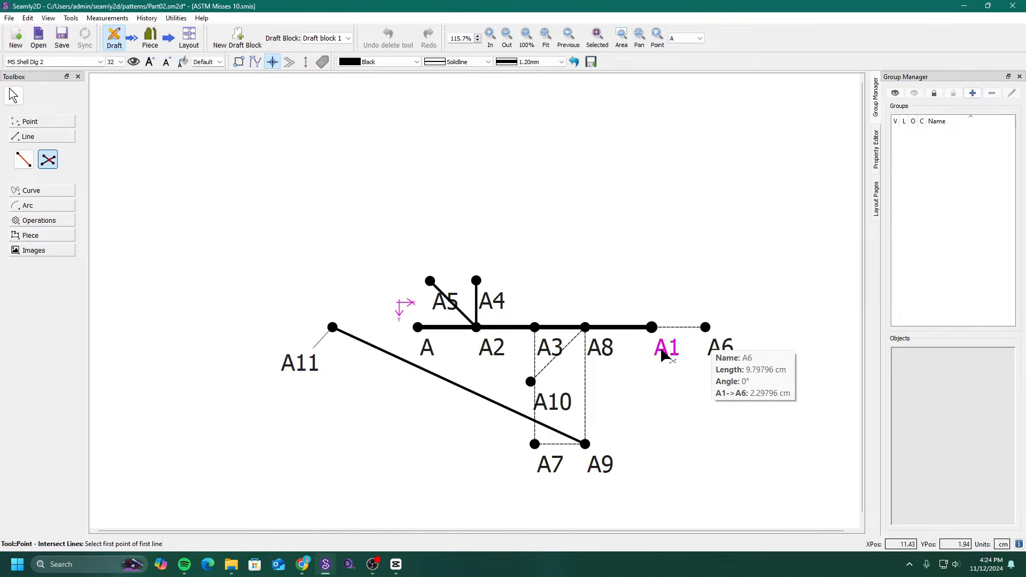
left_click(598, 348)
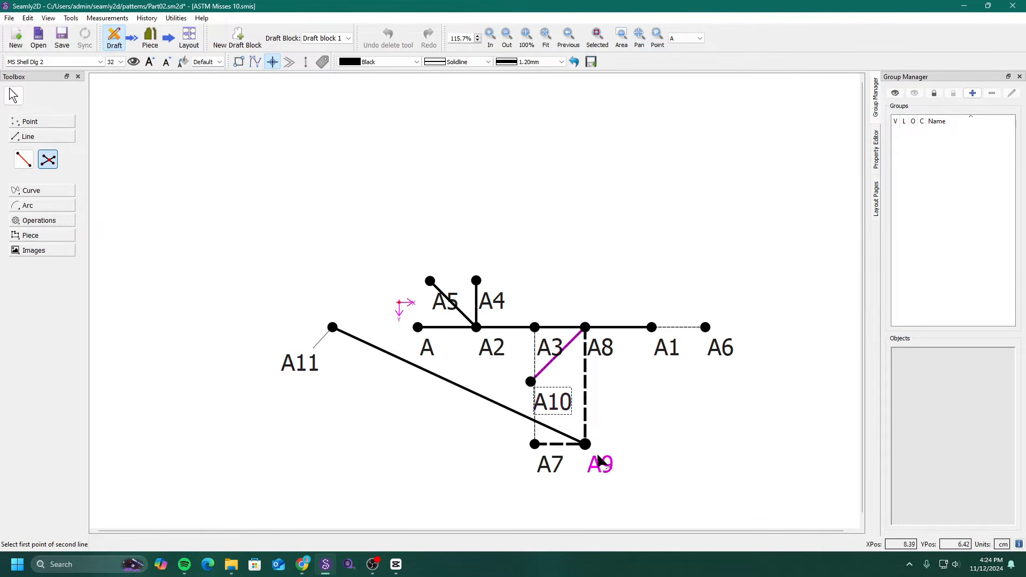
left_click(555, 405)
left_click(604, 466)
left_click(329, 366)
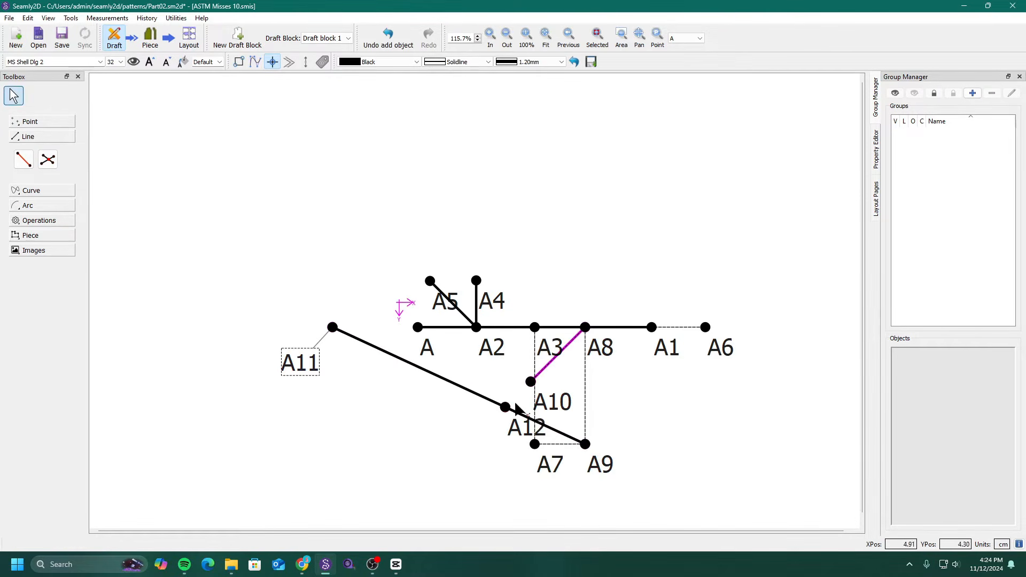
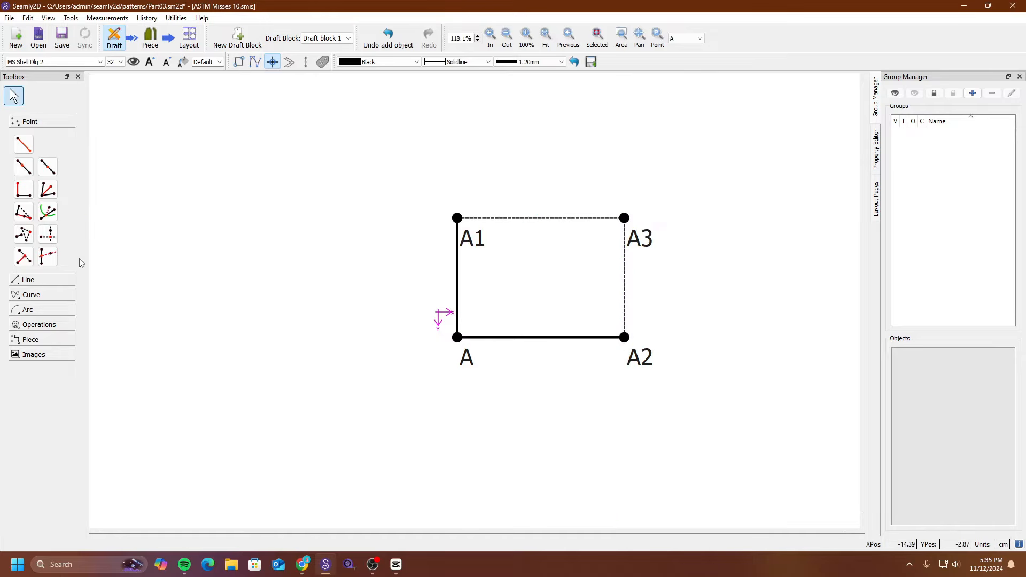
Draw an interactive curve from point A1 to point A2.
left_click(58, 293)
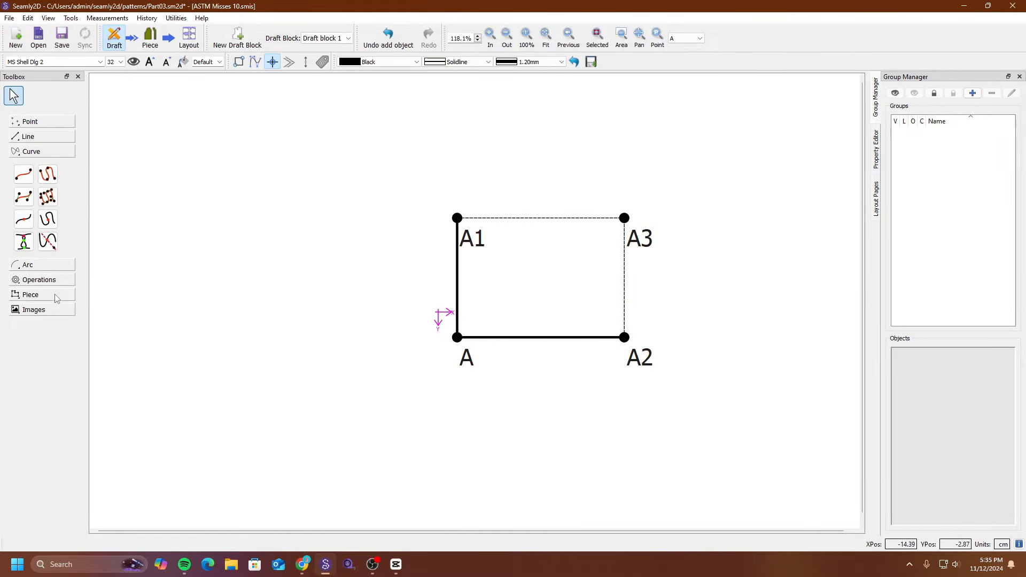
left_click(24, 180)
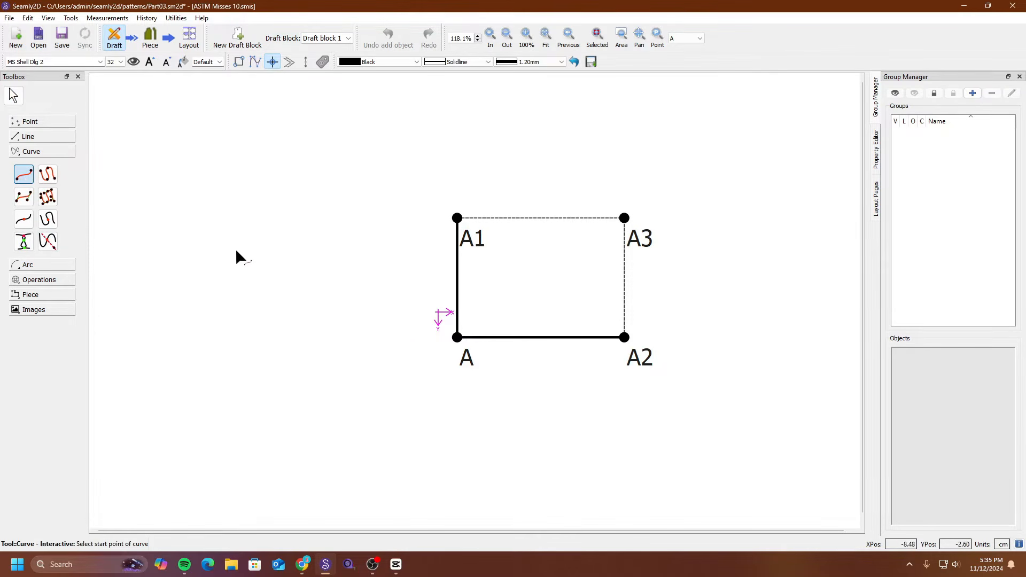
left_click(470, 243)
left_click(625, 338)
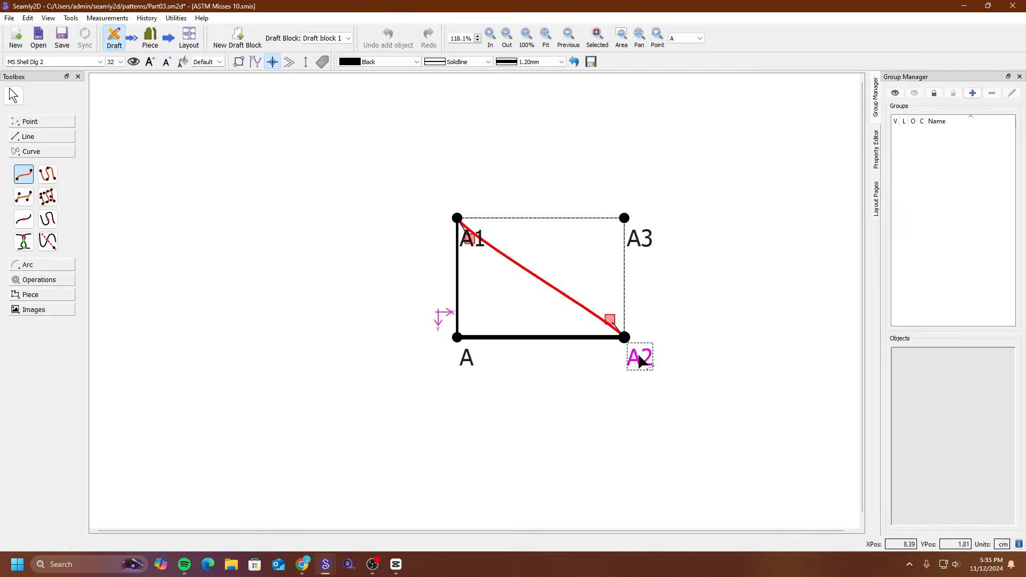
Move A1's label to the left of its point, and reshape the A1–A2 curve by its control handles so it bulges towards A3.
left_click_drag(472, 244, 407, 239)
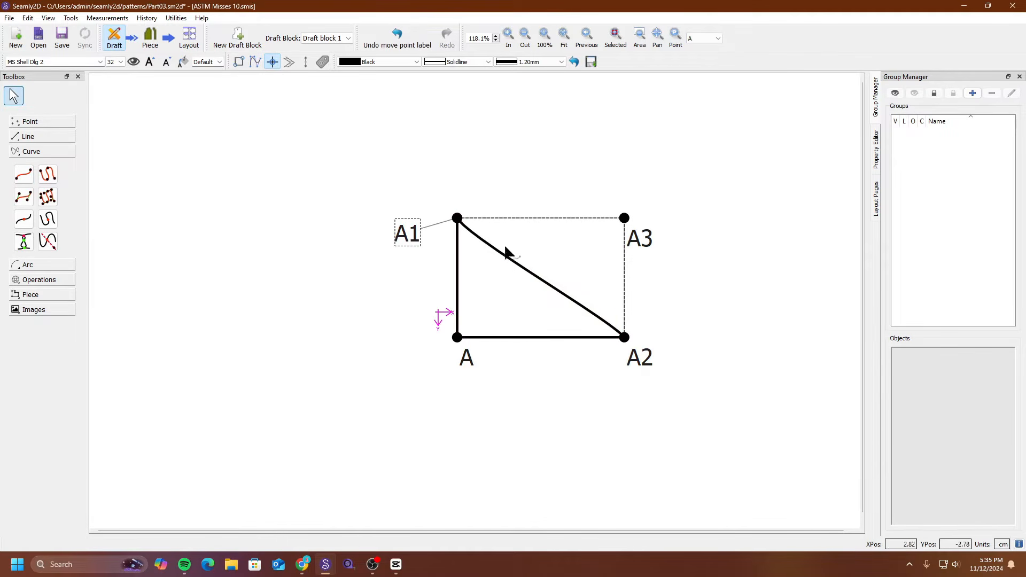
left_click(508, 262)
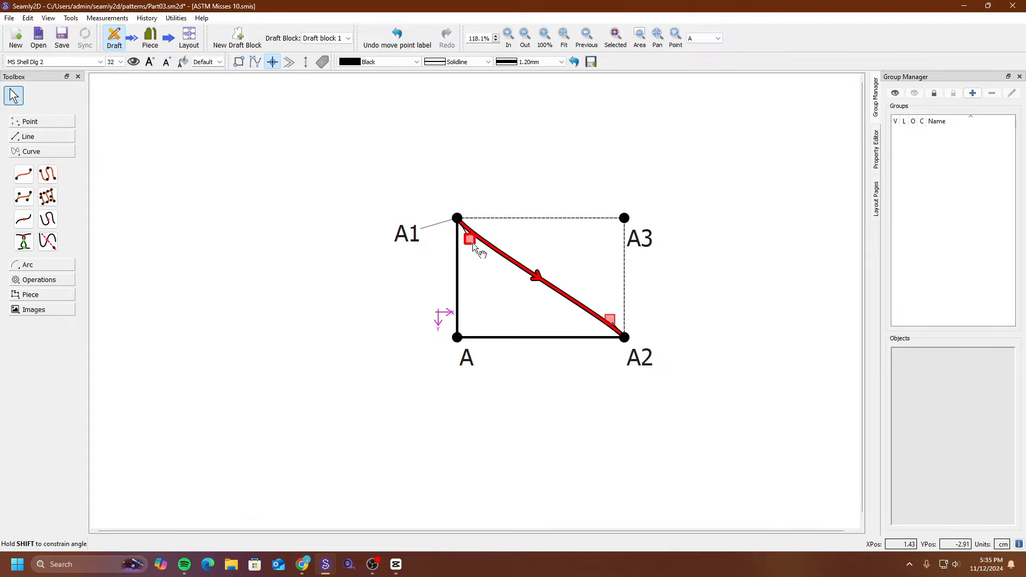
left_click_drag(472, 244, 551, 256)
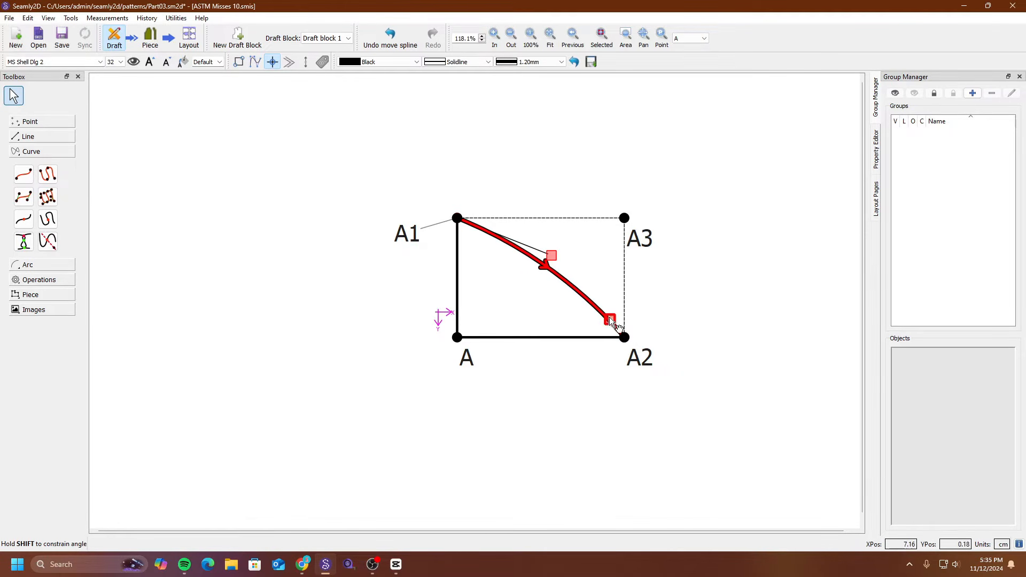
left_click_drag(610, 322, 594, 288)
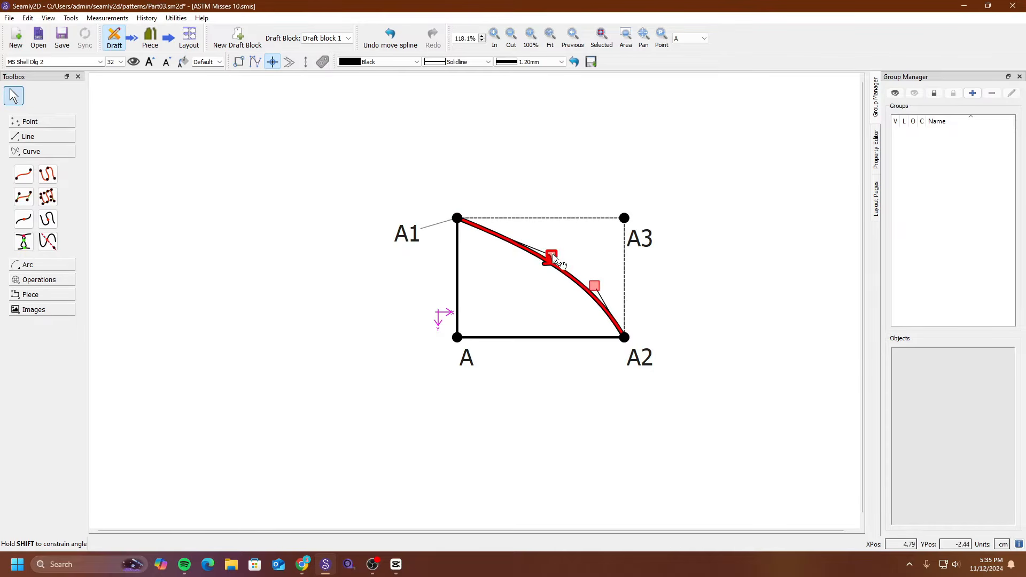
left_click_drag(552, 254, 605, 220)
left_click_drag(594, 285, 626, 290)
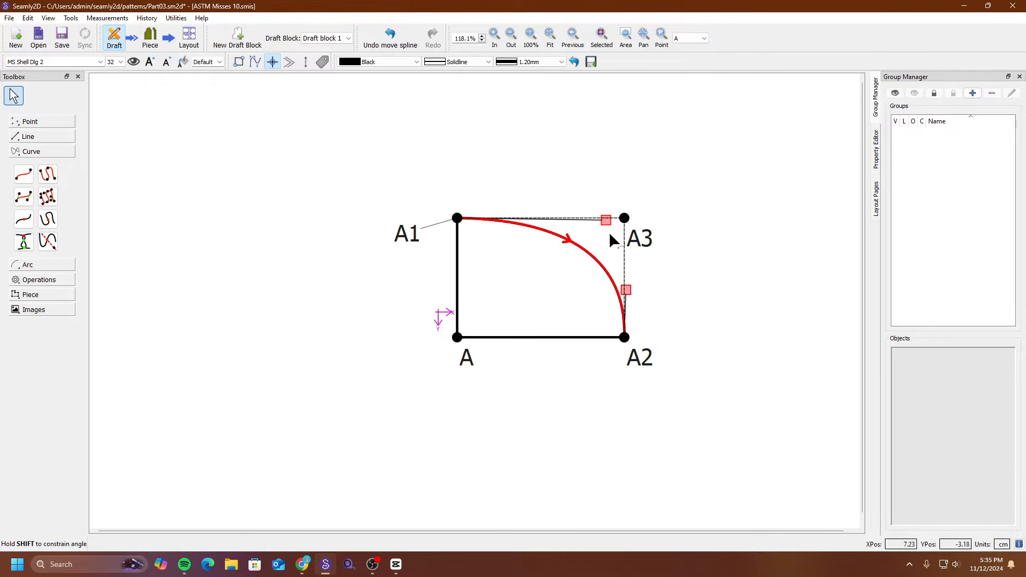
left_click_drag(606, 220, 542, 217)
left_click_drag(626, 290, 617, 288)
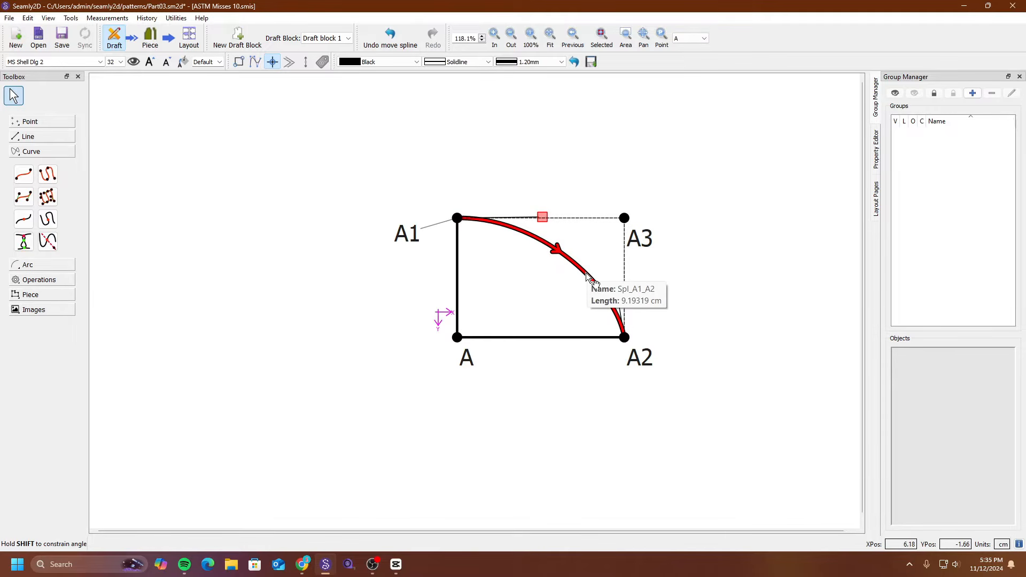
In the A1–A2 curve's properties, set the first control point length to the formula Line_A1_A3 and apply it.
right_click(588, 276)
left_click(612, 280)
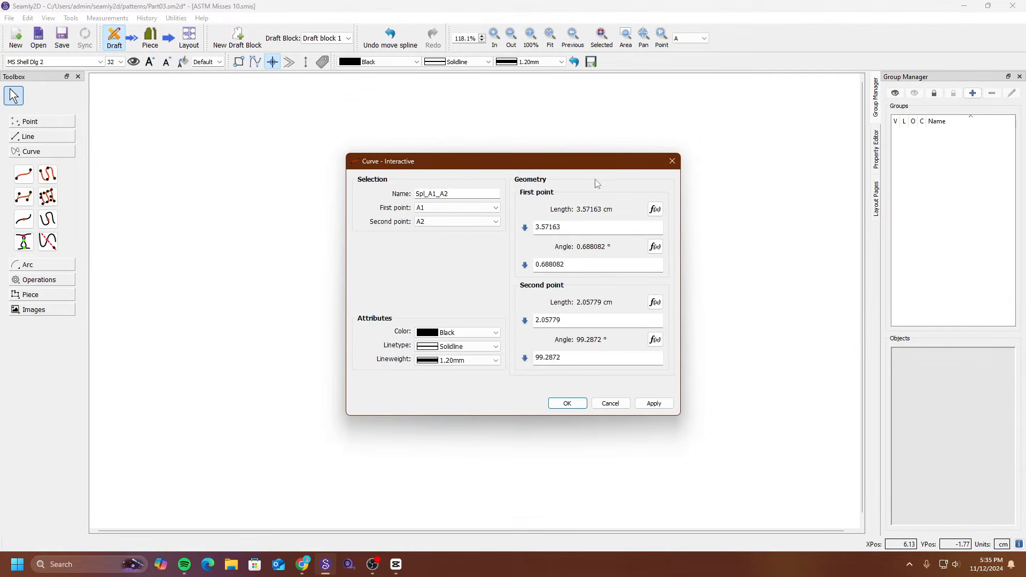
left_click_drag(596, 163, 282, 169)
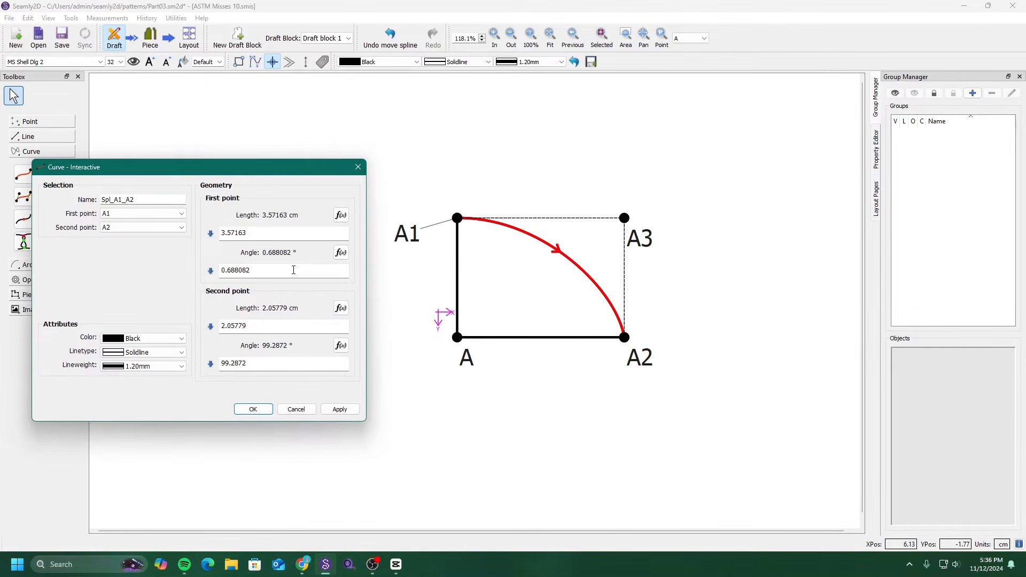
left_click(340, 215)
left_click(405, 221)
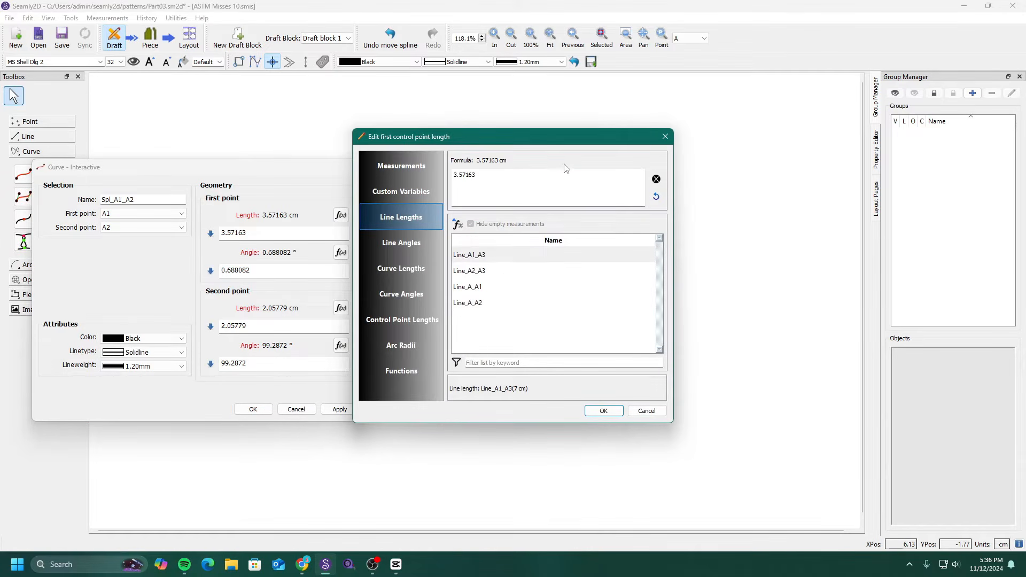
left_click_drag(578, 150, 714, 175)
double_click(639, 281)
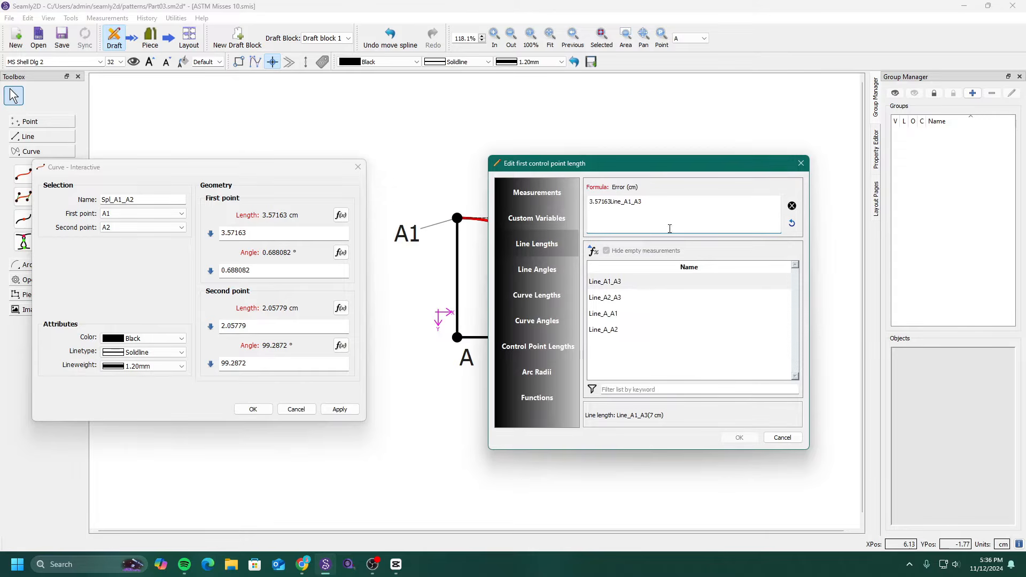
left_click_drag(614, 201, 566, 201)
key("BackSpace")
left_click(739, 438)
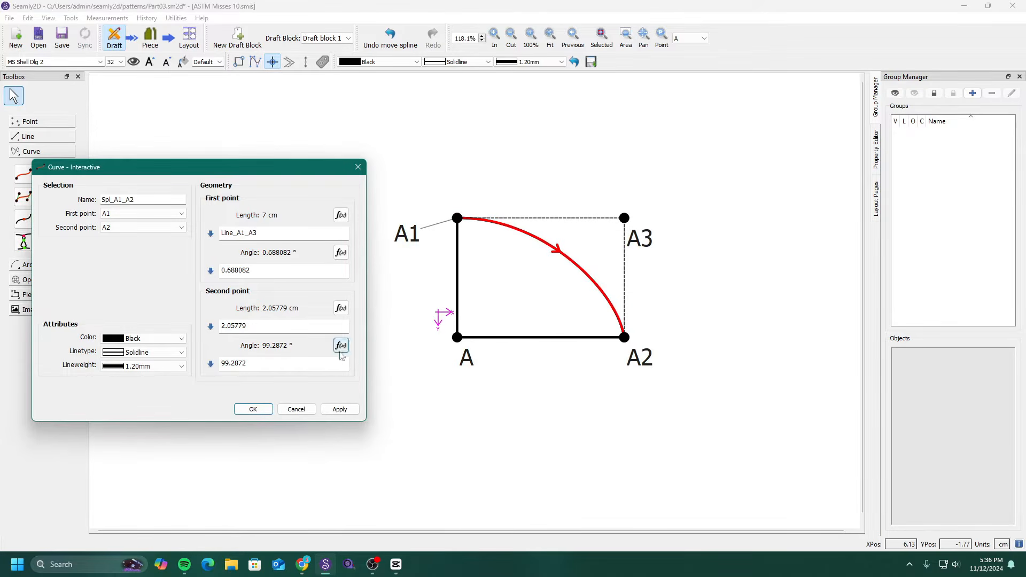
left_click(346, 410)
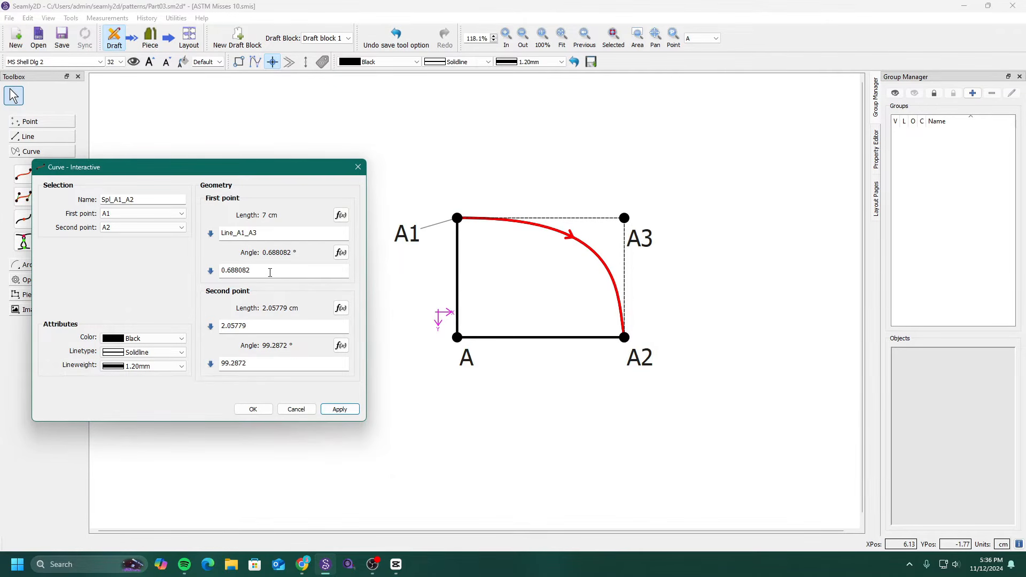
Set the curve's first control point angle to 0° and apply it.
left_click_drag(270, 272, 212, 276)
type("0")
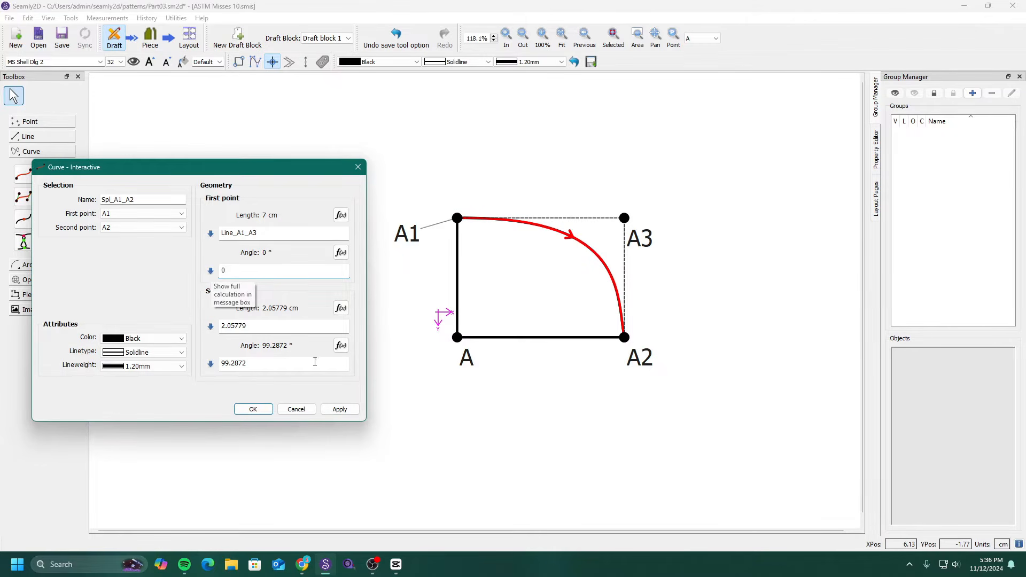
left_click(340, 409)
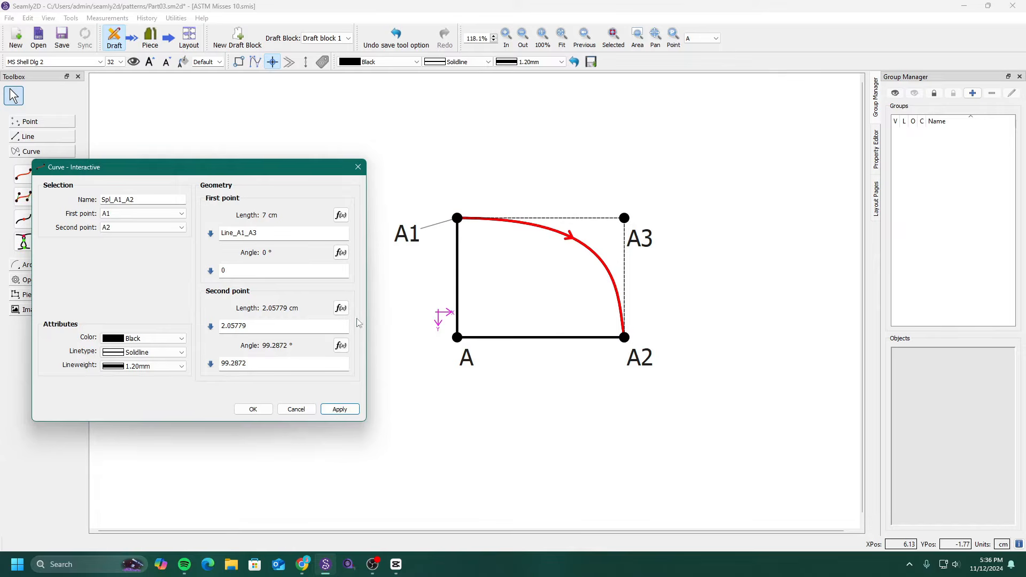
Set the curve's second control point length to Line_A2_A3 and its angle to 90°, and apply them.
left_click(340, 308)
left_click(401, 217)
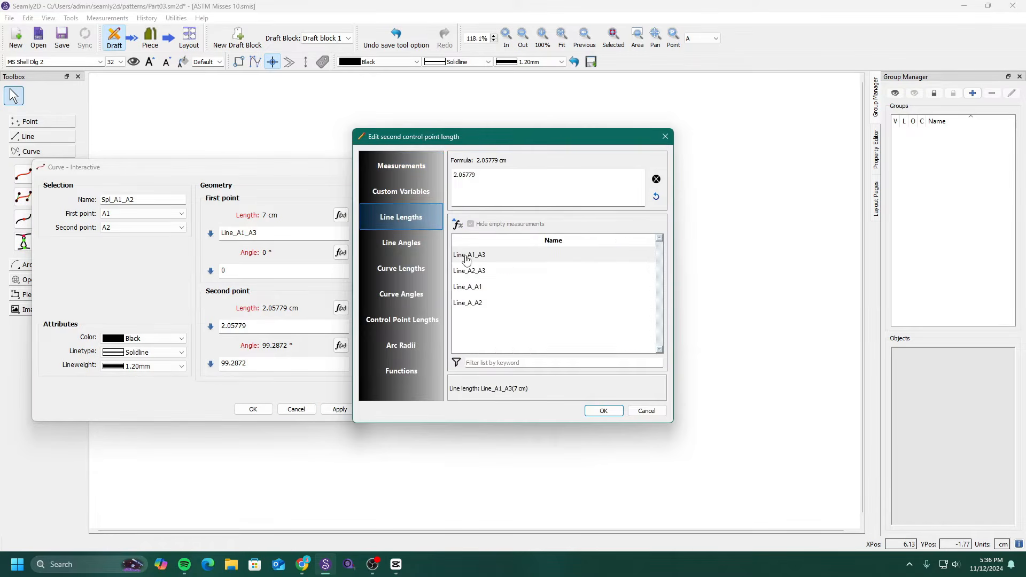
double_click(484, 271)
left_click_drag(475, 176, 440, 168)
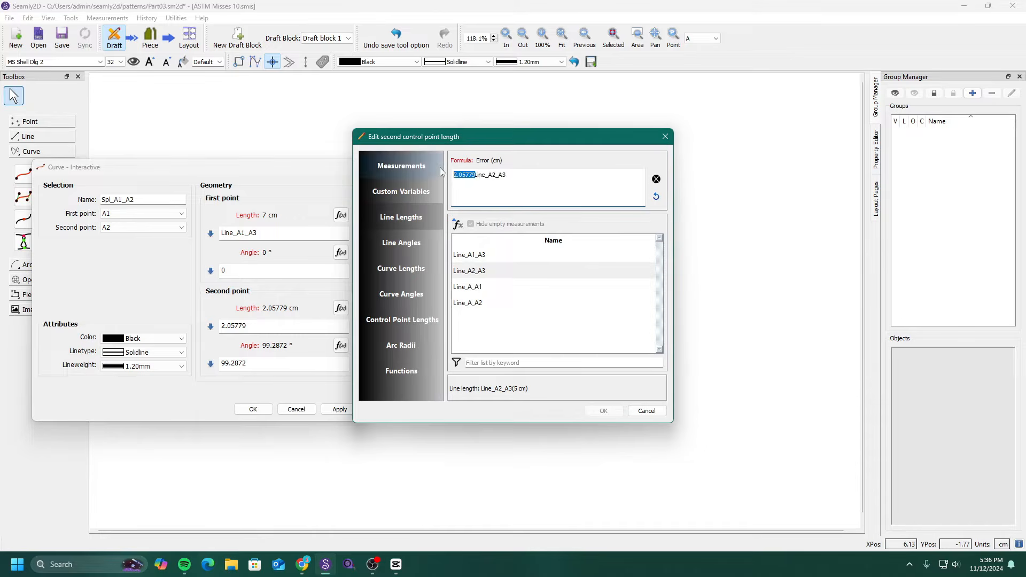
key("BackSpace")
left_click(603, 410)
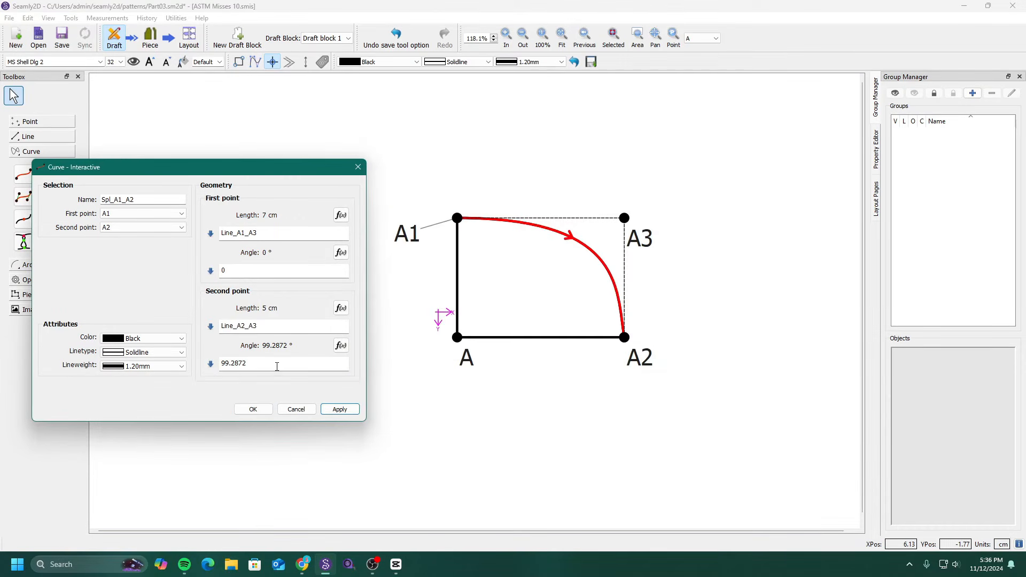
double_click(276, 367)
type("90")
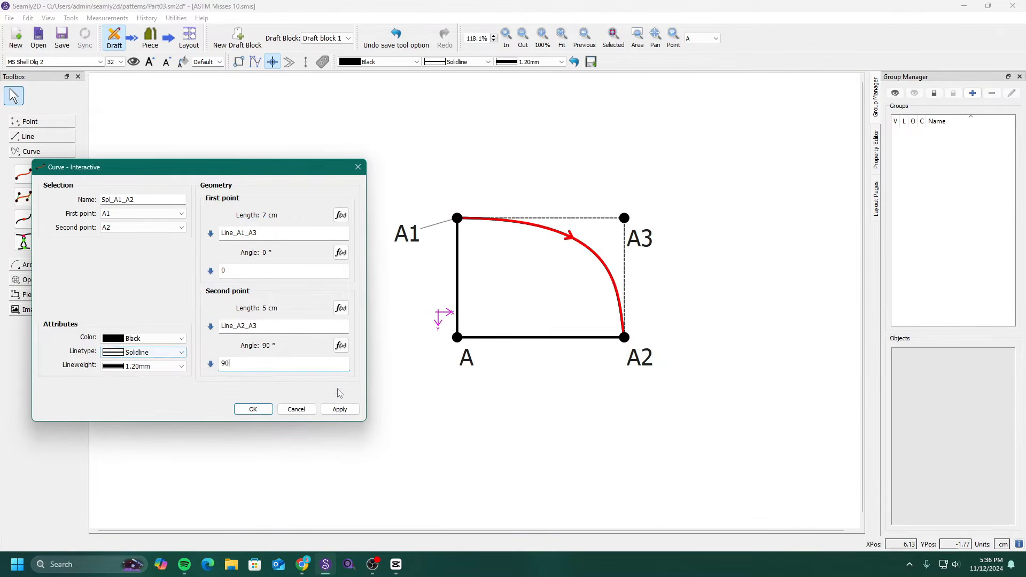
left_click(340, 410)
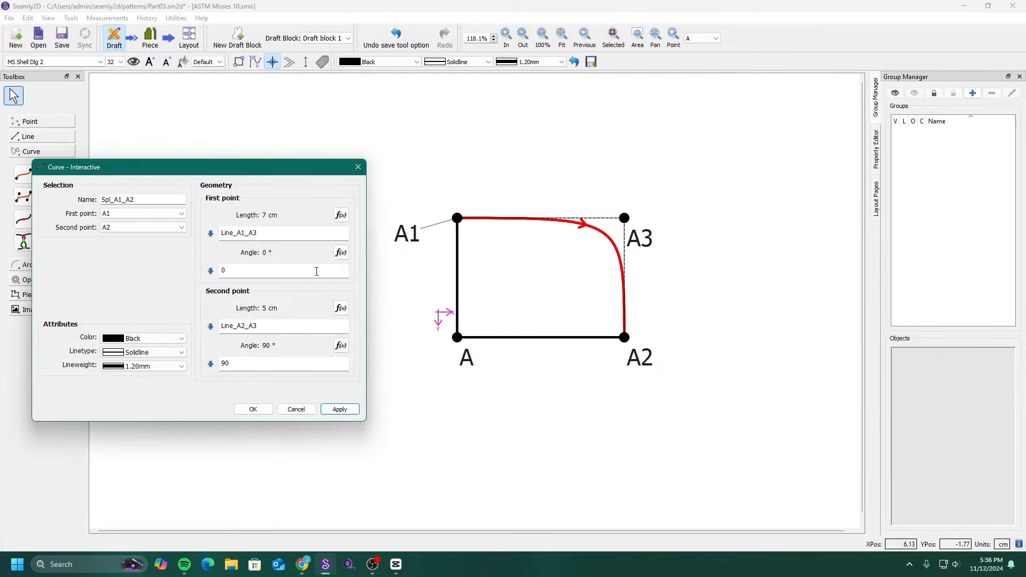
Halve both control point lengths by changing their formulas to Line_A1_A3/2 and Line_A2_A3/2, and apply them.
left_click(295, 238)
type("/2")
left_click(283, 323)
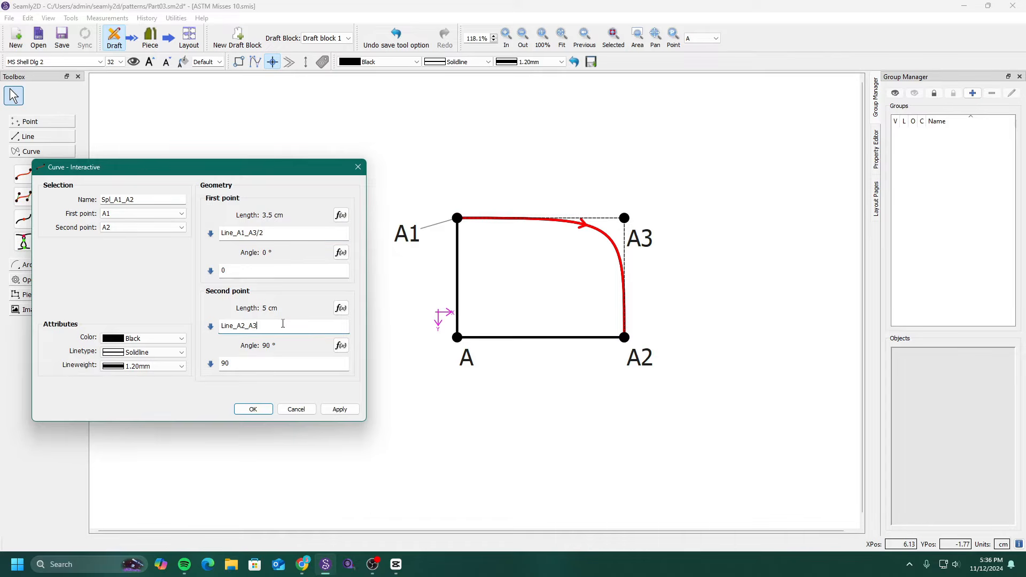
type("/2")
left_click(342, 409)
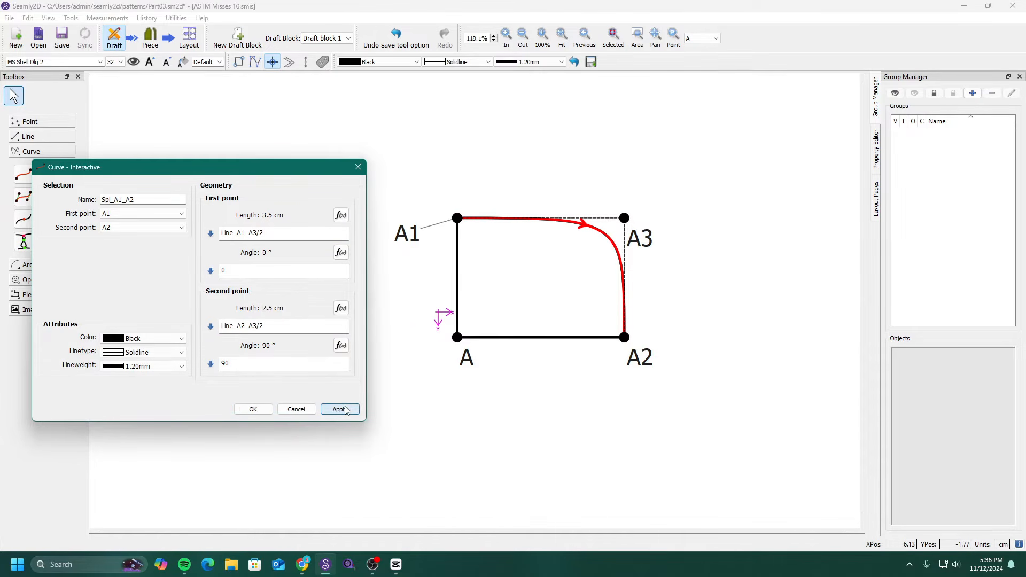
Set the first control point length to Line_A1_A3/1.5 and accept the curve's properties.
left_click(288, 234)
key("BackSpace")
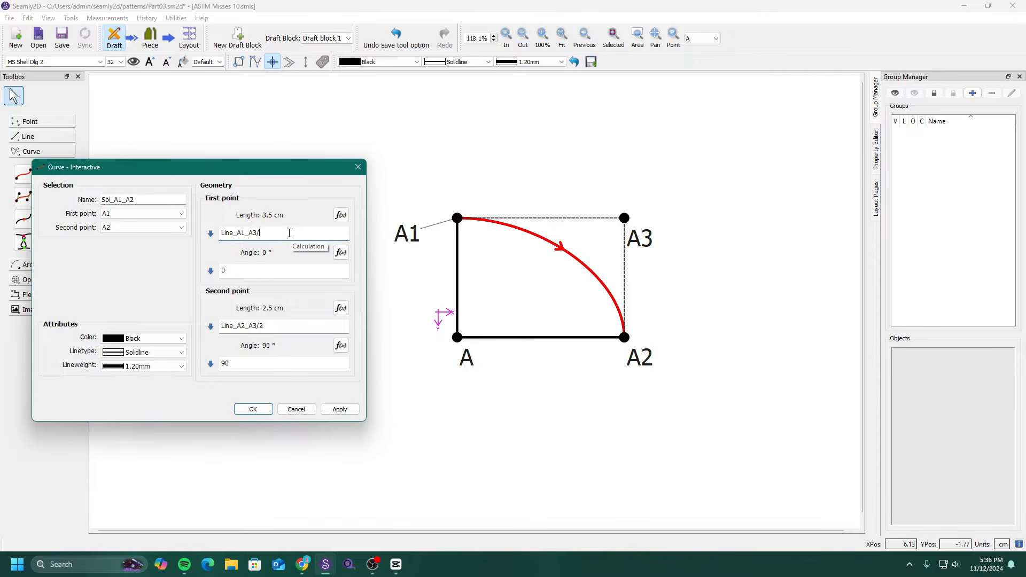
type("1.5")
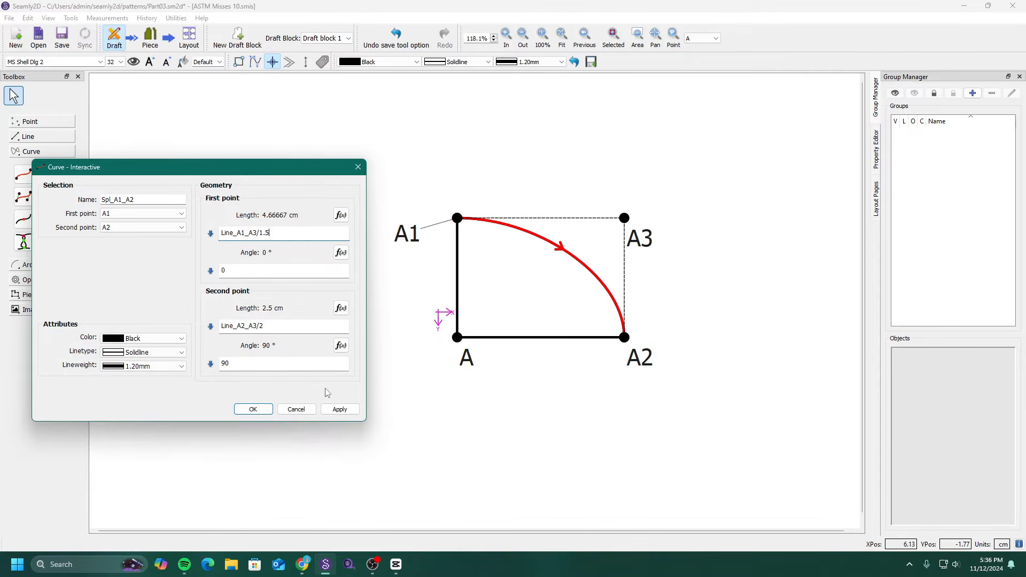
left_click(341, 409)
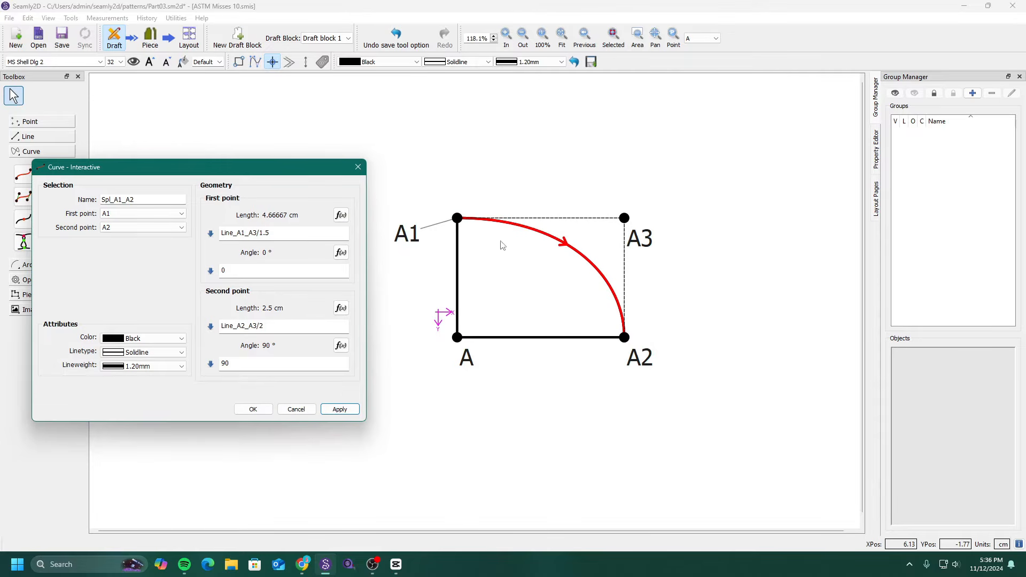
left_click_drag(259, 233, 216, 229)
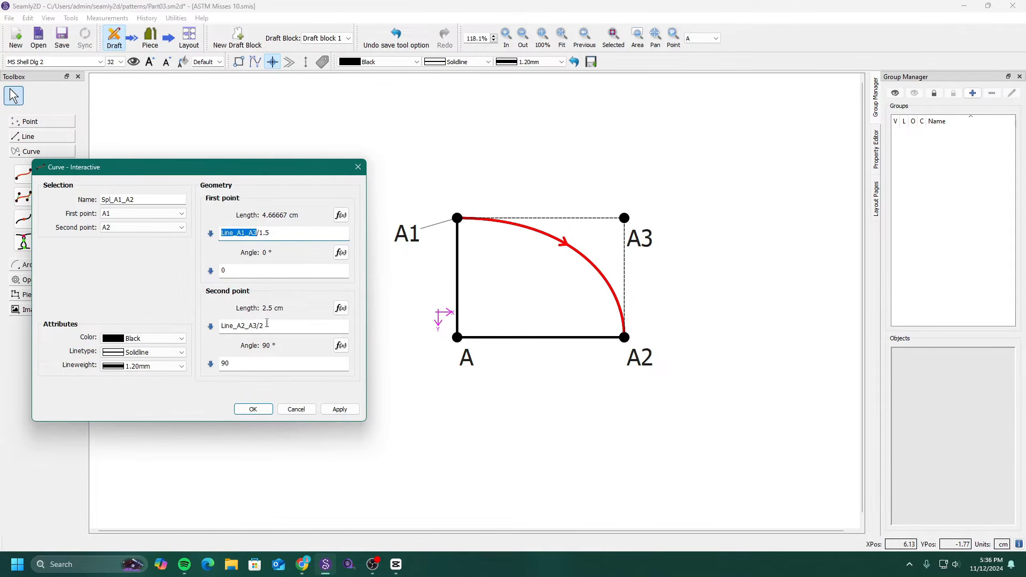
left_click_drag(267, 325, 212, 324)
left_click(282, 233)
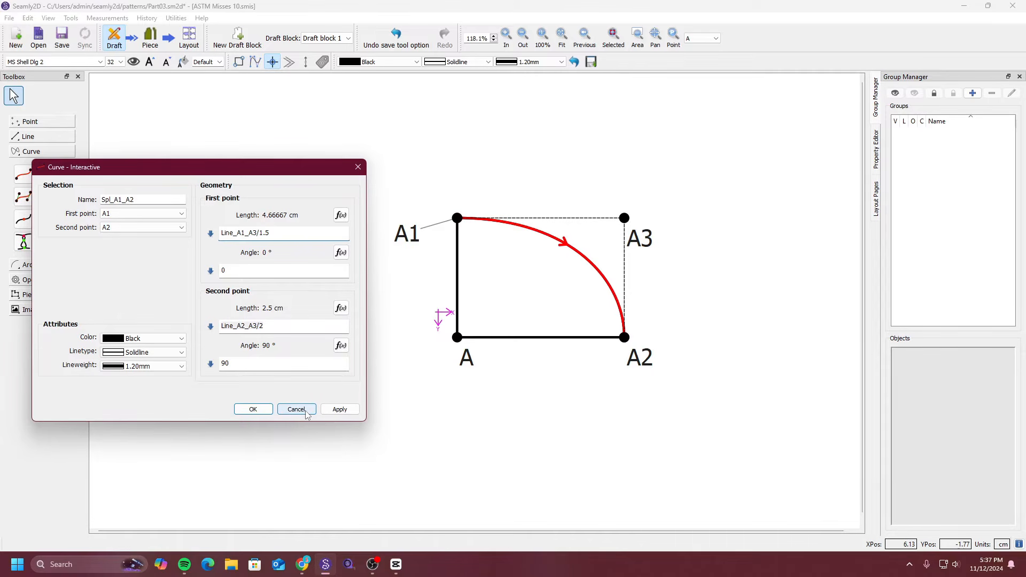
left_click(338, 410)
left_click(259, 409)
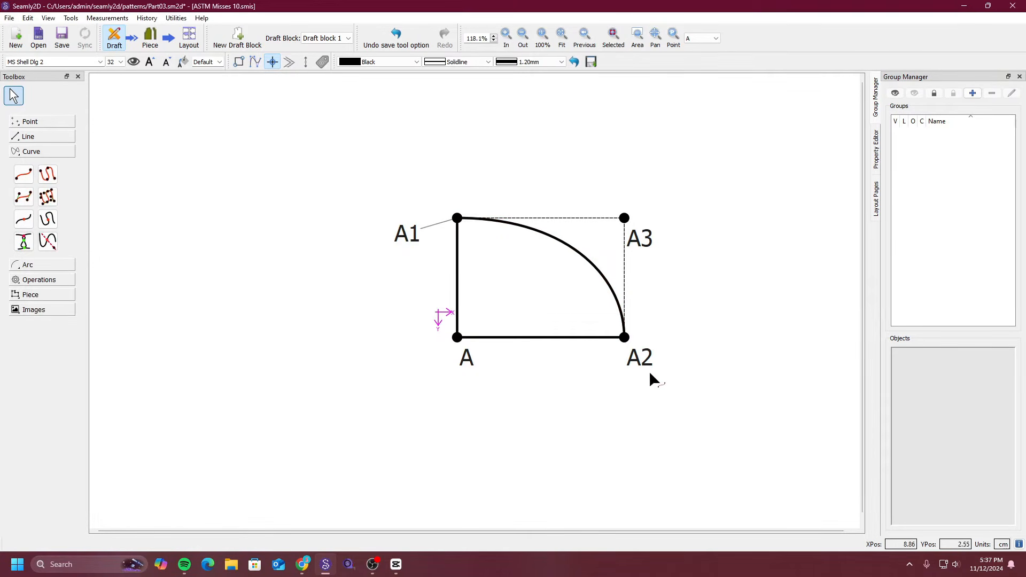
Delete the curve between A1 and A2.
left_click(592, 265)
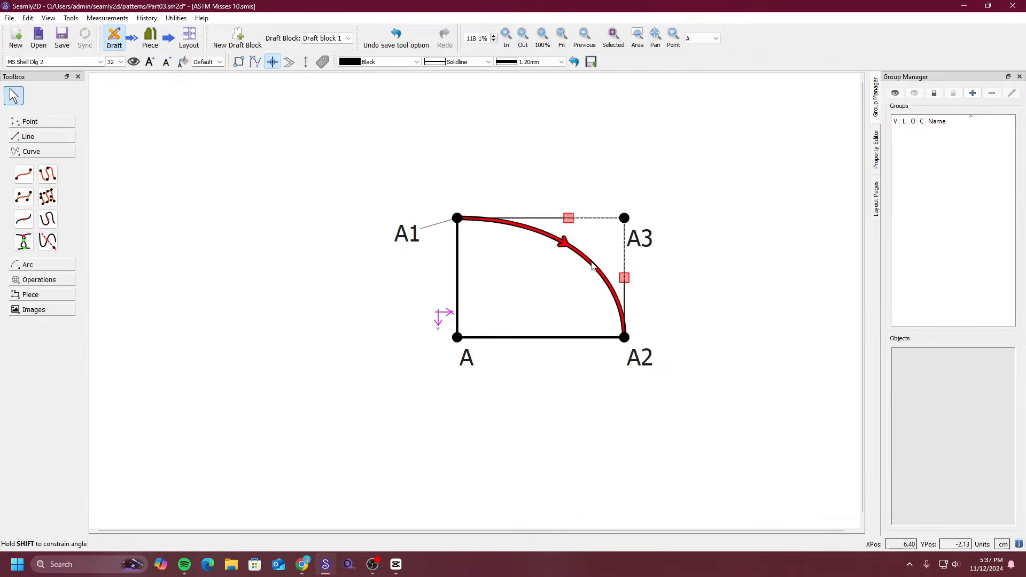
key("Delete")
left_click(557, 301)
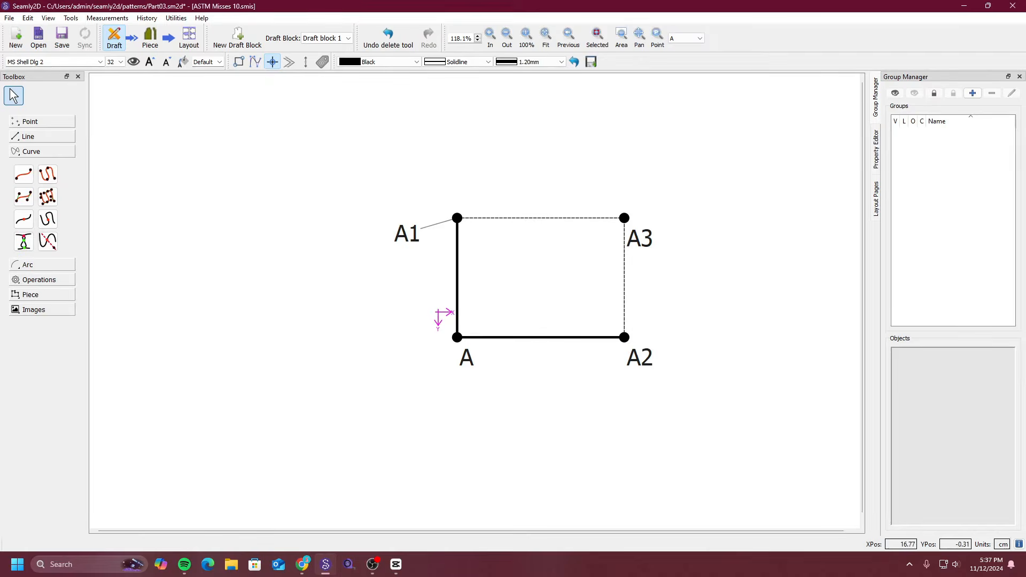
Start a fixed curve with A1, A3 and A2 as its first three points.
left_click(23, 200)
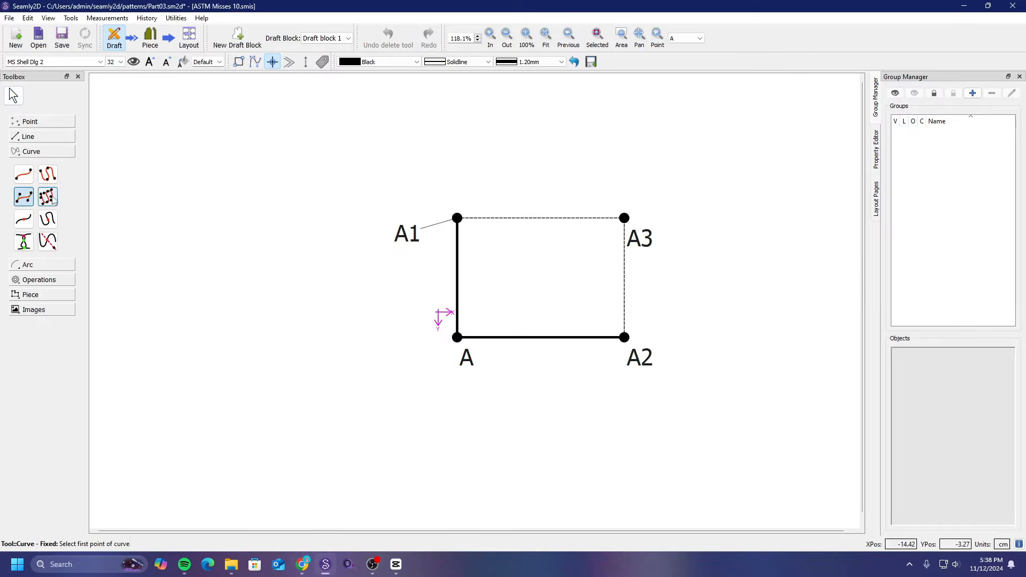
left_click(416, 240)
left_click(642, 238)
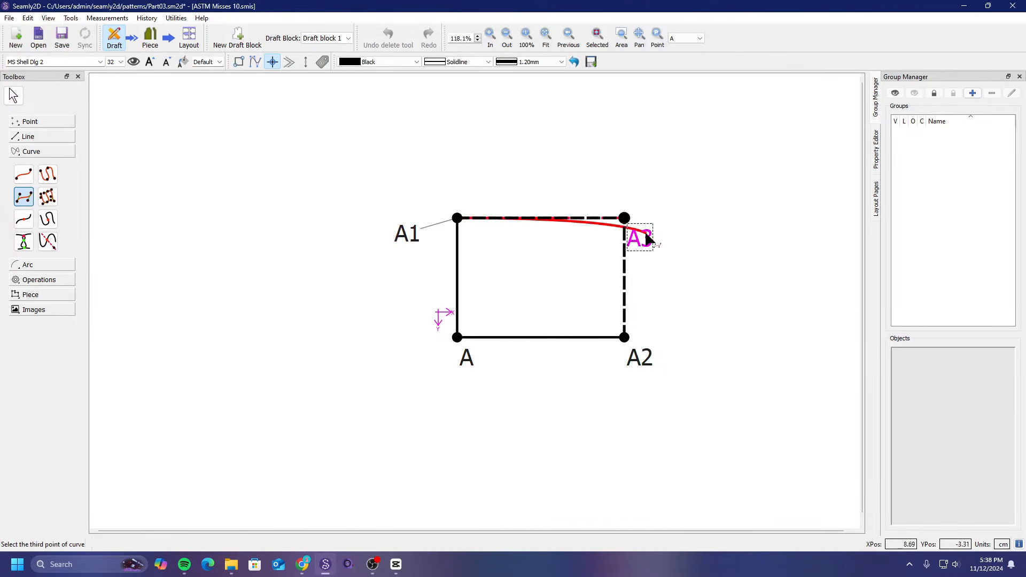
left_click(642, 366)
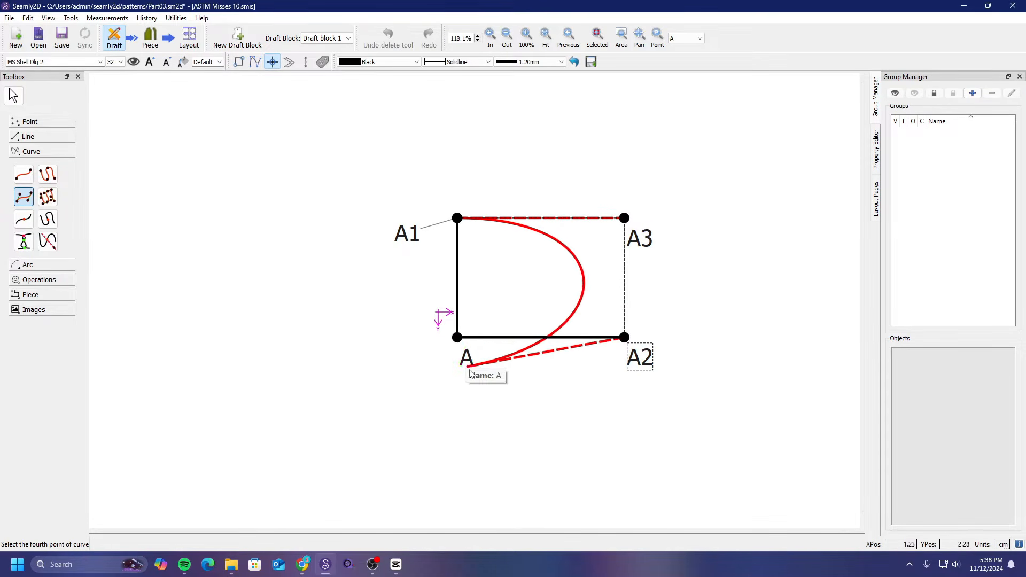
Finish the fixed curve from A1 via A3 and A2 at point A, and review its properties.
left_click(465, 358)
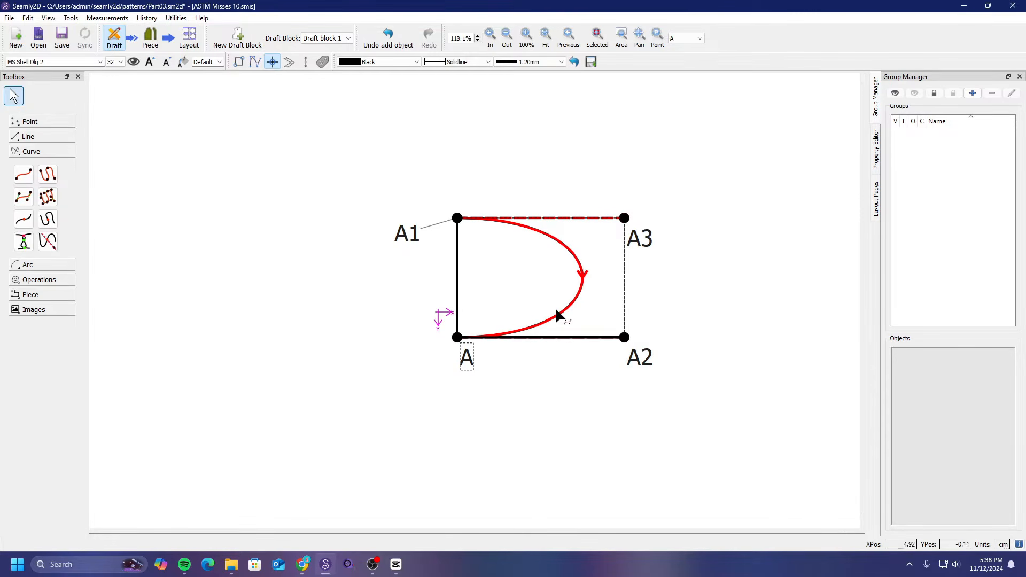
right_click(565, 316)
left_click(580, 320)
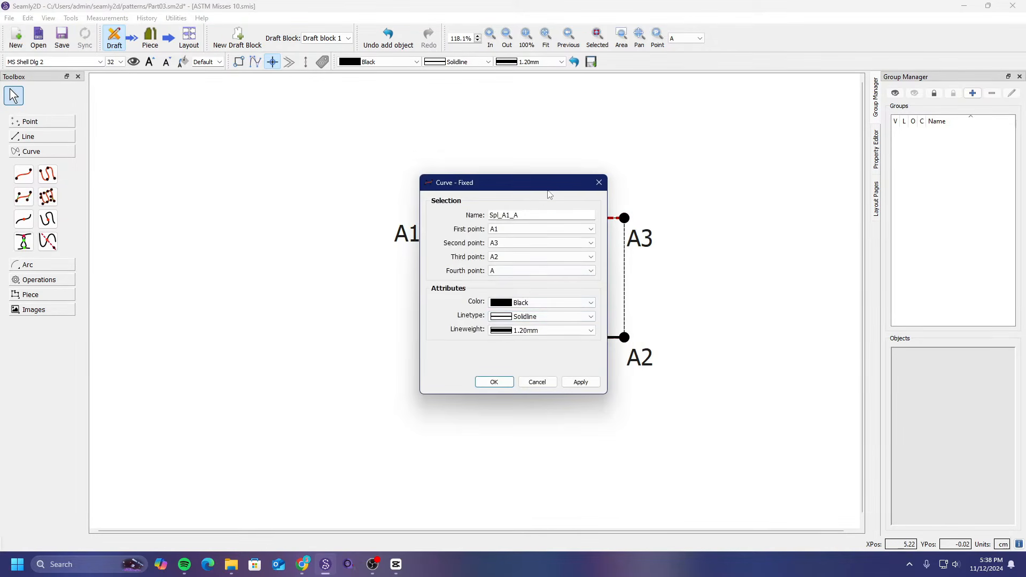
left_click_drag(519, 188, 292, 204)
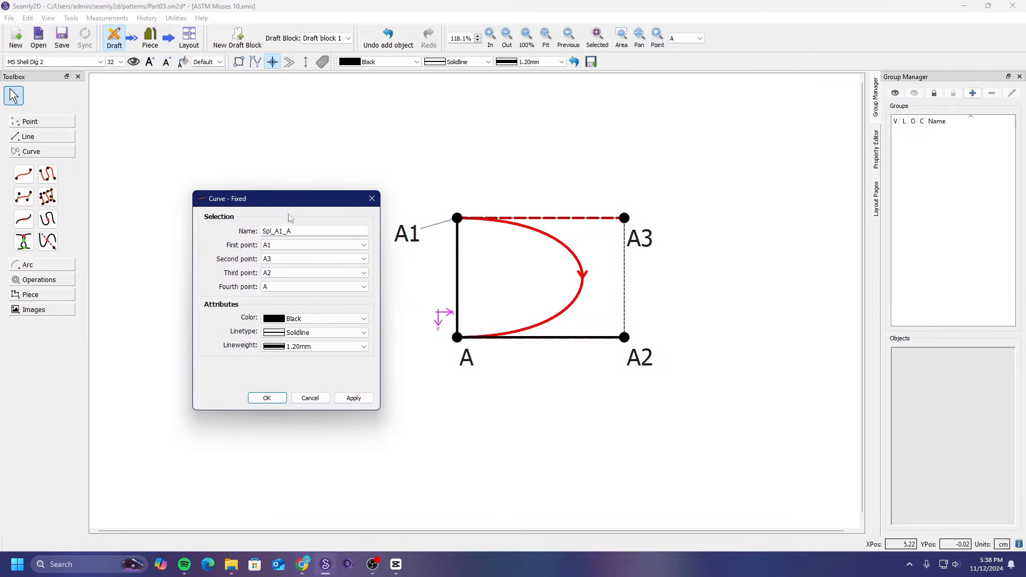
left_click(317, 404)
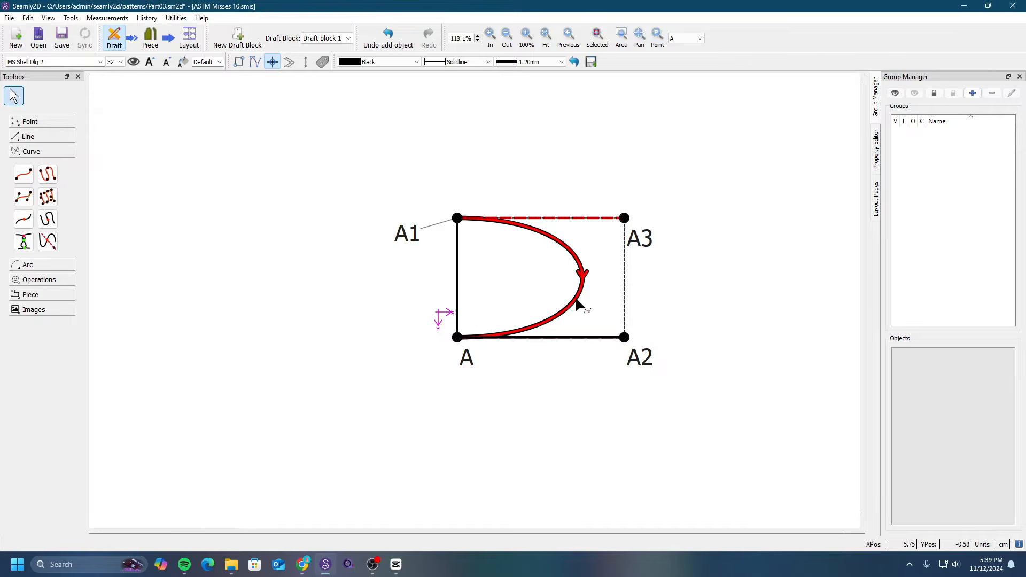
Replace the fixed curve between A1 and A with one using points A1, A, A3 and A2 in that order.
key("Delete")
left_click(578, 303)
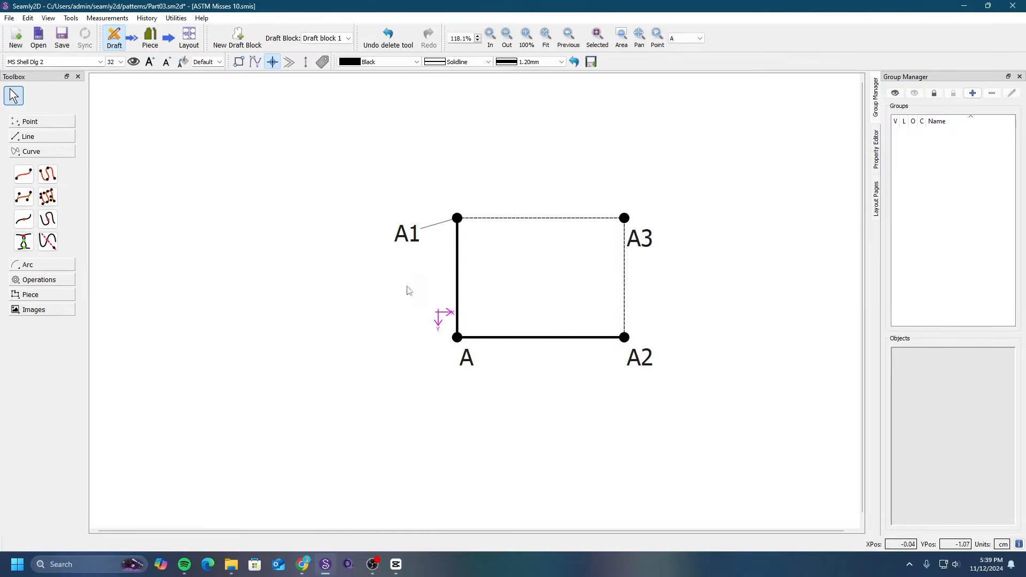
left_click(24, 196)
left_click(415, 234)
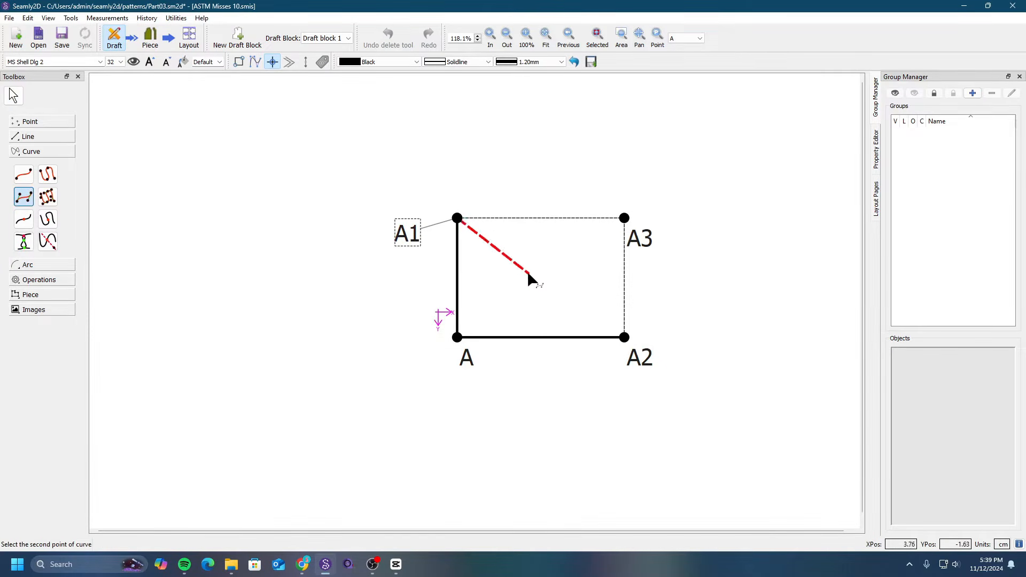
left_click(464, 358)
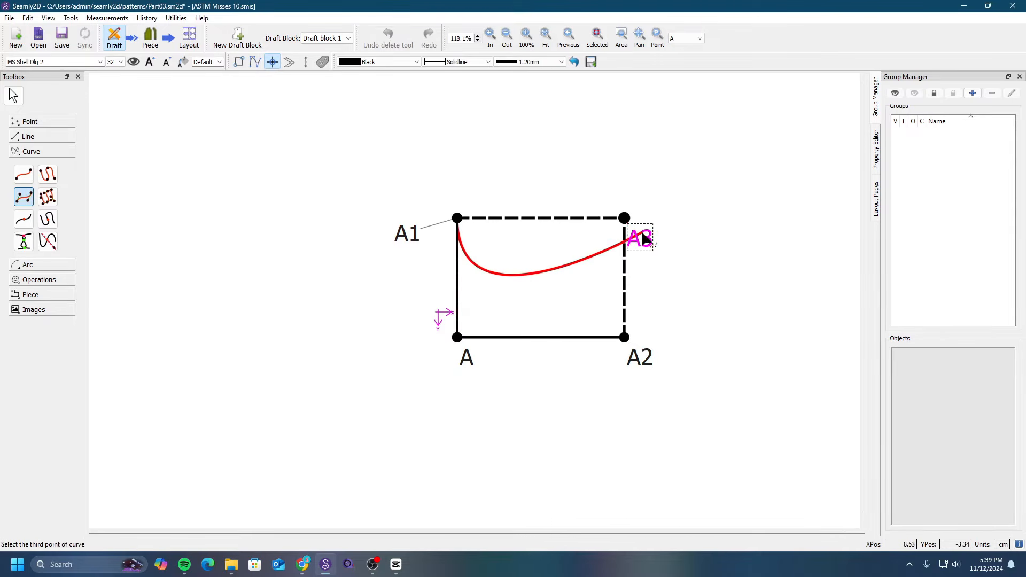
left_click(643, 238)
left_click(641, 355)
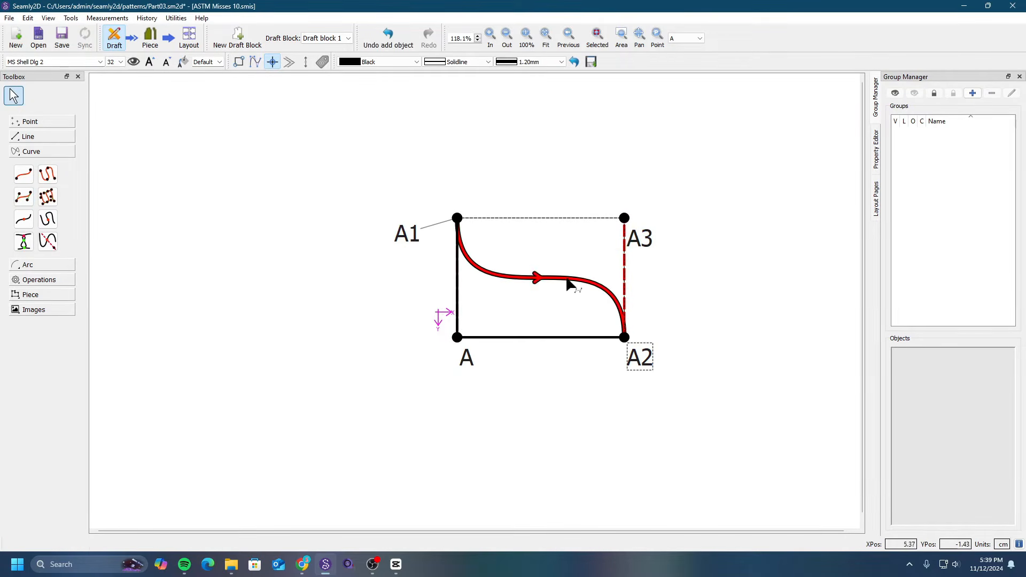
mouse_move(573, 284)
key("Delete")
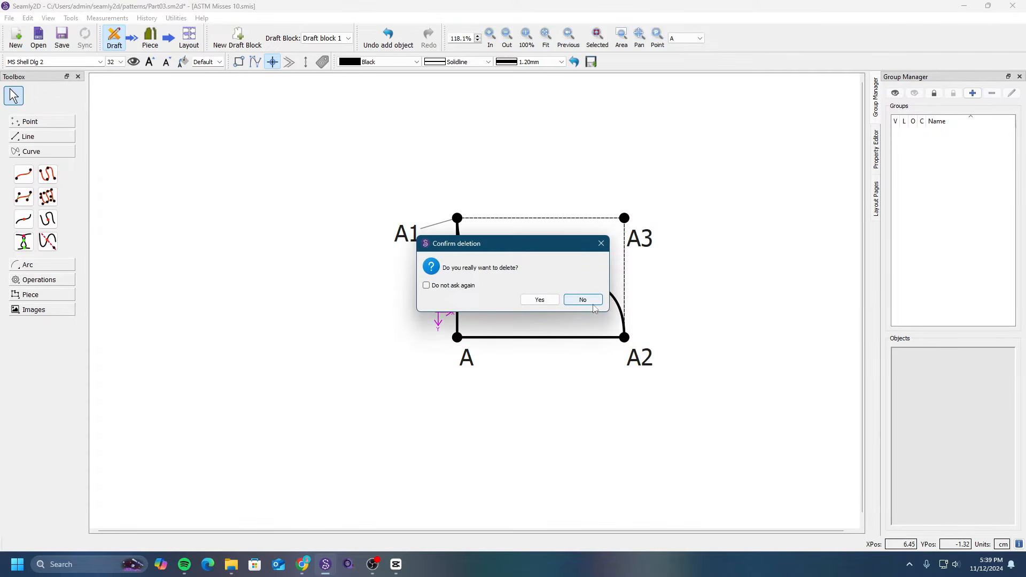
left_click(599, 300)
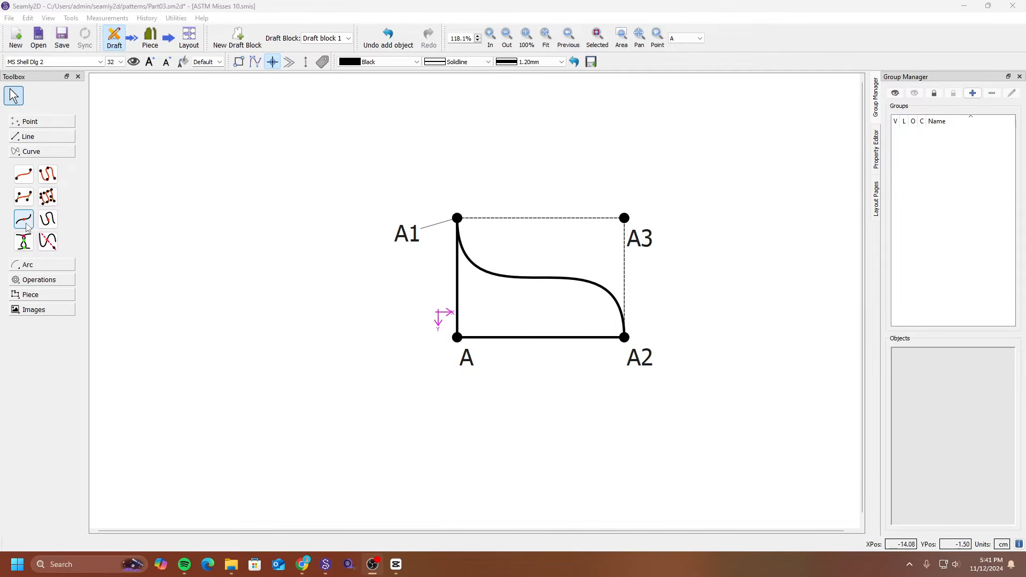
Place point A4 on the A1–A2 curve, 2 cm forward from the start point.
left_click(26, 226)
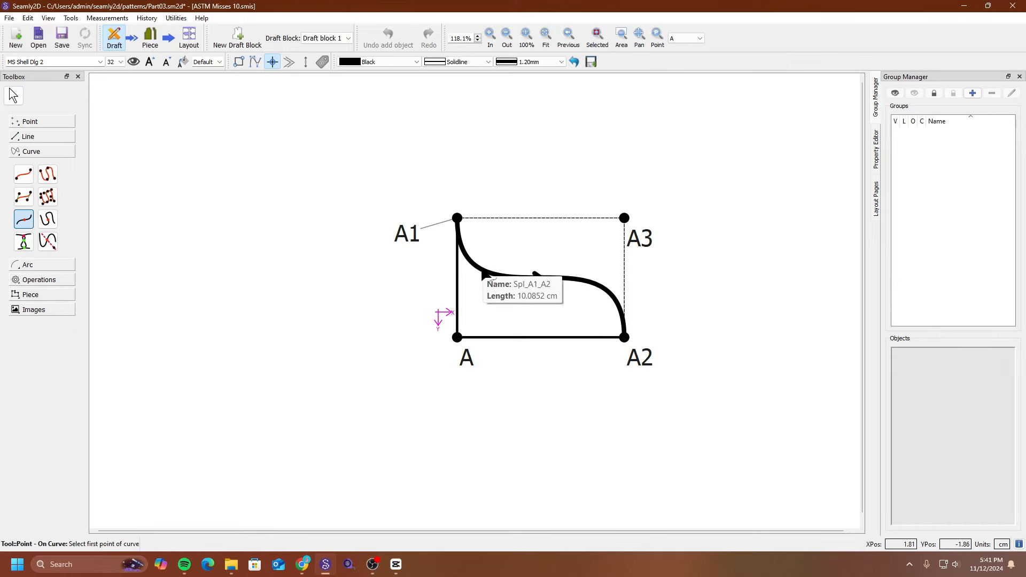
left_click(571, 282)
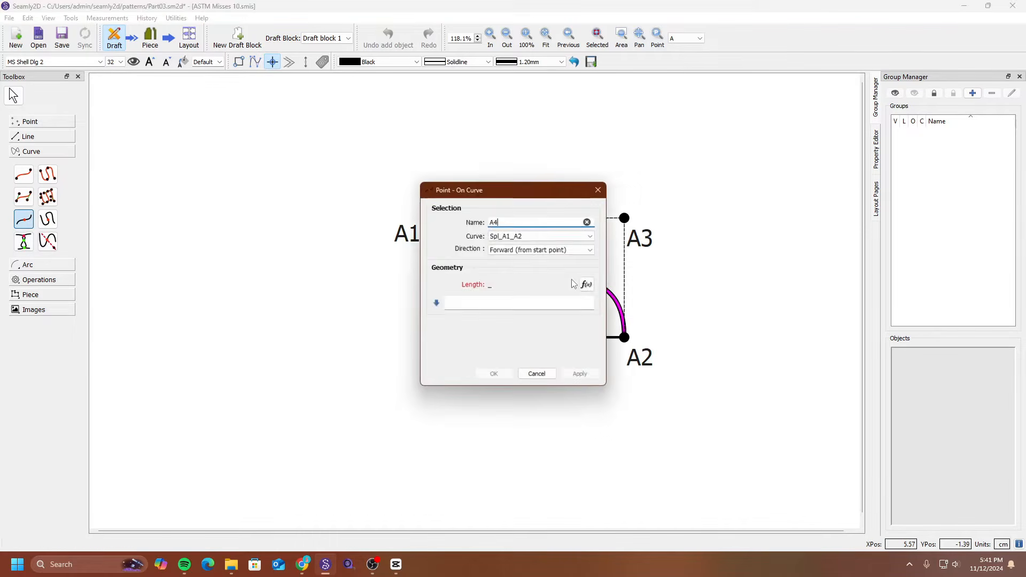
mouse_move(546, 204)
left_mouse_down()
mouse_move(492, 188)
mouse_move(329, 210)
left_mouse_up()
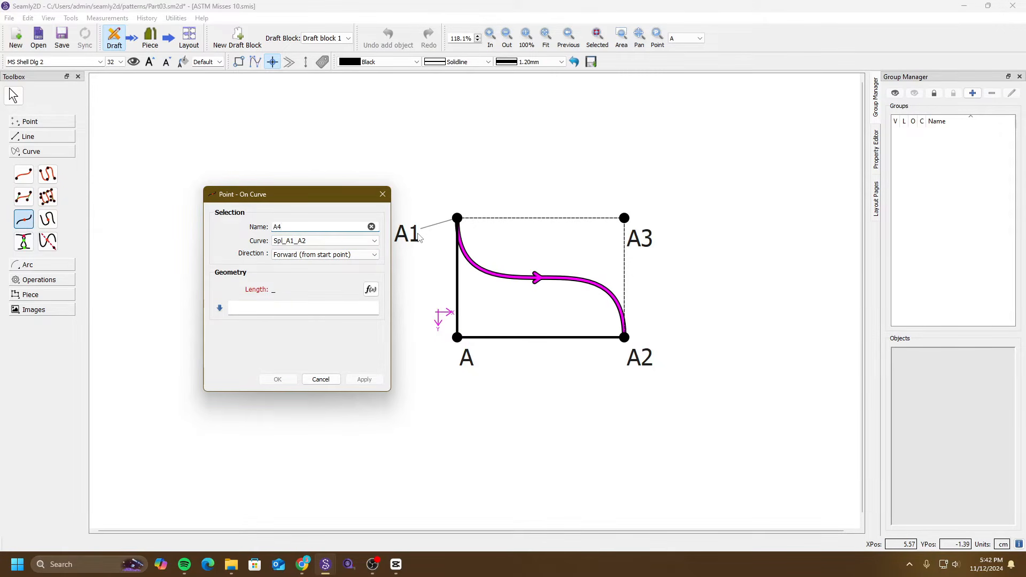
left_click(375, 255)
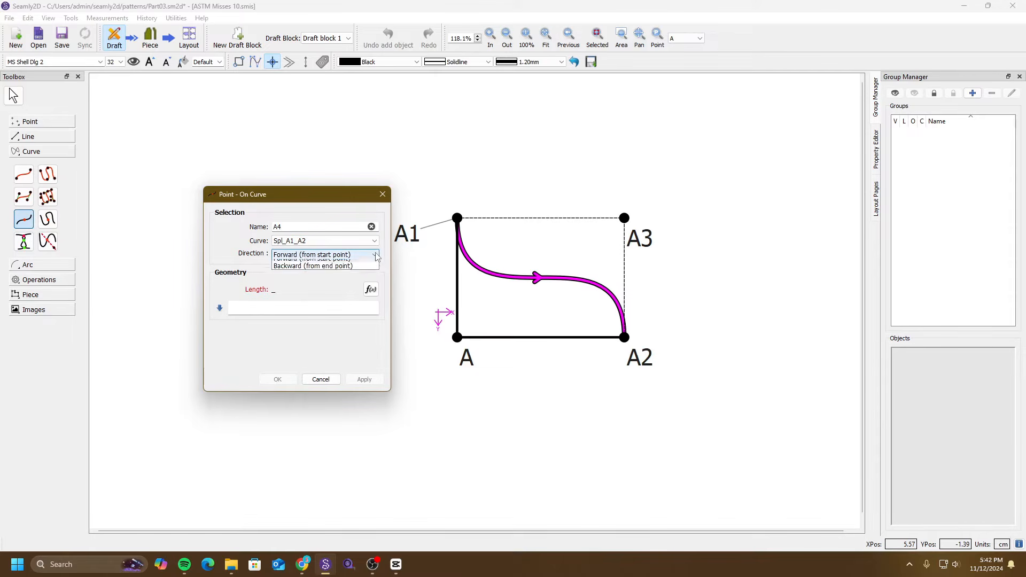
left_click(321, 262)
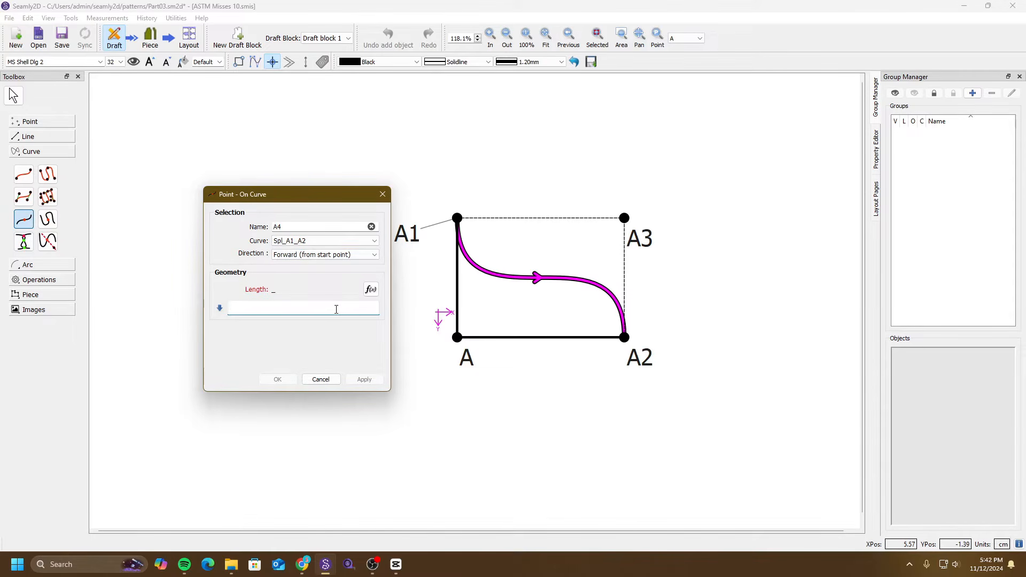
left_click(364, 379)
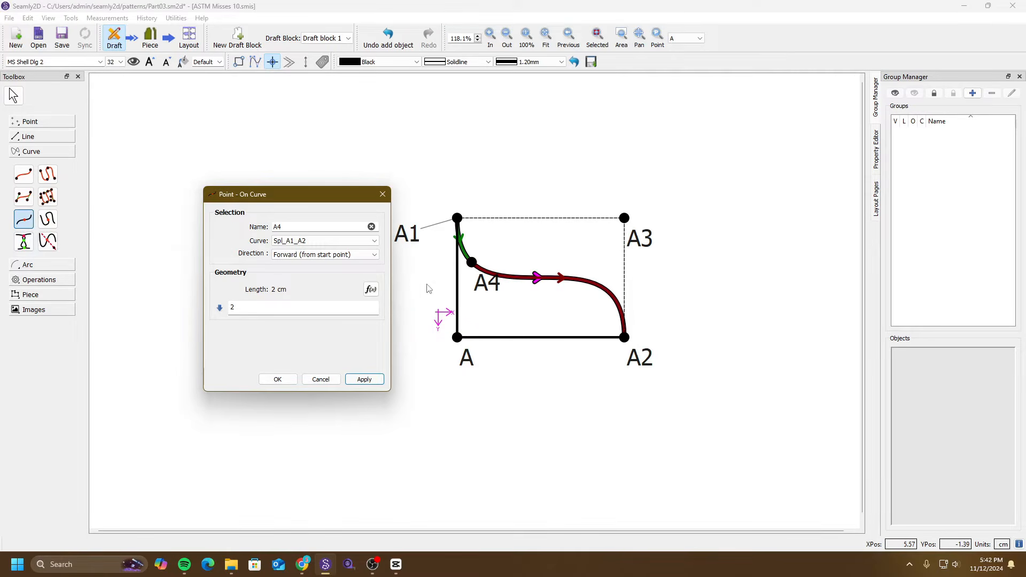
Set point A4's length formula to half the curve length, Spl_A1_A2/2, and accept the point.
left_click(371, 289)
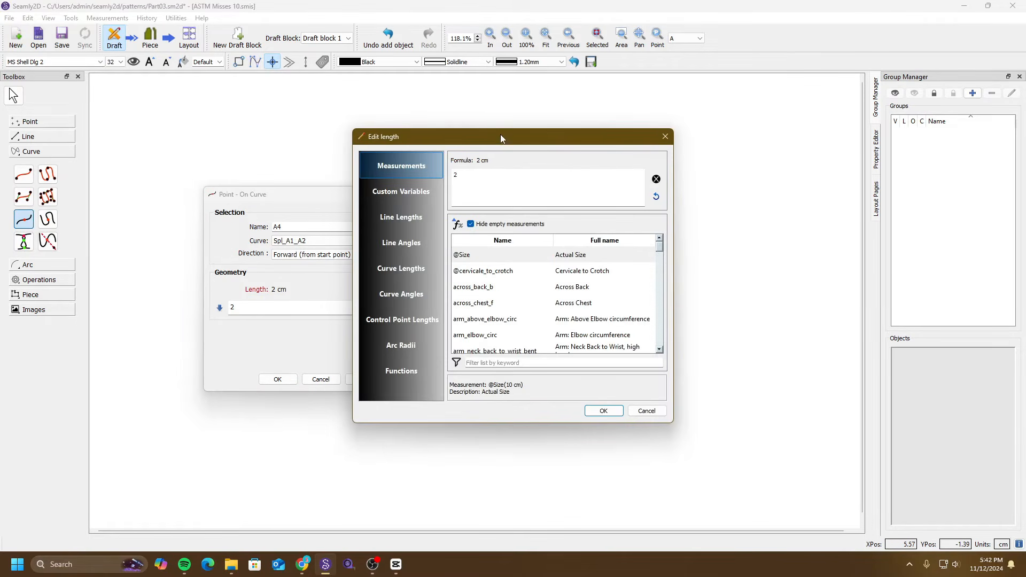
left_click_drag(501, 136, 673, 146)
left_click(574, 275)
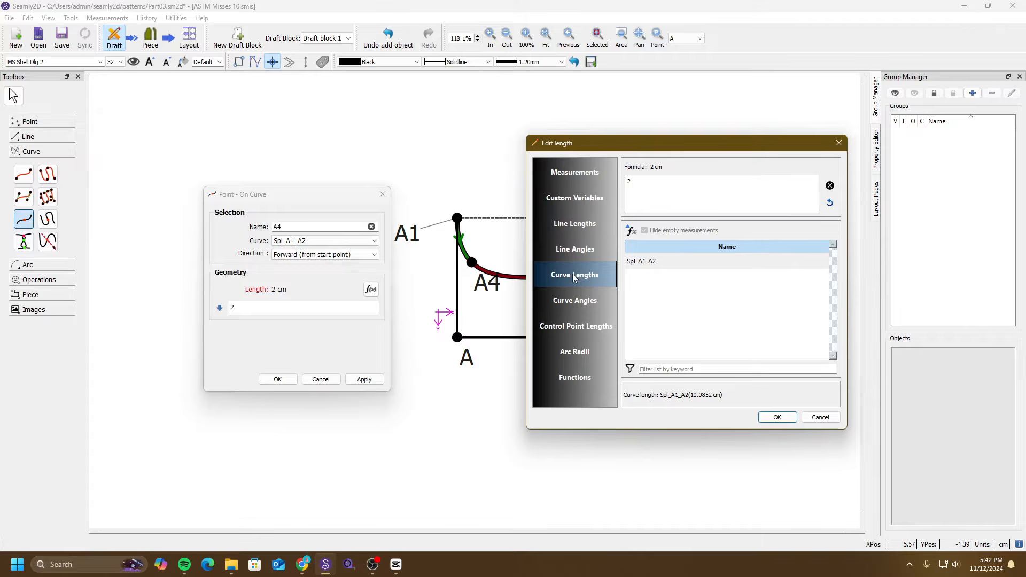
double_click(662, 262)
left_click(628, 181)
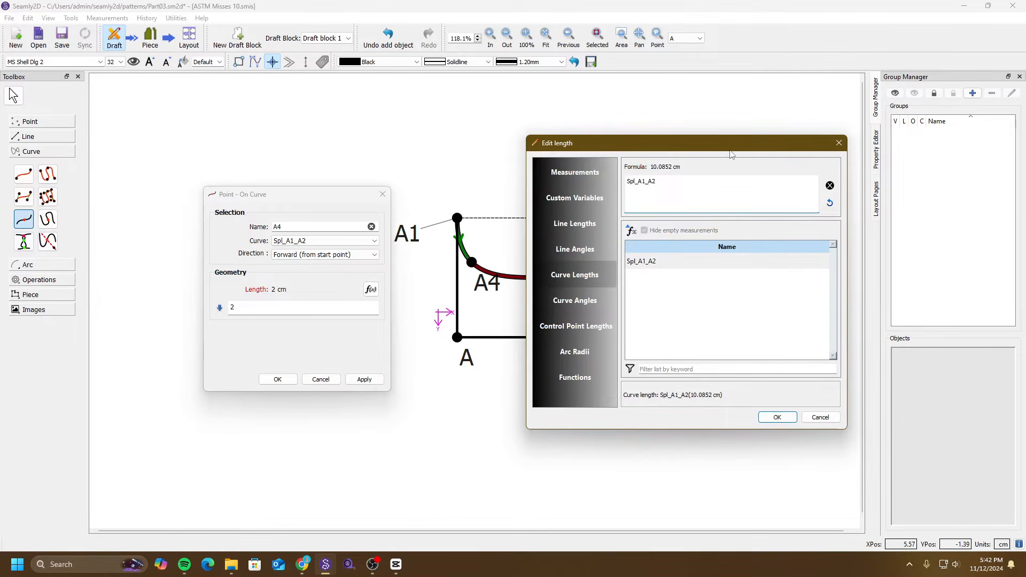
left_click(788, 416)
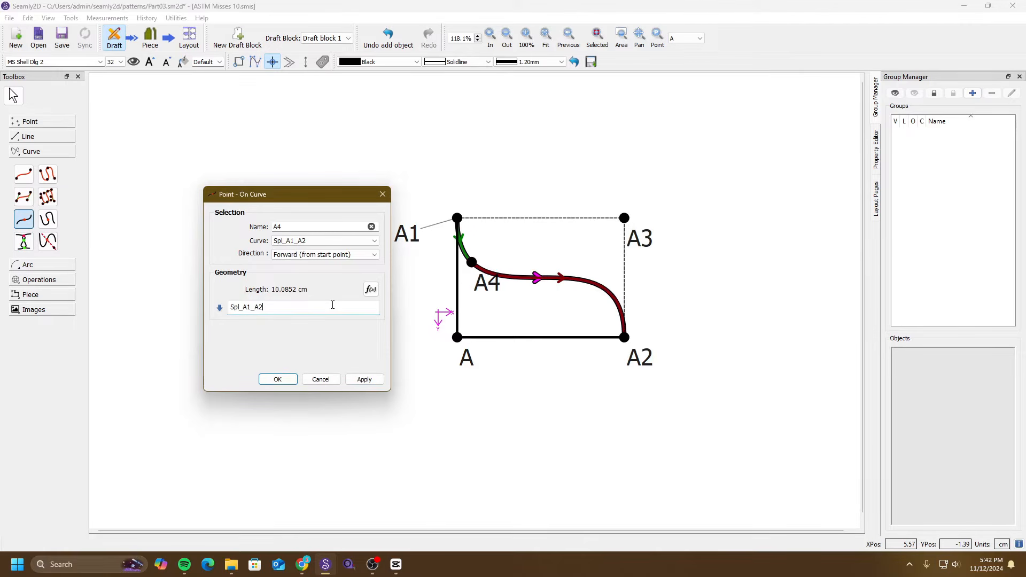
type("/2")
left_click(383, 380)
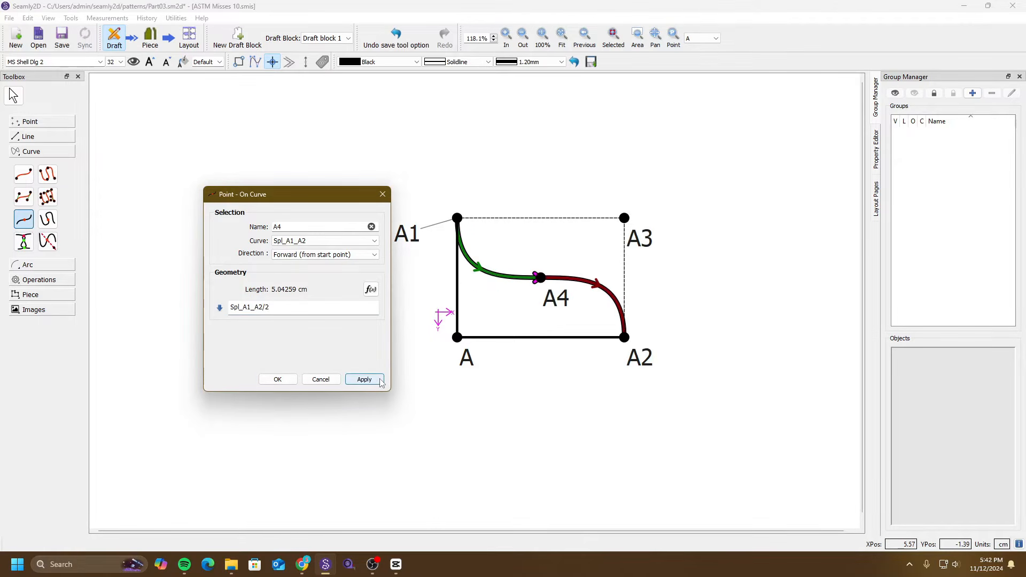
left_click(277, 379)
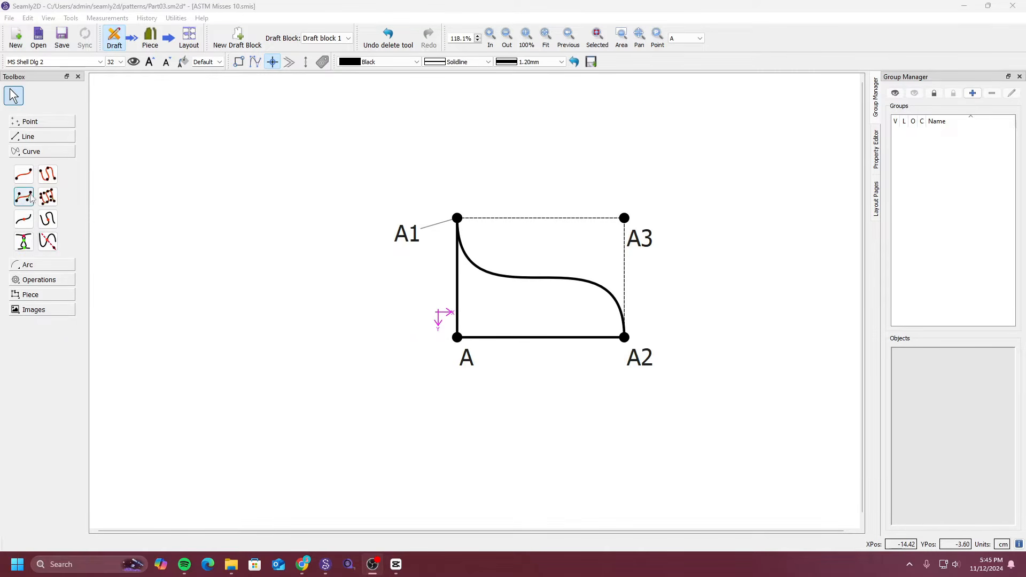
Draw an interactive curve from point A to point A3.
left_click(23, 174)
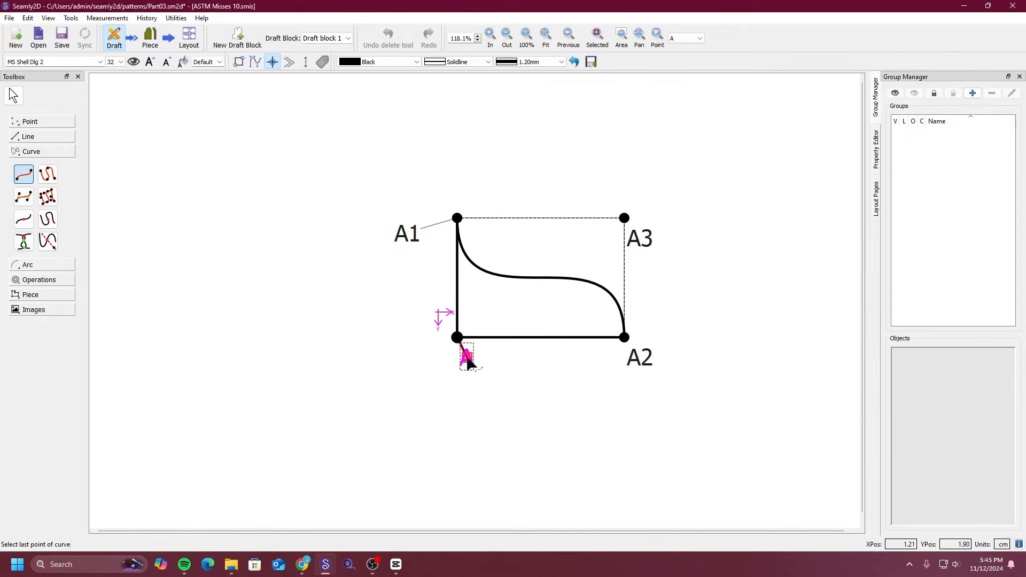
left_click(459, 341)
left_click(625, 227)
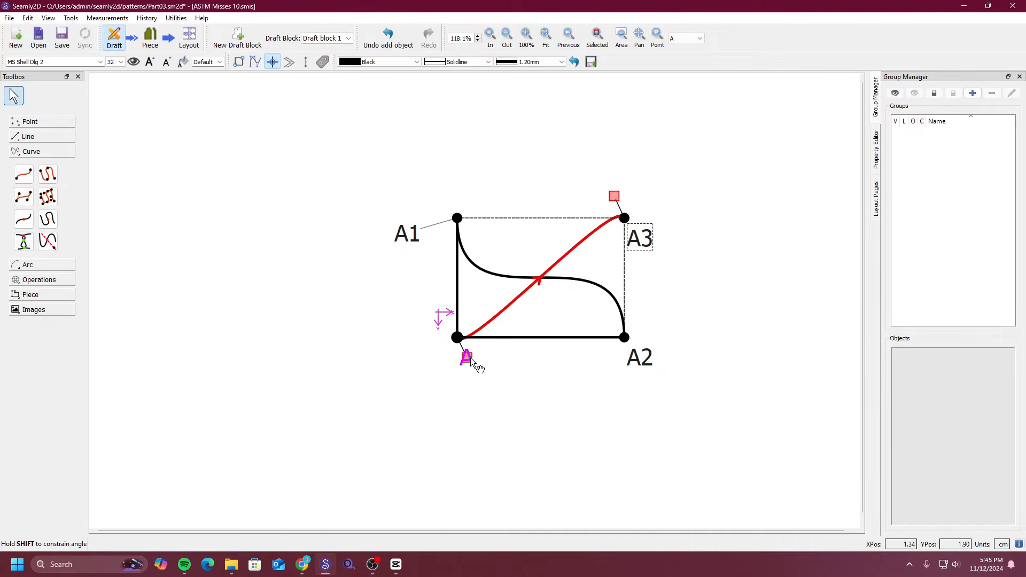
Move label A away from the curve handle and reshape the A–A3 curve into an S by pulling both handles inside the rectangle.
left_click_drag(470, 357, 382, 348)
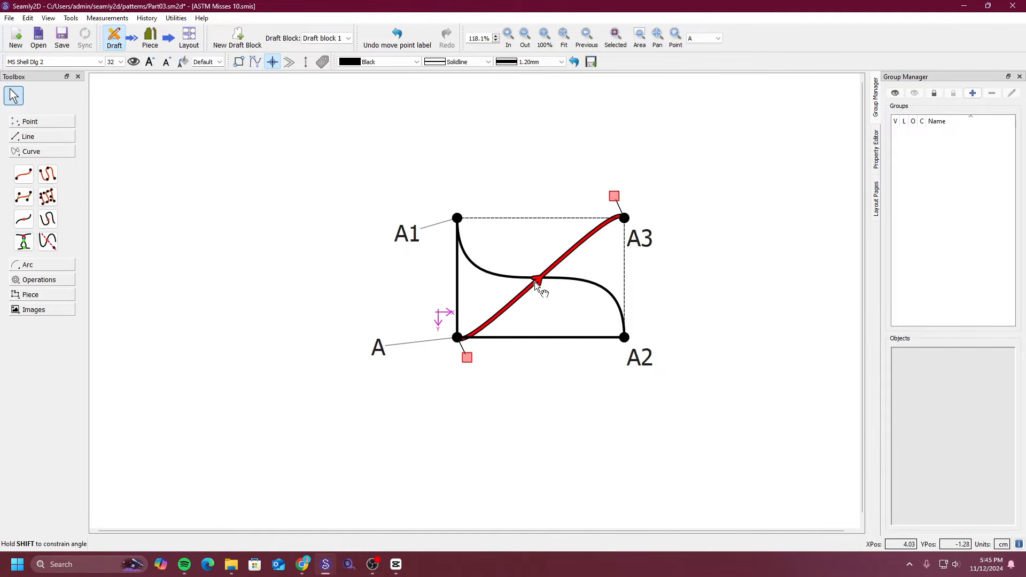
left_click_drag(467, 358, 581, 320)
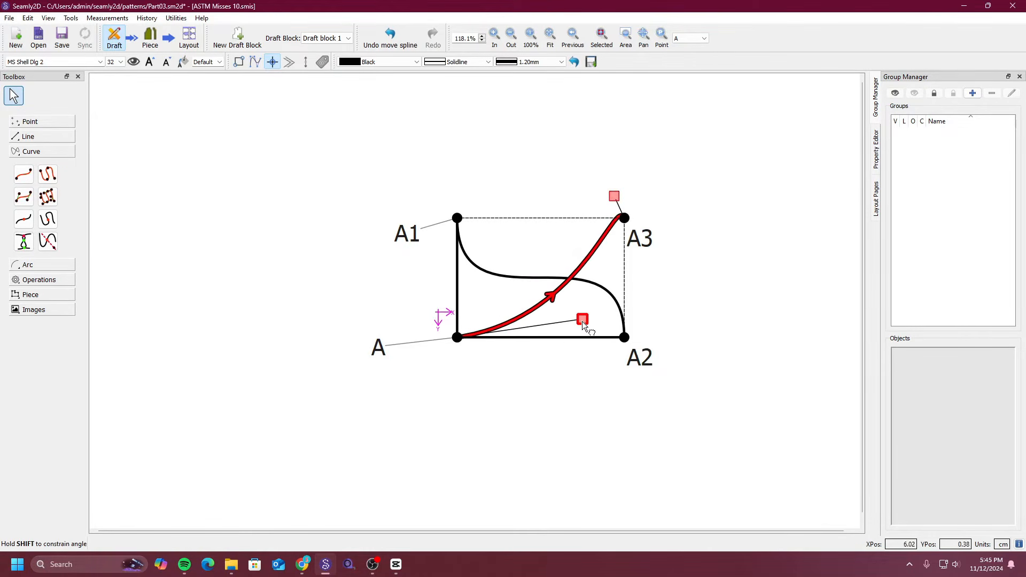
left_click_drag(610, 201, 520, 286)
left_click(721, 284)
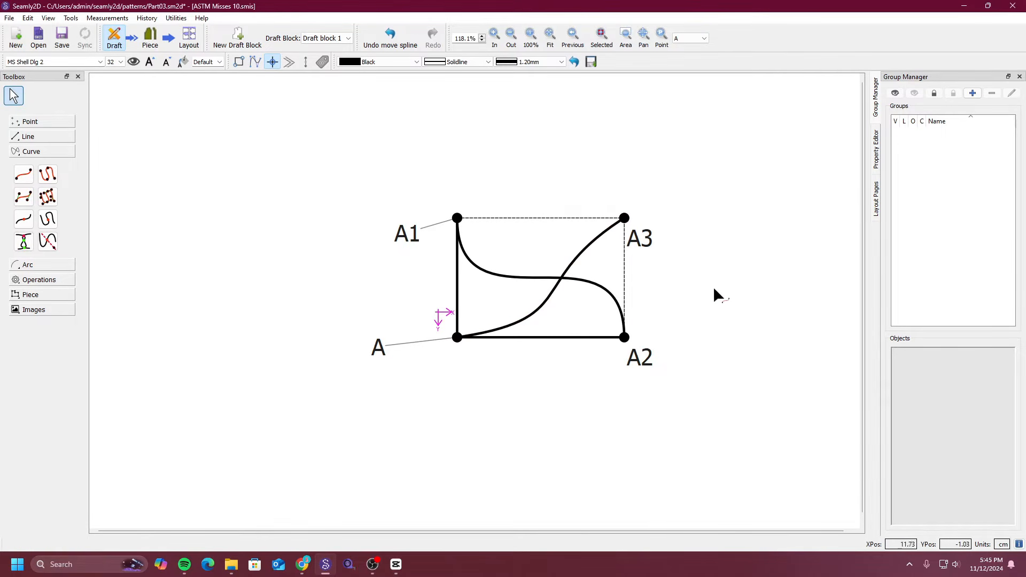
Create an intersection point between the A1–A2 curve and the A–A3 curve.
left_click(23, 242)
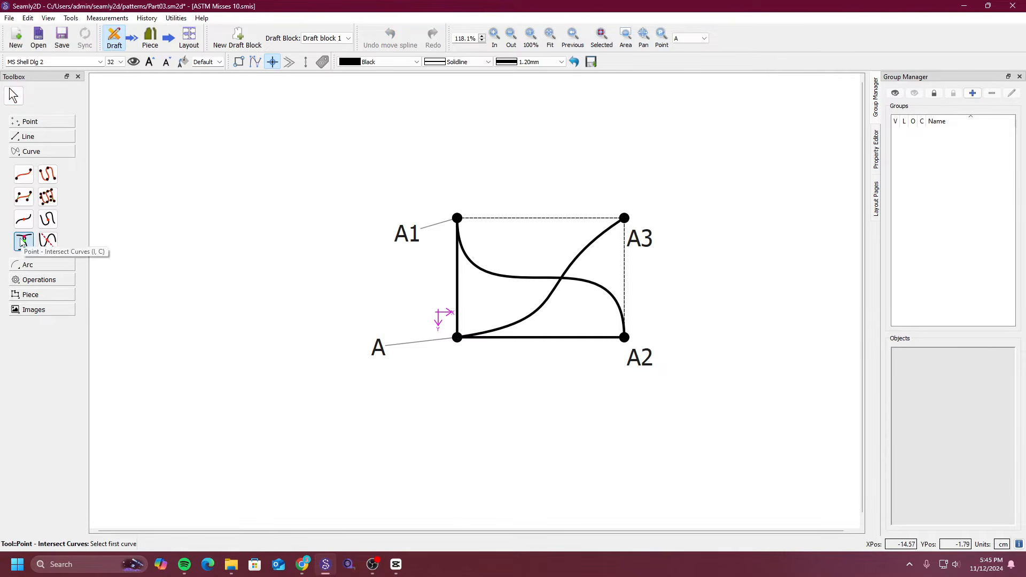
left_click(539, 277)
left_click(584, 252)
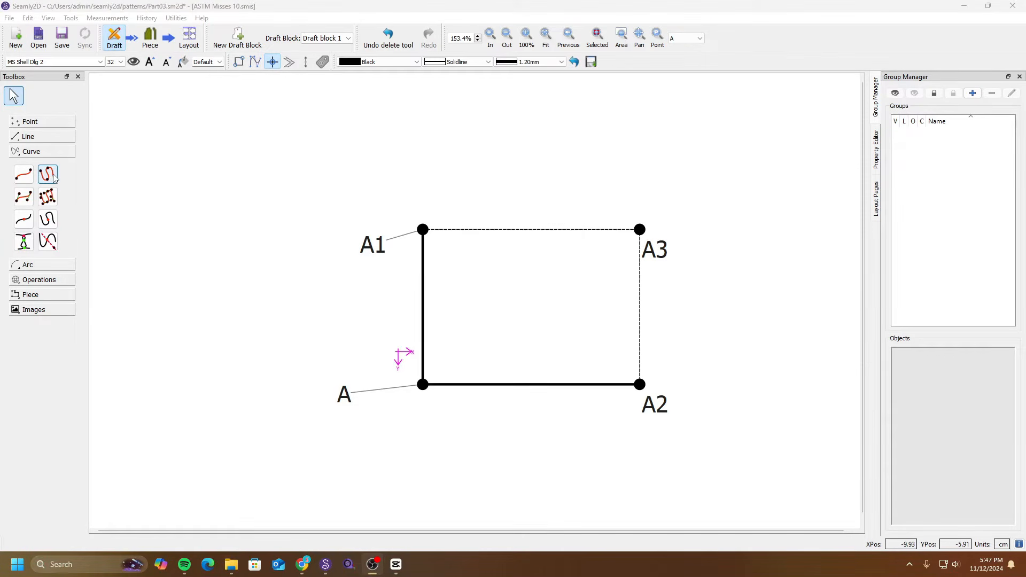
Draw an interactive spline through points A, A1, A3 and A2.
left_click(52, 176)
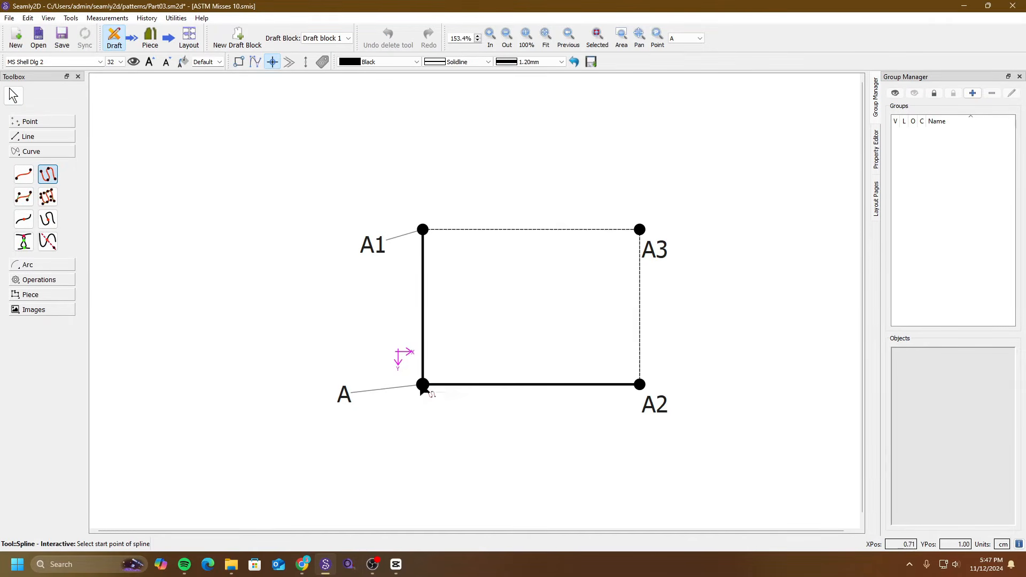
left_click(422, 386)
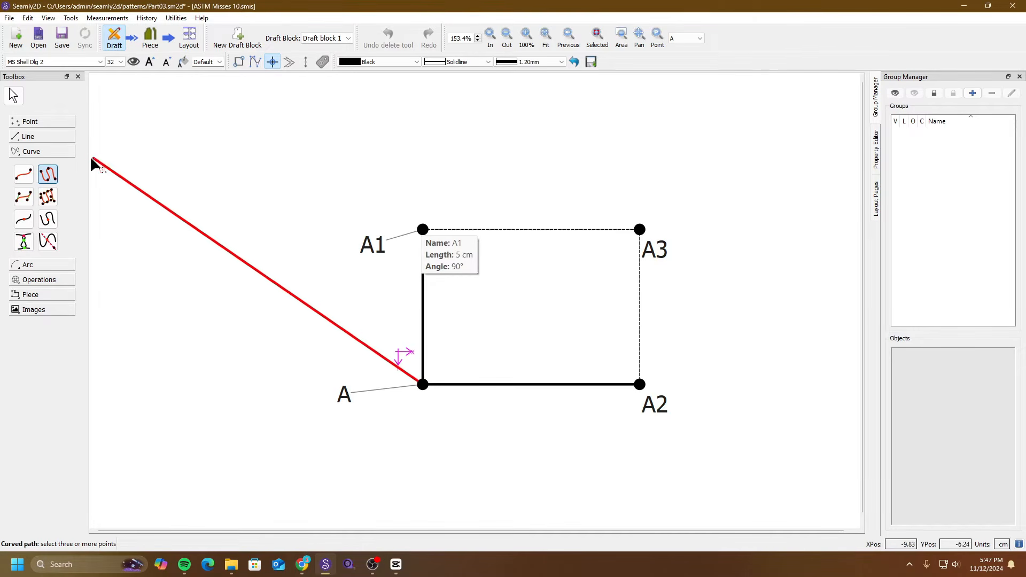
left_click(422, 230)
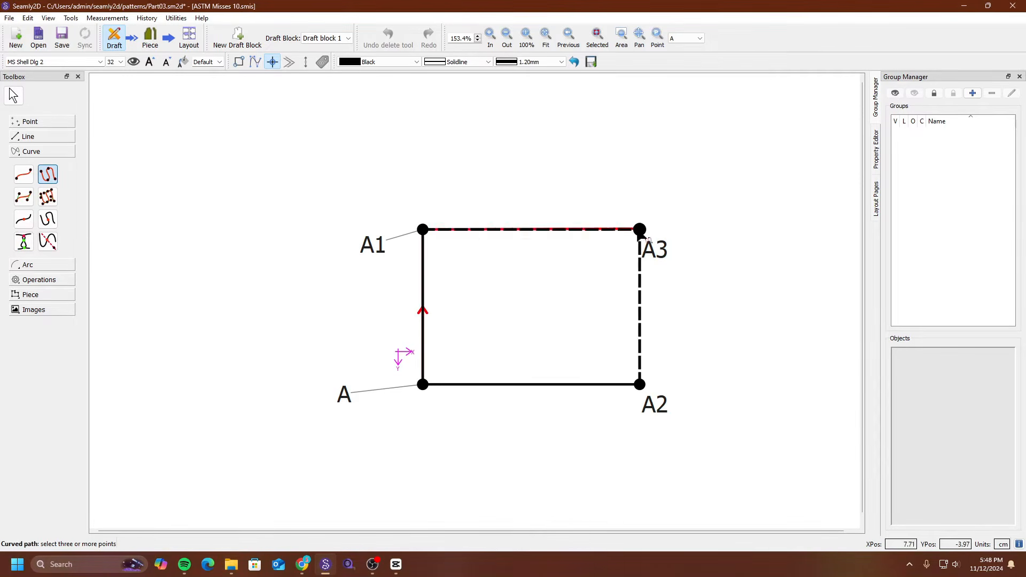
left_click(639, 230)
left_click(641, 385)
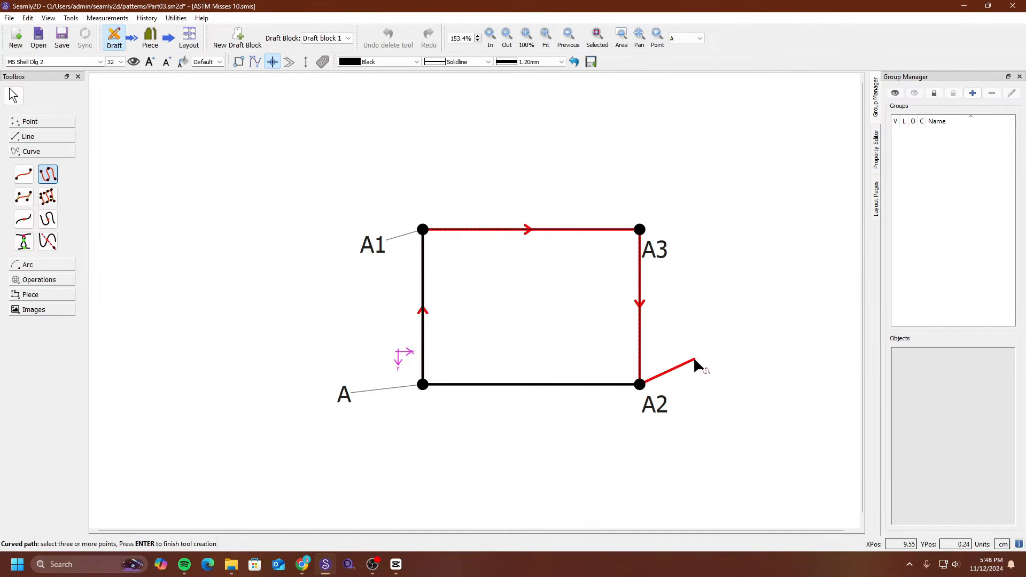
key("Return")
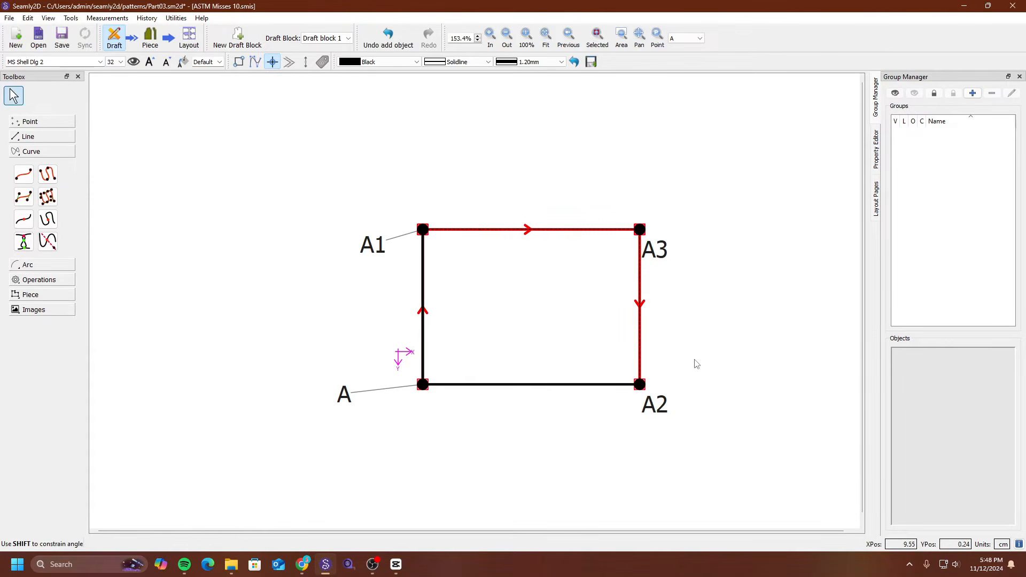
Reshape the interactive spline by bowing its A–A1, A1–A3 and A3–A2 segments outward from the rectangle.
left_click_drag(422, 314, 300, 311)
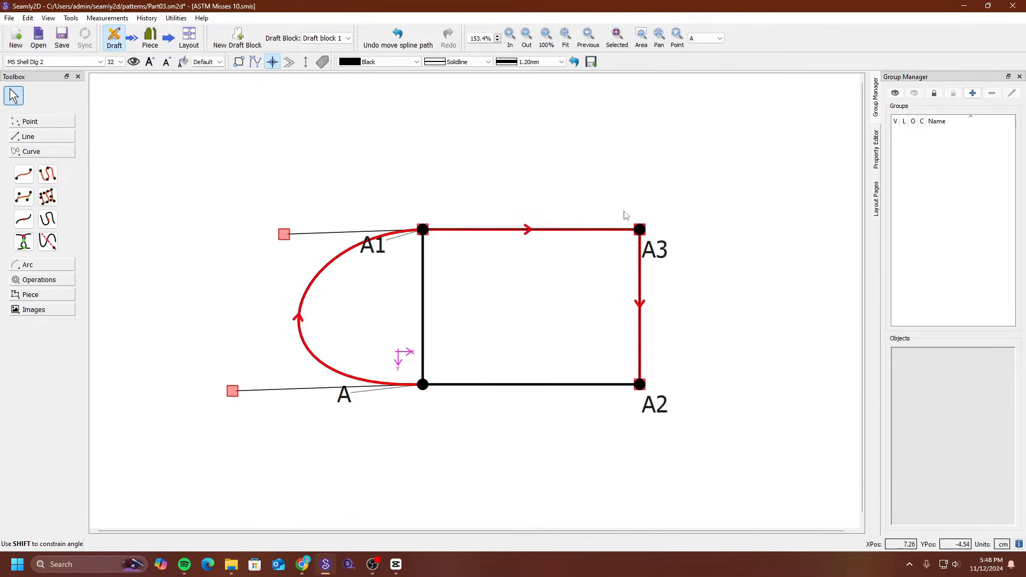
left_click(527, 229)
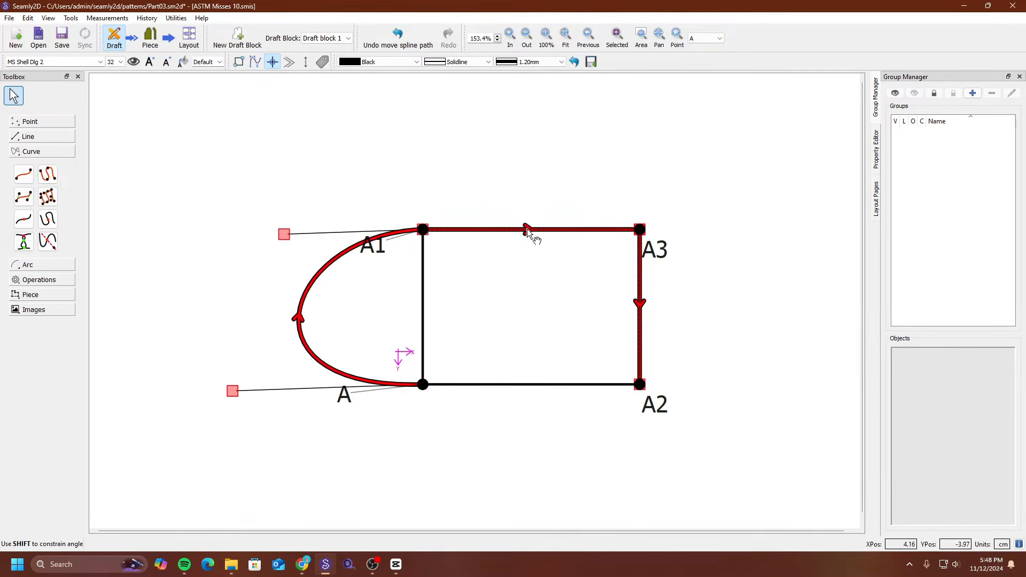
scroll(527, 228, "up", 4)
scroll(583, 235, "down", 3)
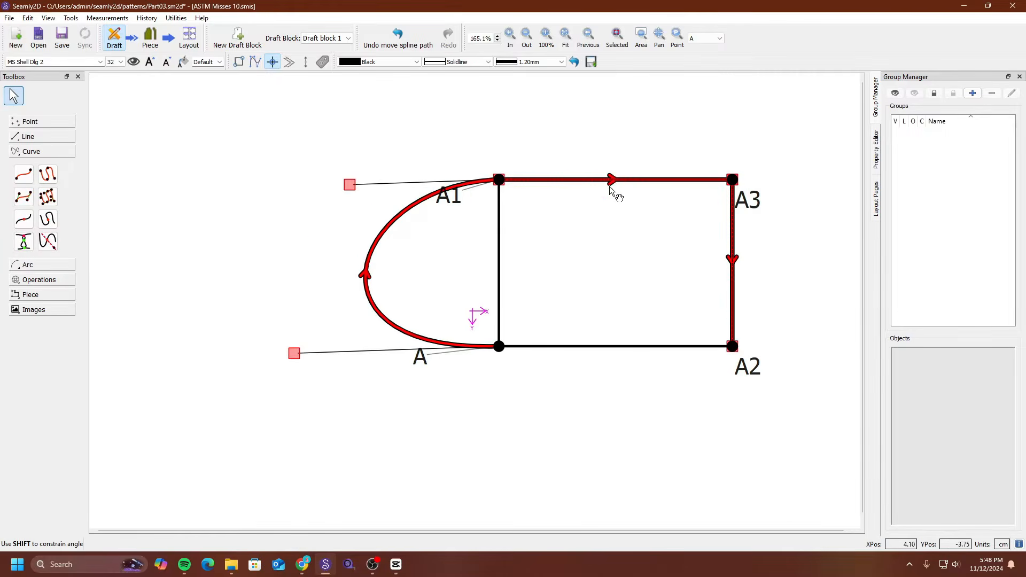
left_click_drag(612, 182, 641, 124)
left_click_drag(734, 258, 777, 287)
left_click_drag(800, 231, 612, 235)
left_click_drag(451, 140, 476, 120)
Examine the control point lengths and angles at path points A, A1, A3 and A2 in the interactive spline's properties.
right_click(469, 145)
left_click(500, 150)
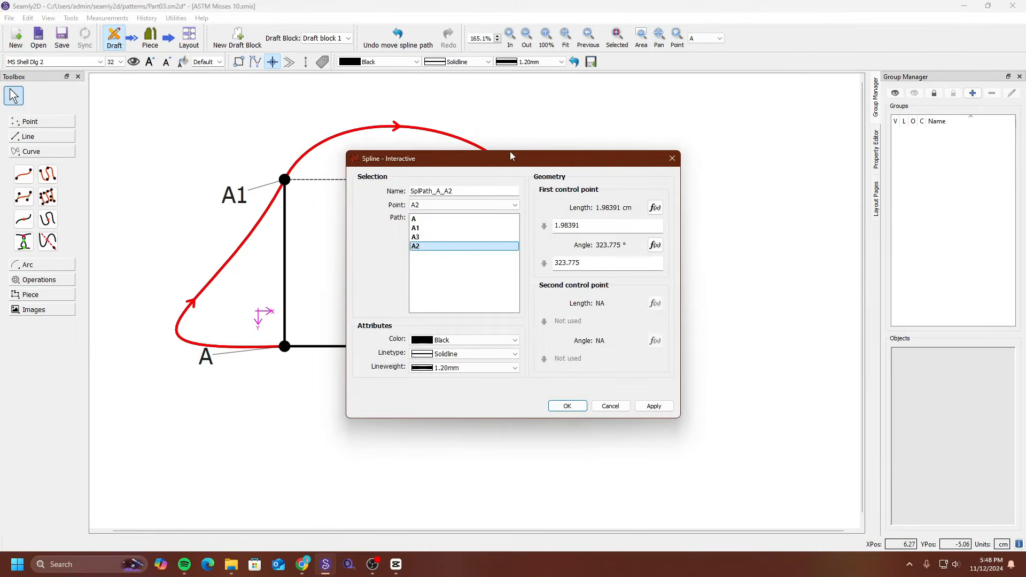
left_click_drag(583, 159, 697, 138)
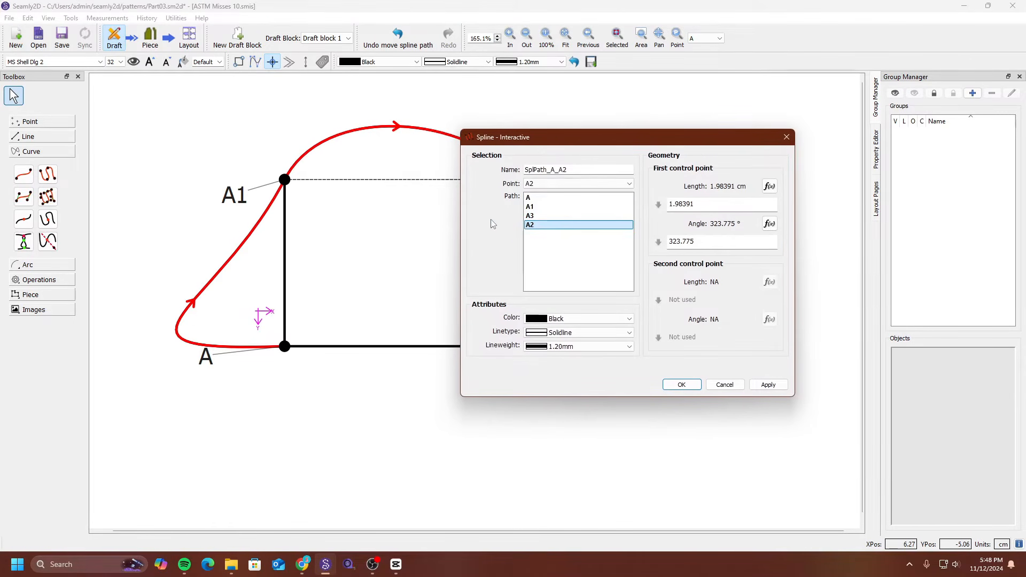
left_click(555, 201)
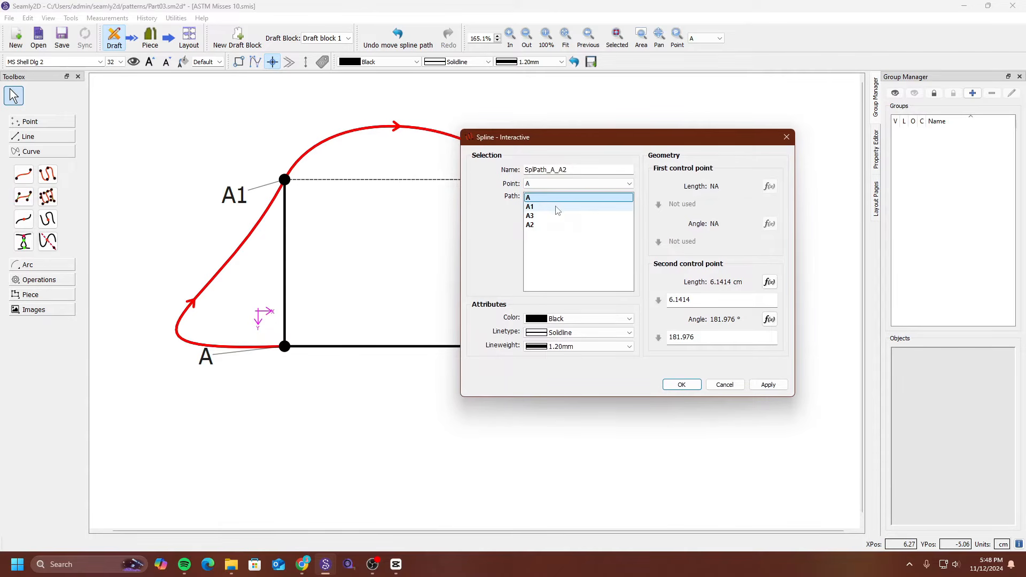
left_click(557, 207)
left_click(558, 216)
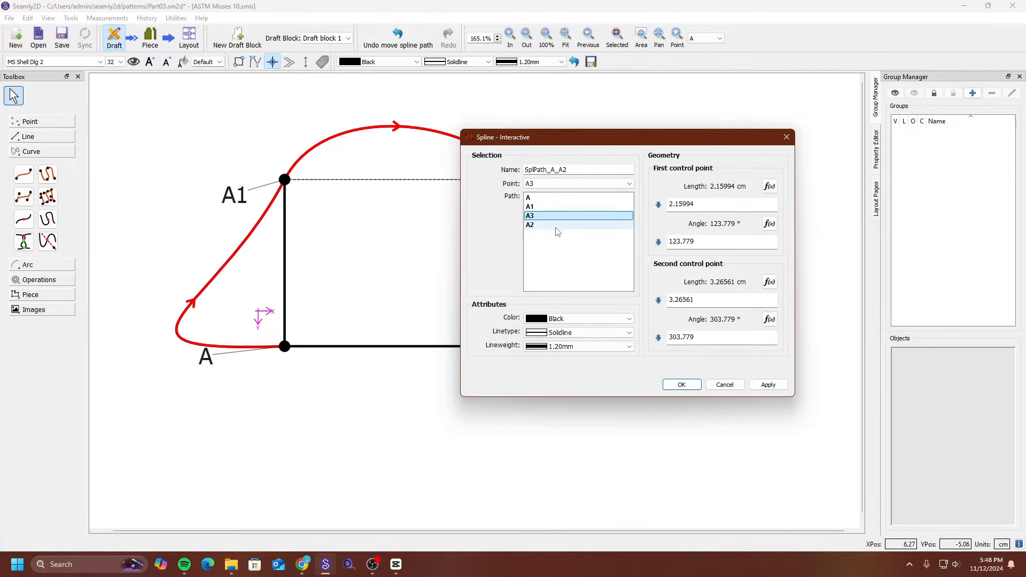
left_click(556, 226)
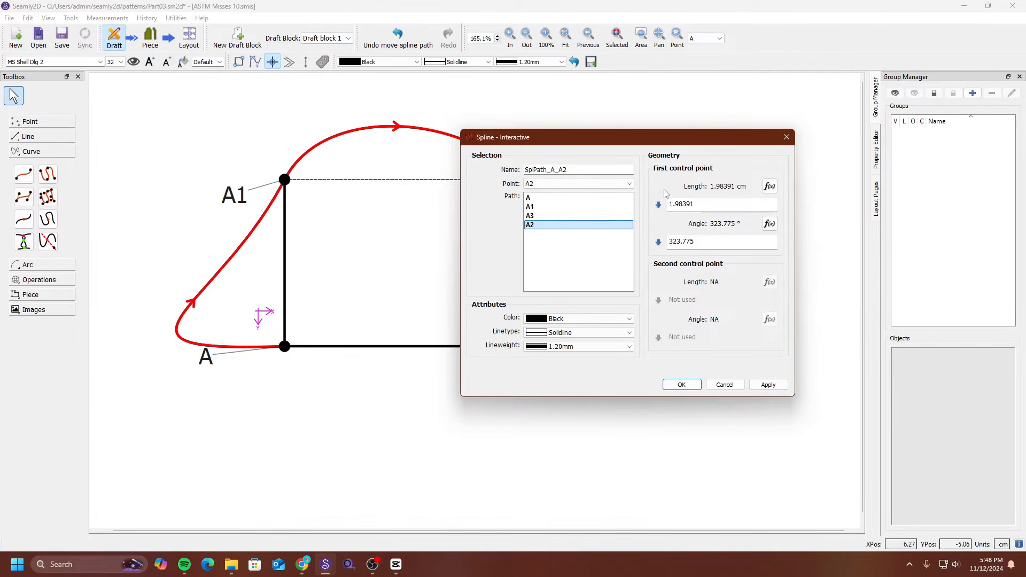
left_click(555, 198)
left_click(556, 207)
left_click(555, 225)
left_click(768, 385)
left_click(683, 385)
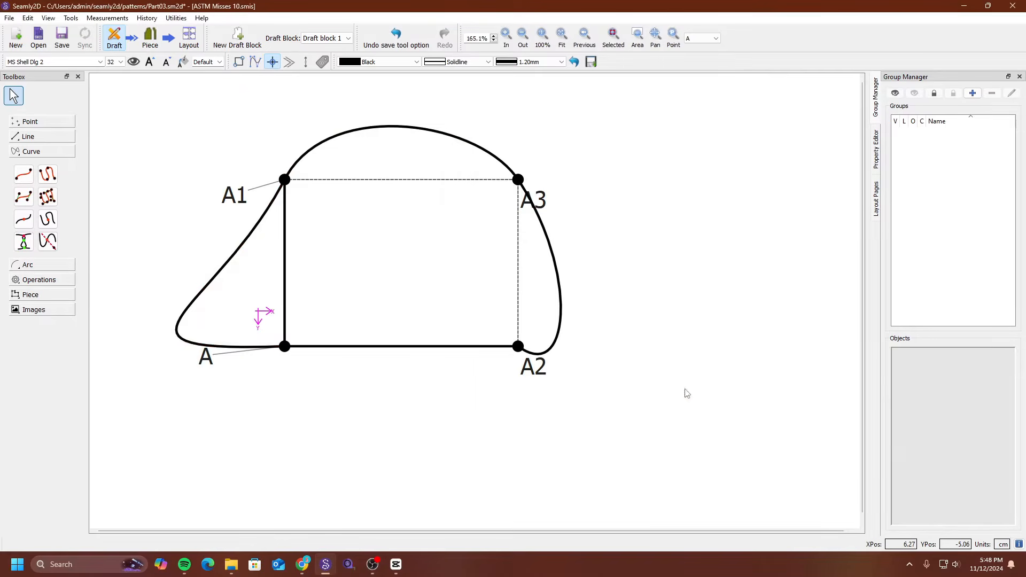
Delete the interactive spline and create a length-and-angle point about 7.14 cm horizontally beyond A2, extending the base line.
key("Delete")
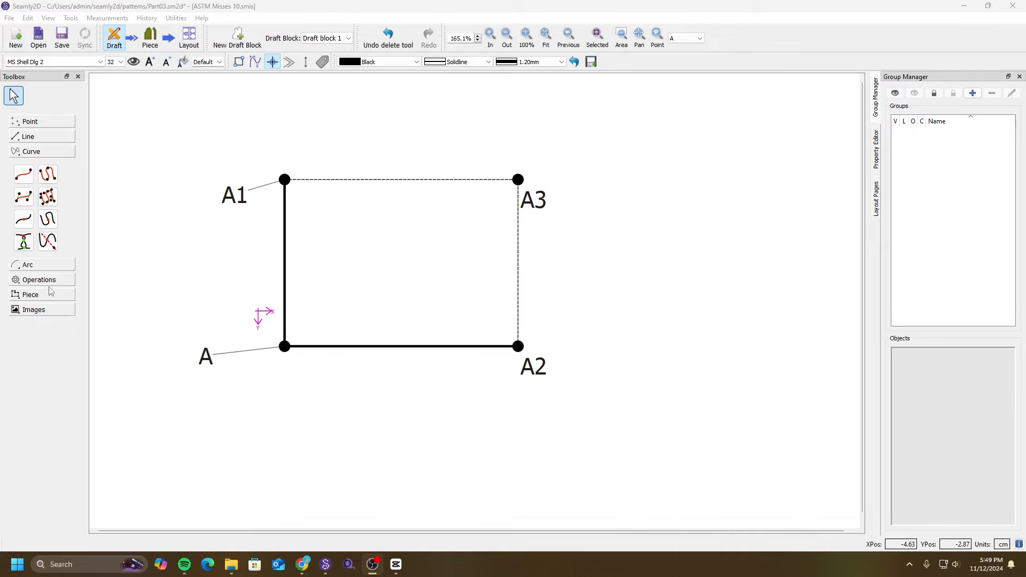
left_click(45, 123)
left_click(23, 144)
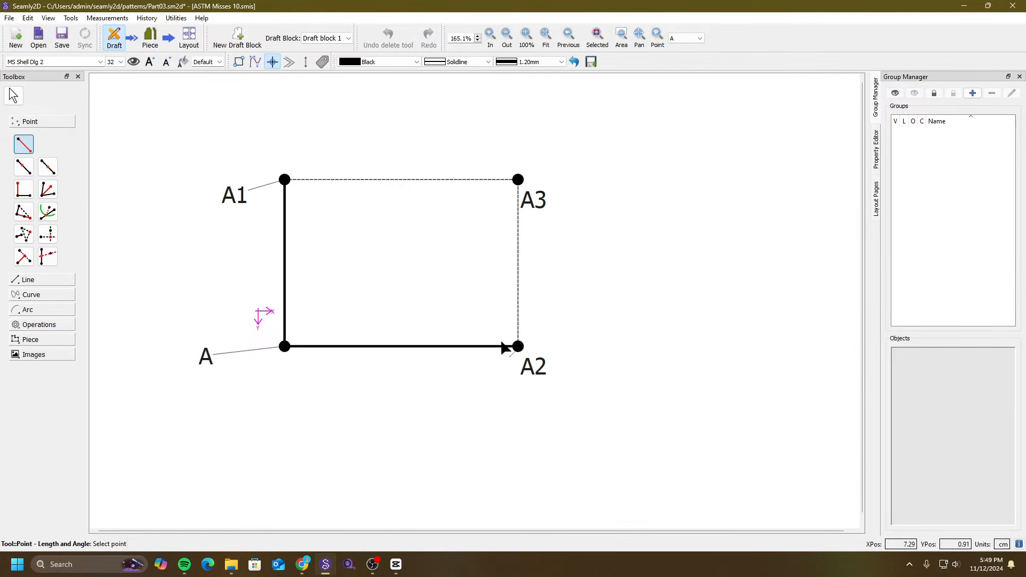
left_click(519, 347)
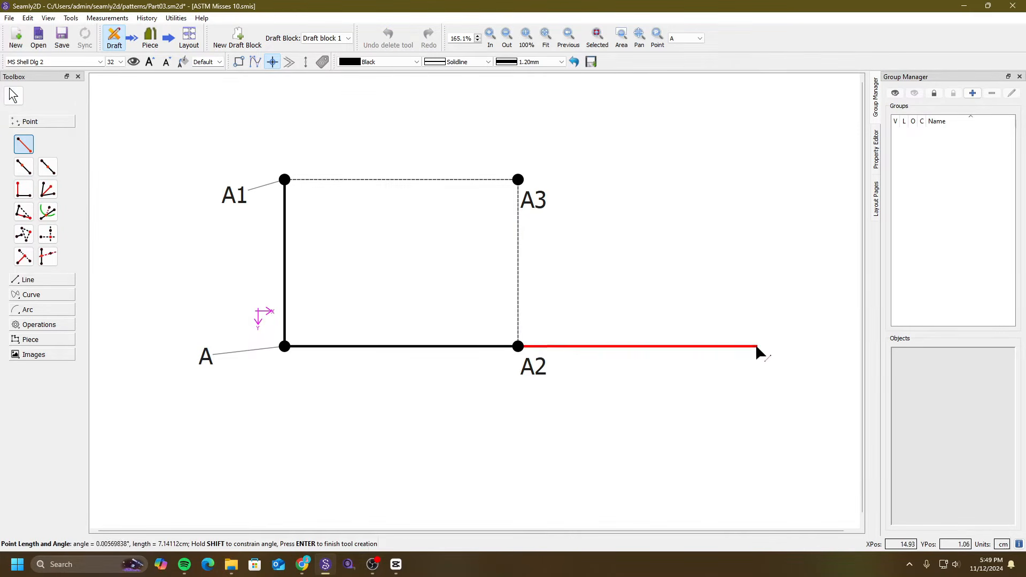
left_click(758, 347)
left_click(580, 402)
left_click(537, 402)
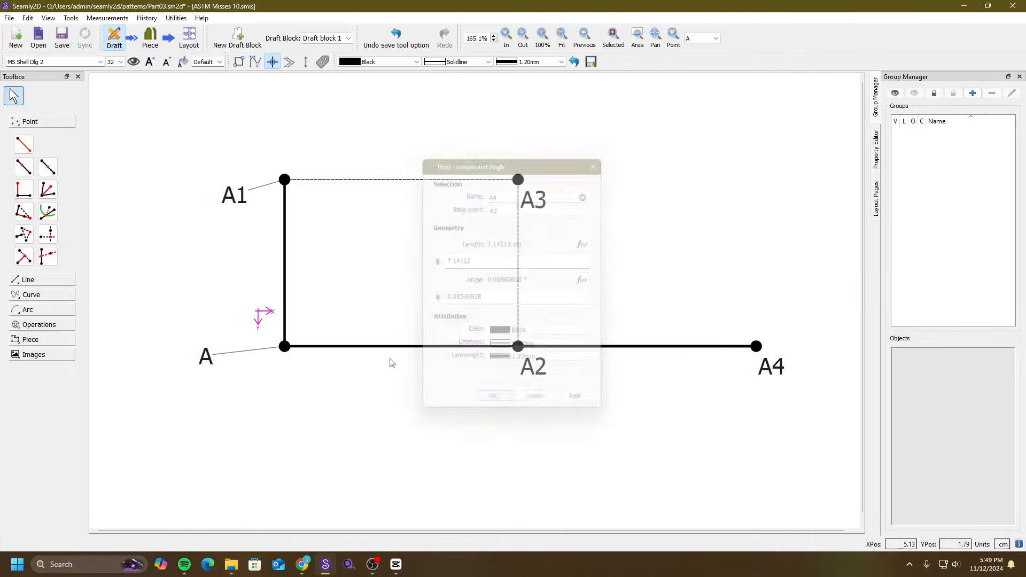
Create an Intersect XY point using A4 for the vertical and A3 for the horizontal position.
left_click(48, 234)
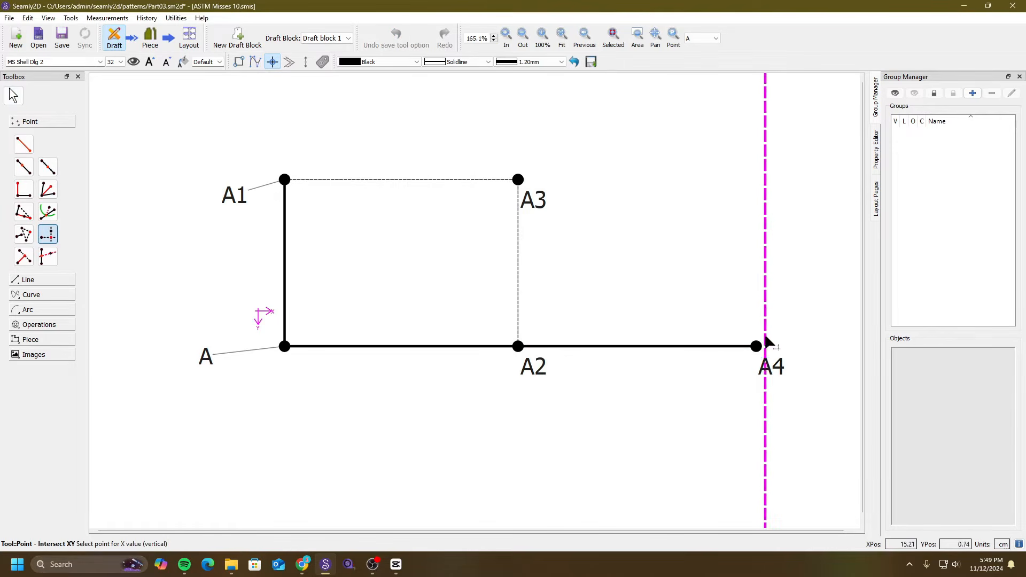
left_click(767, 363)
left_click(534, 201)
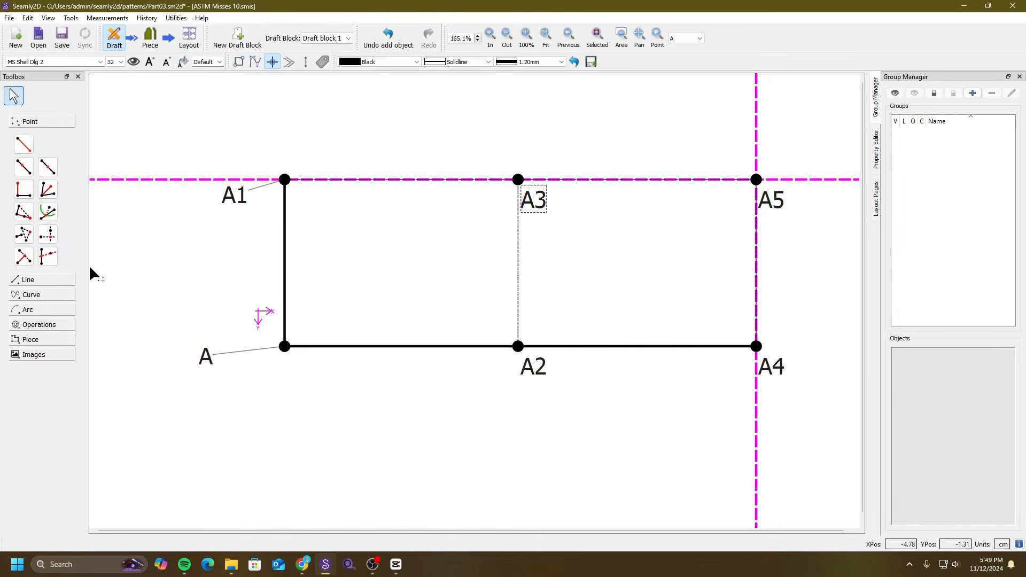
Create a midpoint on the line from A2 to A3 using CurrentLength/2.
left_click(48, 167)
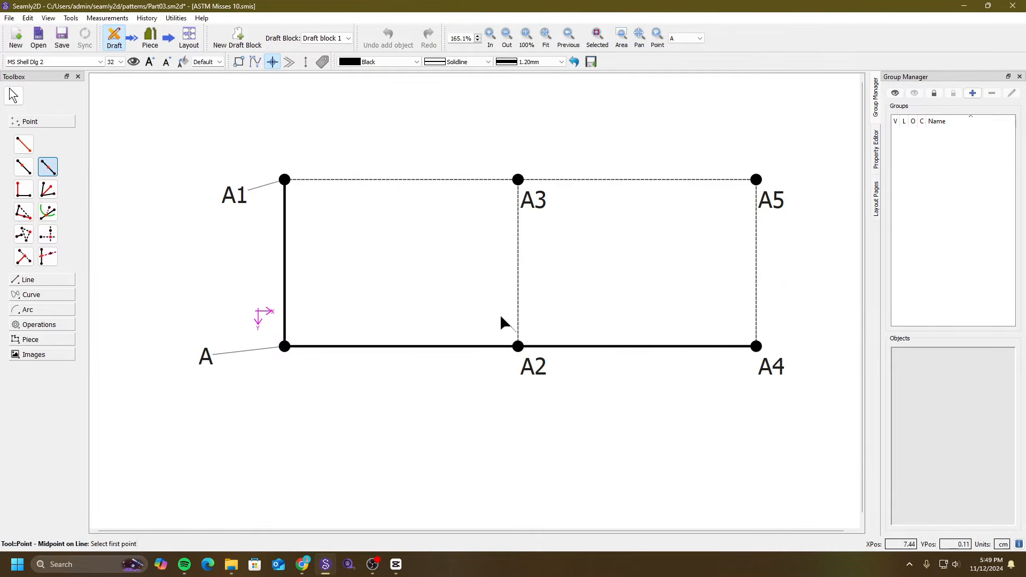
left_click(537, 372)
left_click(544, 199)
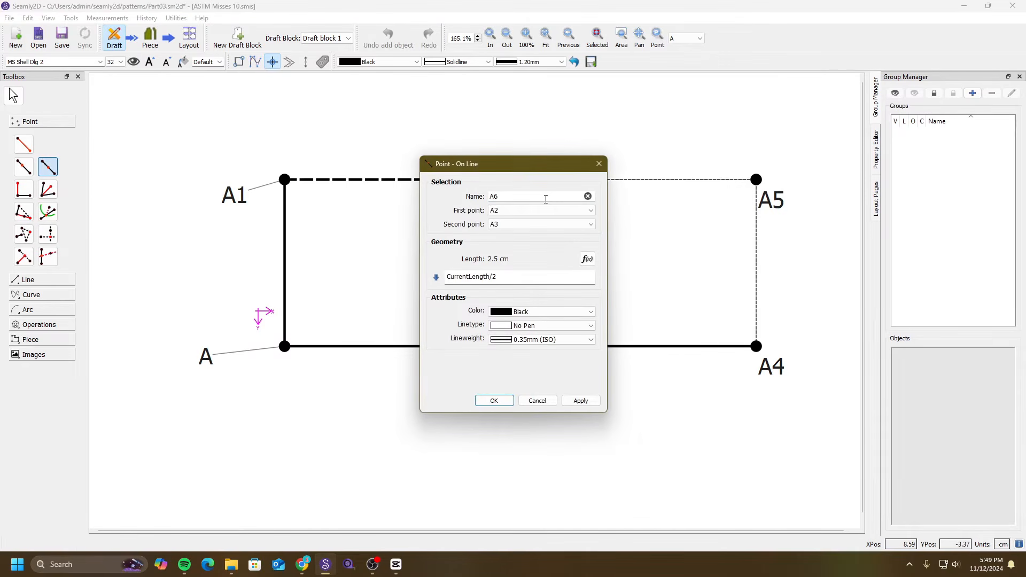
left_click(581, 401)
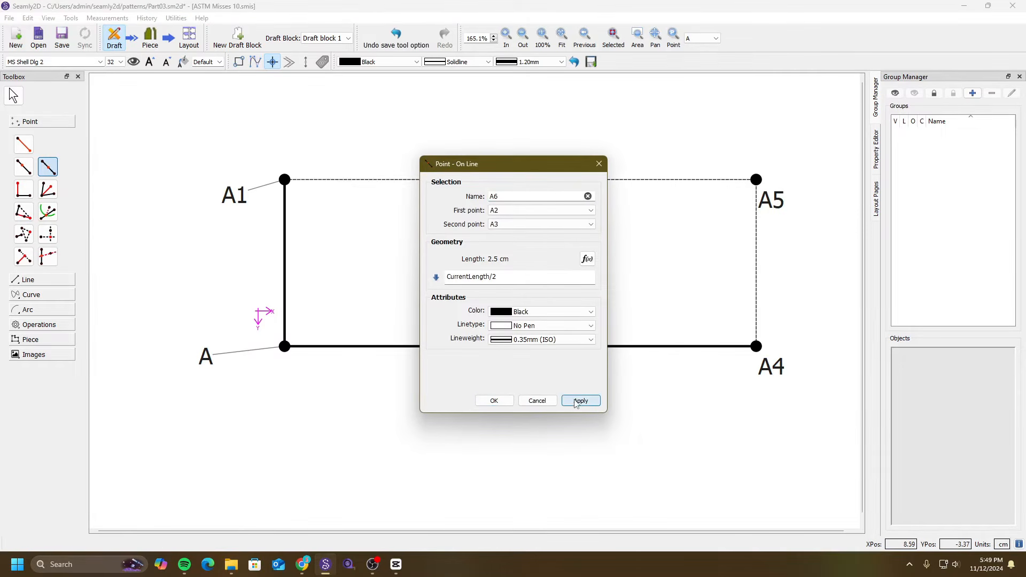
left_click(494, 402)
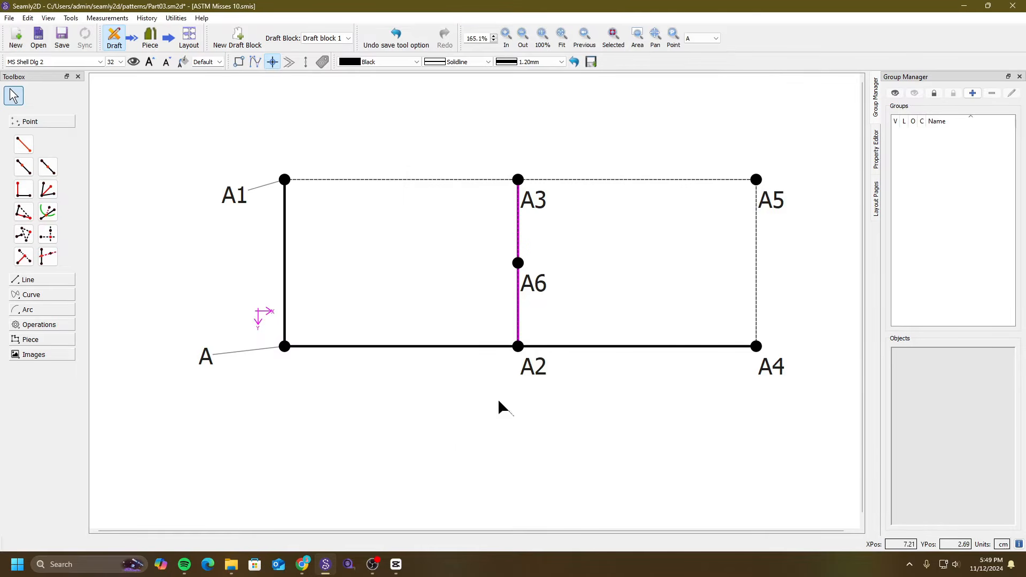
Draw a fixed spline through points A, A1, A3, A5, A6, A2 and A4.
left_click(58, 295)
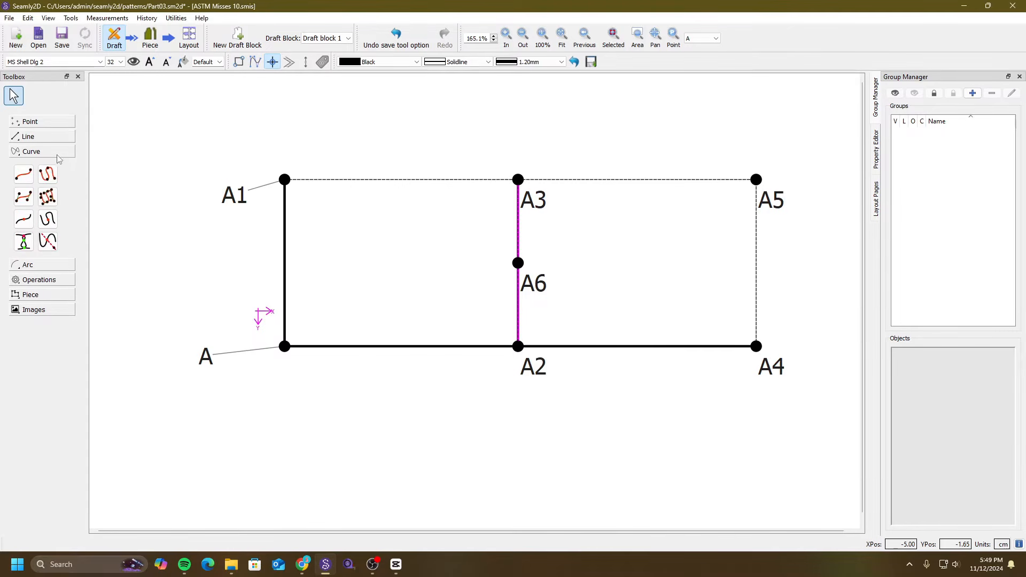
left_click(48, 197)
left_click(207, 357)
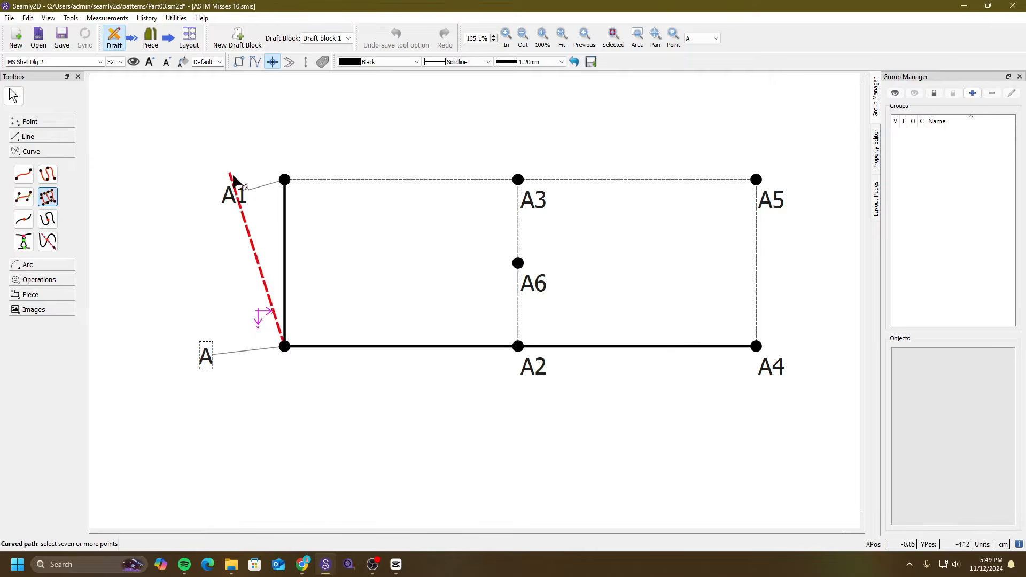
left_click(285, 180)
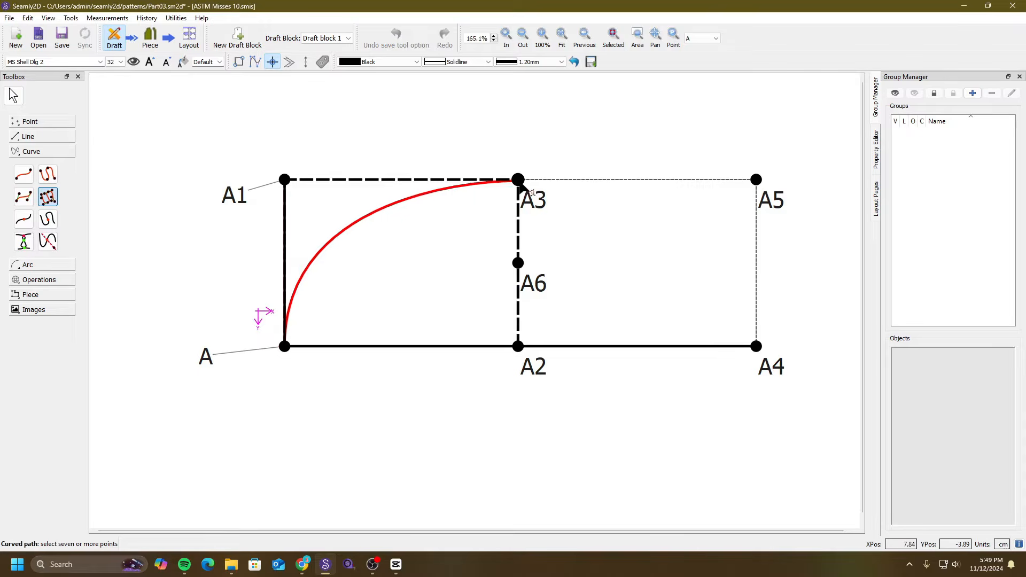
left_click(518, 180)
left_click(775, 202)
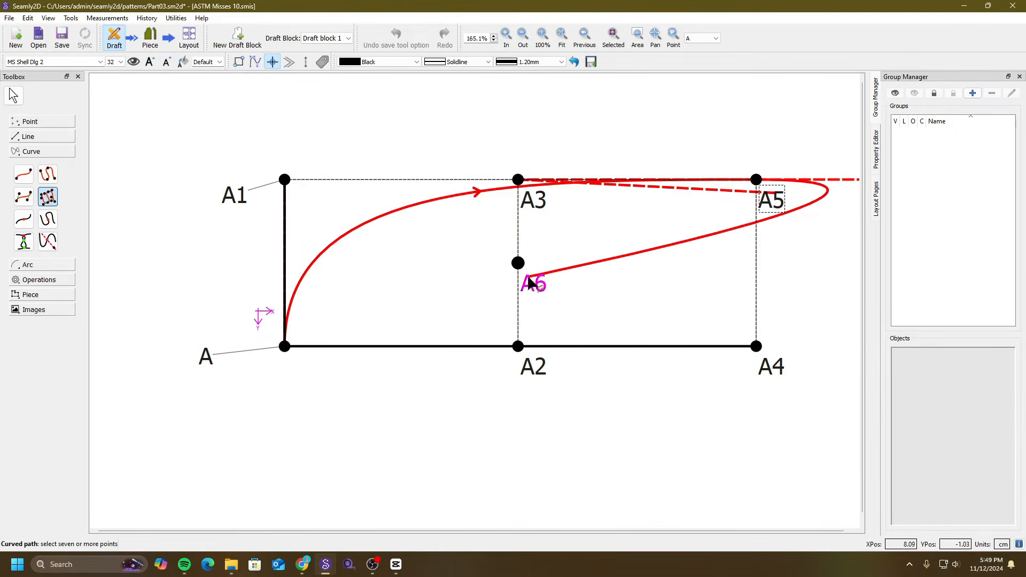
left_click(534, 370)
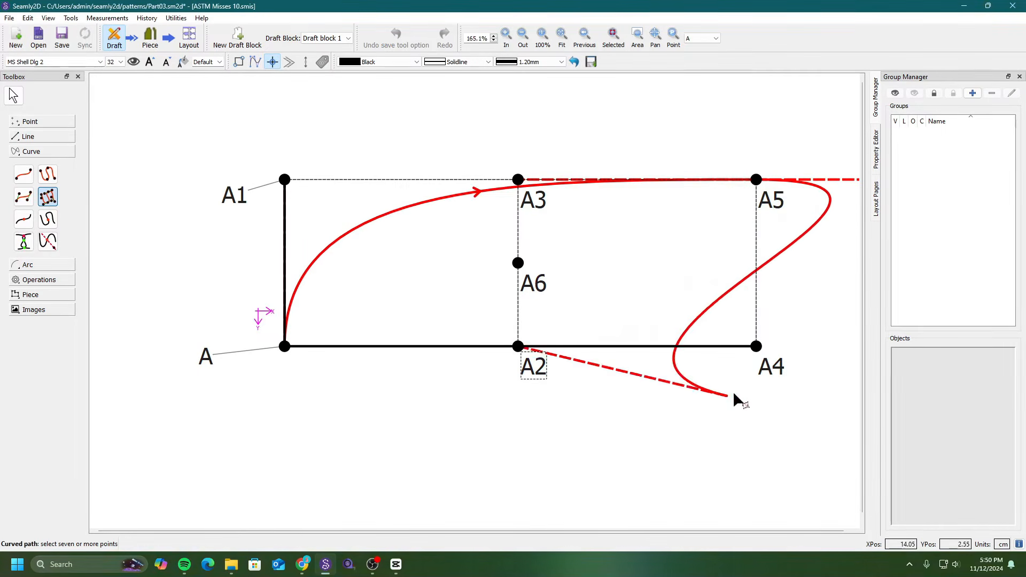
left_click(773, 369)
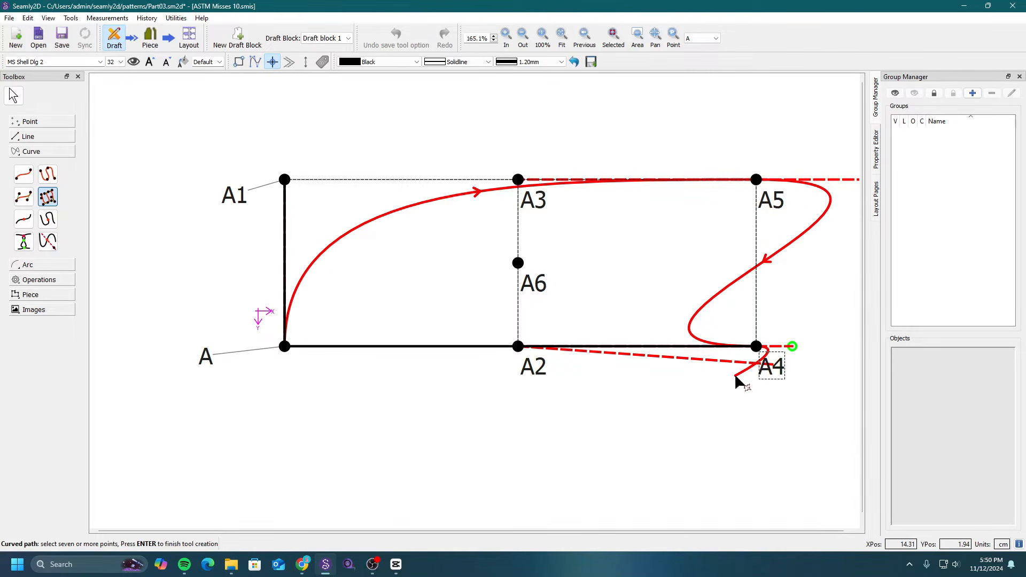
key("Return")
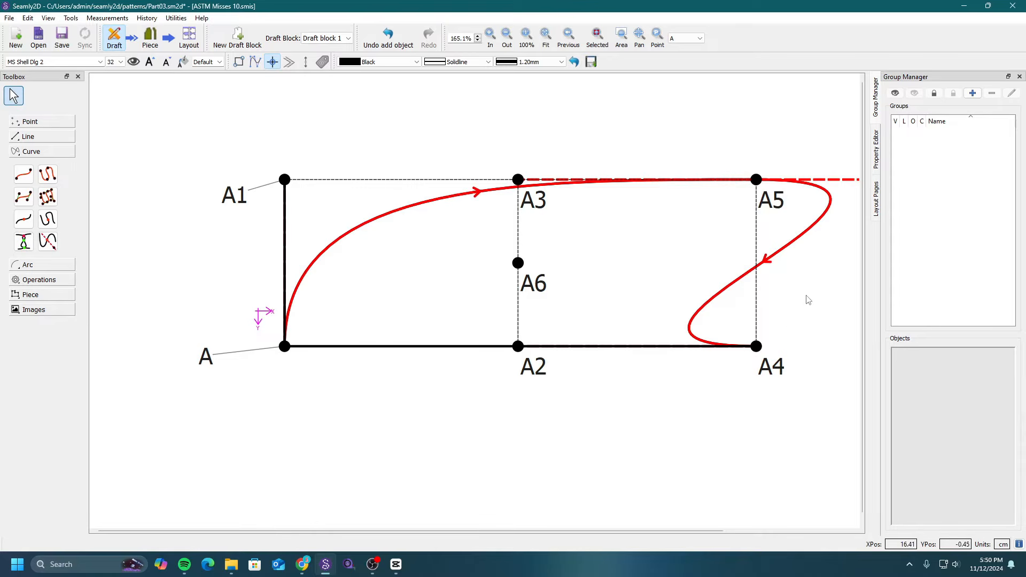
Examine the path points listed in the fixed spline's properties, then close them without making changes.
right_click(790, 246)
left_click(819, 251)
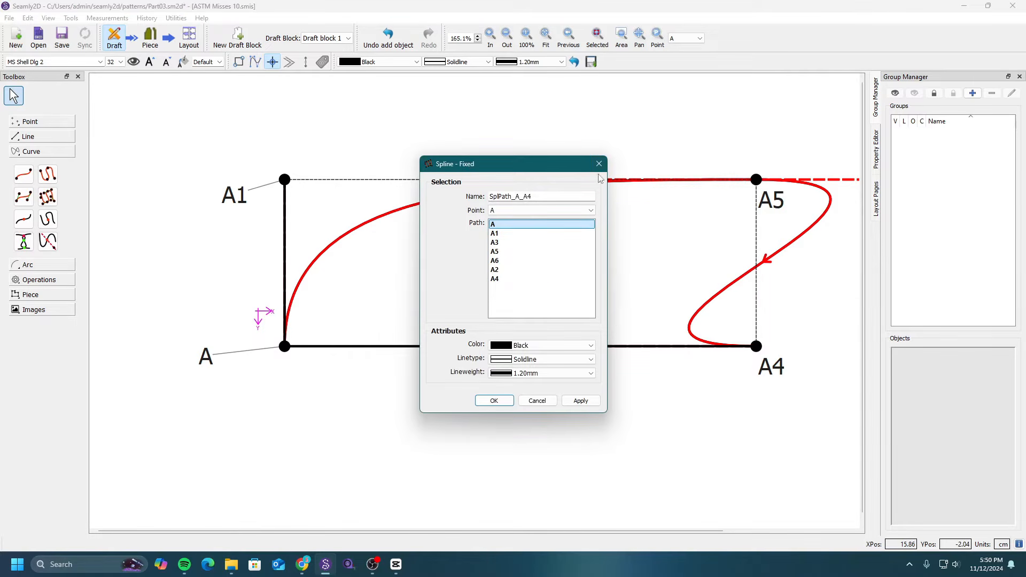
left_click(528, 242)
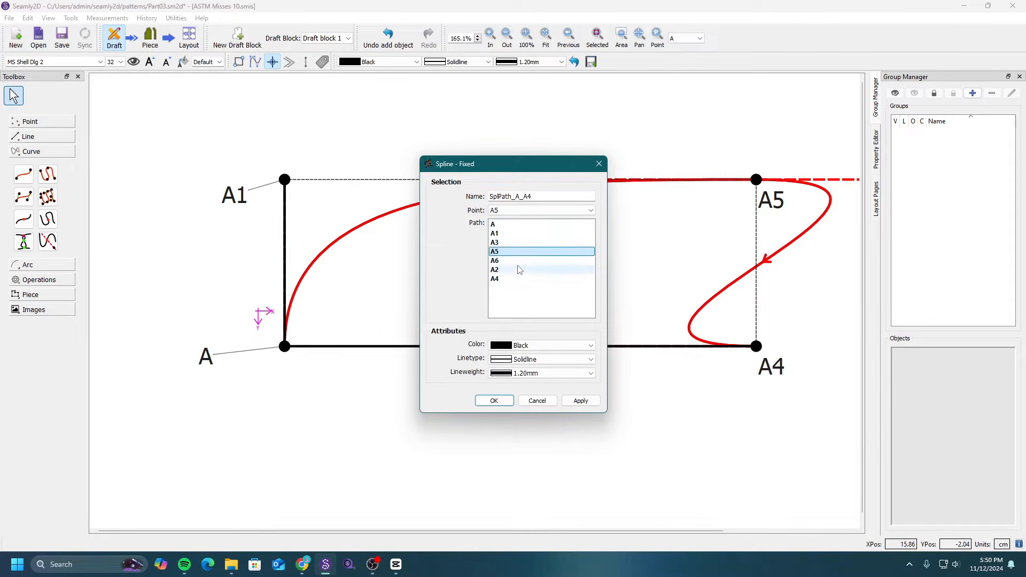
left_click(521, 278)
left_click_drag(560, 170, 412, 169)
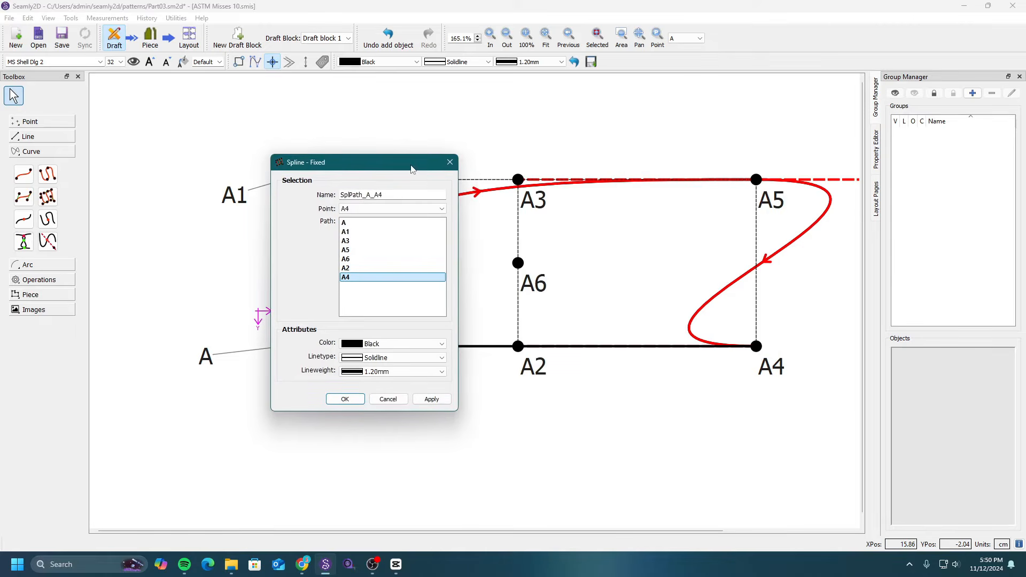
left_click(450, 162)
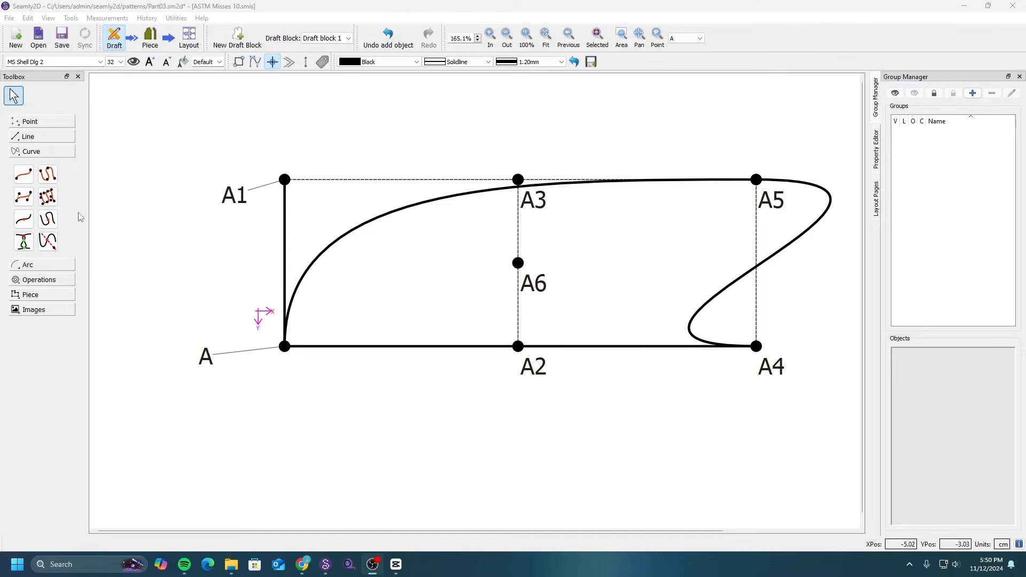
Place a point on the fixed spline 5 cm forward from its start point.
left_click(49, 220)
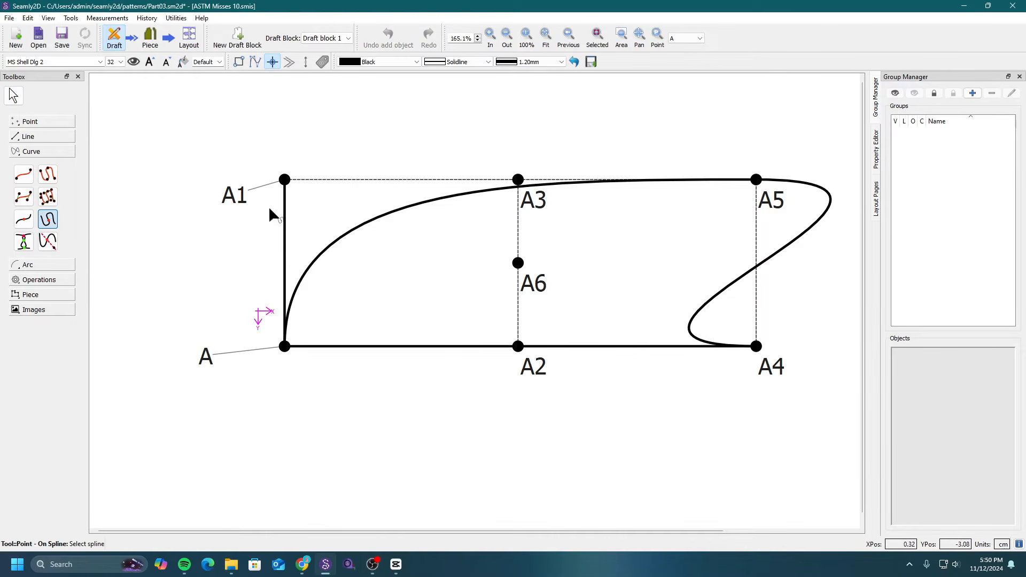
left_click(377, 216)
left_click_drag(525, 204, 427, 286)
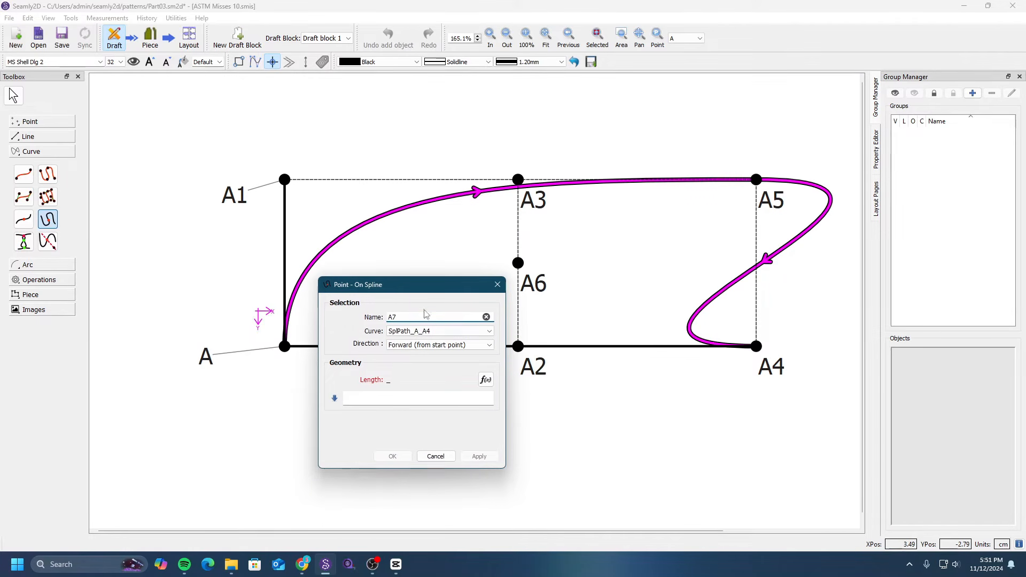
left_click(420, 401)
type("5")
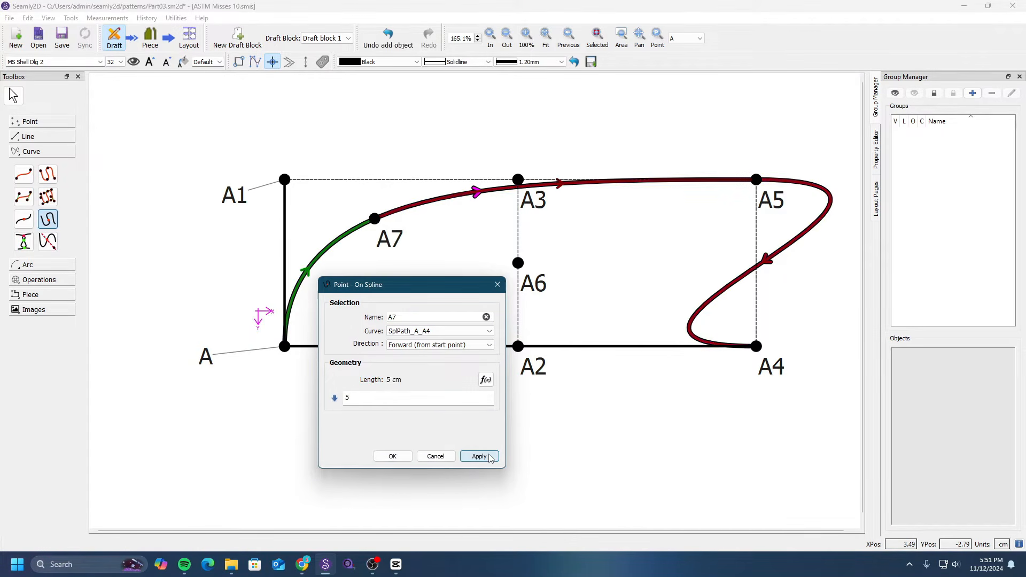
Examine the formula editor for the spline point's length and close it without changing the formula.
left_click_drag(441, 289, 417, 306)
left_click(461, 397)
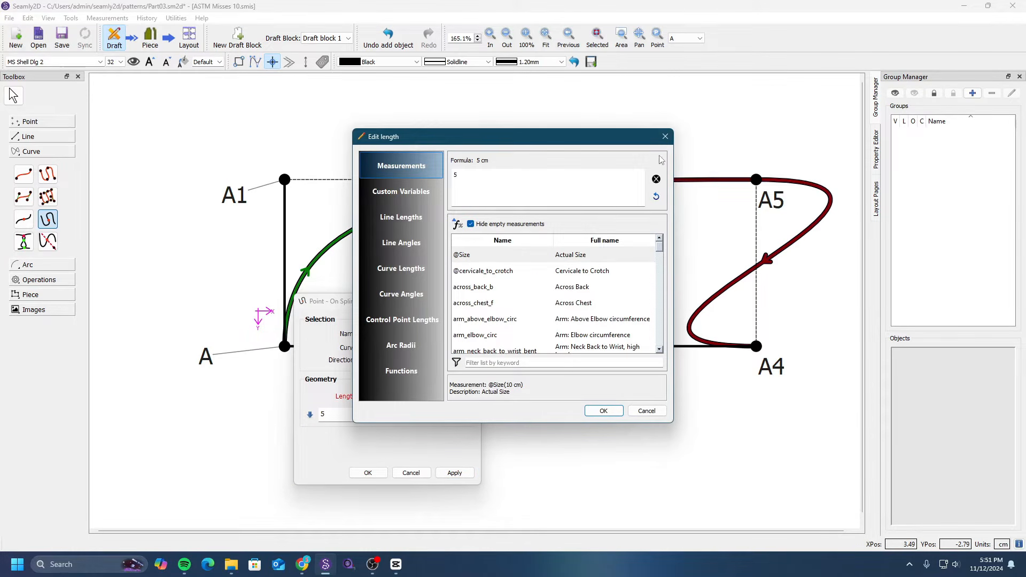
left_click(666, 136)
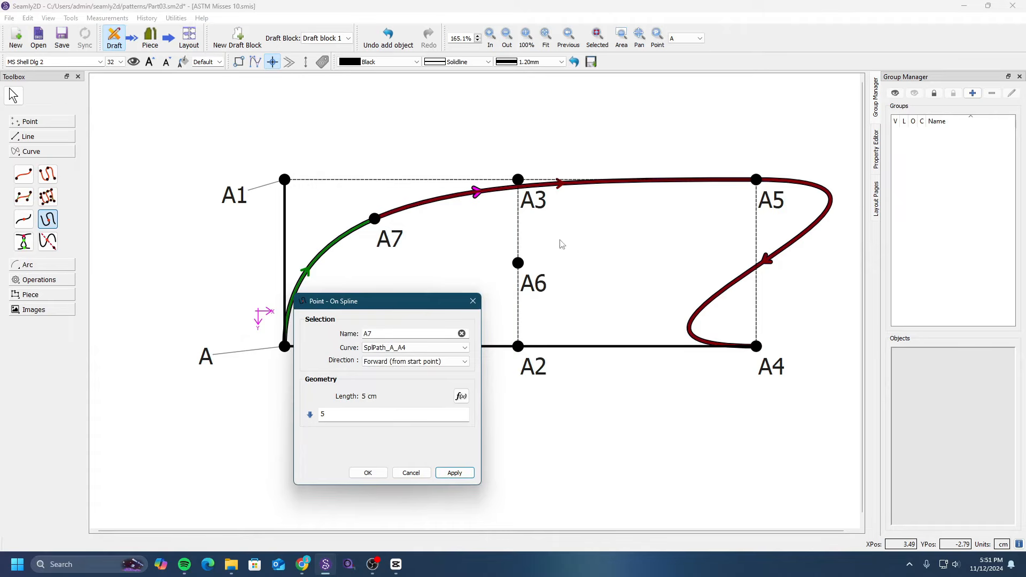
Place a point where the fixed spline intersects the axis running from A6 up through A3.
left_click(473, 301)
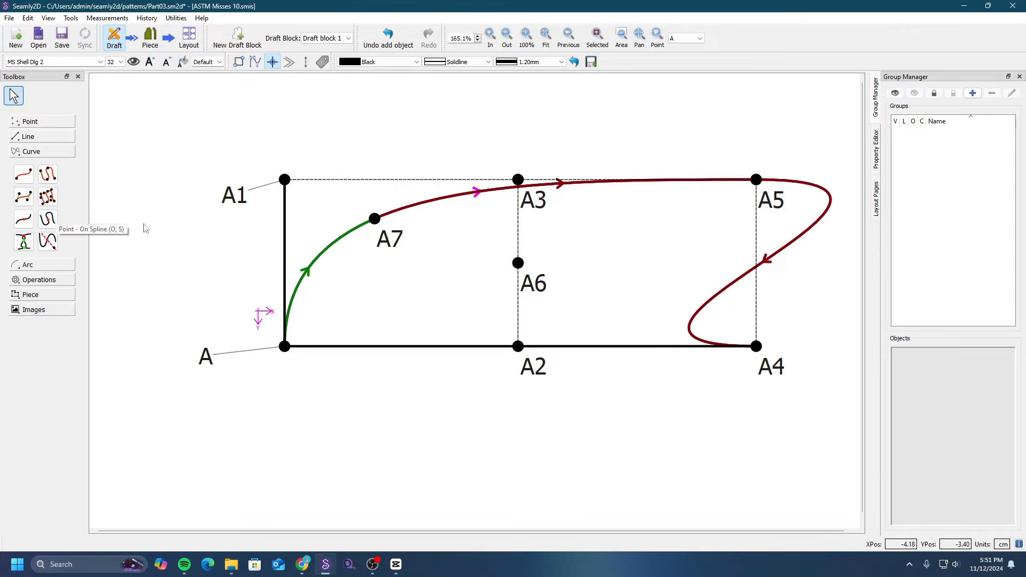
left_click(48, 241)
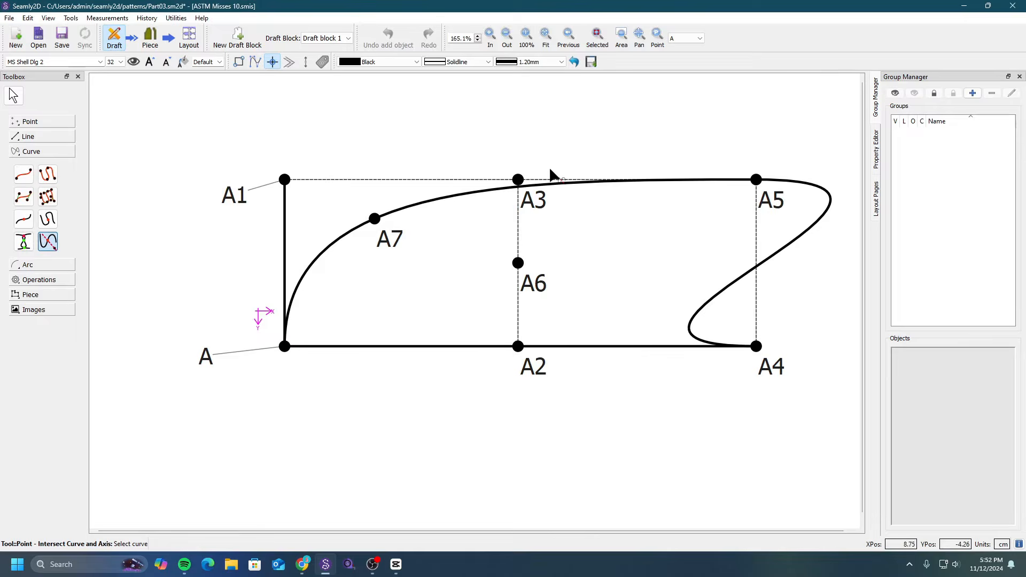
scroll(542, 171, "up", 5)
left_click(541, 206)
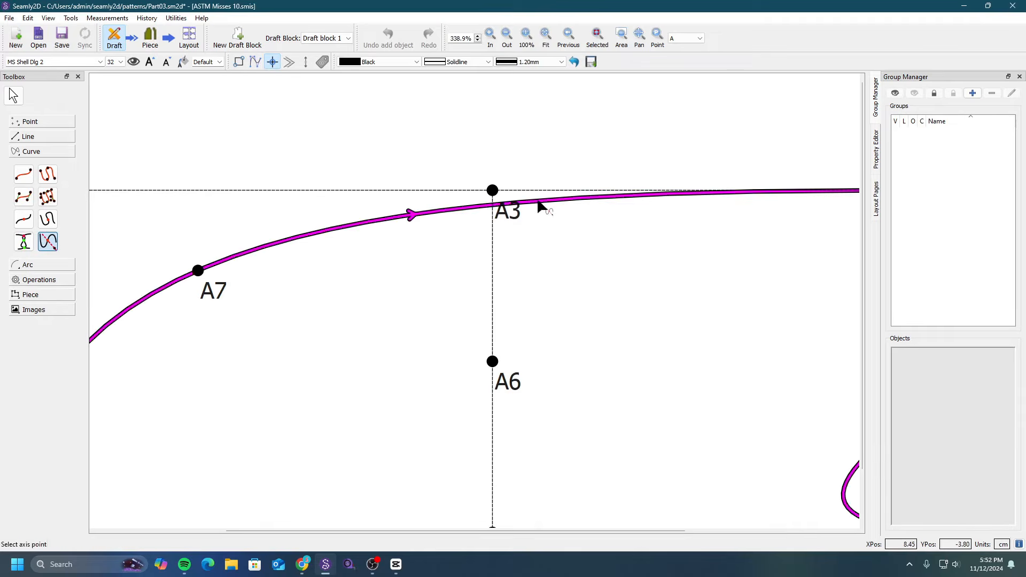
left_click(492, 362)
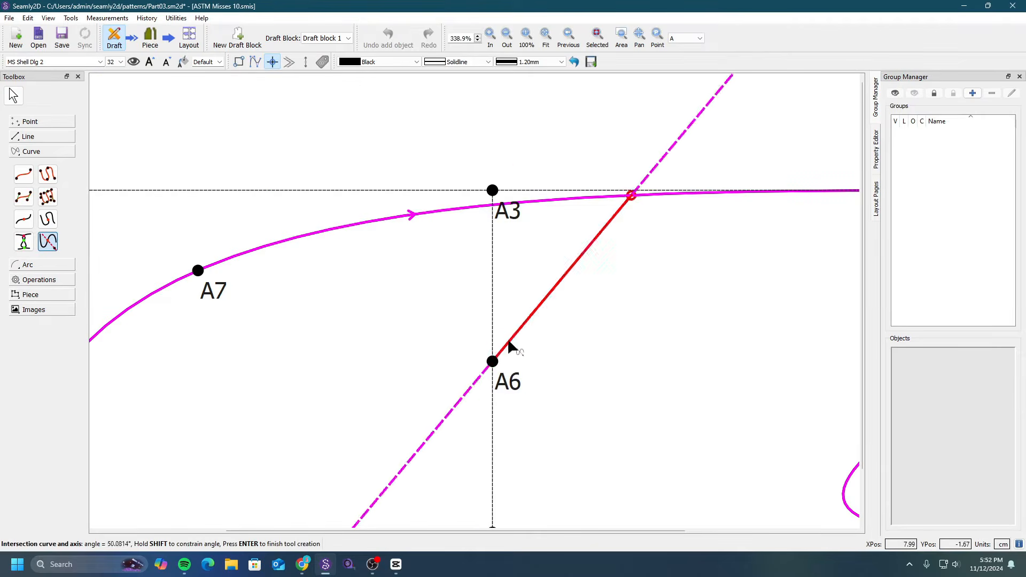
left_click(492, 190)
scroll(523, 272, "down", 4)
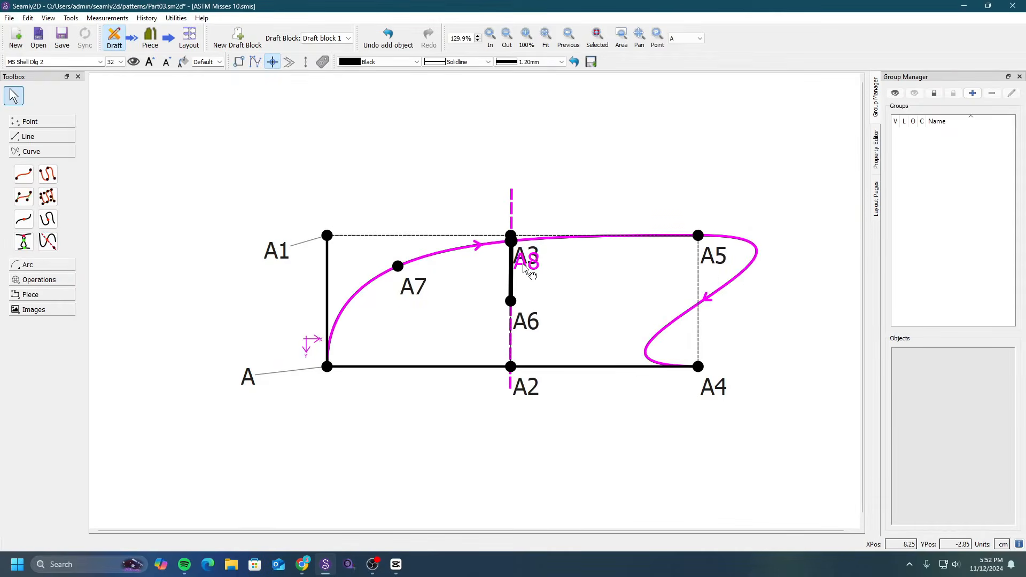
scroll(523, 265, "up", 6)
scroll(374, 243, "down", 3)
scroll(374, 243, "down", 1)
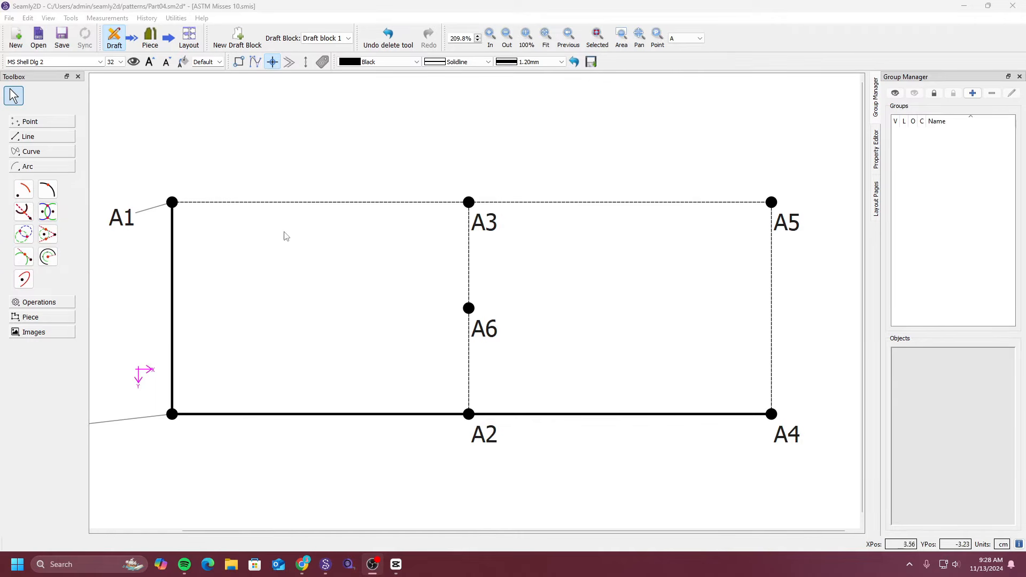
Draw an arc centred on A6 with a 1 cm radius, a first angle of 0° and a second angle of 30°.
left_click(25, 192)
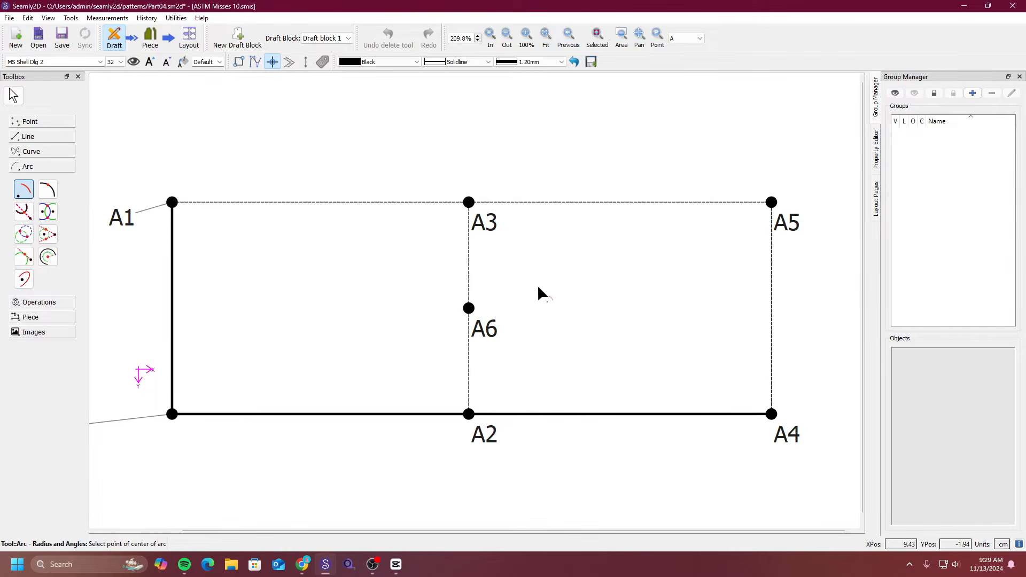
left_click(487, 335)
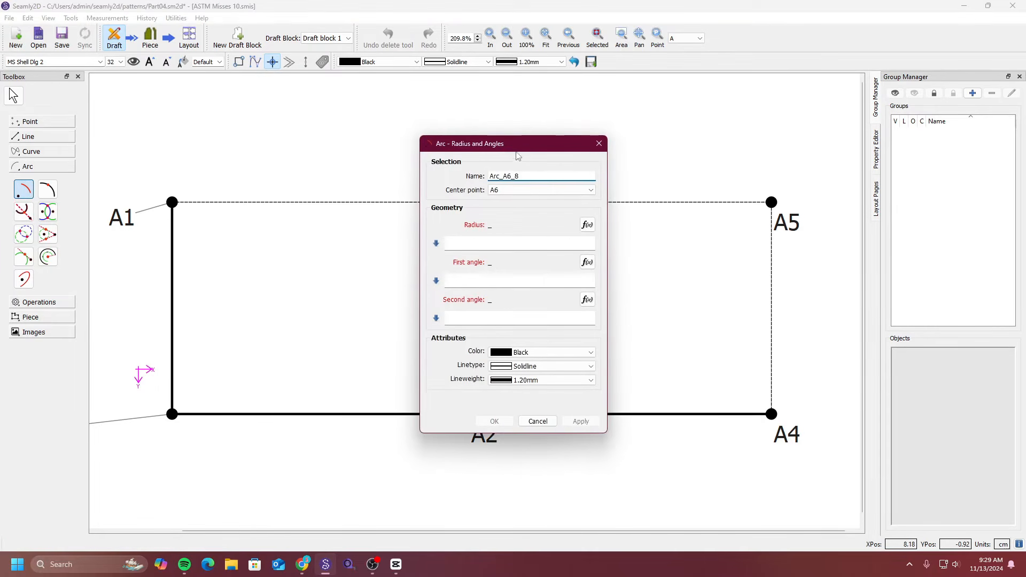
left_click_drag(514, 145, 255, 148)
left_click(226, 248)
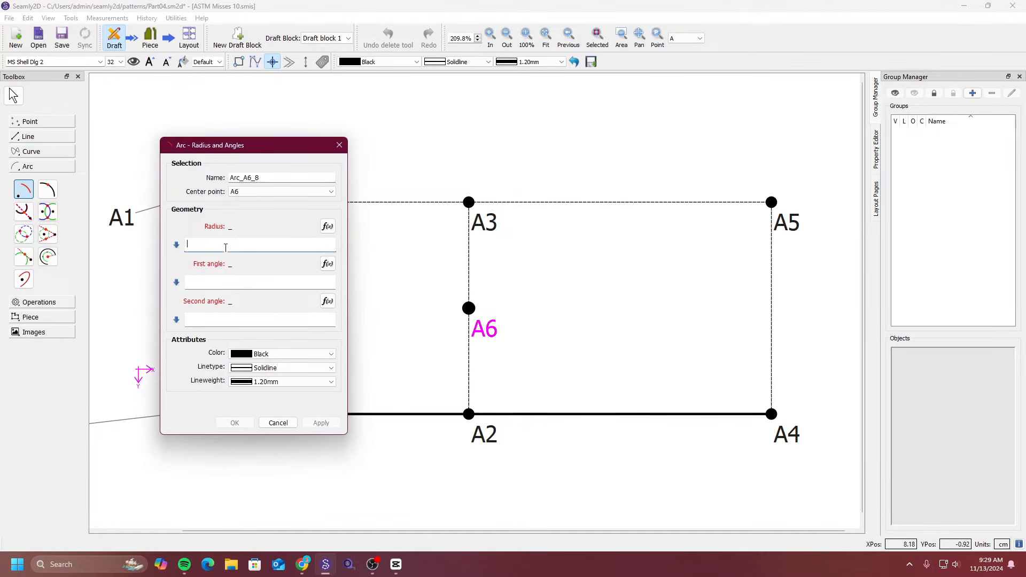
left_click(240, 282)
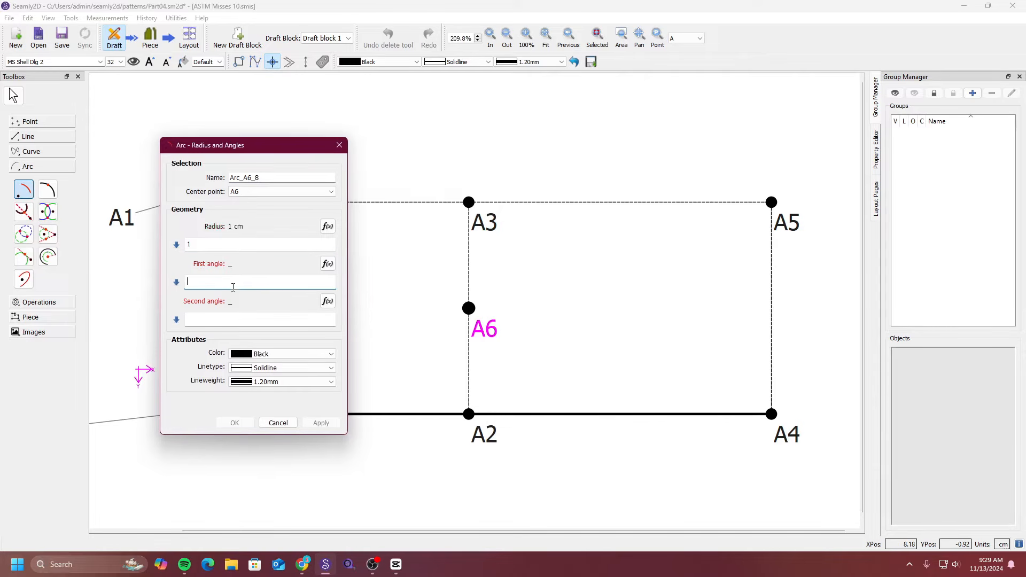
type("0")
left_click(213, 321)
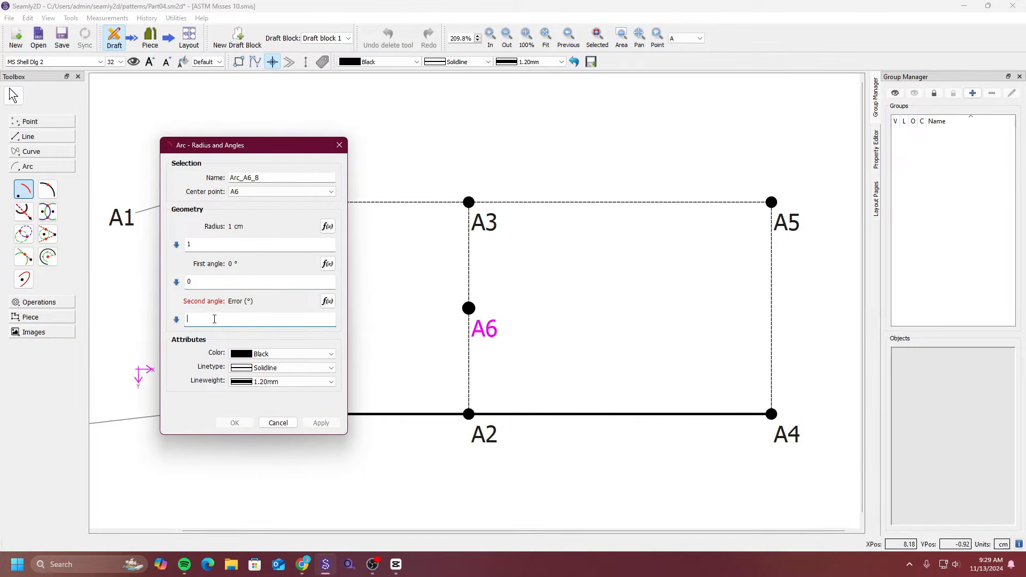
type("30")
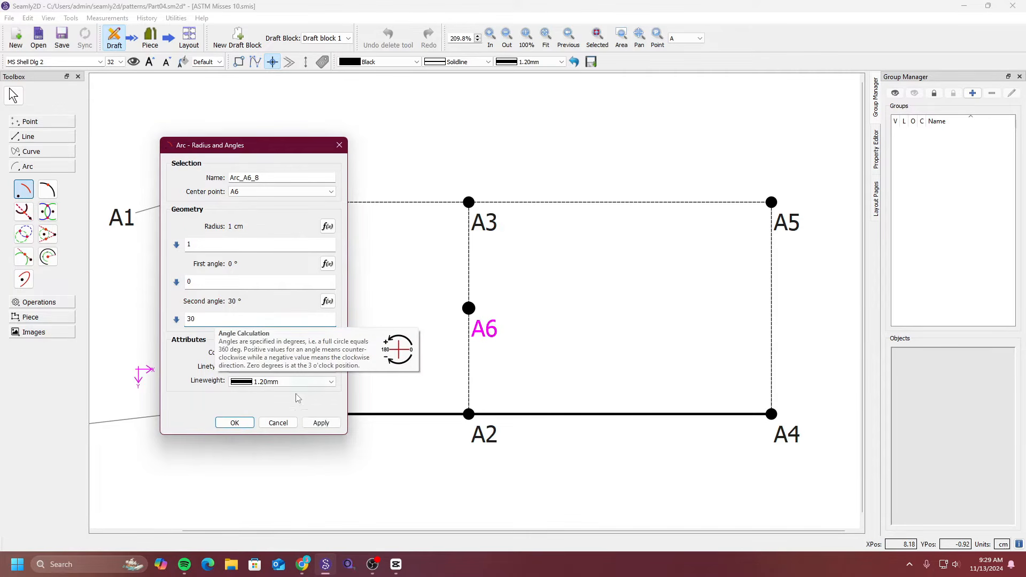
left_click(321, 422)
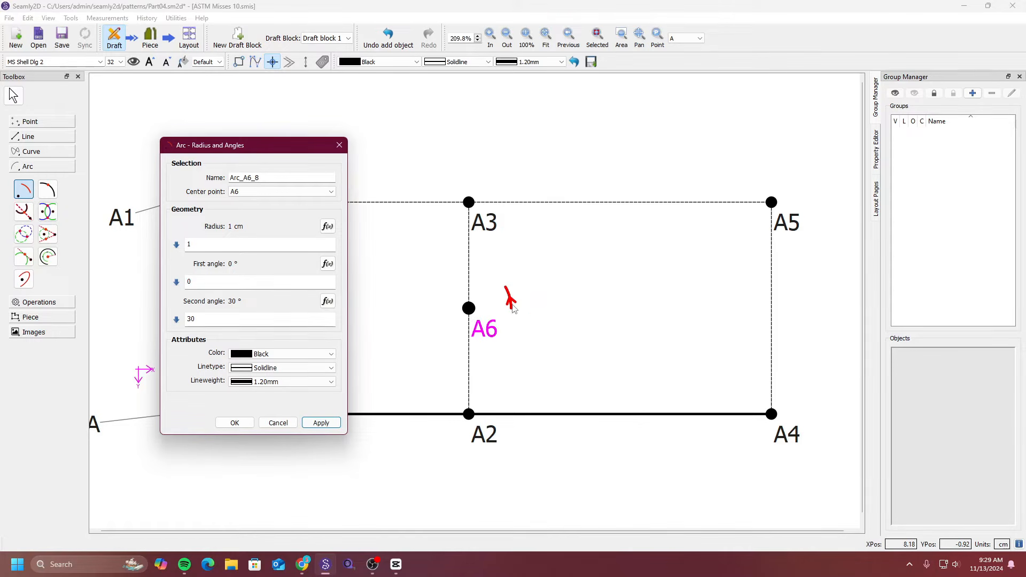
Try second angles of 90° and 180° on the arc around A6, applying each one.
left_click_drag(264, 319, 139, 307)
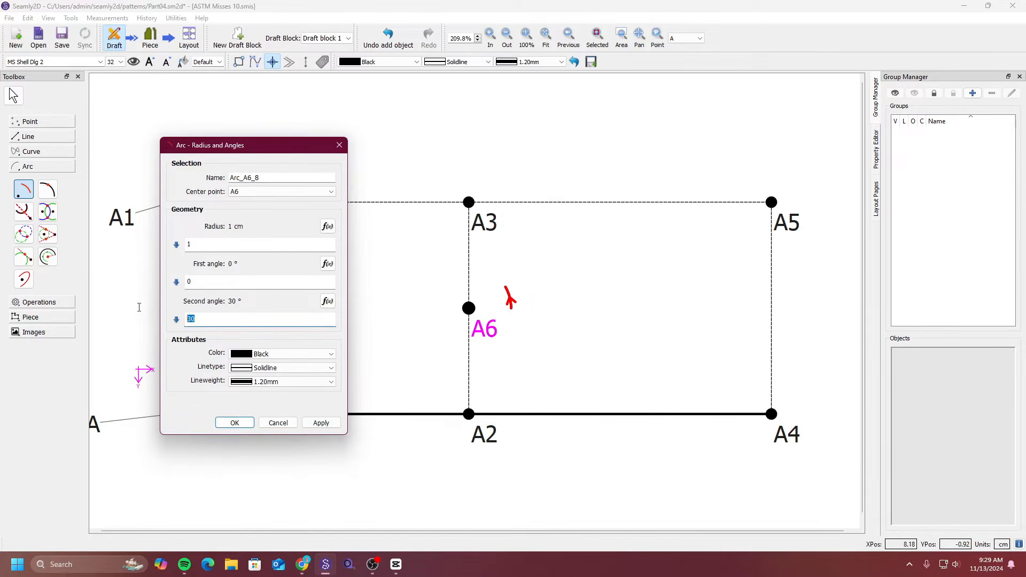
left_click(321, 423)
left_click_drag(254, 322, 147, 315)
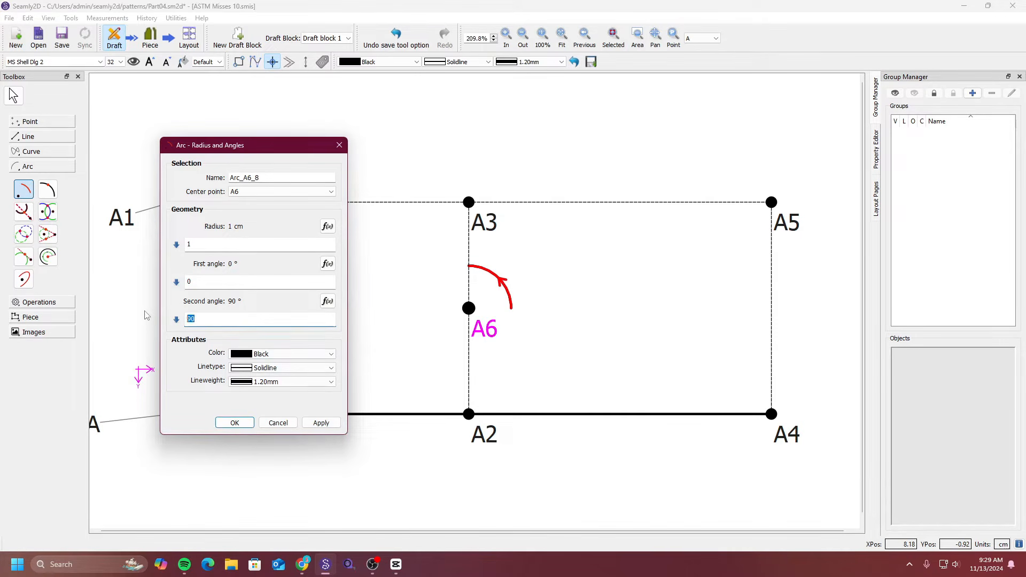
type("180")
left_click(320, 423)
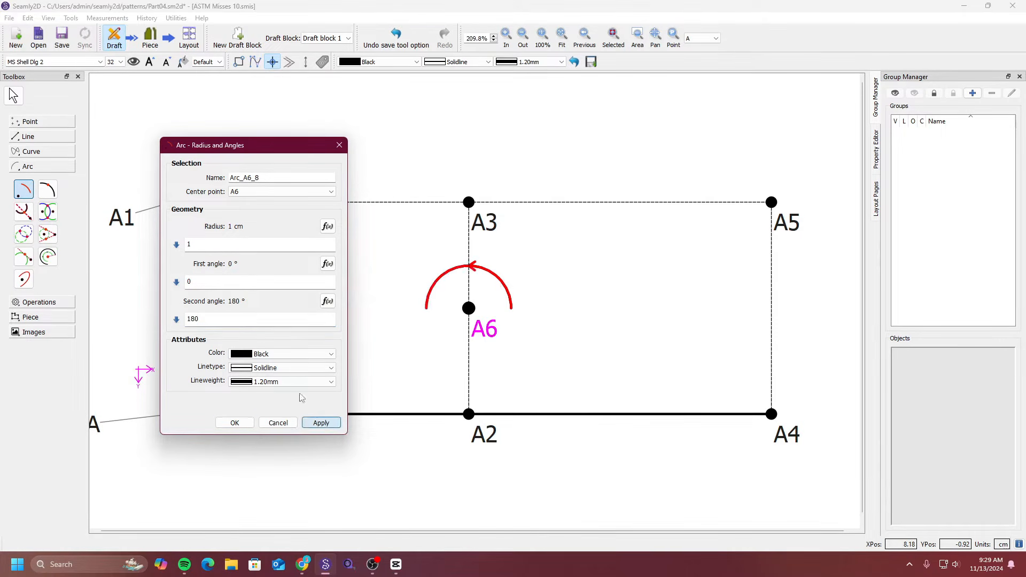
Set the second angle of the arc around A6 to 360° and apply it.
left_click_drag(244, 315, 133, 309)
type("360")
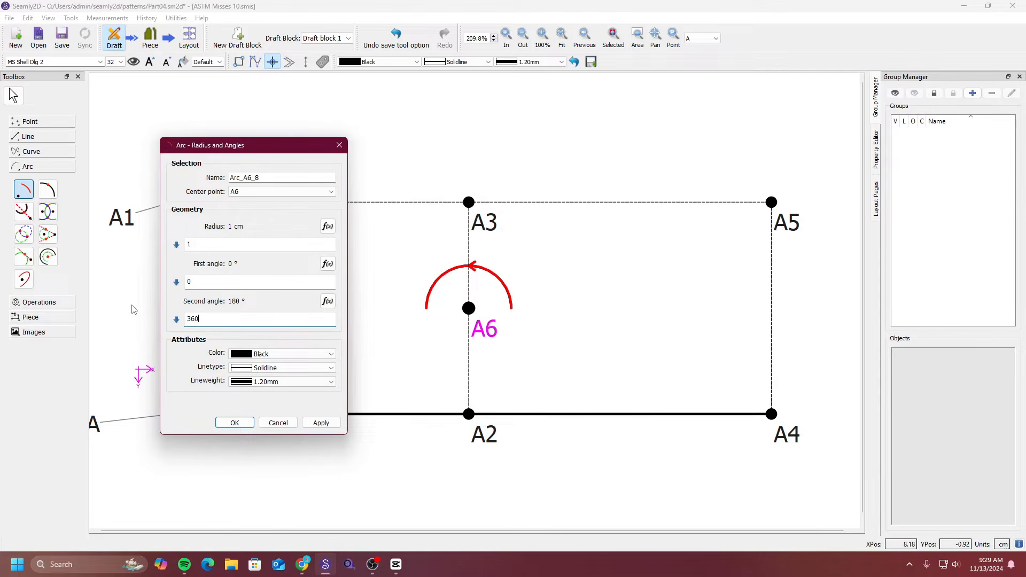
left_click(320, 422)
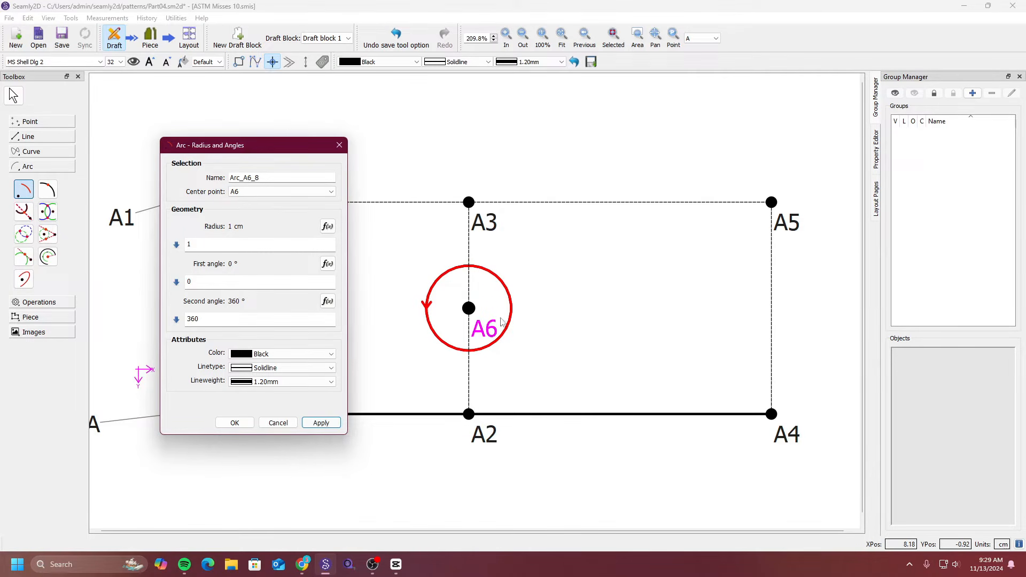
Replace the arc's radius formula with the line length Line_A_A1.
left_click(326, 226)
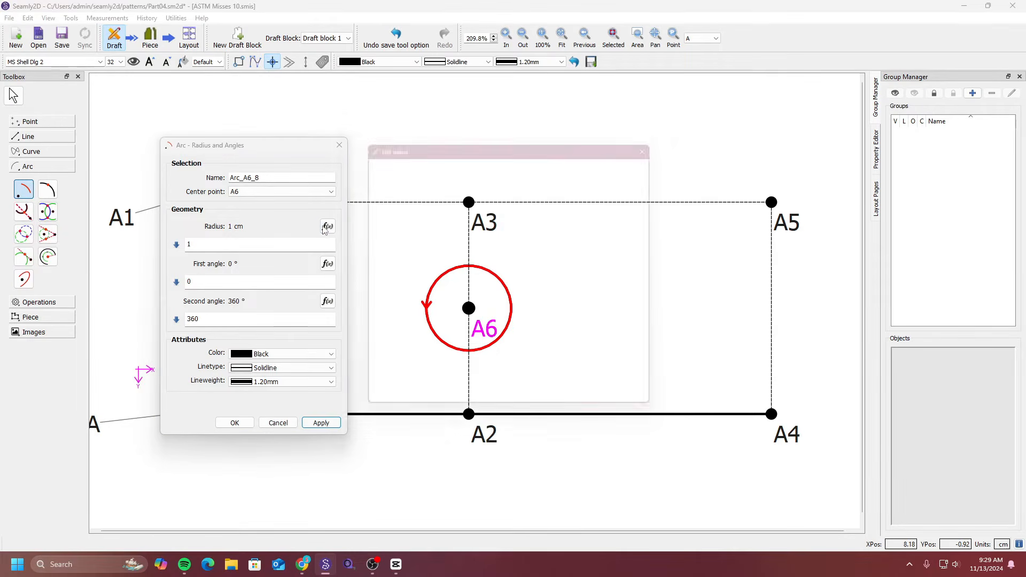
left_click(412, 218)
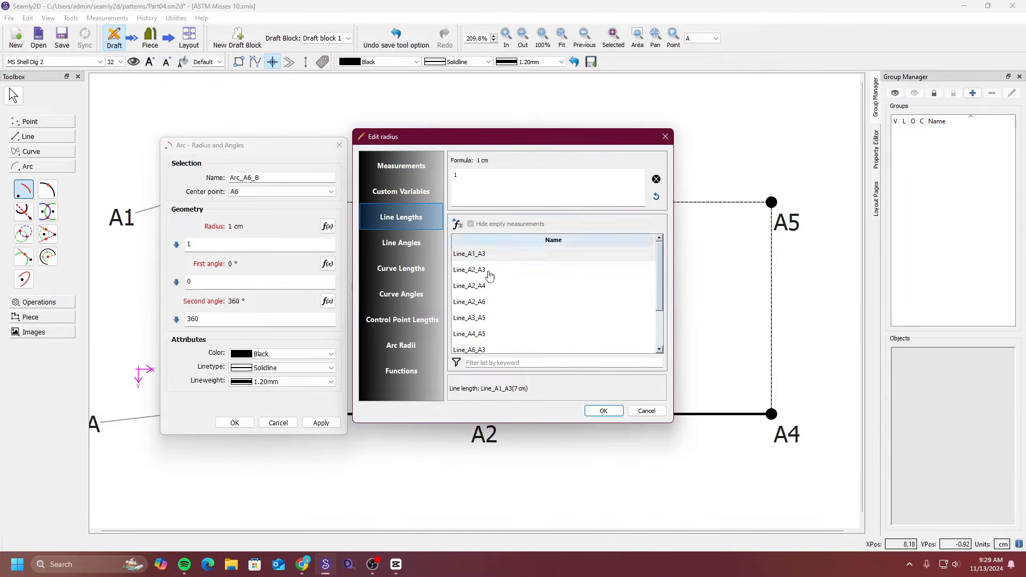
scroll(489, 275, "down", 1)
double_click(470, 329)
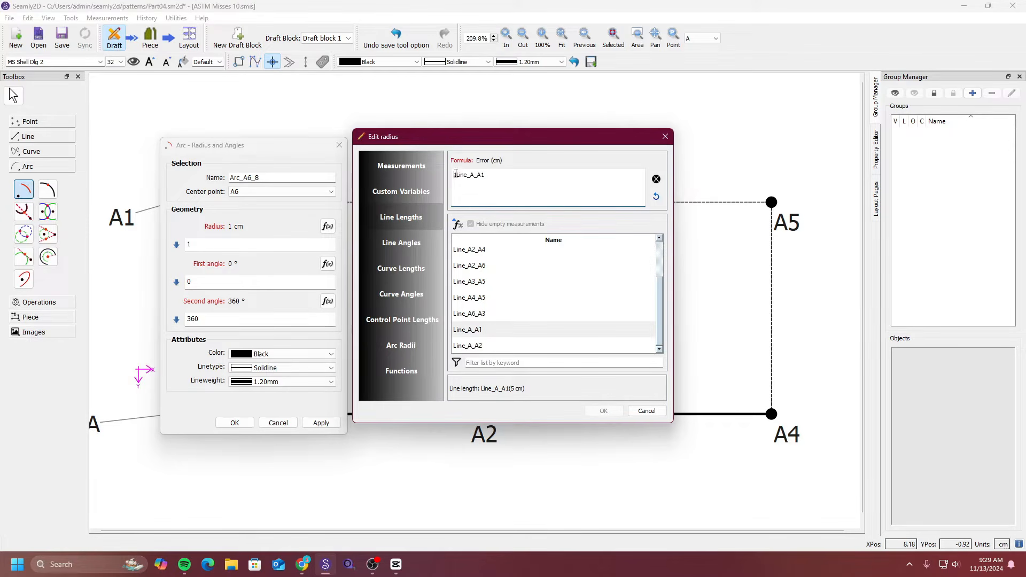
key("Home")
key("Delete")
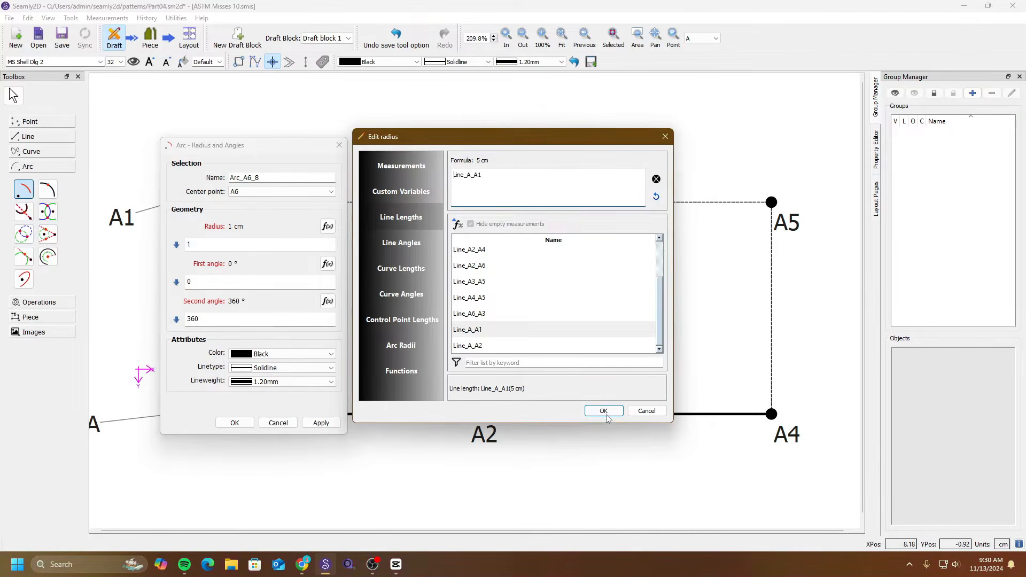
left_click(604, 412)
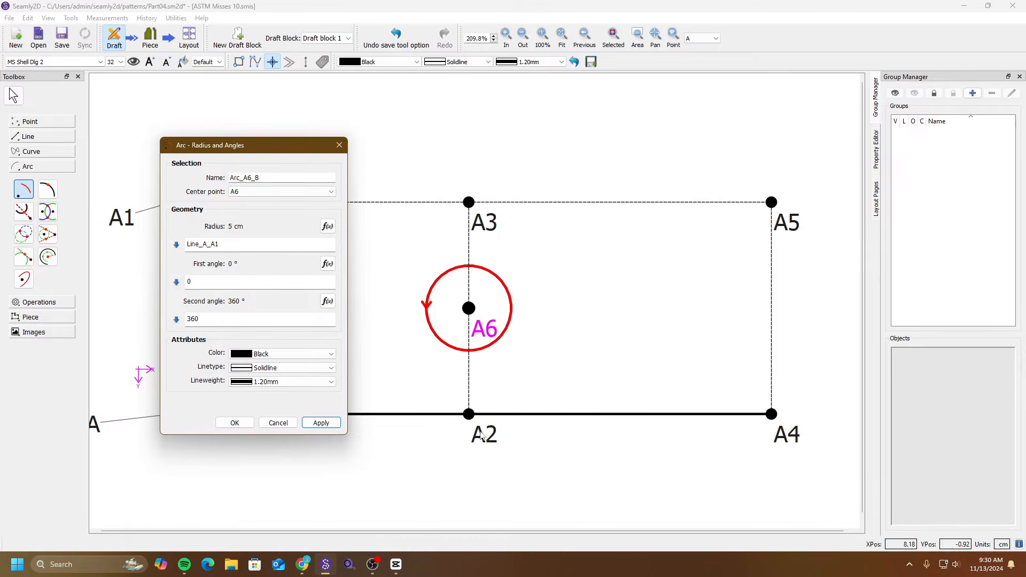
Divide the arc's radius formula by 2 so it reads Line_A_A1/2, and close the arc settings.
left_click_drag(290, 150, 232, 161)
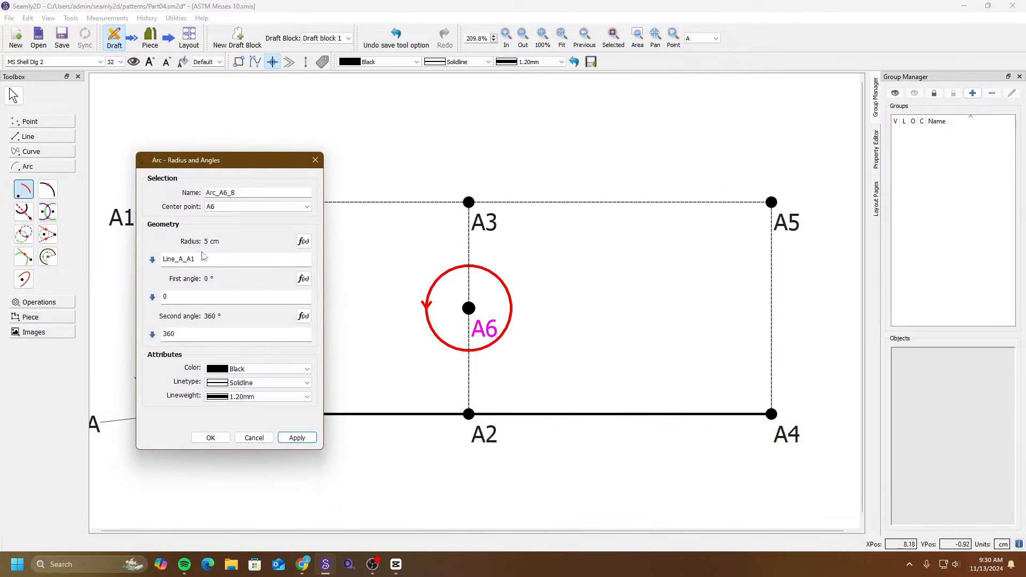
left_click(213, 258)
type("/5")
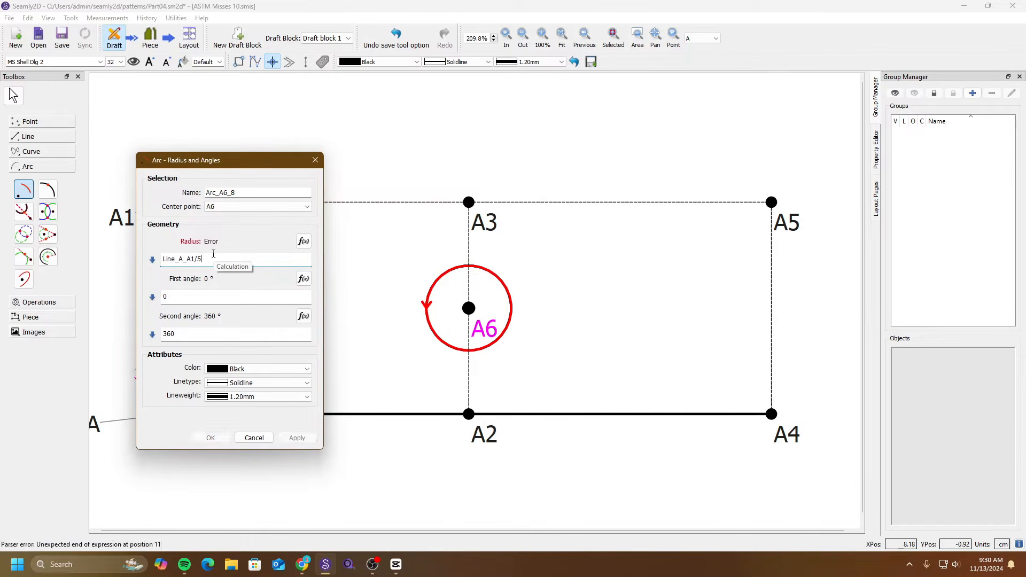
key("BackSpace")
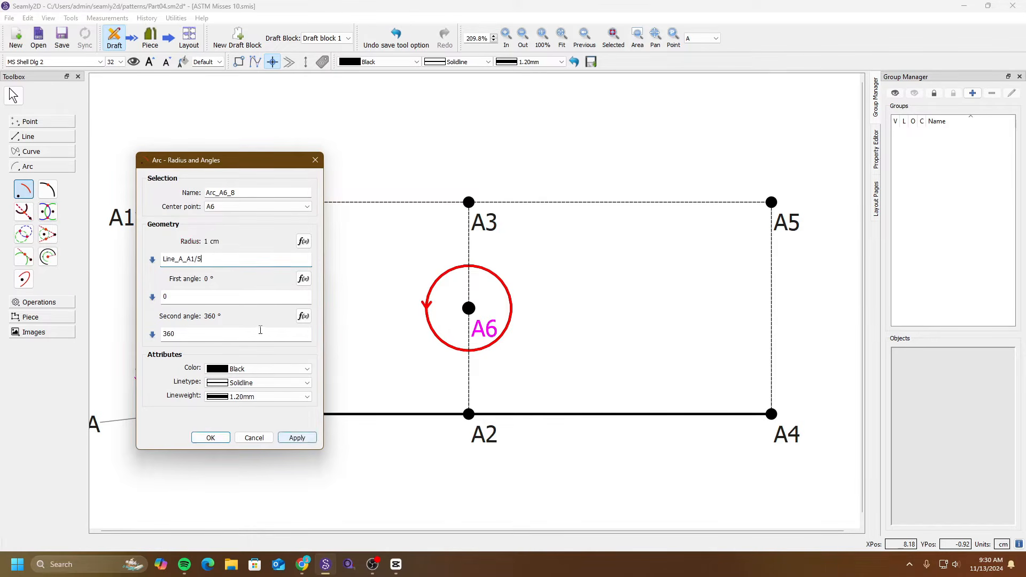
type("2")
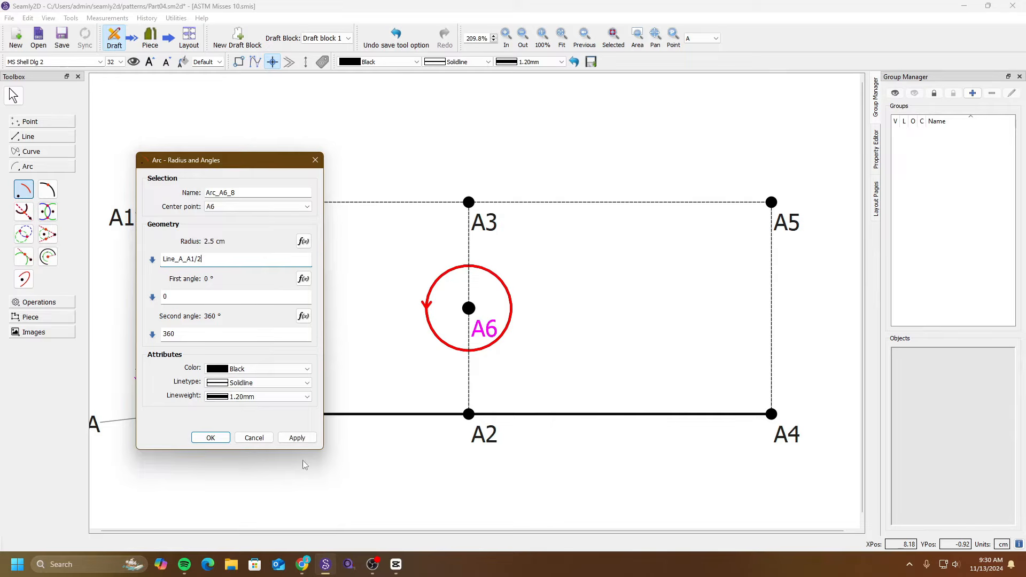
left_click(315, 161)
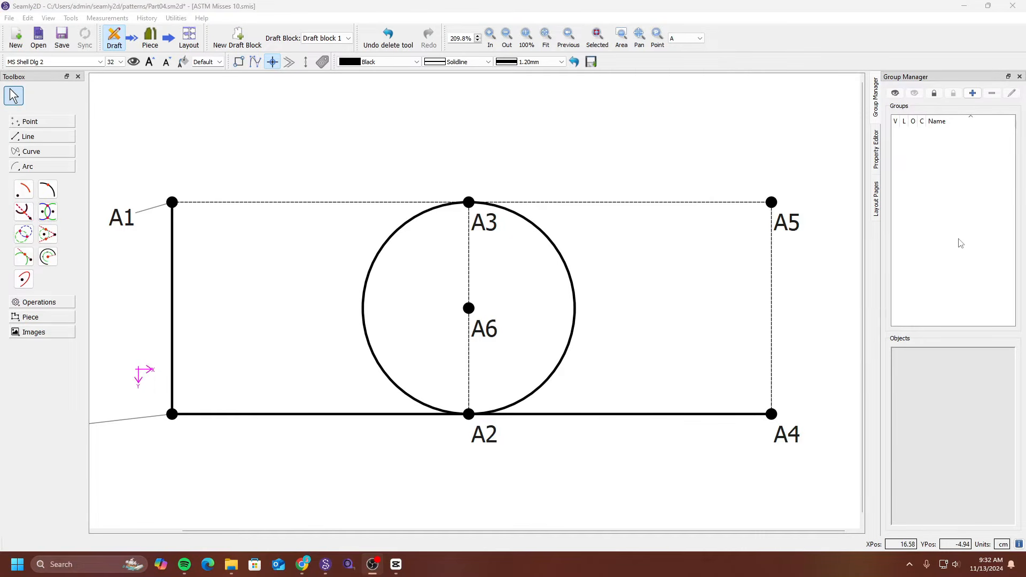
Place a point on the circle around A6, 1 cm forward from the arc's start point.
left_click(49, 197)
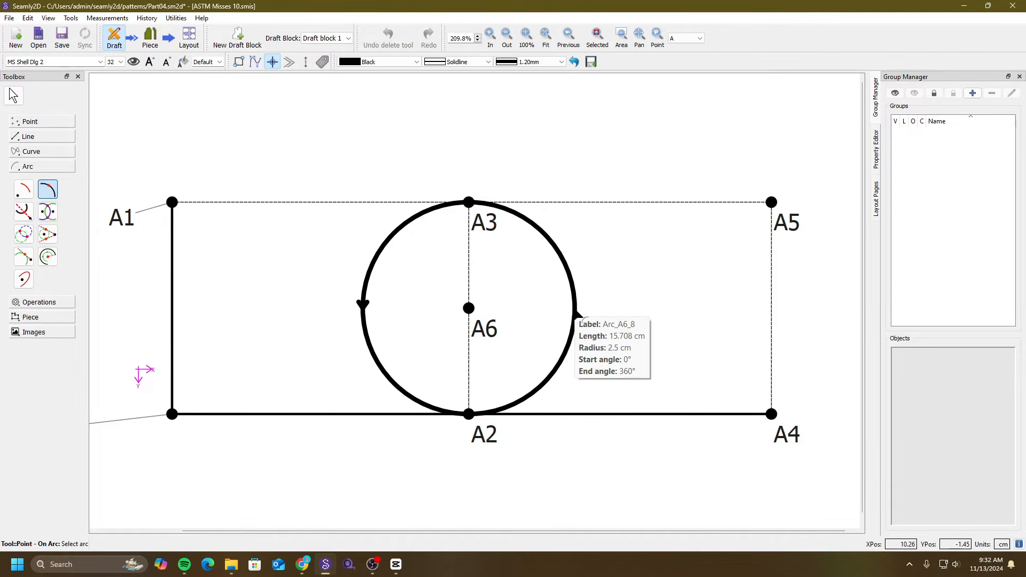
left_click(576, 314)
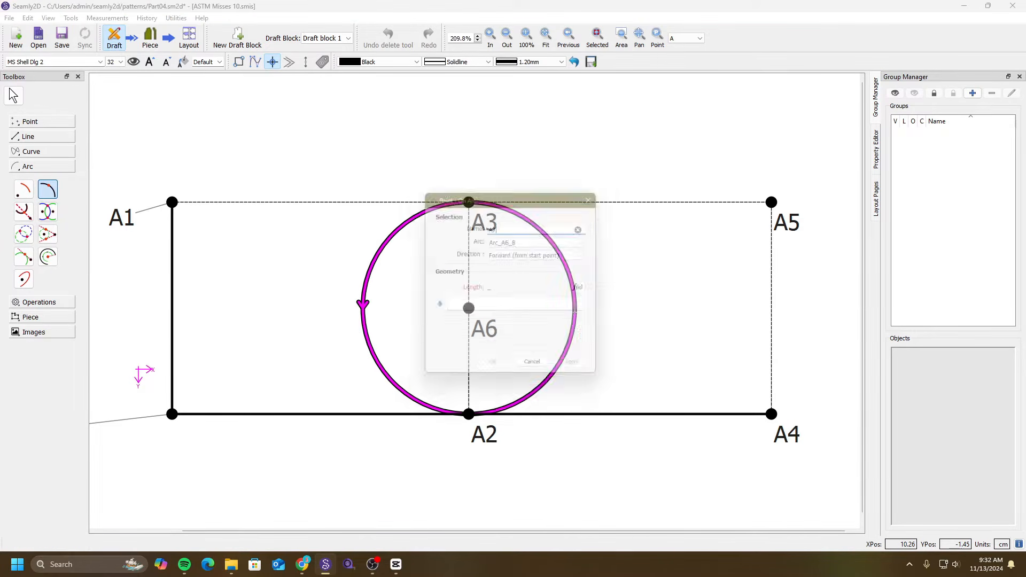
left_click_drag(569, 203, 287, 170)
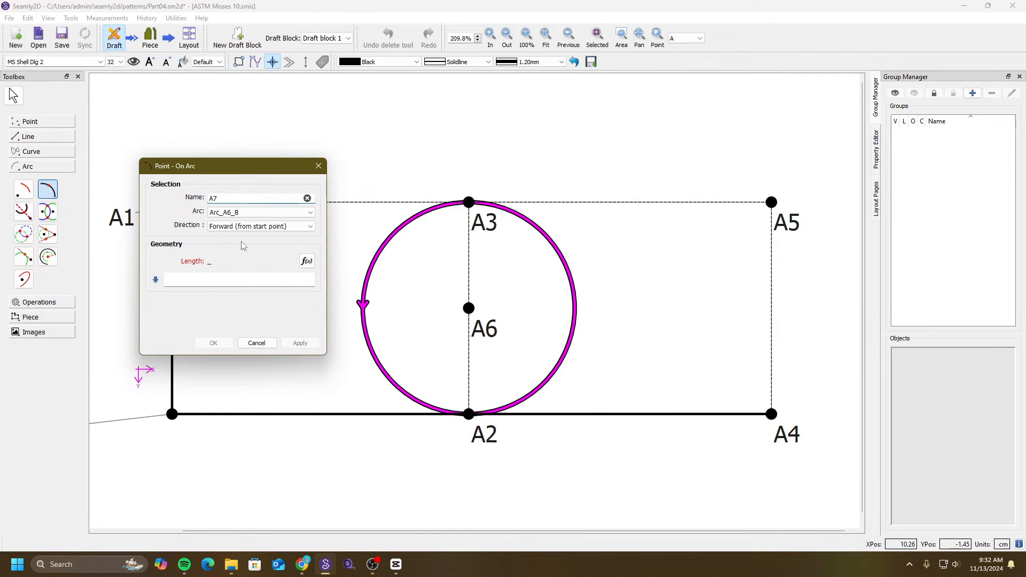
left_click(234, 280)
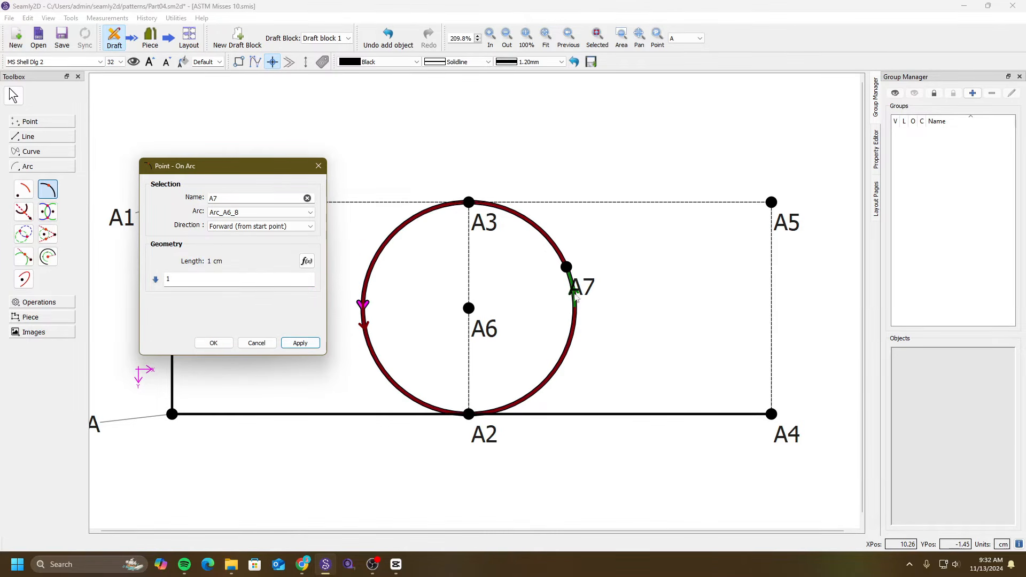
Set the arc point's length from the start point to 2.5 cm and apply it.
left_click(235, 278)
double_click(235, 278)
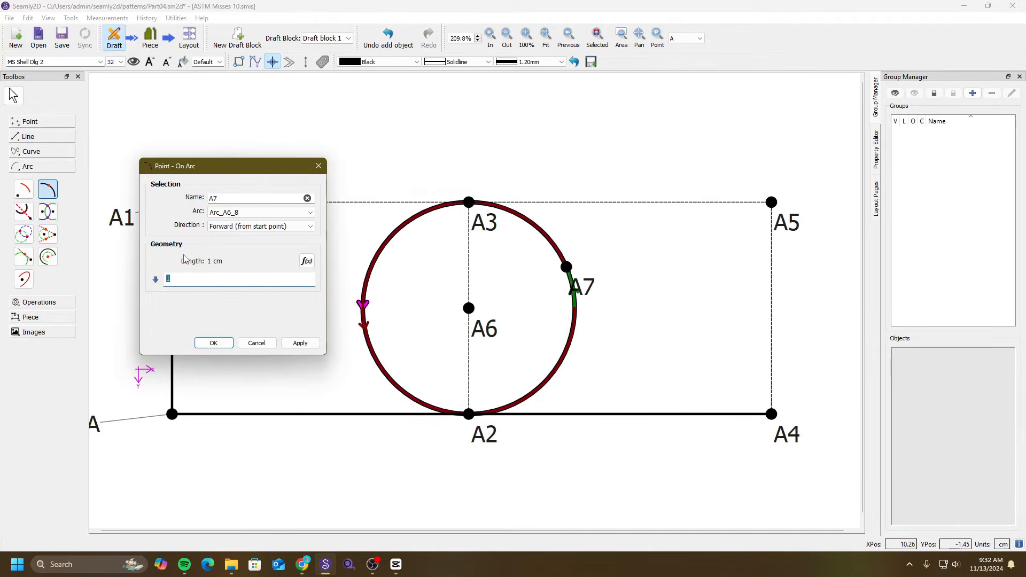
type("2.5")
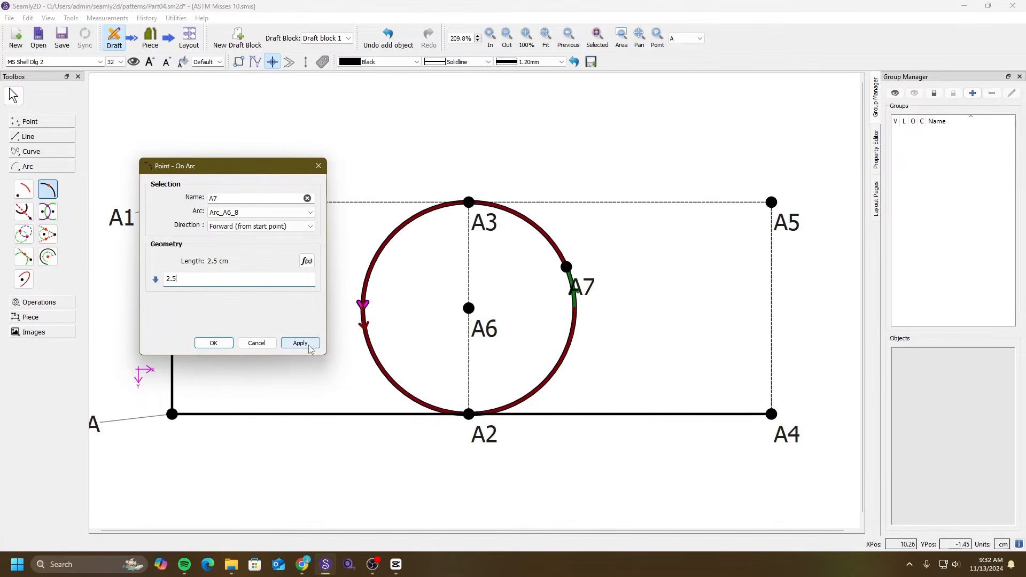
left_click(299, 343)
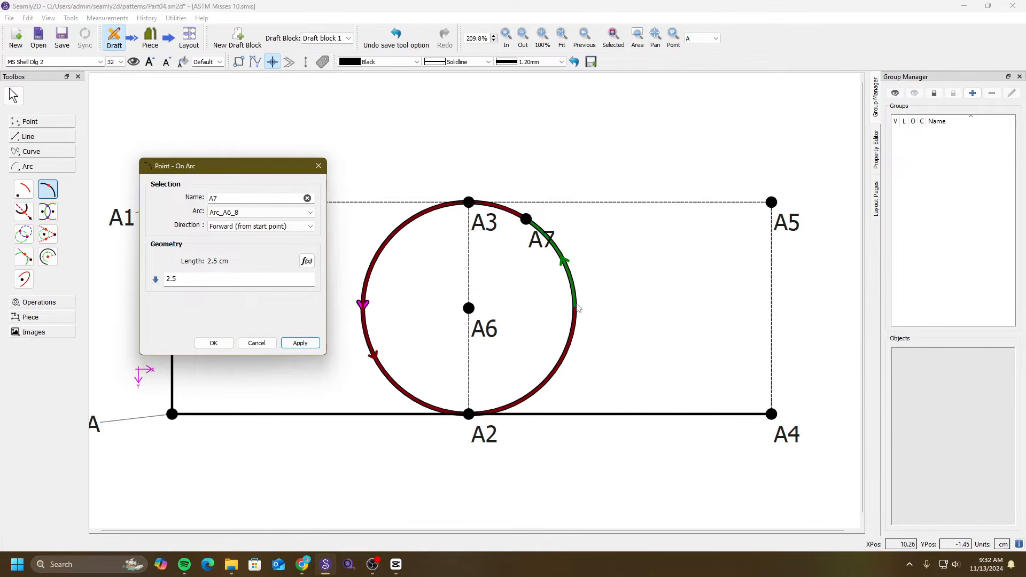
Set point A7's length along the arc to the curve length Arc_A6_8 divided by 2, and close the point's settings.
left_click(309, 264)
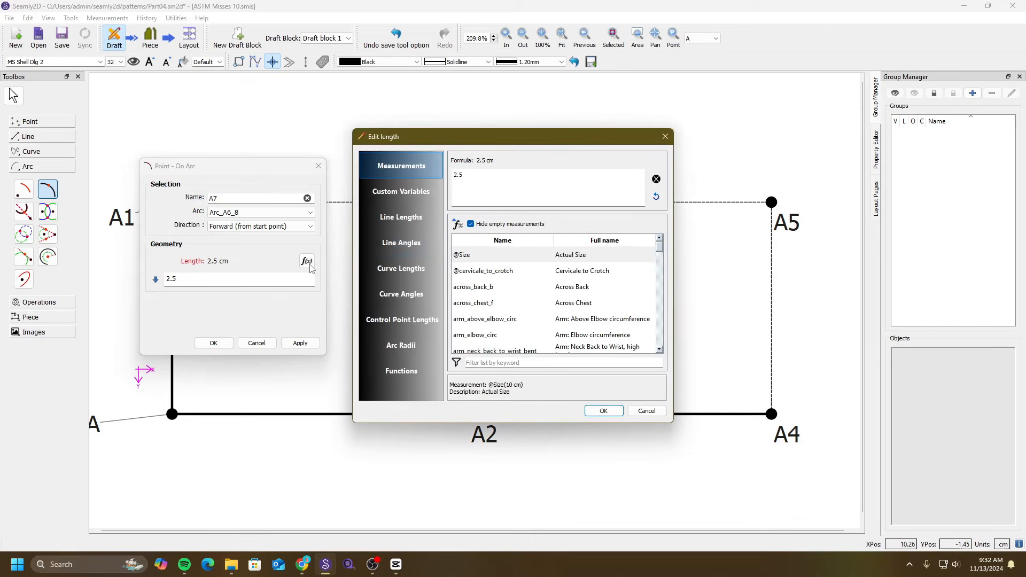
left_click(410, 274)
double_click(481, 266)
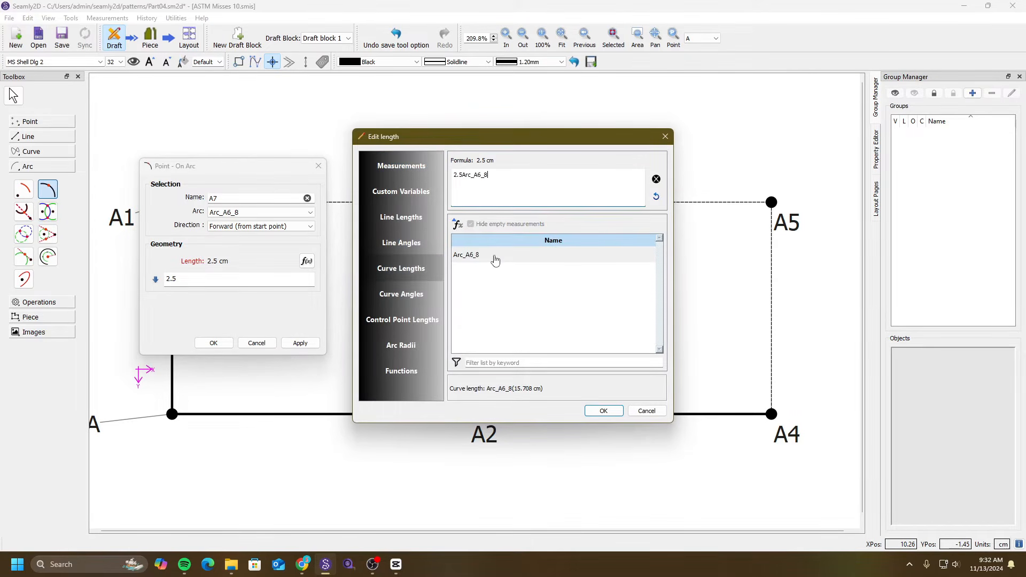
left_click_drag(454, 175, 462, 175)
key("BackSpace")
left_click(605, 411)
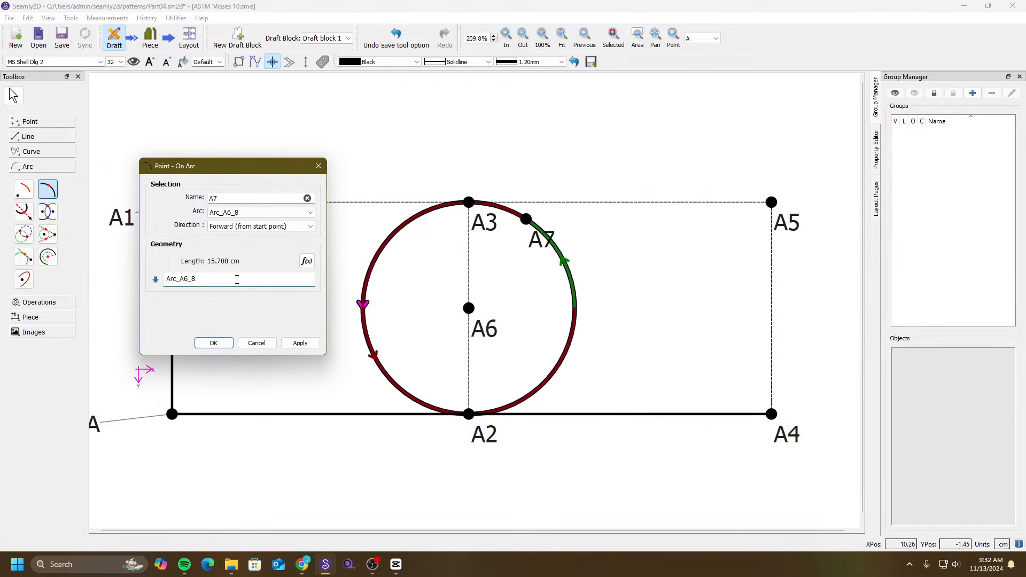
type("2")
left_click(300, 343)
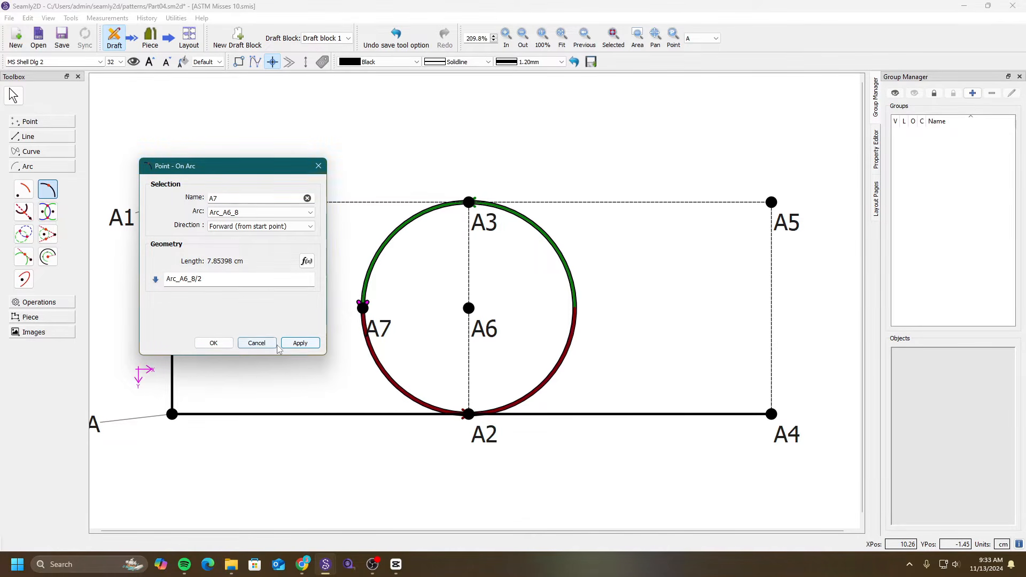
left_click(213, 343)
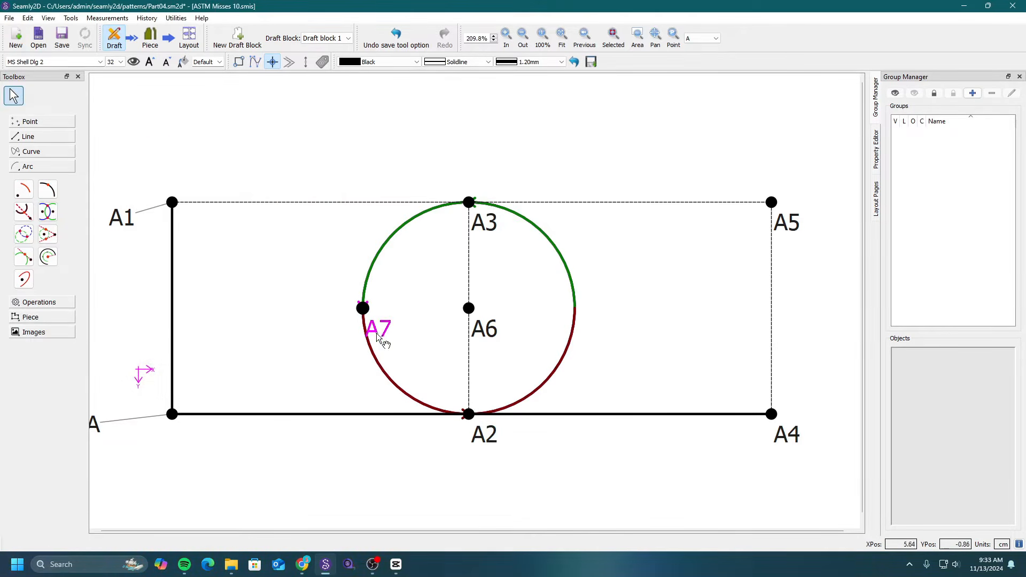
Delete point A7 and the circle around A6.
key("Delete")
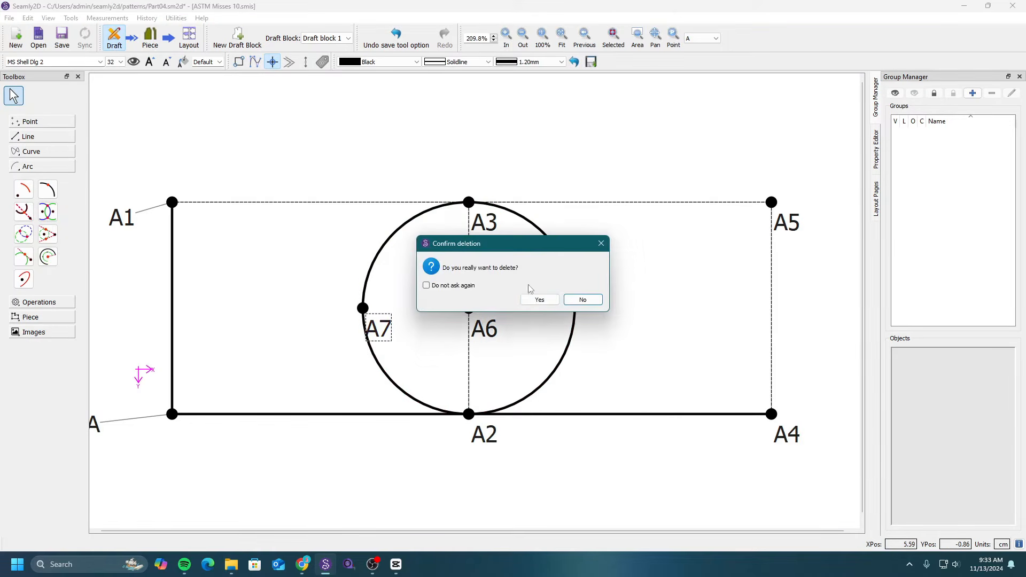
left_click(532, 299)
left_click(379, 373)
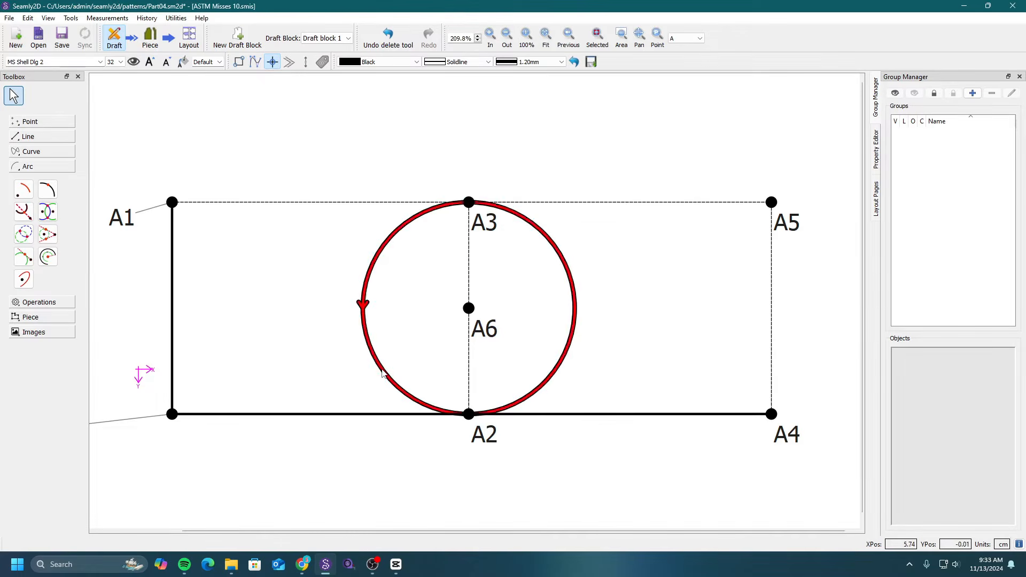
key("Delete")
left_click(539, 300)
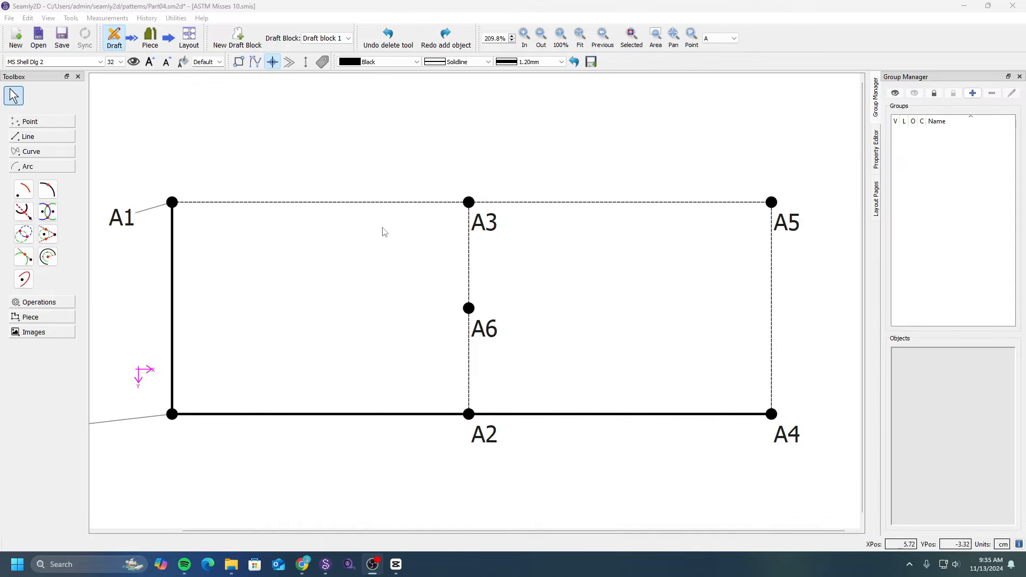
Draw an arc centred on A6 with a 5 cm radius, a first angle of 15° and a second angle of 85°.
left_click(23, 189)
left_click(486, 331)
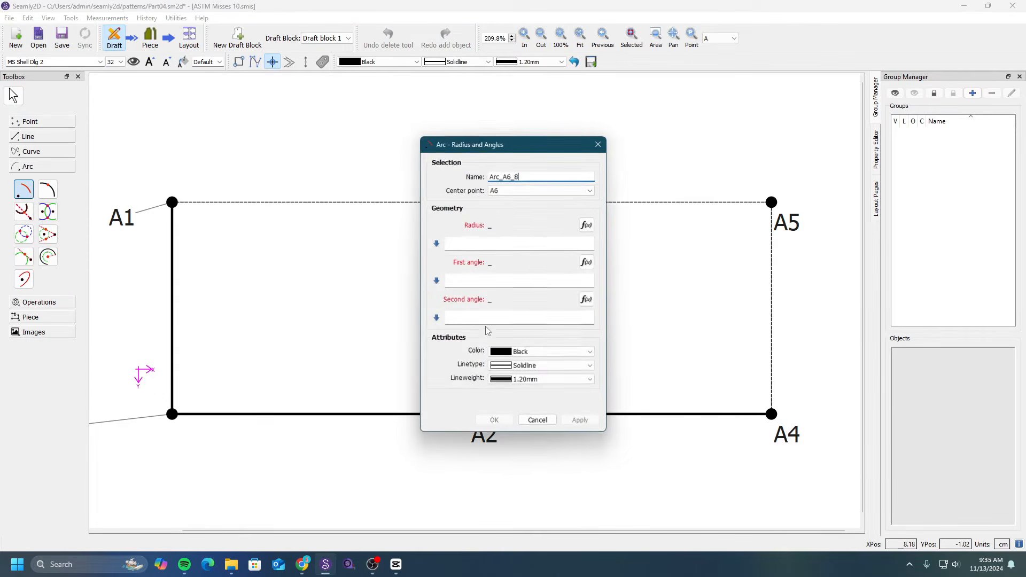
left_click(484, 245)
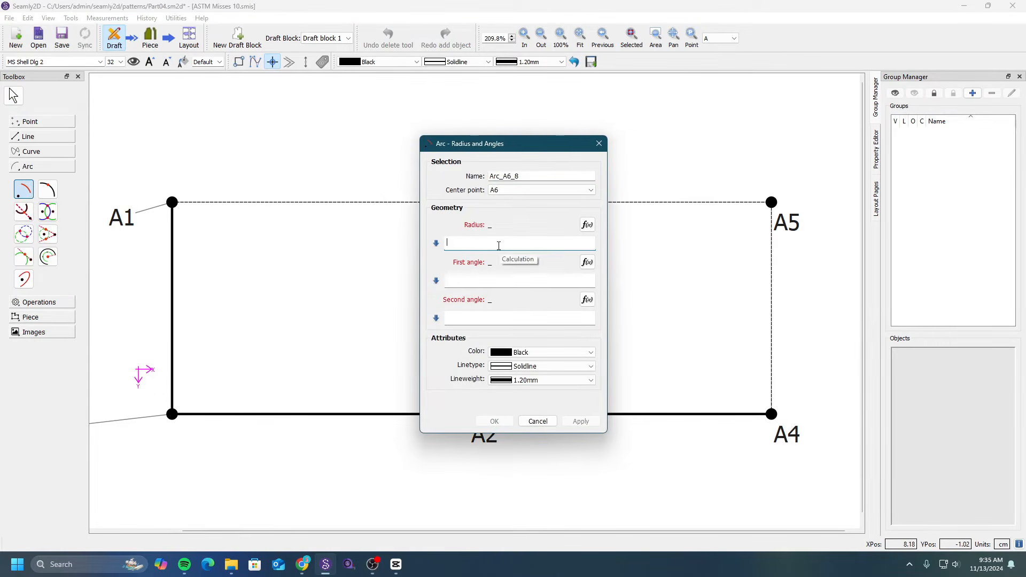
left_click(483, 282)
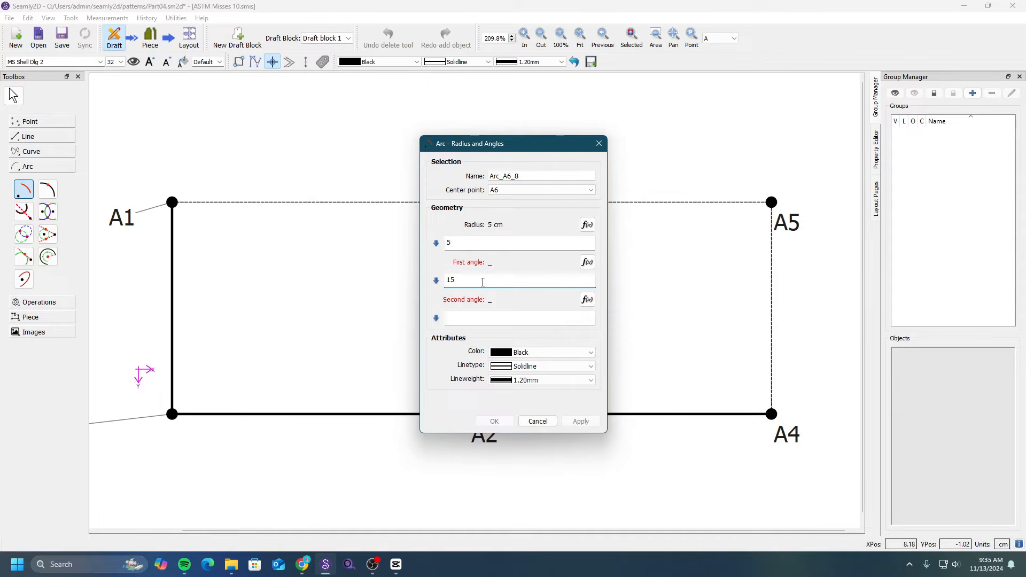
left_click(492, 313)
type("8")
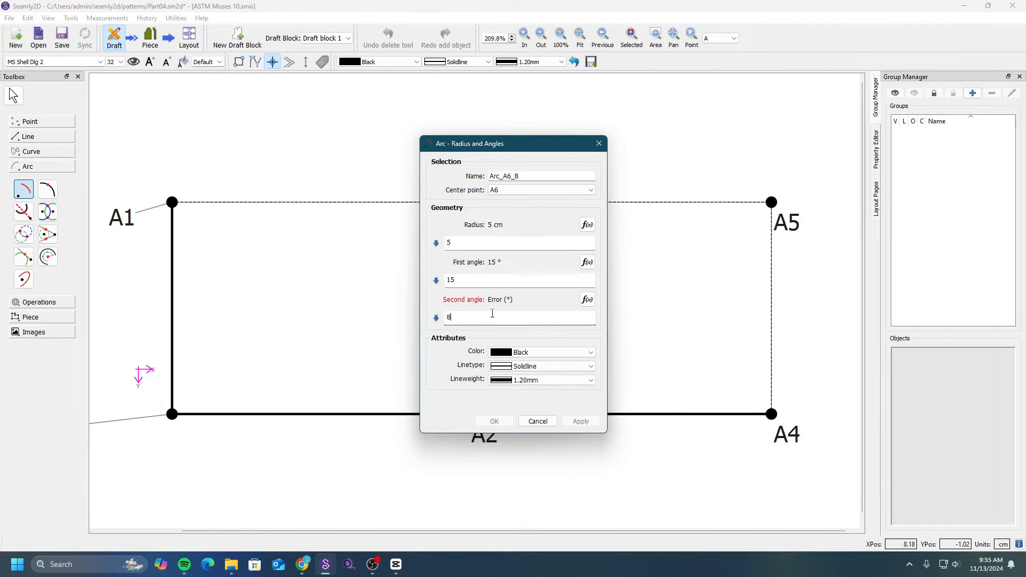
type("5")
left_click_drag(537, 143, 299, 139)
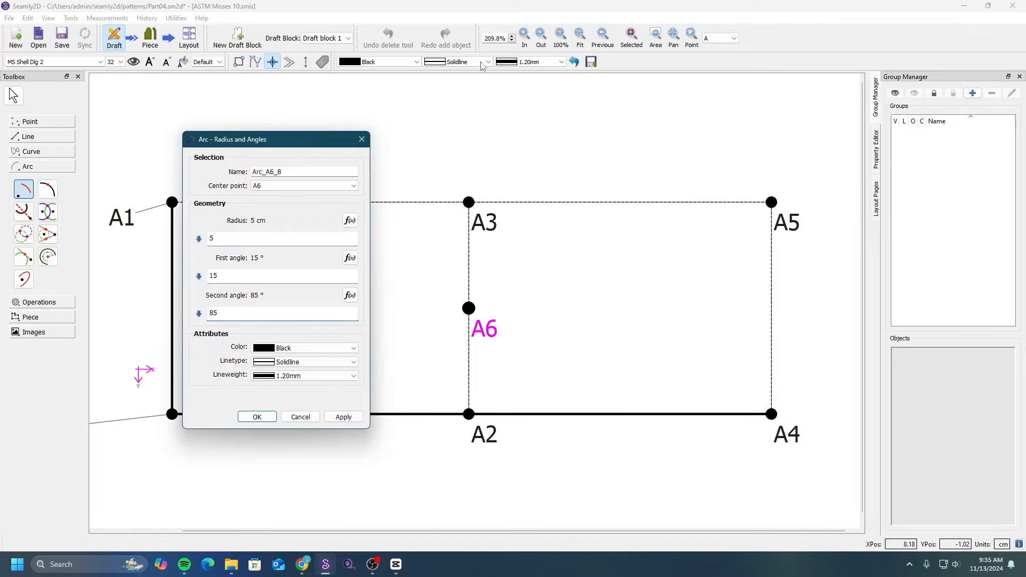
left_click(344, 419)
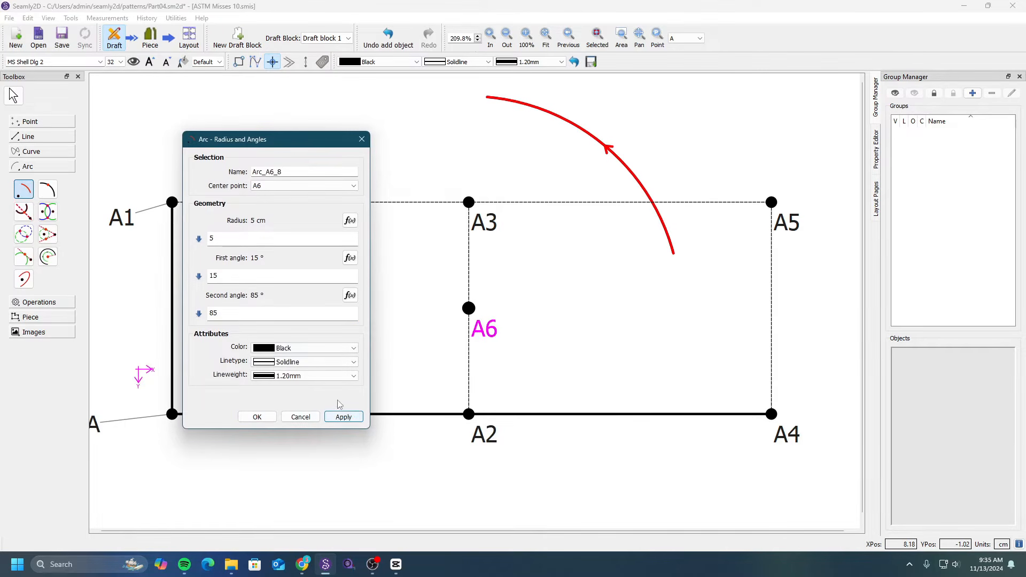
left_click(257, 416)
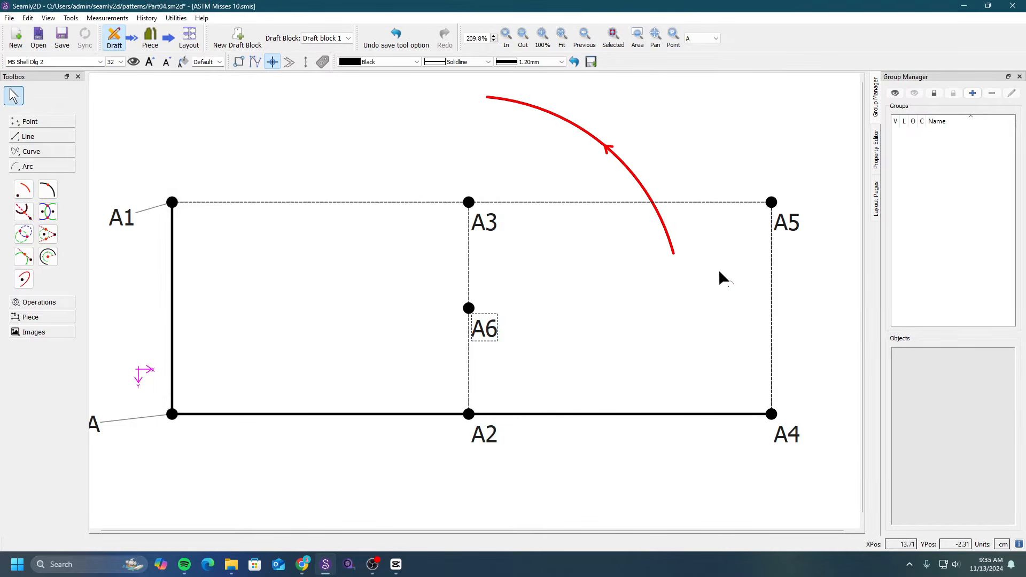
Place a point where an axis from A3 at about 15° intersects the arc, using Intersect Arc and Axis.
left_click(30, 218)
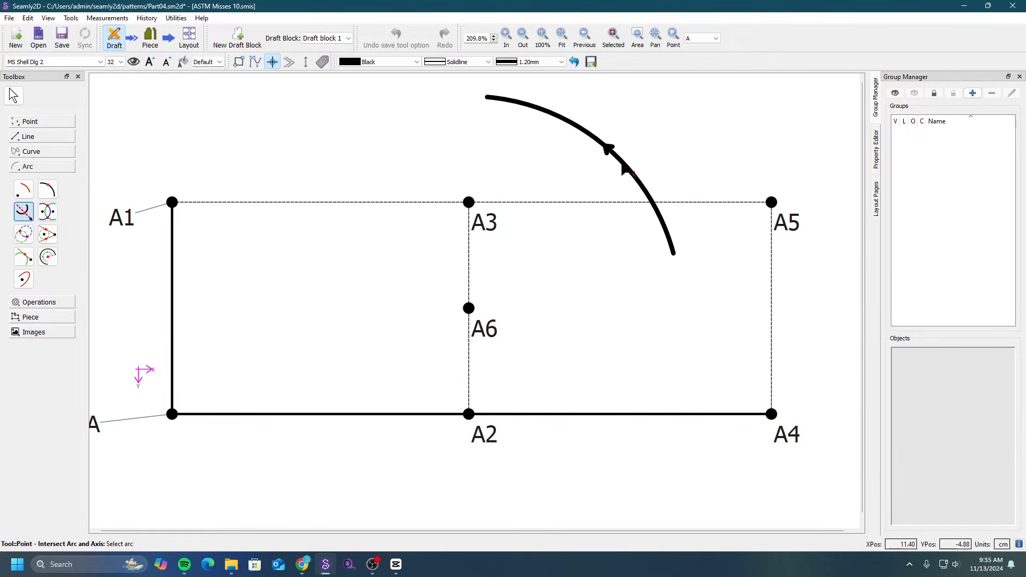
left_click(623, 168)
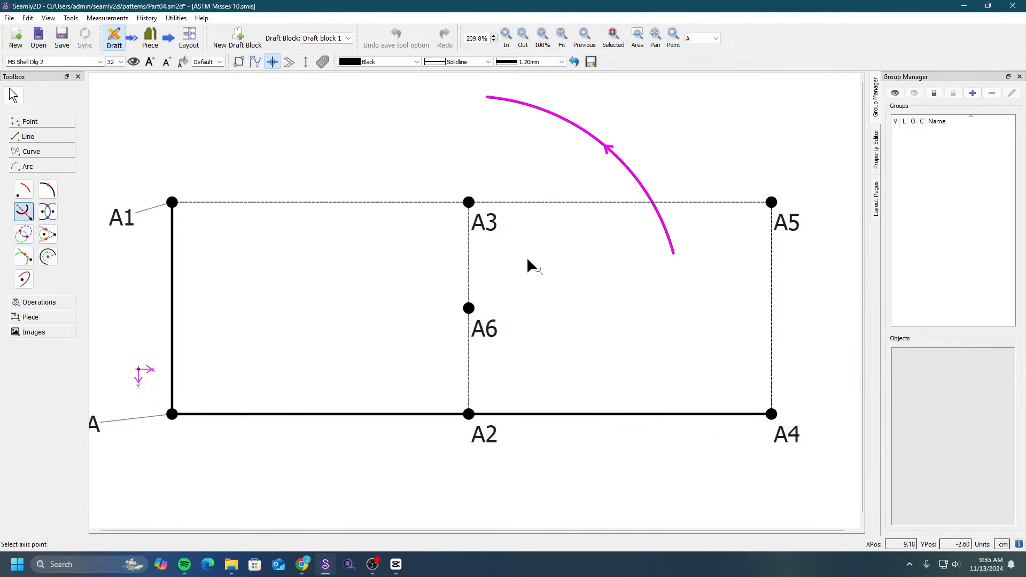
left_click(488, 228)
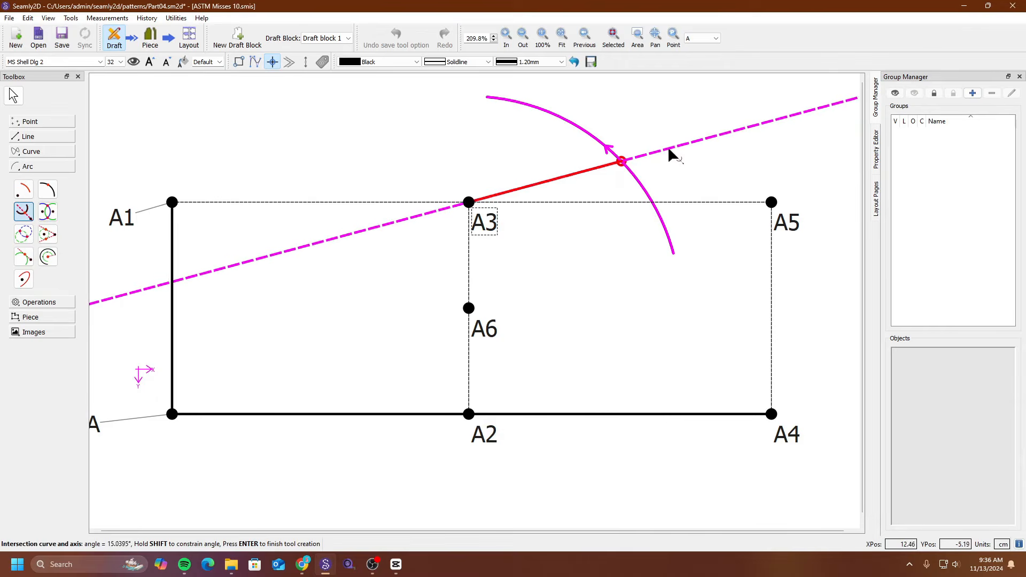
left_click(672, 153)
Set the axis angle of intersection point A7 to 45° and close its properties.
right_click(621, 162)
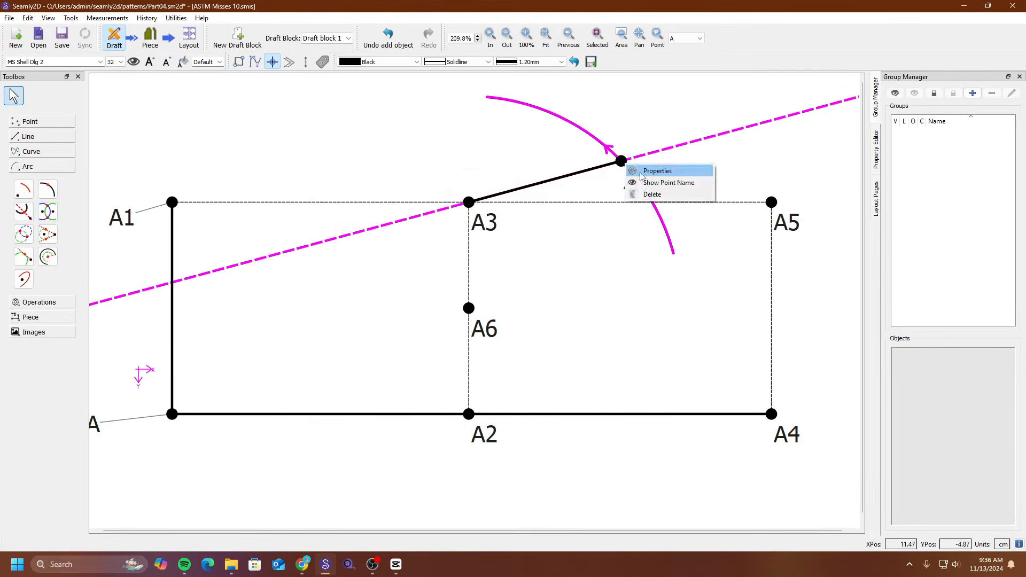
left_click(649, 172)
left_click_drag(555, 166, 287, 131)
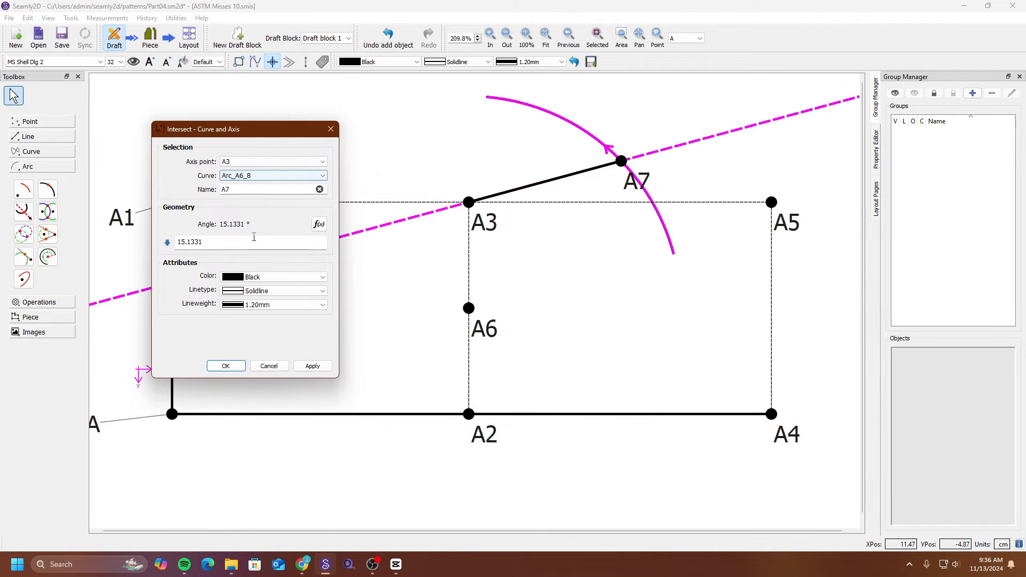
left_click_drag(253, 241, 133, 235)
type("45")
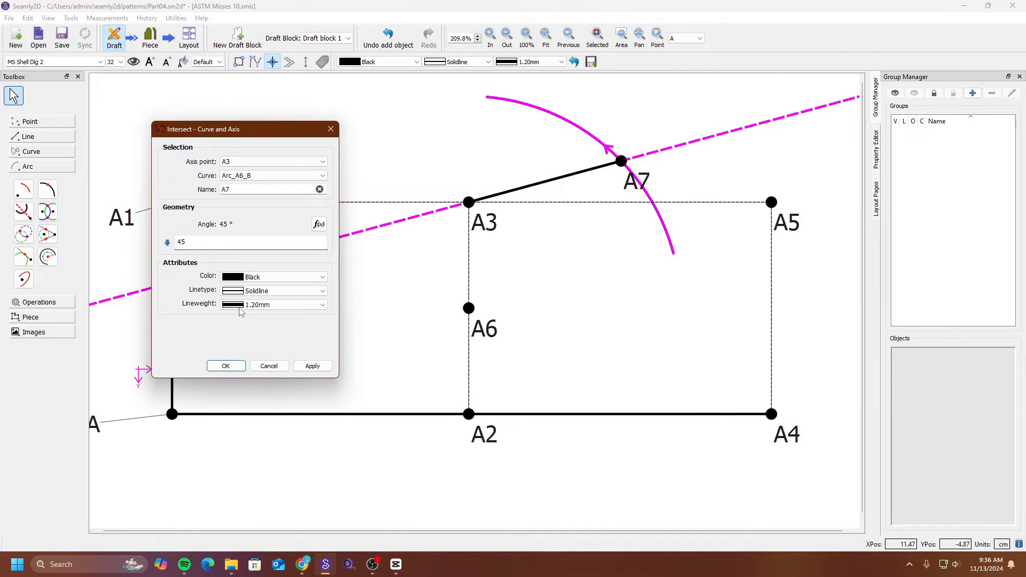
left_click(312, 367)
left_click(225, 366)
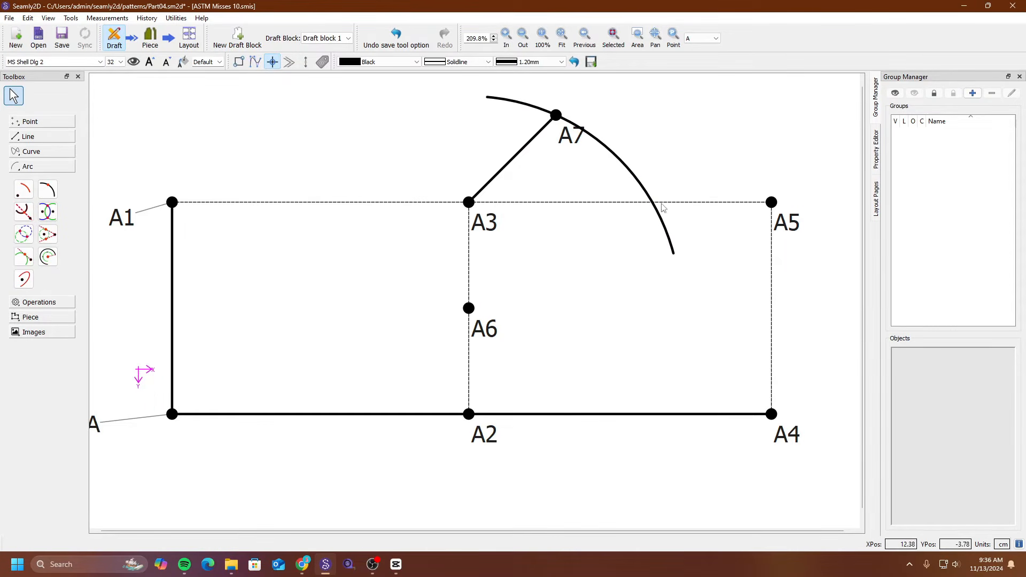
Delete intersection point A7 and the arc centred on A6.
mouse_move(618, 160)
key("Delete")
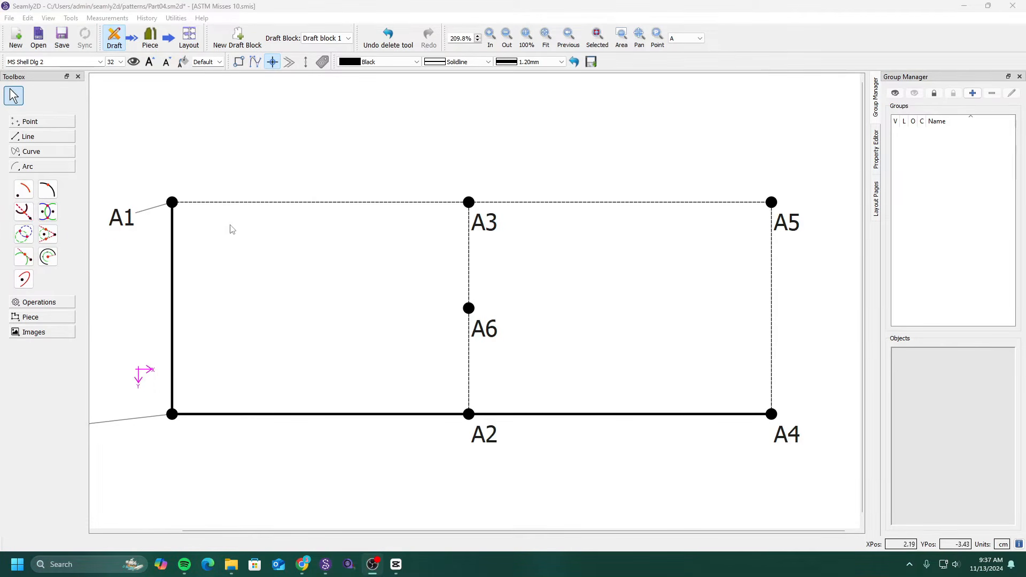
Draw a full circle centred on A6 with a 5 cm radius and angles from 0° to 360°.
left_click(47, 212)
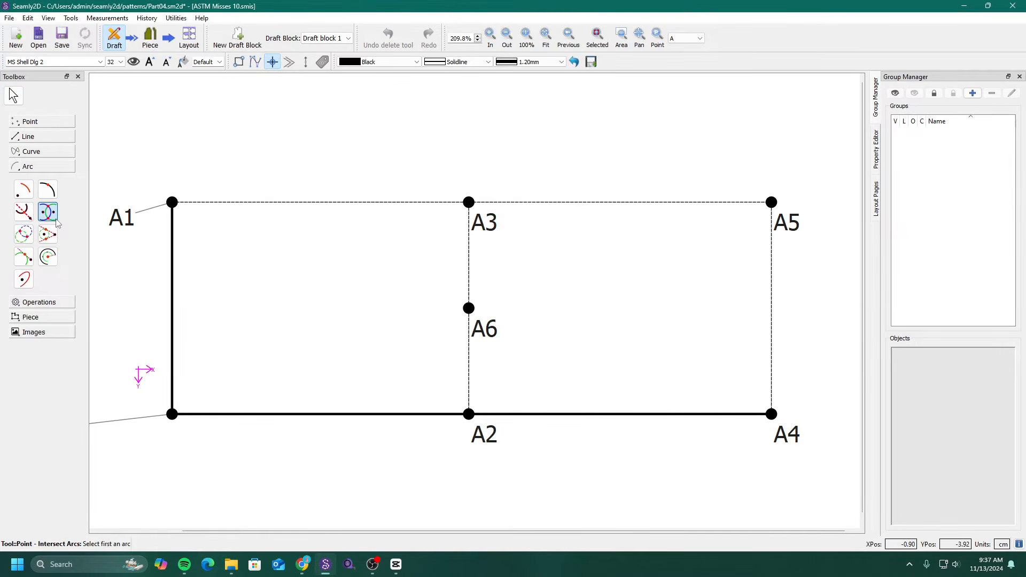
left_click(23, 189)
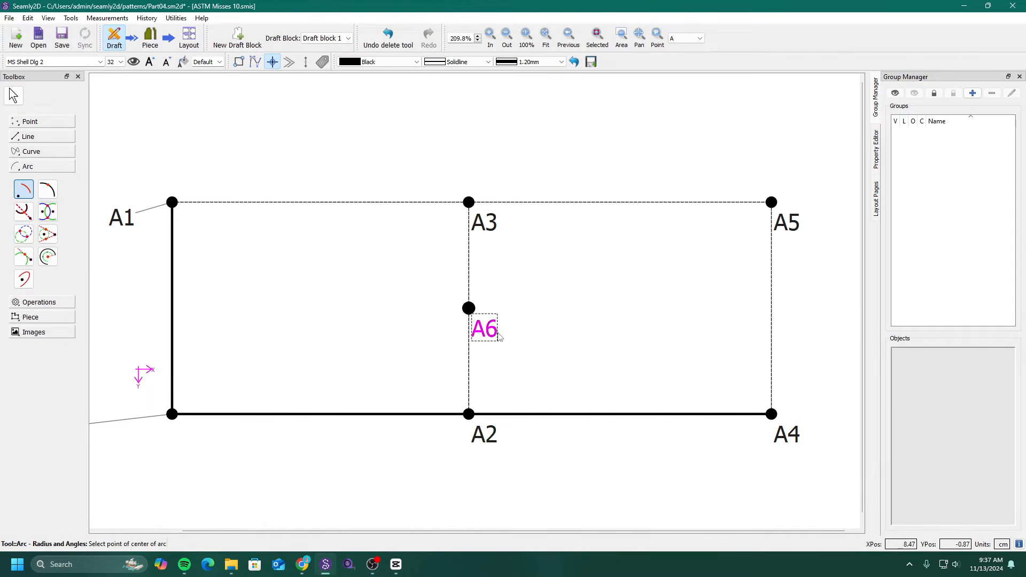
left_click(497, 332)
left_click_drag(525, 139, 342, 158)
left_click(317, 244)
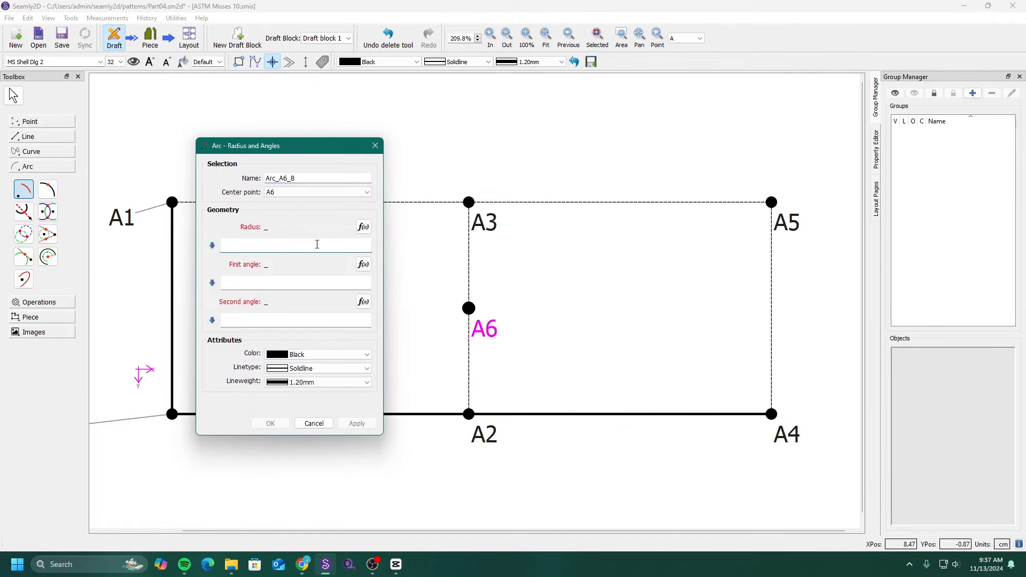
key("Tab")
key("Tab")
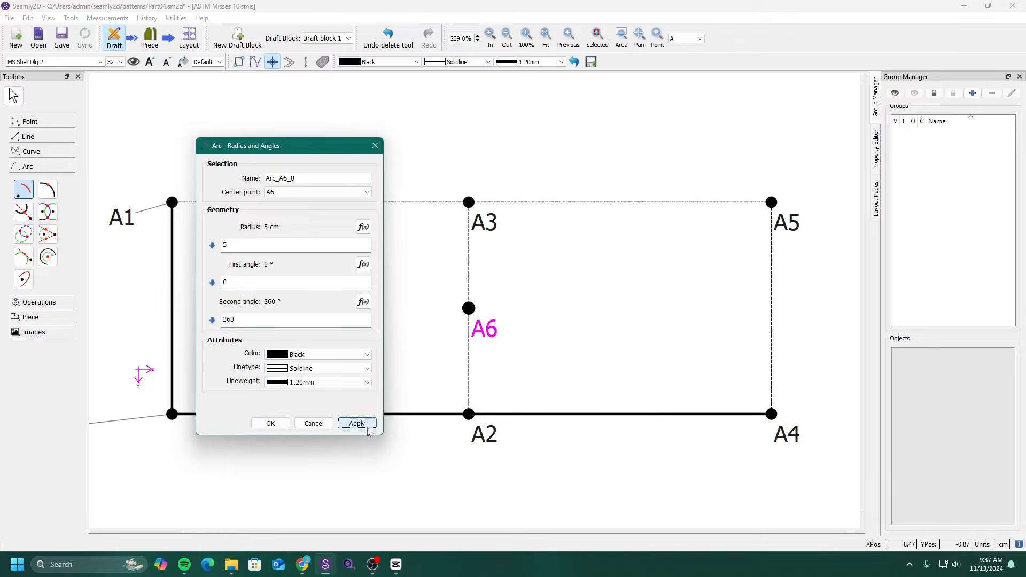
left_click(357, 423)
left_click(271, 423)
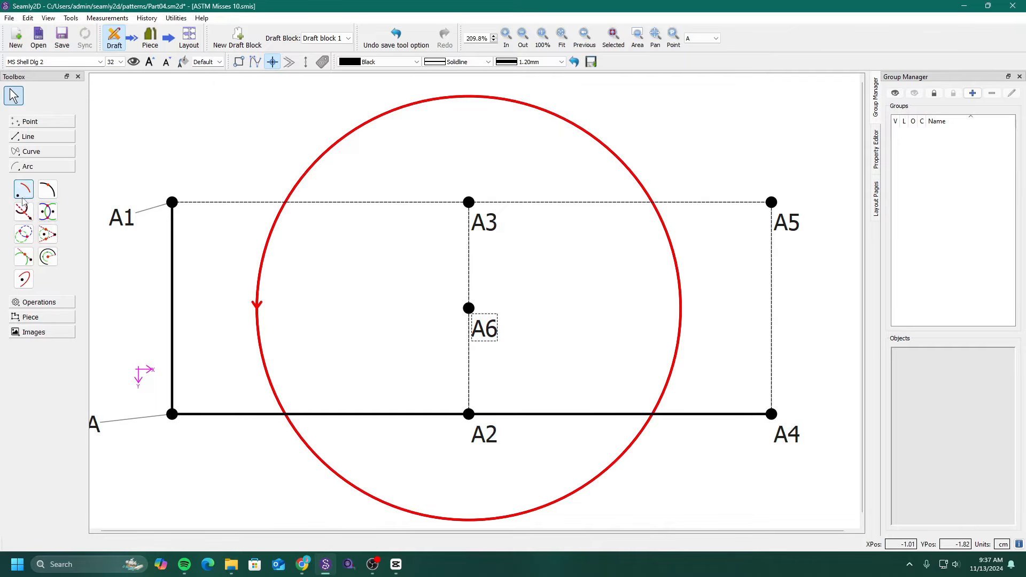
Draw a full circle centred on A5 with a 3.5 cm radius and angles from 0° to 360°.
left_click(788, 227)
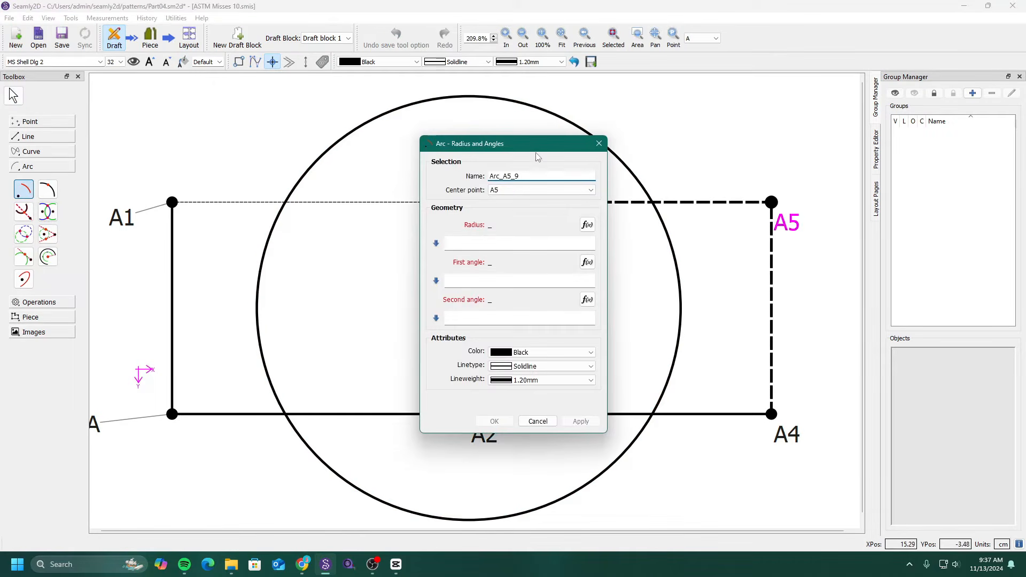
left_click_drag(536, 151, 315, 159)
left_click(253, 251)
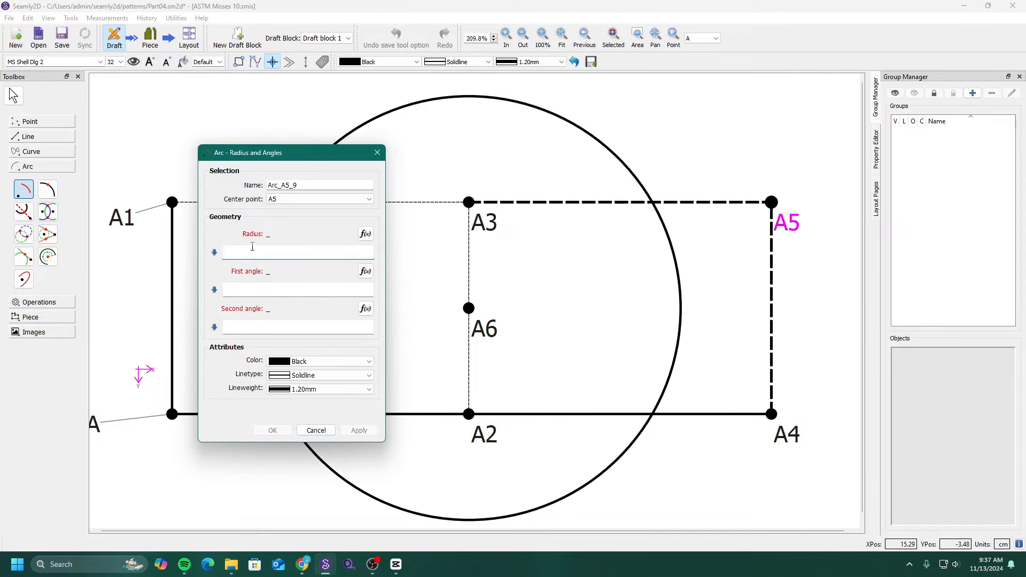
key("Tab")
type("0")
key("Tab")
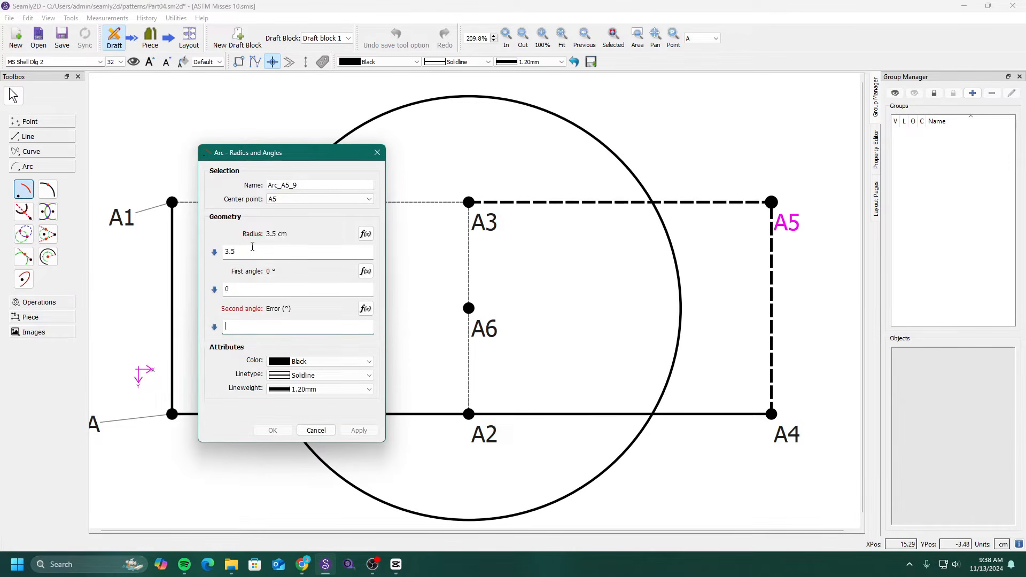
type("360")
left_click(360, 430)
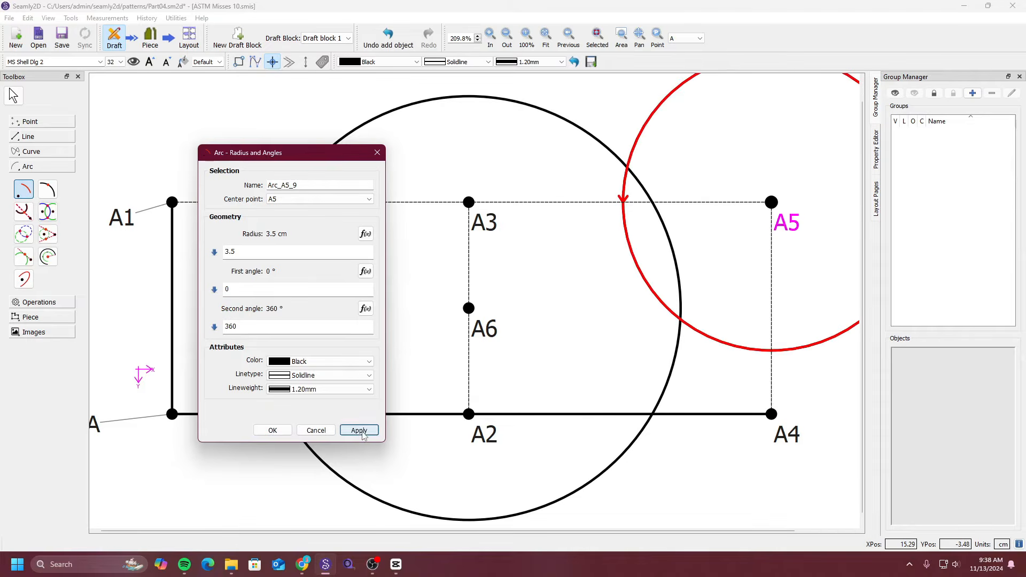
left_click(272, 430)
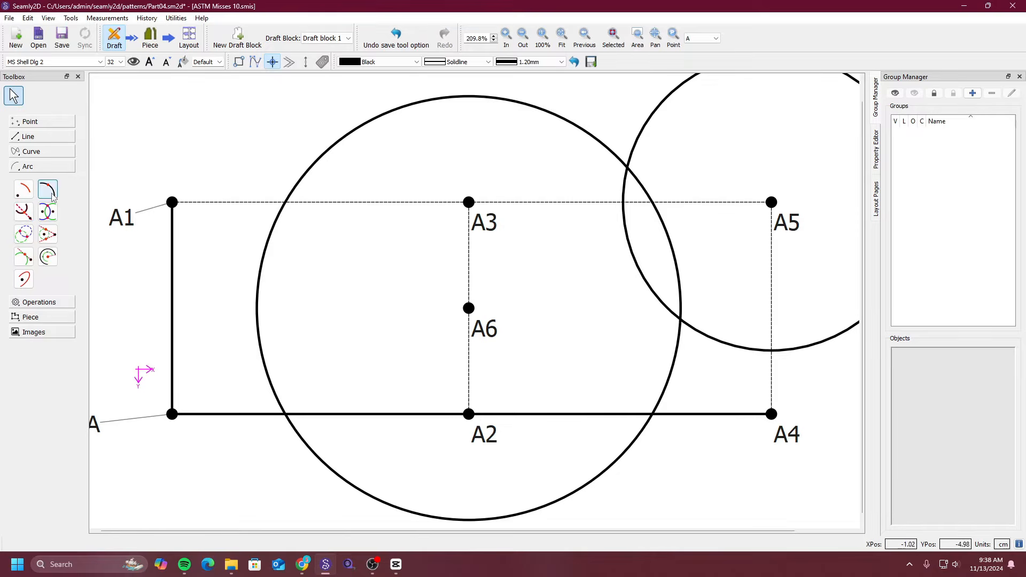
Place a point at the intersection of the circle centred on A6 and the circle centred on A5 using Intersect Arcs.
left_click(47, 212)
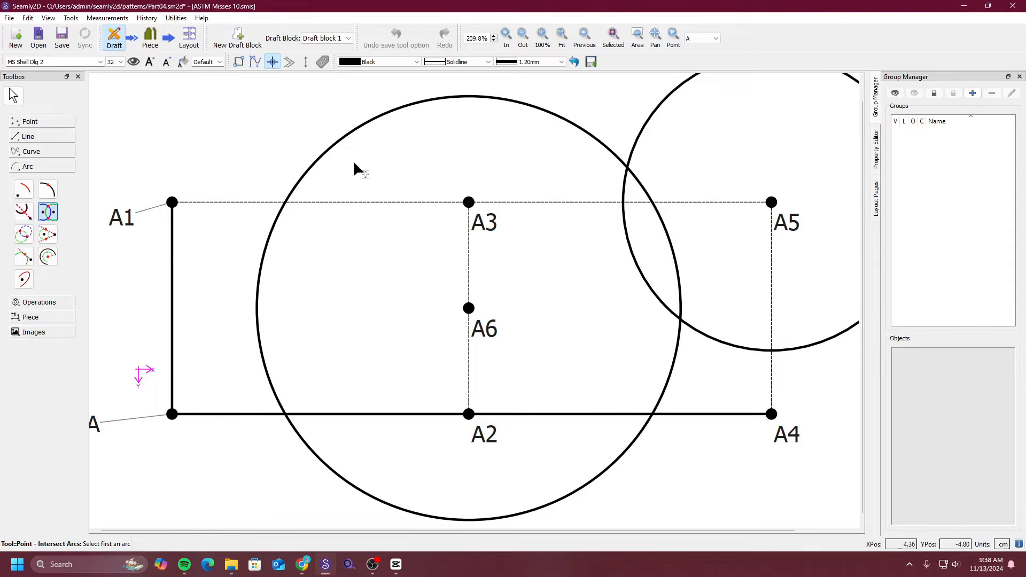
left_click(421, 104)
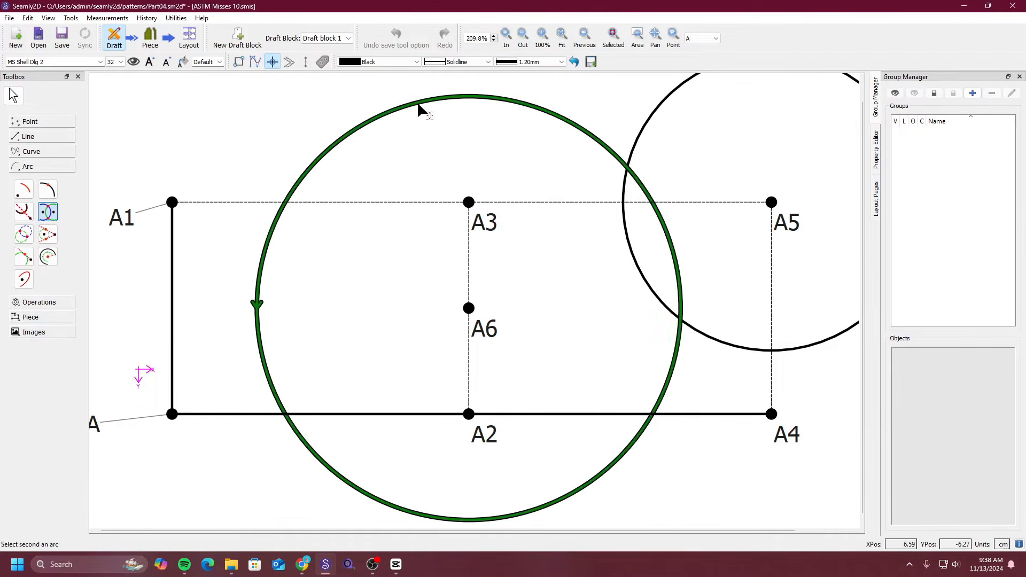
left_click(653, 115)
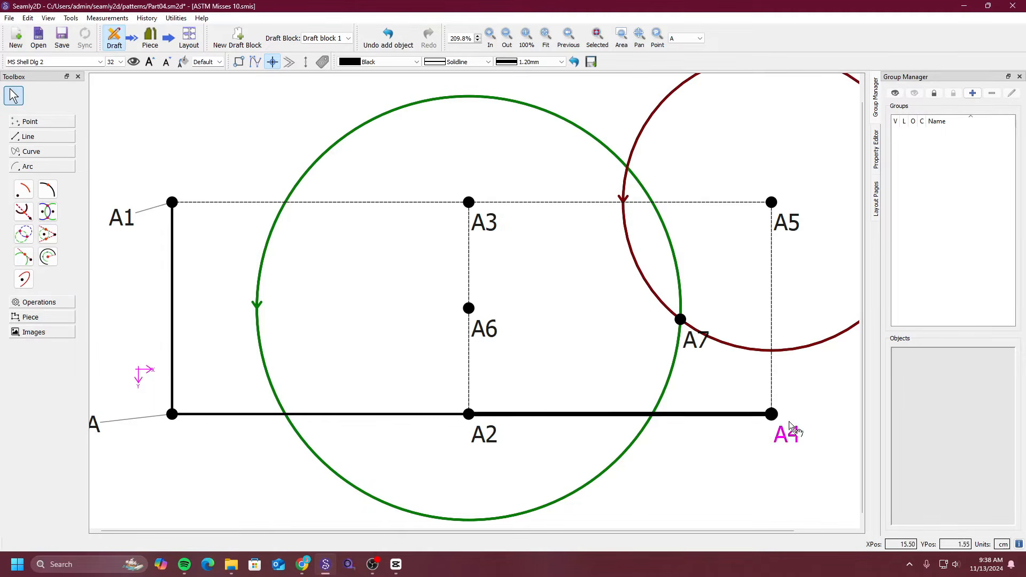
Change the arc intersection point A7 to take the second point and close its properties.
right_click(694, 345)
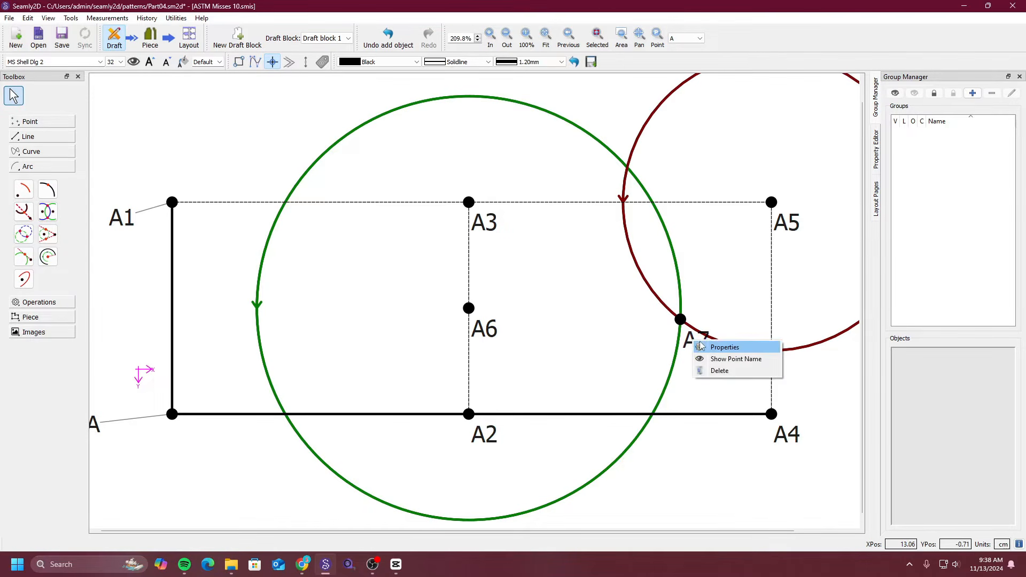
left_click(716, 350)
left_click_drag(541, 235, 402, 230)
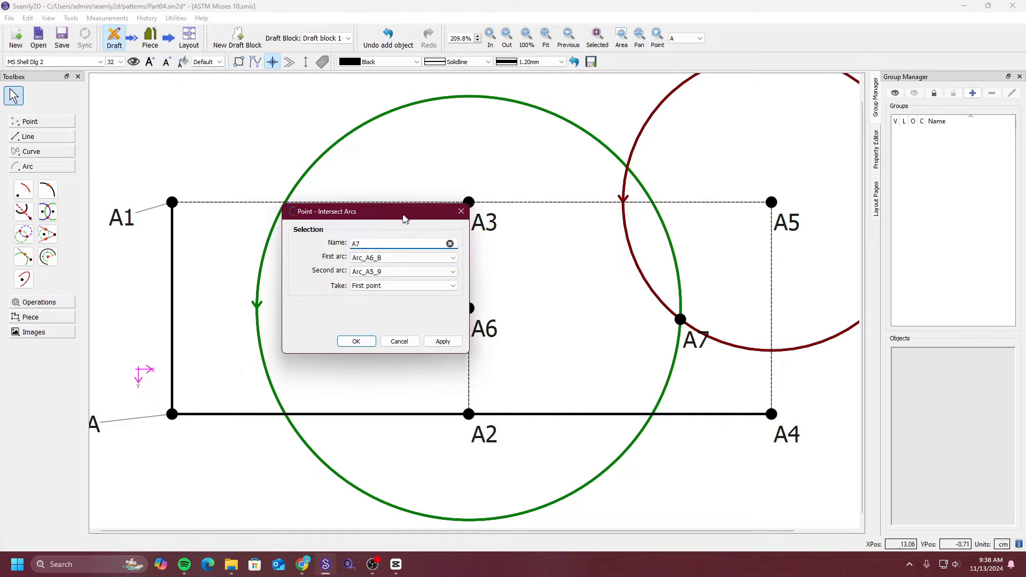
left_click(416, 287)
left_click(413, 303)
left_click(442, 342)
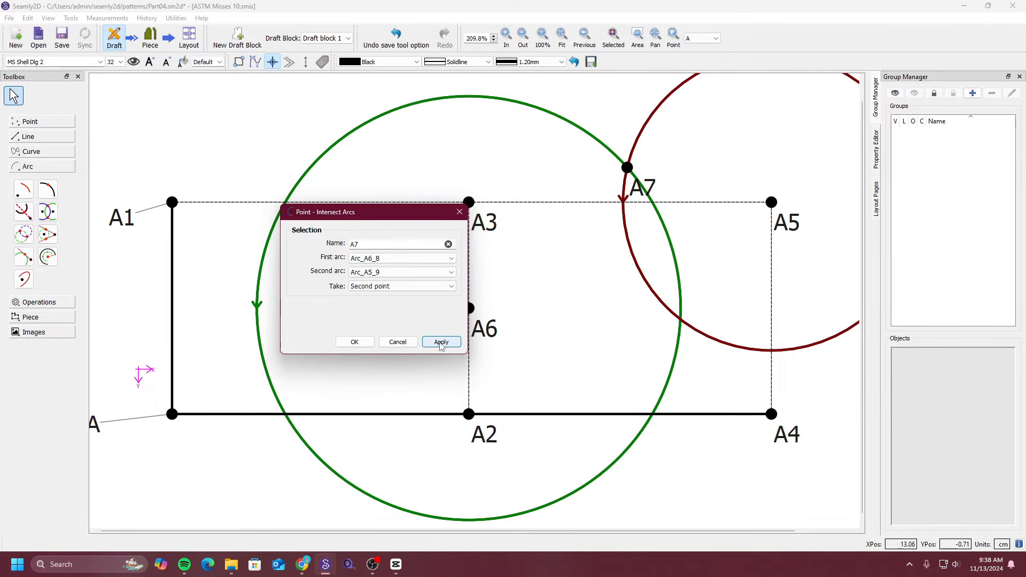
left_click(460, 213)
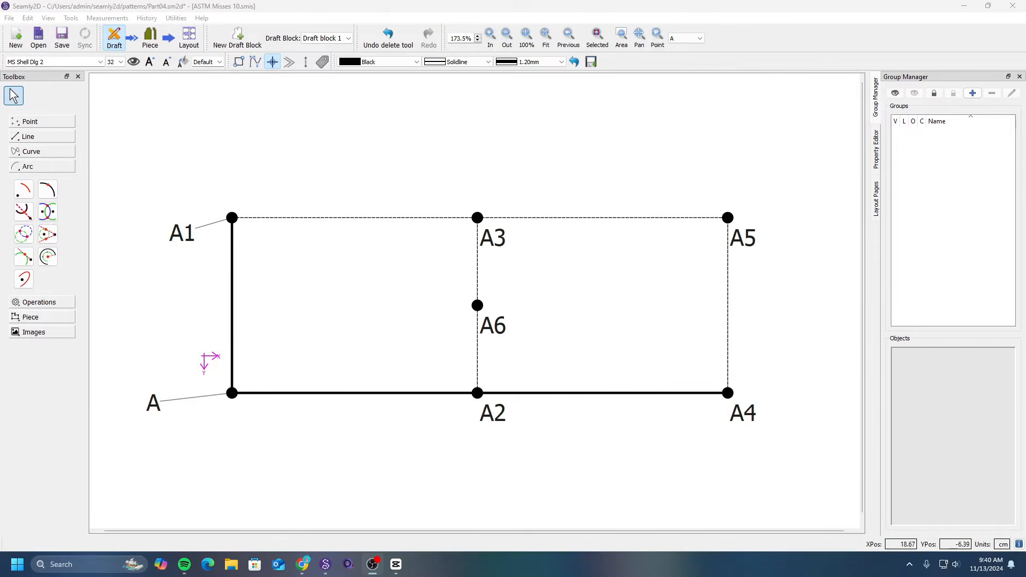
Place point A7 with Intersect Circles, using a 5 cm radius circle centred on A6 and a 3 cm radius circle centred on A4.
left_click(25, 236)
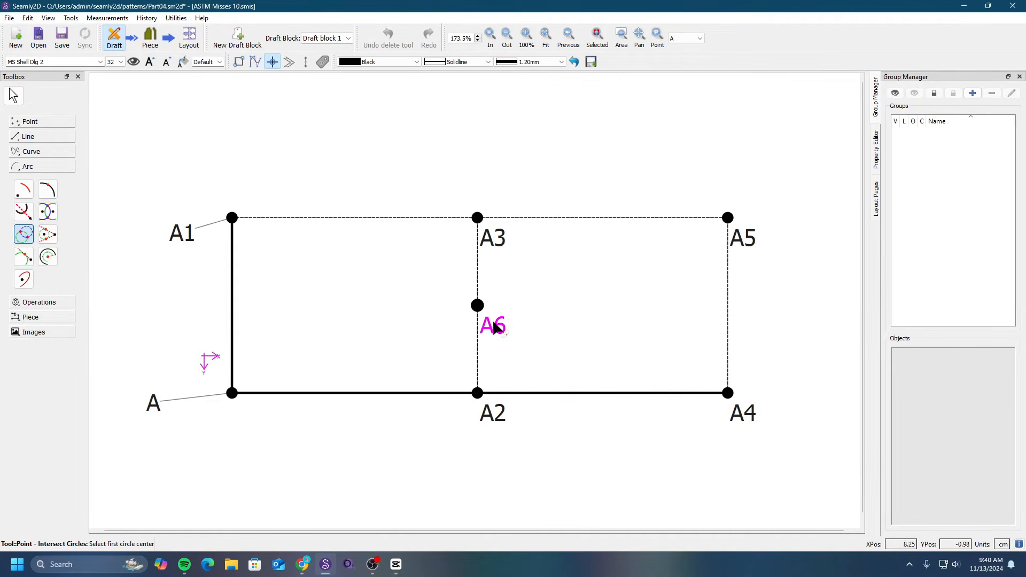
mouse_move(494, 324)
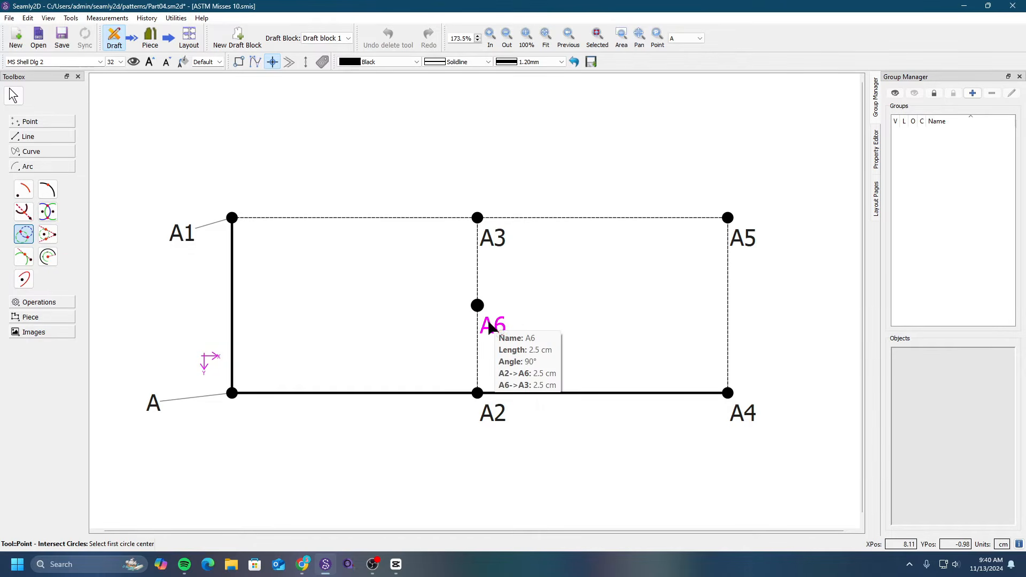
left_click(488, 323)
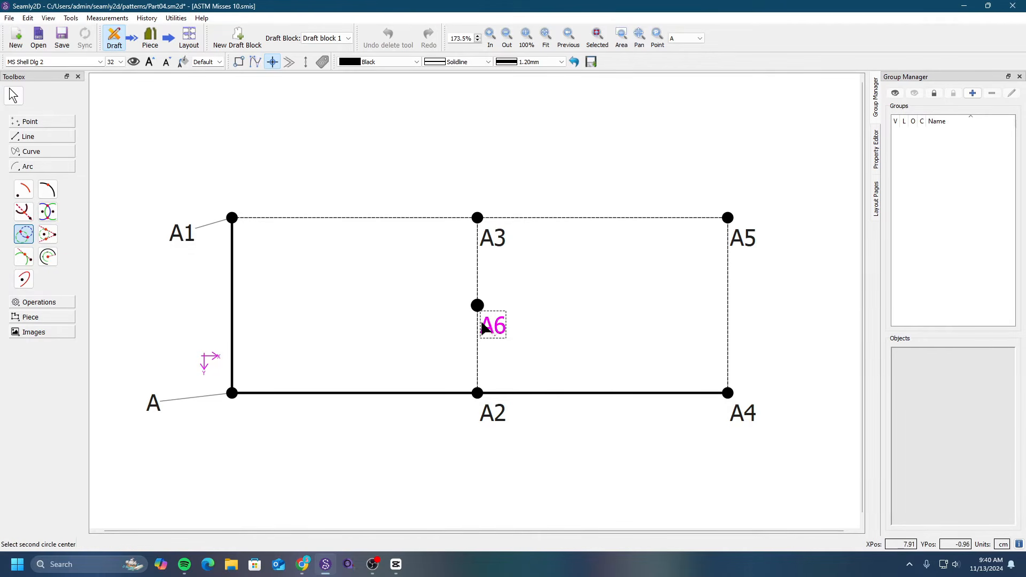
left_click(743, 414)
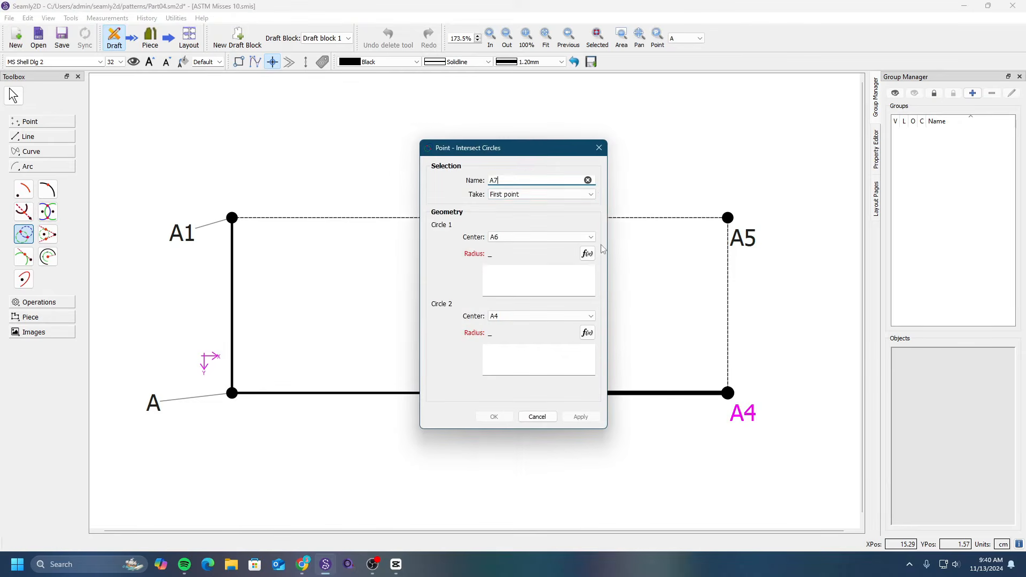
left_click_drag(544, 154, 304, 177)
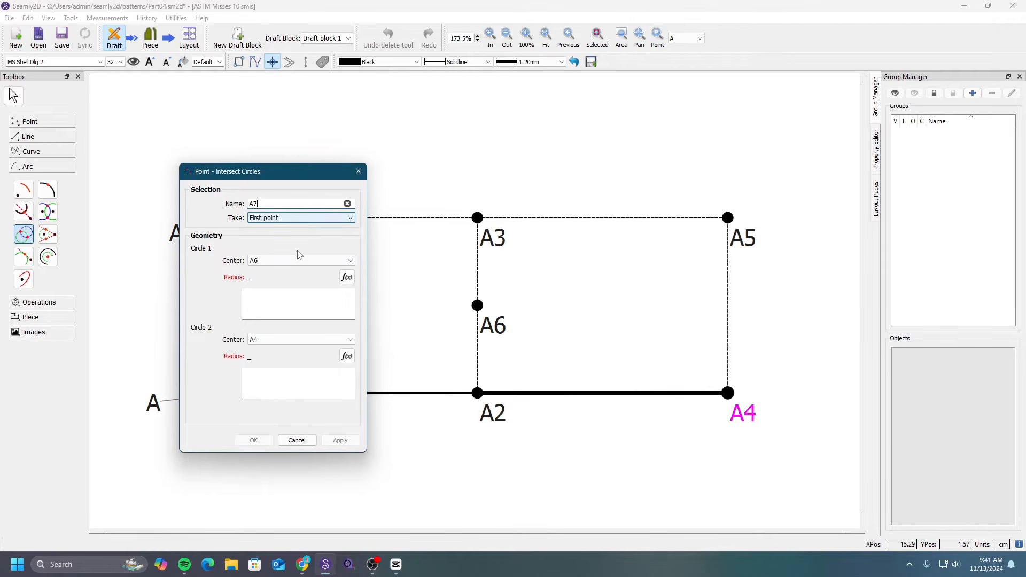
left_click(291, 302)
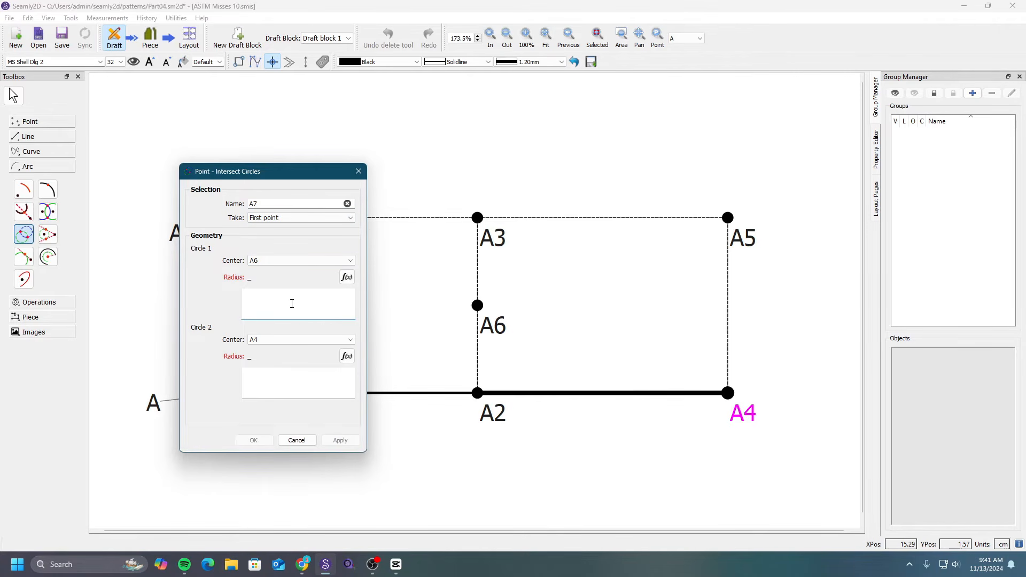
type("5")
left_click(300, 384)
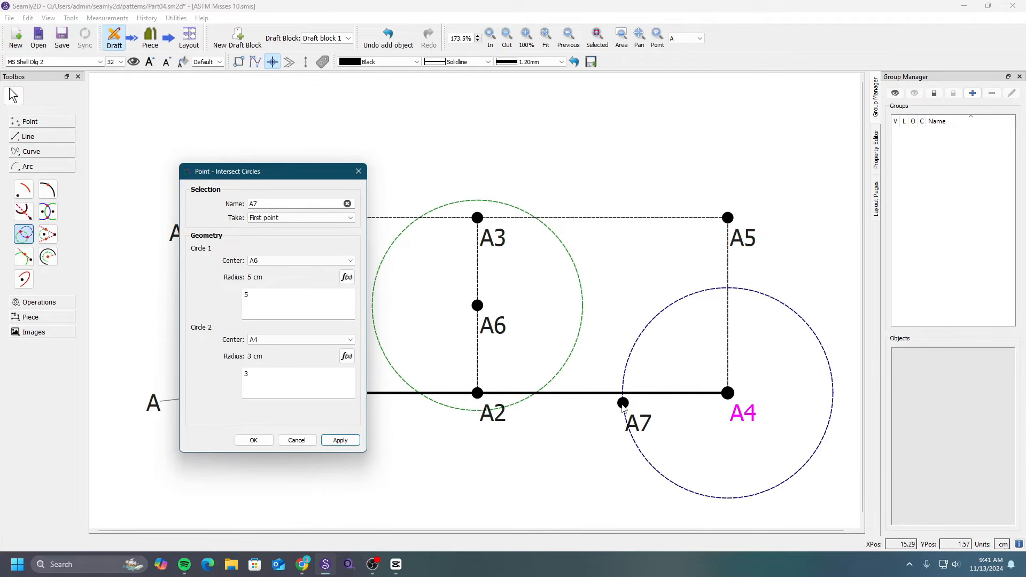
Set the radii of both intersecting circles for point A7 to 6 cm and accept the point.
left_click(277, 301)
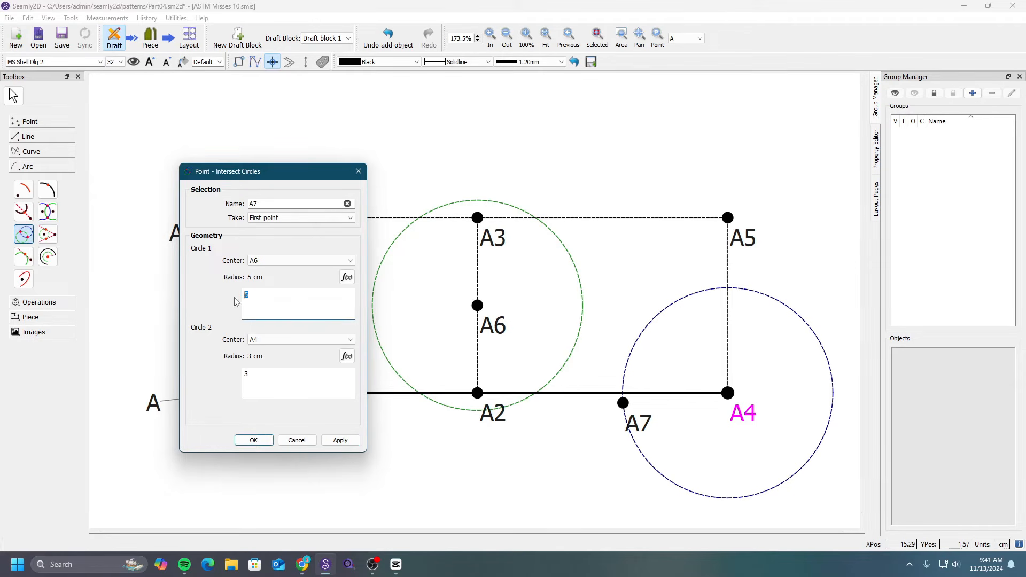
type("6")
left_click(280, 387)
type("6")
double_click(265, 378)
type("6")
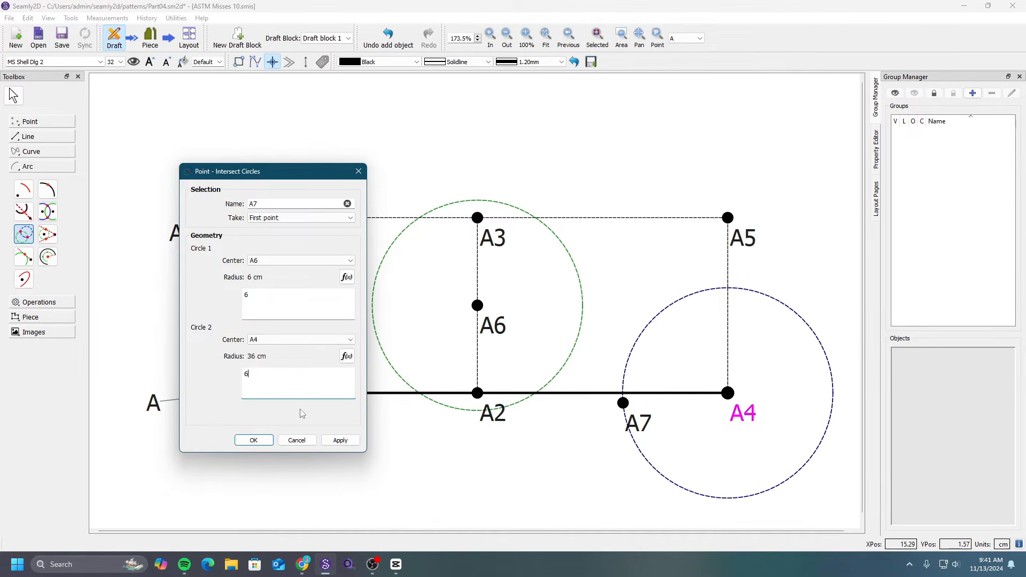
left_click(337, 441)
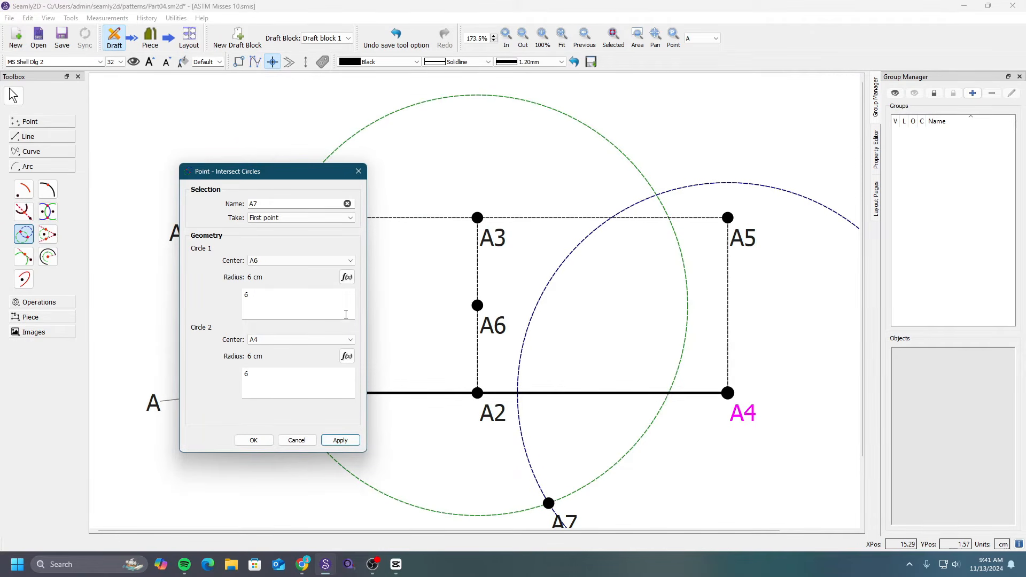
left_click(254, 440)
Select point A7 to inspect its two construction circles around A6 and A4.
scroll(331, 469, "down", 2)
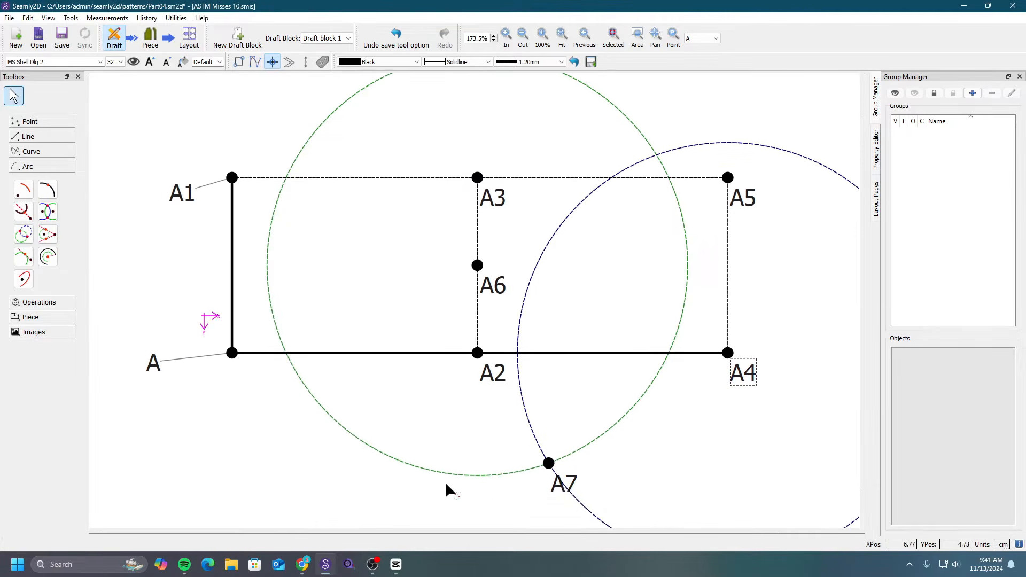
scroll(534, 465, "down", 1)
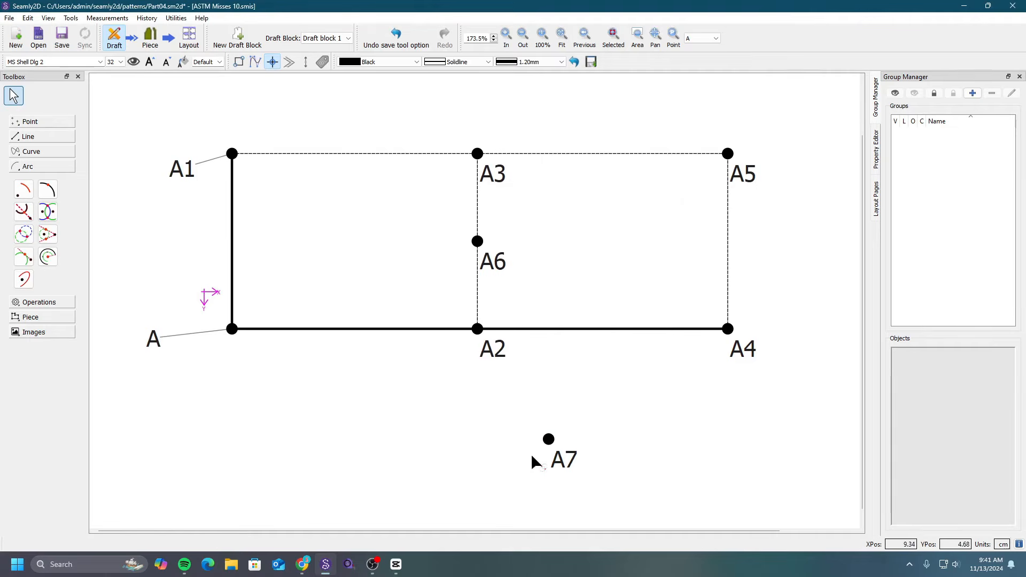
left_click(566, 461)
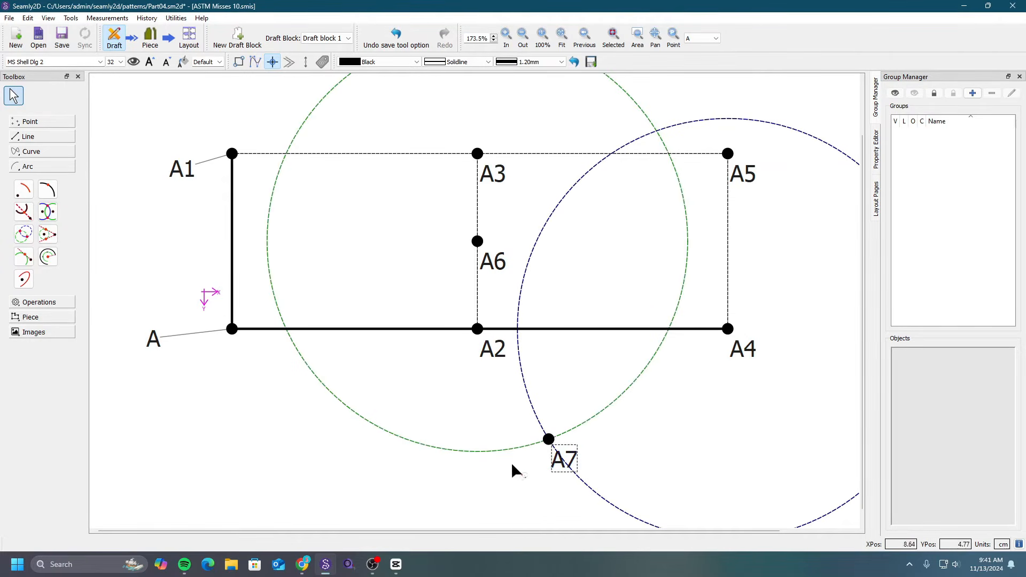
right_click(571, 469)
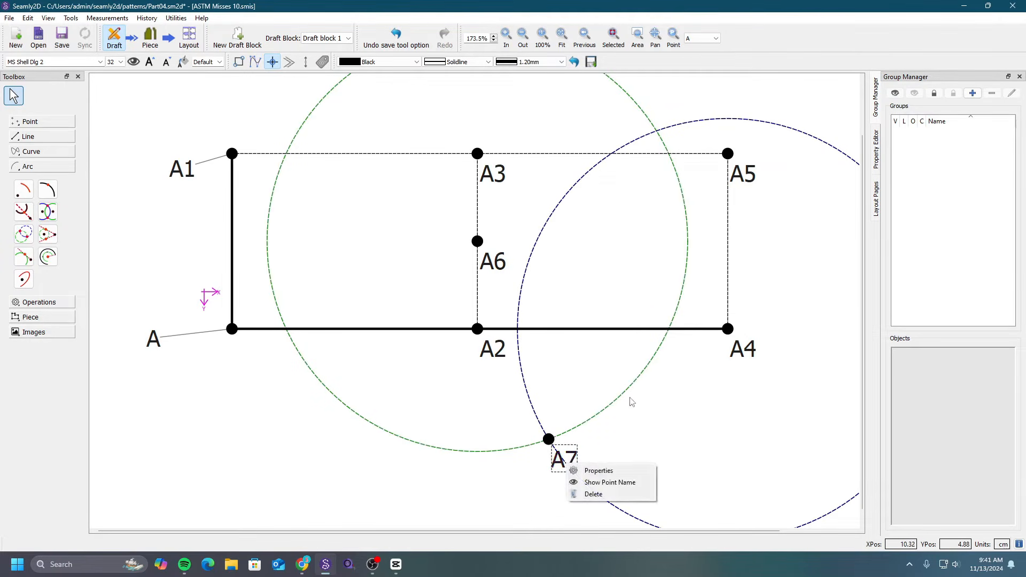
left_click(467, 445)
left_click(561, 458)
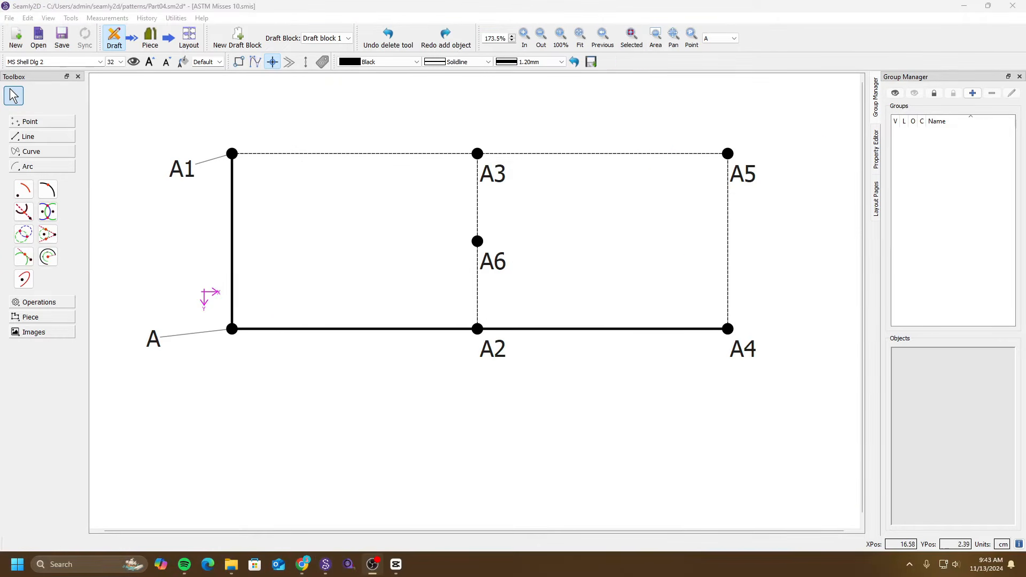
Place point A7 with Intersect Circle and Tangent, using tangent point A4 and a 1 cm radius circle centred on A6.
left_click(52, 238)
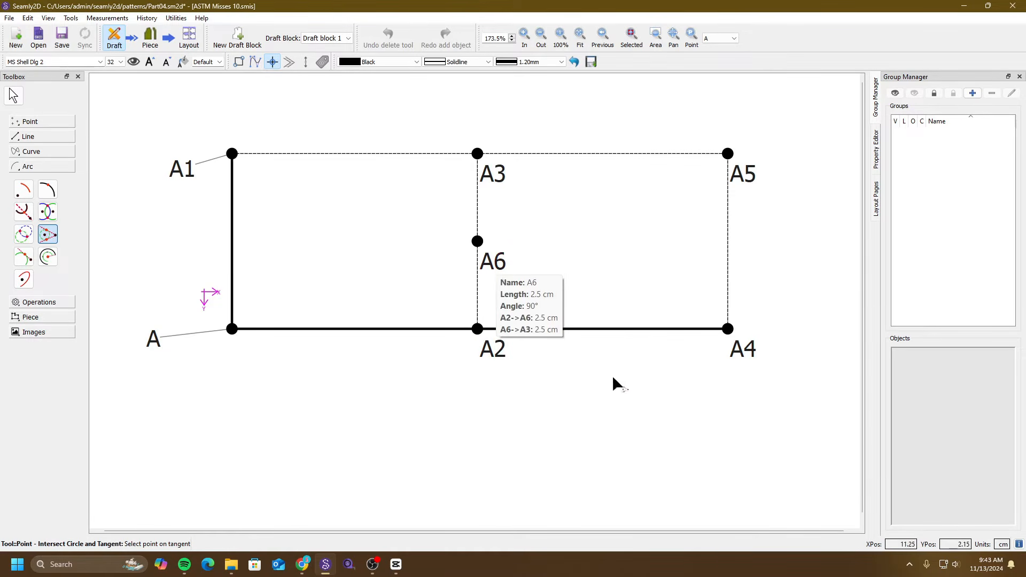
left_click(747, 352)
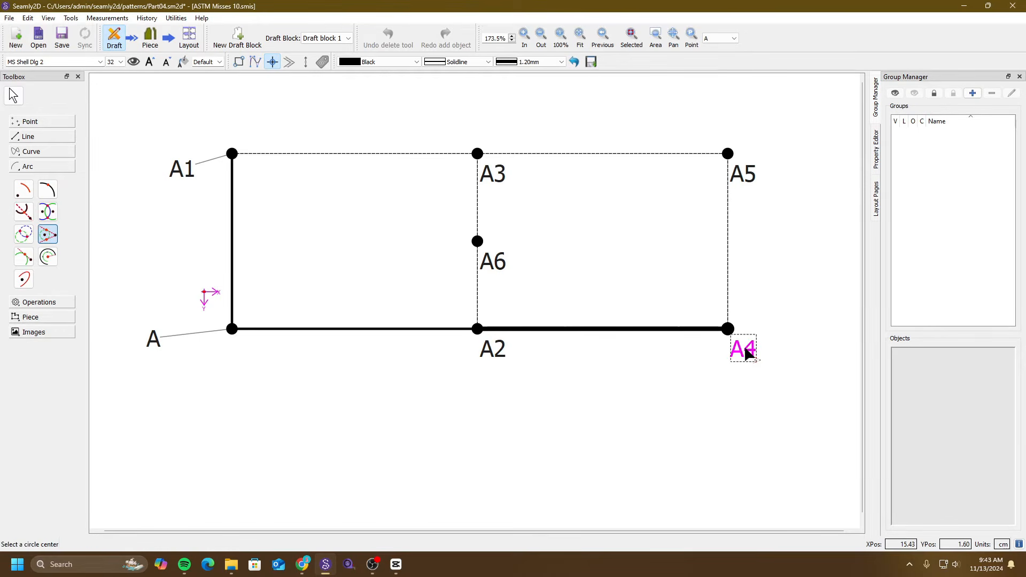
left_click(498, 268)
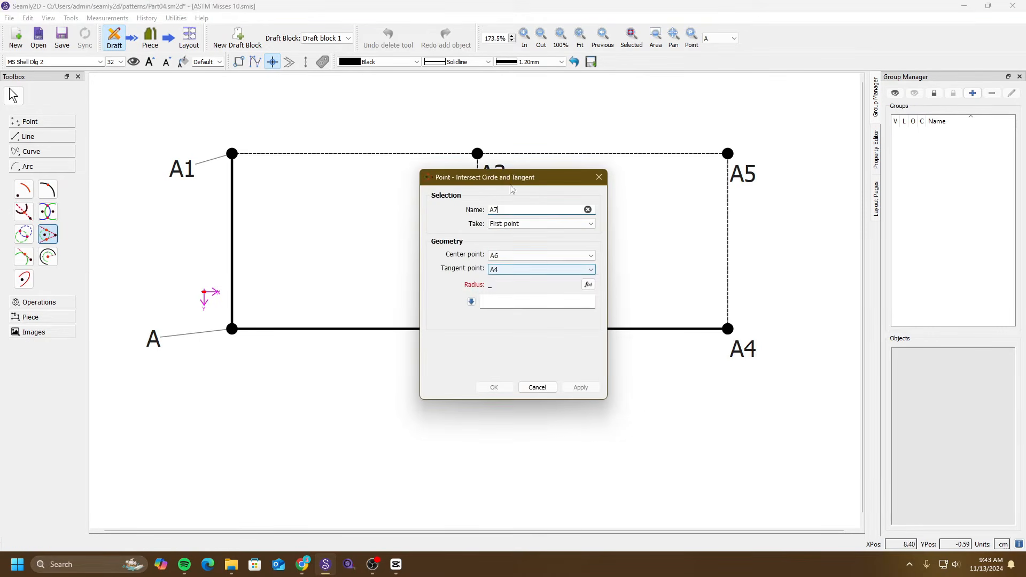
left_click_drag(522, 182, 247, 183)
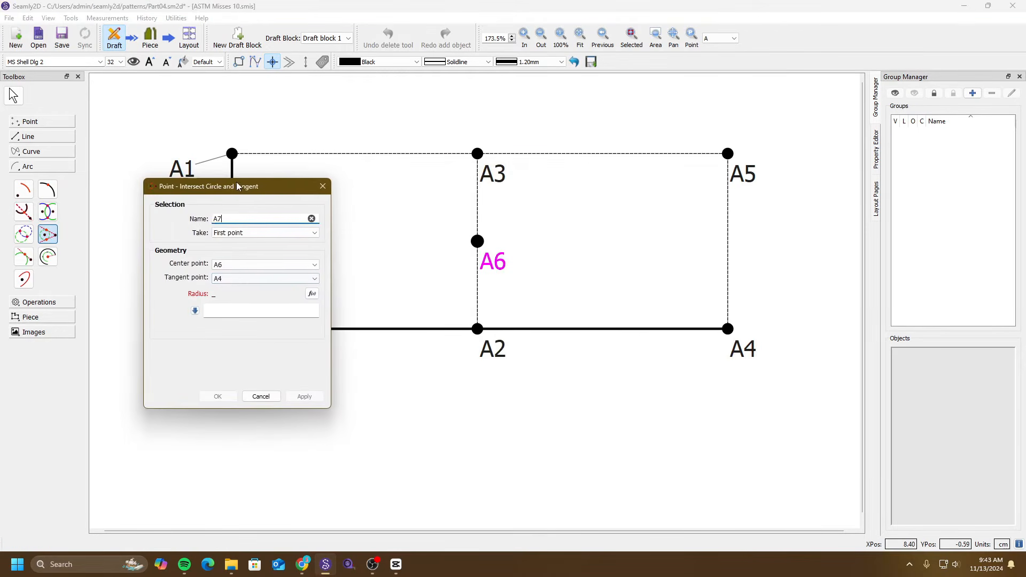
left_click(250, 313)
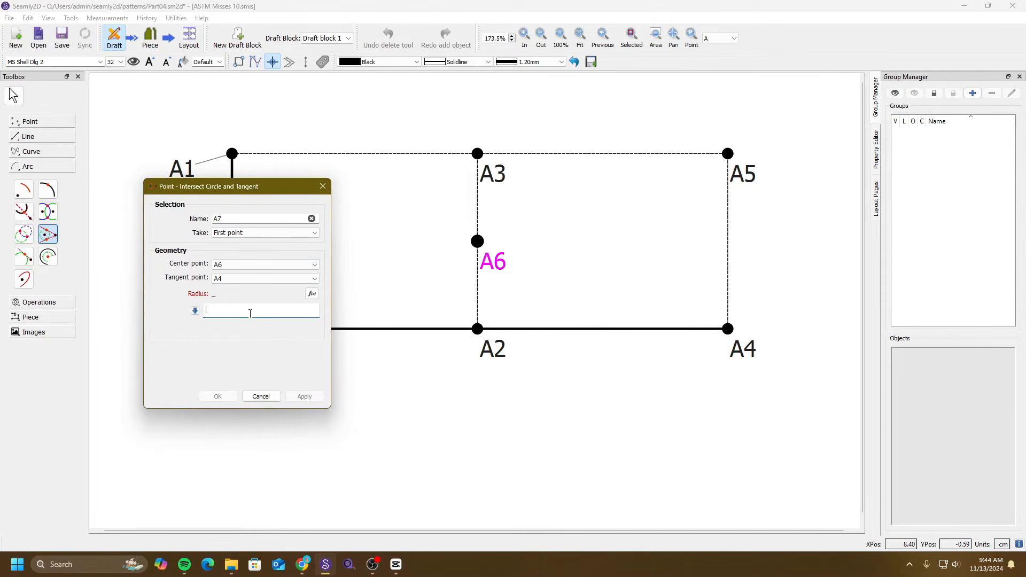
type("1")
left_click(304, 396)
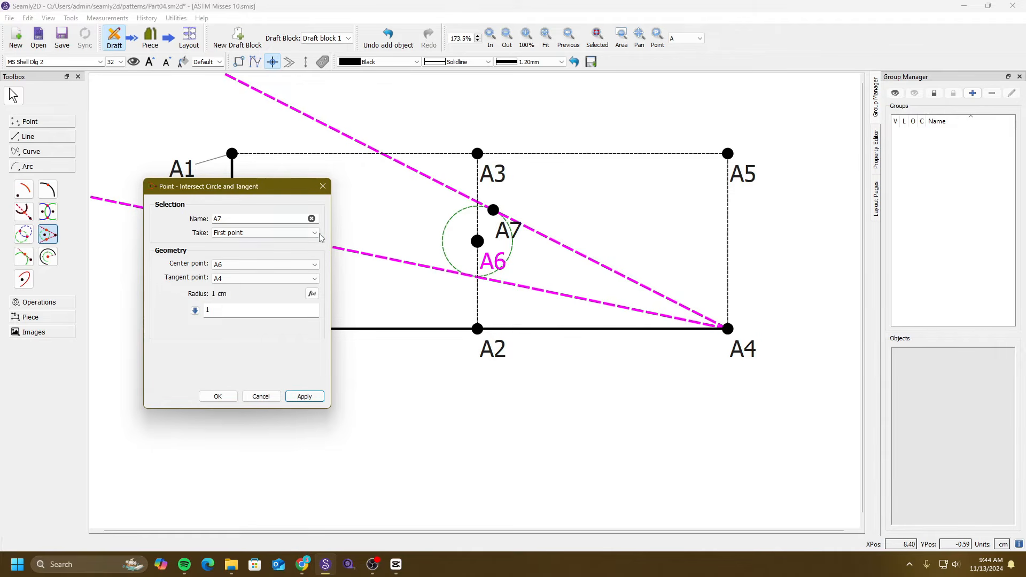
Switch the tangent intersection point A7 to take the second point.
left_click(289, 233)
left_click(289, 259)
left_click(268, 233)
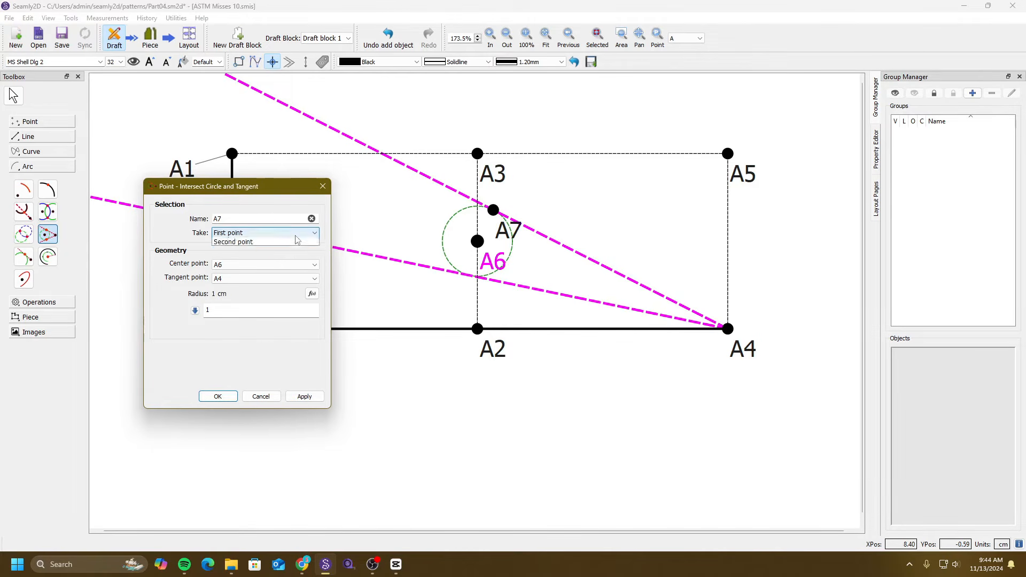
left_click(251, 249)
left_click(302, 396)
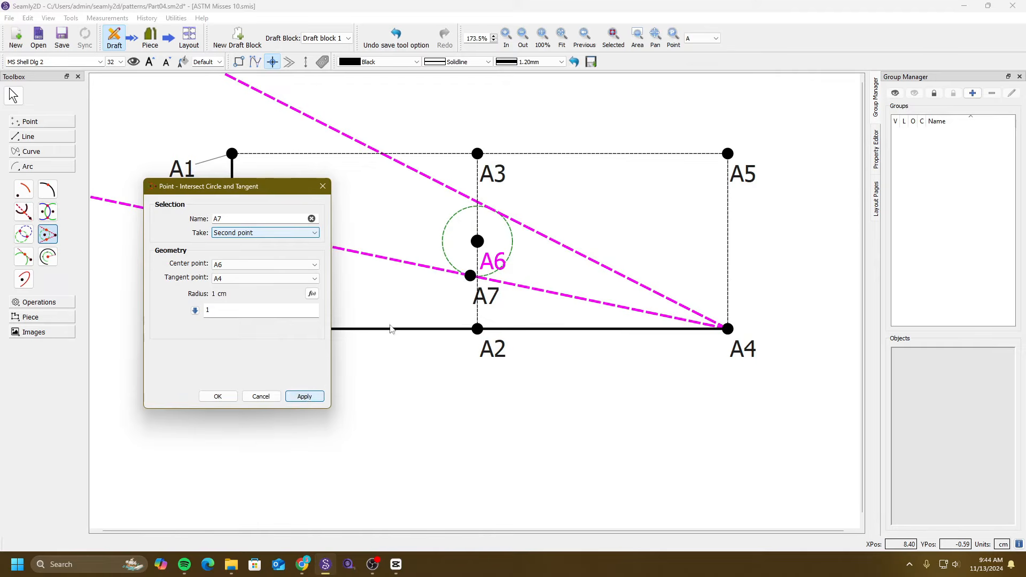
Try a 5 cm radius for the tangent circle around A6, set it to 2.5 cm instead, and accept point A7.
left_click_drag(279, 313, 192, 313)
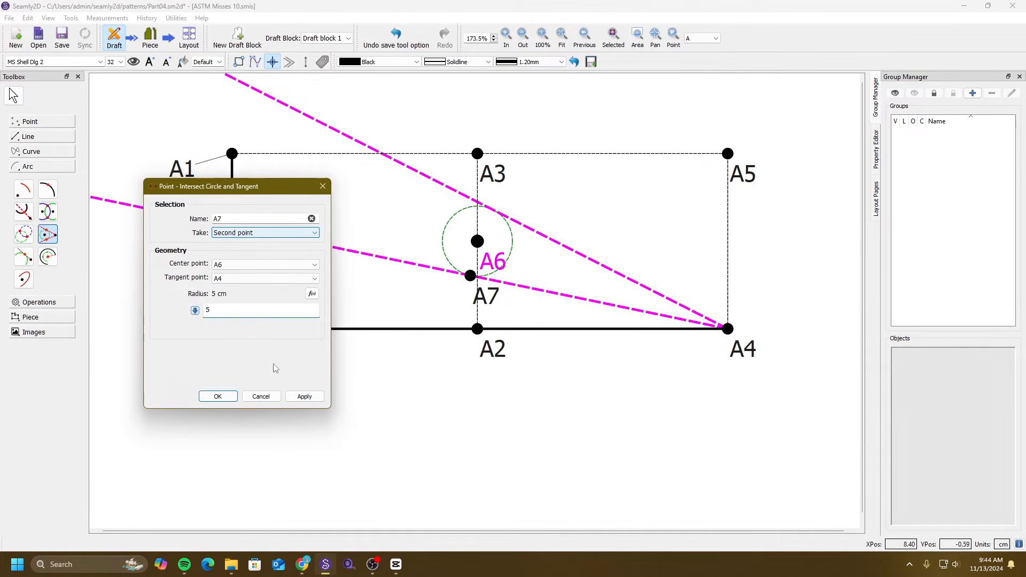
left_click(305, 398)
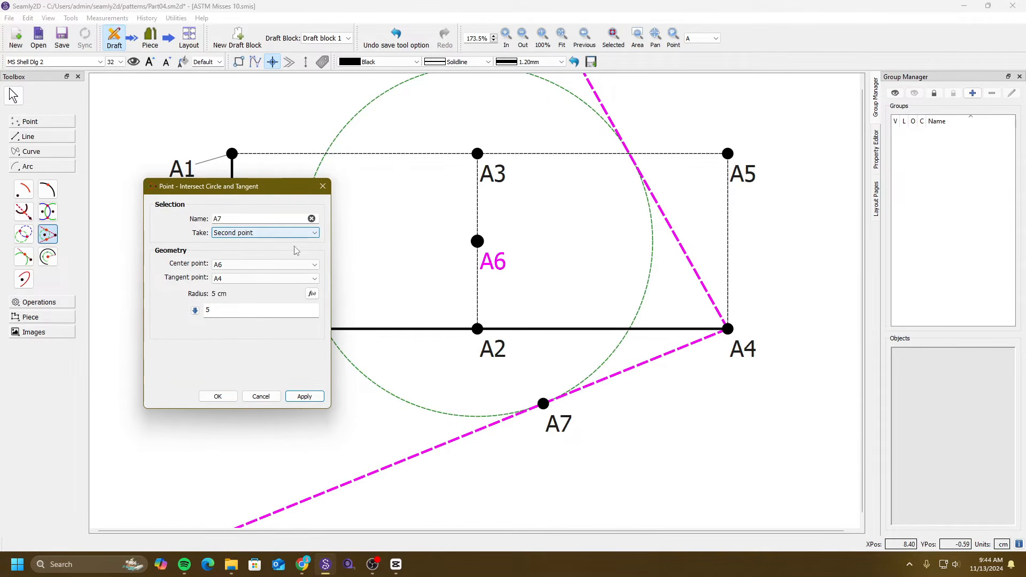
double_click(226, 310)
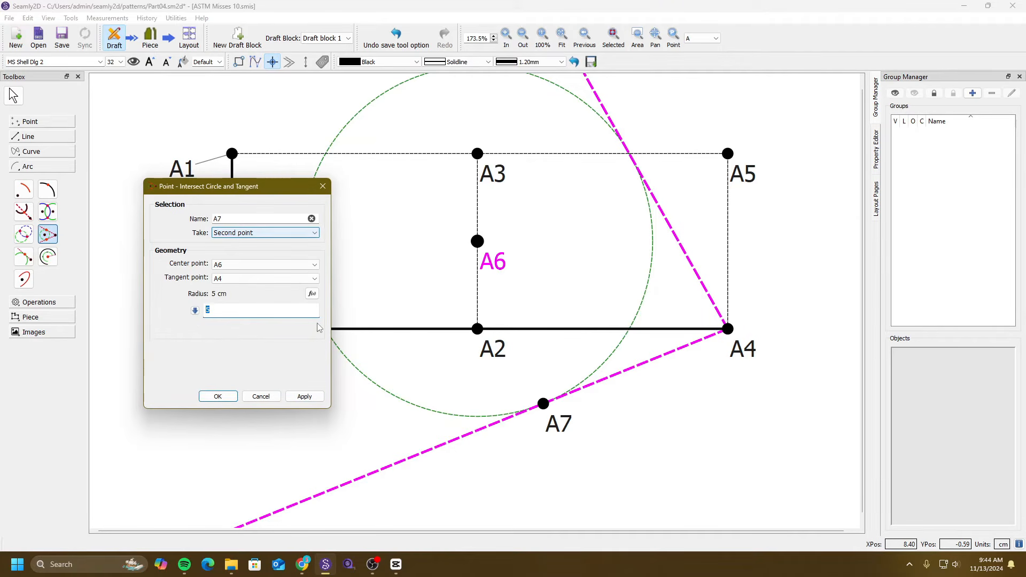
type("2.5")
left_click(304, 396)
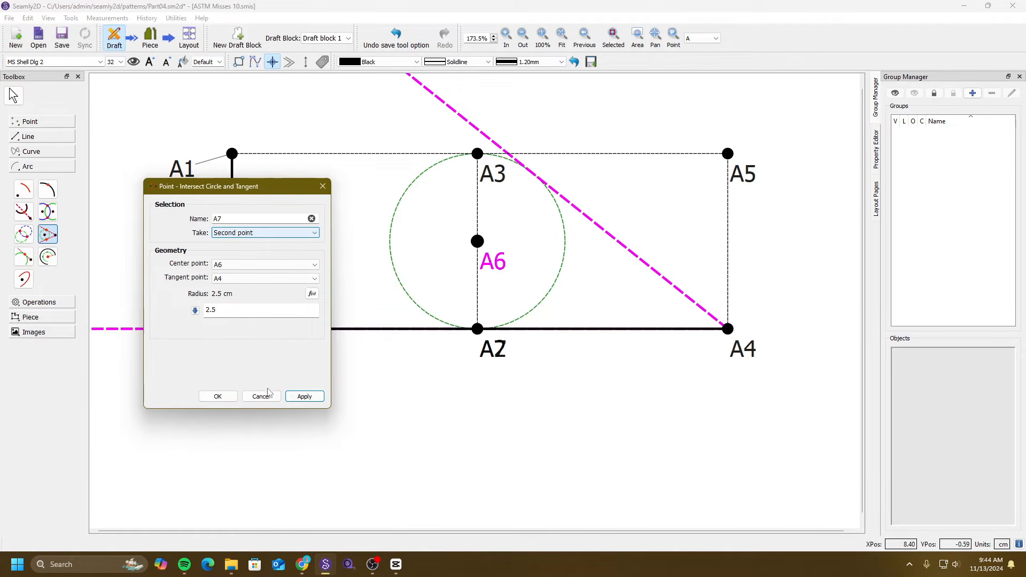
left_click(217, 396)
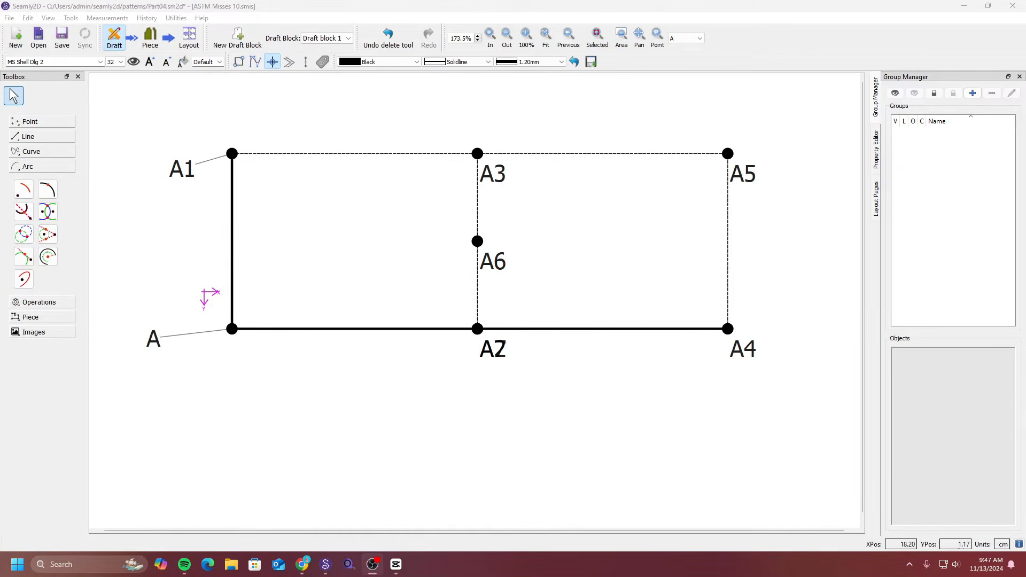
Draw an arc with Arc Radius and Angles centred on A6, with radius 3 cm, first angle 270° and second angle 90°.
left_click(27, 261)
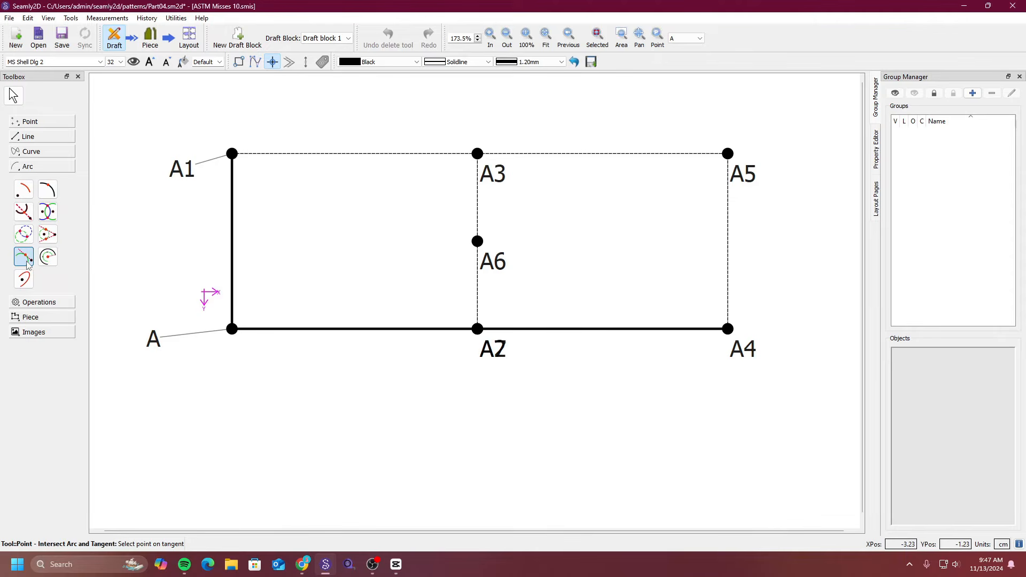
left_click(24, 189)
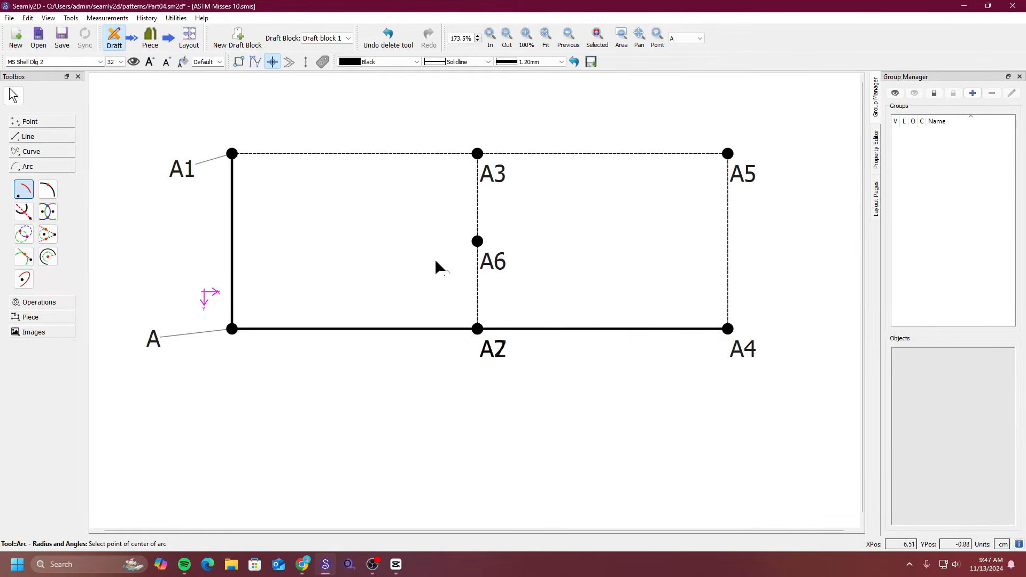
left_click(492, 266)
left_click_drag(451, 138, 238, 138)
left_click(294, 238)
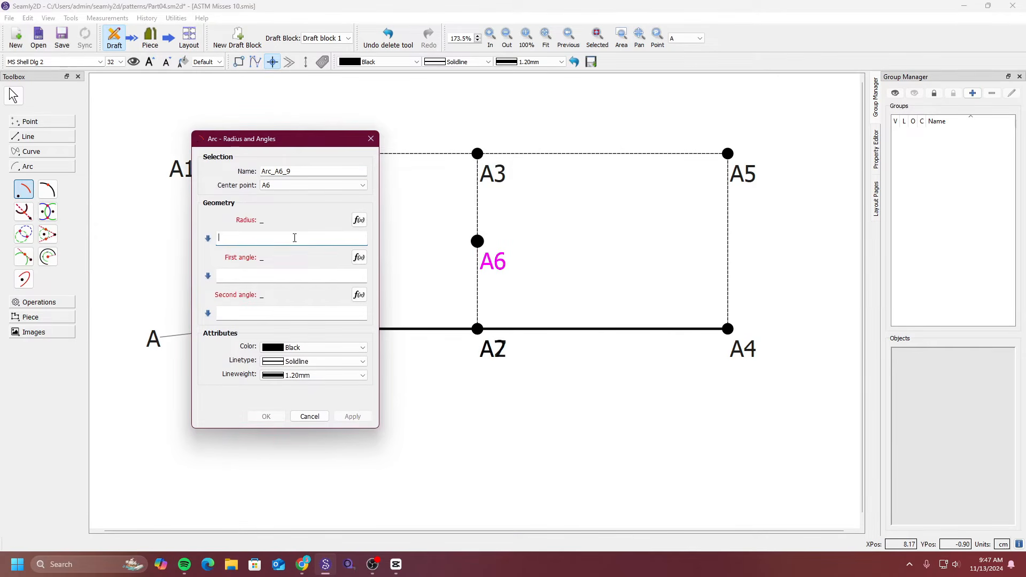
type("3")
left_click(331, 278)
type("2")
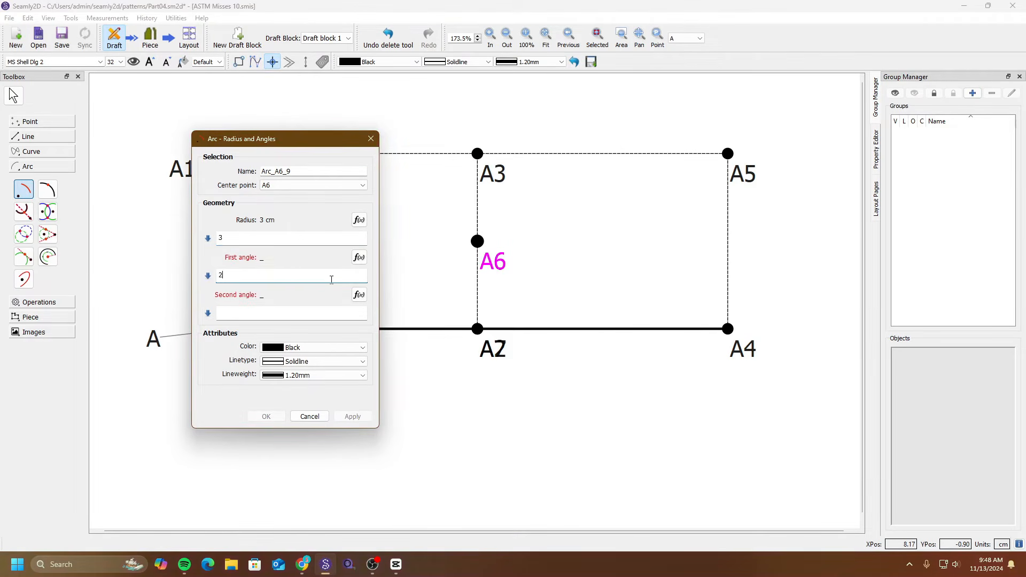
type("70")
left_click(241, 314)
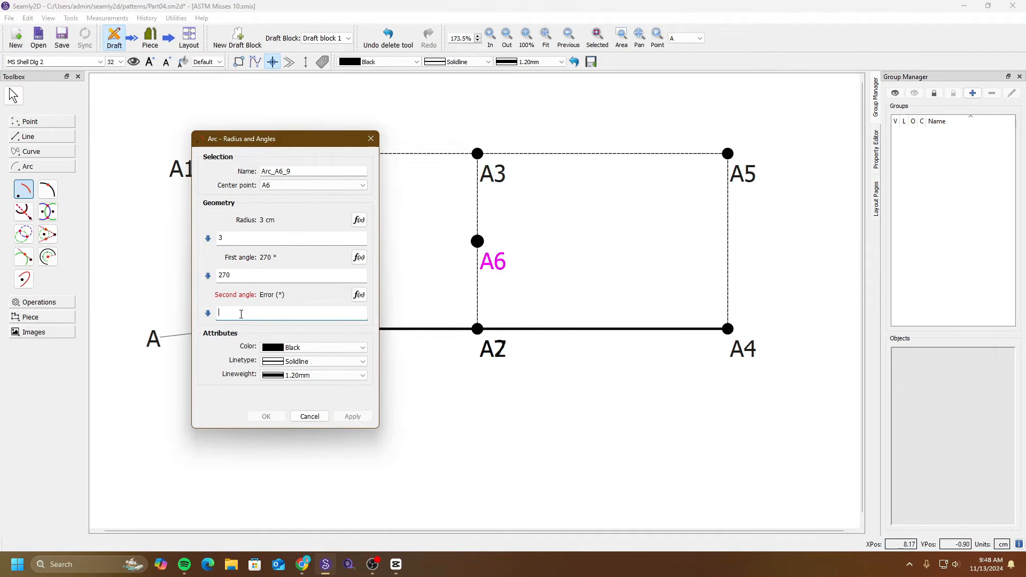
type("90")
left_click(353, 416)
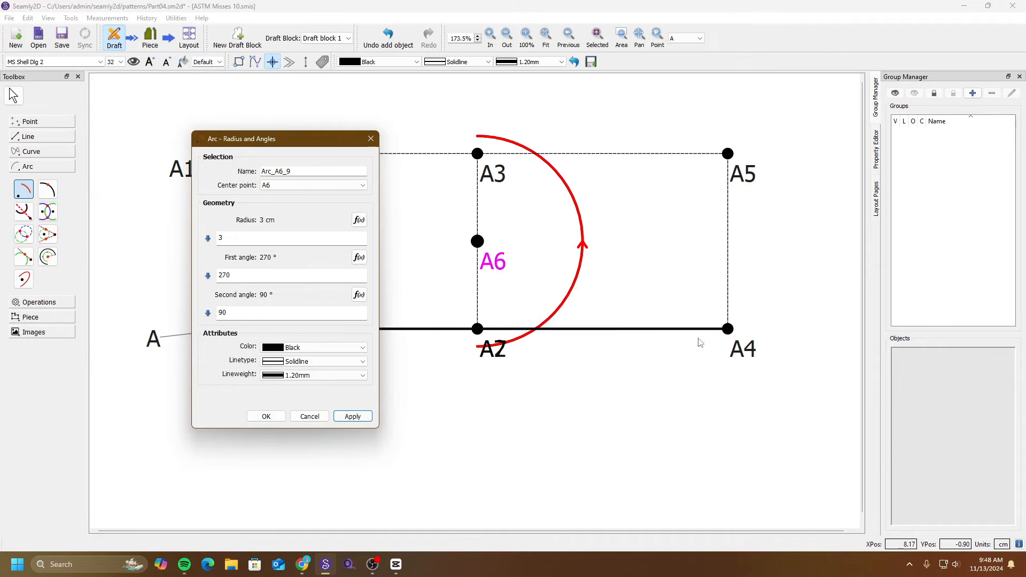
left_click(370, 139)
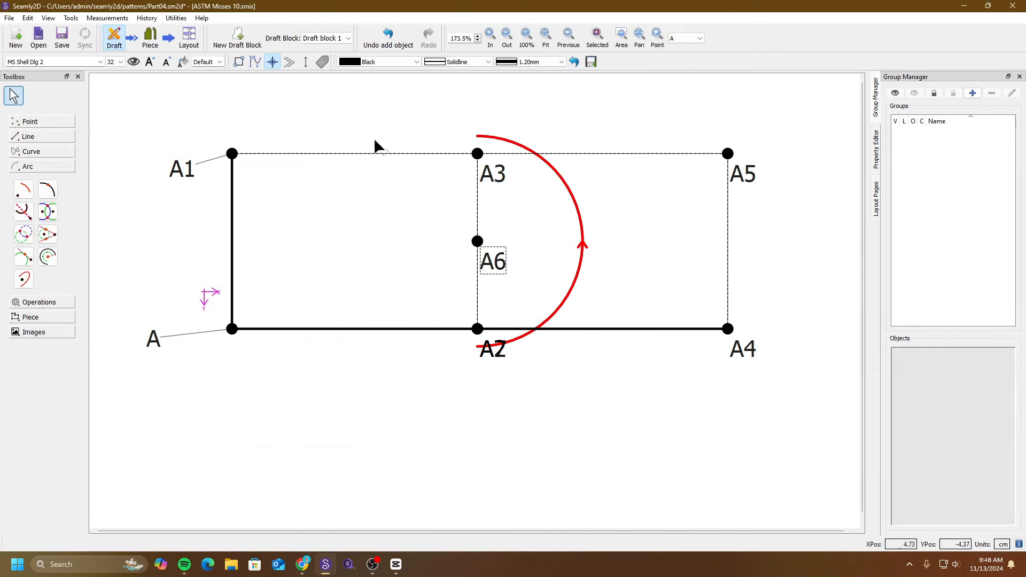
Place point A8 with Intersect Arc and Tangent, using tangent point A5 and the arc around A6.
left_click(24, 258)
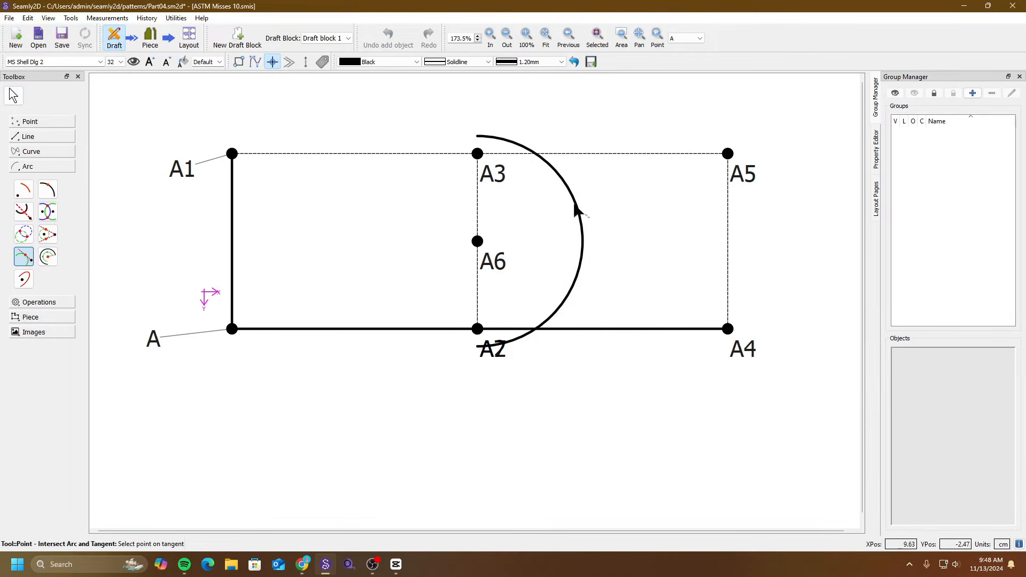
left_click(752, 184)
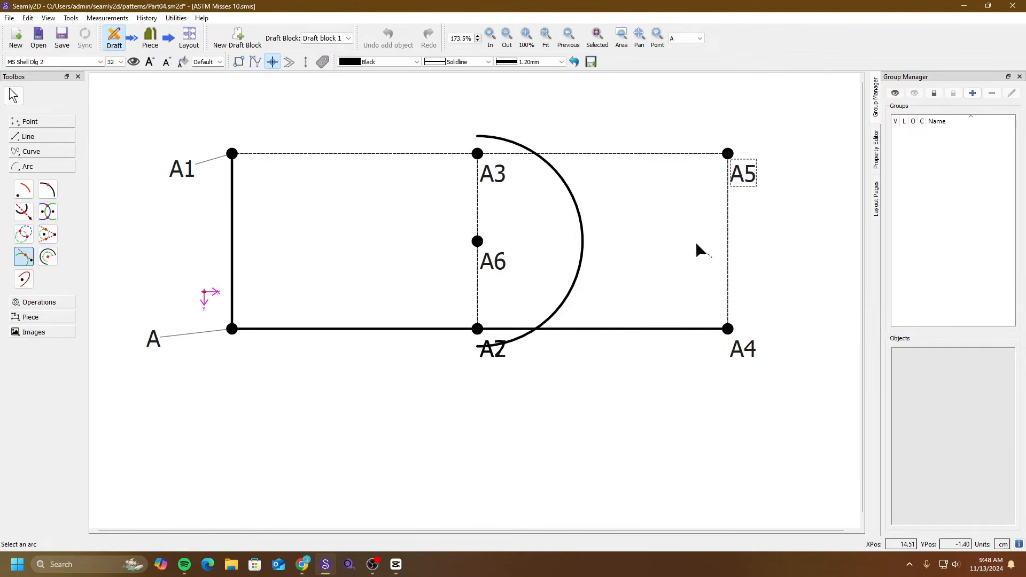
left_click(583, 241)
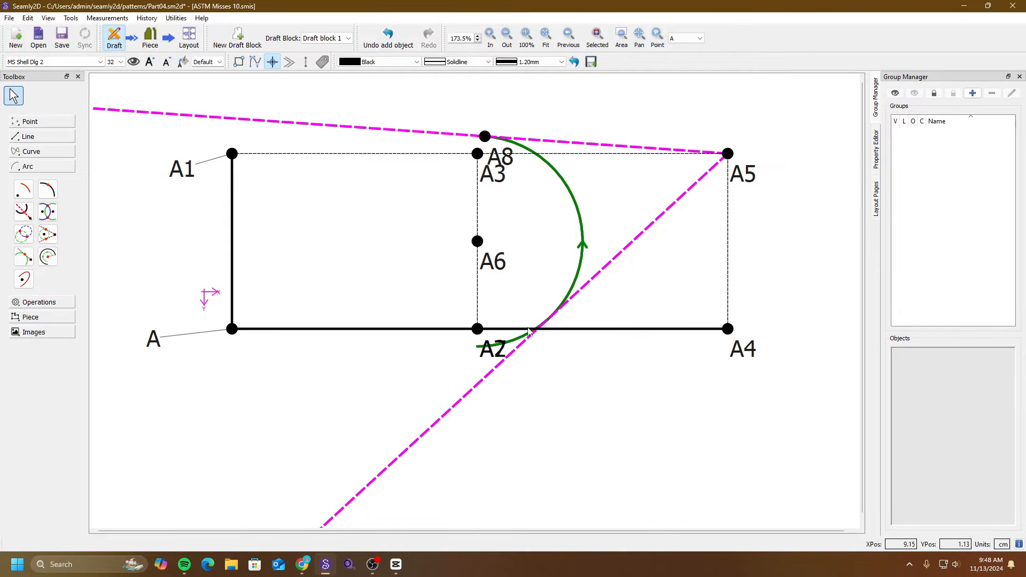
Switch the tangent intersection point A8 to take the second point.
right_click(502, 158)
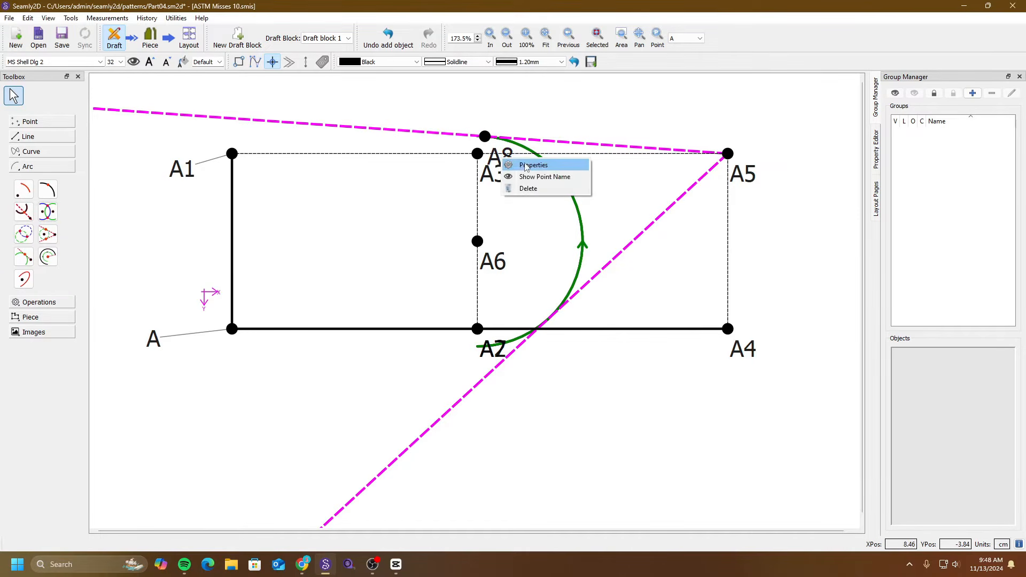
left_click(521, 166)
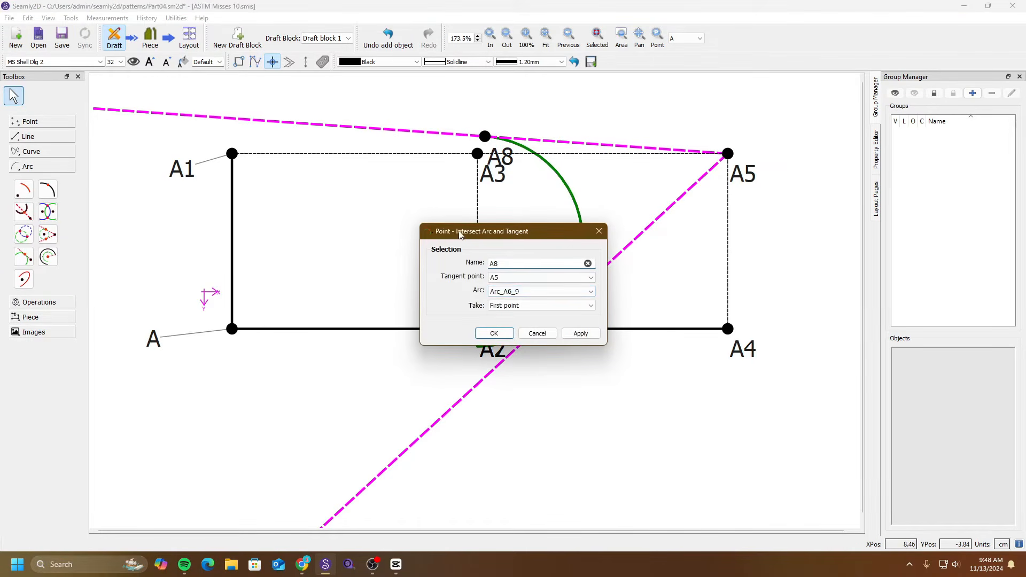
left_click_drag(481, 232, 325, 215)
left_click(419, 289)
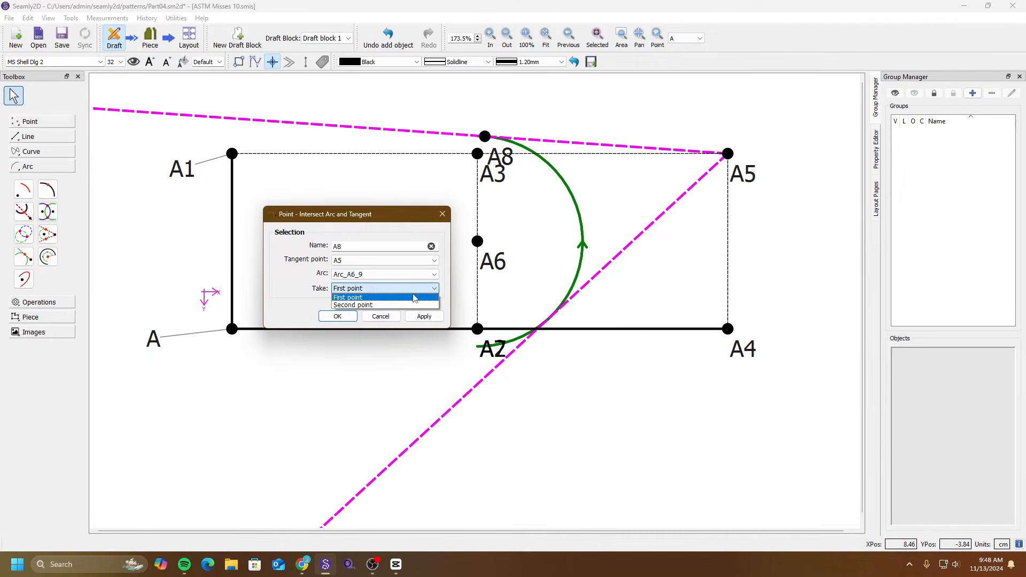
left_click(414, 304)
left_click(424, 317)
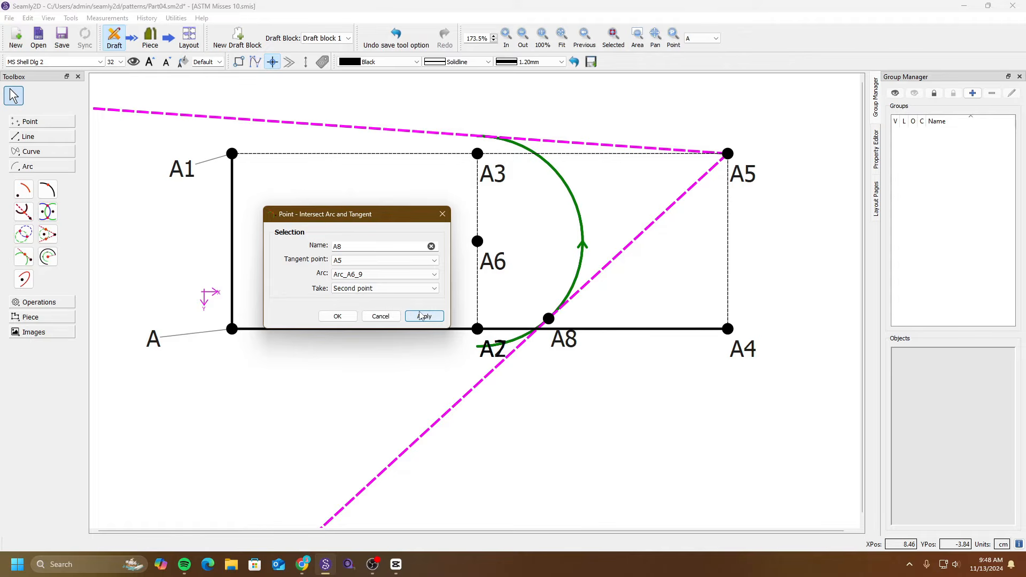
left_click(381, 317)
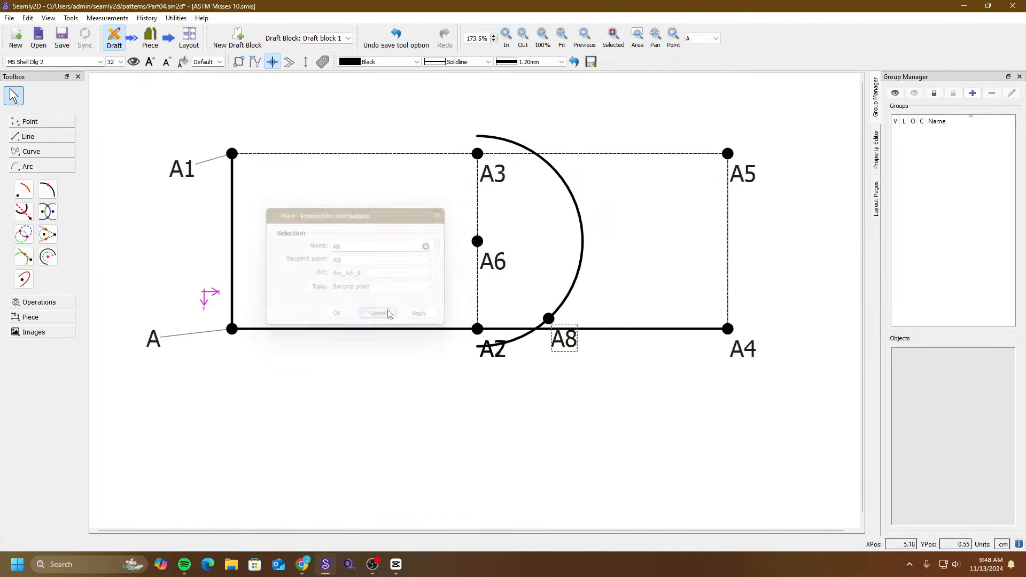
Delete tangent point A8 and the 3 cm radius arc around A6.
left_click(563, 340)
key("Delete")
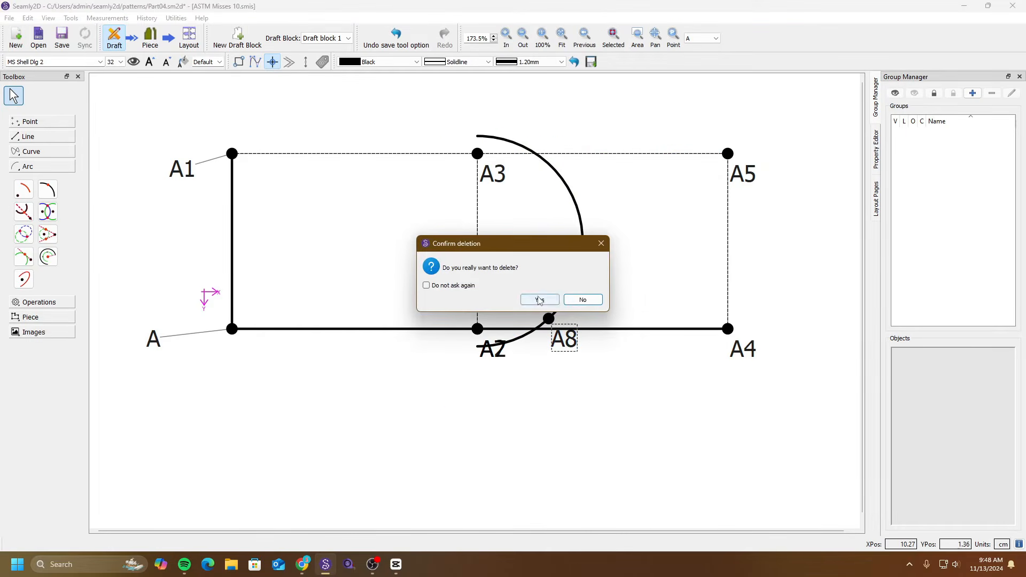
left_click(539, 300)
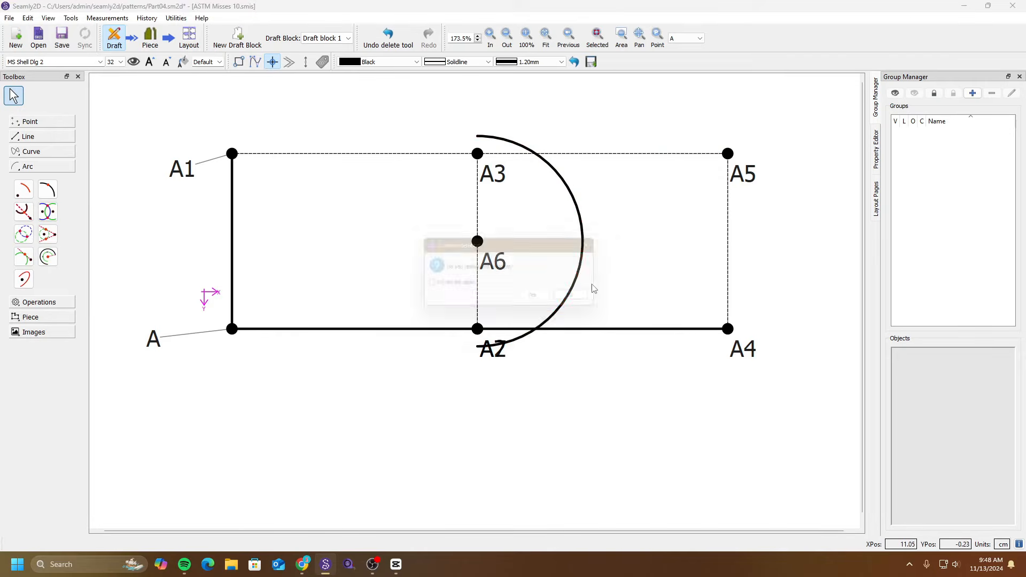
left_click(541, 299)
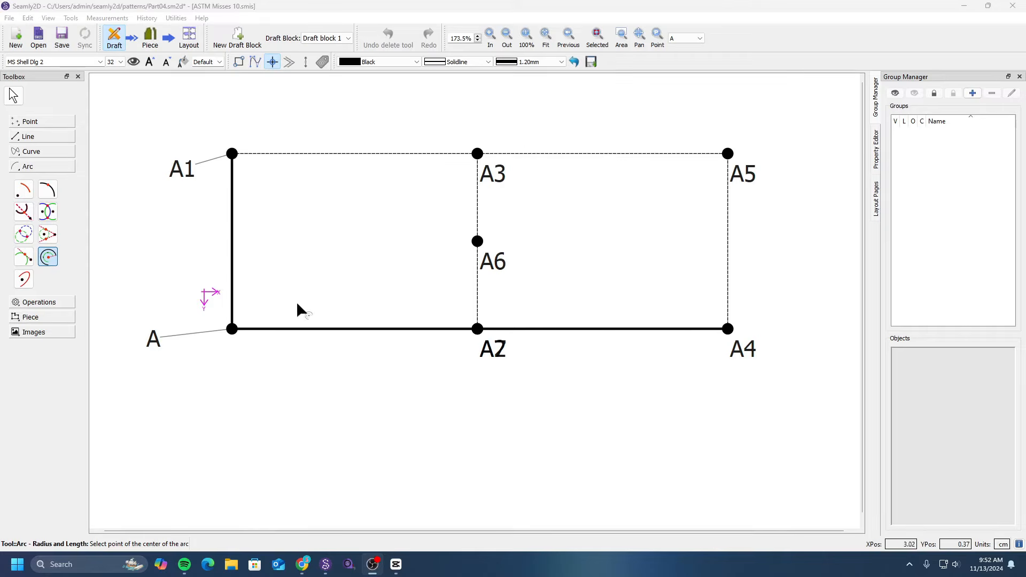
Draw an arc with Arc Radius and Length centred on A6, with radius 5 cm, first angle 0° and length 2.5 cm.
left_click(50, 259)
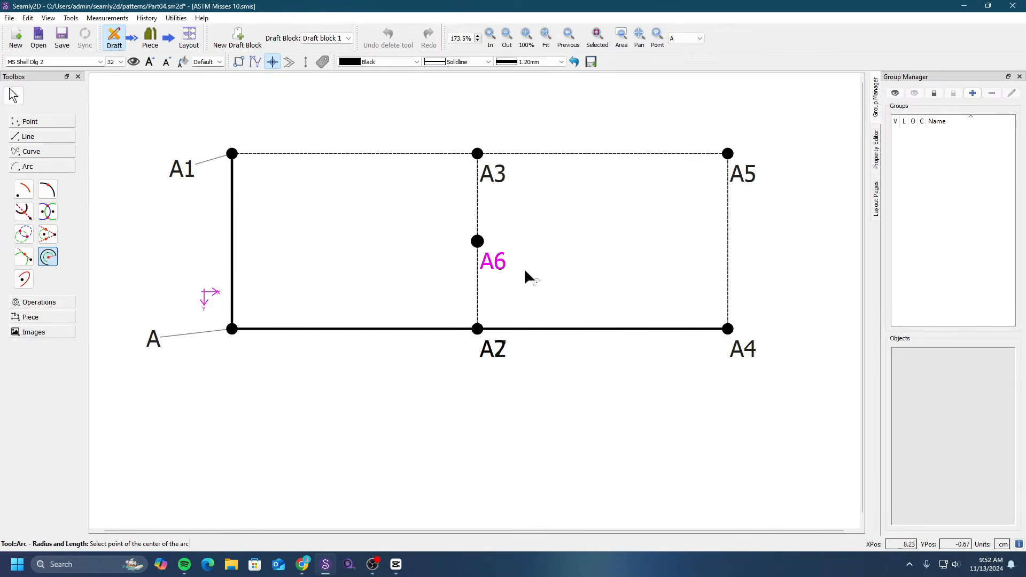
left_click(477, 241)
left_click_drag(509, 154, 276, 180)
left_click(271, 273)
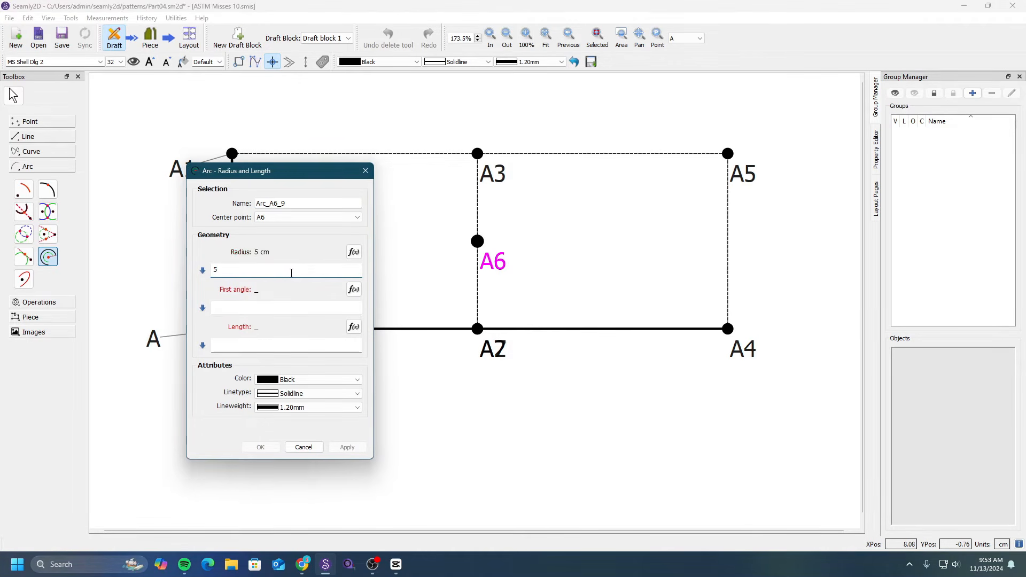
left_click(308, 309)
type("0")
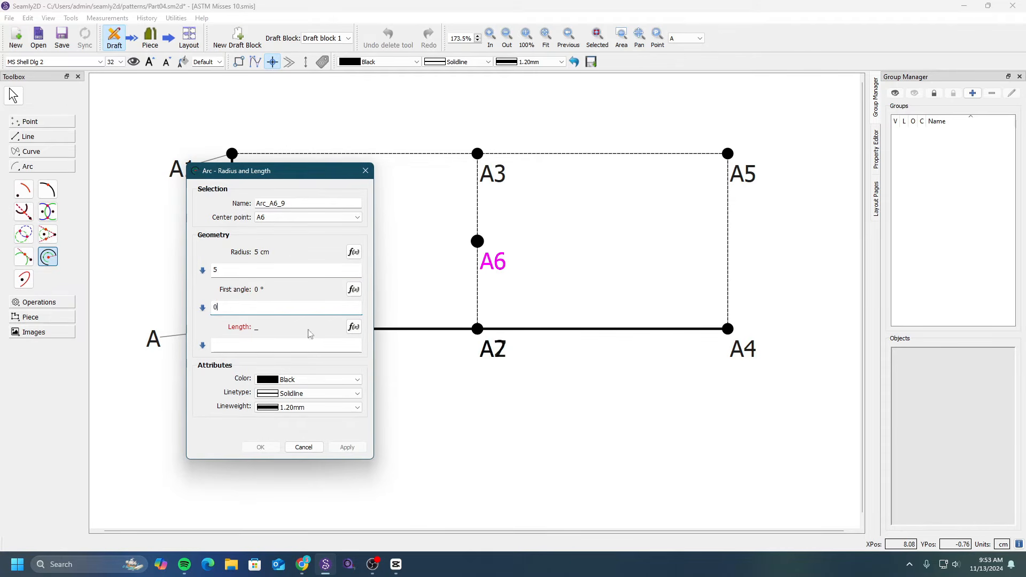
left_click(309, 346)
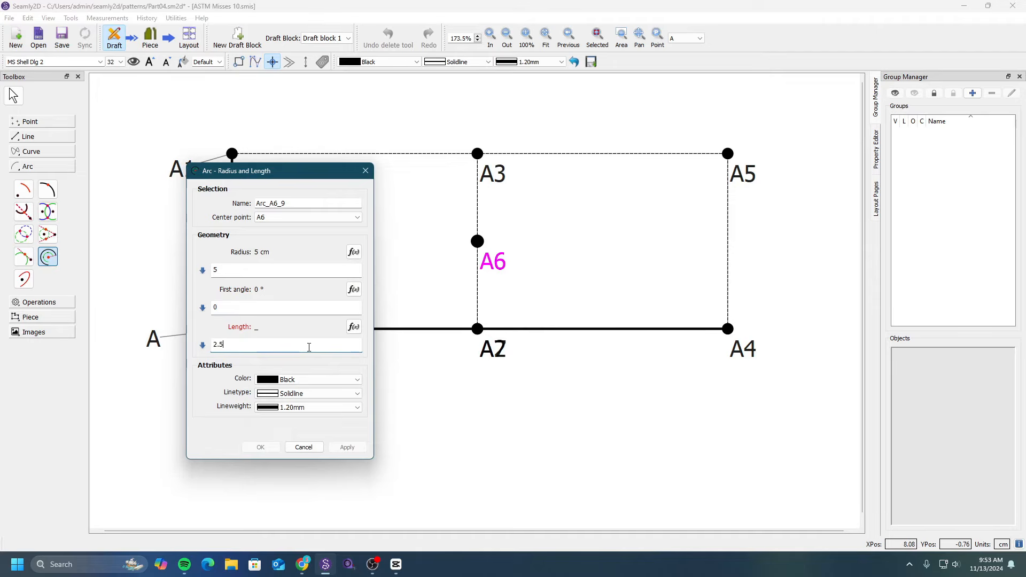
left_click(346, 448)
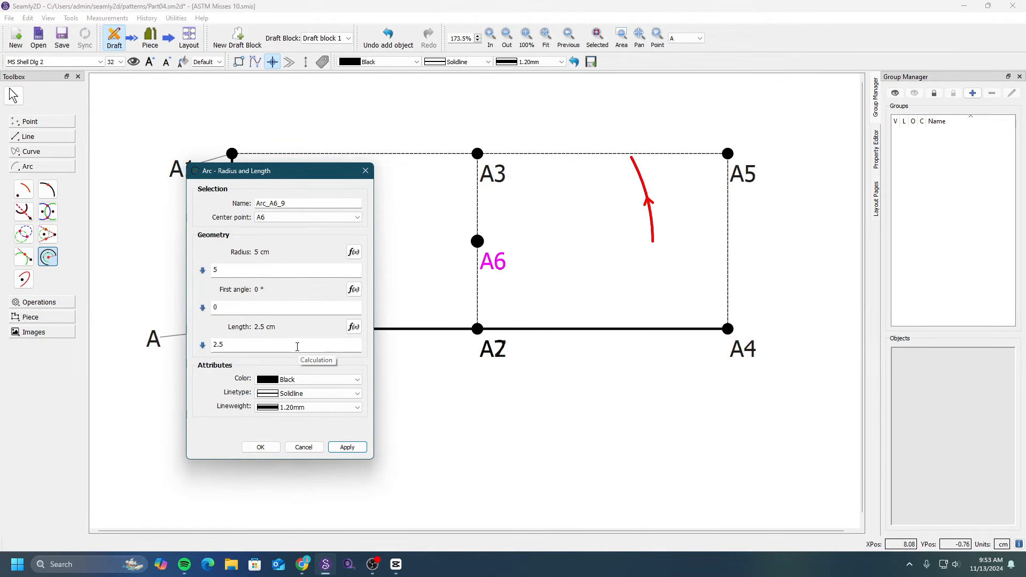
left_click_drag(267, 351, 207, 347)
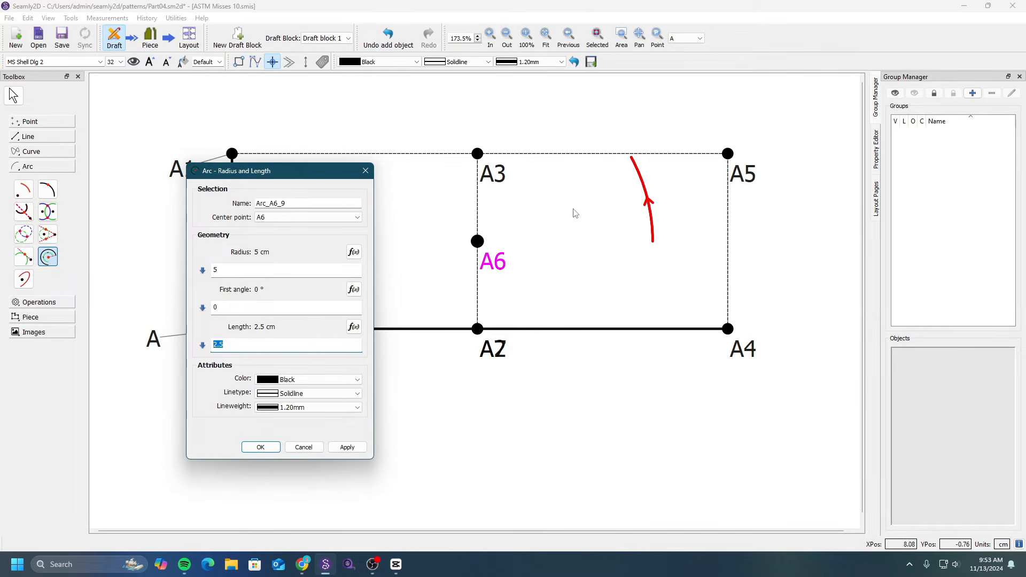
left_click(346, 447)
left_click(260, 446)
Delete the 5 cm radius arc between A6 and A5.
left_click(649, 214)
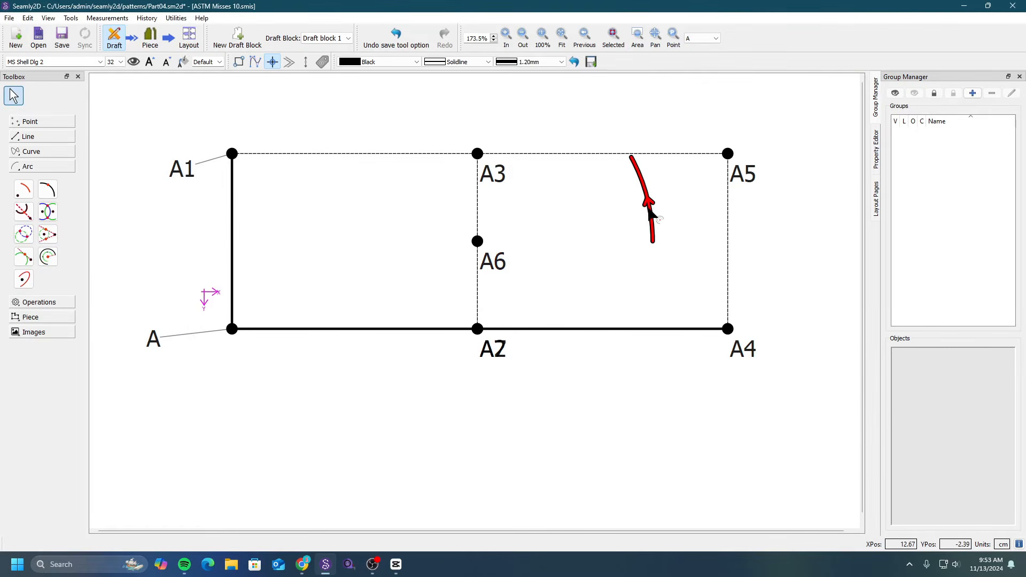
key("Delete")
left_click(540, 299)
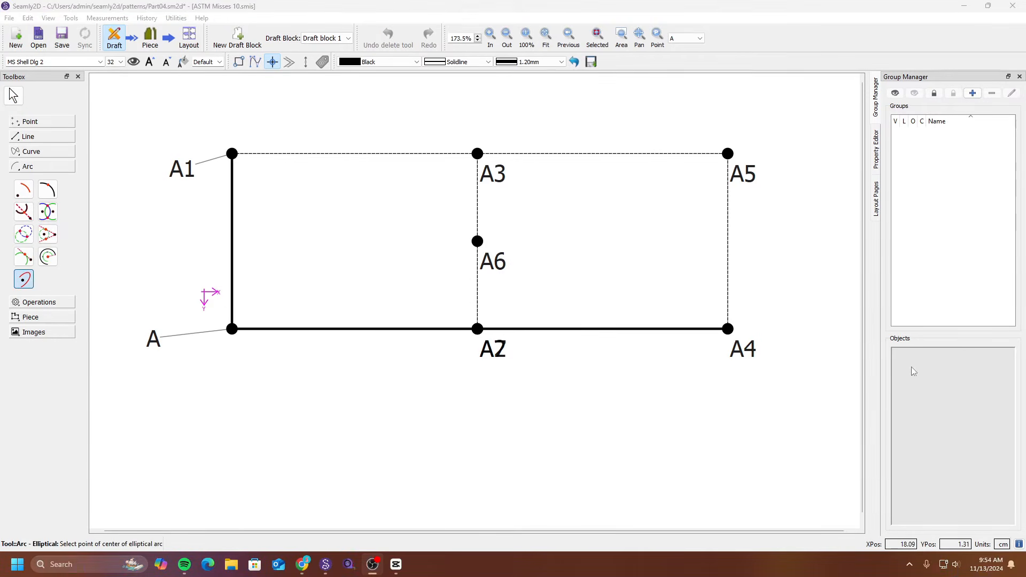
Start an elliptical arc centred on A6 with Radius1 and Radius2 both set to 1 cm.
left_click(26, 284)
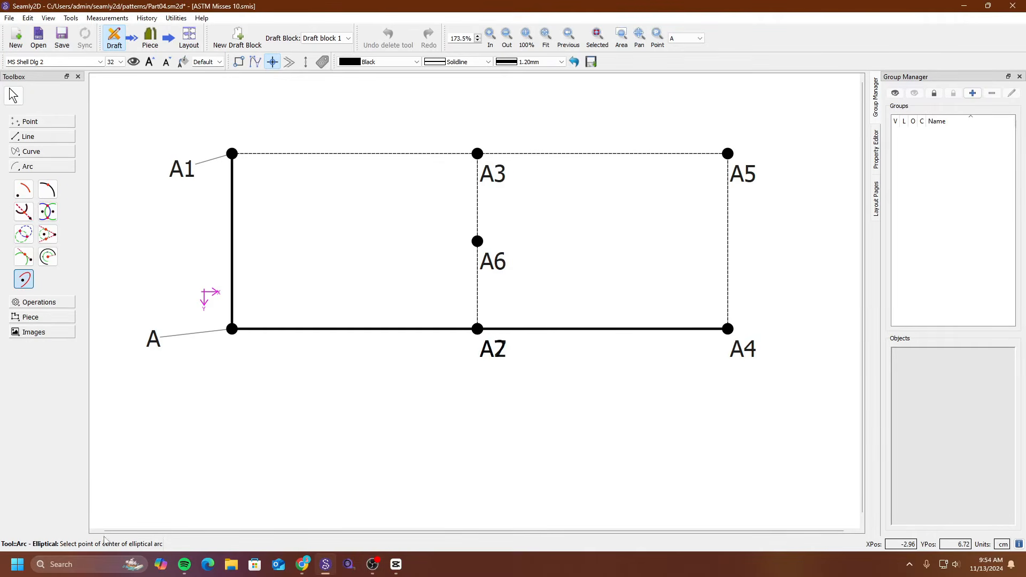
left_click(502, 265)
left_click_drag(529, 169, 293, 175)
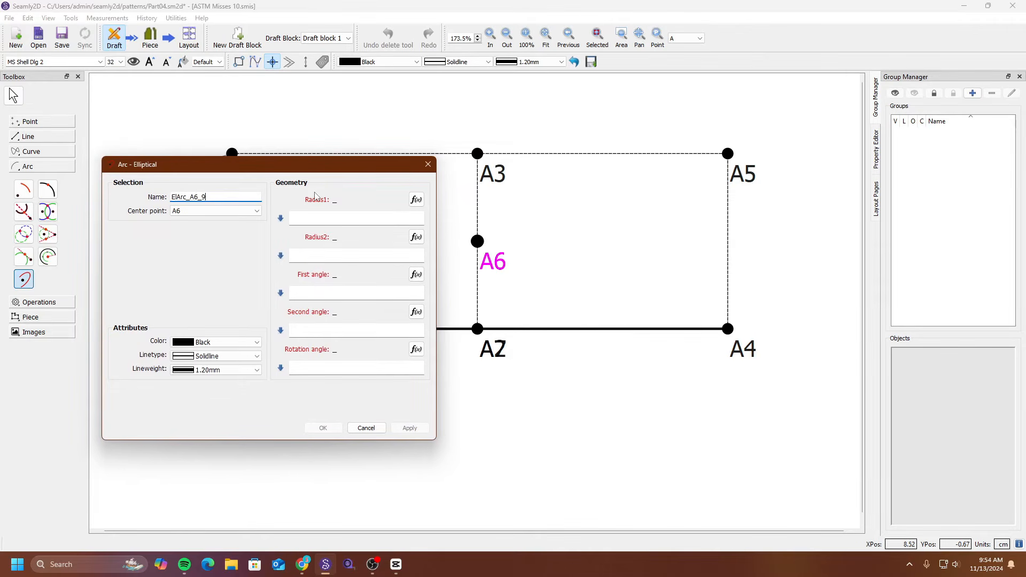
left_click_drag(364, 169, 350, 175)
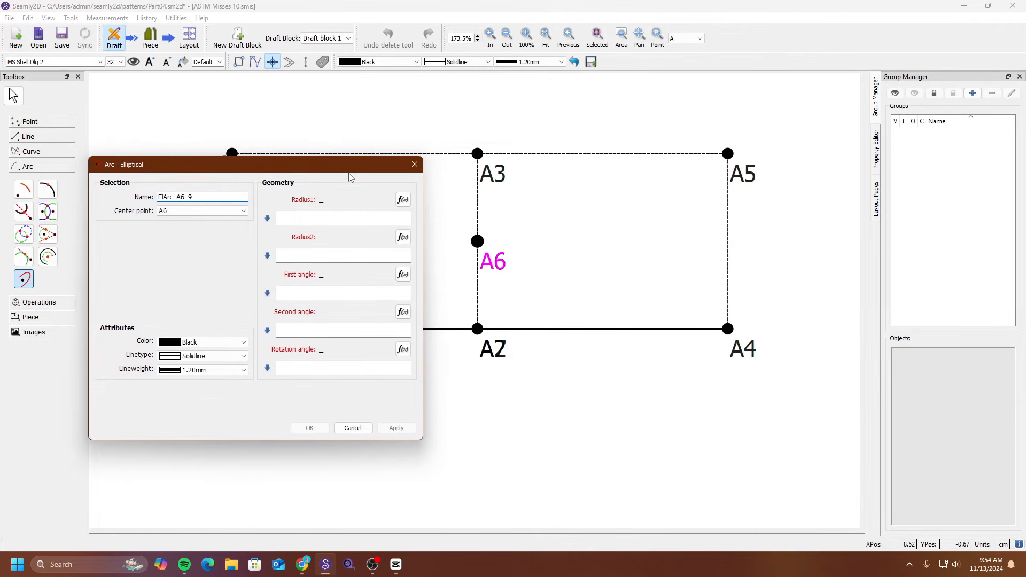
left_click(326, 221)
type("1")
left_click(332, 254)
type("1")
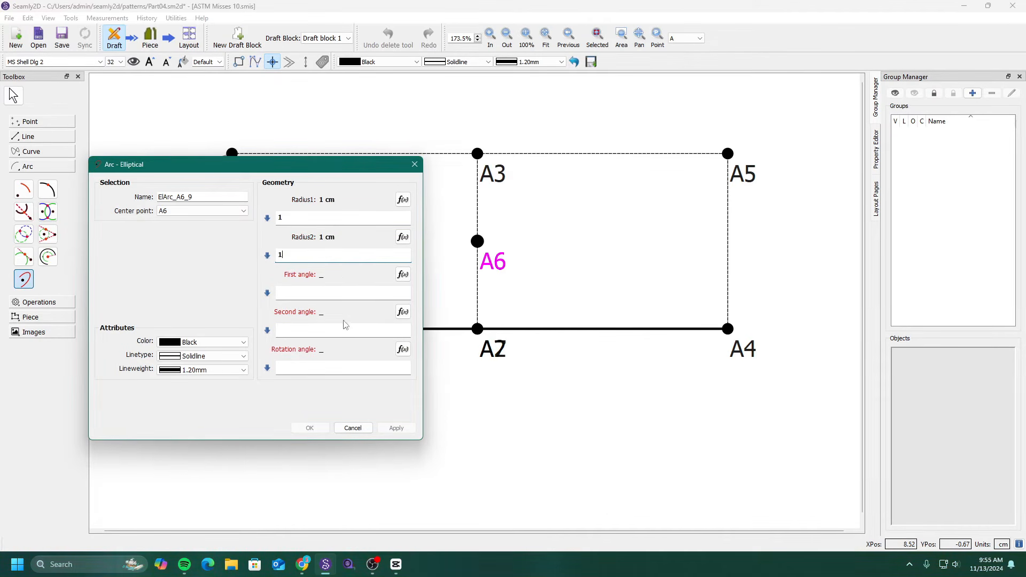
Set the elliptical arc's first angle to 0°, second angle to 360° and rotation angle to 0°, and apply it.
left_click(331, 294)
type("0")
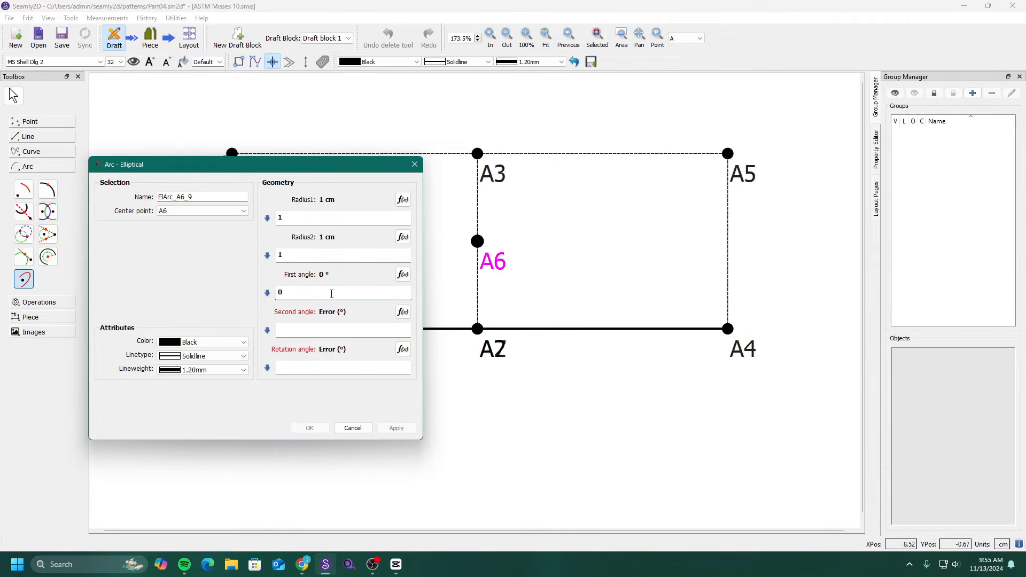
left_click(358, 331)
type("360")
left_click(365, 373)
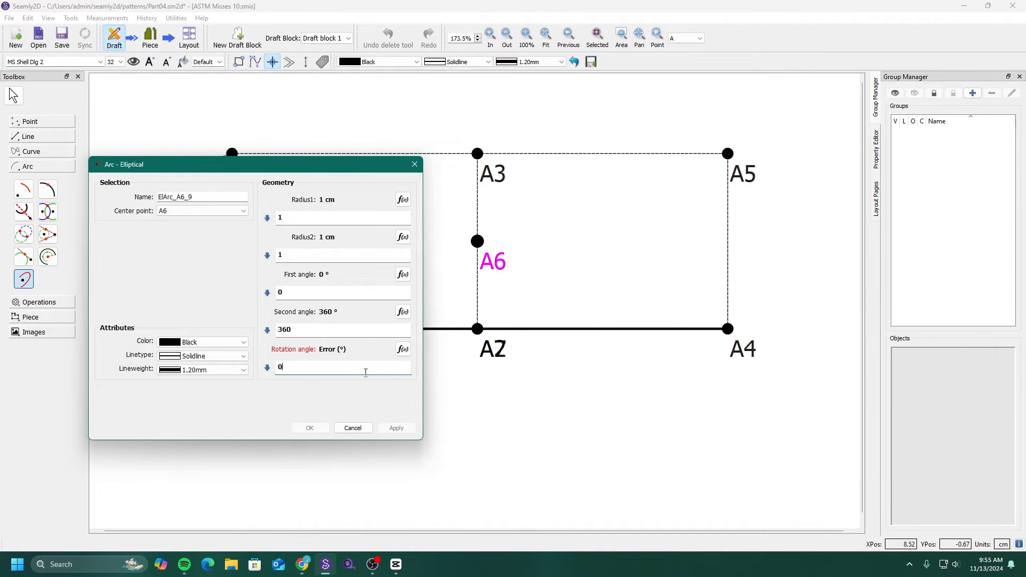
left_click(398, 429)
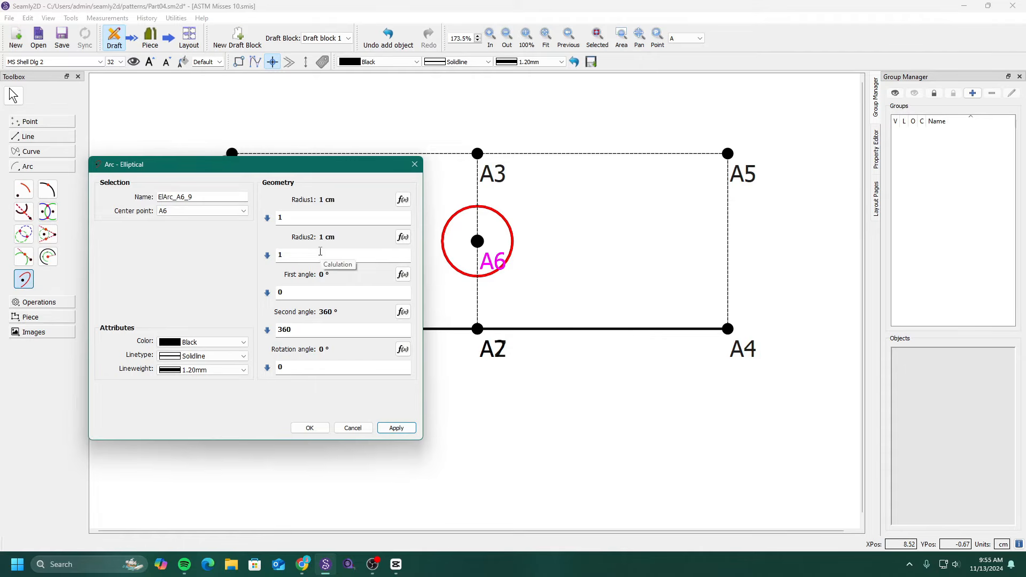
Stretch the elliptical arc around A6 by setting Radius2 to 2 cm.
left_click_drag(316, 259, 265, 259)
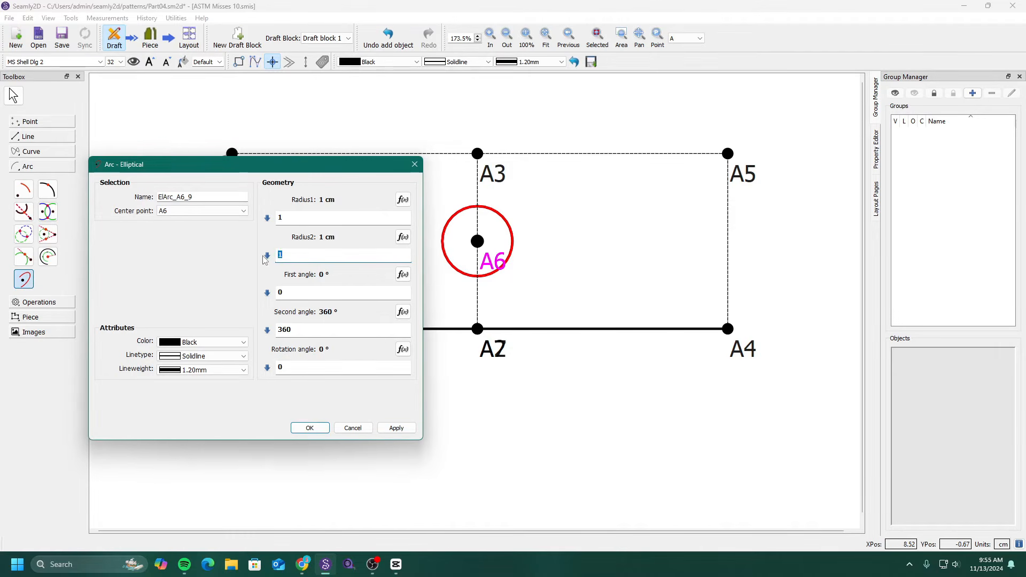
left_click(396, 428)
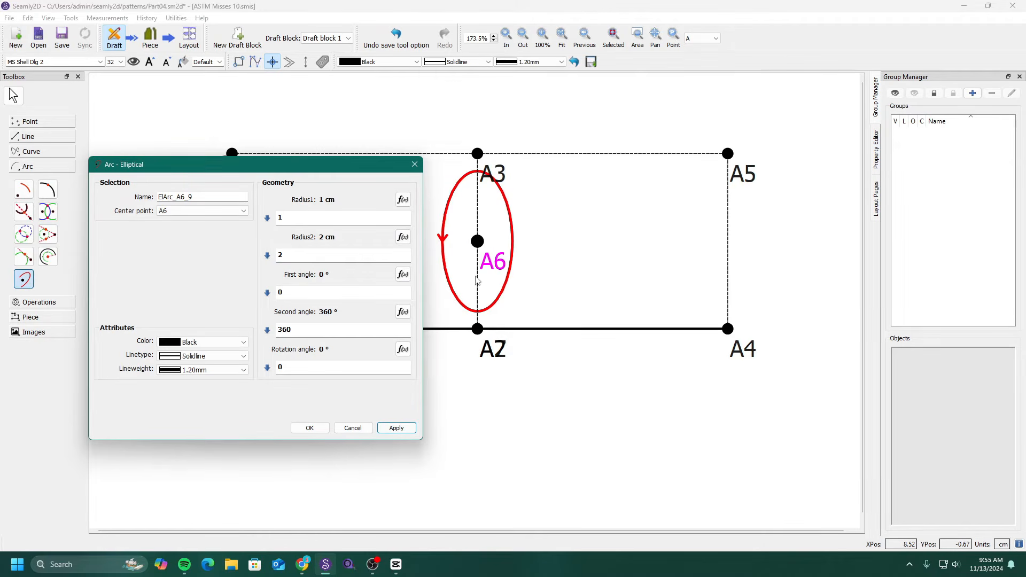
Set the elliptical arc's first angle to 15° and second angle to 85°, and apply the change.
left_click(328, 328)
left_click(294, 293)
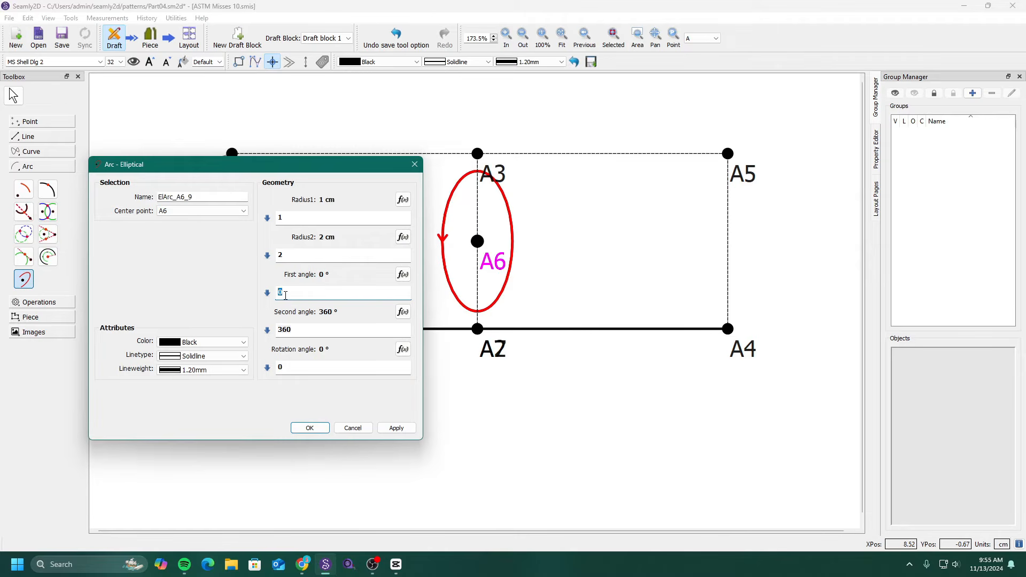
type("15")
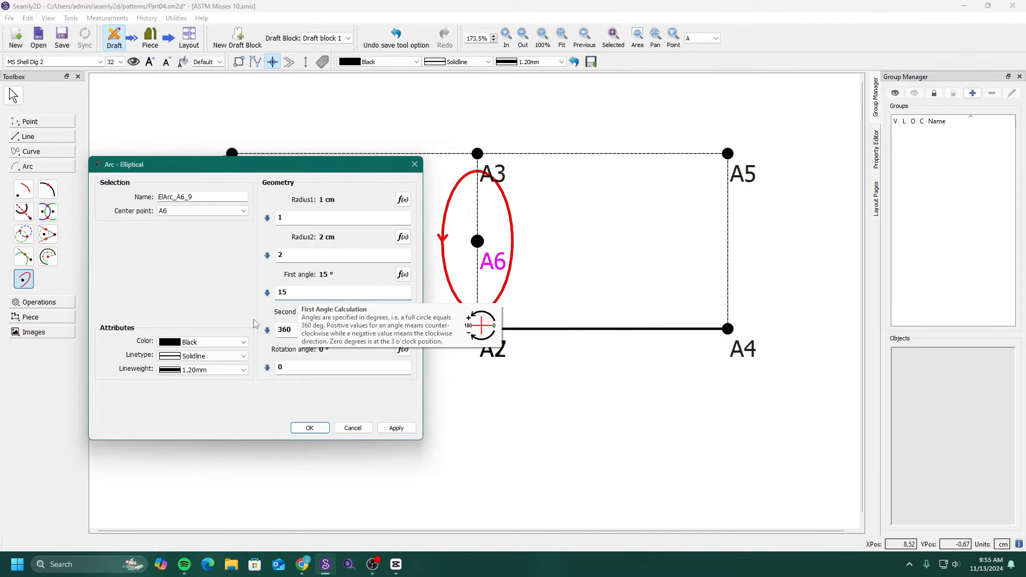
double_click(289, 330)
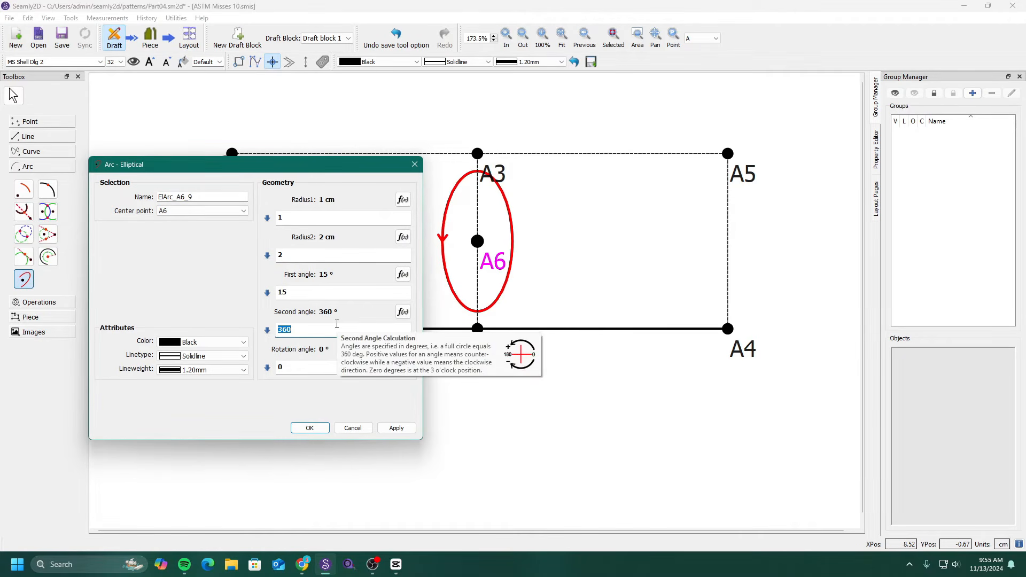
type("85")
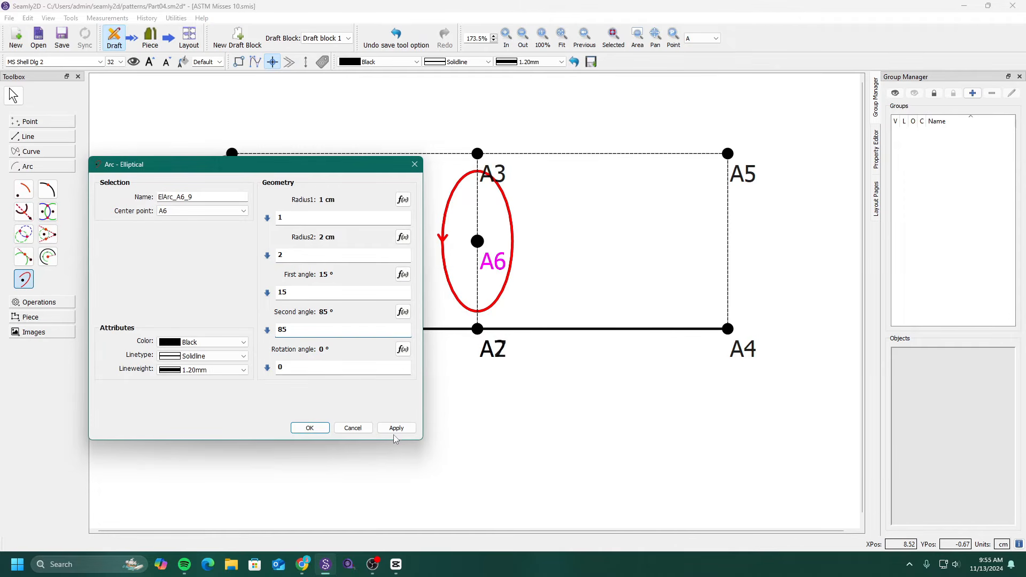
left_click(396, 428)
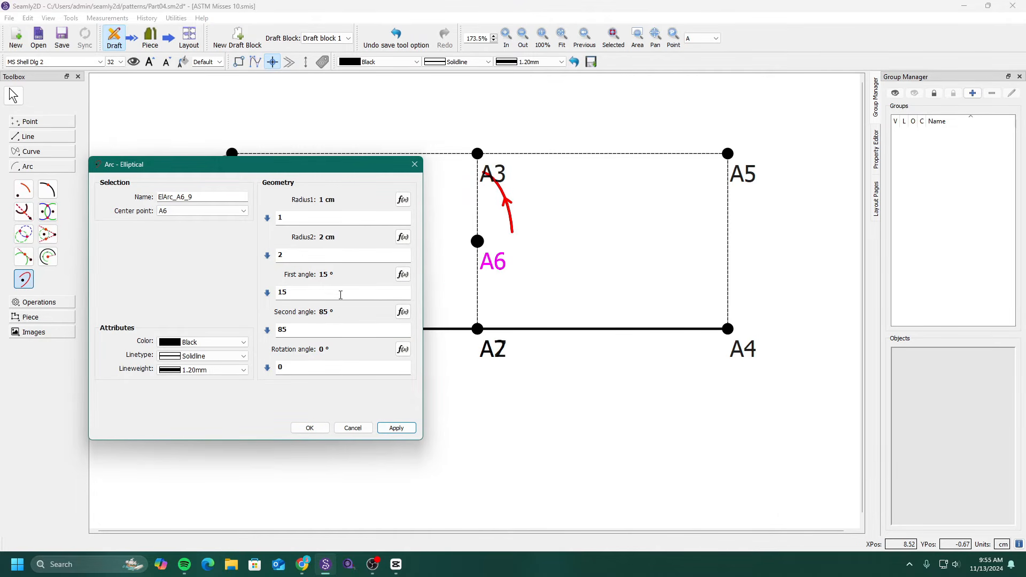
Set the elliptical arc's first angle back to 0° and second angle to 360°, and apply the full ellipse.
double_click(340, 295)
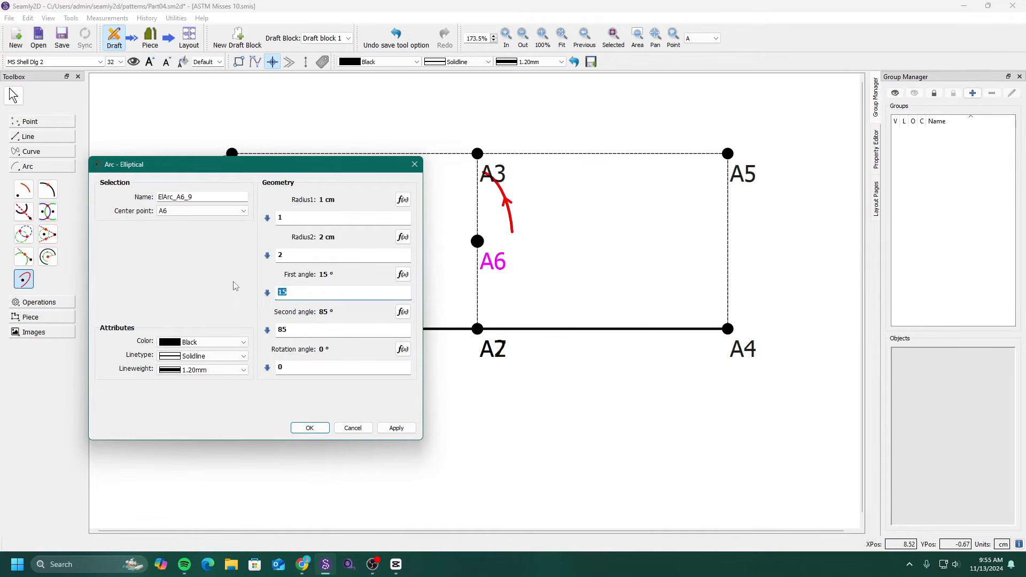
double_click(305, 329)
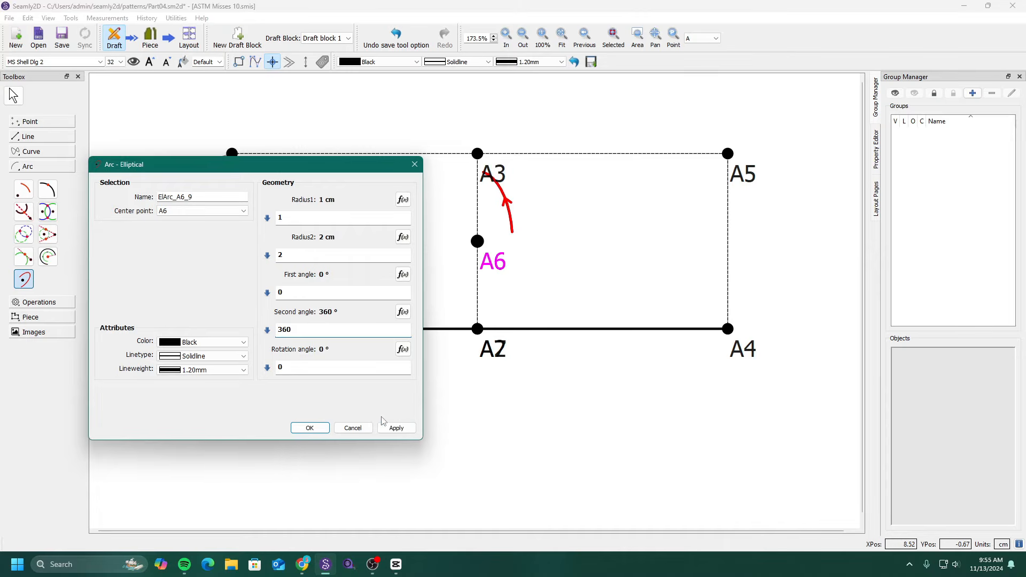
left_click(396, 429)
Set the elliptical arc's rotation angle to 15° and apply it to tilt the ellipse around A6.
double_click(279, 367)
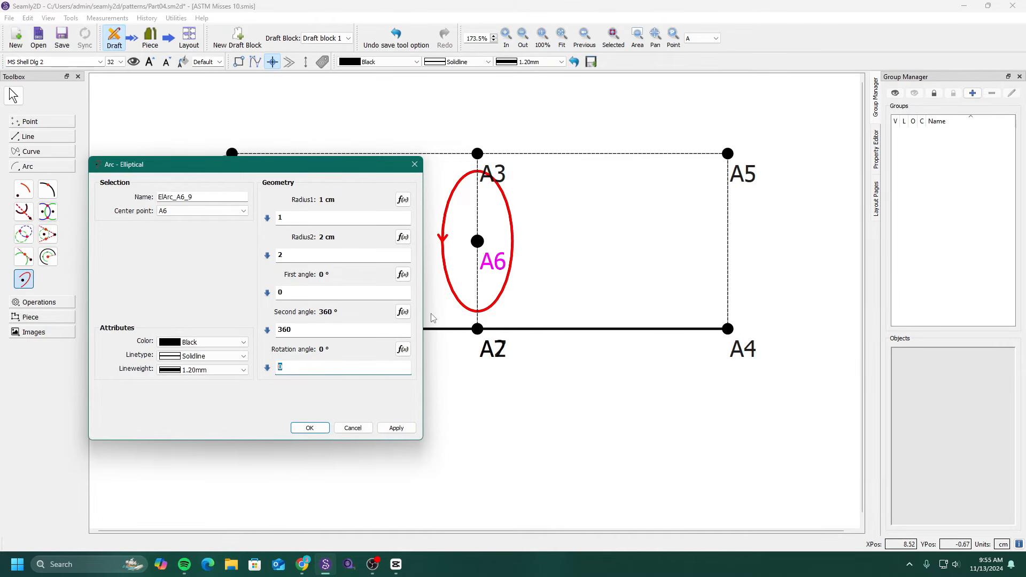
type("15")
left_click(405, 428)
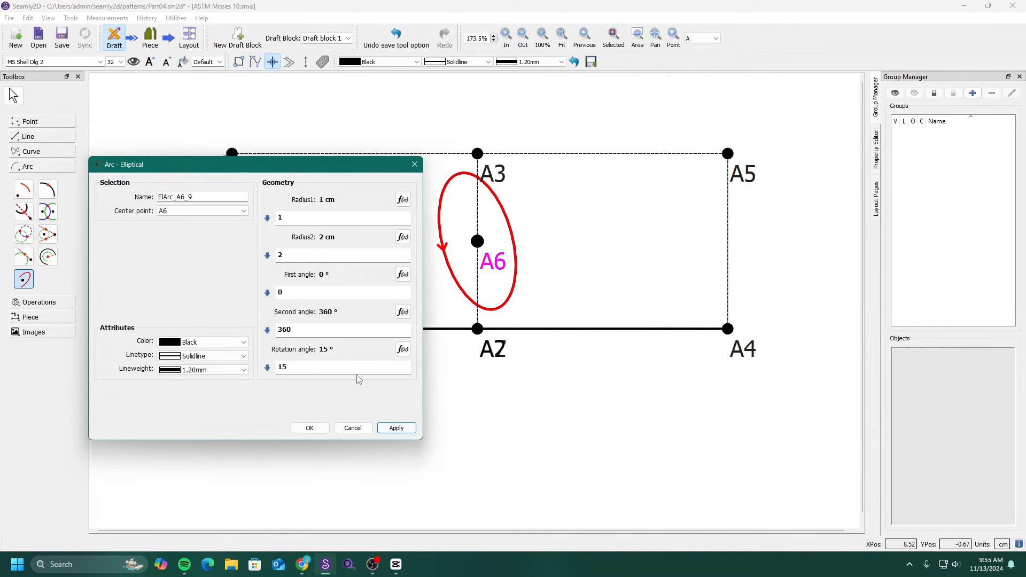
Set the elliptical arc's rotation angle back to 0° and finish the arc around A6.
left_click_drag(355, 369, 219, 358)
key("BackSpace")
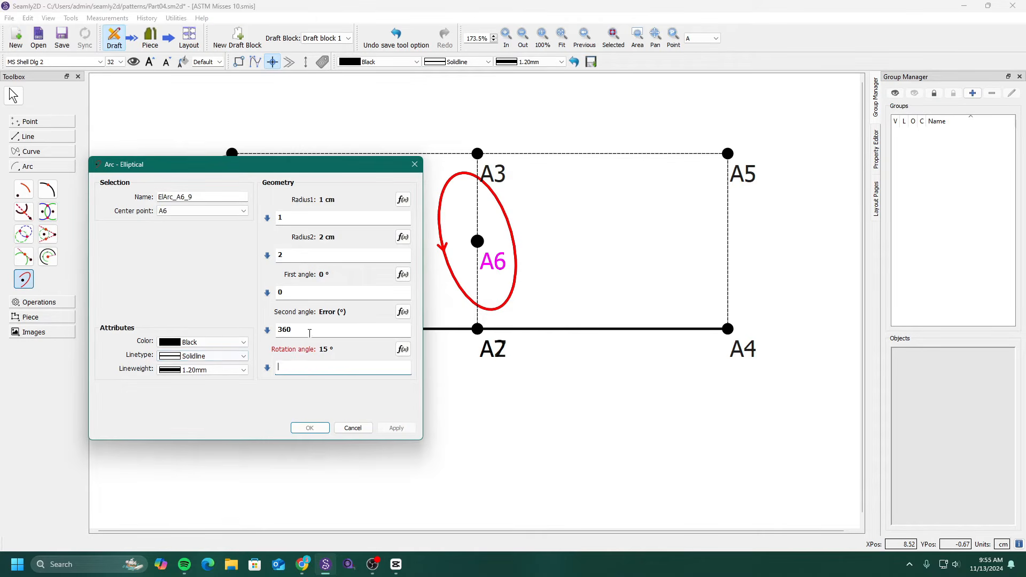
left_click_drag(310, 333, 251, 327)
left_click(329, 373)
type("0")
left_click(396, 428)
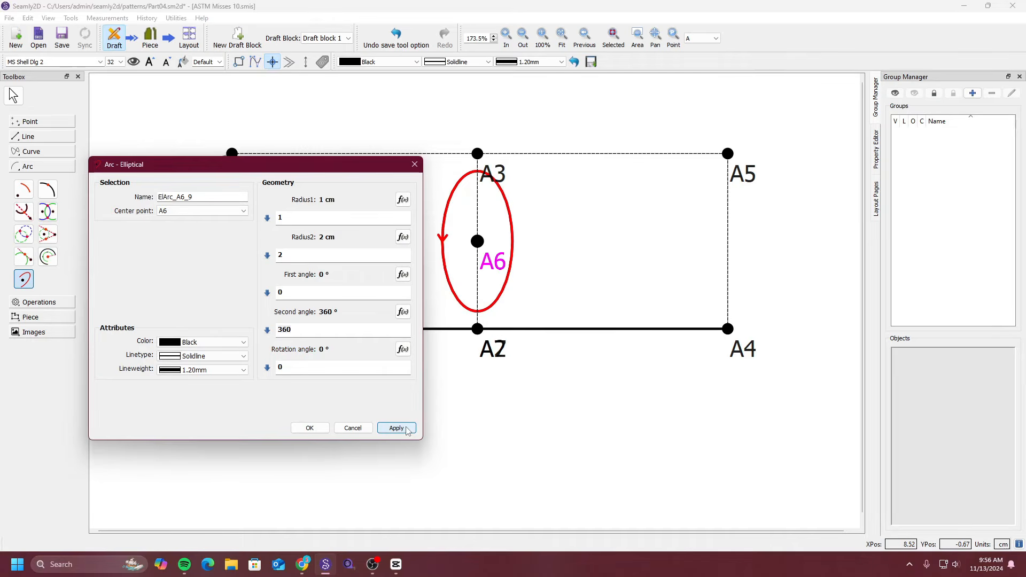
left_click(310, 428)
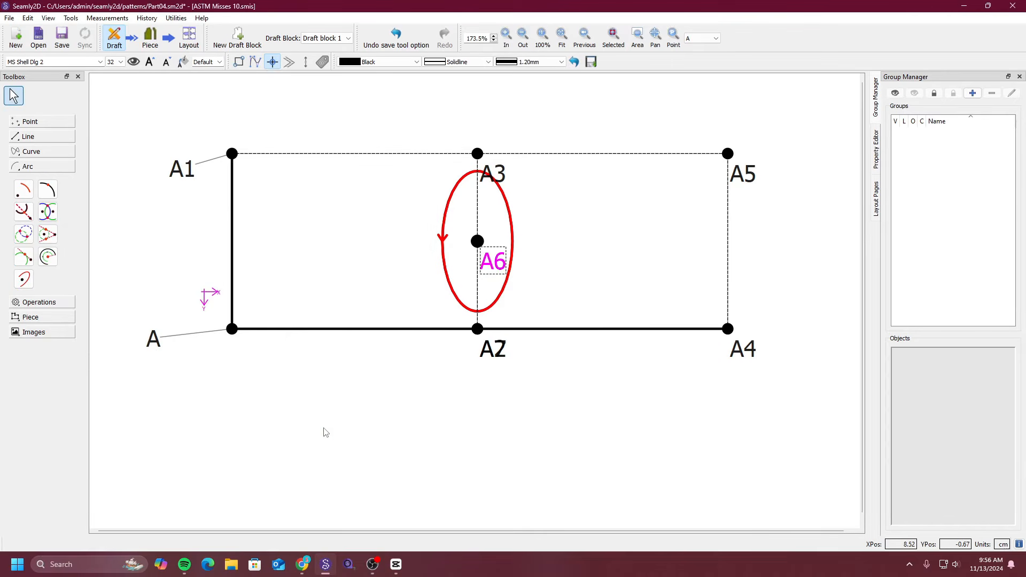
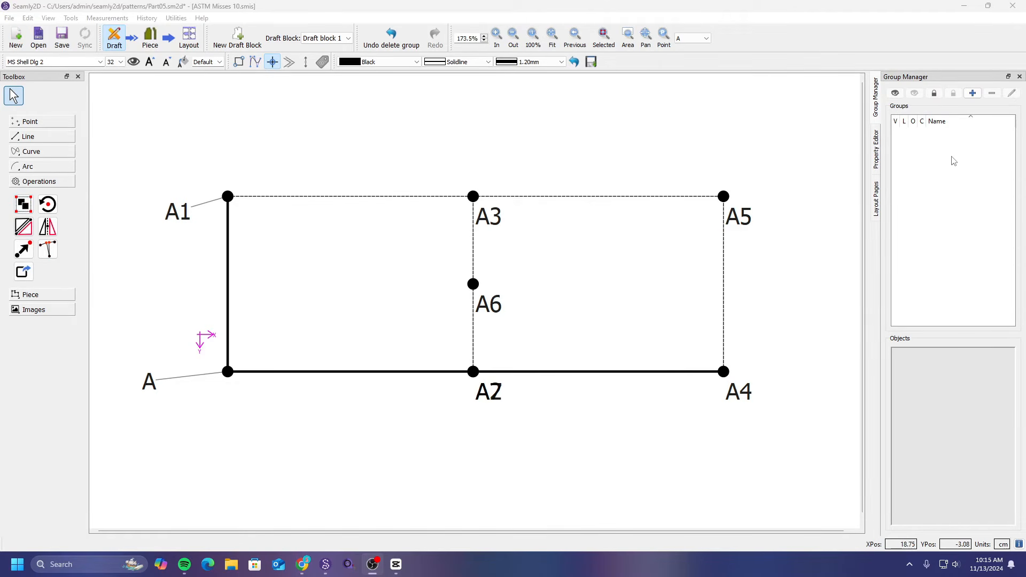
Create a new group named Group A with the color black.
left_click(972, 94)
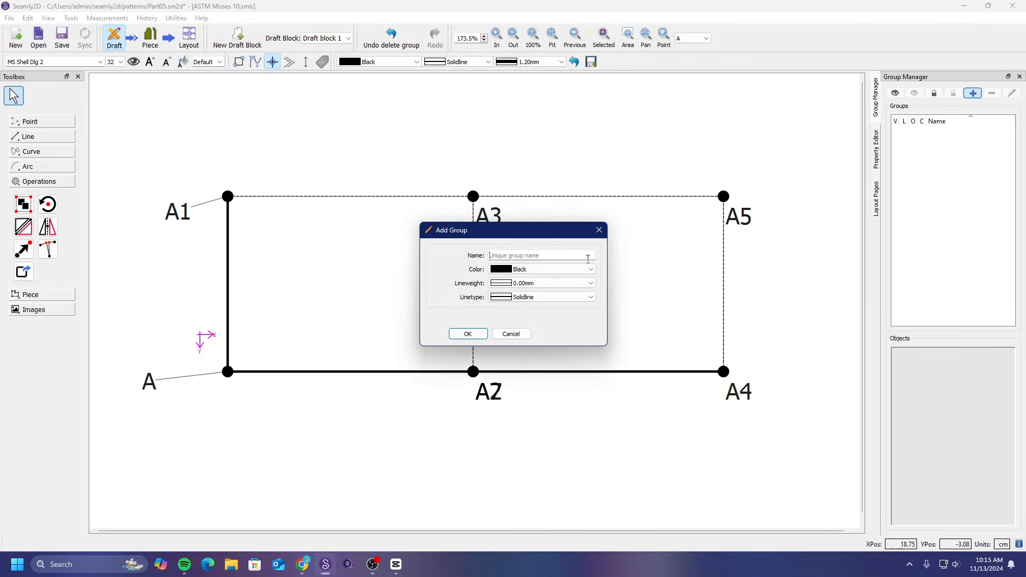
type("Group A")
left_click(530, 270)
left_click(467, 334)
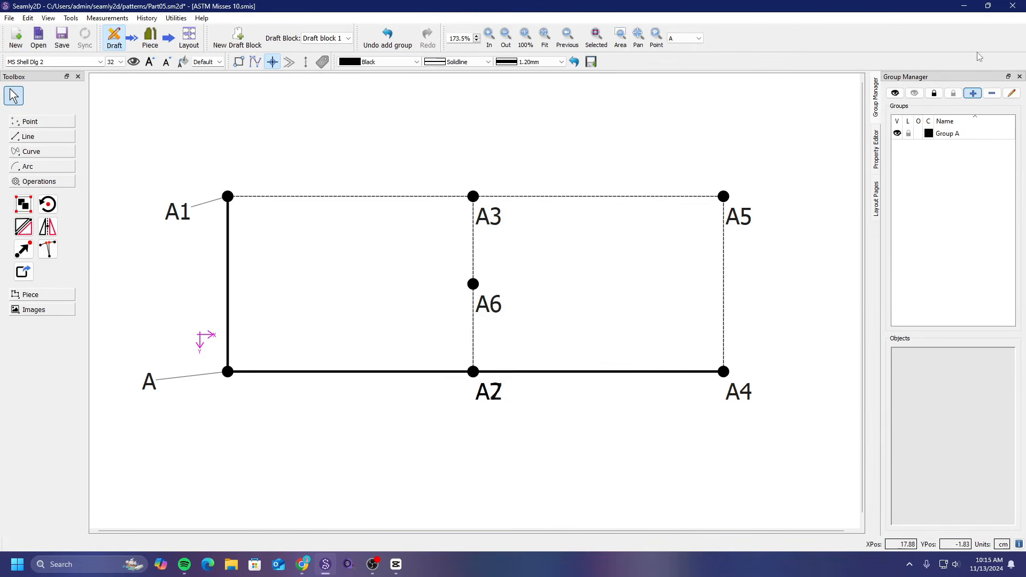
Create a second group named Group B with the color blue.
left_click(973, 96)
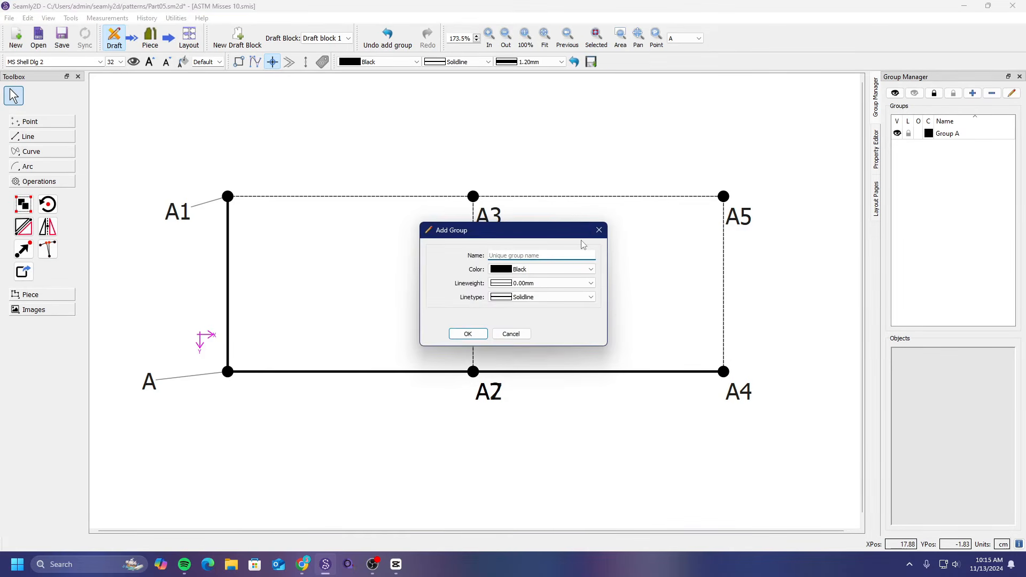
type("Group B")
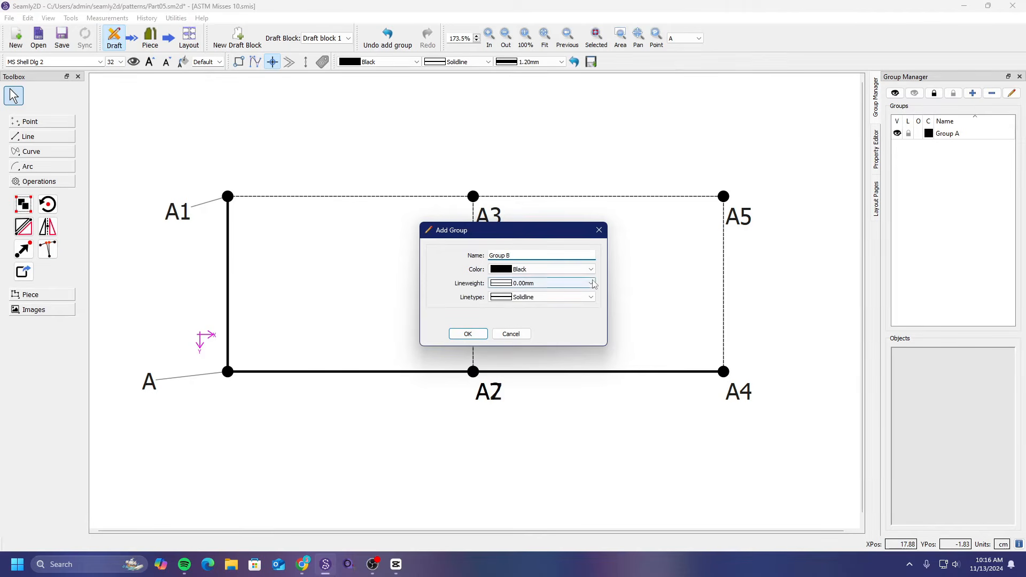
left_click(569, 269)
left_click(570, 287)
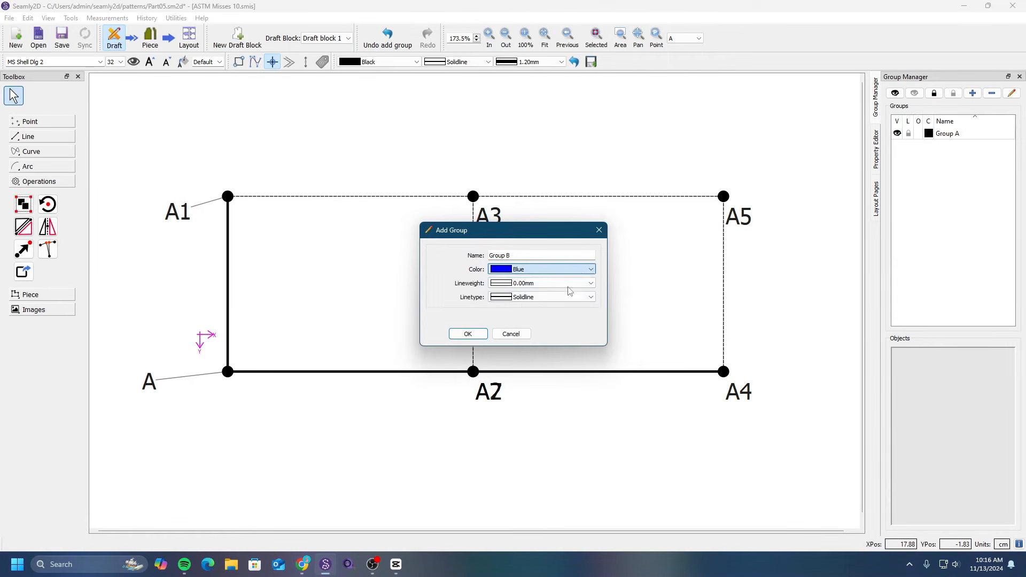
left_click(467, 334)
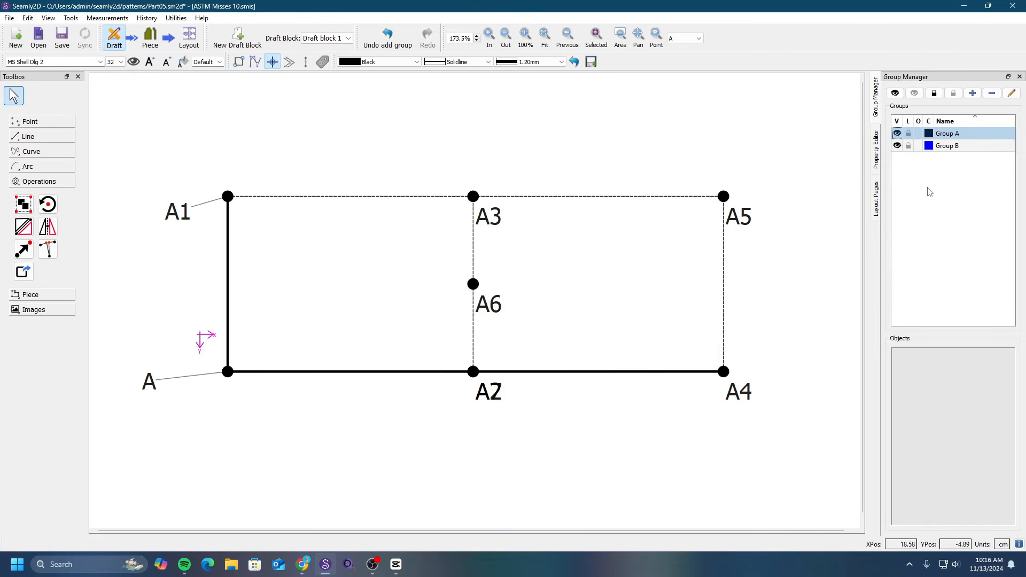
Add the objects of the rectangle's left half, from A and A1 across to A2, A3 and A6, to Group A.
left_click(22, 207)
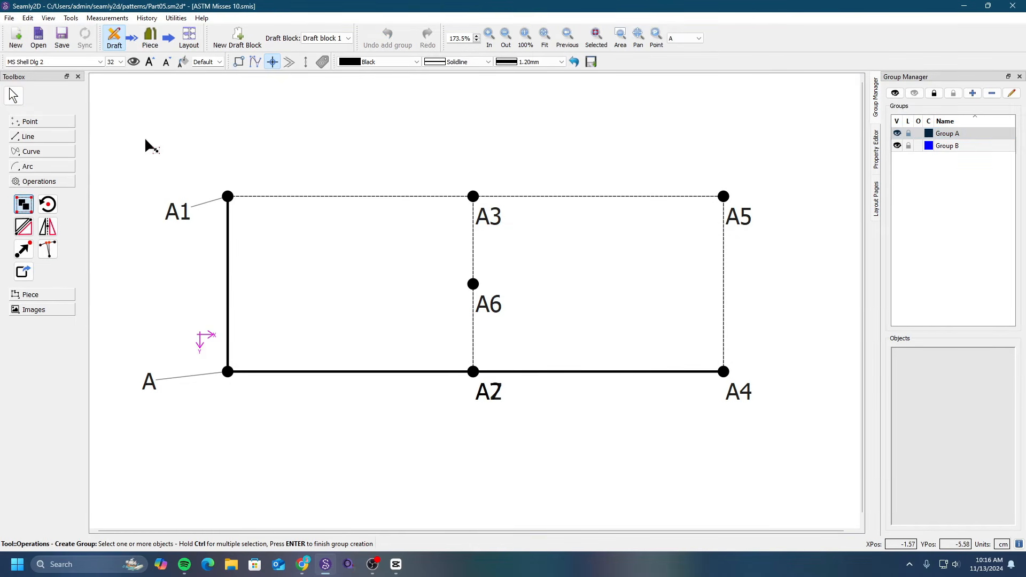
left_click_drag(145, 141, 528, 439)
key("Return")
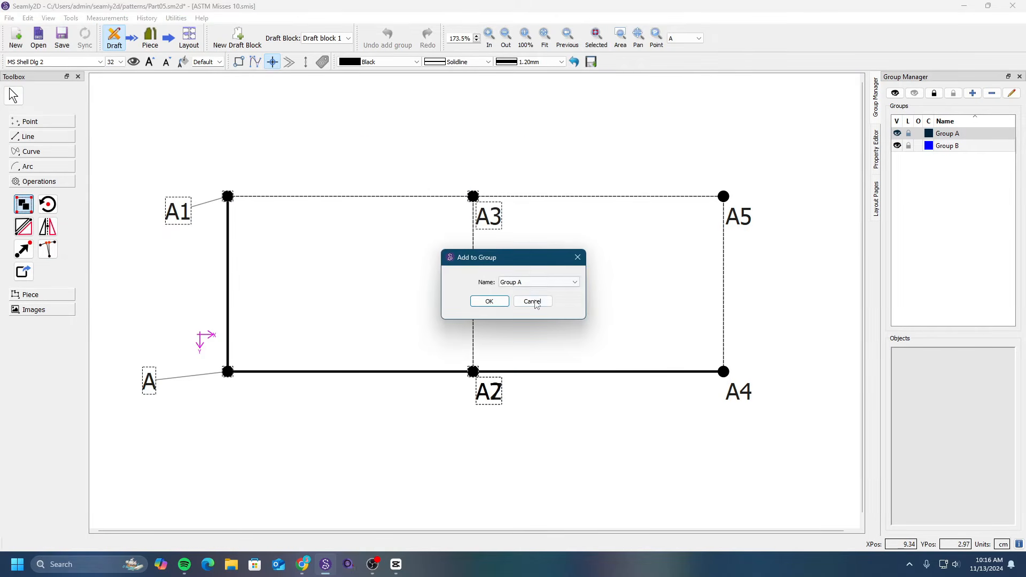
left_click(489, 301)
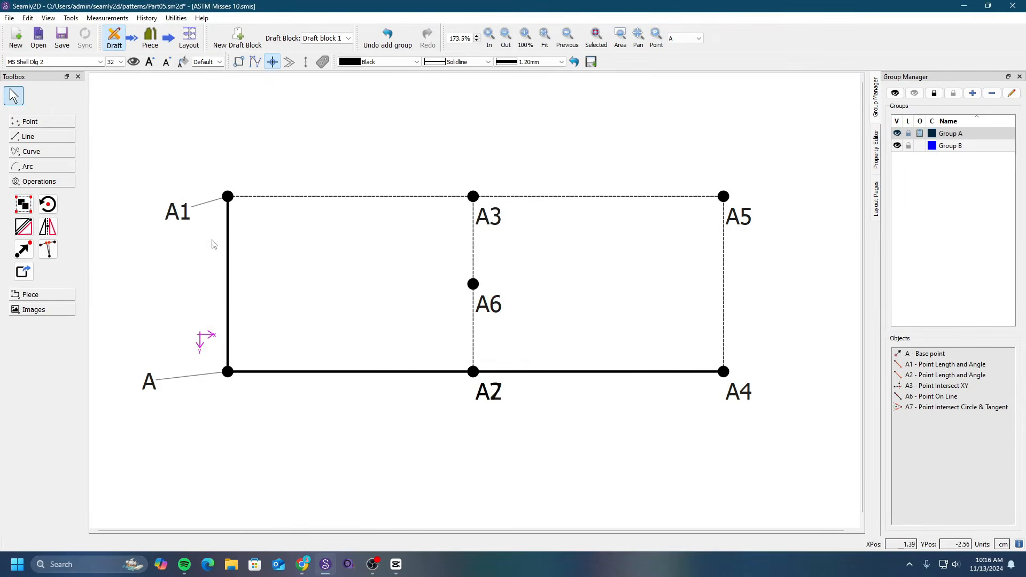
Add points A4 and A5 at the rectangle's right end to Group B.
left_click(23, 204)
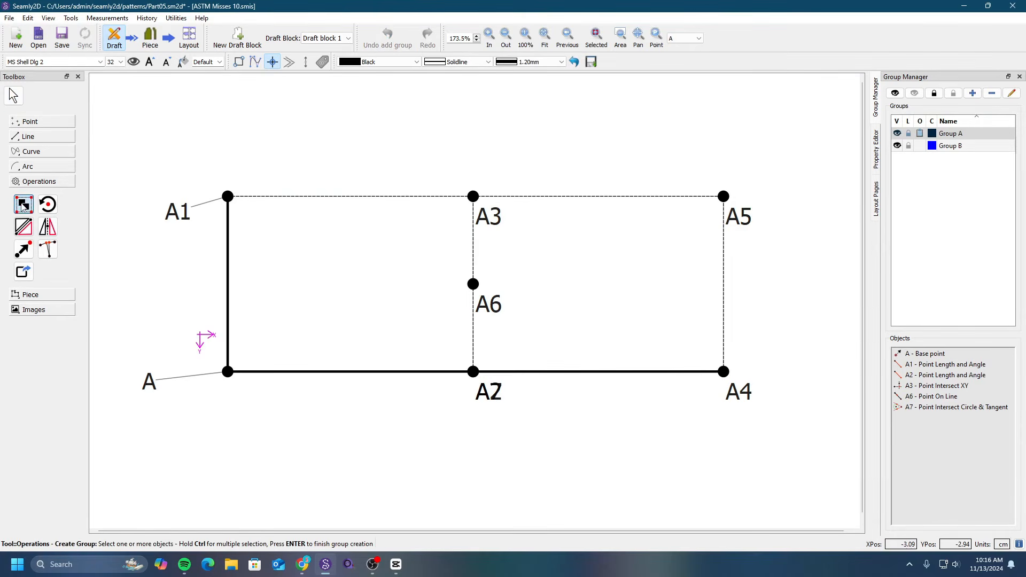
left_click_drag(790, 129, 607, 432)
key("Return")
left_click(575, 281)
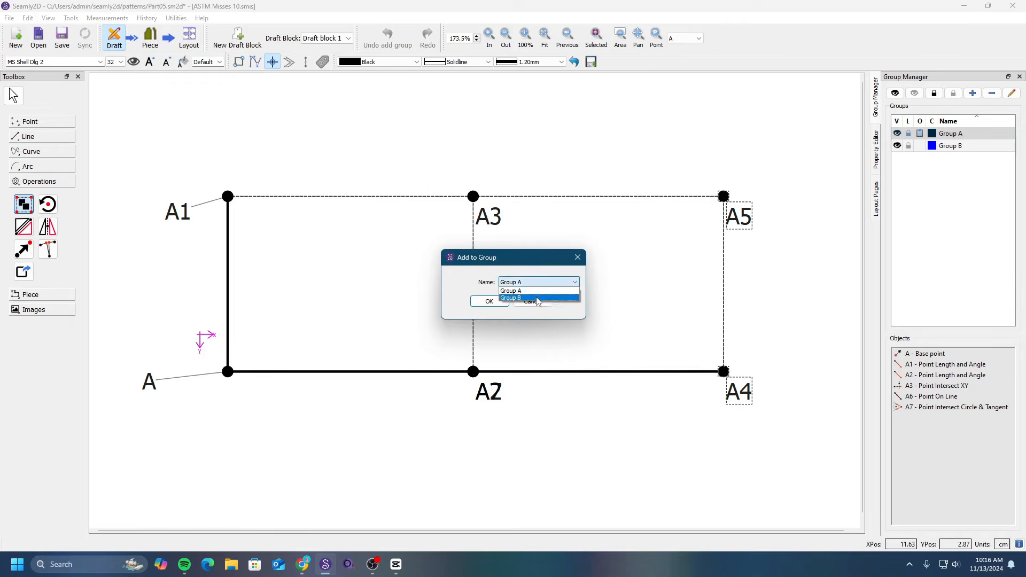
left_click(534, 301)
left_click(497, 301)
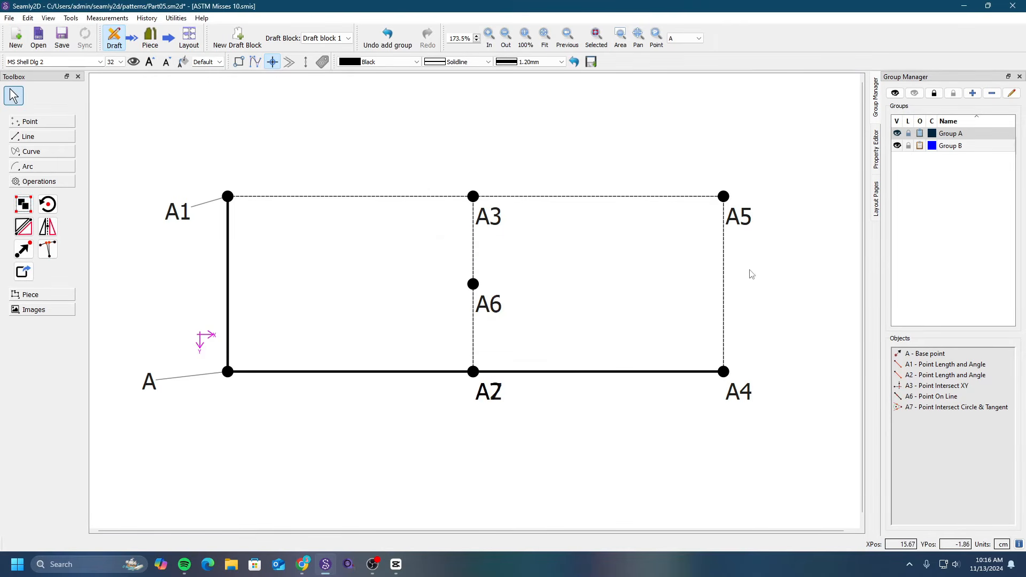
Examine the options for adding point A4 to a group or removing it from one.
right_click(741, 396)
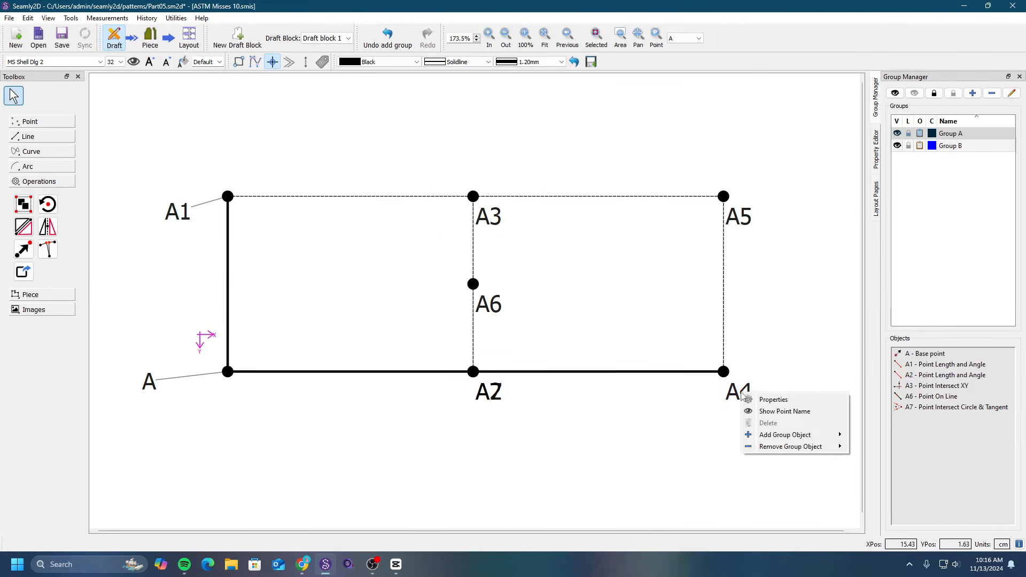
mouse_move(774, 435)
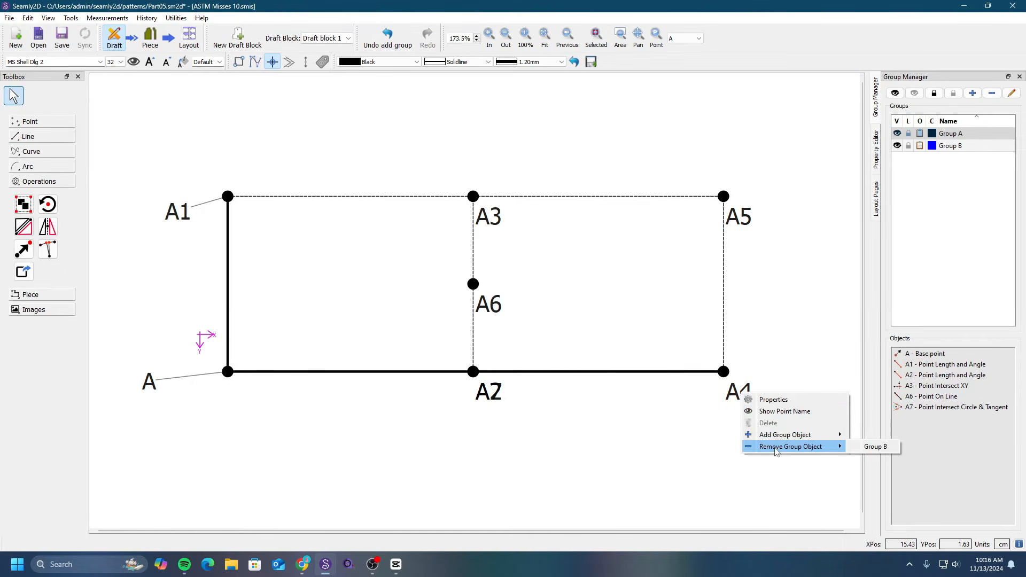
left_click(803, 356)
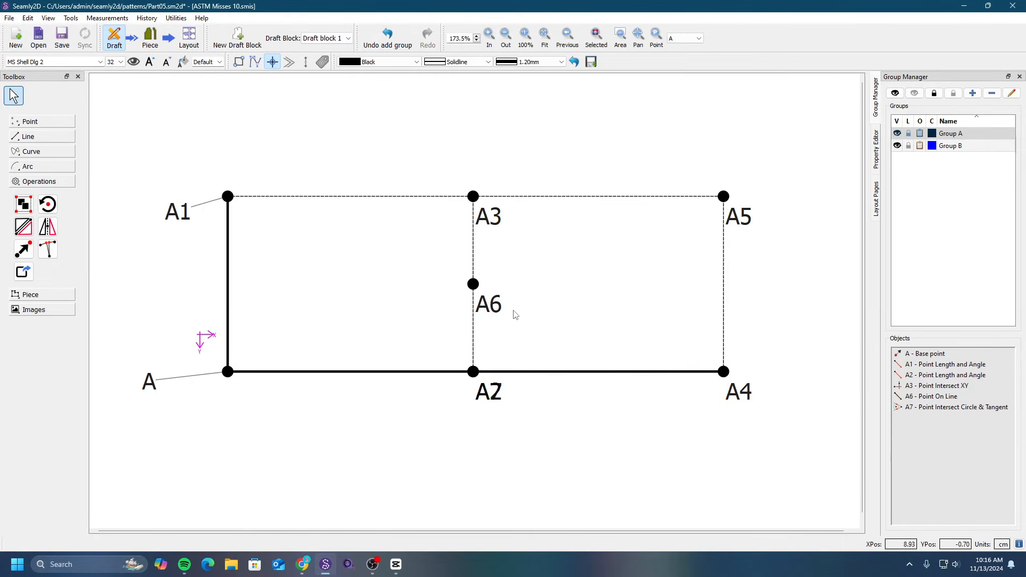
Hide and show Group A, and do the same with Group B, to check which objects each contains.
left_click(898, 133)
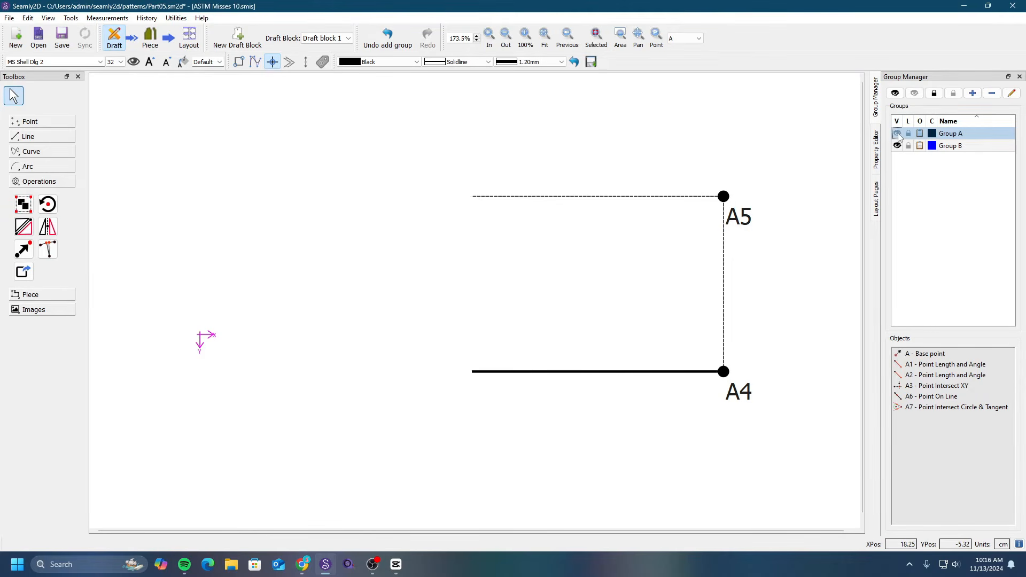
left_click(897, 133)
left_click(897, 146)
left_click(898, 145)
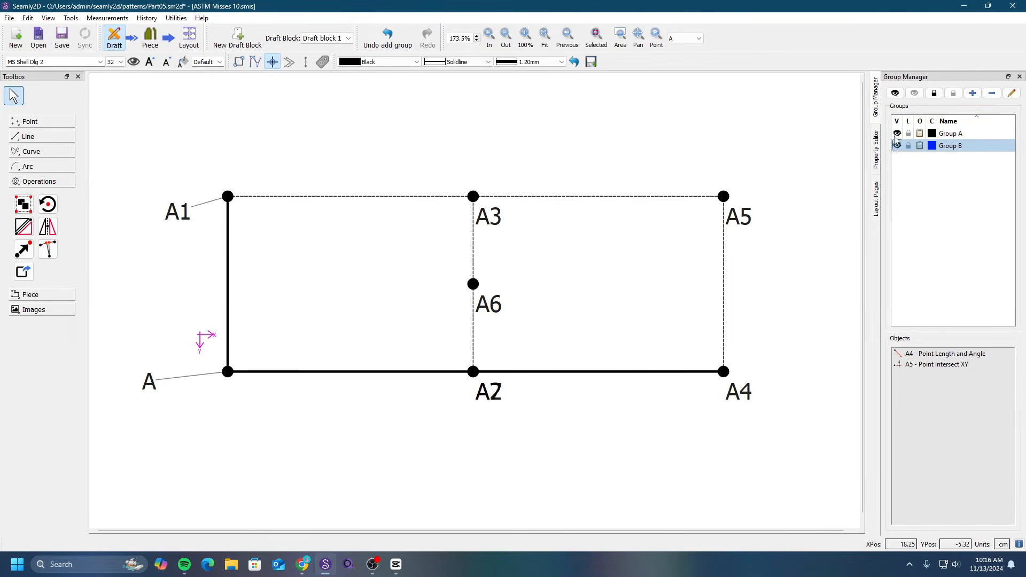
Add point A6 to Group B as well.
right_click(498, 311)
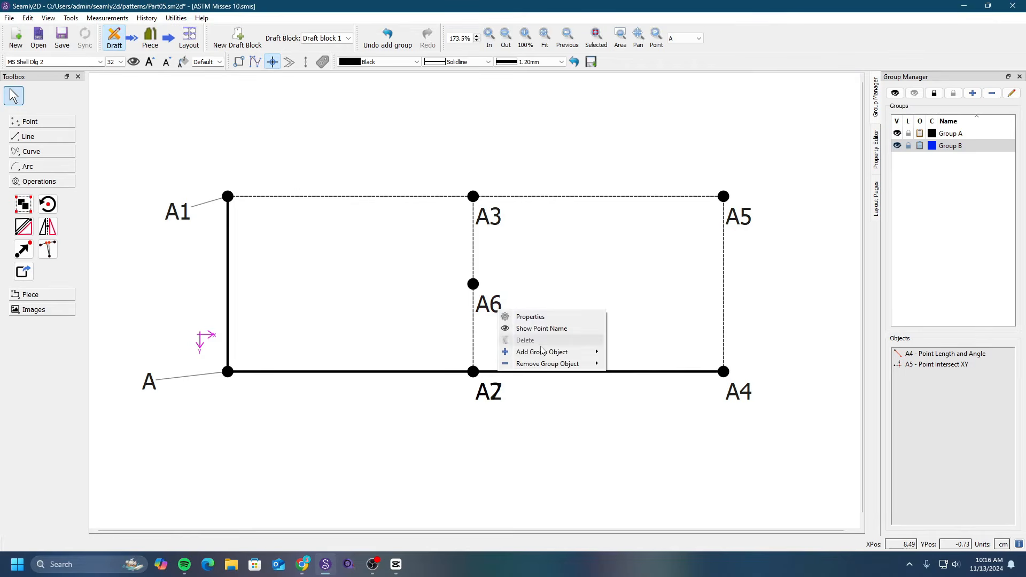
mouse_move(554, 353)
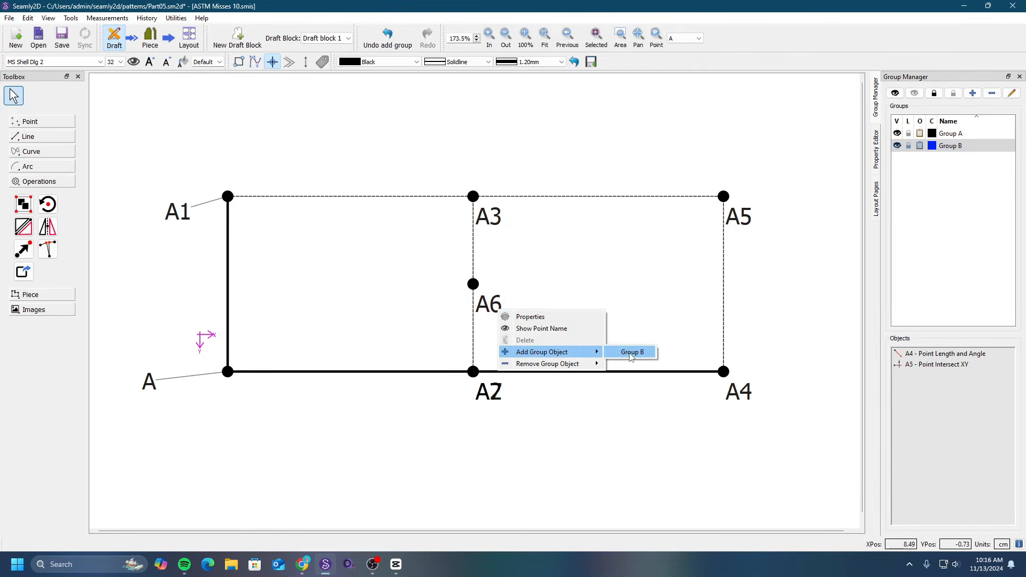
left_click(631, 355)
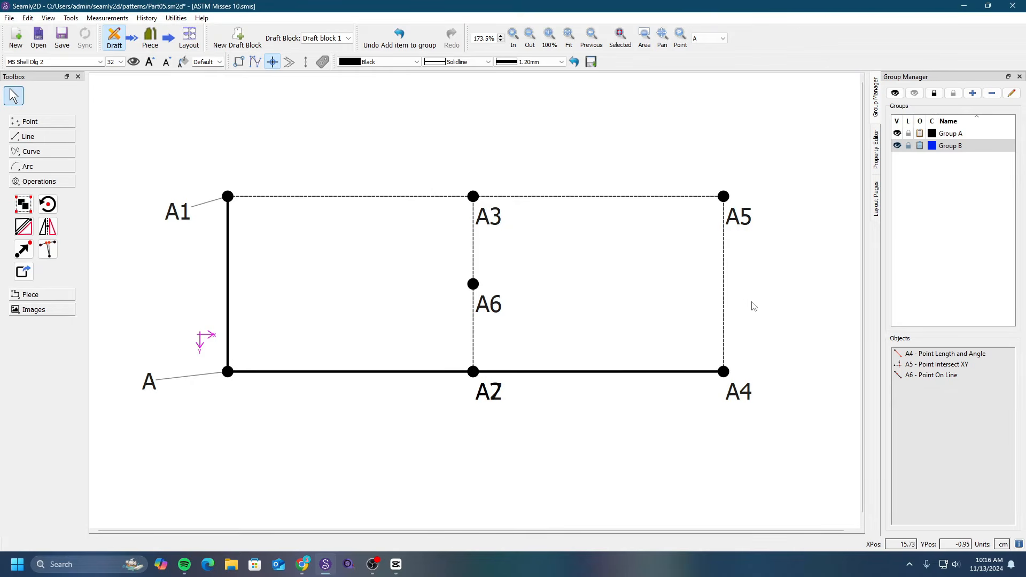
Hide both Group B and Group A in the draft.
left_click(897, 147)
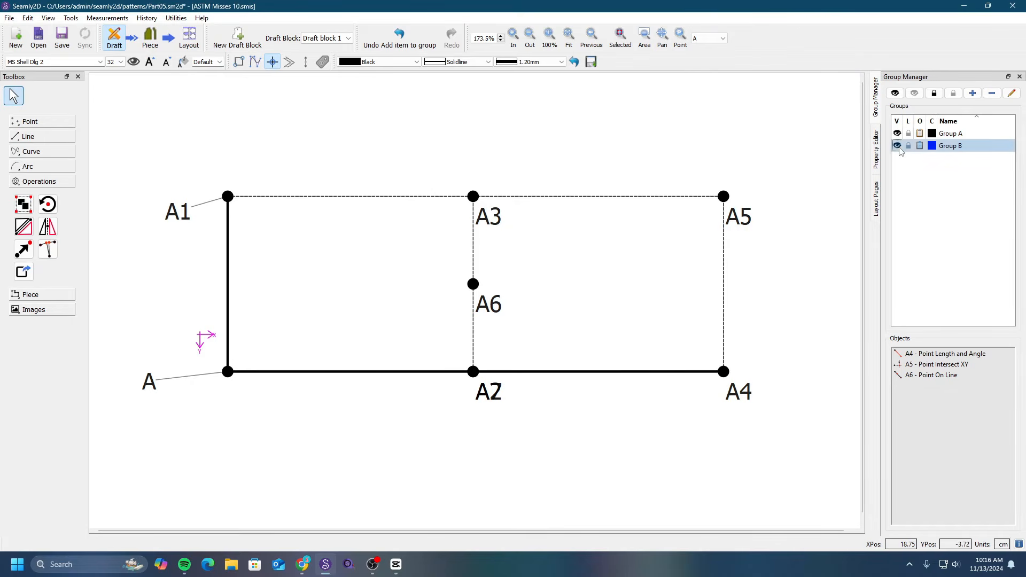
left_click(897, 134)
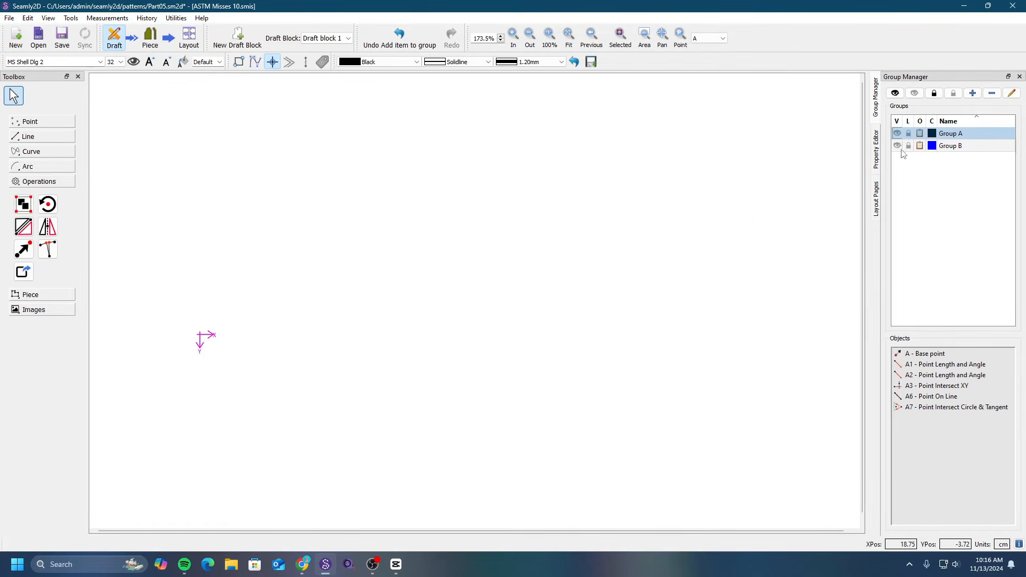
Show Group B by itself, switch to Group A by itself, and display both groups together.
left_click(898, 145)
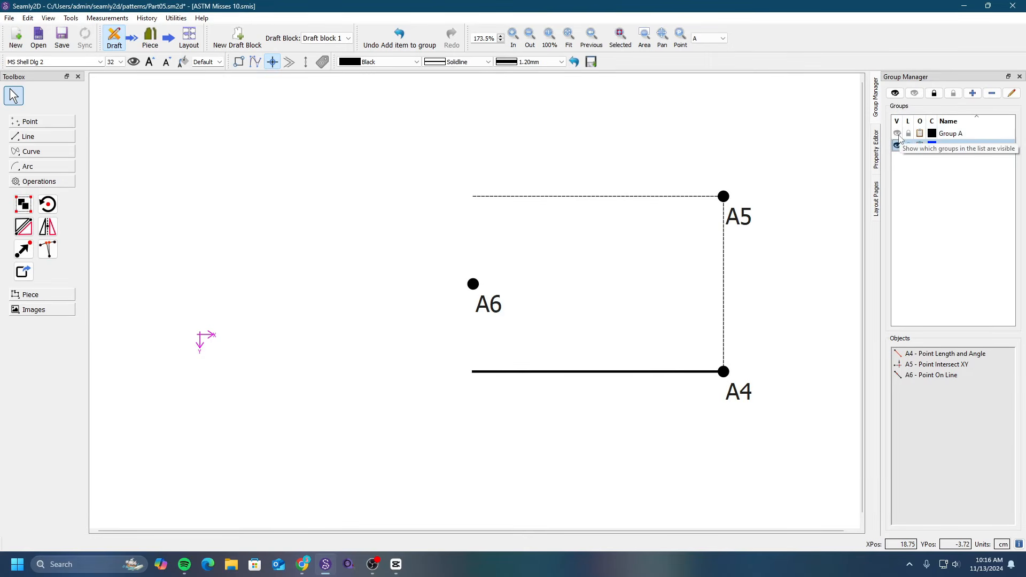
left_click(898, 146)
left_click(897, 133)
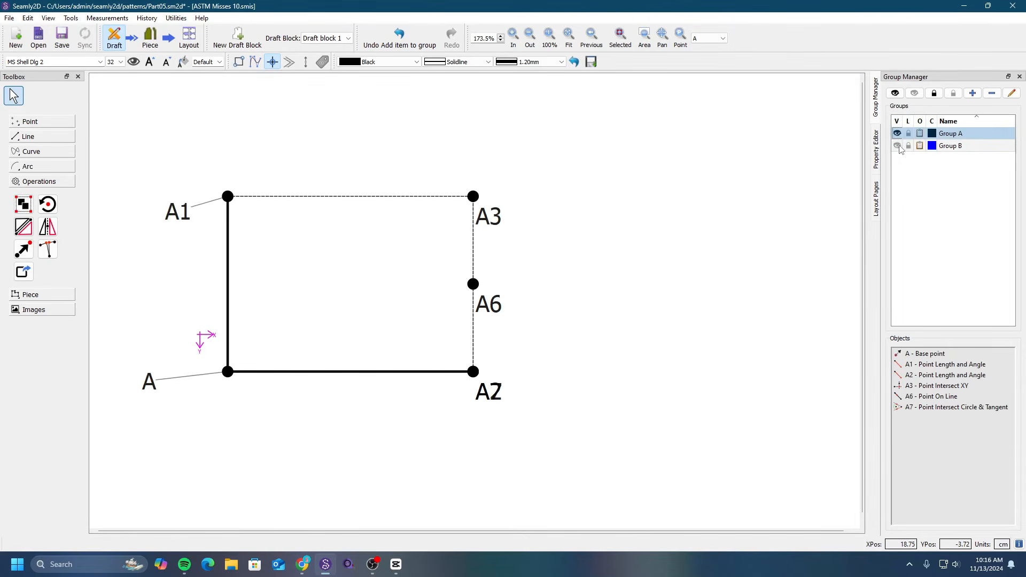
left_click(897, 146)
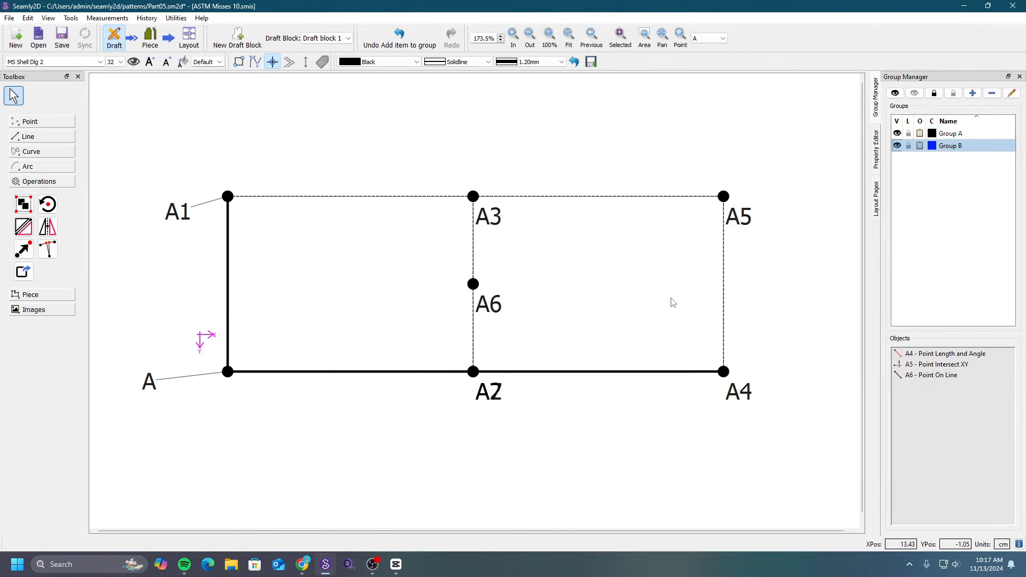
Hide and show Group B once more, and save the pattern with both groups displayed.
left_click(897, 146)
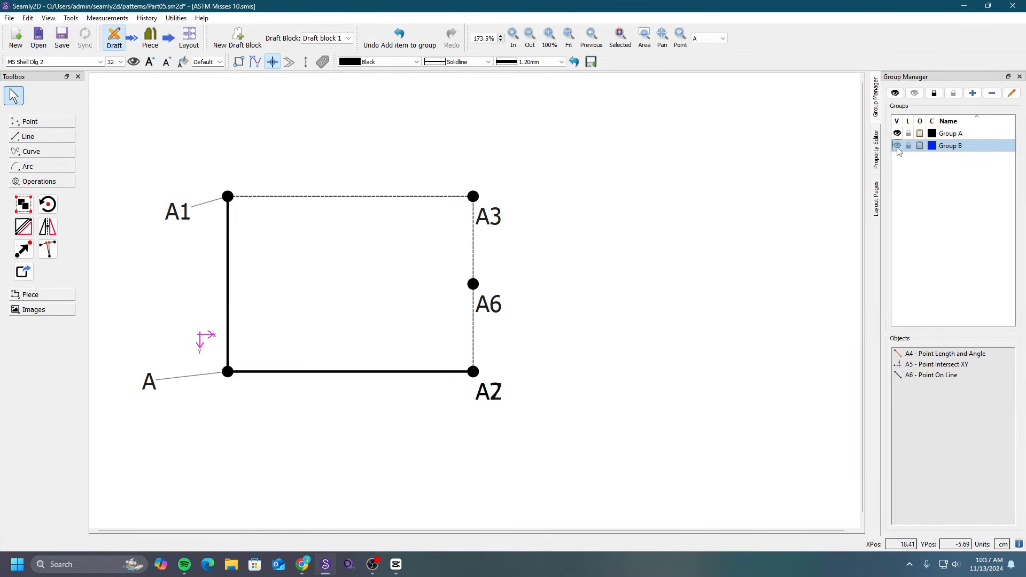
left_click(898, 145)
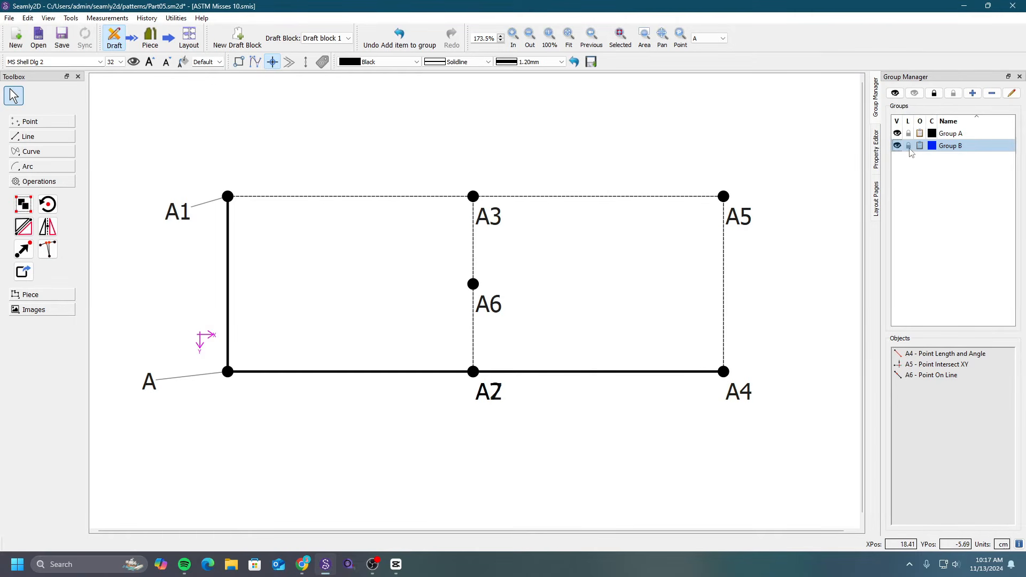
left_click(909, 136)
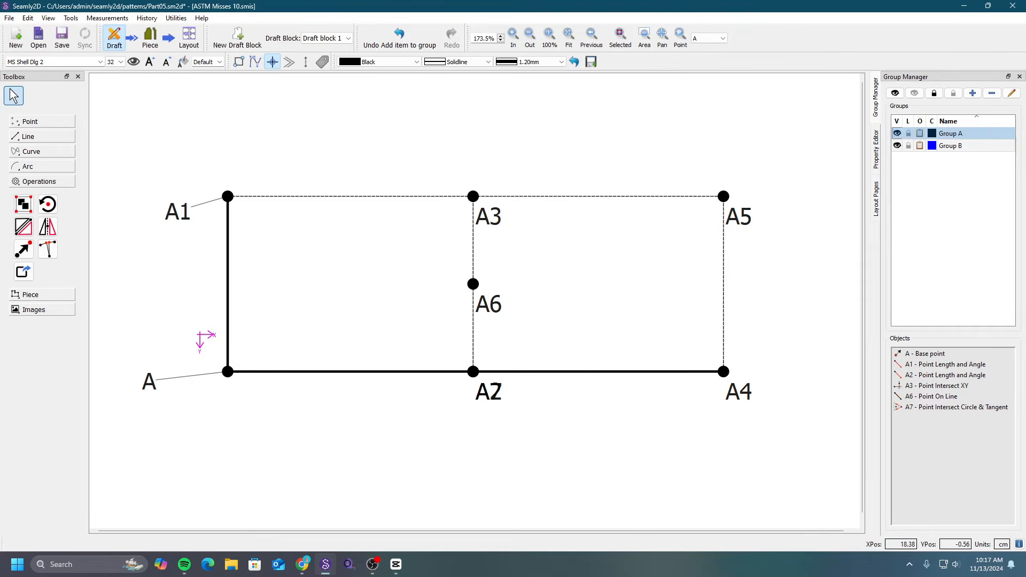
key("ctrl+s")
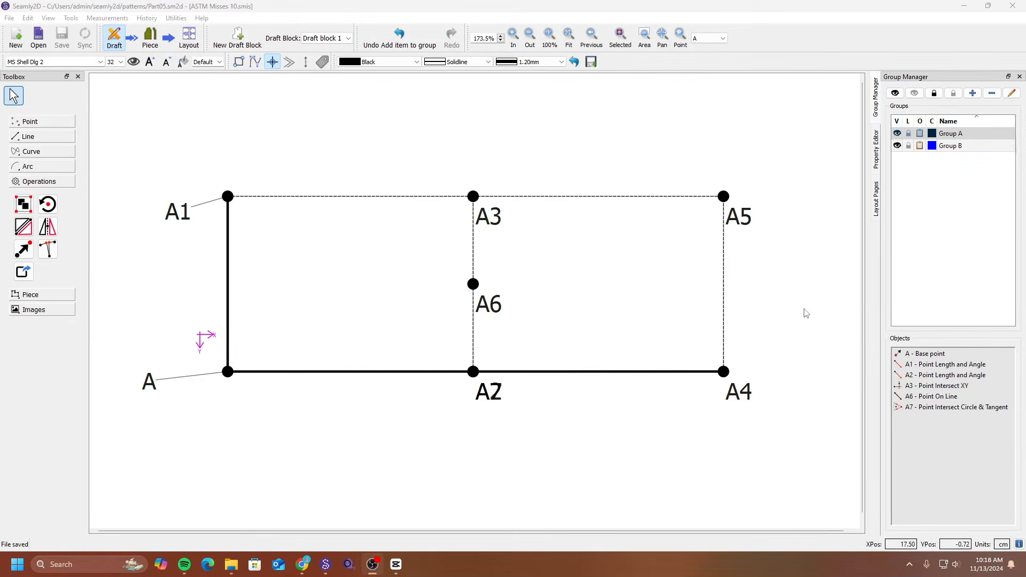
Rotate points A1, A2, A3, A6 and A7 by 45° about point A, with the suffix _a1.
left_click(50, 209)
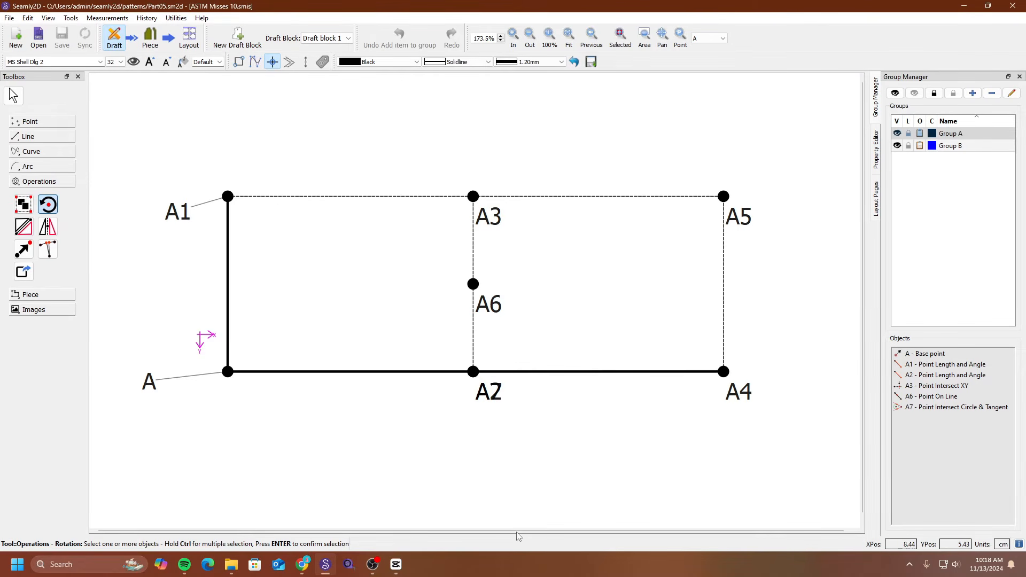
left_click_drag(181, 142, 560, 484)
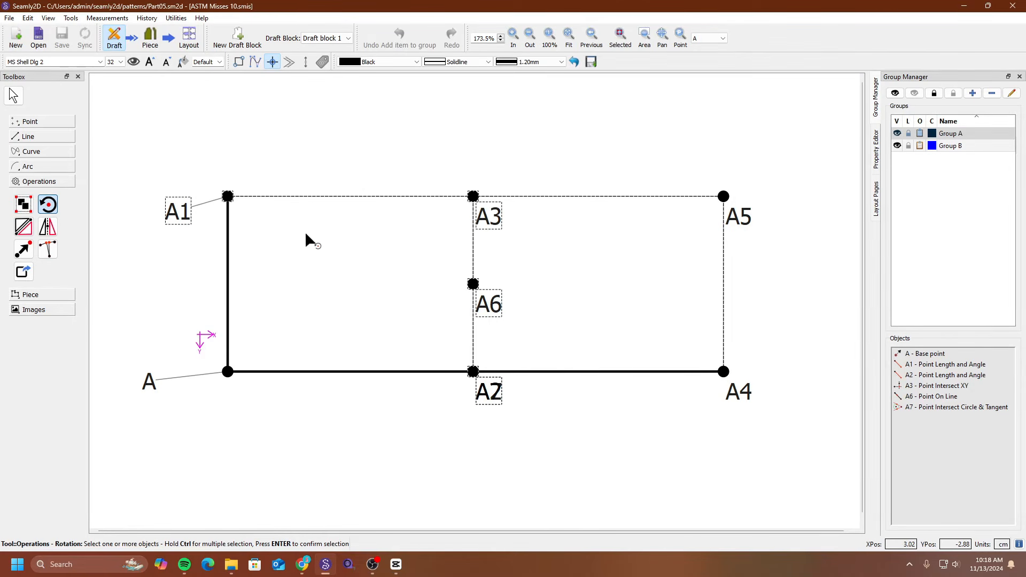
left_click(149, 381)
key("Return")
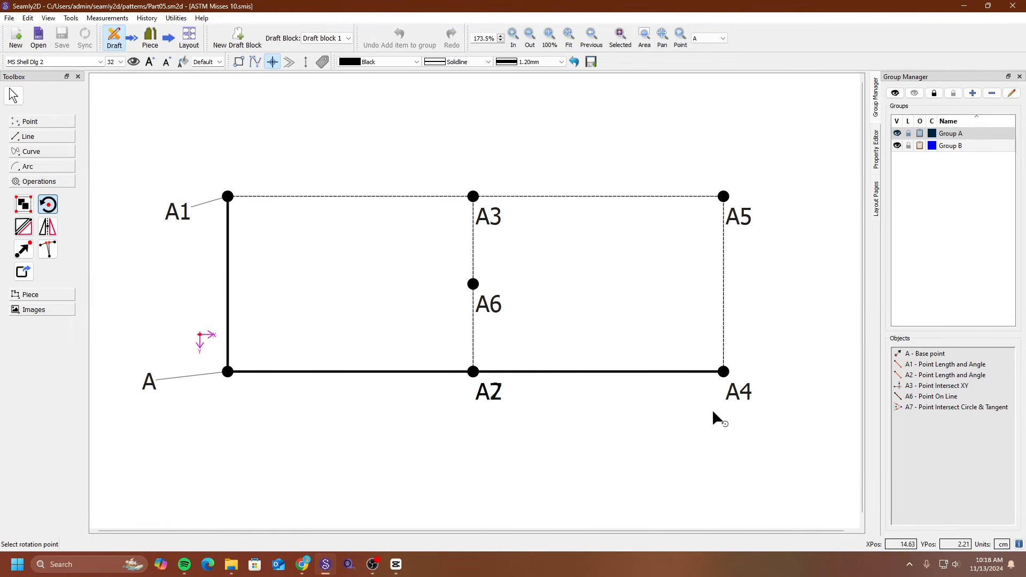
left_click(228, 373)
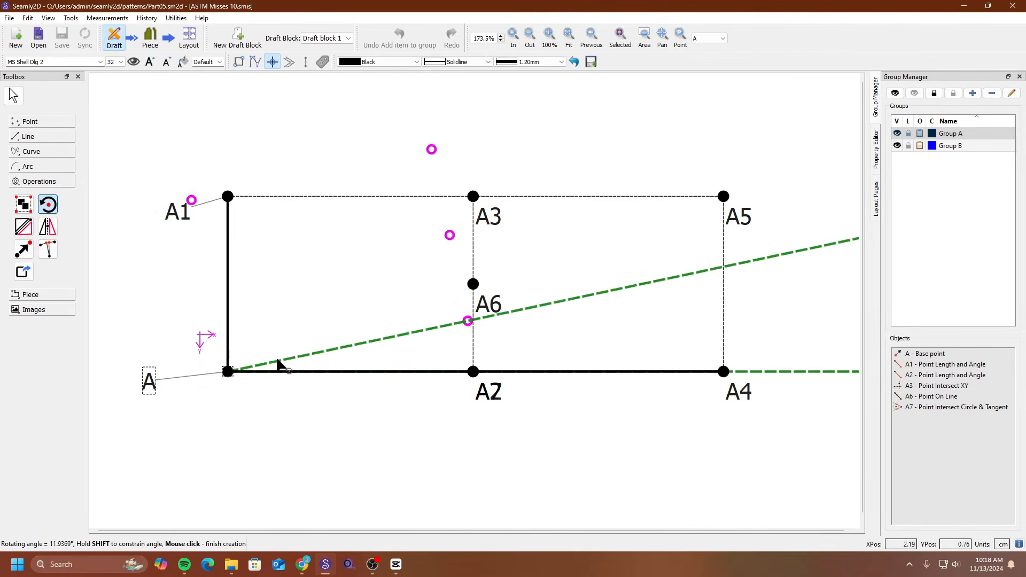
left_click(273, 334)
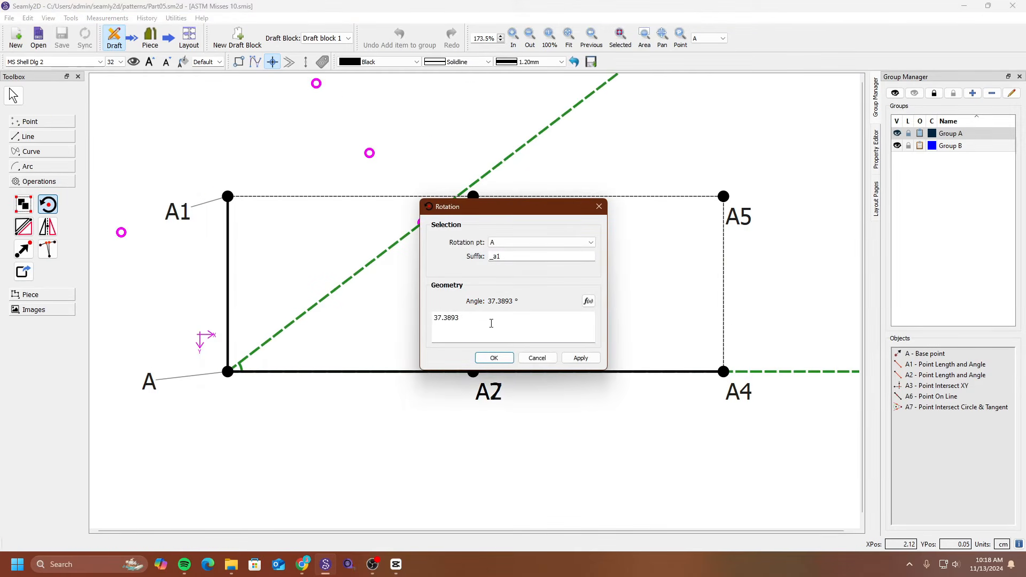
double_click(491, 323)
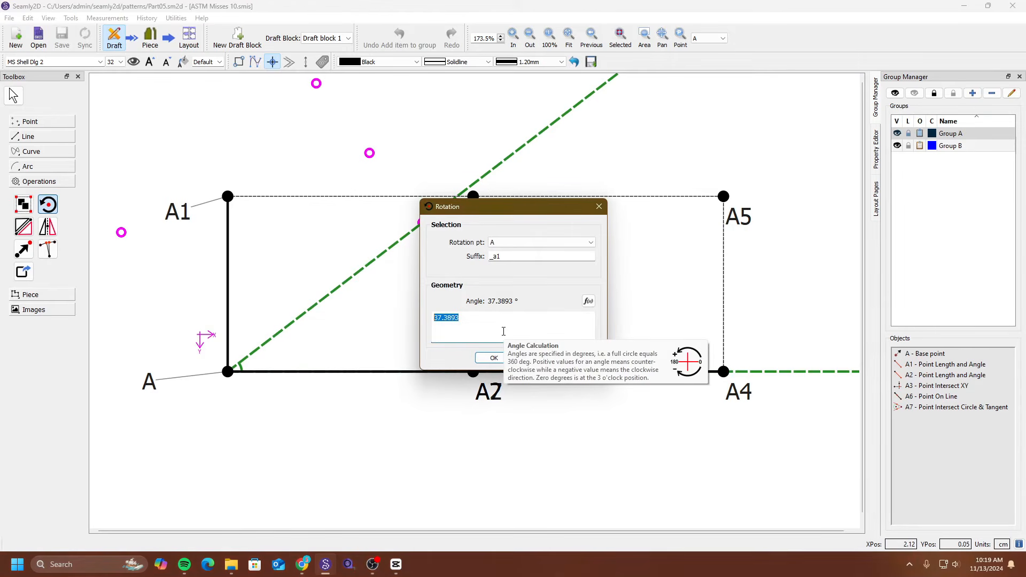
type("45")
left_click(488, 359)
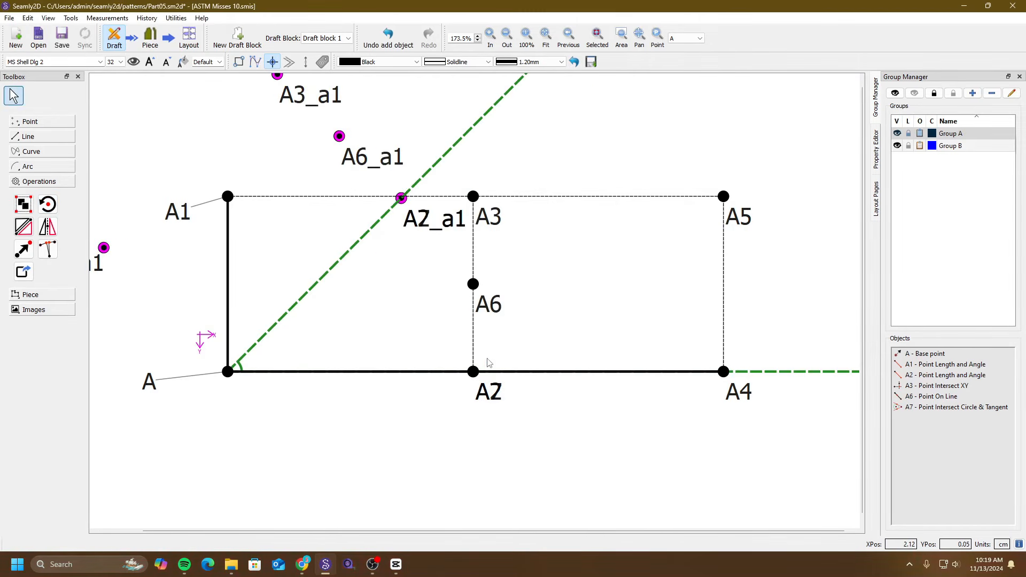
scroll(422, 353, "down", 5)
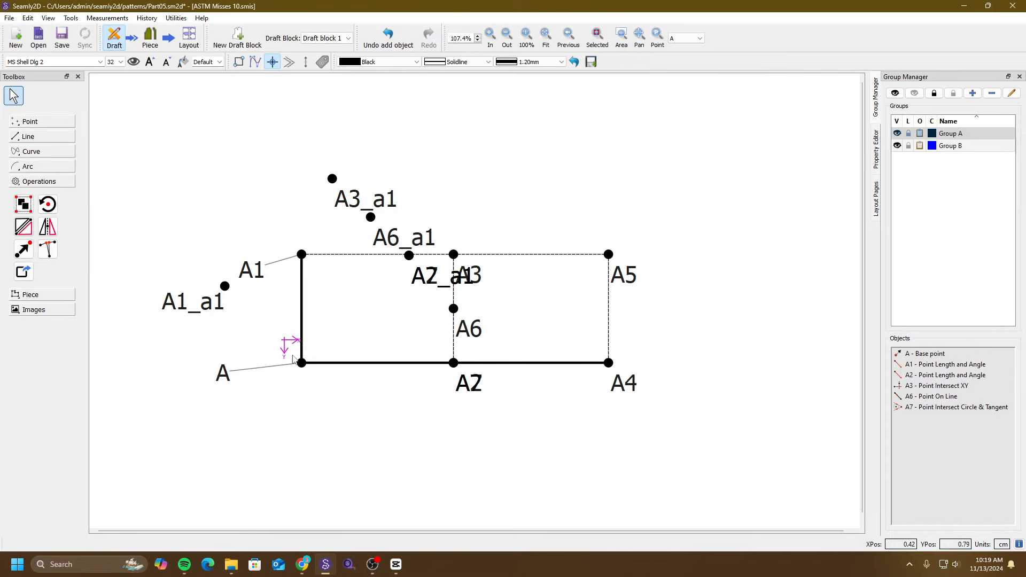
Reposition the label of rotated point A2_a1, and undo both the label move and the rotation.
left_click(46, 138)
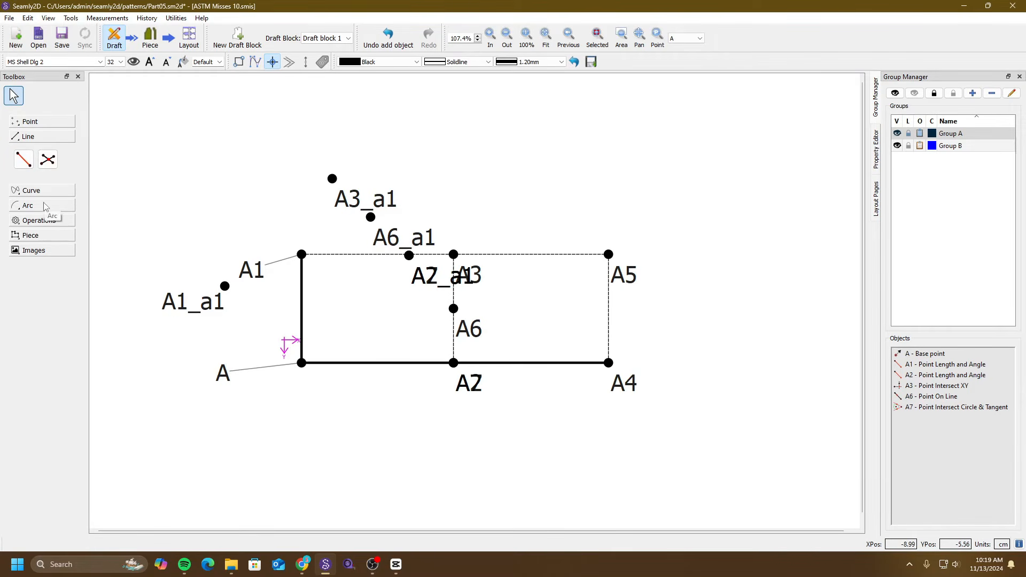
left_click(38, 223)
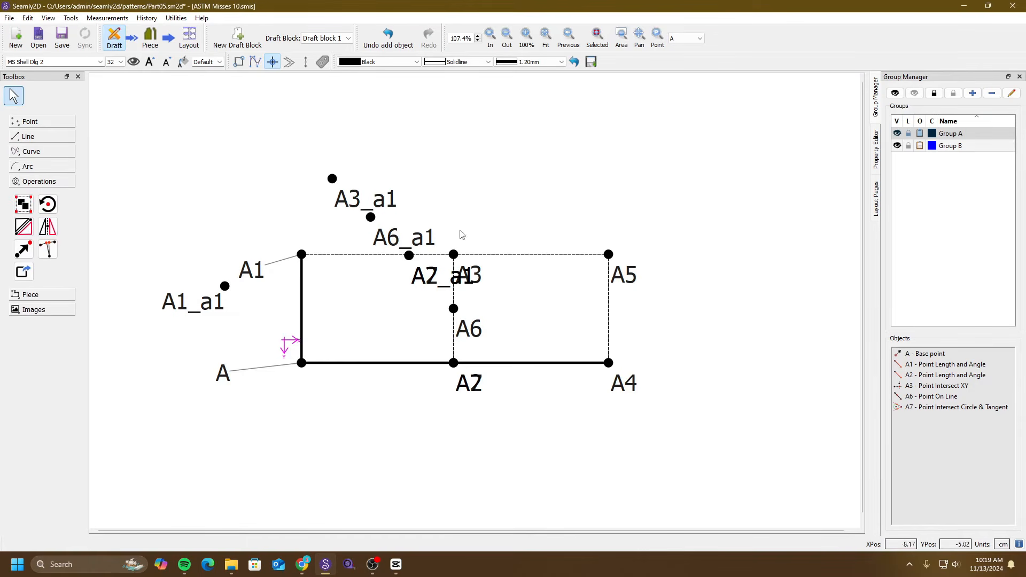
left_click_drag(440, 277, 491, 240)
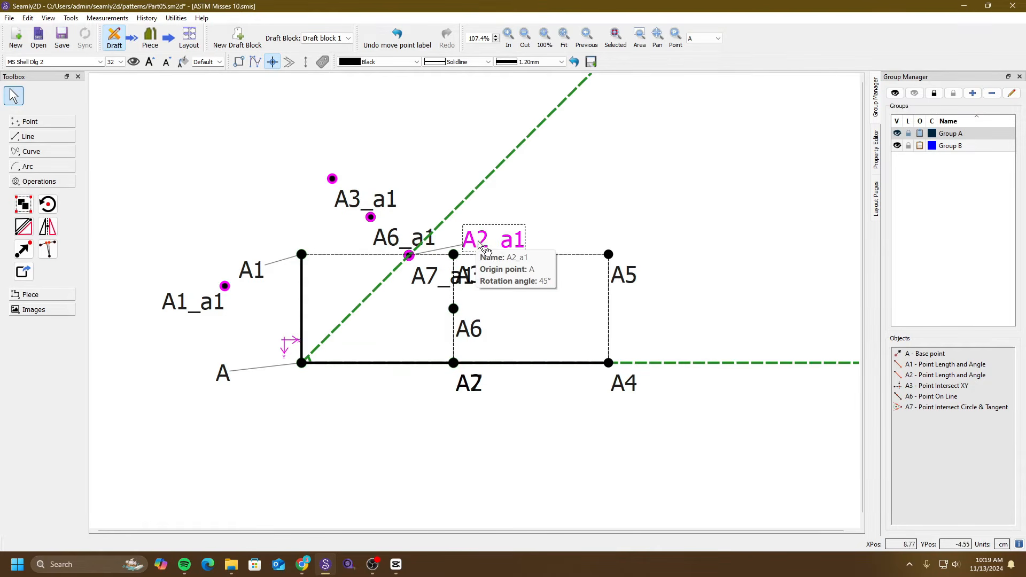
left_click_drag(516, 246, 489, 272)
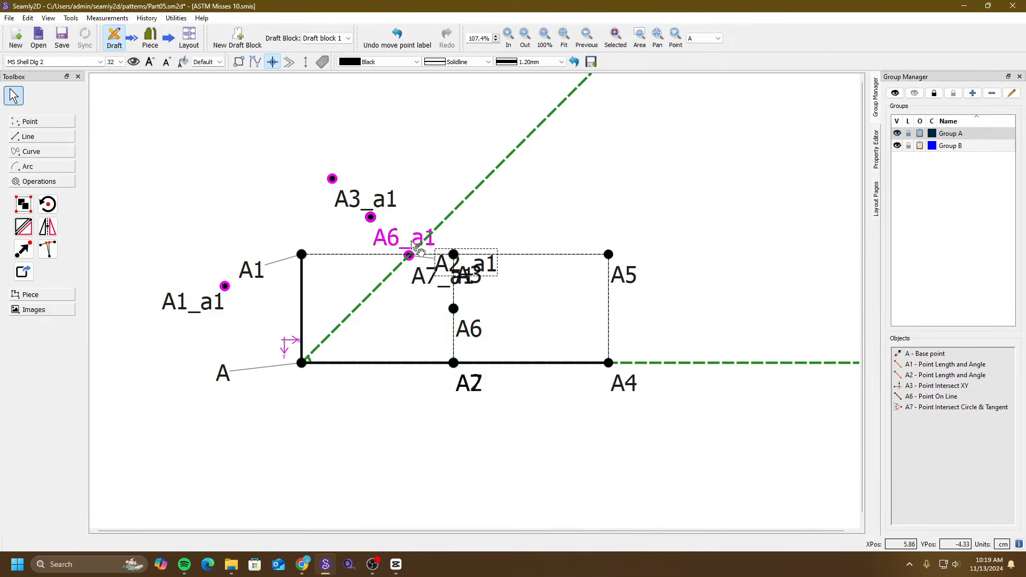
key("ctrl+z")
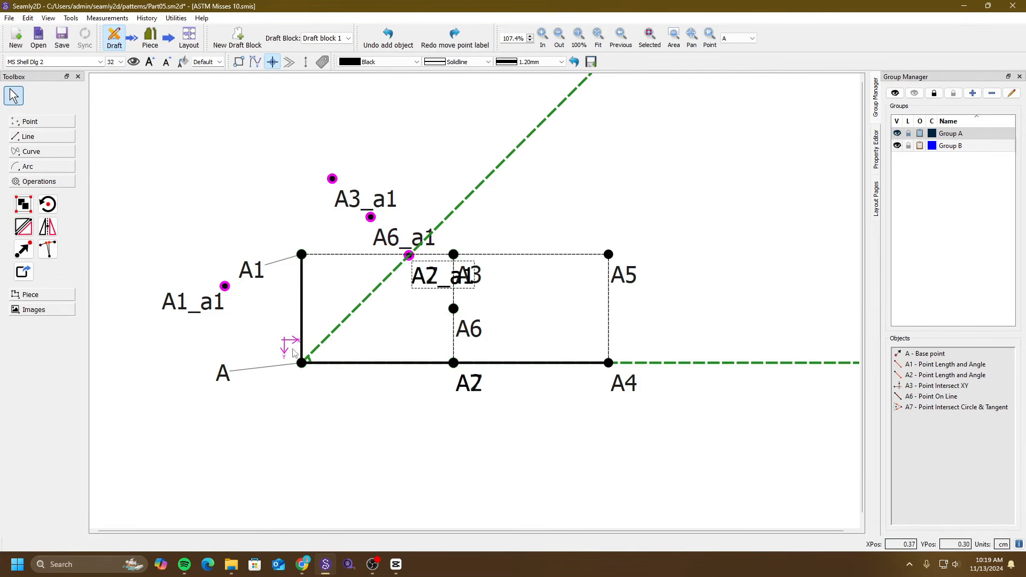
key("ctrl+z")
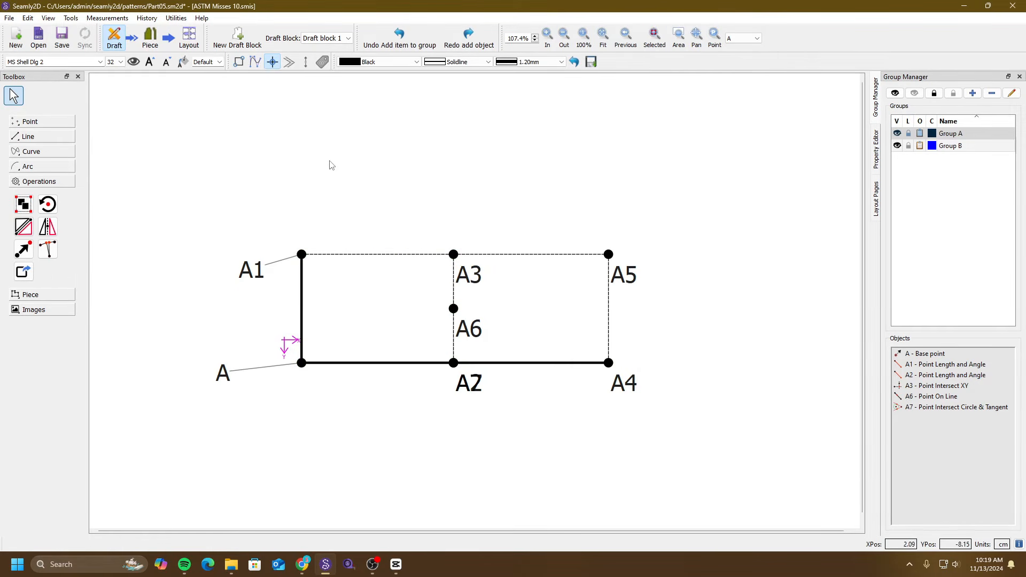
Set the name prefix for new draft points to Z.
left_click(219, 63)
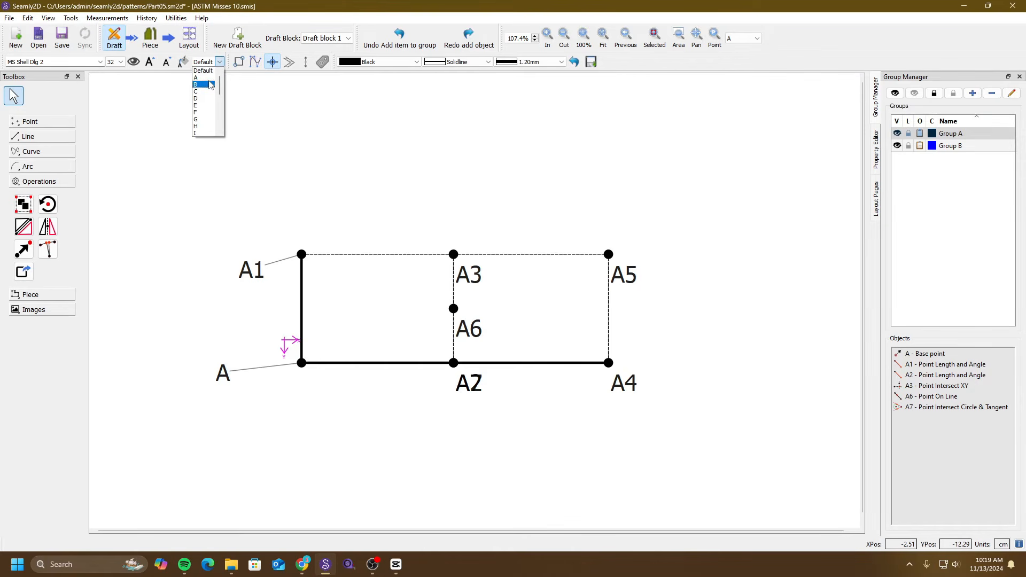
left_click_drag(219, 86, 221, 146)
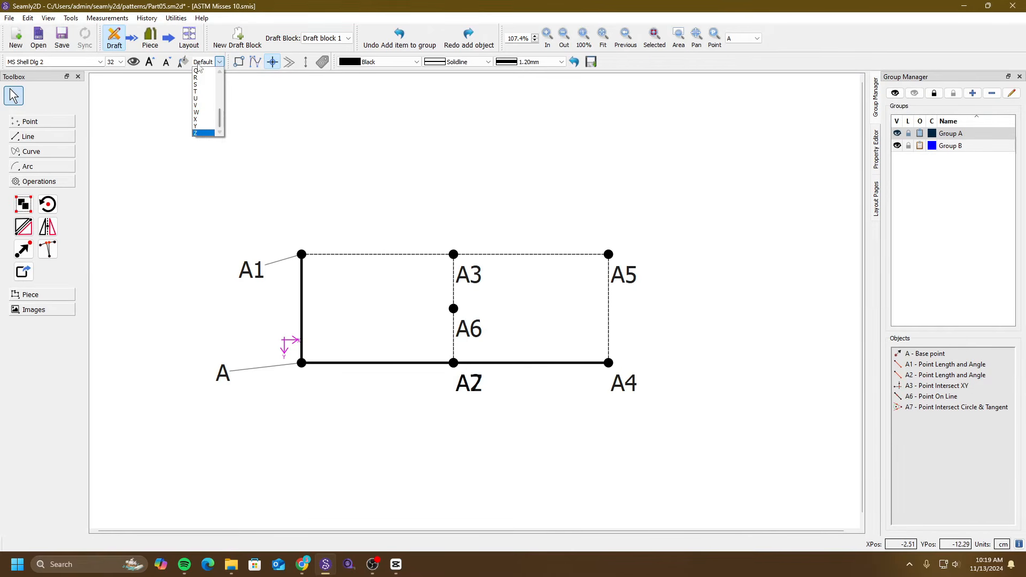
left_click(208, 133)
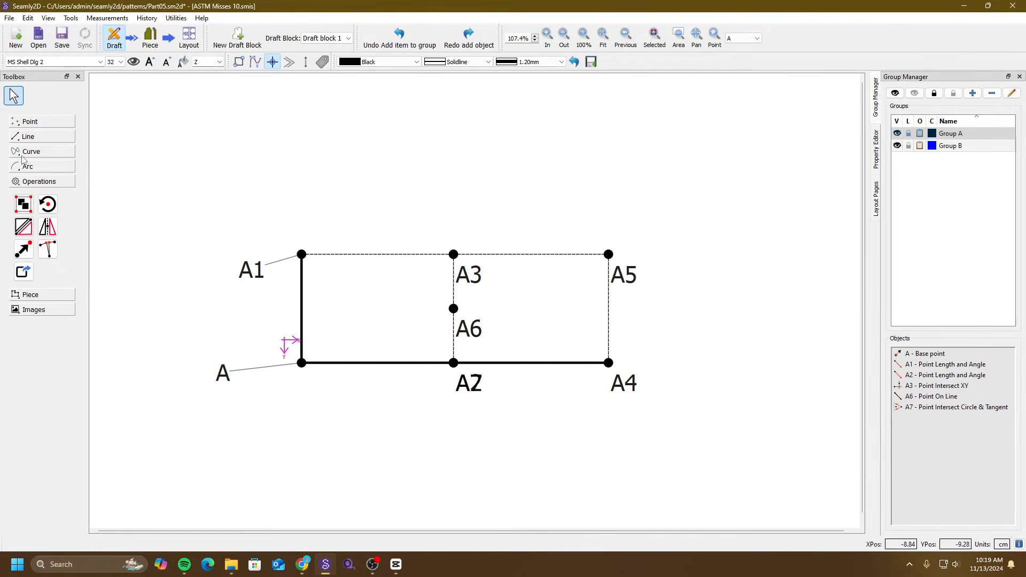
Try a Point Length and Angle from A1, about 5.29 cm at 47.67°, to check its proposed name, and cancel it.
left_click(30, 121)
left_click(23, 144)
left_click(259, 284)
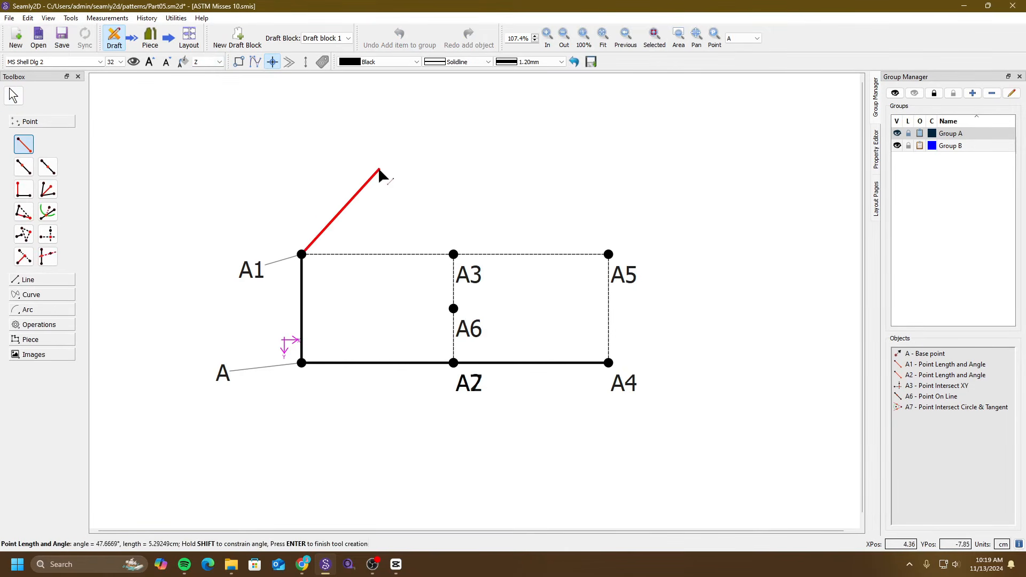
left_click(379, 169)
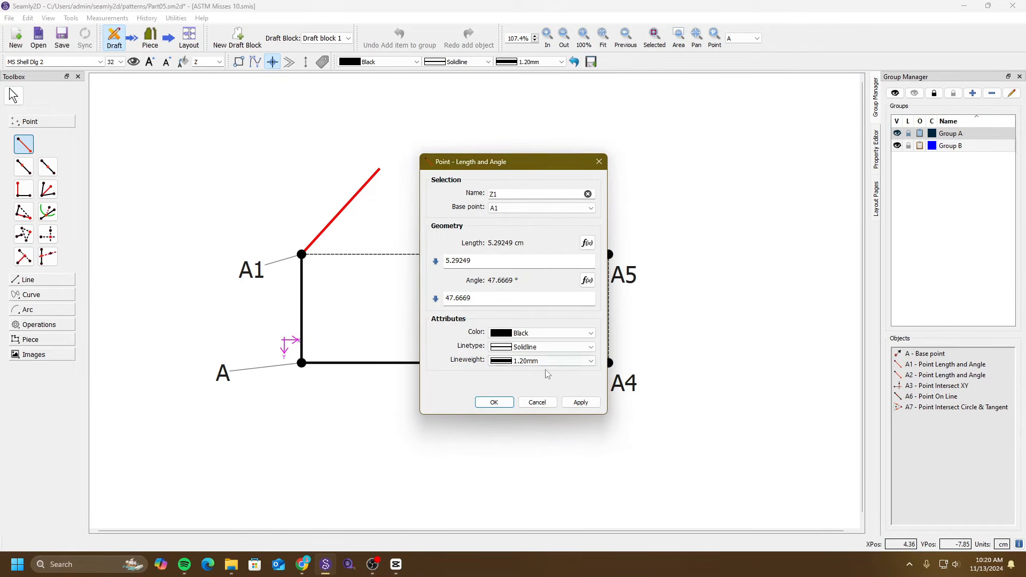
left_click(537, 403)
Open the choices for the point name prefix.
left_click(219, 61)
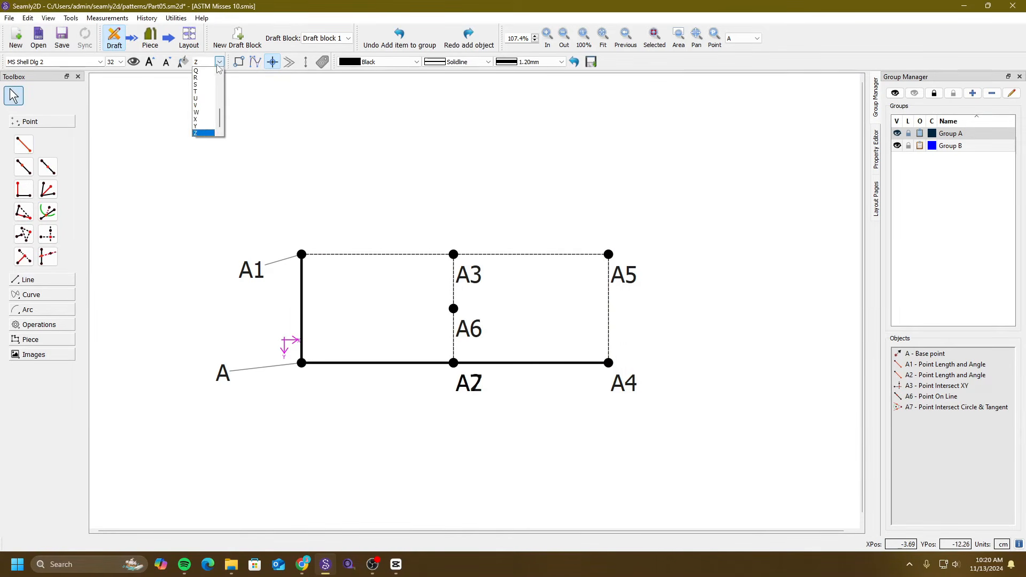
Set the letter used for naming new points to A.
left_click_drag(220, 115, 219, 75)
left_click(200, 71)
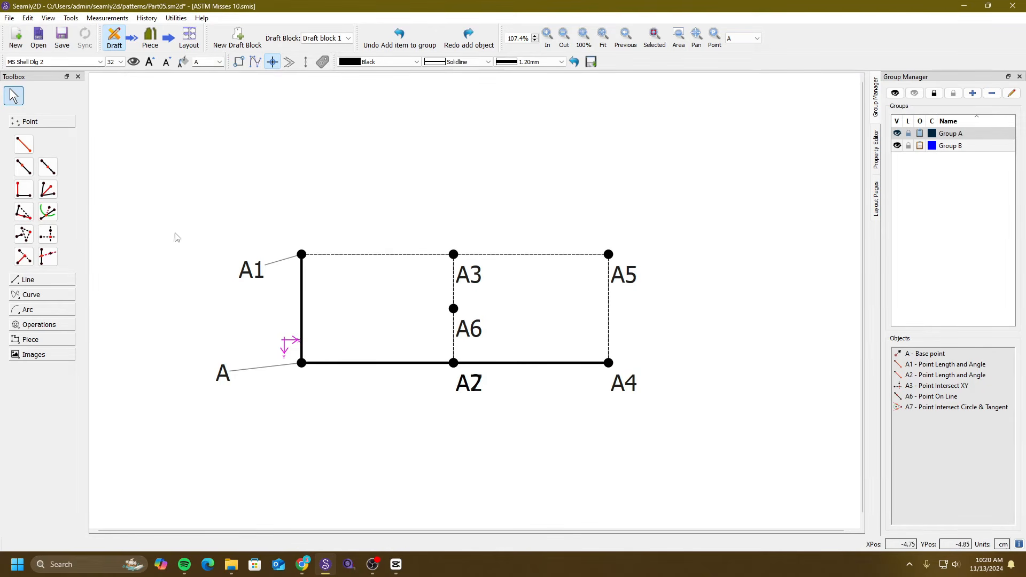
Draw a line from point A6 to point A5.
left_click(53, 326)
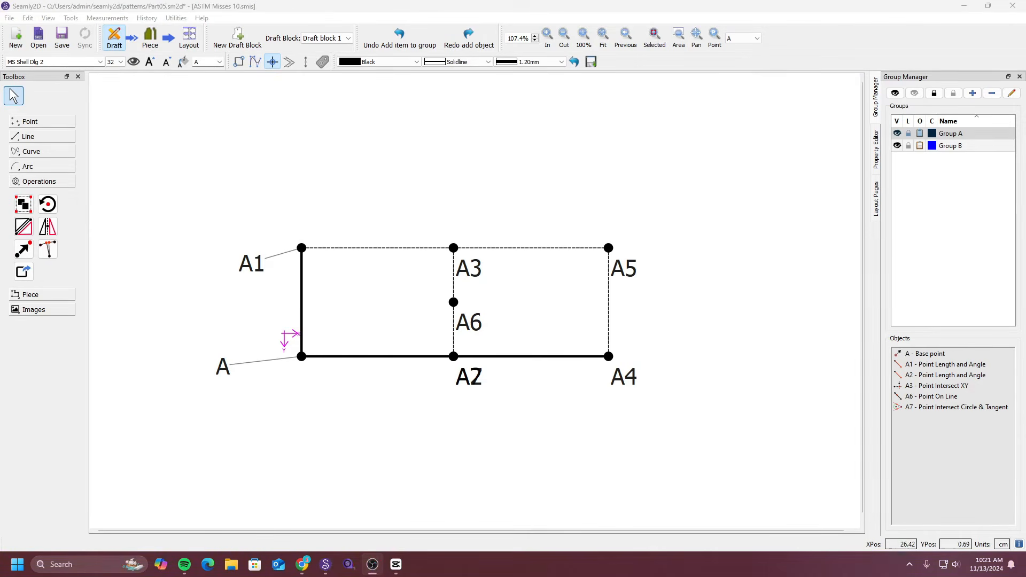
left_click(28, 229)
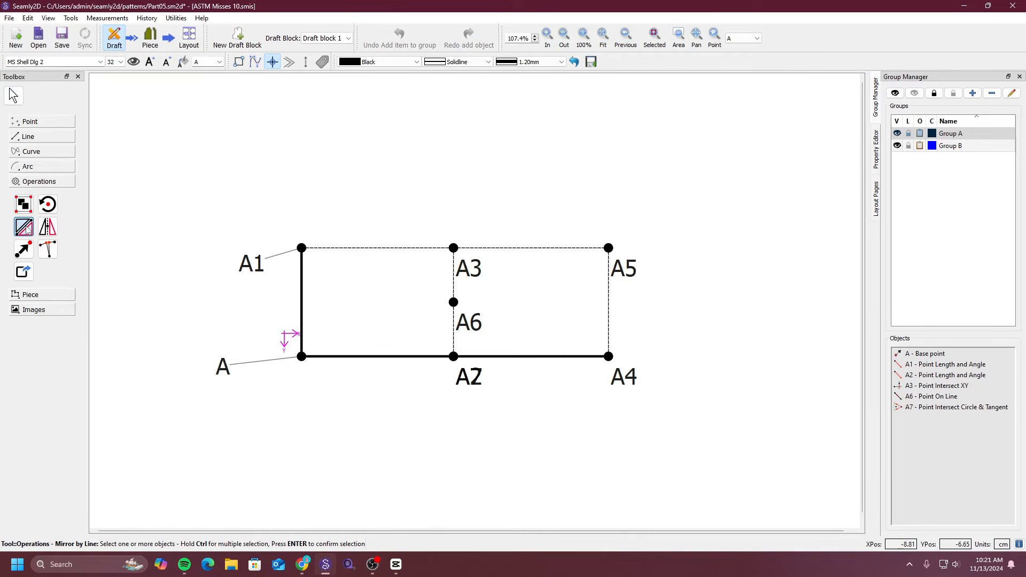
left_click(56, 138)
left_click(27, 161)
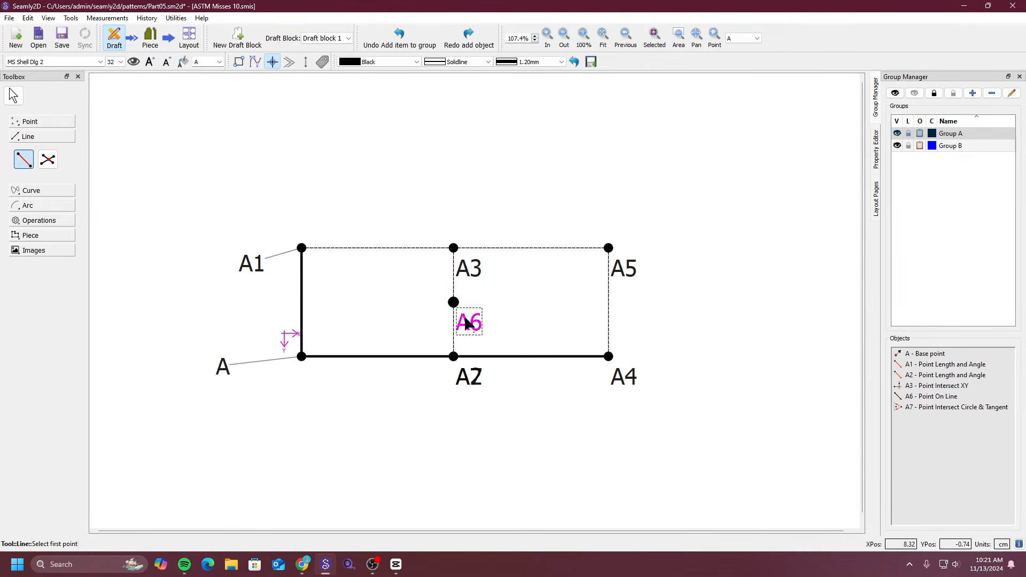
left_click(453, 303)
left_click(609, 248)
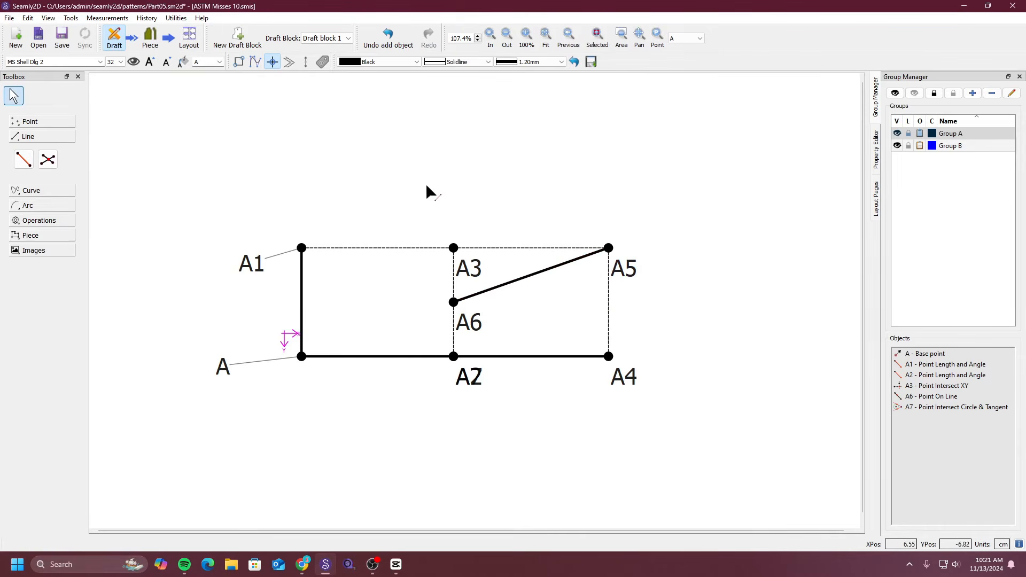
Mirror points A1 and A3 across the line from A6 to A5 with Mirror by Line, using the suffix _a1.
left_click(45, 221)
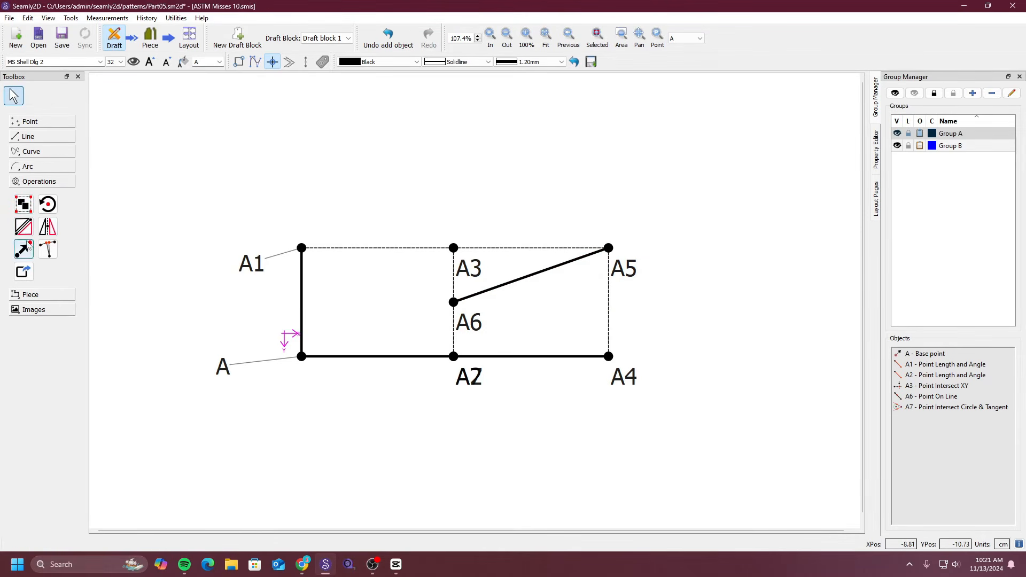
left_click(23, 227)
left_click_drag(218, 177, 479, 279)
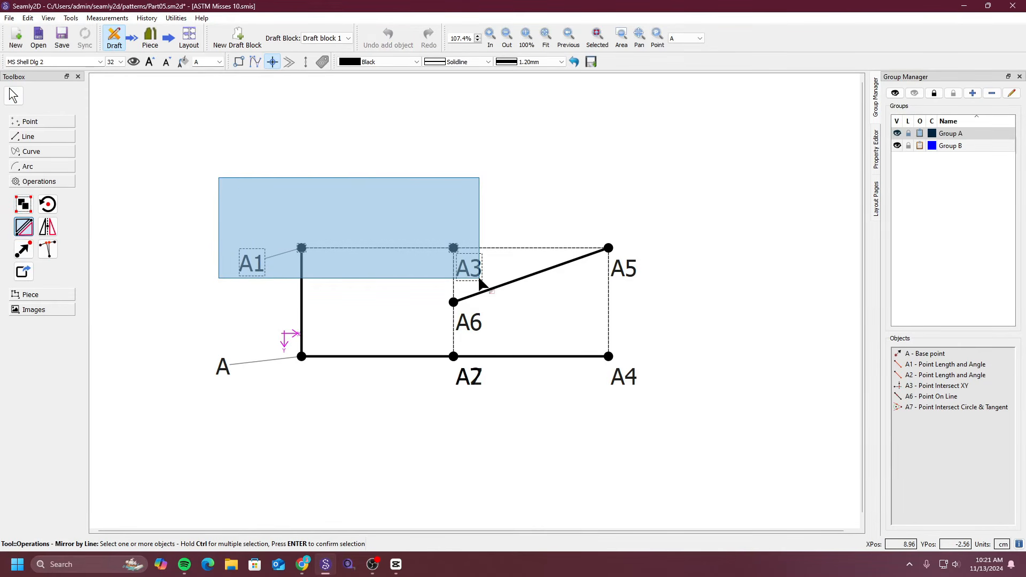
left_click_drag(480, 279, 480, 278)
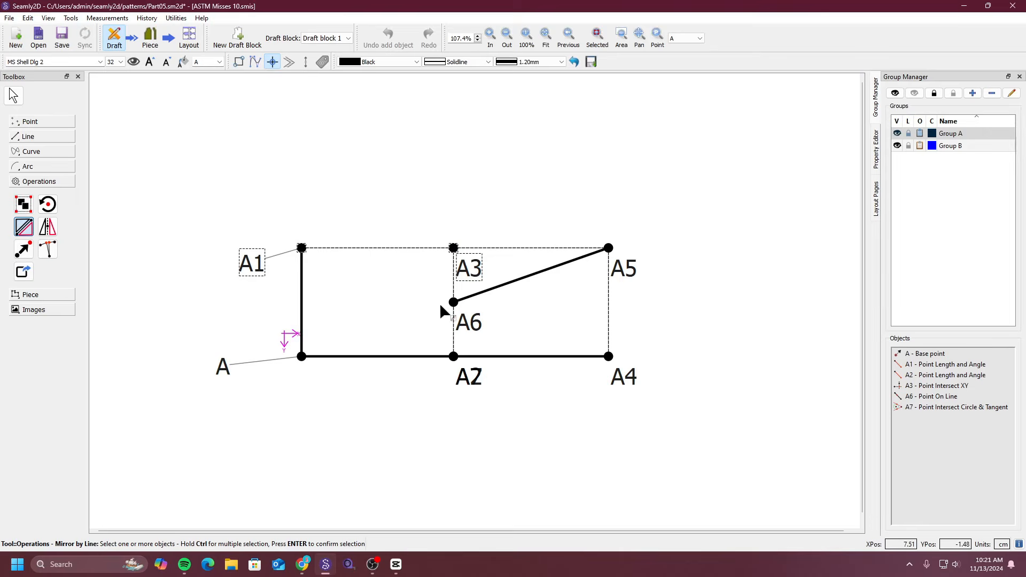
left_click(223, 369, "ctrl")
scroll(221, 373, "up", 3, "ctrl")
left_click(165, 384, "ctrl")
scroll(209, 375, "down", 3, "ctrl")
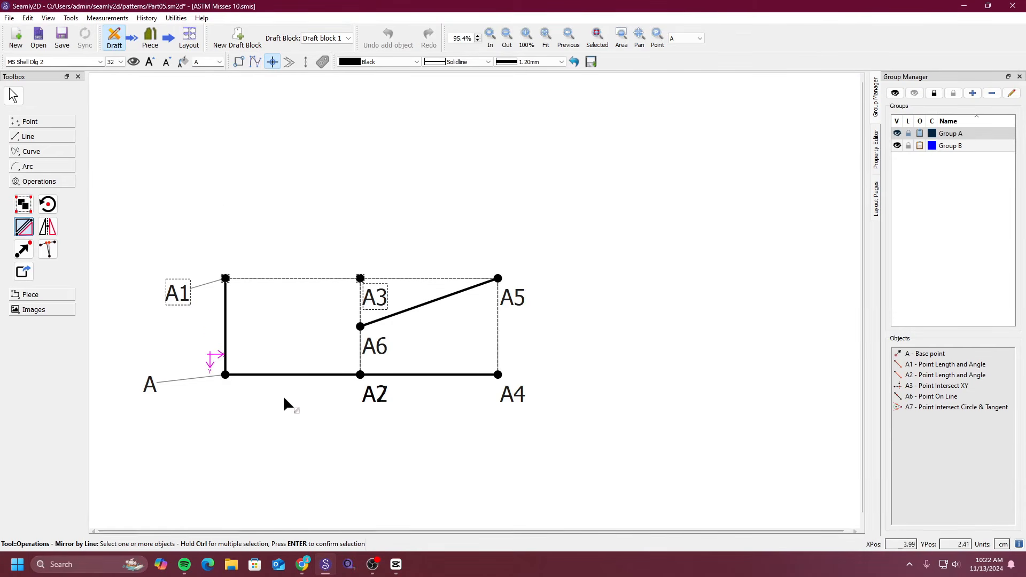
scroll(233, 357, "up", 1, "ctrl")
scroll(236, 356, "up", 1, "ctrl")
key("Return")
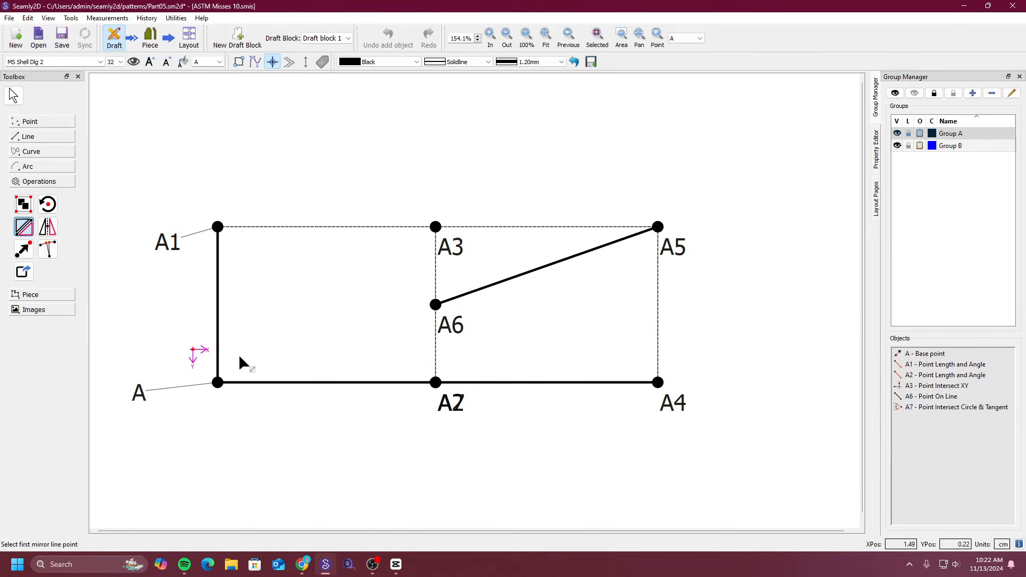
left_click(443, 331)
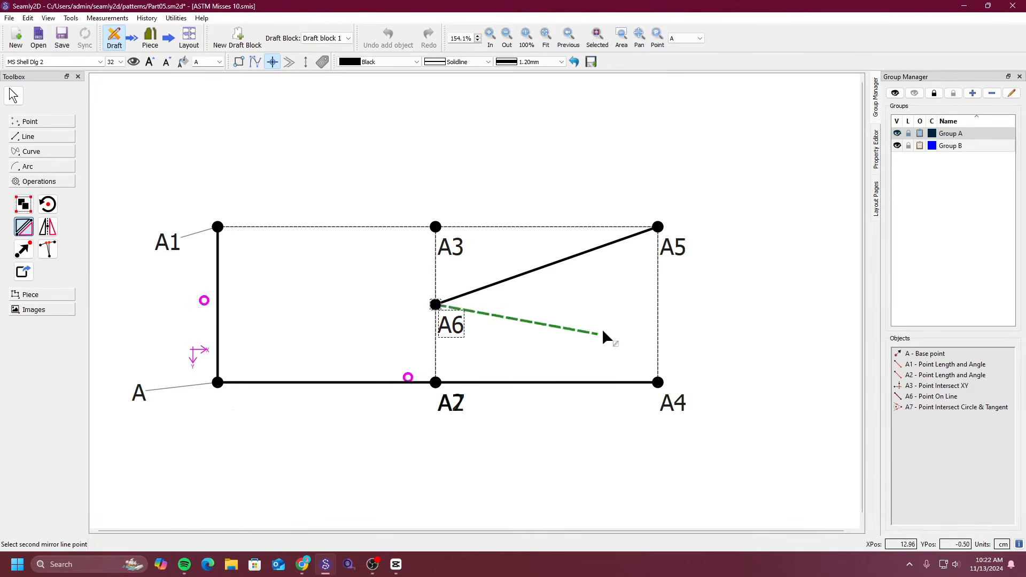
left_click(678, 246)
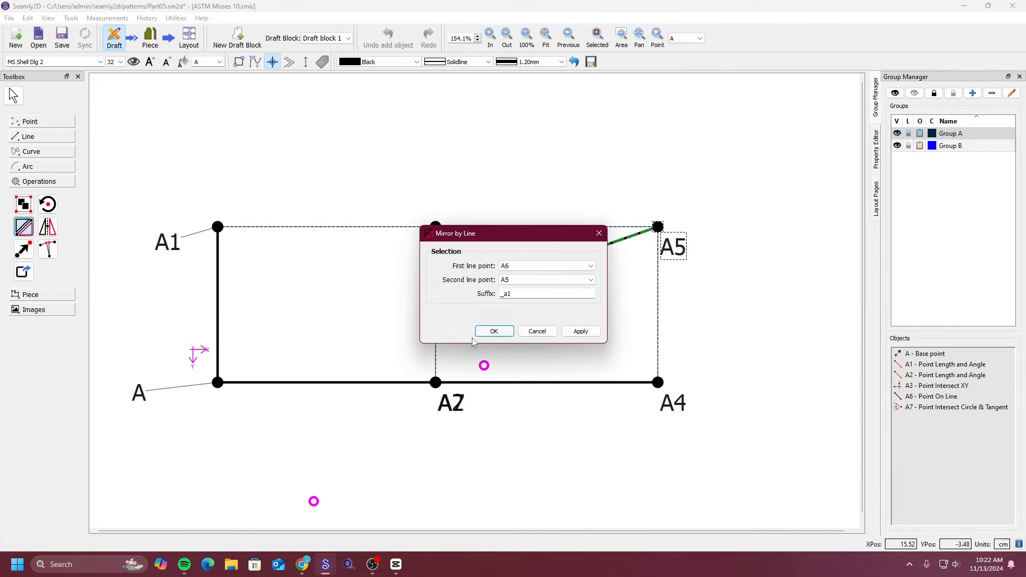
left_click_drag(522, 238, 717, 191)
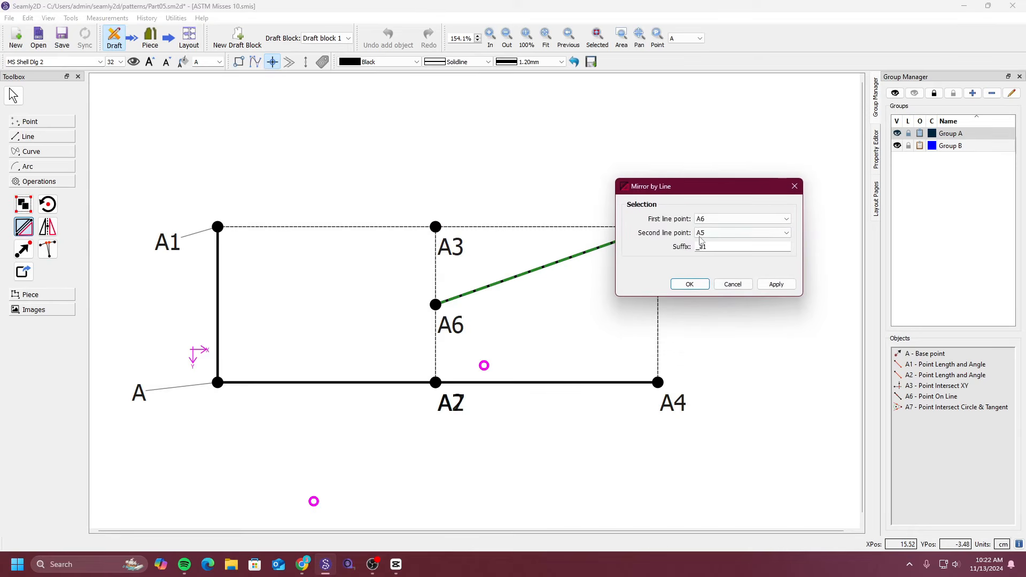
left_click(690, 284)
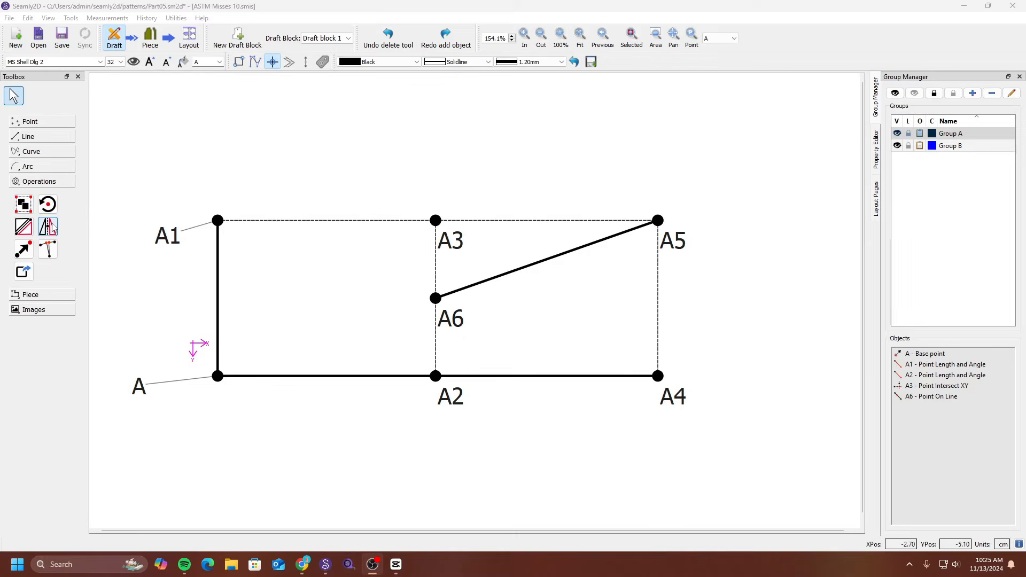
Mirror points A6 and A5 about the vertical axis through point A2 with Mirror by Axis, using the suffix _a1.
left_click(49, 227)
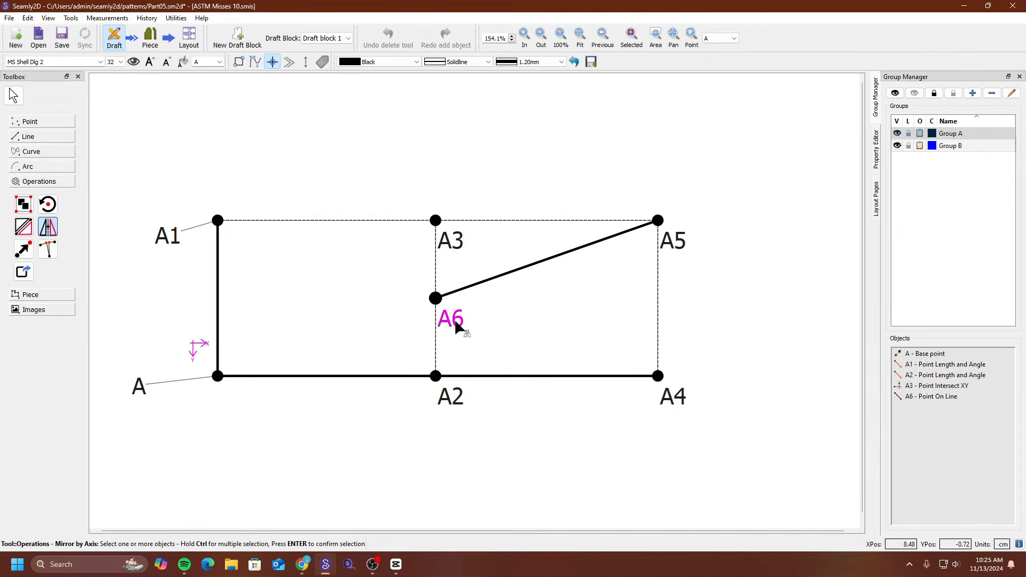
mouse_move(449, 327)
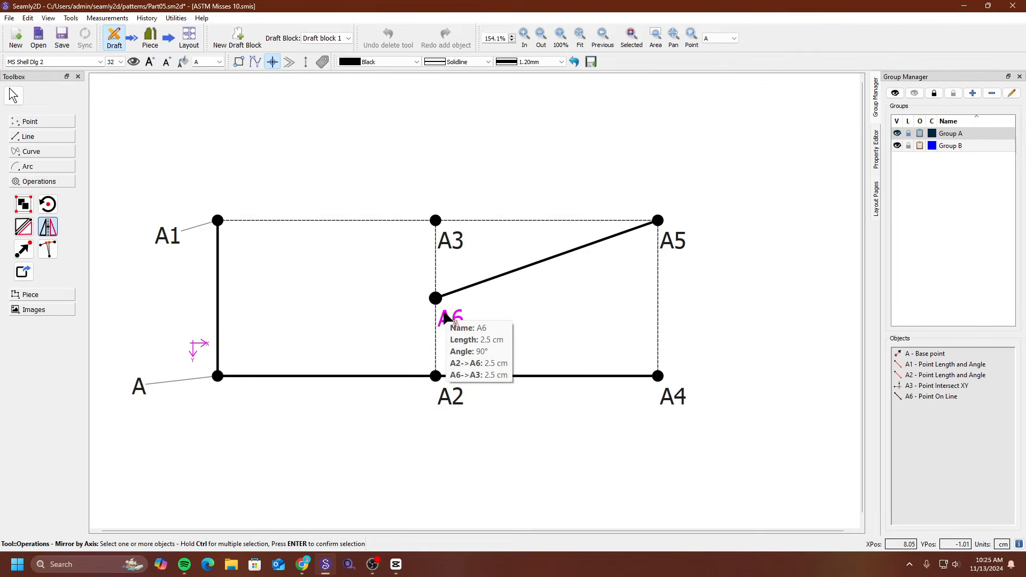
left_click(446, 318)
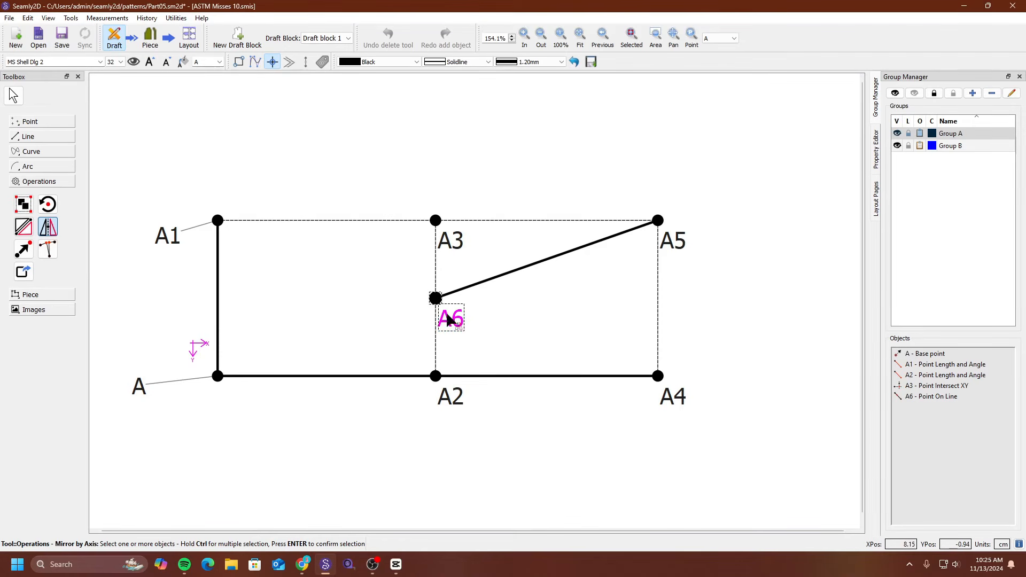
left_click(684, 247, "ctrl")
key("Return")
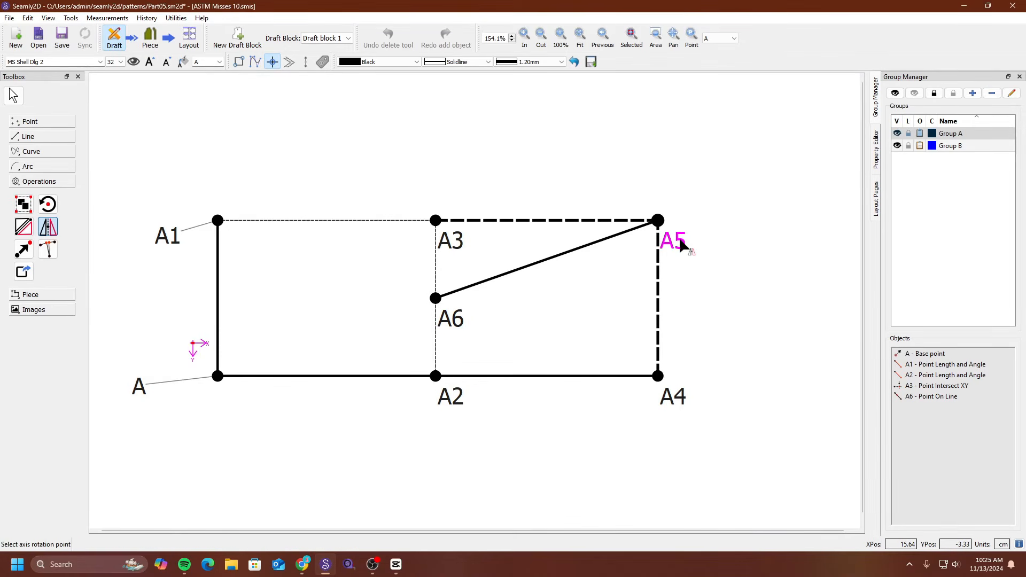
left_click(450, 400)
left_click_drag(494, 241, 221, 292)
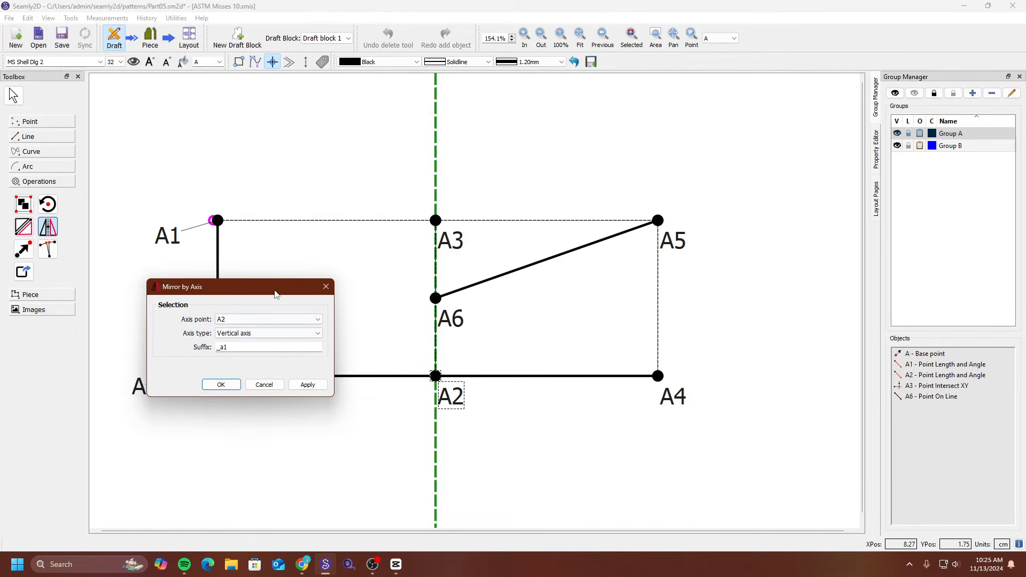
left_click_drag(276, 294, 305, 365)
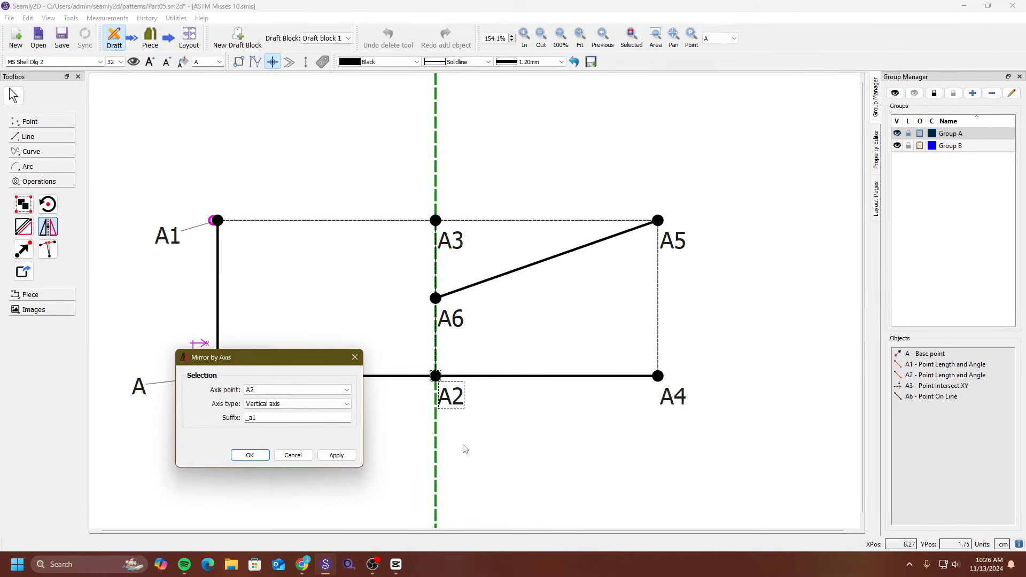
left_click(337, 455)
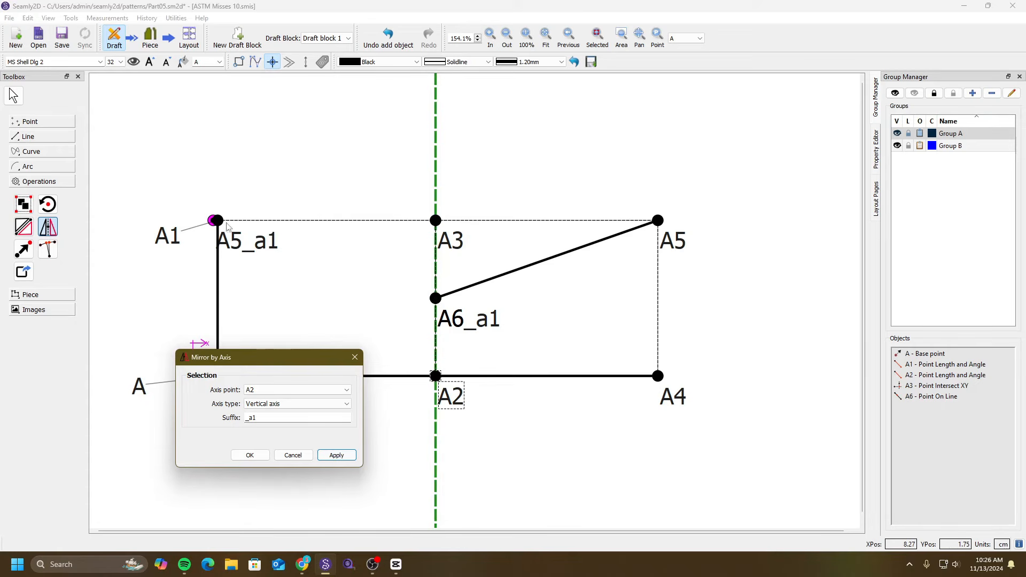
Change the axis mirror of A6 and A5 about point A2 to a horizontal axis.
left_click(299, 404)
left_click(298, 421)
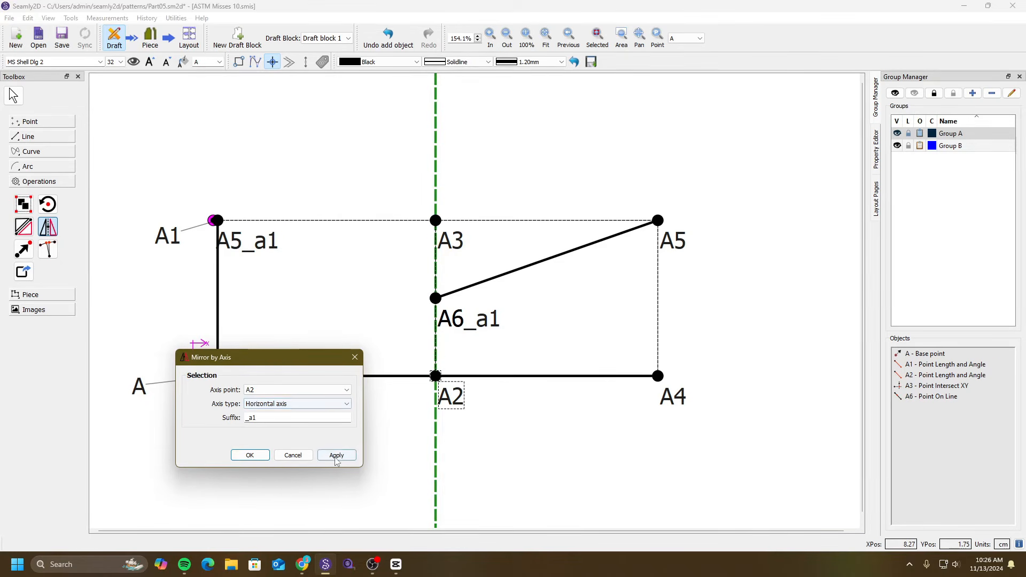
left_click(337, 455)
left_click_drag(323, 365, 353, 188)
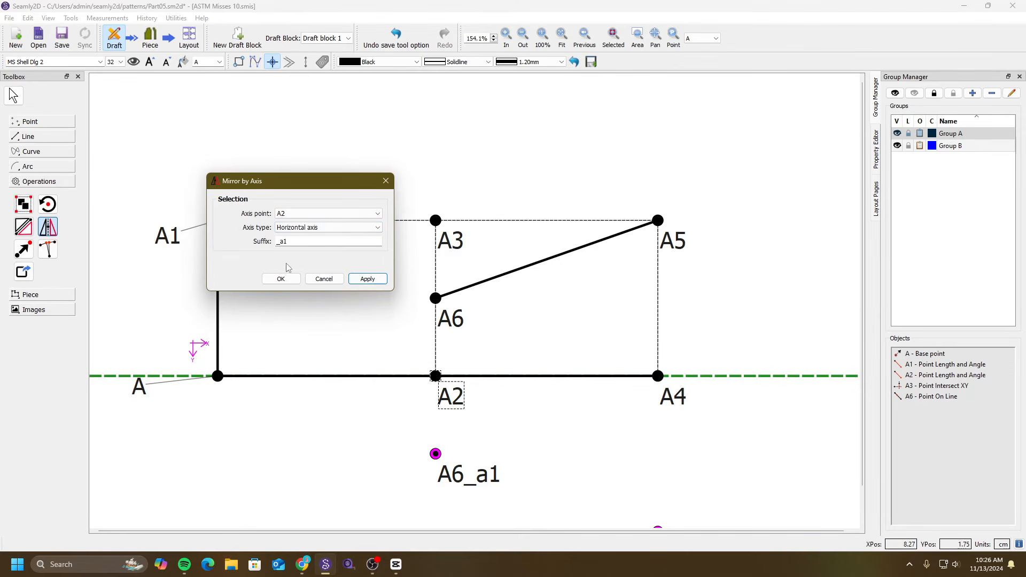
left_click(280, 279)
scroll(627, 458, "down", 1)
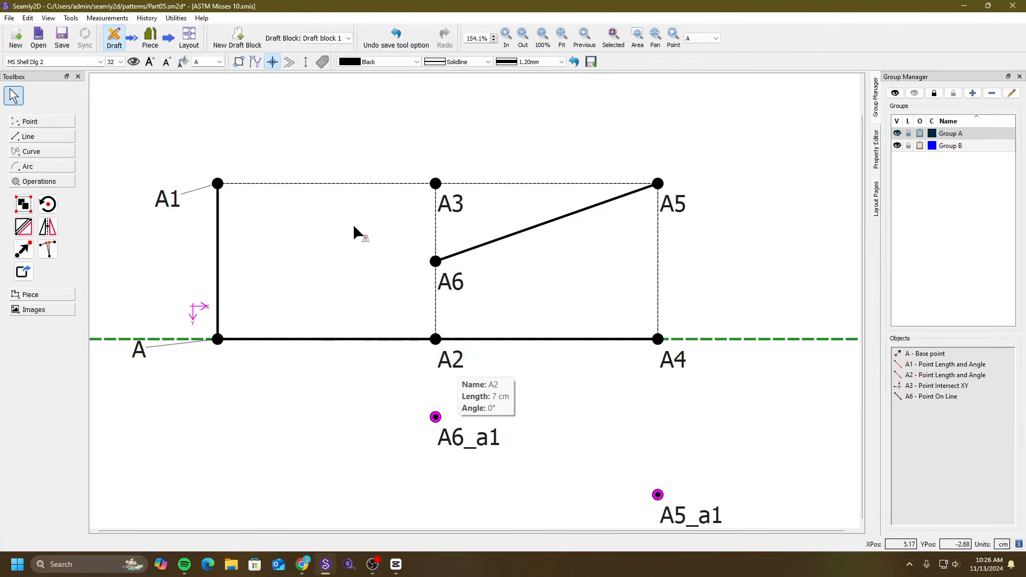
mouse_move(450, 359)
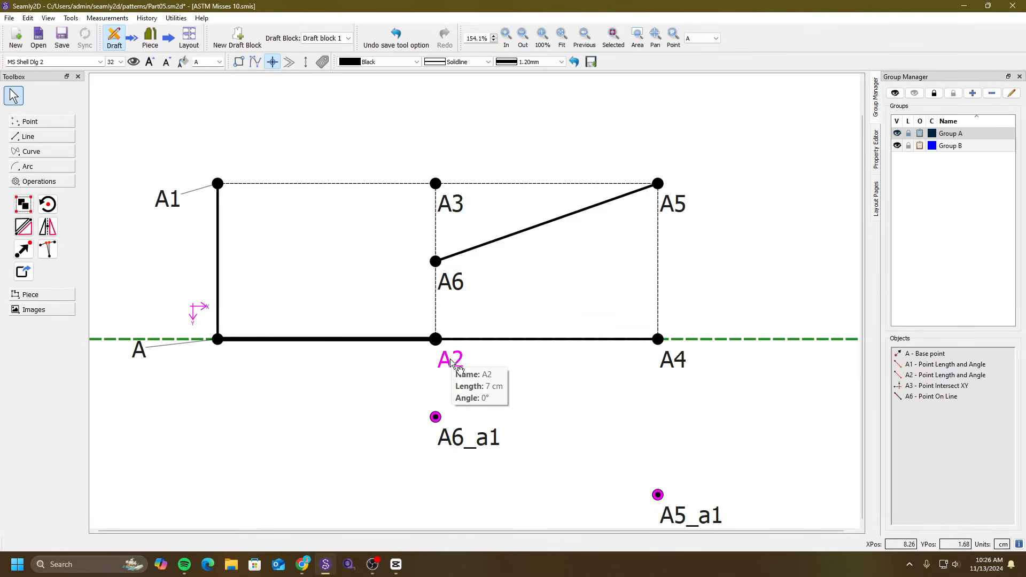
left_click(450, 360)
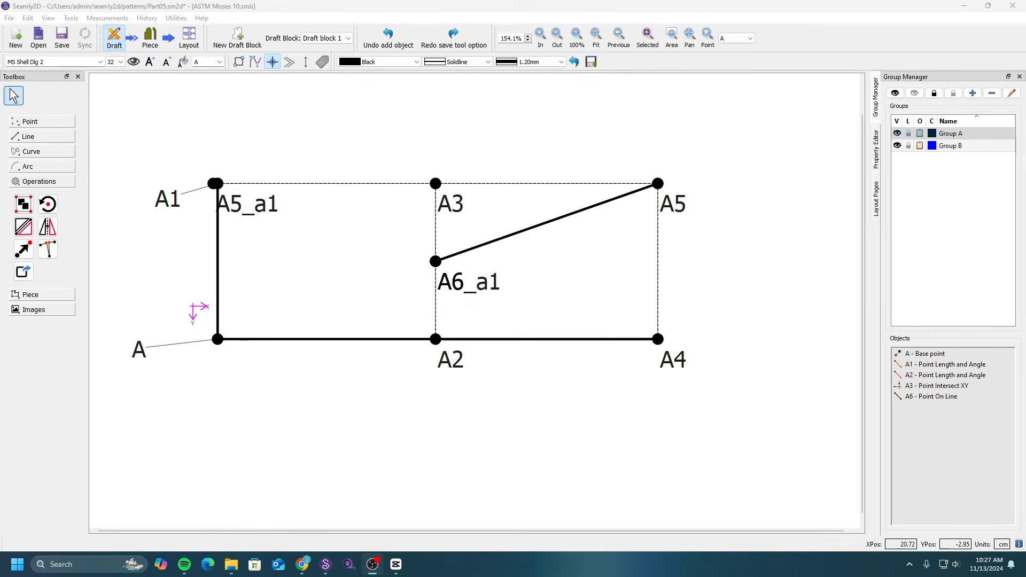
Use the Move operation to place a copy of the drafted points about 10.65 cm away at about 313°, rotated about 0.9°.
left_click(23, 255)
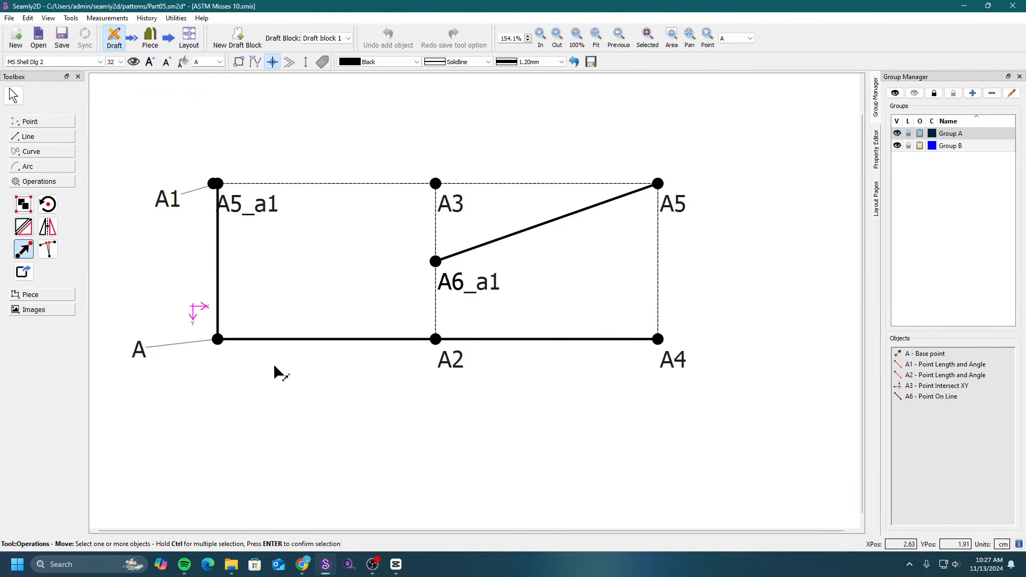
left_click_drag(173, 154, 737, 434)
key("Return")
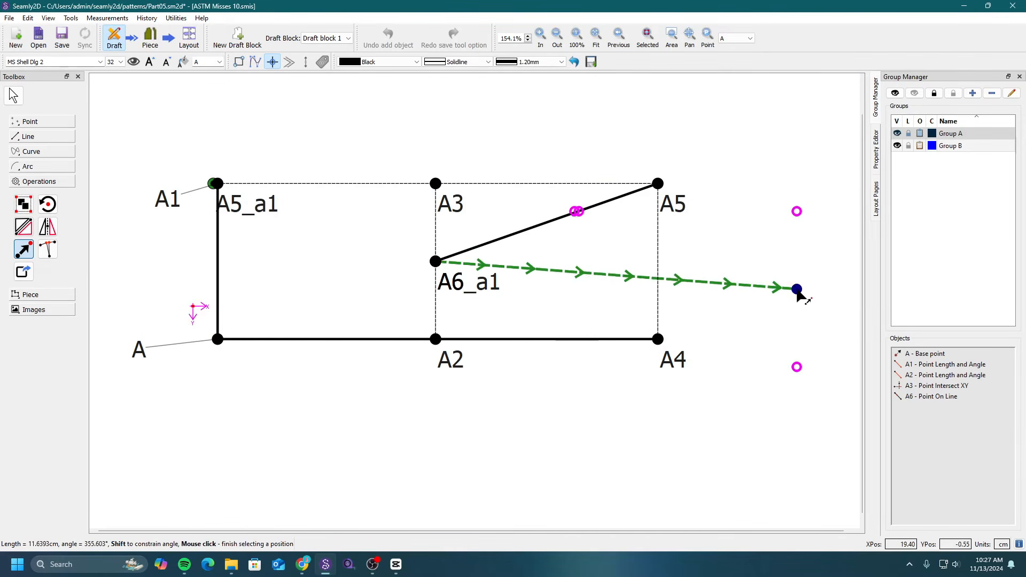
scroll(832, 262, "down", 3)
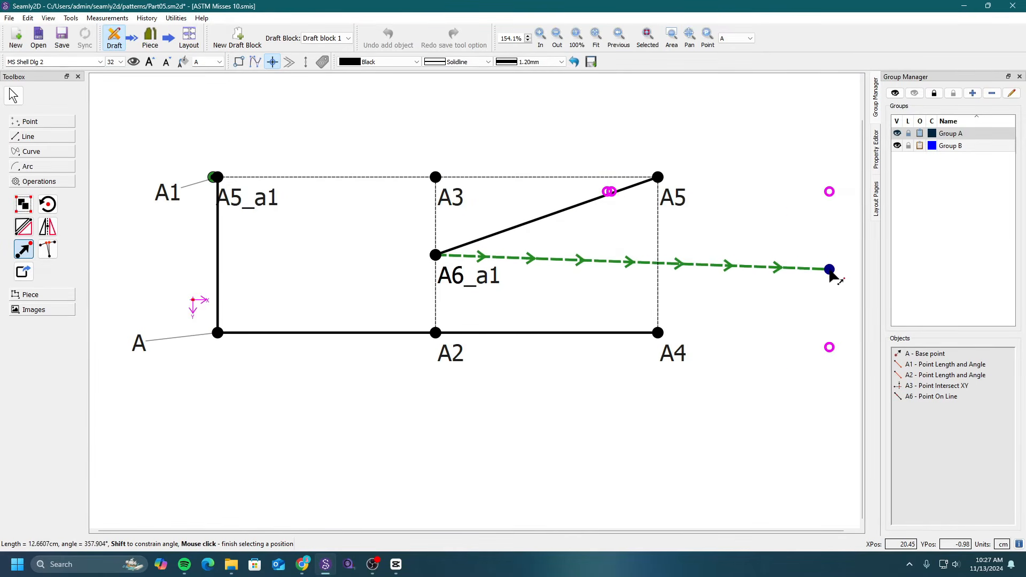
left_click_drag(634, 531, 779, 533)
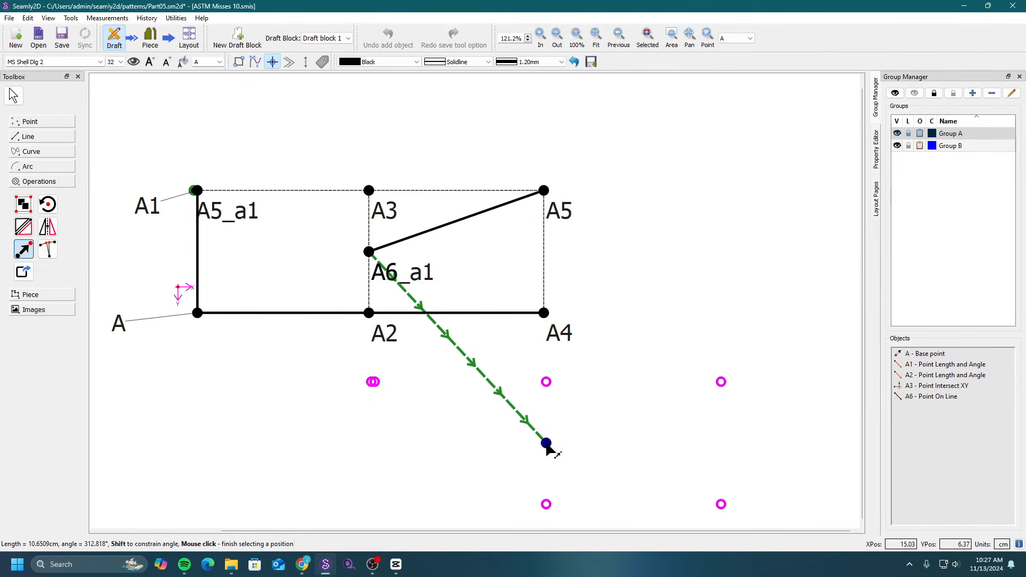
left_click(546, 443)
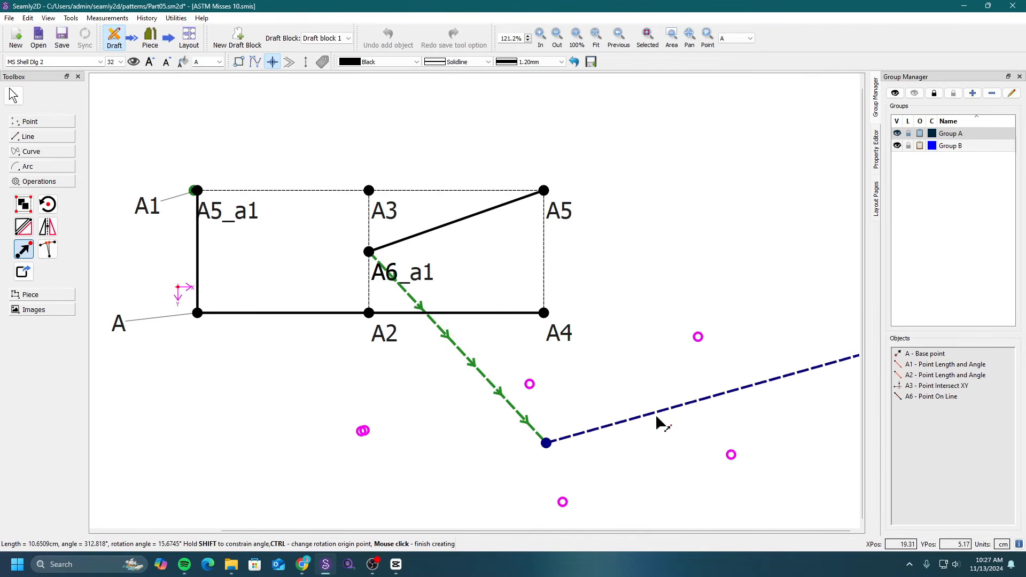
left_click(687, 445)
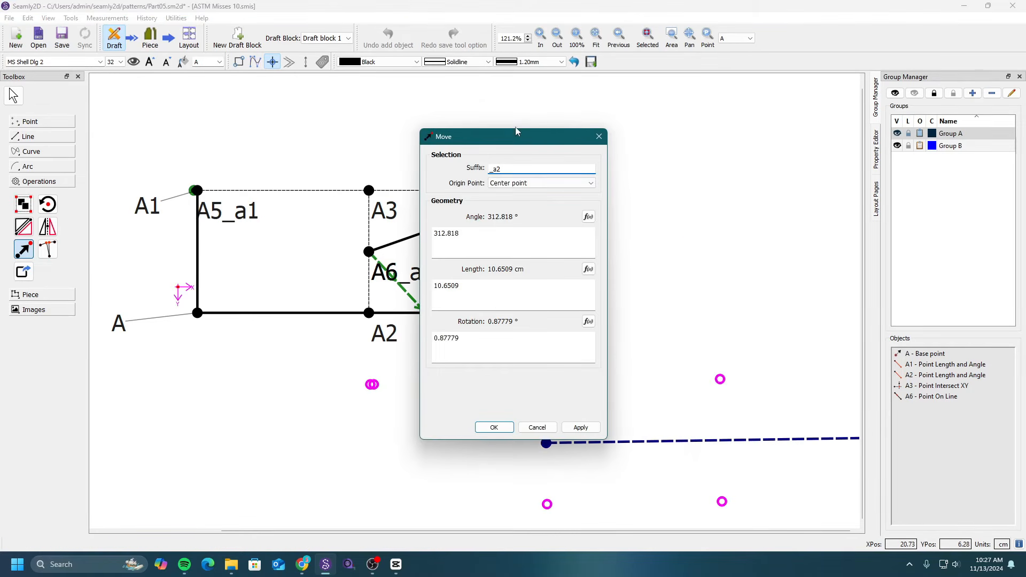
Set the angle of the Move operation to 360° and apply it.
left_click_drag(517, 135, 240, 132)
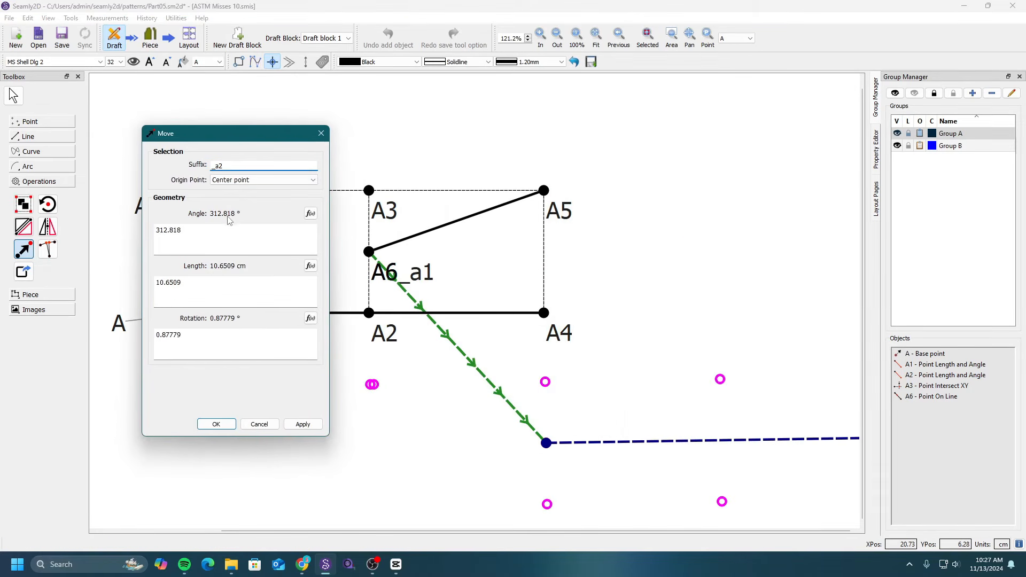
left_click_drag(207, 229, 98, 221)
type("360")
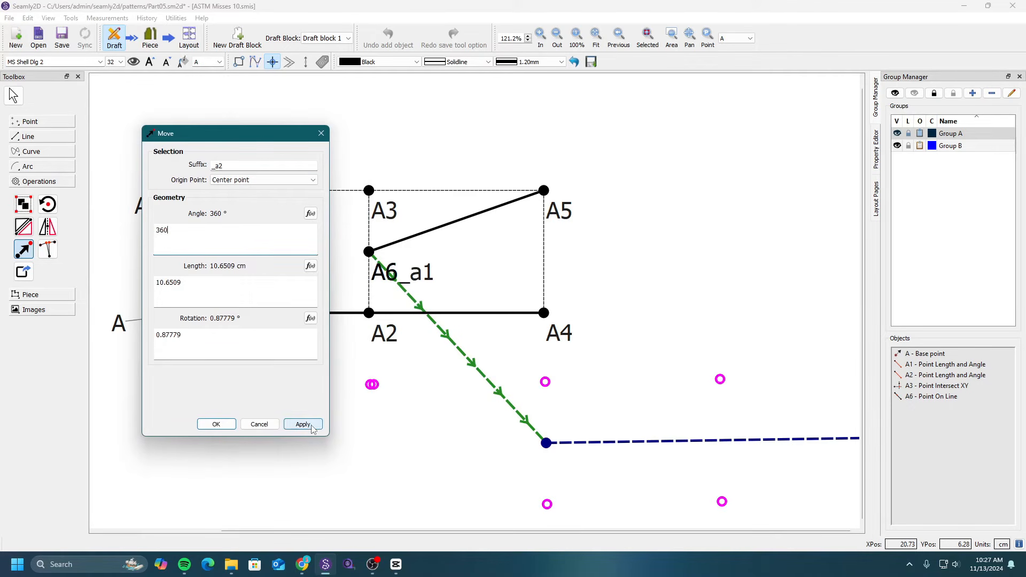
left_click(311, 426)
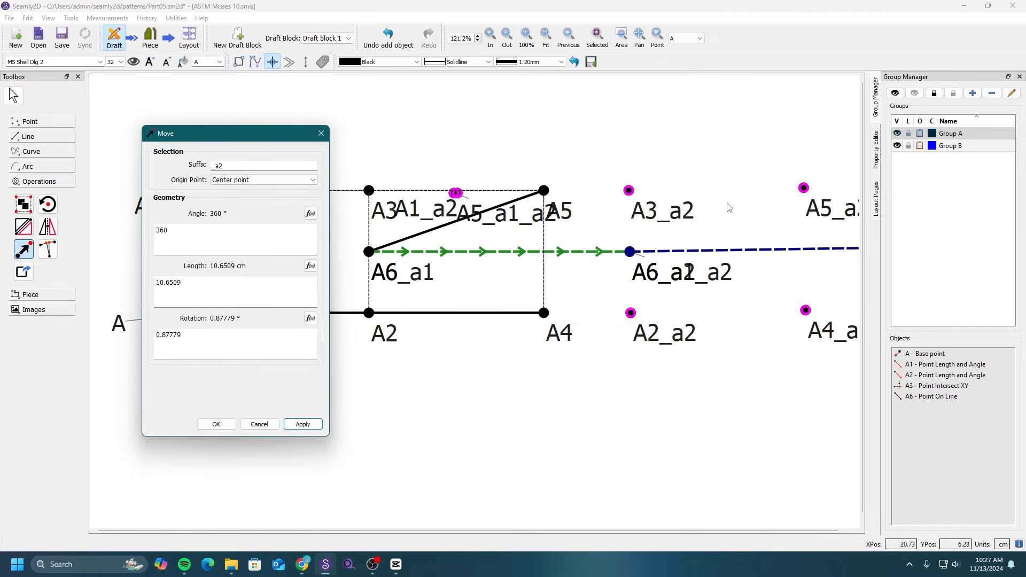
Set the rotation of the Move operation to 0 and its length to 15 cm, applying each change.
left_click_drag(222, 349, 103, 338)
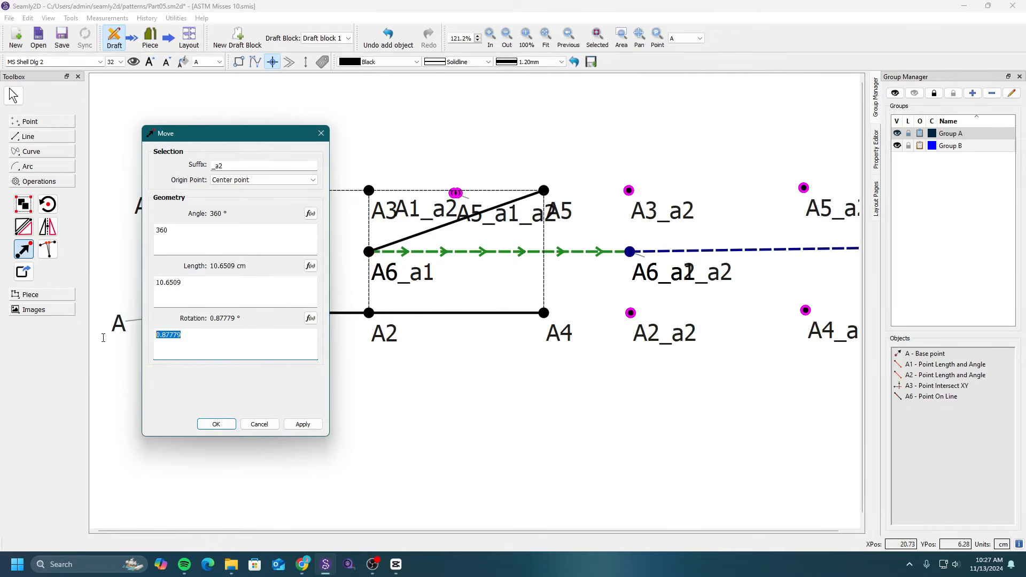
type("0")
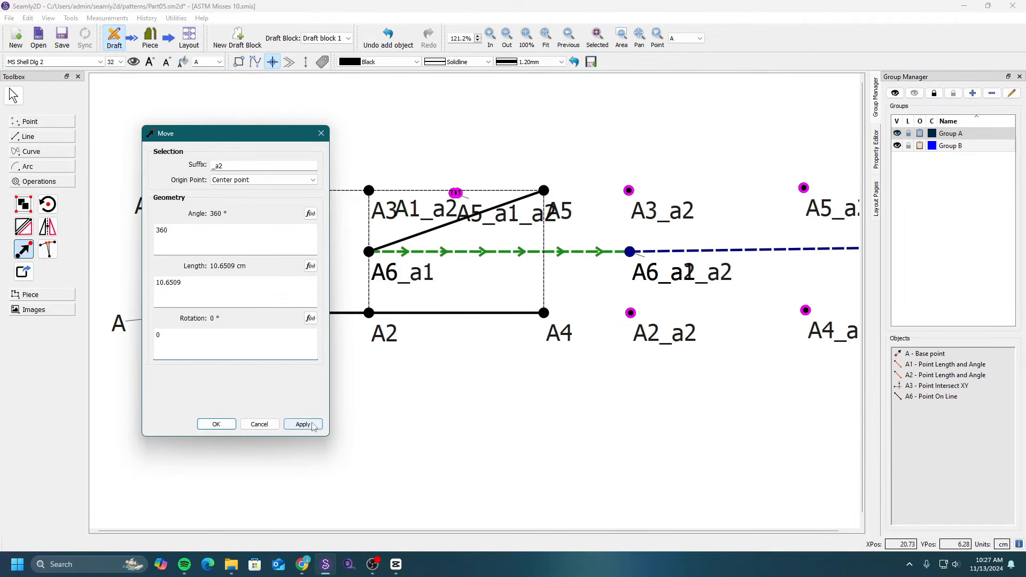
left_click(302, 425)
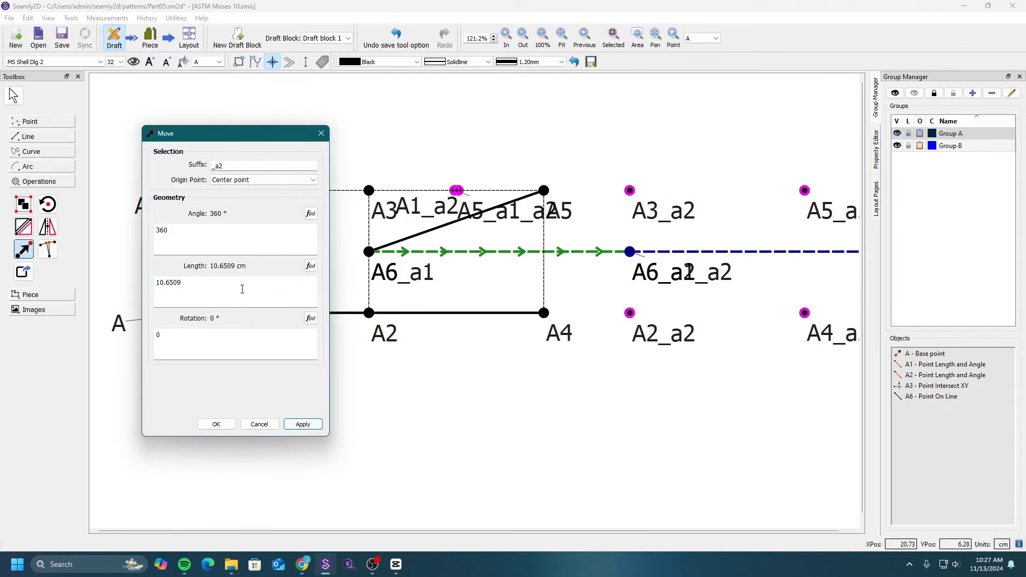
left_click_drag(242, 289, 147, 282)
type("15")
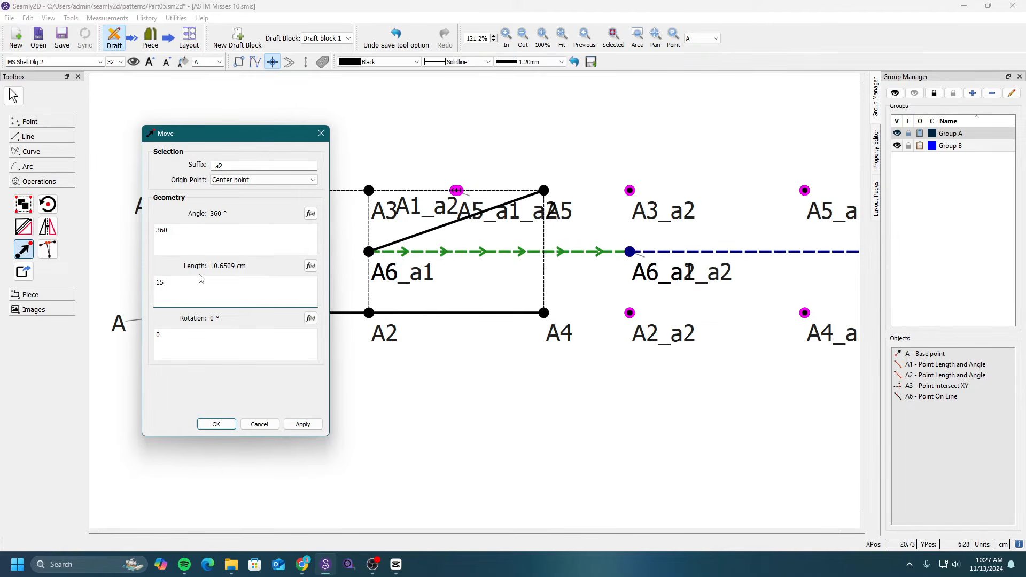
left_click(303, 425)
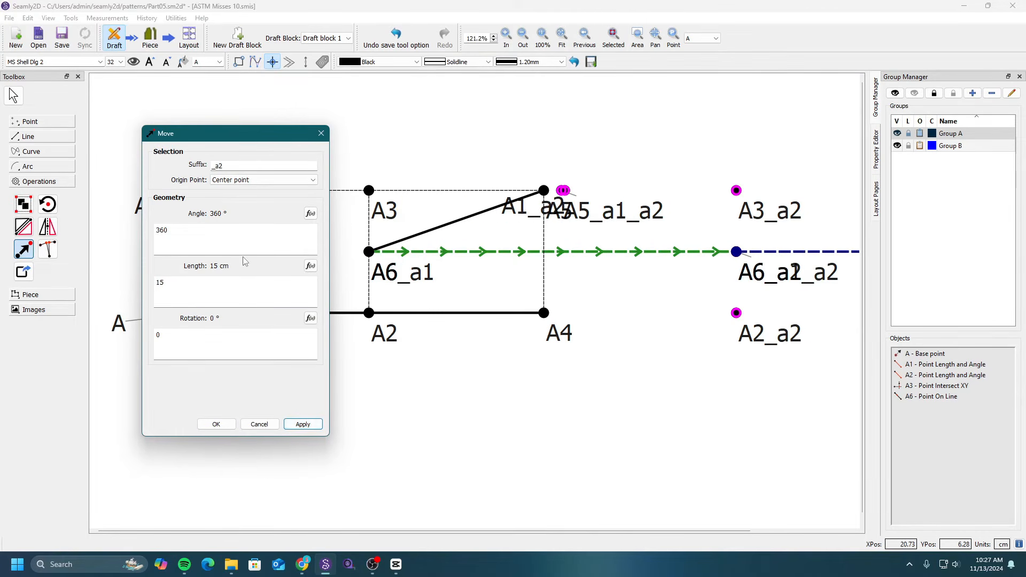
Set the angle of the Move operation to 90°, apply it and finish the operation.
left_click(216, 235)
type("90")
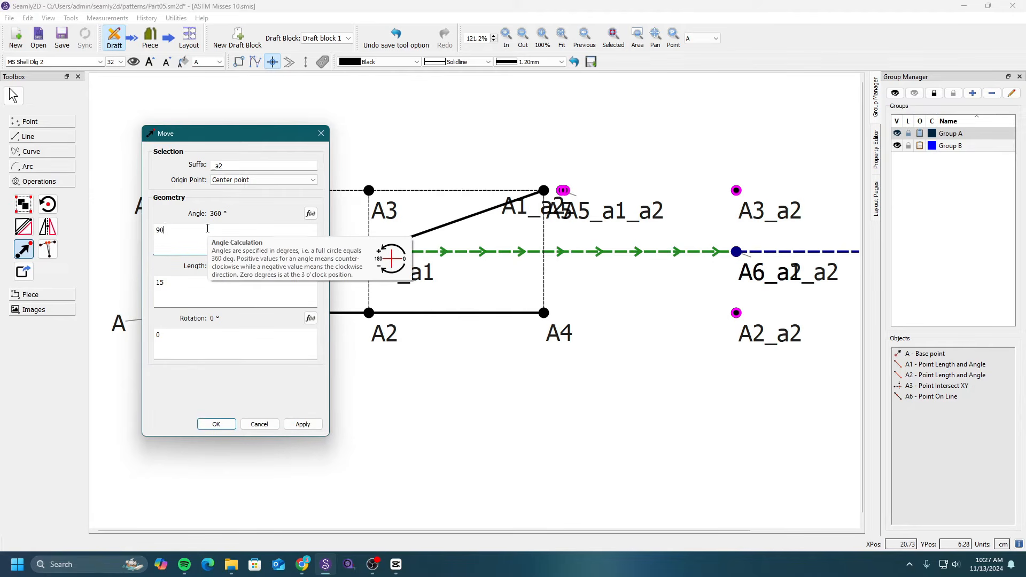
left_click(302, 424)
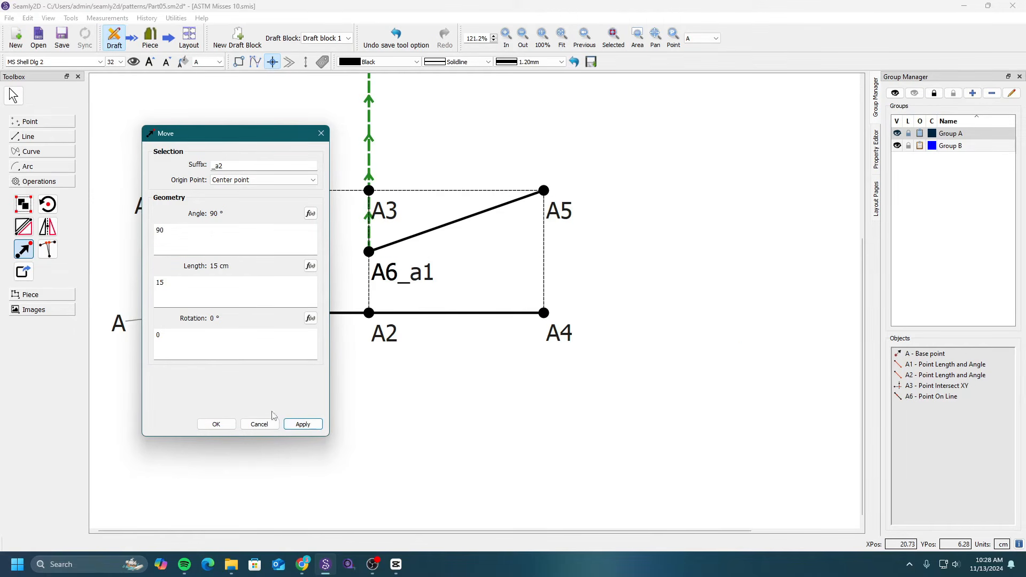
left_click(216, 424)
scroll(381, 317, "down", 5, "ctrl")
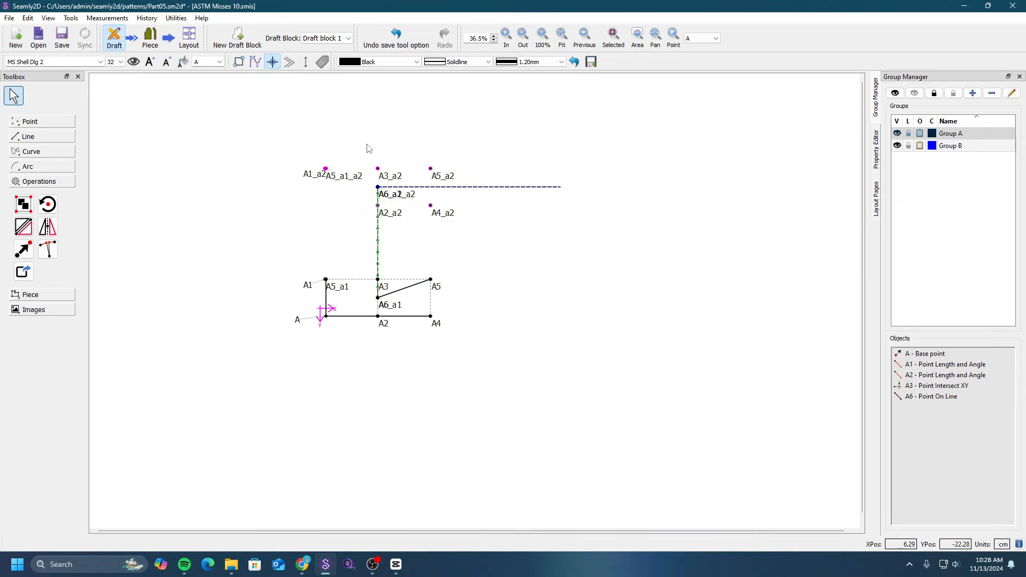
scroll(338, 146, "up", 2, "ctrl")
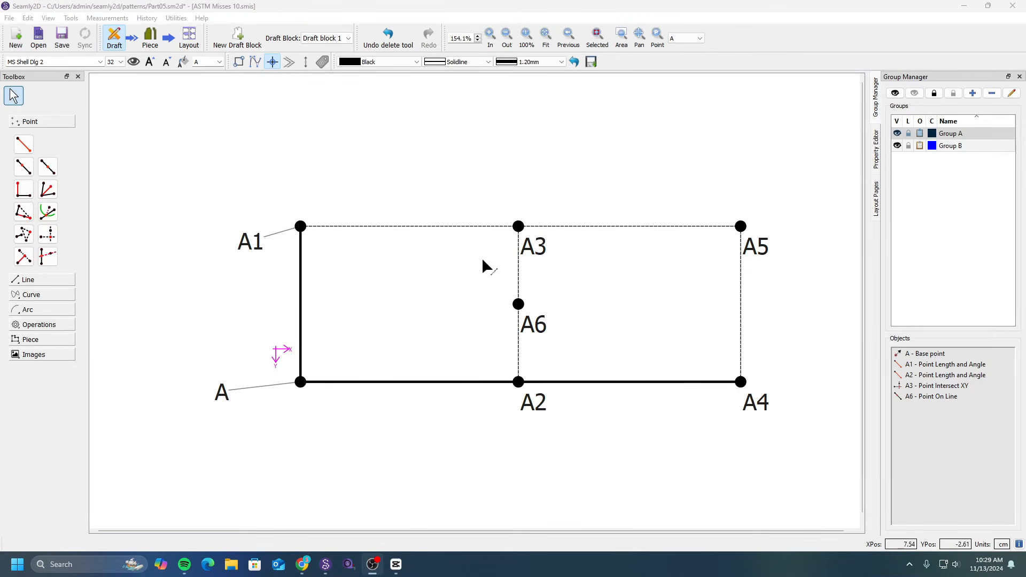
Add a midpoint on the line between points A1 and A3 with the Midpoint on Line tool.
left_click(60, 325)
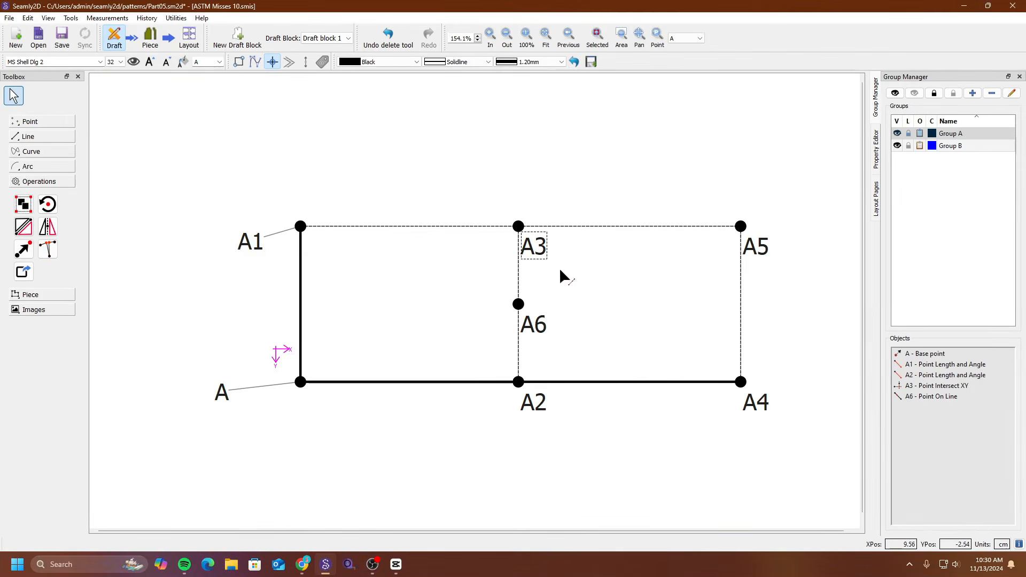
left_click(38, 120)
left_click(47, 166)
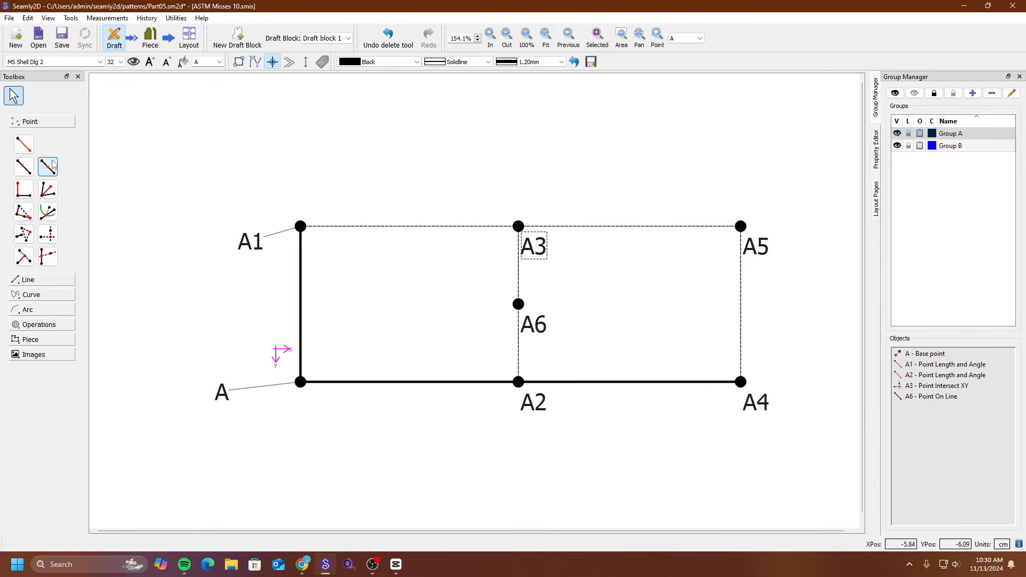
left_click(250, 241)
left_click(536, 247)
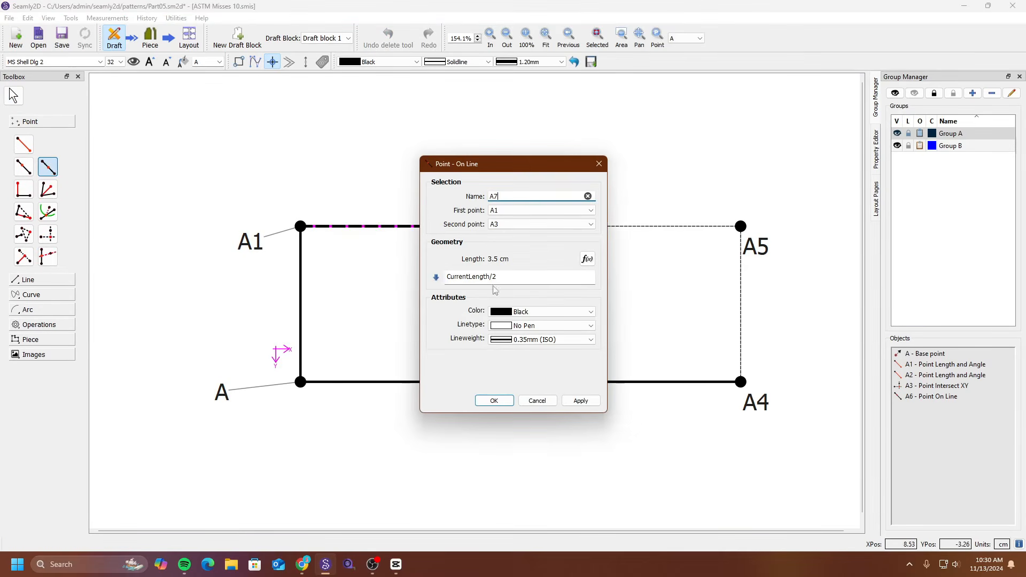
left_click(581, 401)
left_click(494, 400)
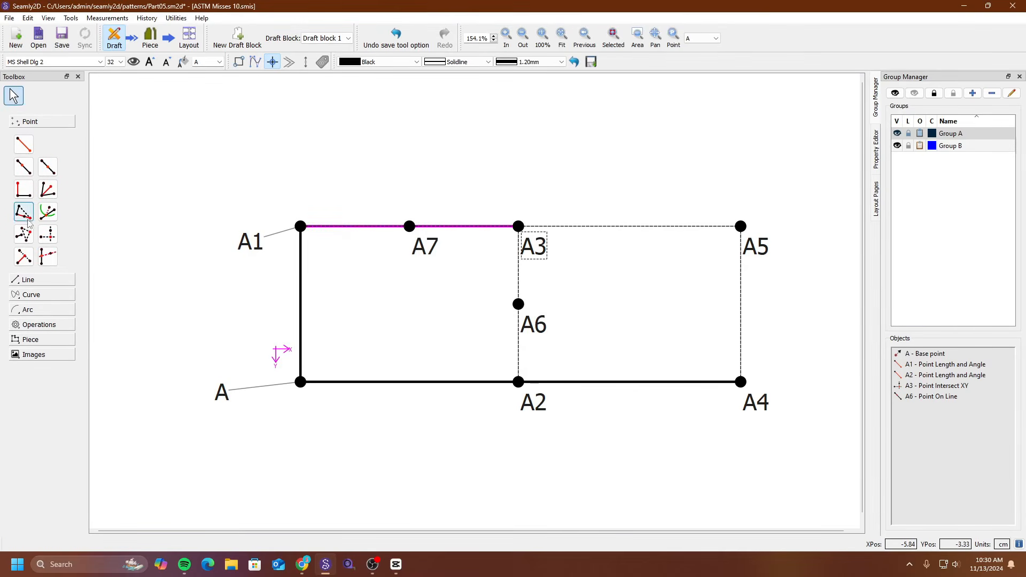
Add a midpoint on the line between points A3 and A5.
left_click(47, 167)
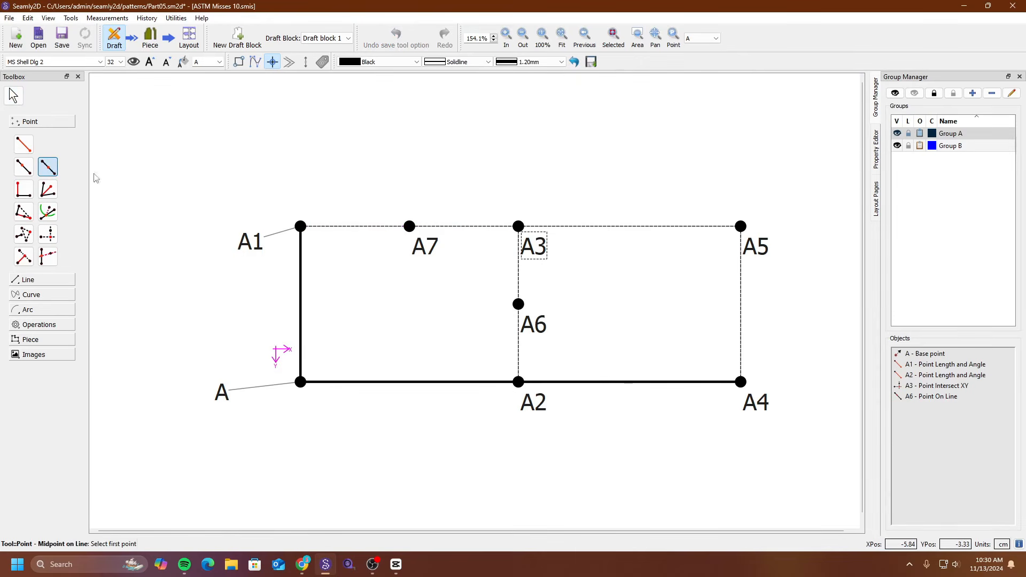
left_click(536, 235)
left_click(756, 247)
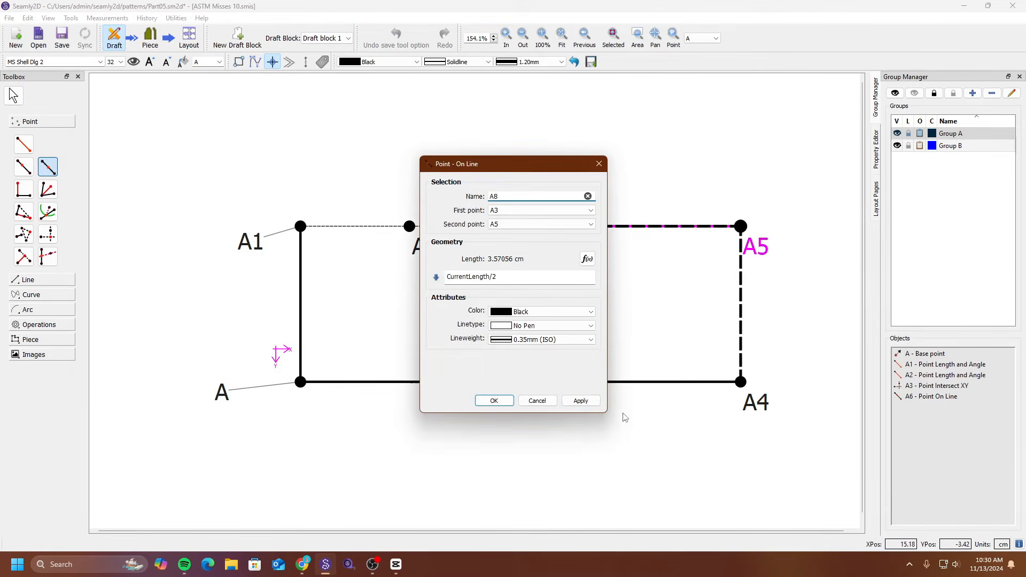
left_click(581, 401)
left_click(494, 400)
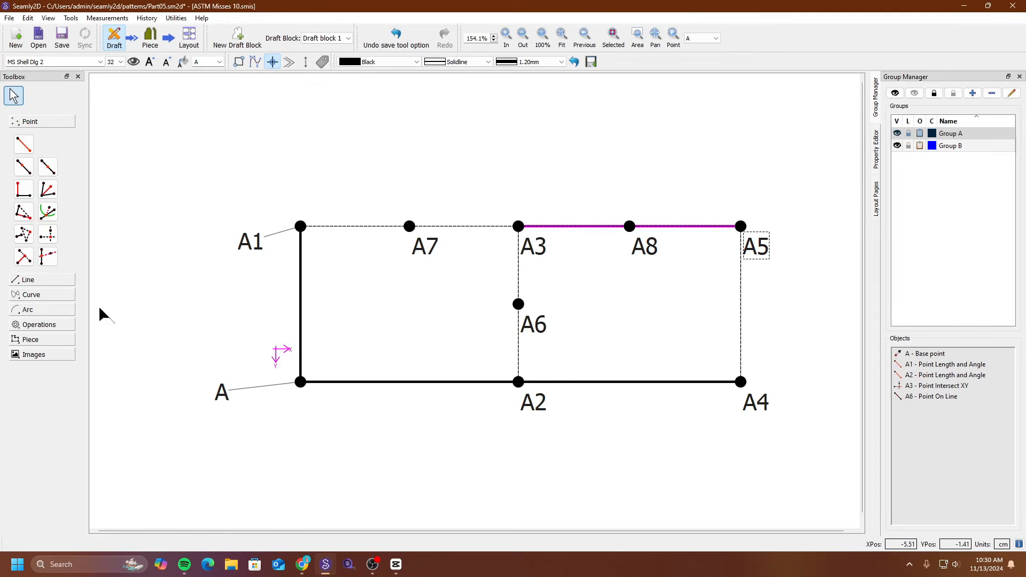
Create true darts on the base line from A1 to A5, using A7, A2 and A8 as the dart points.
left_click(39, 325)
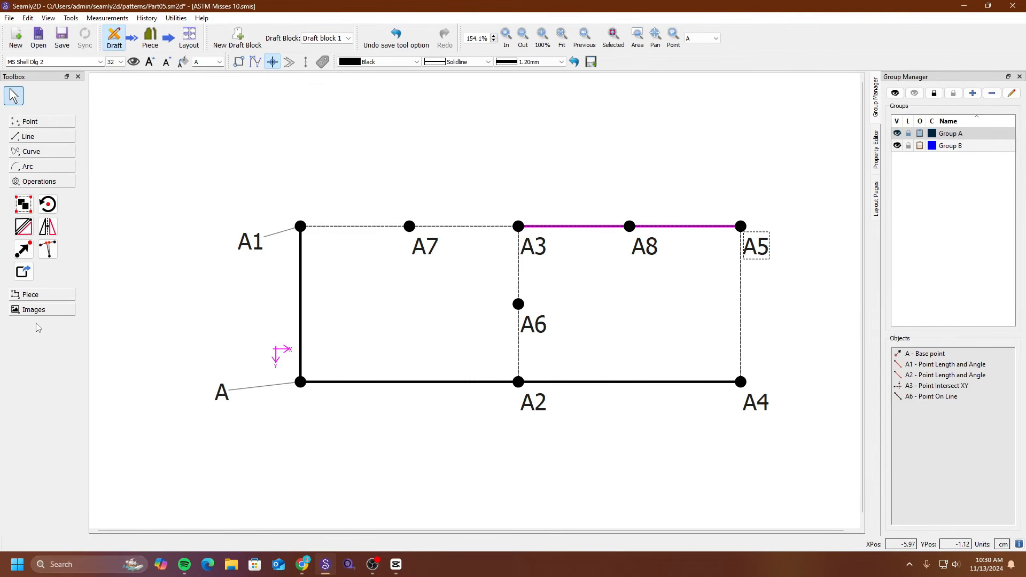
left_click(47, 249)
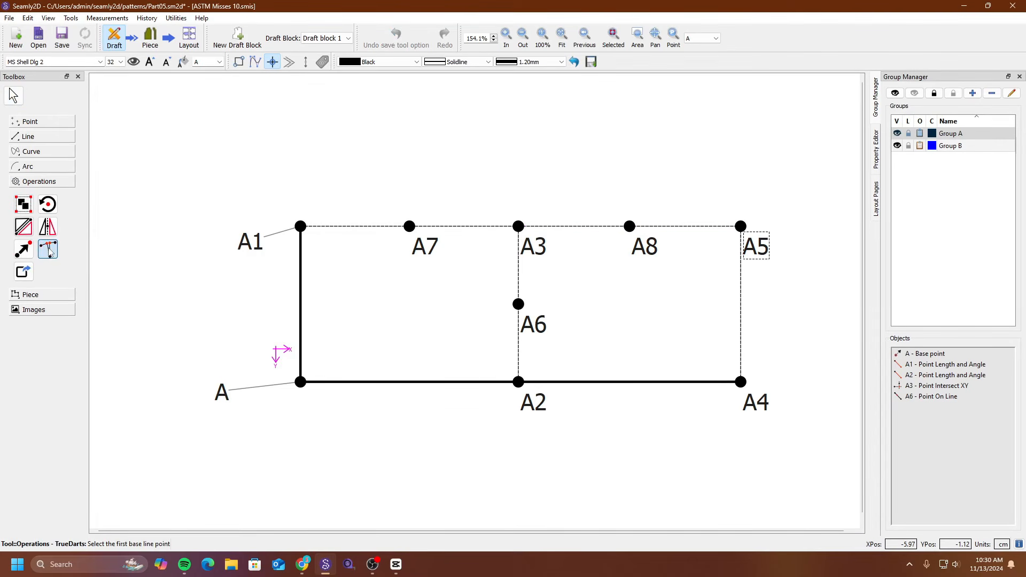
left_click(251, 246)
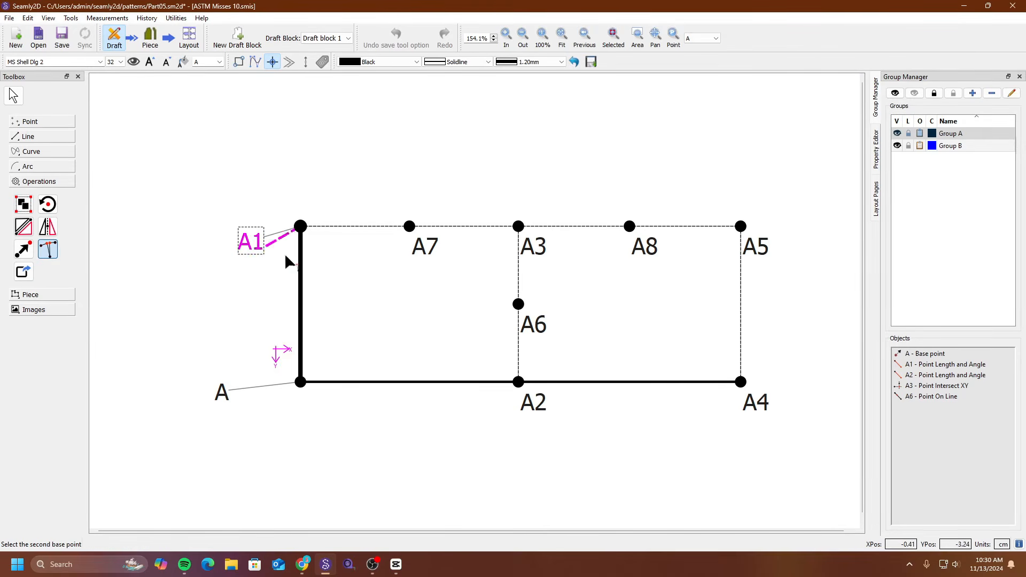
left_click(761, 258)
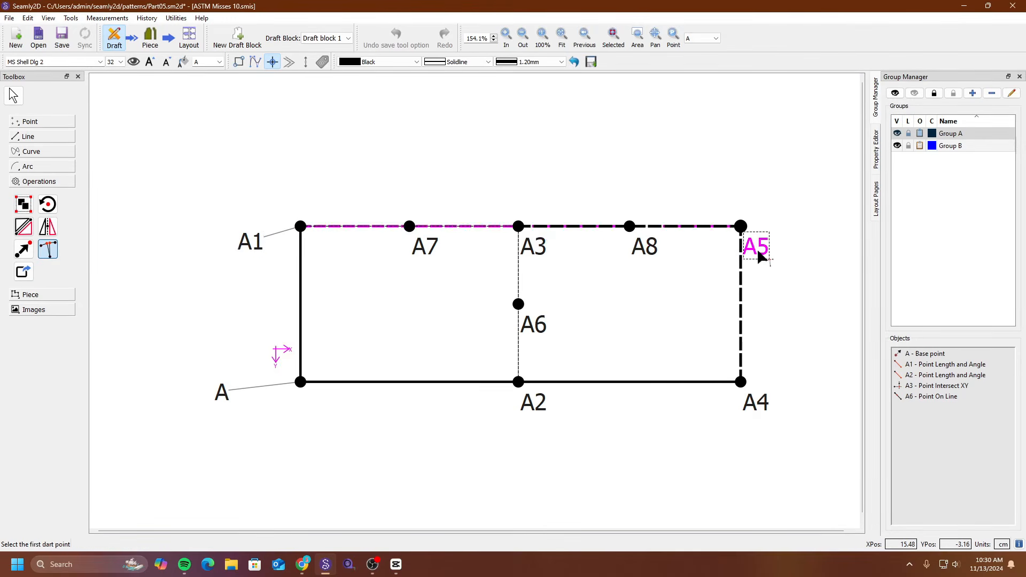
left_click(426, 251)
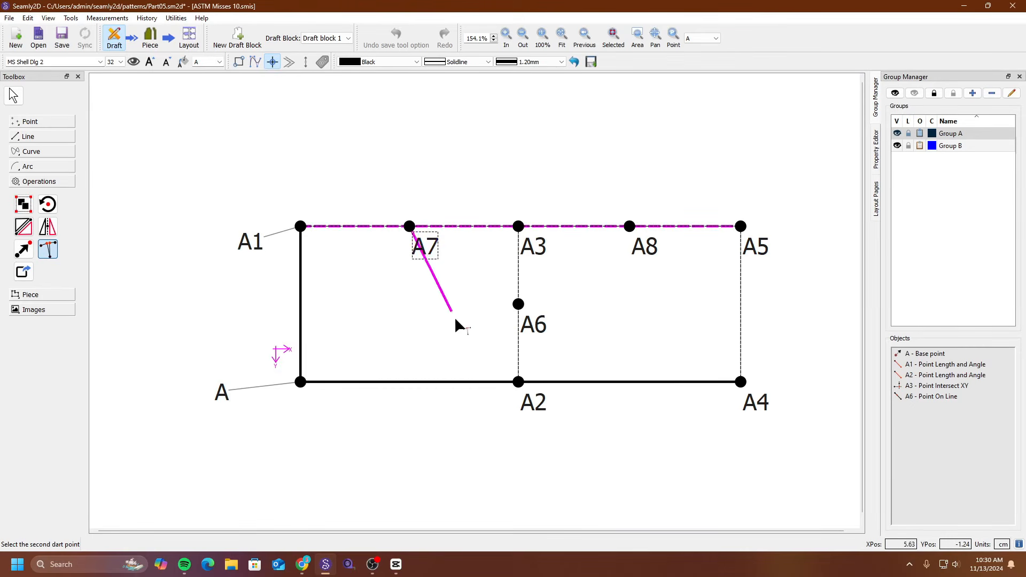
left_click(538, 418)
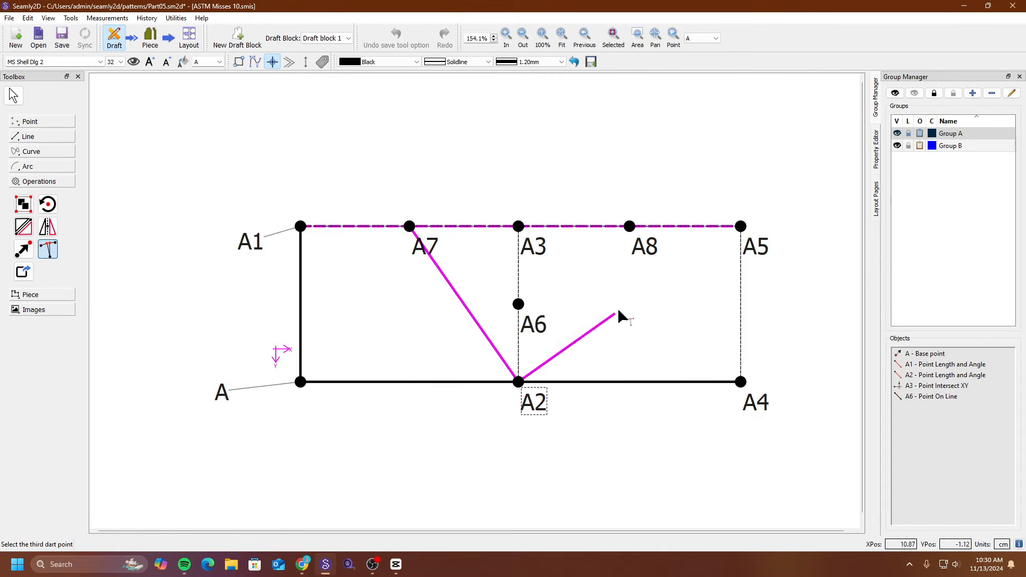
left_click(643, 247)
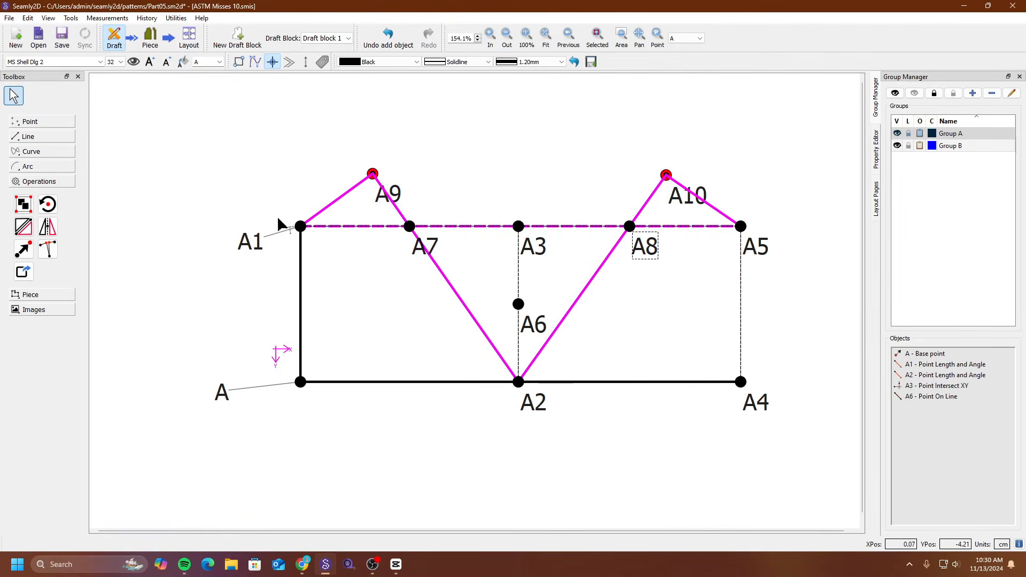
Undo the true darts operation on the base line.
left_click(795, 298)
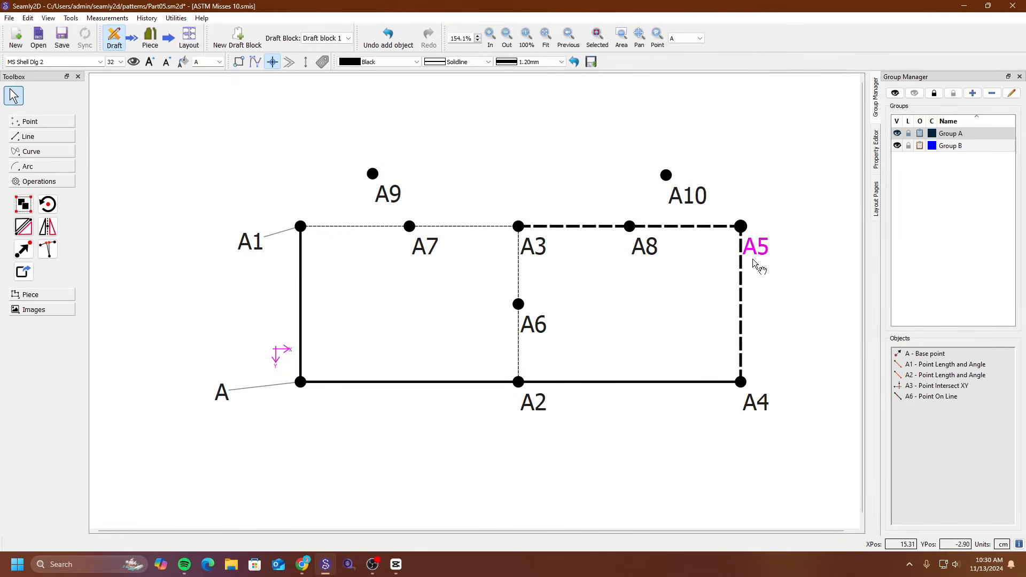
mouse_move(752, 259)
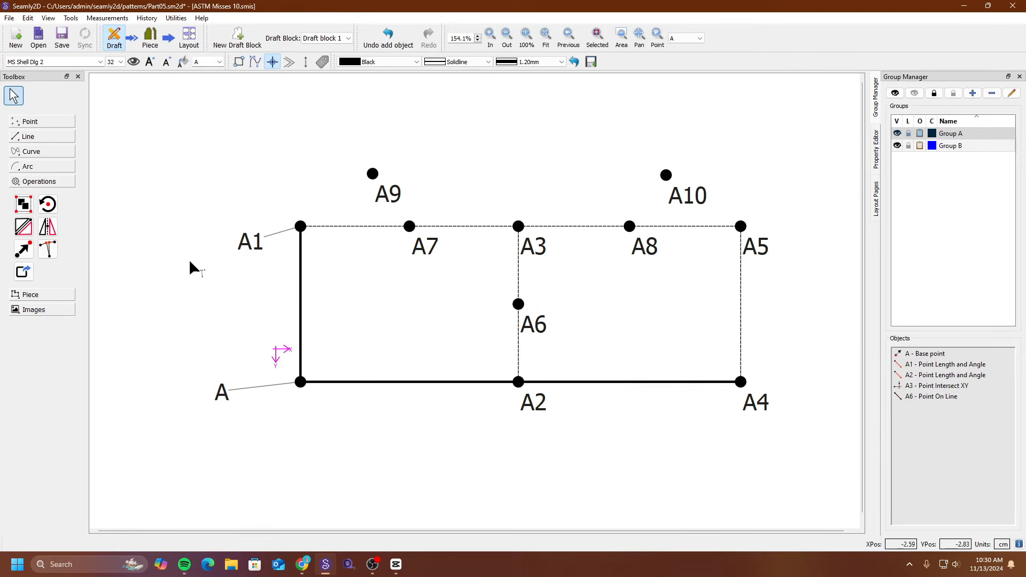
key("ctrl+z")
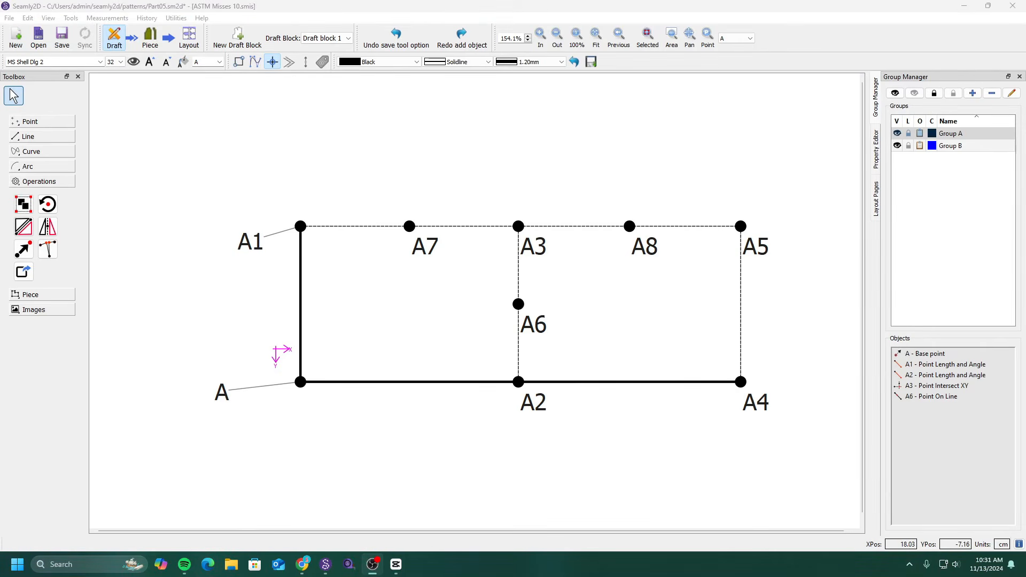
Review the file formats available for exporting the draft block, and leave the export without saving.
left_click(21, 274)
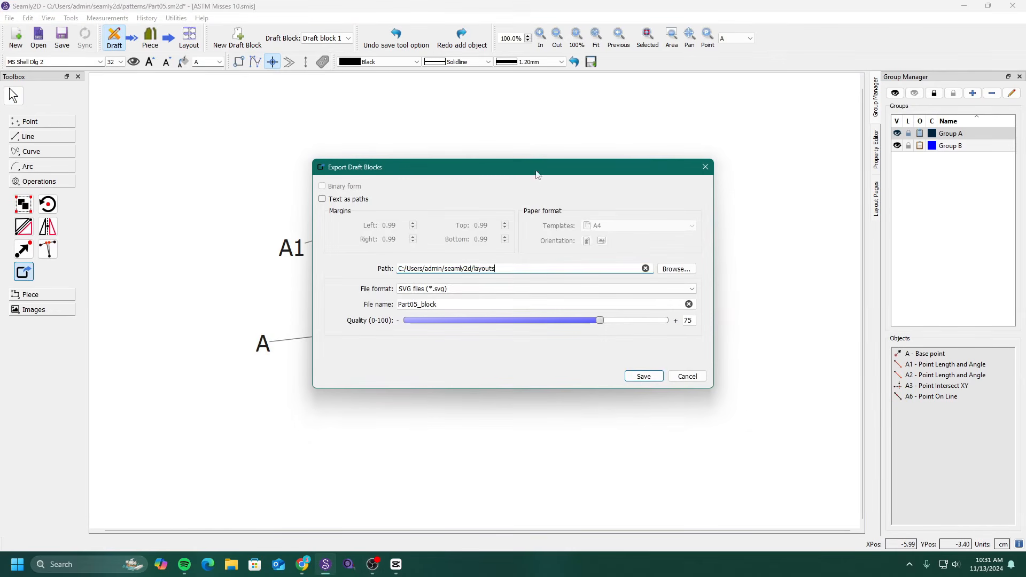
left_click_drag(518, 170, 614, 209)
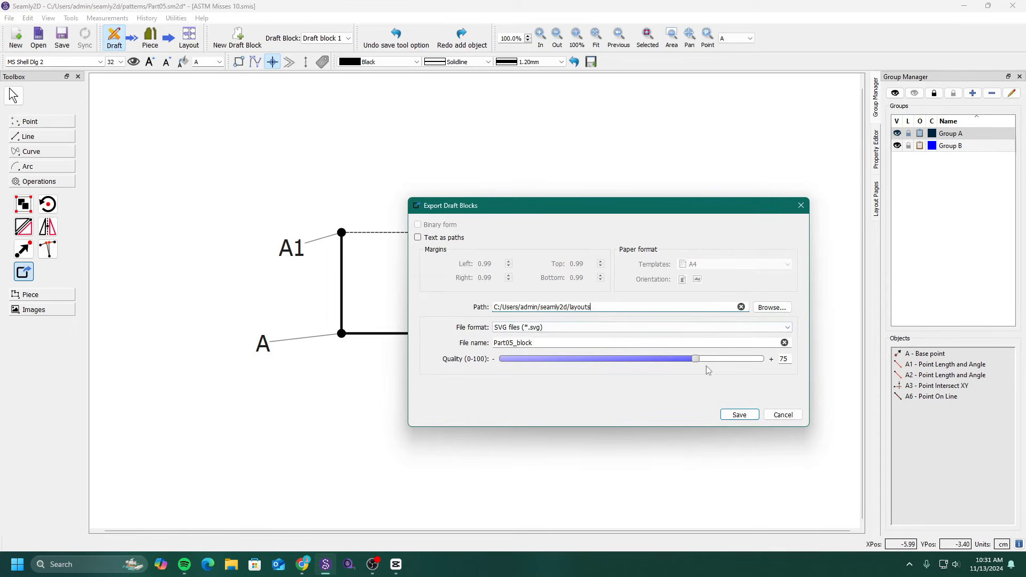
left_click(748, 327)
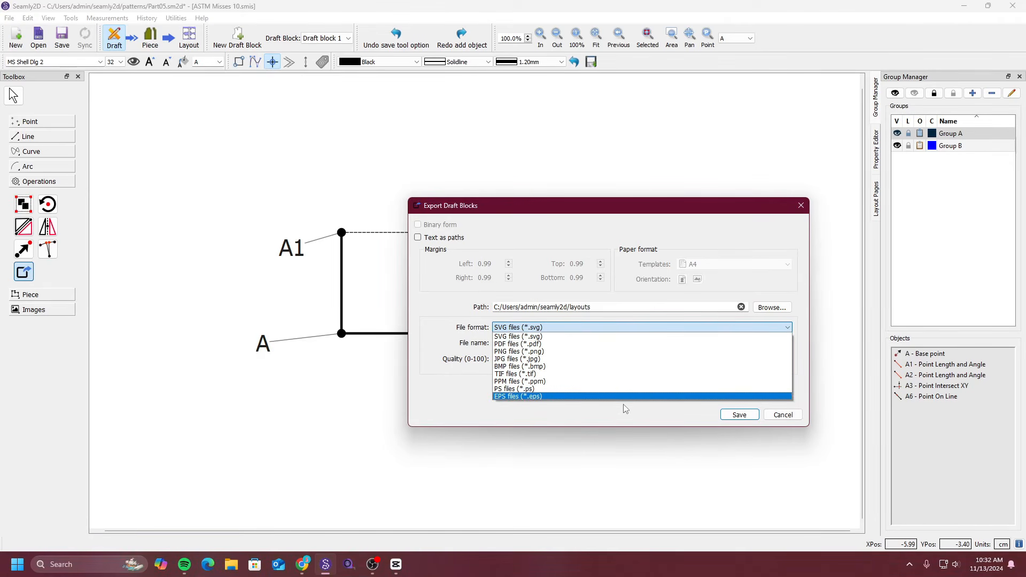
left_click(685, 232)
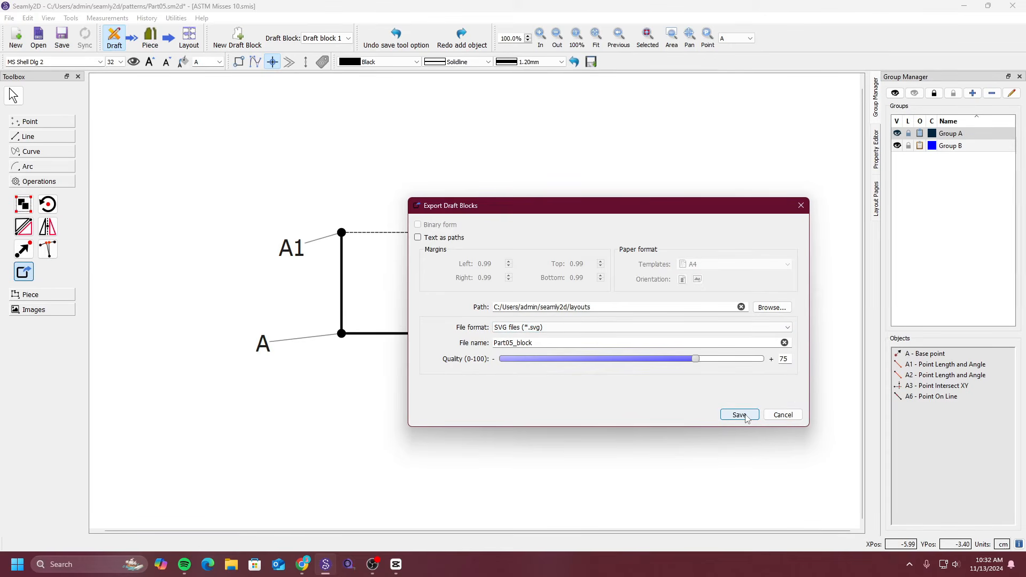
left_click(781, 415)
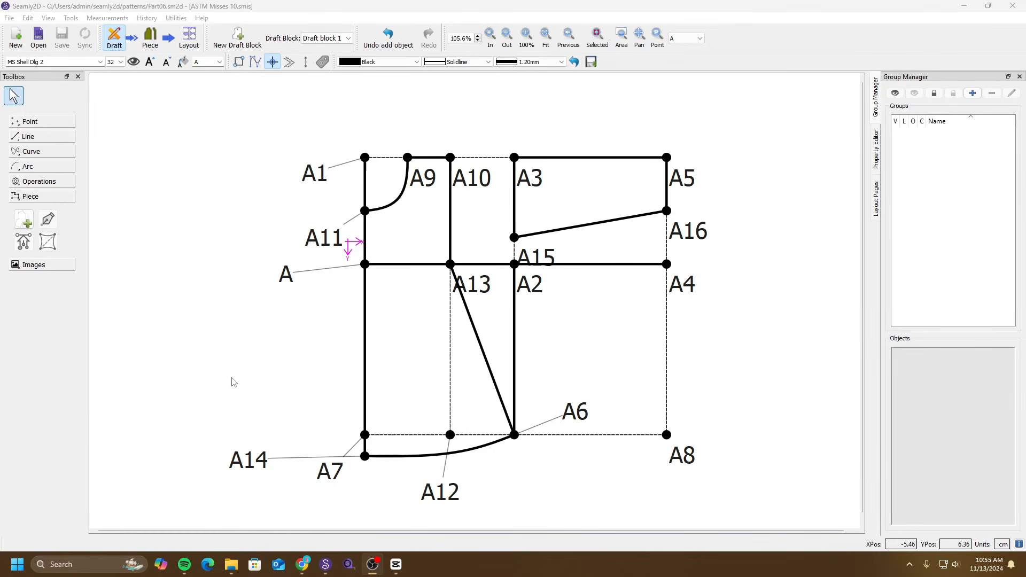
Try to switch the Part06 pattern to Piece mode.
left_click(187, 135)
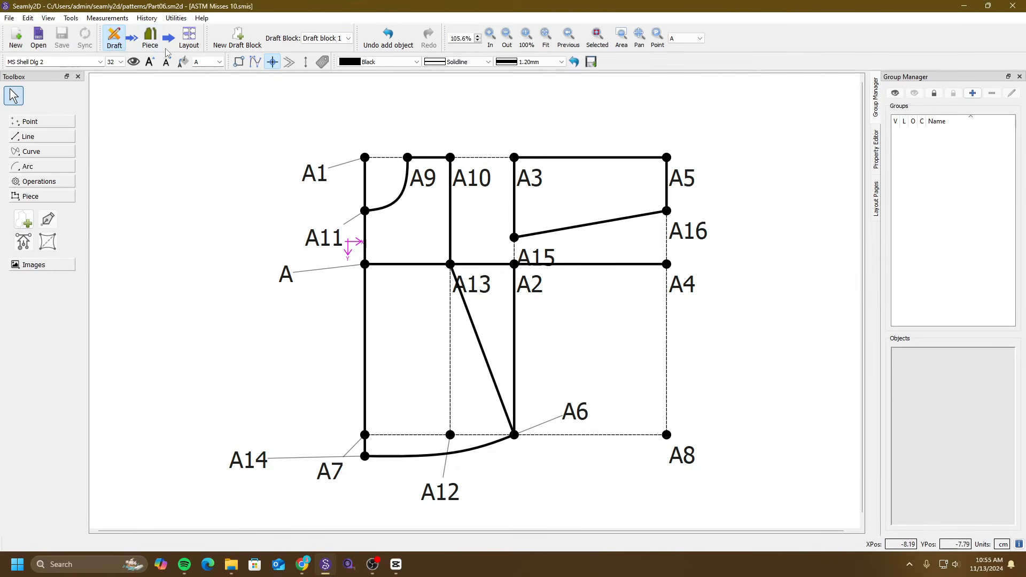
left_click(150, 38)
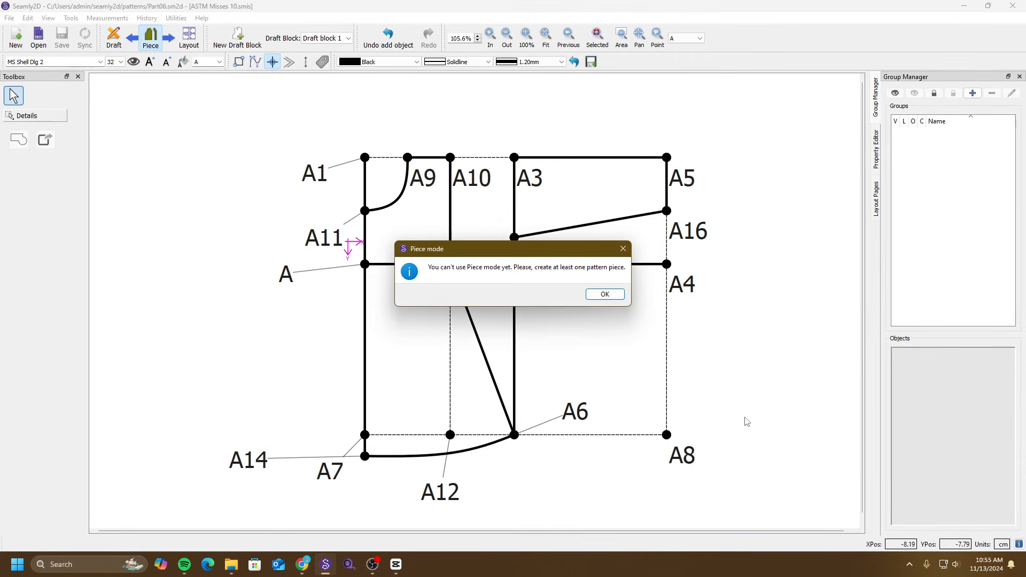
left_click(605, 298)
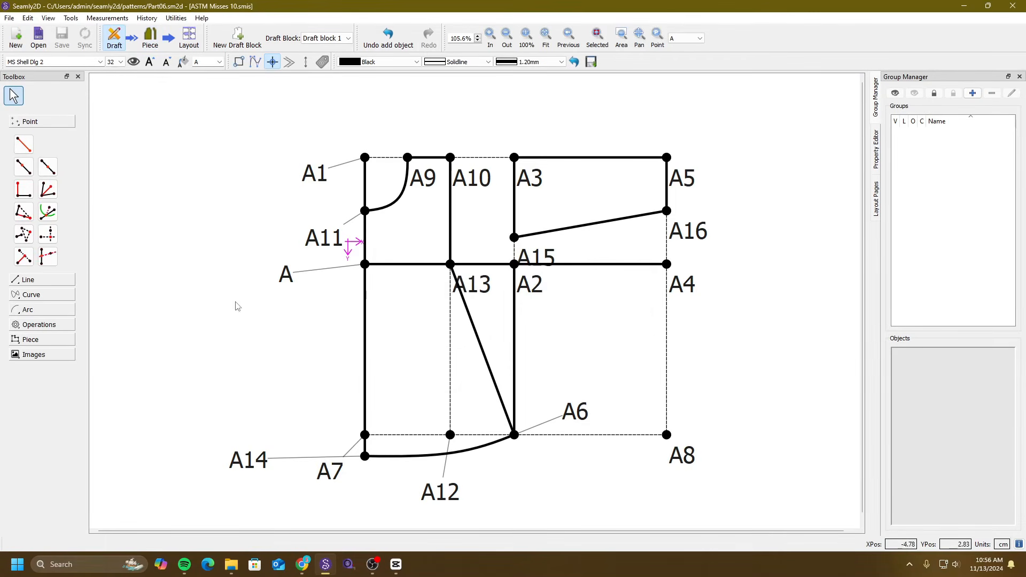
left_click(50, 343)
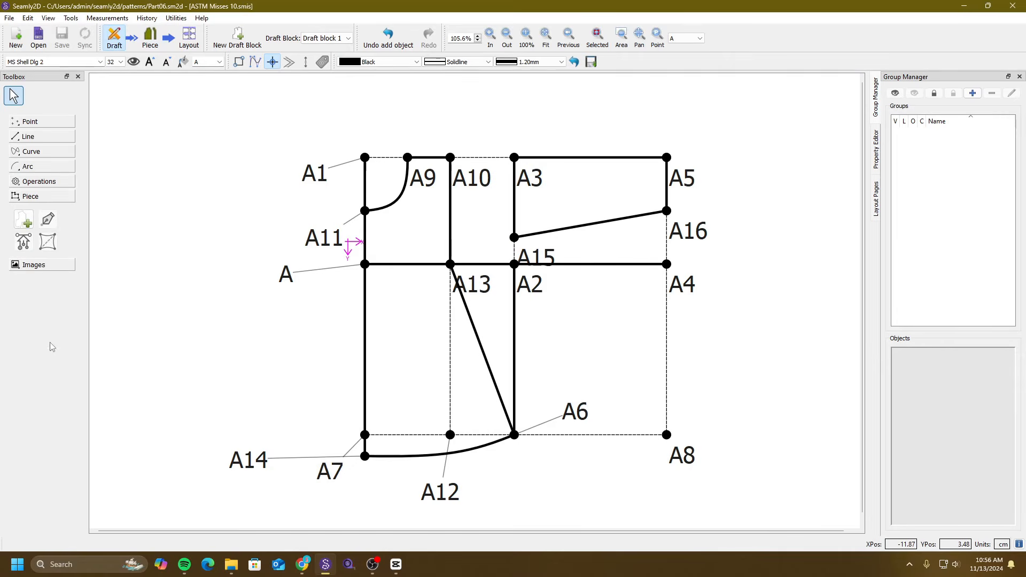
left_click(22, 223)
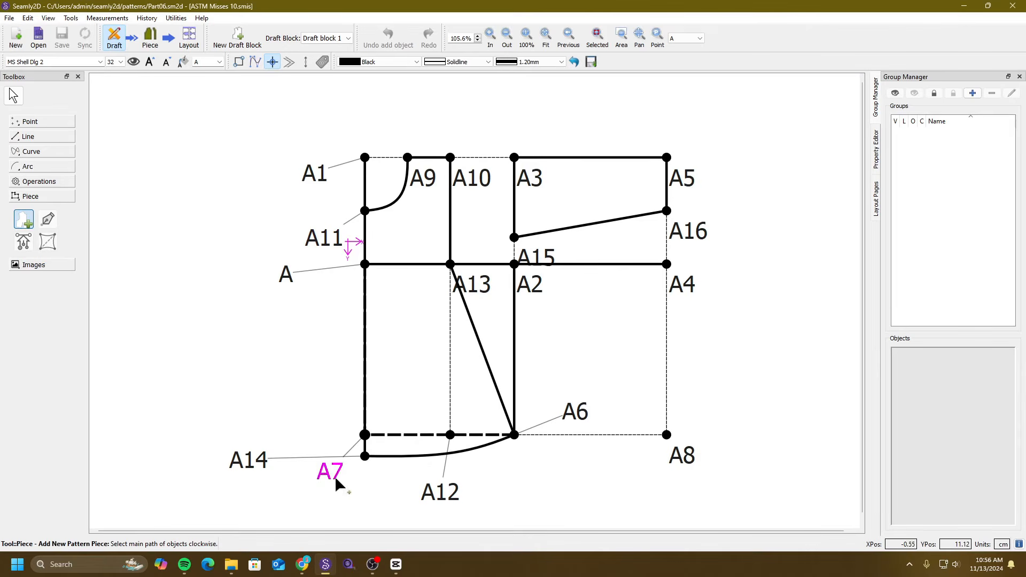
left_click(245, 457)
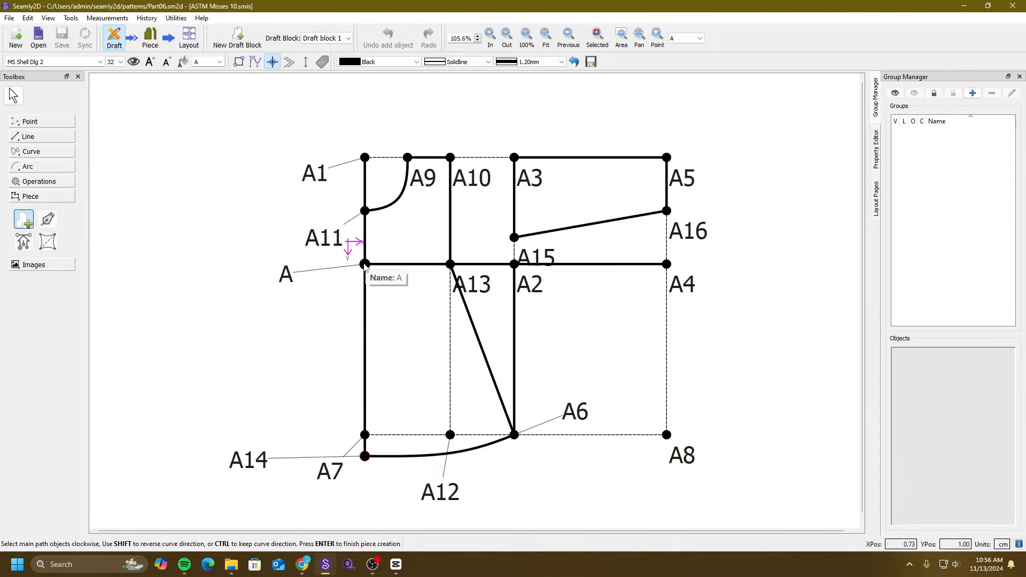
left_click(327, 248)
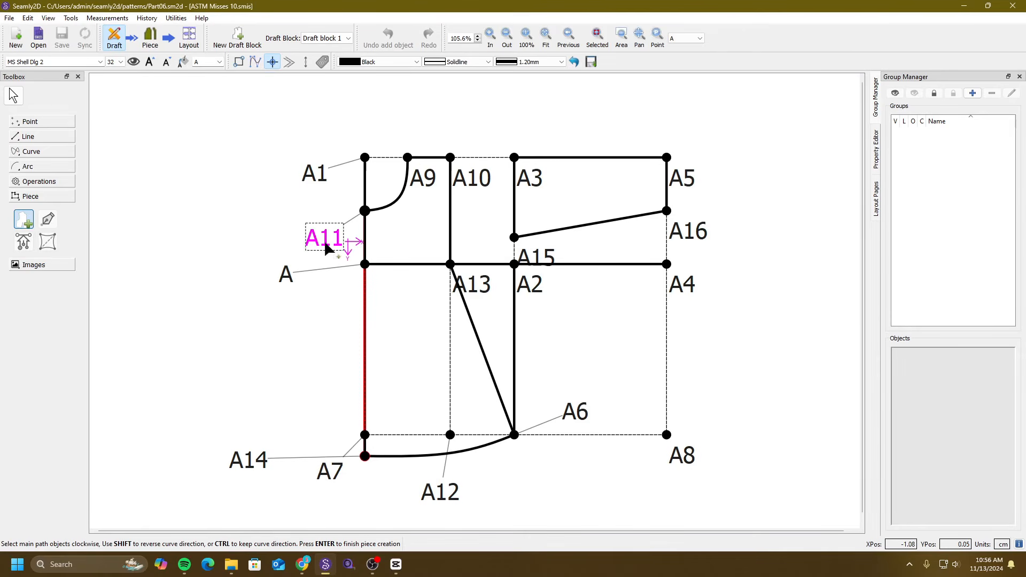
left_click(388, 209)
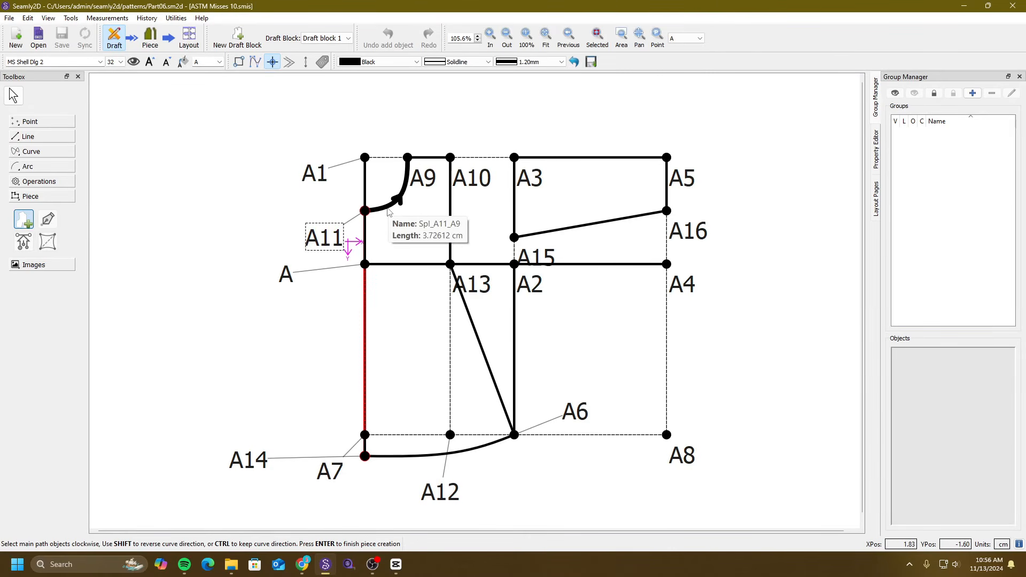
left_click(431, 184)
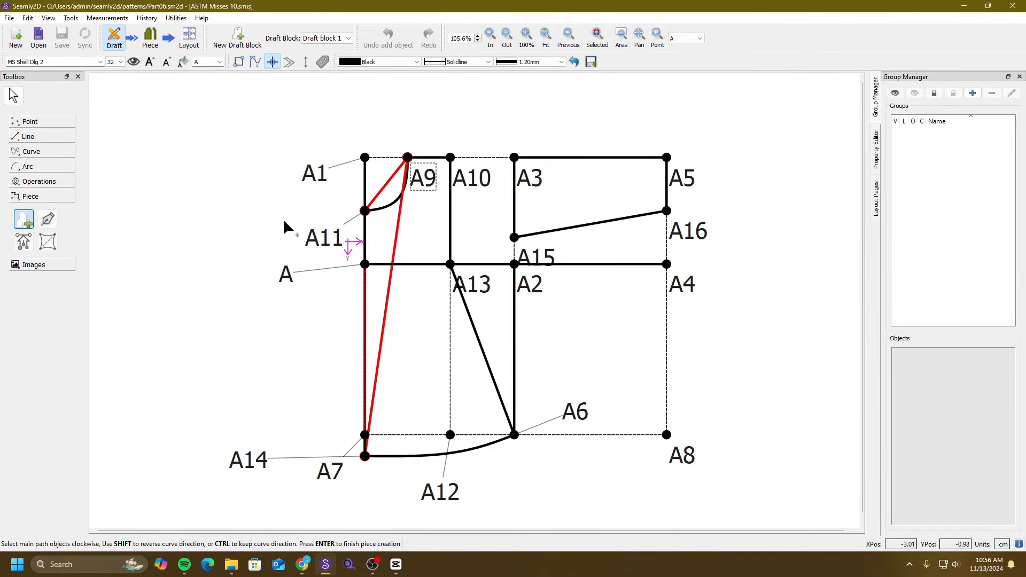
key("Escape")
Trace a new pattern piece clockwise through A14, A11, the neckline curve to A9, A10, A13, A6 and the hem curve between A14 and A6.
left_click(23, 219)
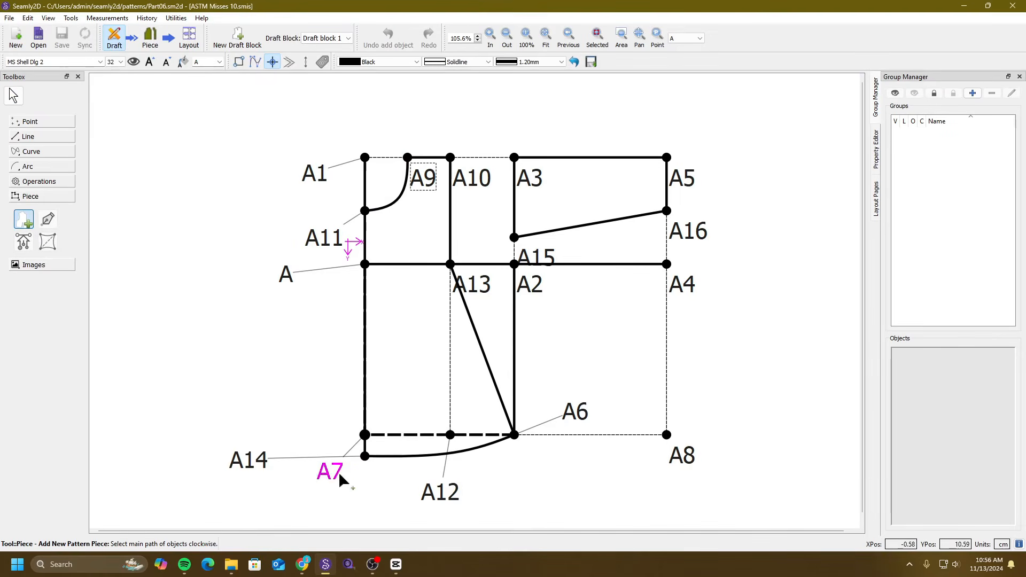
left_click(247, 470)
left_click(342, 240)
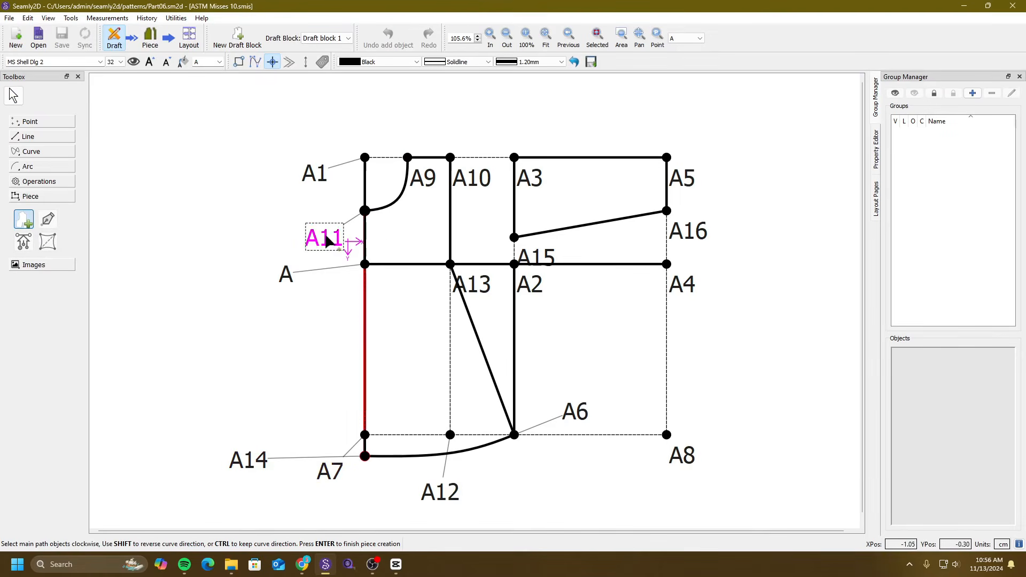
left_click(394, 204)
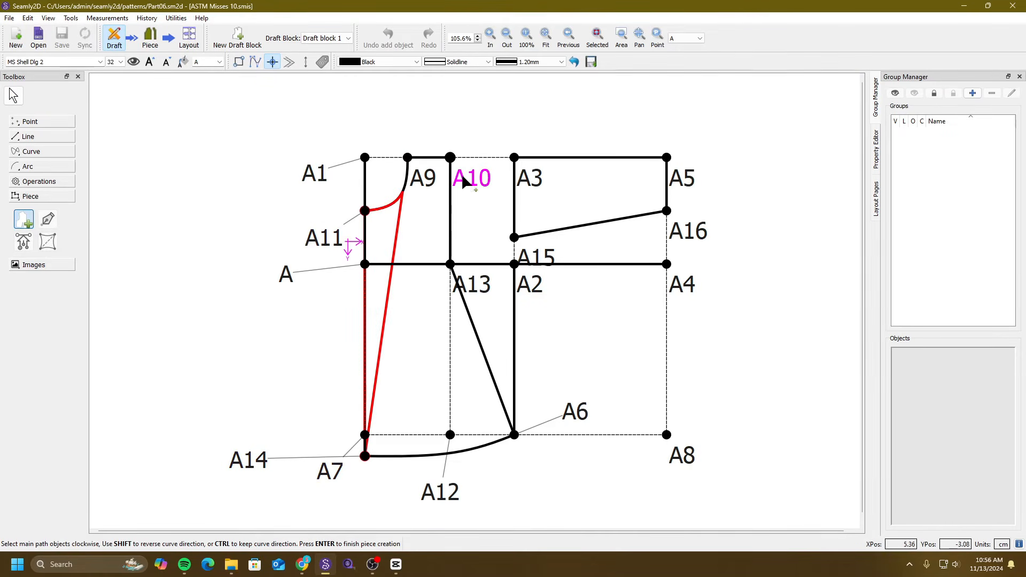
left_click(465, 180)
left_click(480, 291)
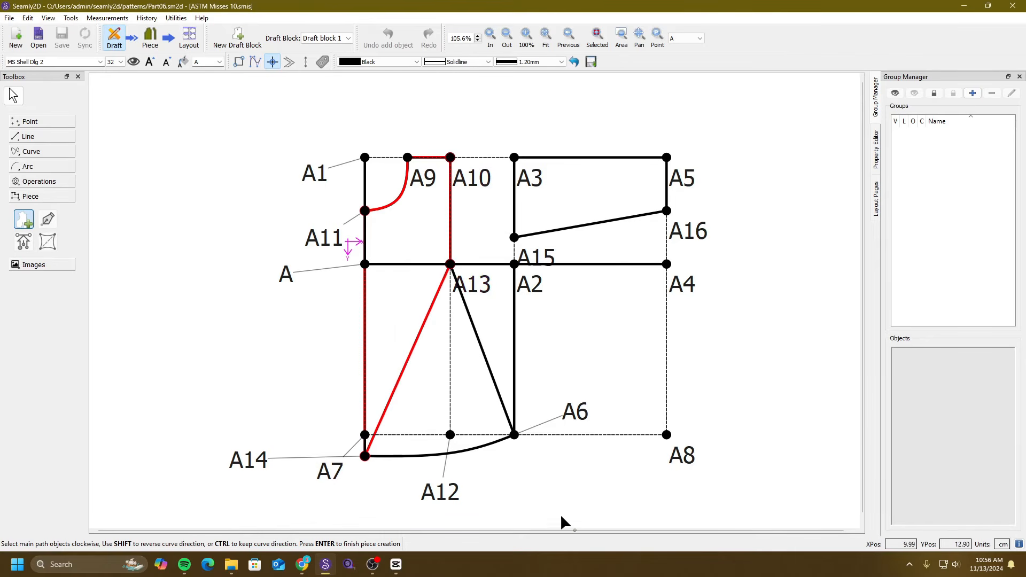
left_click(580, 414)
left_click(464, 453)
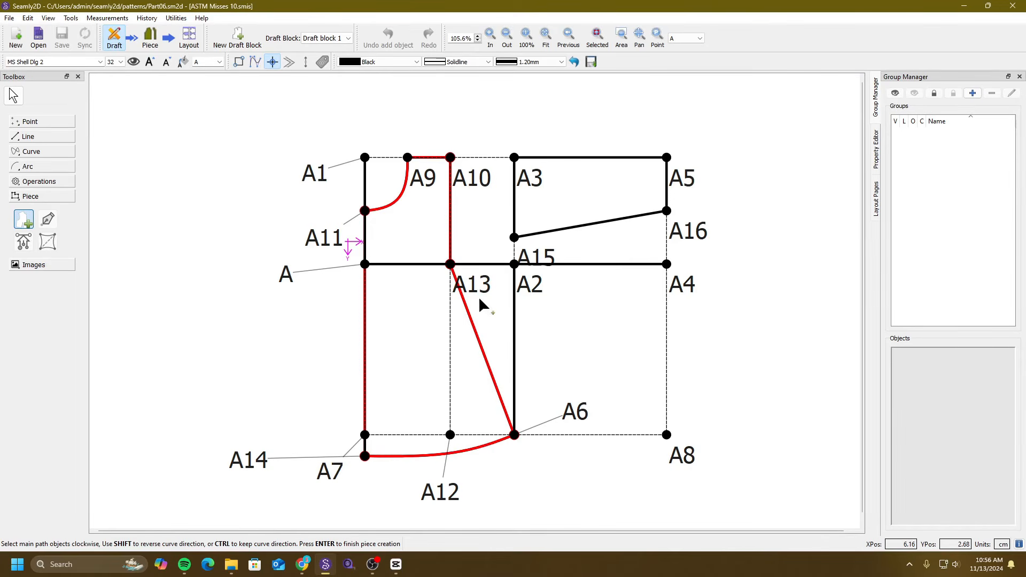
Create the pattern piece after checking its main path, and save the pattern file in Piece mode.
key("Return")
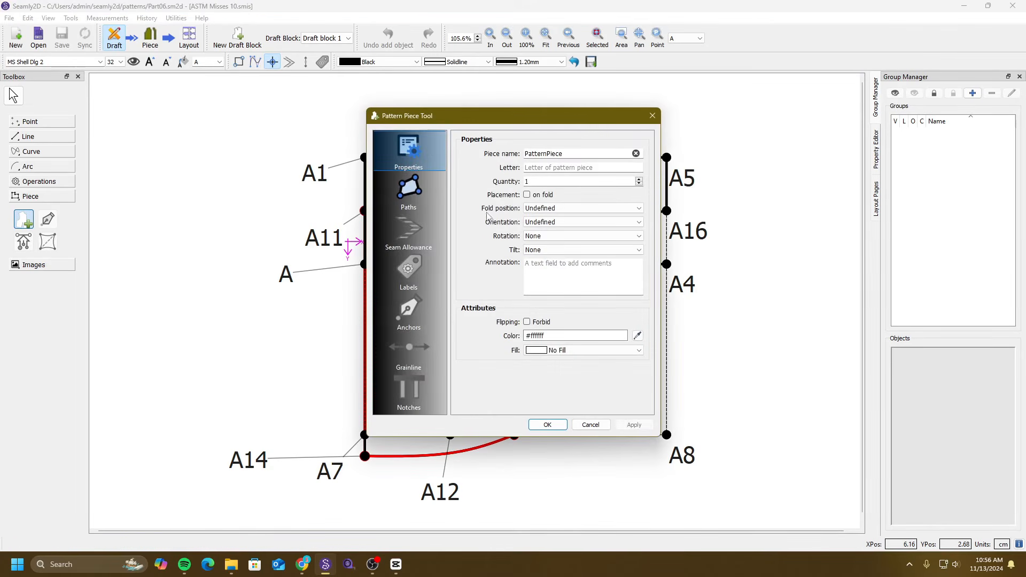
left_click(407, 193)
left_click_drag(536, 122, 414, 144)
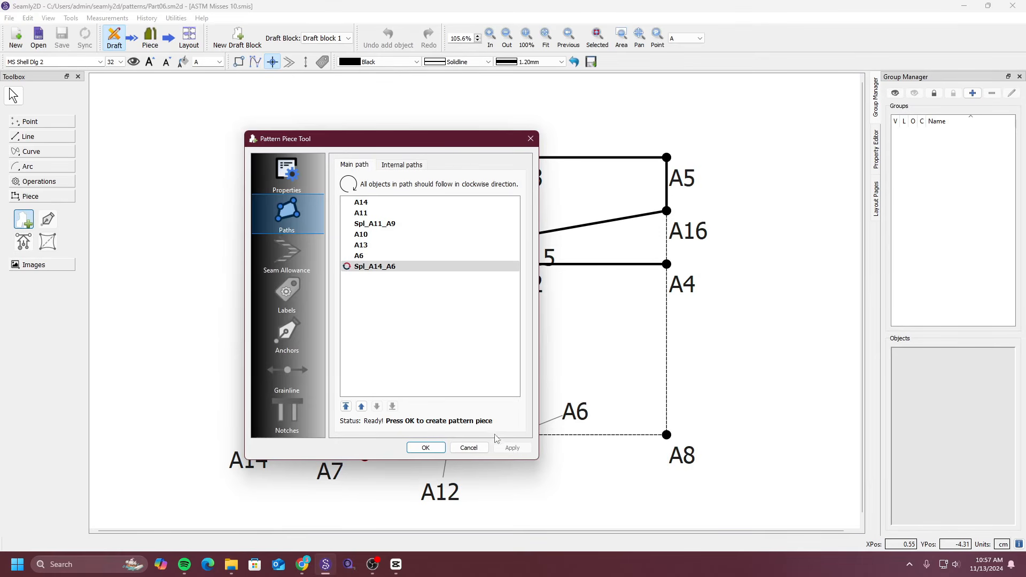
left_click(426, 447)
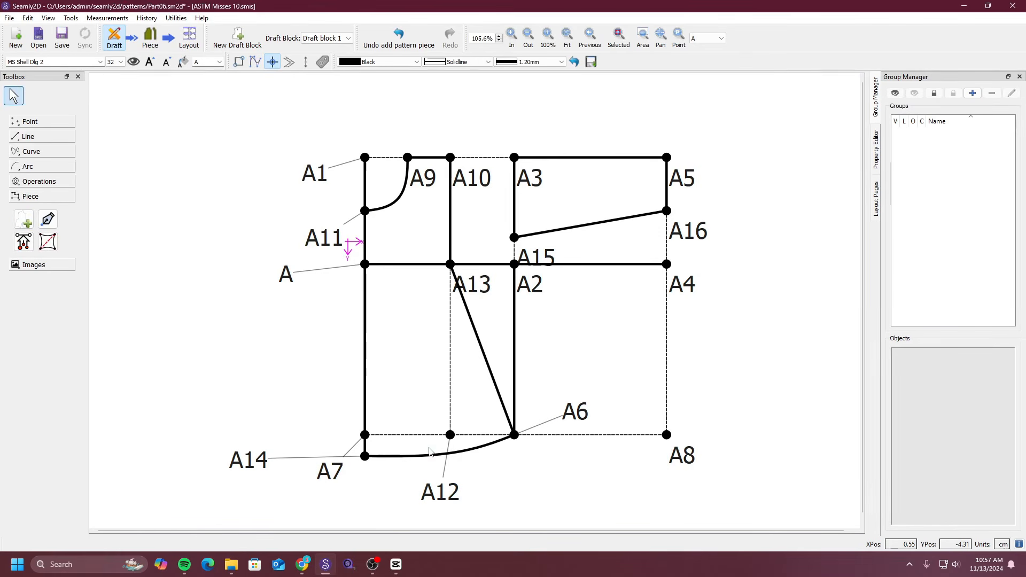
left_click(151, 39)
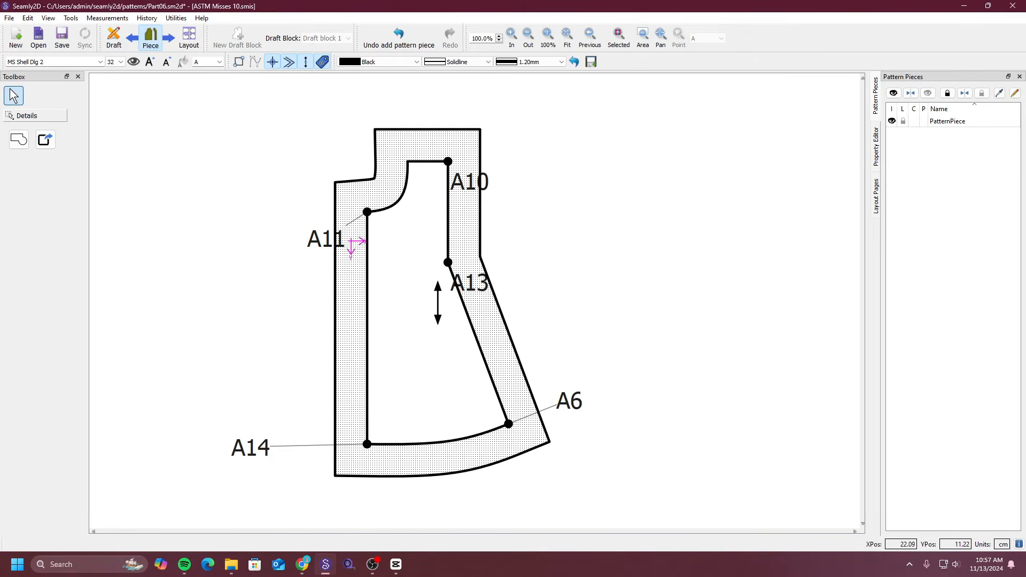
key("ctrl+s")
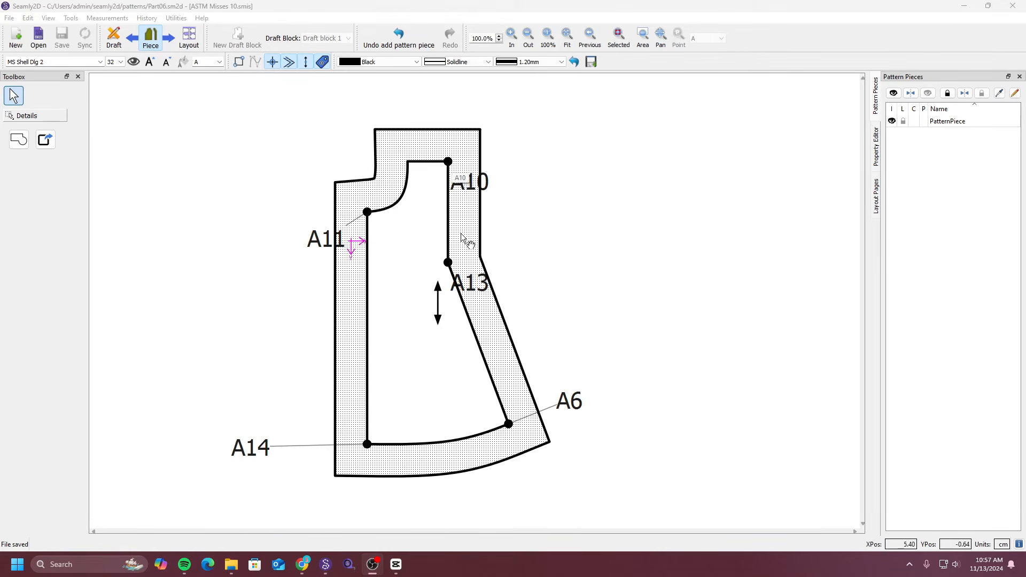
Rename the pattern piece as Dress and apply the change.
left_click(342, 320)
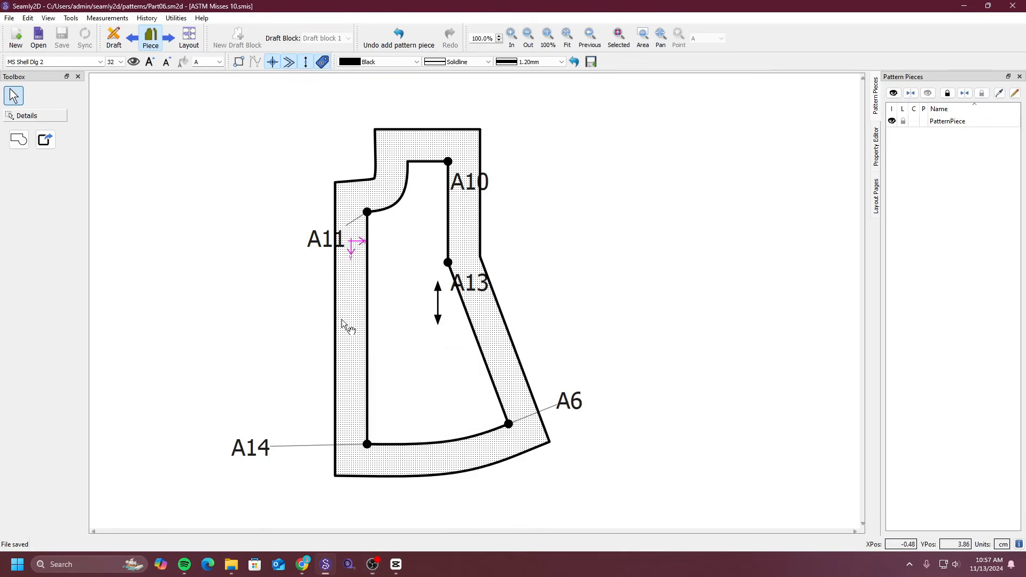
right_click(342, 320)
left_click(355, 326)
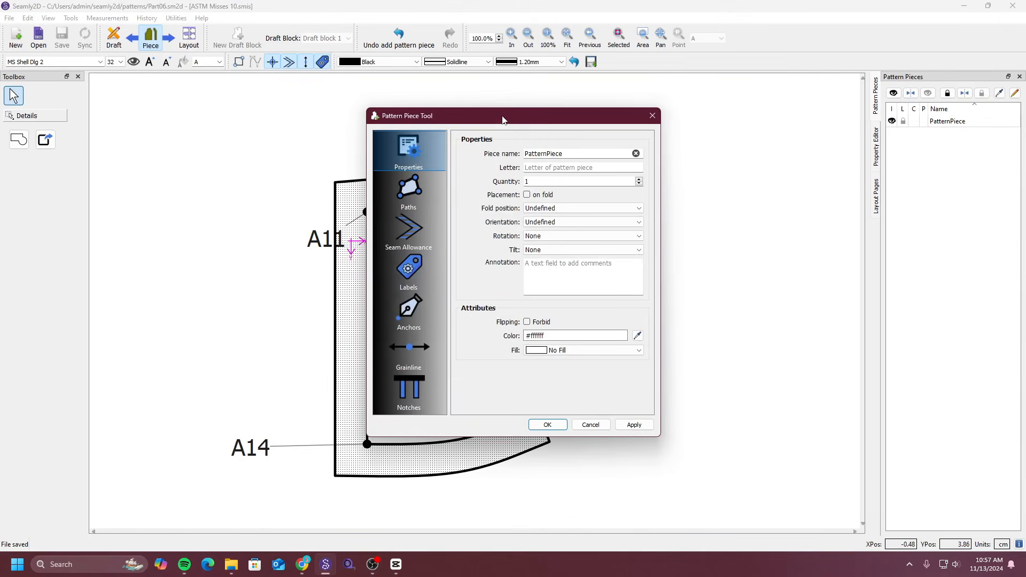
left_click_drag(502, 120, 711, 132)
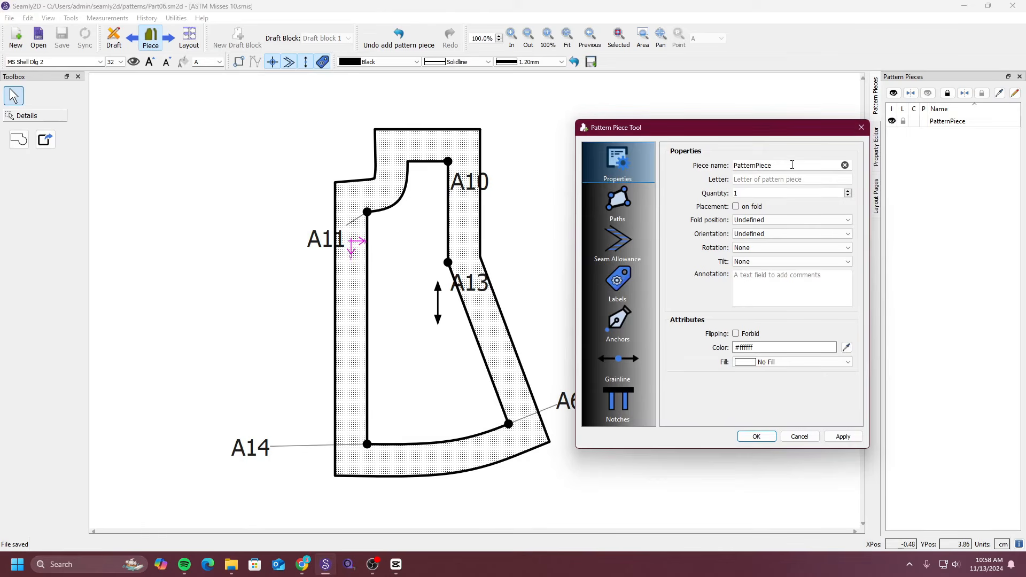
double_click(775, 165)
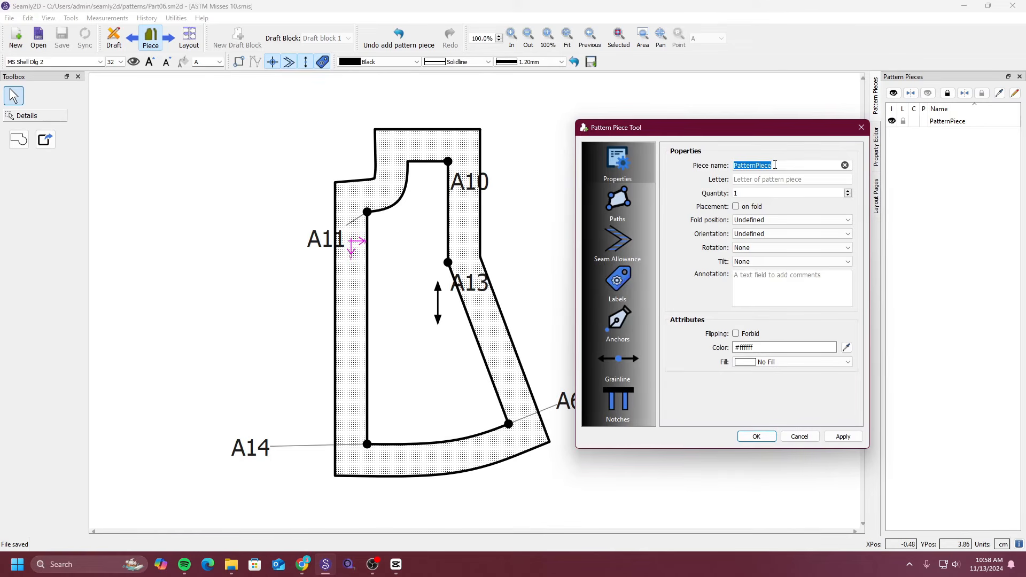
type("Dress")
left_click(844, 438)
Set the seam allowance after node A14 to 0 on the Dress piece and apply it.
left_click(634, 206)
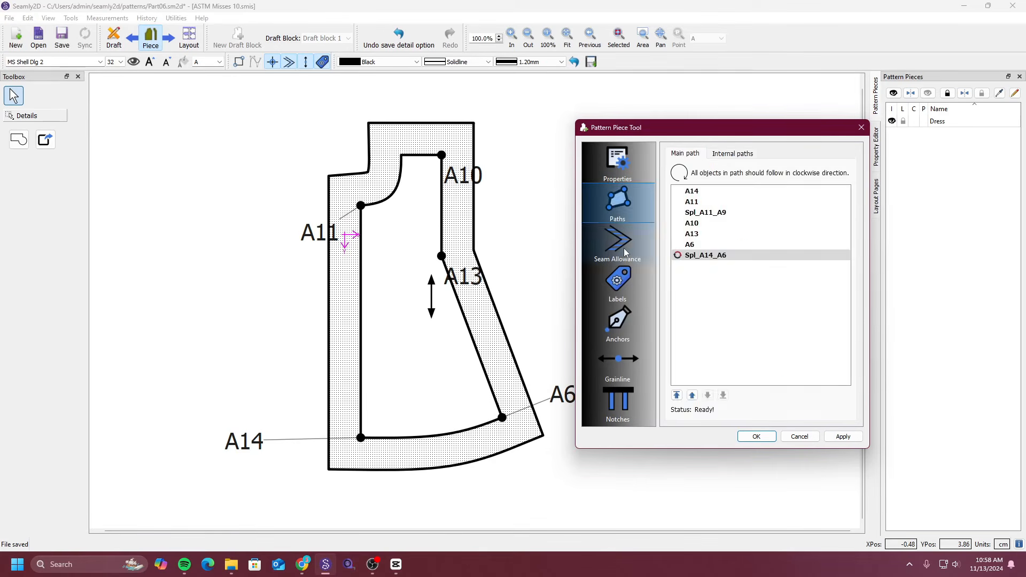
left_click(623, 248)
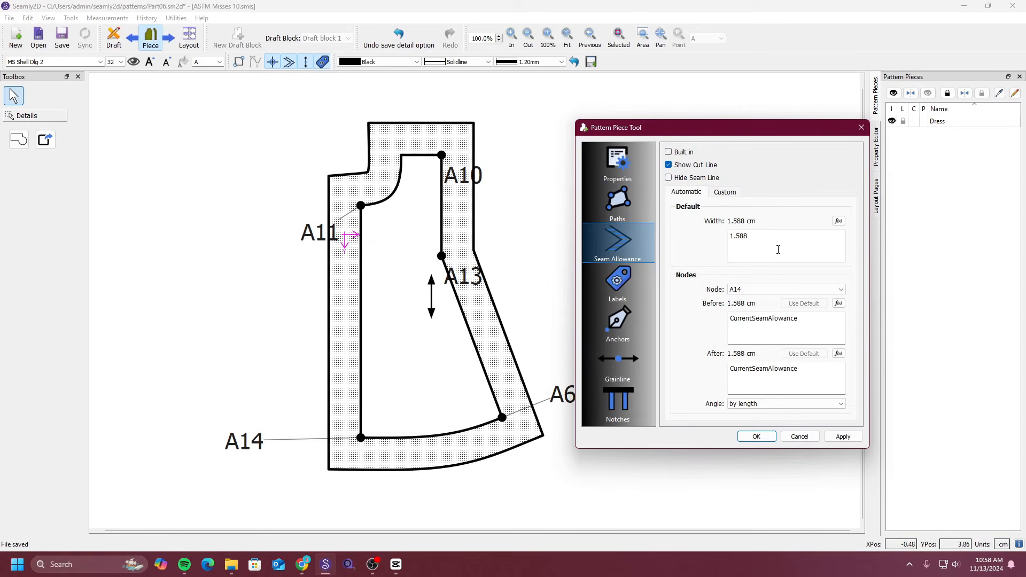
left_click_drag(773, 239, 704, 230)
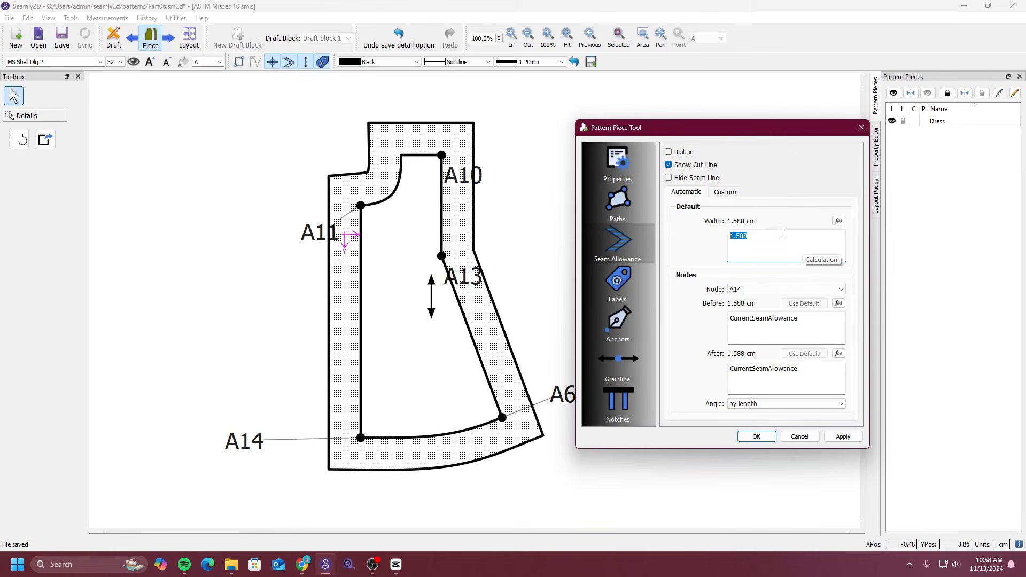
left_click(810, 259)
left_click_drag(815, 331, 727, 320)
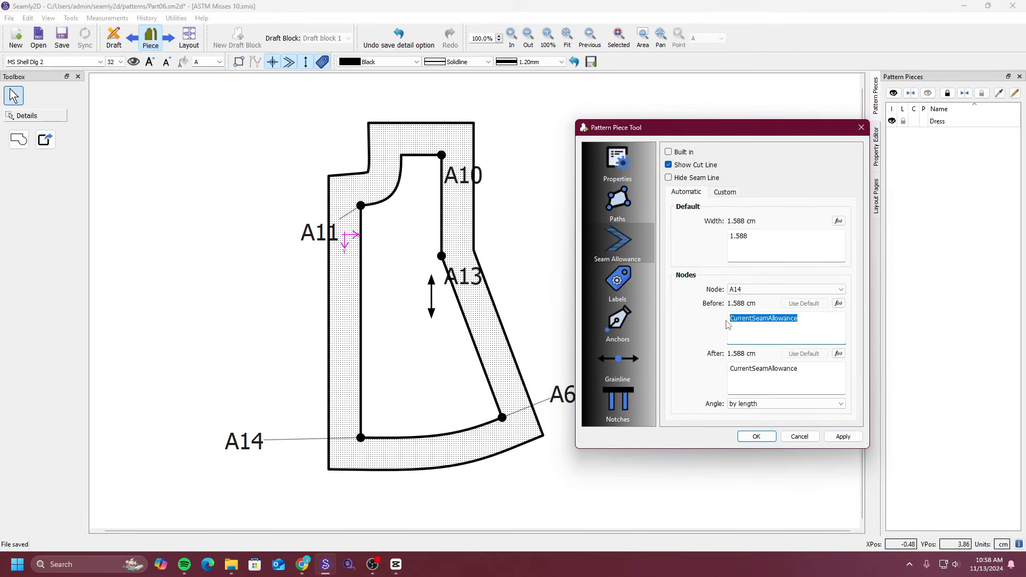
left_click_drag(810, 363, 735, 364)
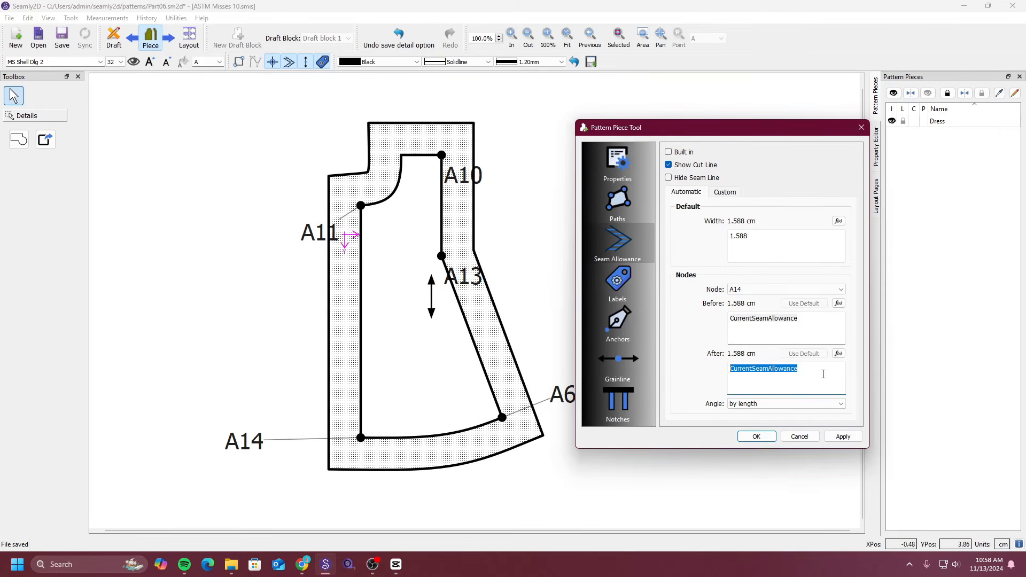
left_click_drag(823, 374, 722, 367)
type("0")
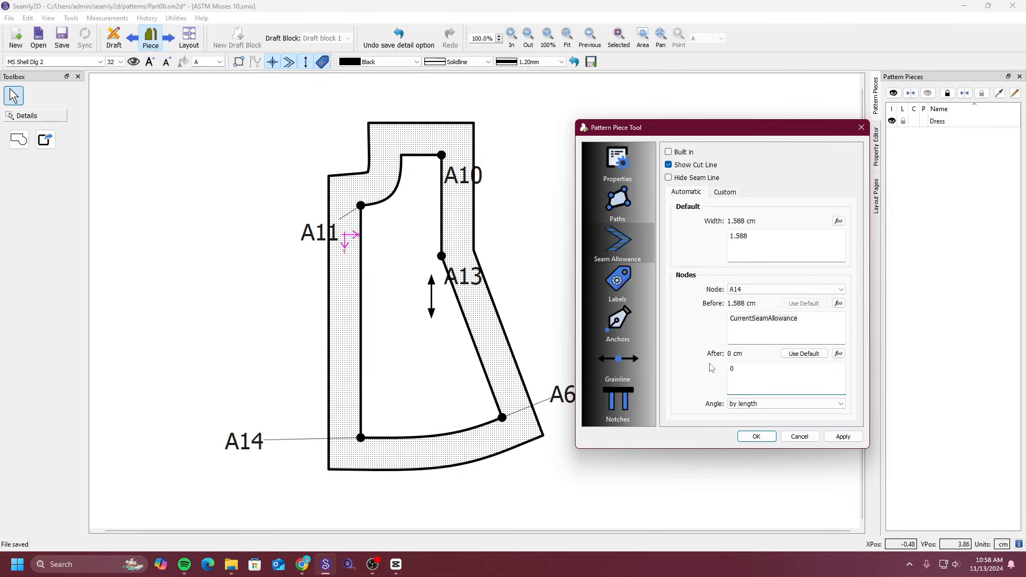
left_click(843, 438)
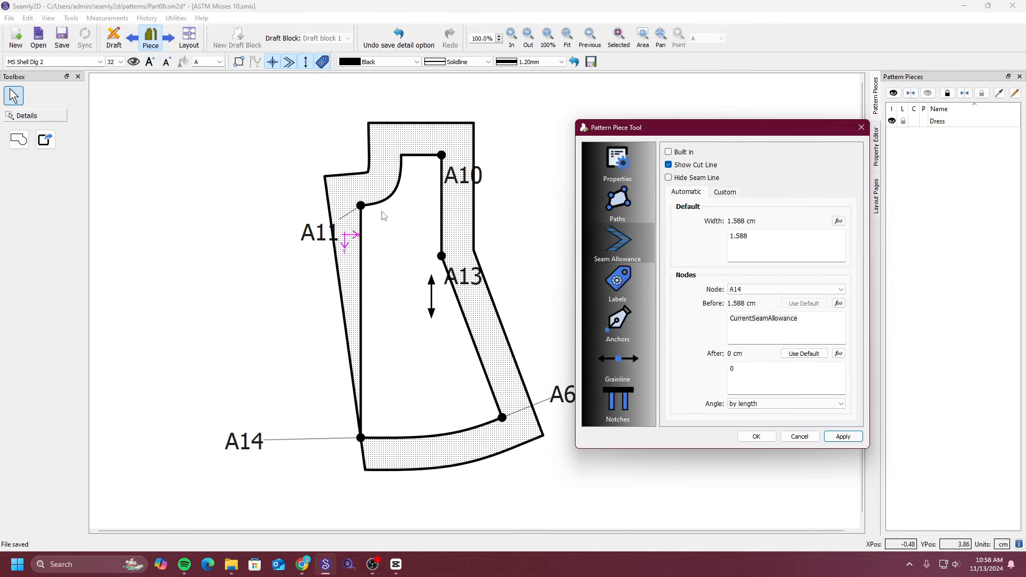
Set the seam allowance before node A11 to 0 and accept the piece settings.
left_click(840, 289)
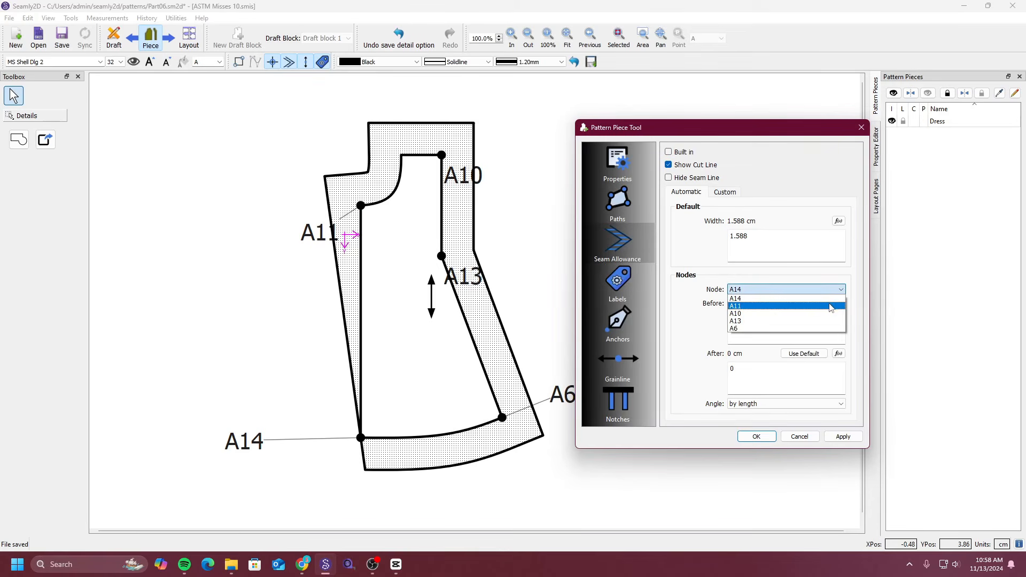
left_click(833, 307)
left_click_drag(804, 319, 721, 319)
type("0")
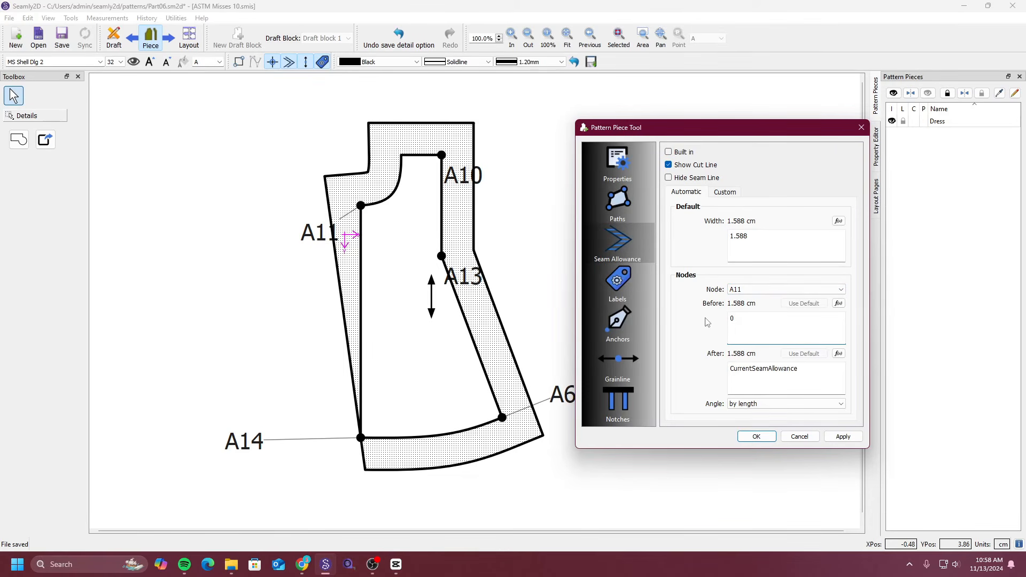
left_click(842, 437)
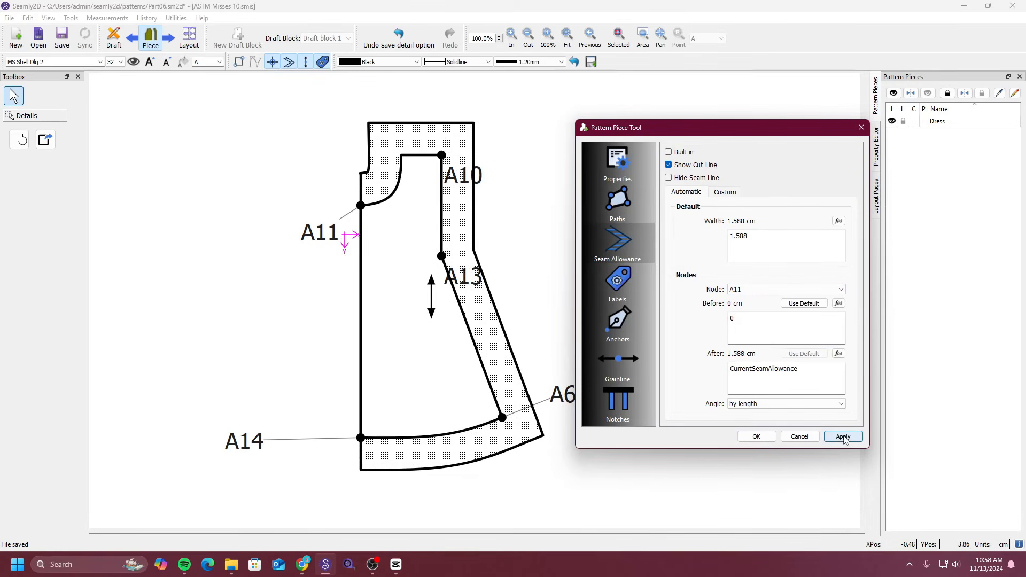
left_click(756, 436)
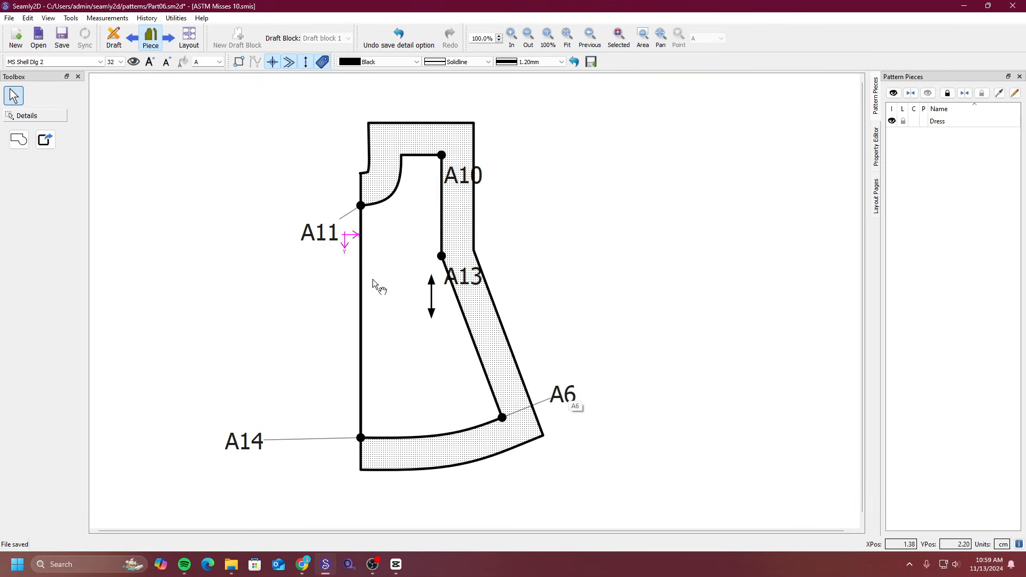
Inspect the Dress piece's seam allowance and return to Draft mode.
scroll(406, 258, "down", 1)
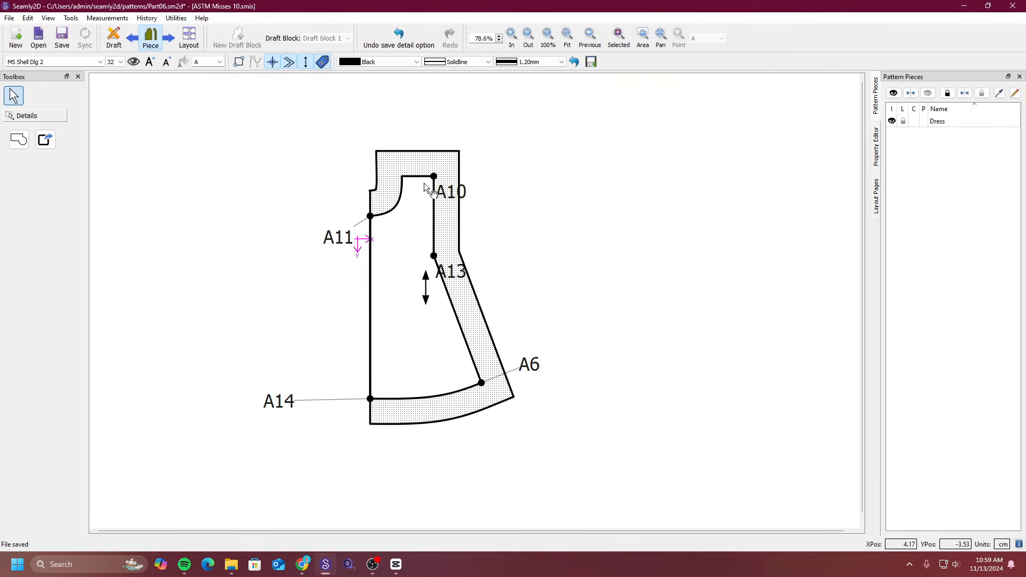
scroll(422, 222, "up", 1)
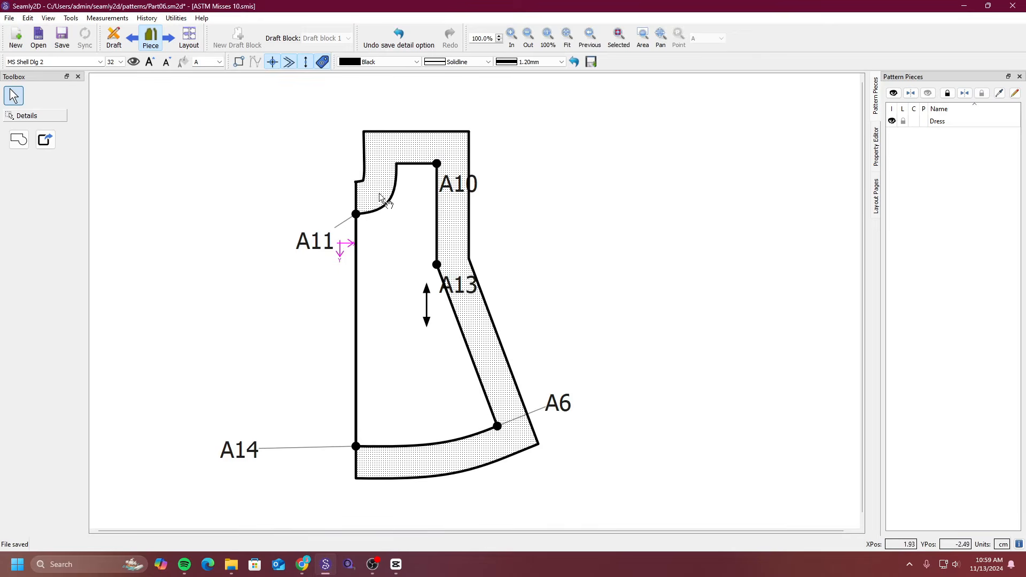
scroll(409, 256, "down", 1)
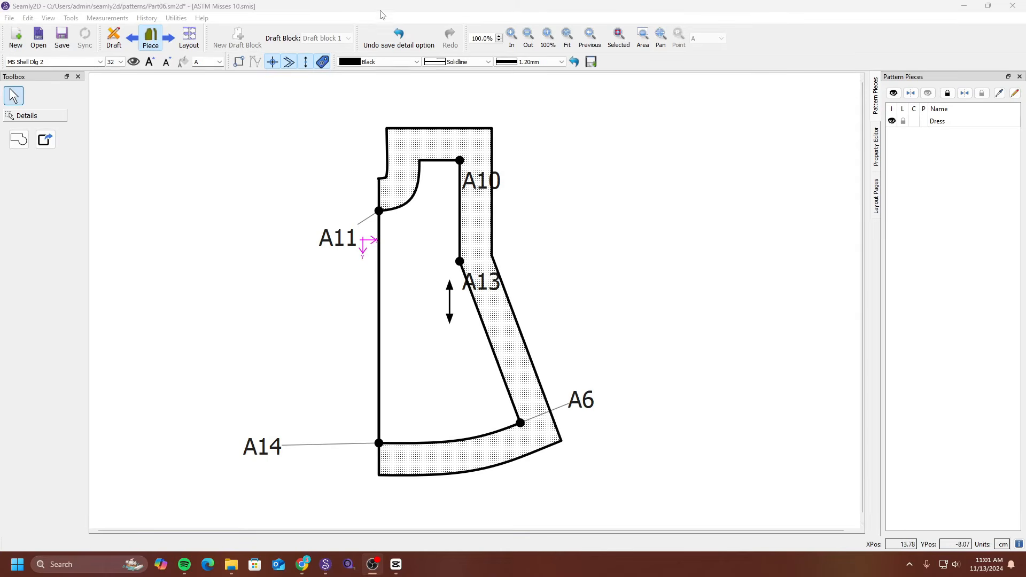
left_click(121, 41)
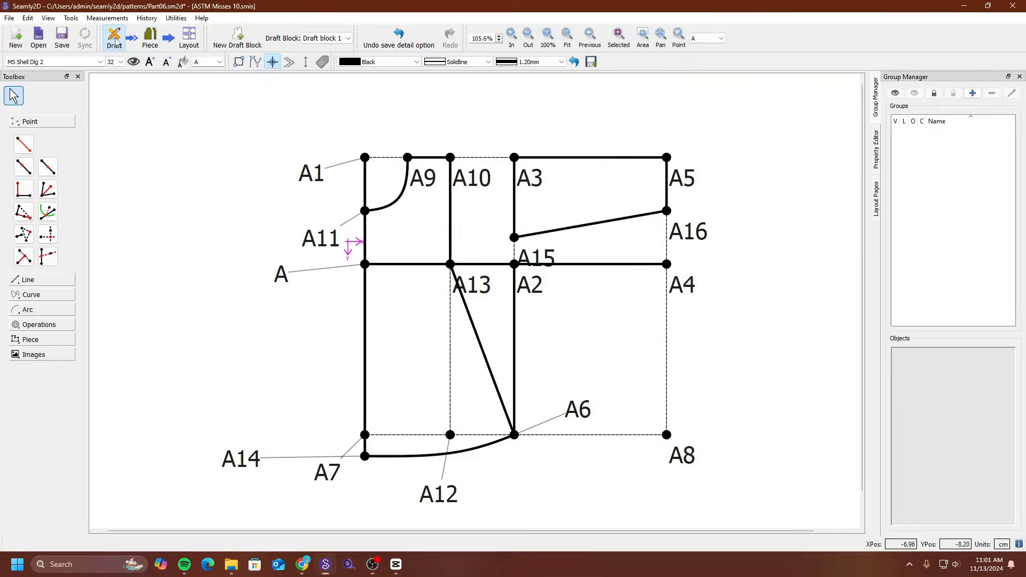
Create an internal path running from point A to point A13.
left_click(48, 341)
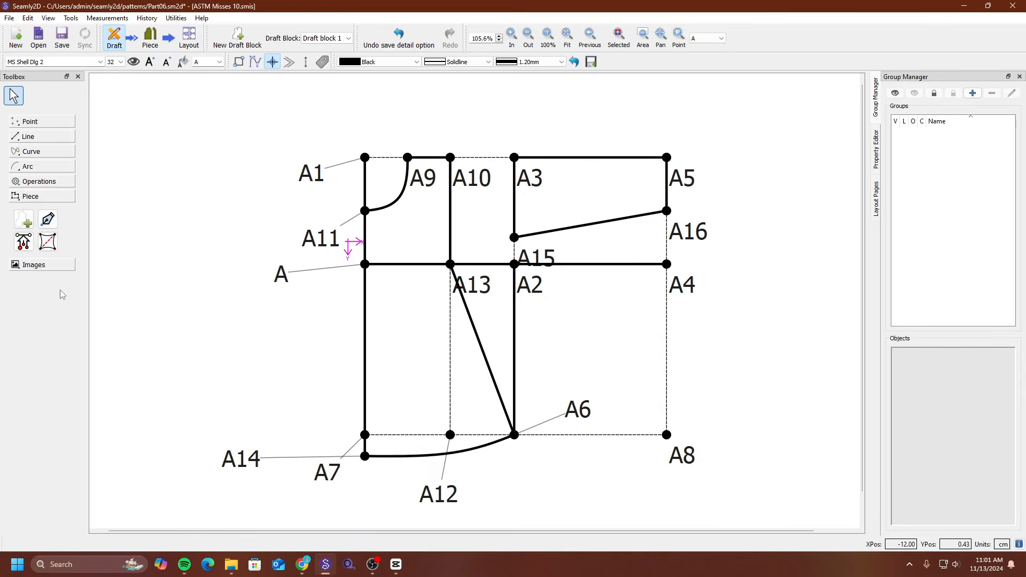
left_click(53, 245)
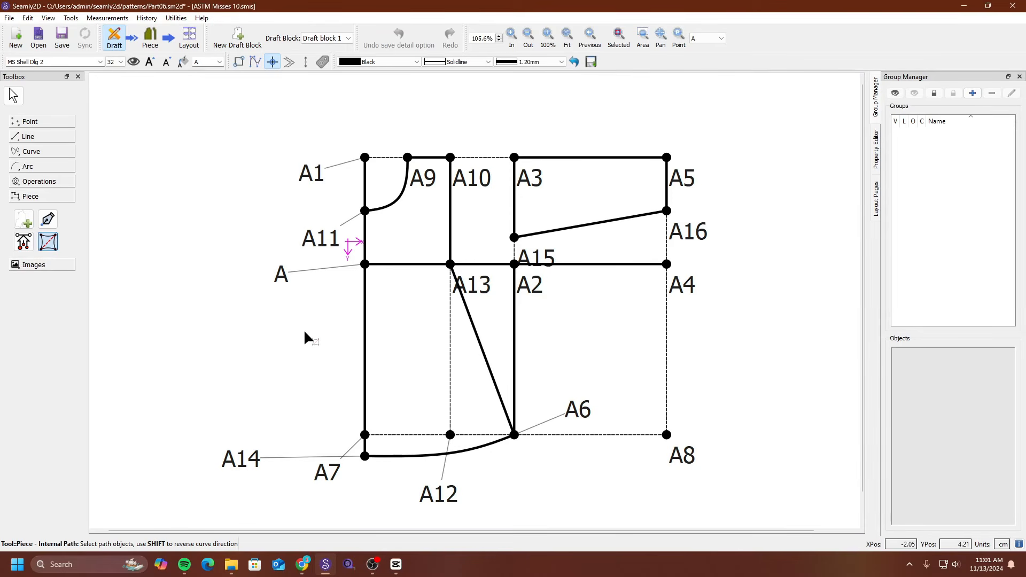
left_click(278, 278)
left_click(476, 289)
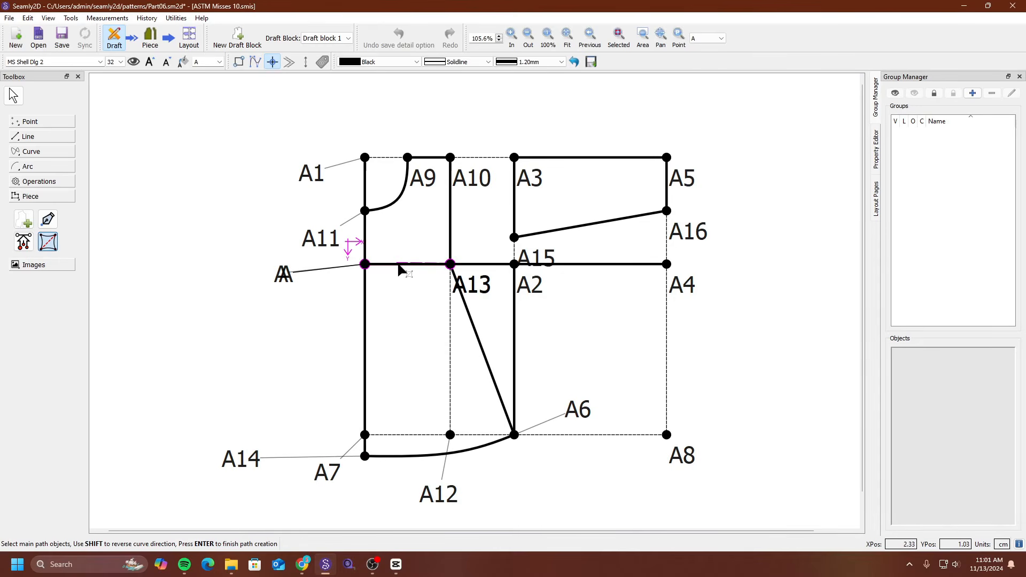
key("Return")
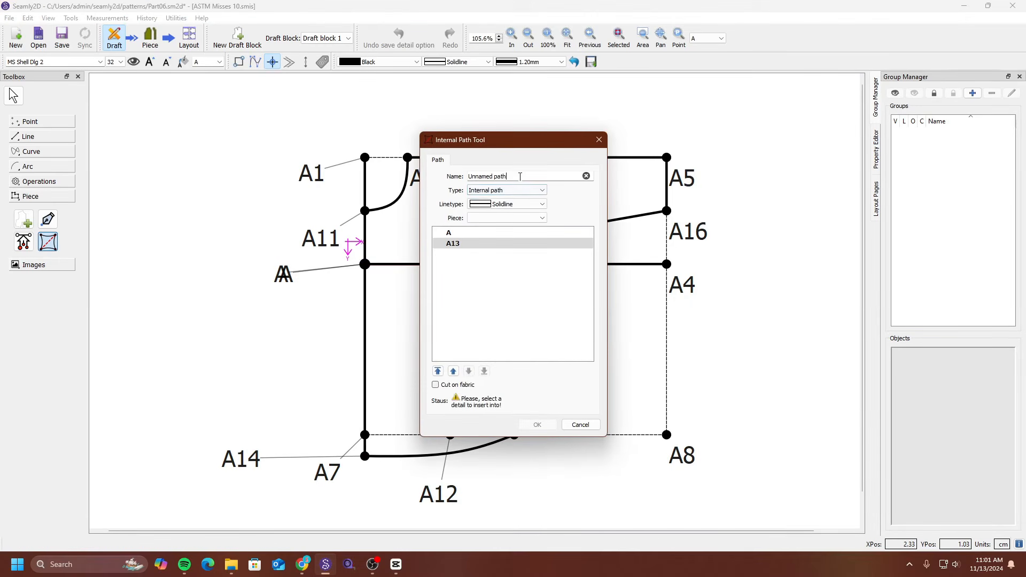
Name the internal path Waistline, give it the Dot linetype, assign it to the Dress piece, and check it in Piece mode.
left_click_drag(528, 176, 441, 172)
type("Waistline")
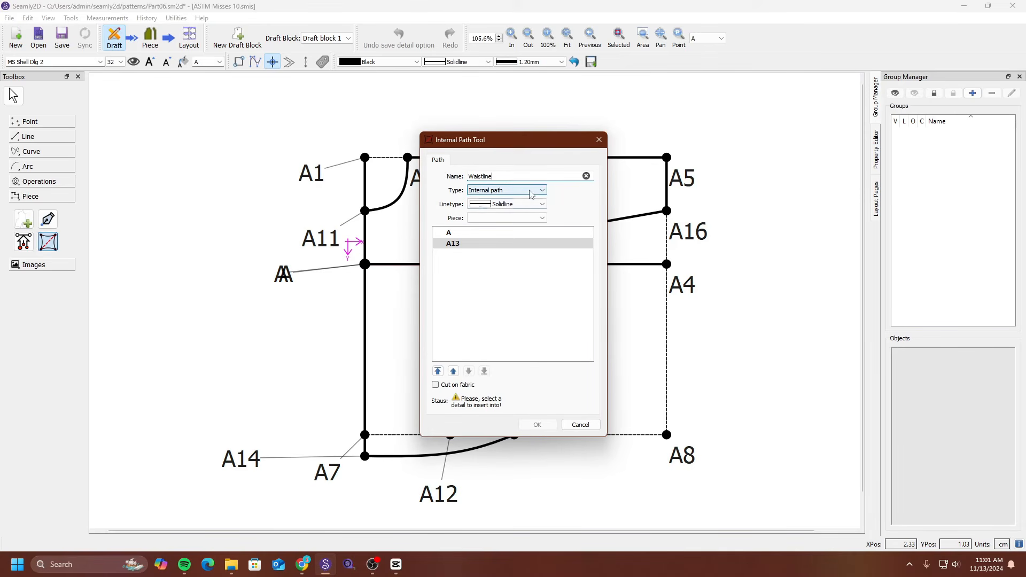
left_click(534, 205)
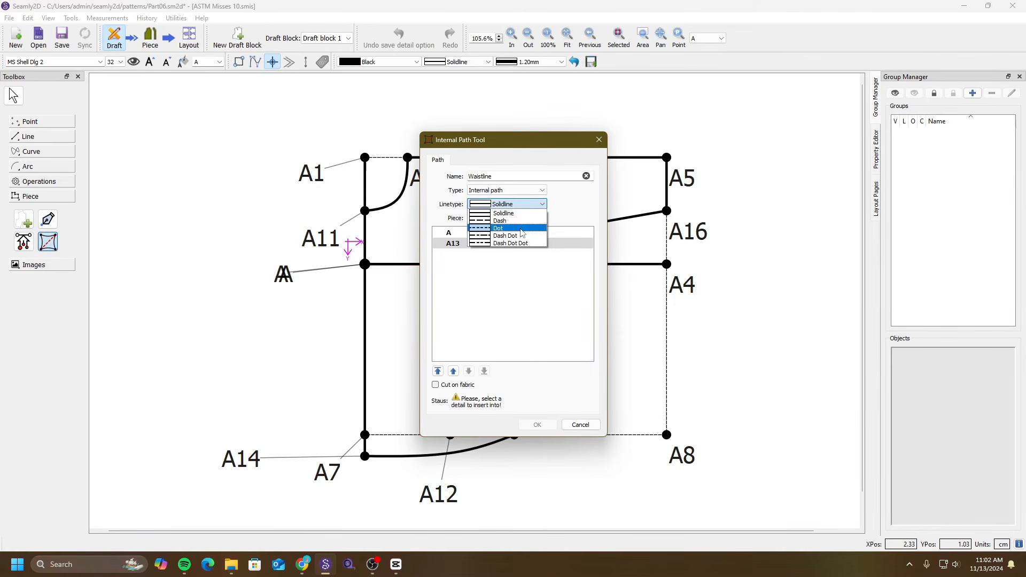
left_click(520, 229)
left_click(521, 218)
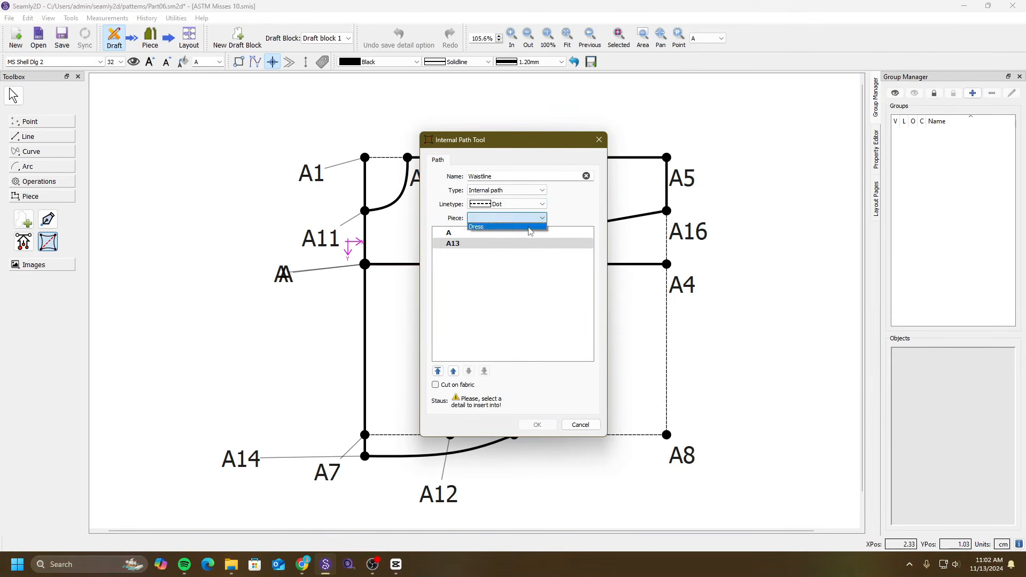
left_click(529, 227)
left_click(530, 292)
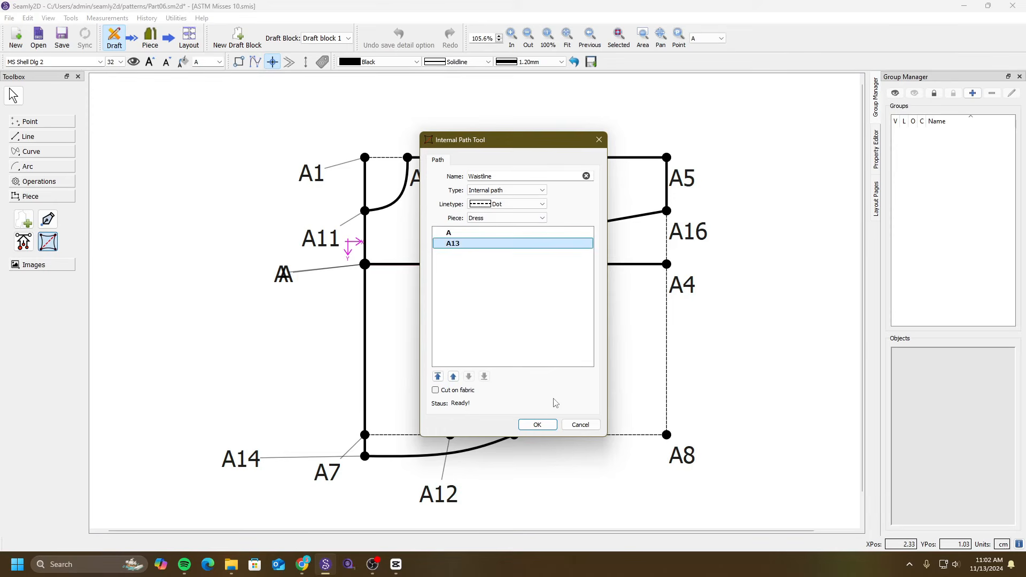
left_click(550, 425)
left_click(151, 36)
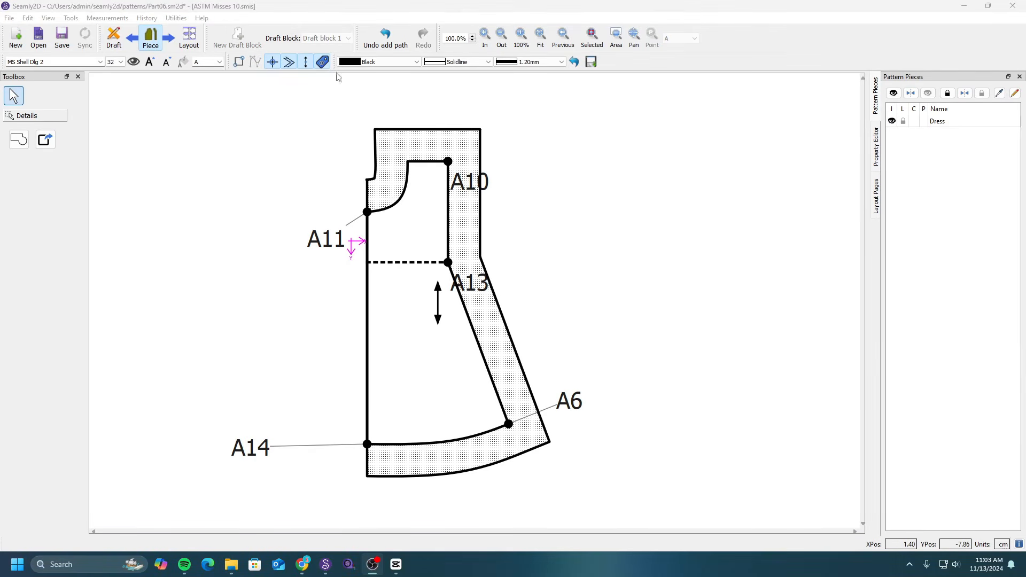
Return to Draft mode and add midpoint A17 on the line between A13 and A6.
left_click(112, 37)
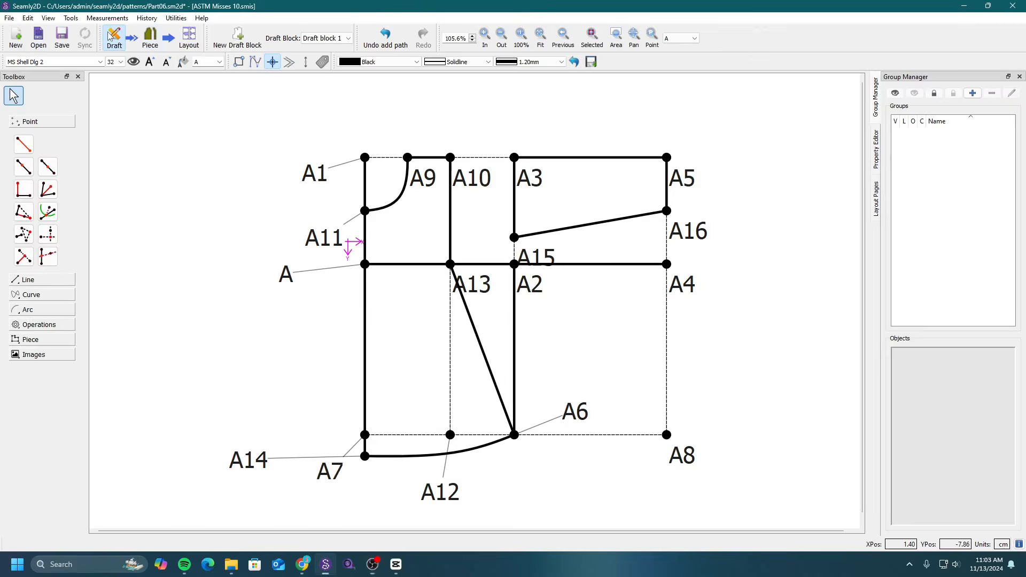
left_click(53, 340)
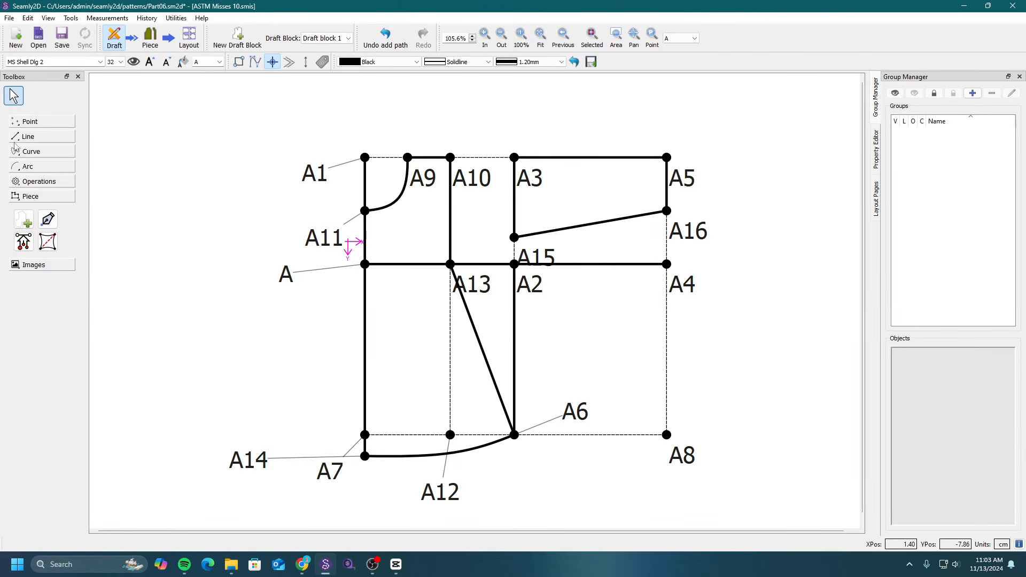
left_click(32, 121)
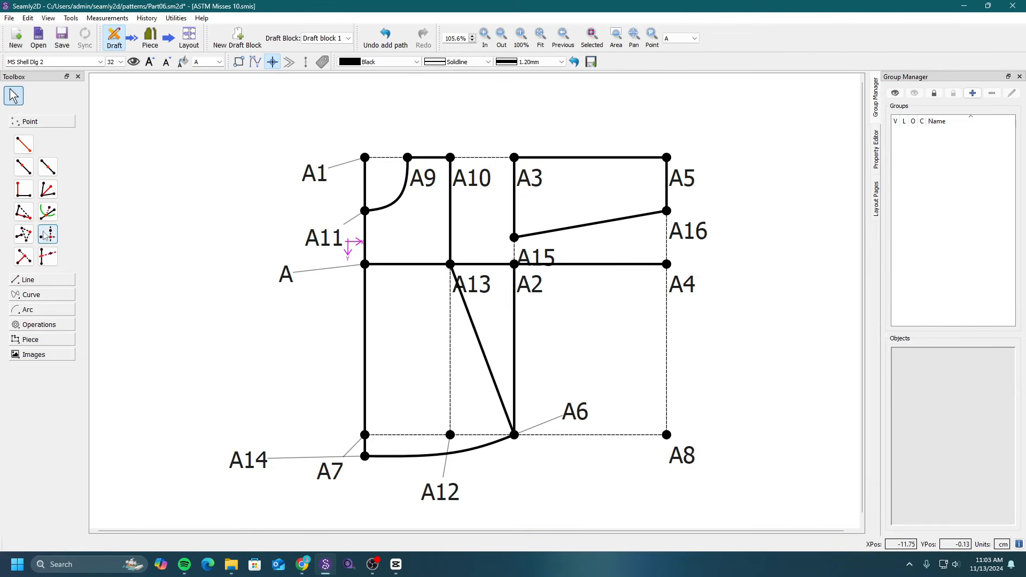
left_click(47, 167)
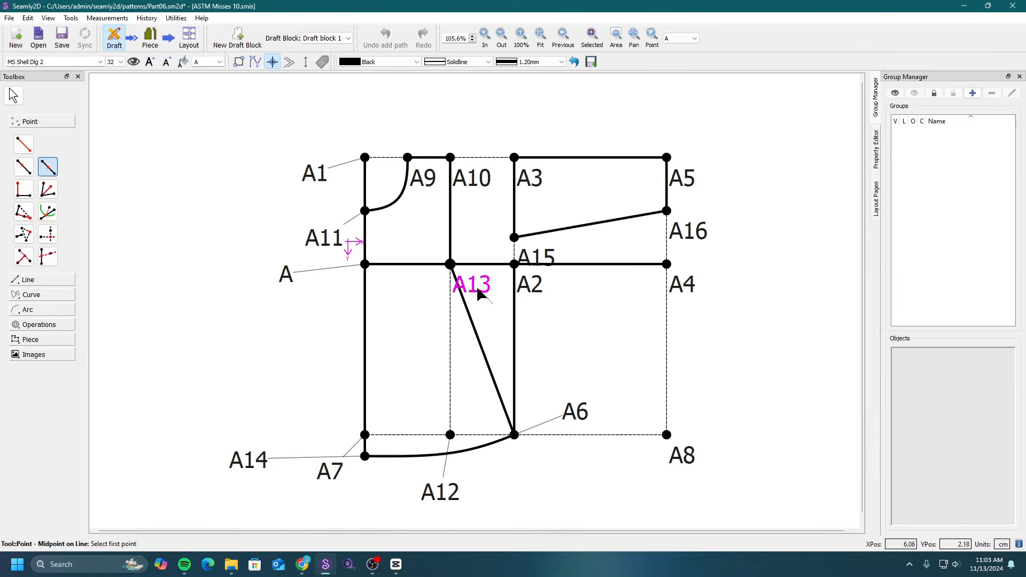
left_click(473, 284)
left_click(577, 412)
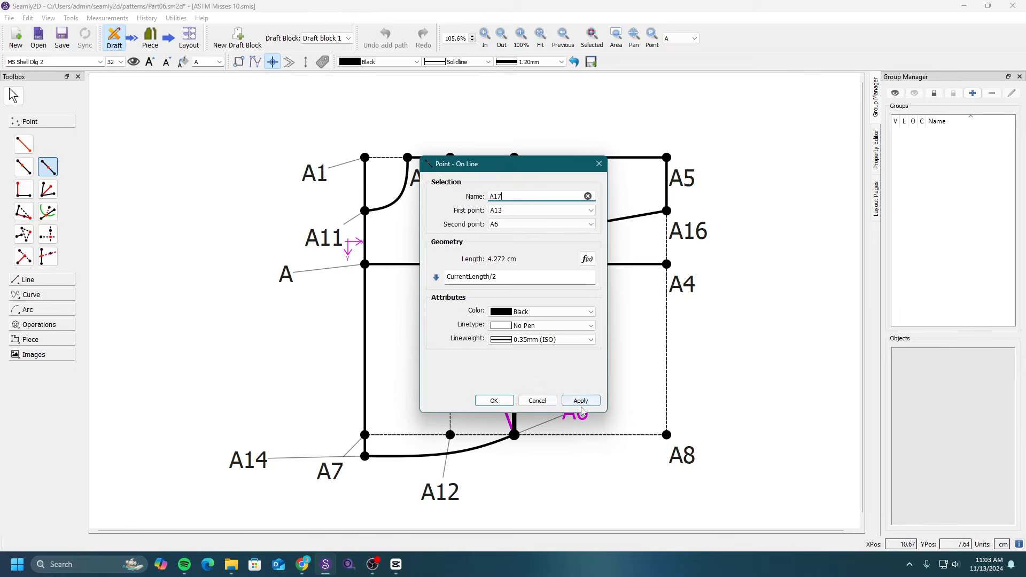
left_click(568, 402)
left_click(493, 400)
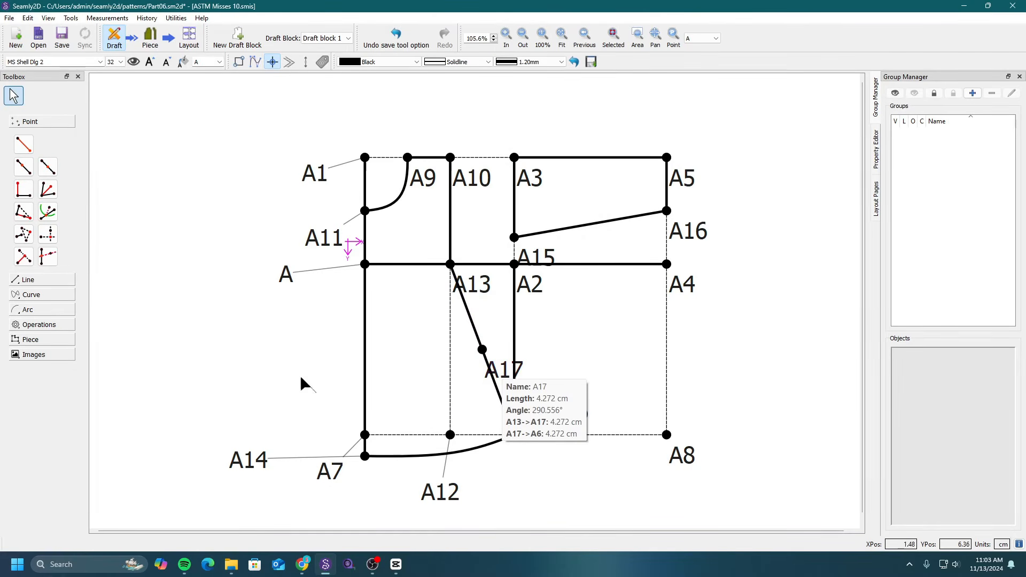
Compare the Dress piece with the draft to check whether midpoint A17 belongs to the piece.
left_click(76, 342)
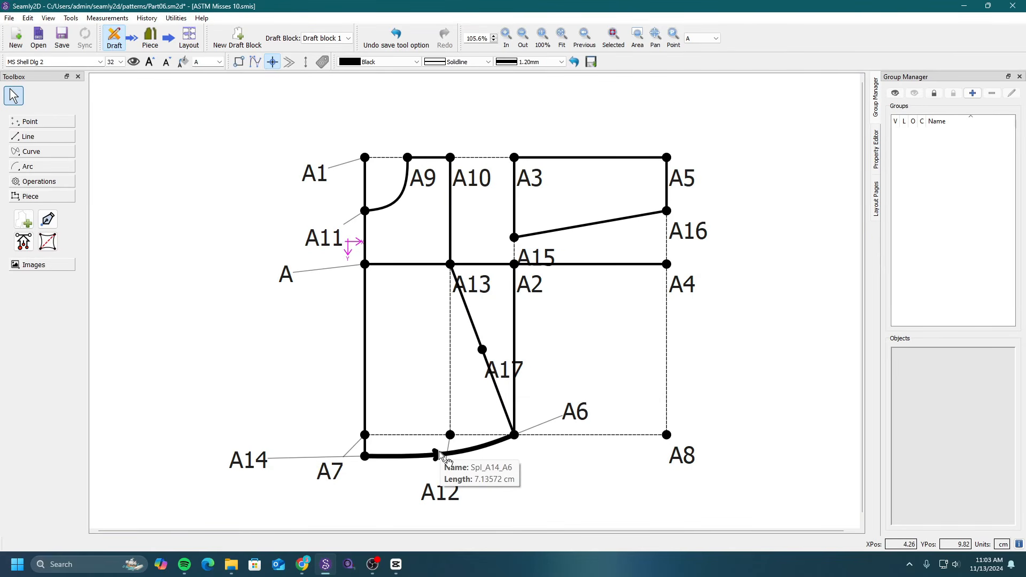
left_click(150, 38)
left_click(114, 37)
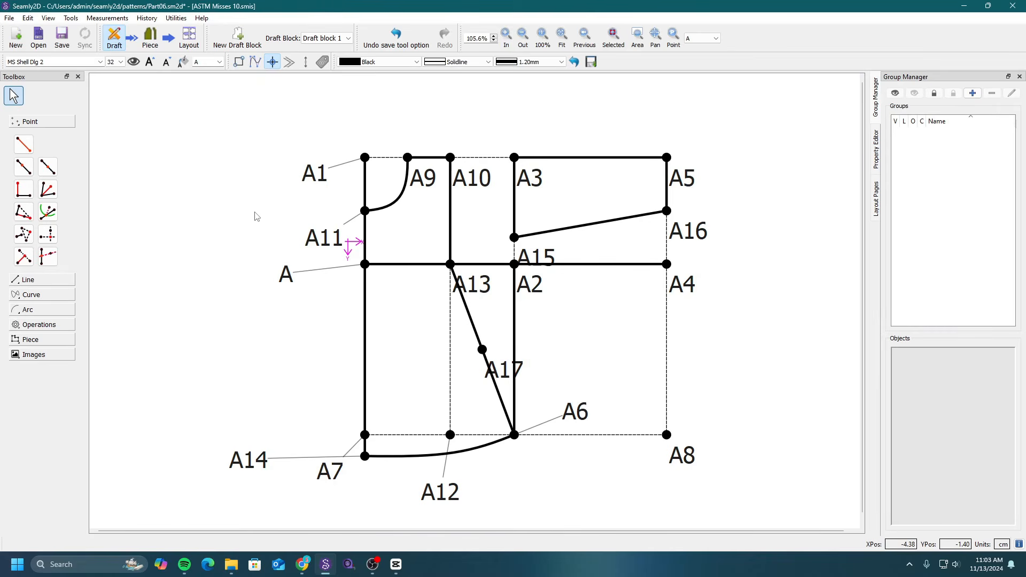
left_click(151, 39)
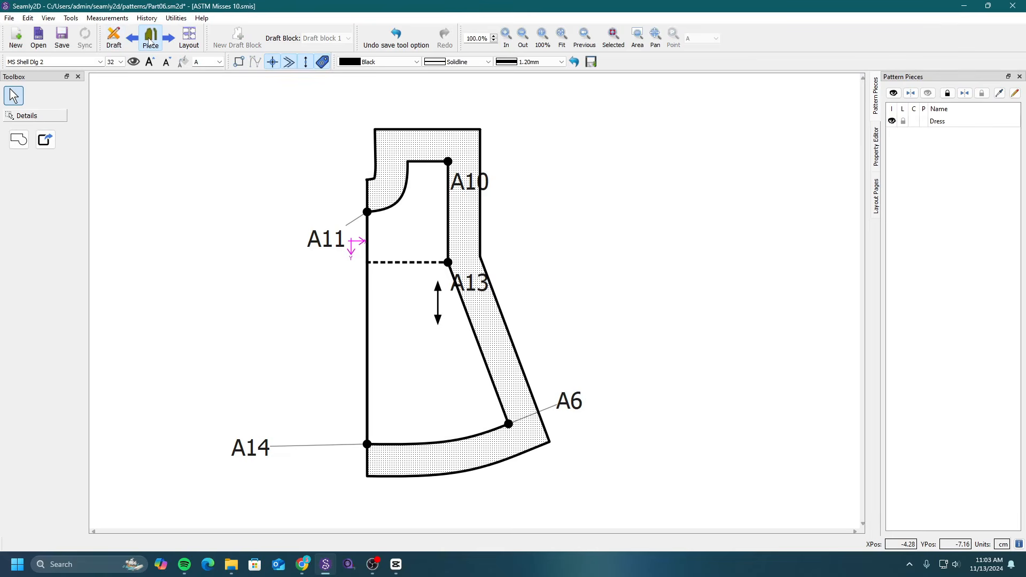
left_click(114, 39)
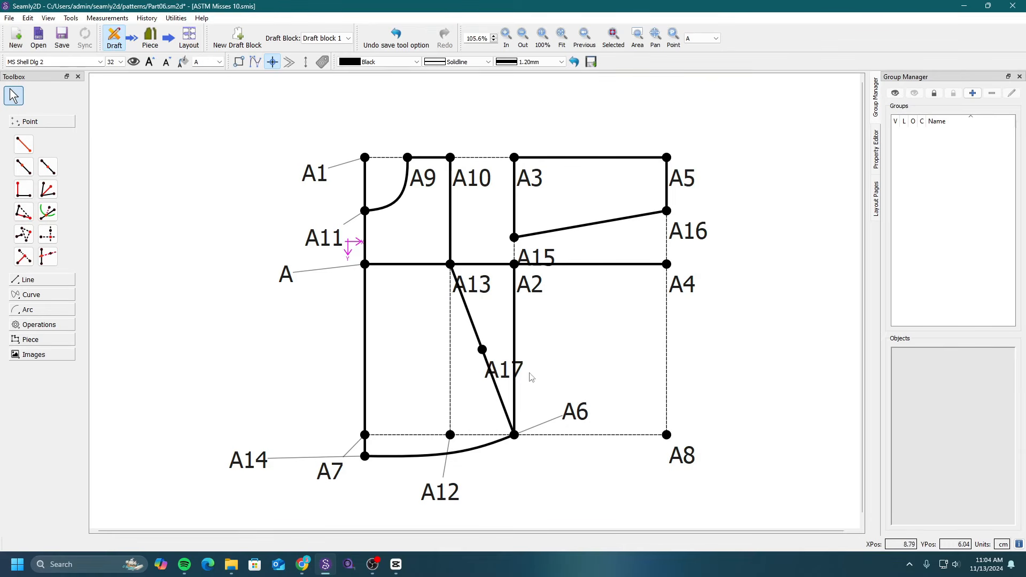
Move the A17 label to the left of its line and insert node A17 into the Dress piece.
left_click_drag(510, 377, 434, 380)
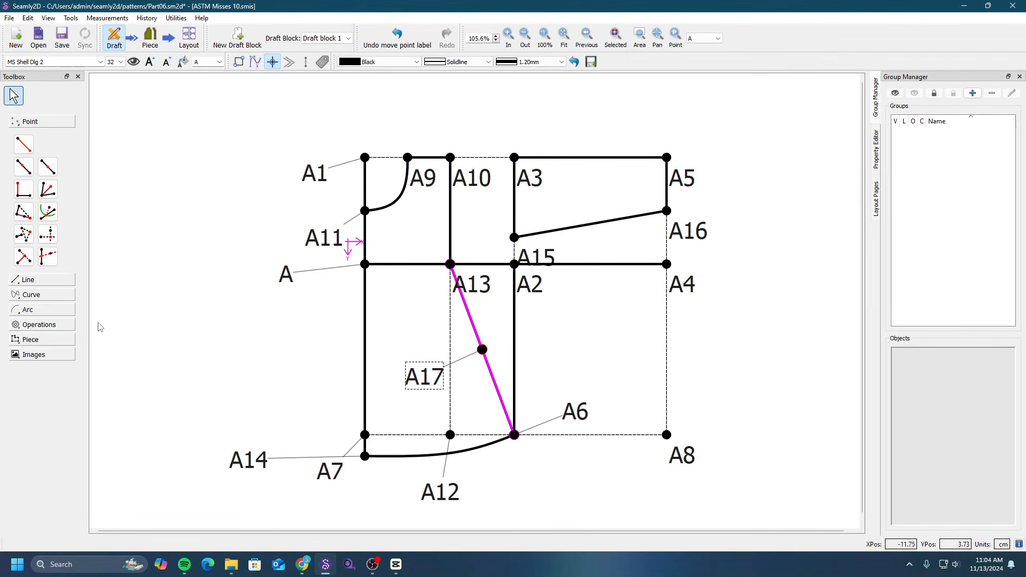
left_click(71, 341)
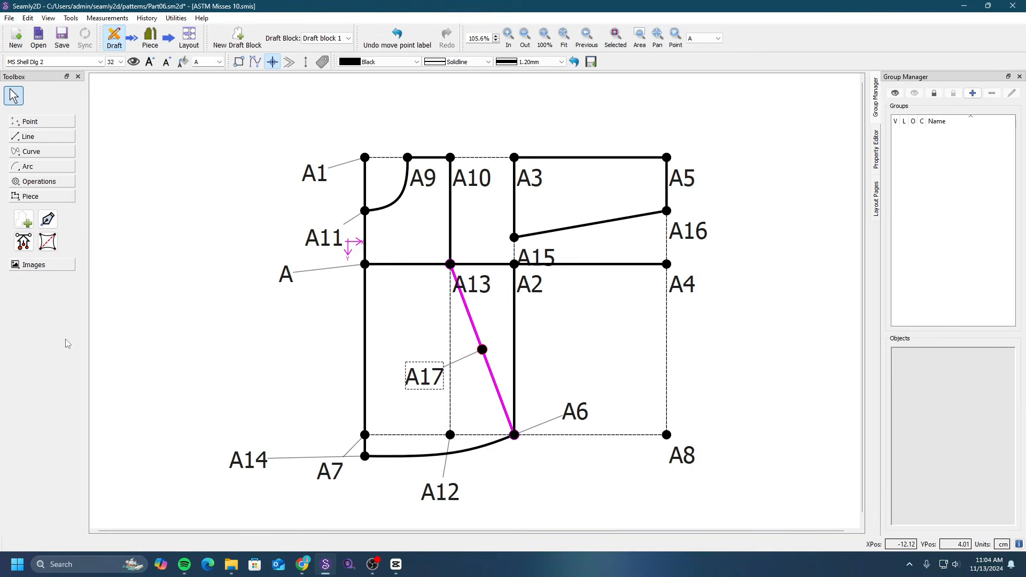
left_click(24, 243)
left_click(420, 382)
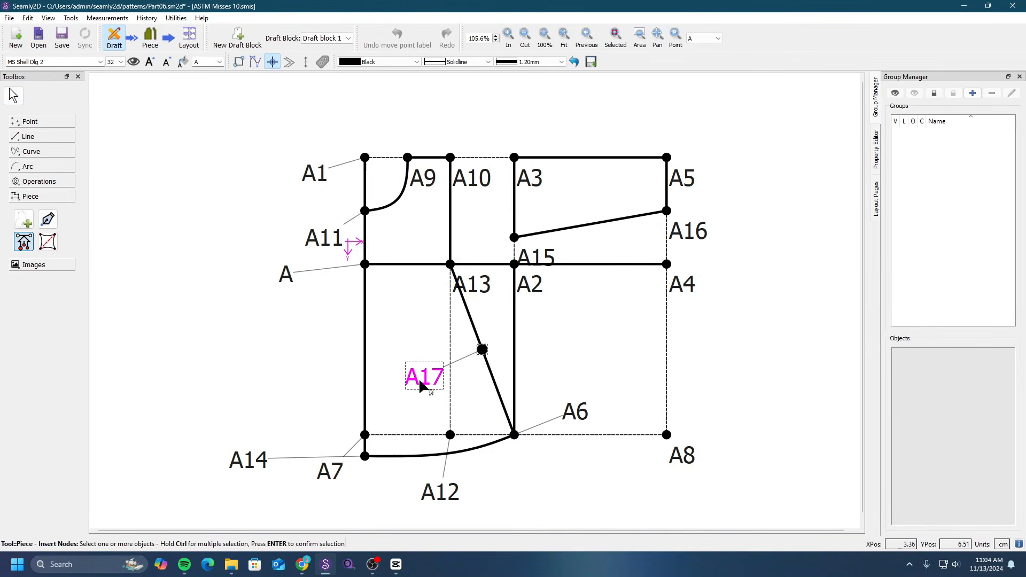
key("Return")
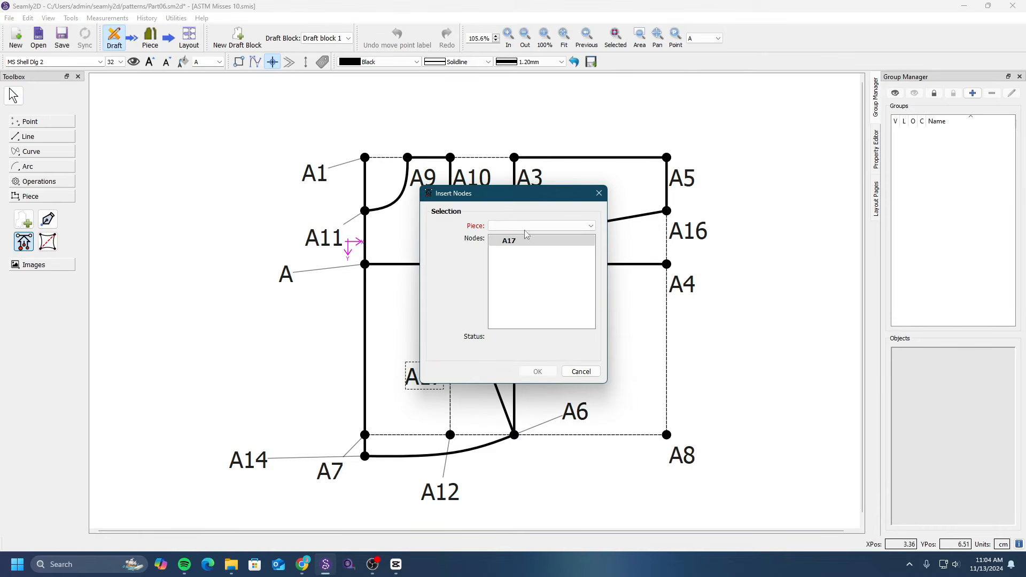
left_click(532, 226)
left_click(529, 236)
left_click(543, 371)
Assign a TNotch to node A17 in the Dress piece's main path.
left_click(150, 38)
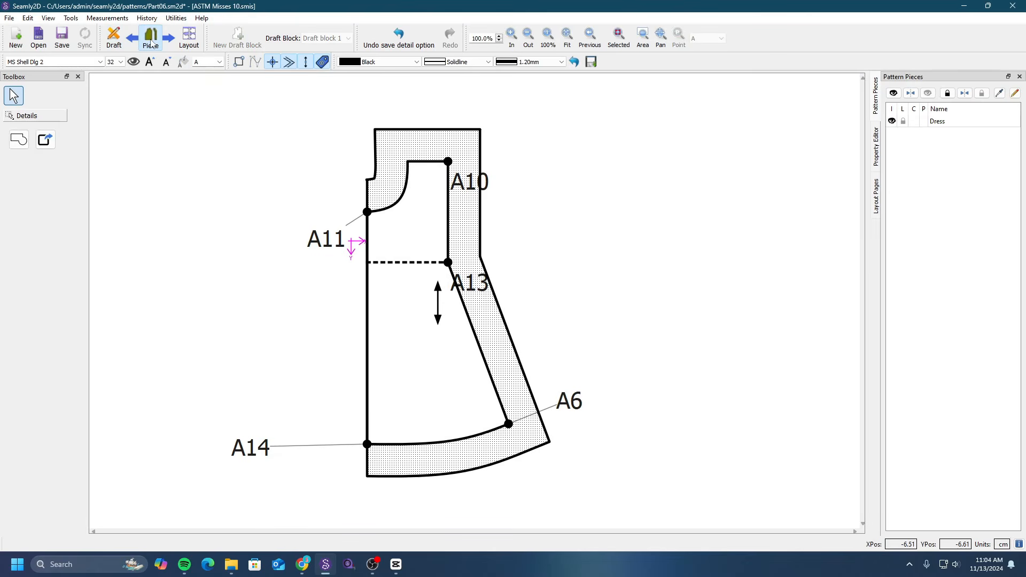
right_click(483, 335)
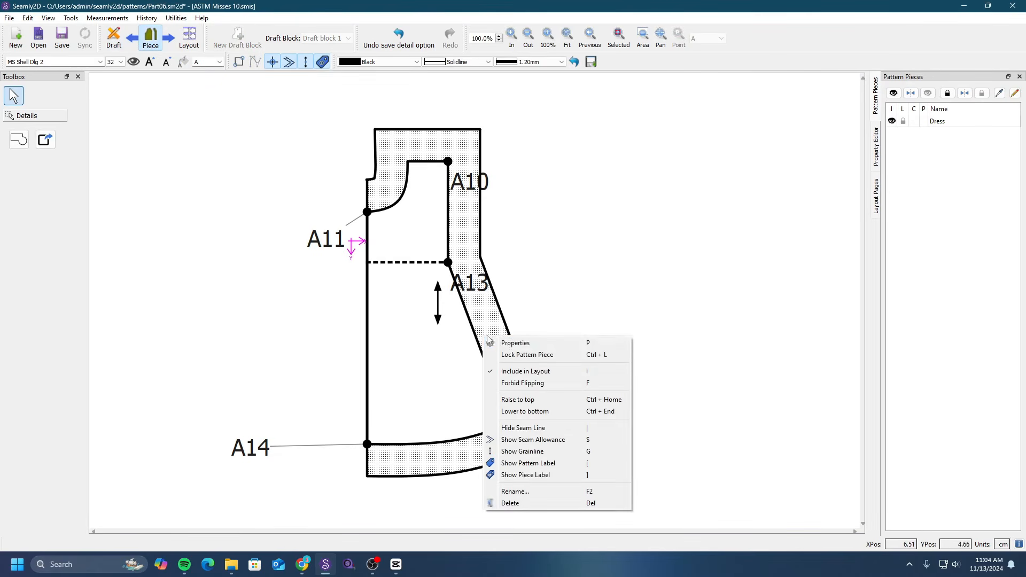
left_click(502, 343)
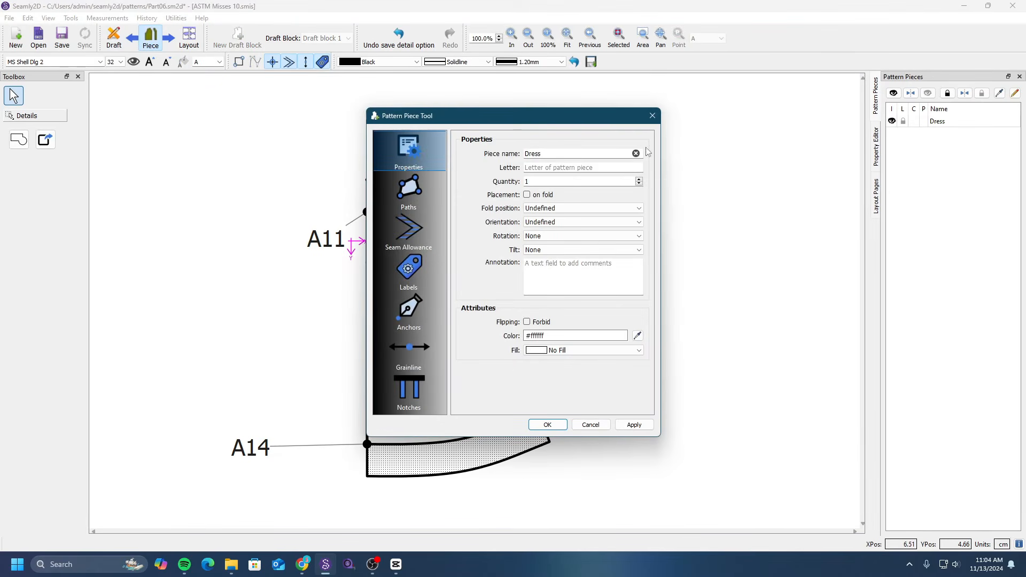
left_click_drag(546, 110, 734, 113)
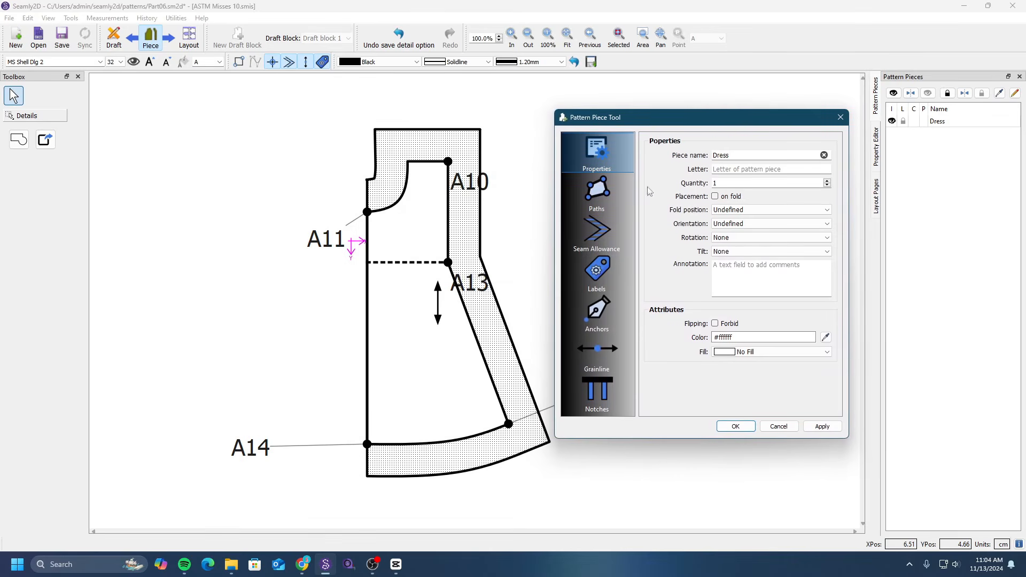
left_click(599, 194)
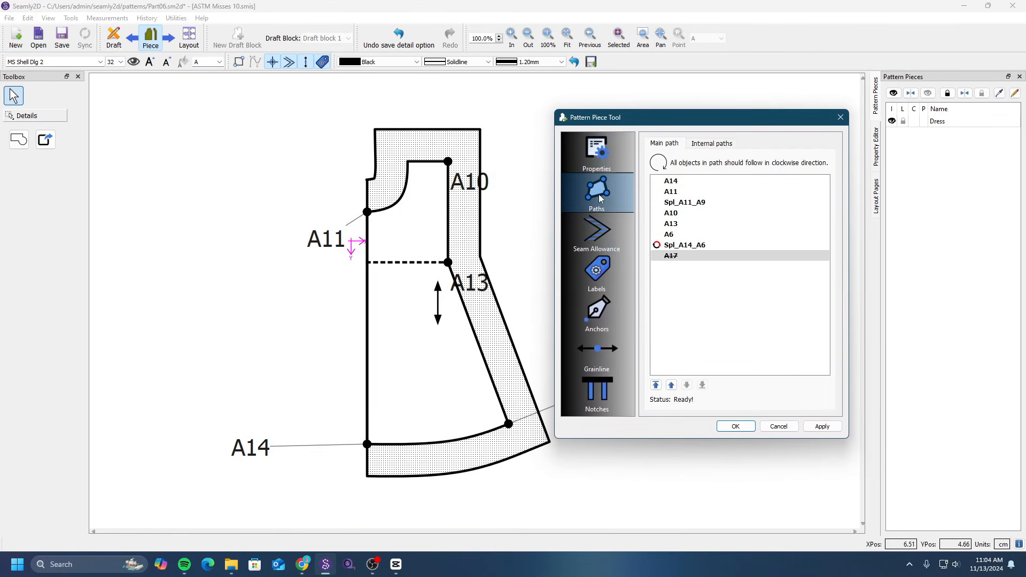
left_click(696, 257)
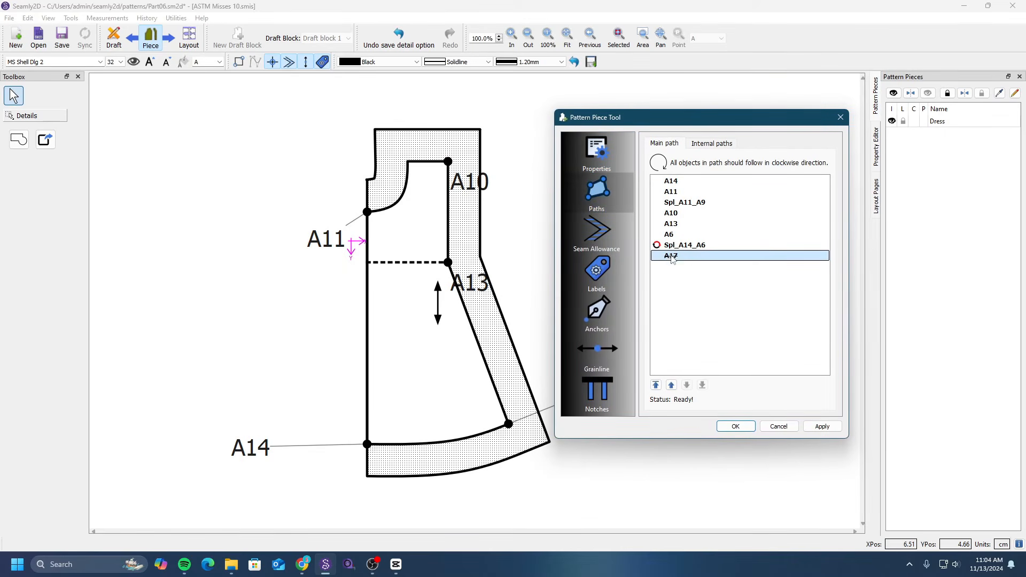
right_click(671, 257)
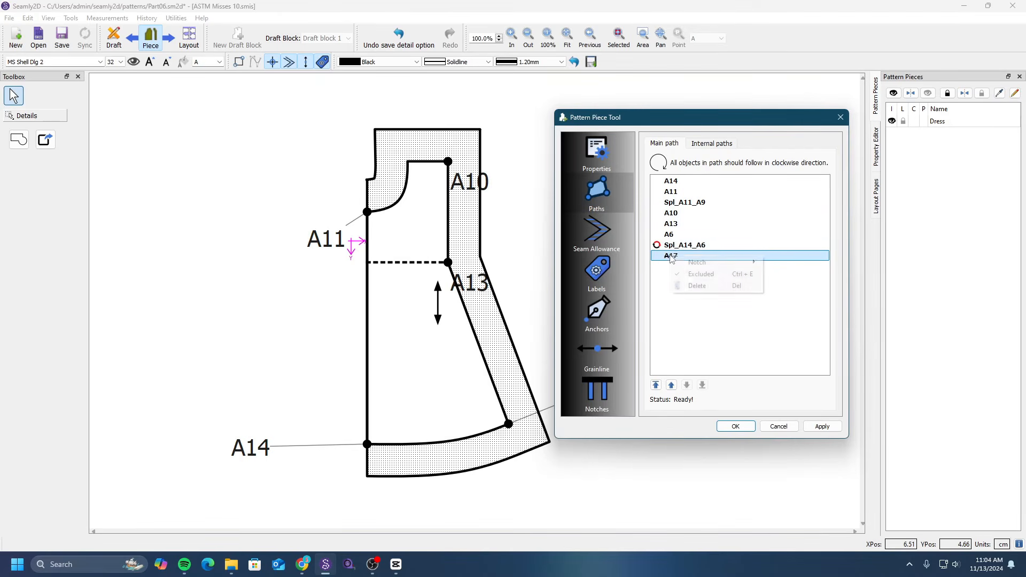
mouse_move(737, 262)
mouse_move(780, 267)
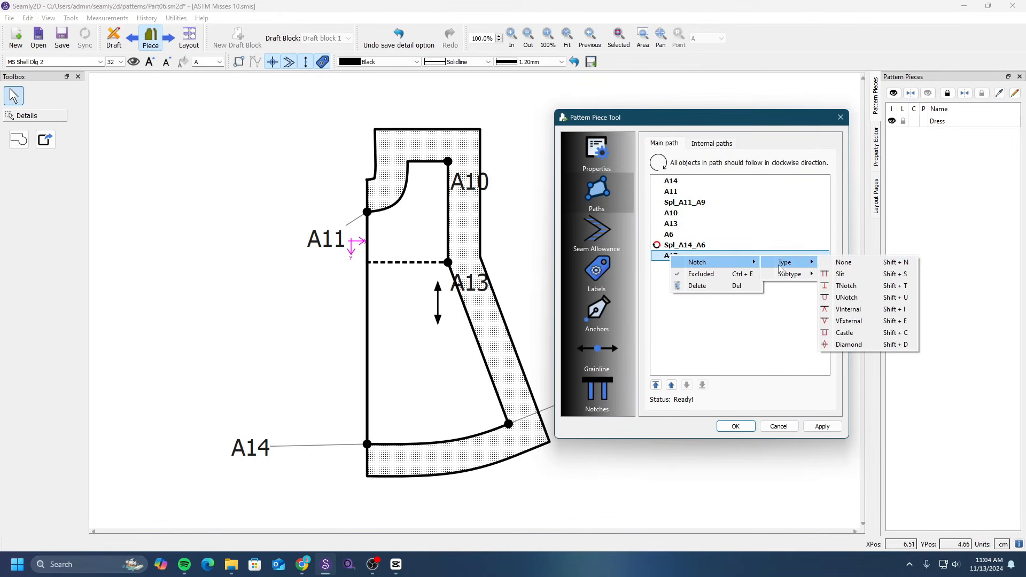
left_click(845, 286)
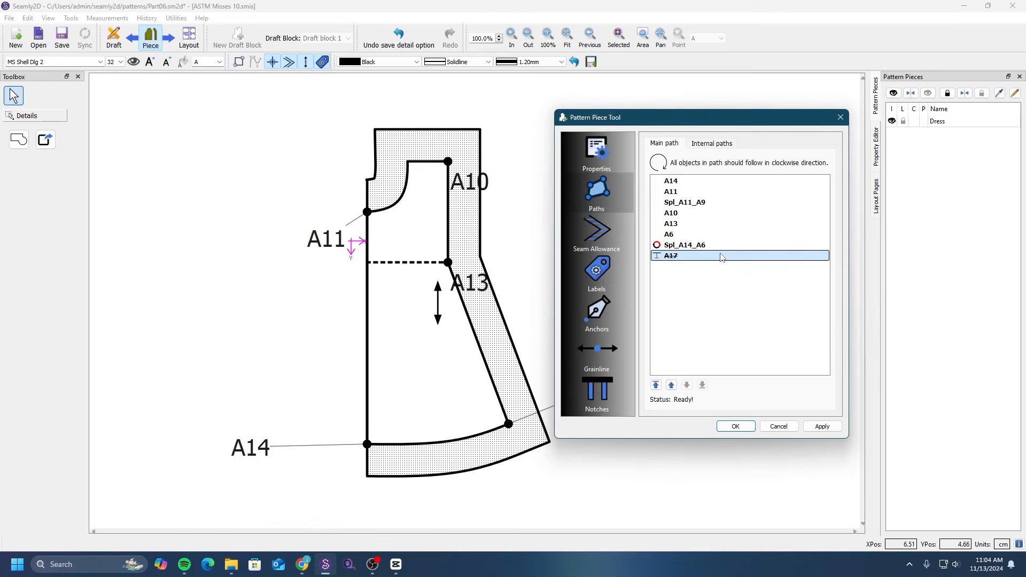
Clear the Excluded setting on node A17 and apply the change to the Dress piece.
right_click(705, 257)
left_click(730, 274)
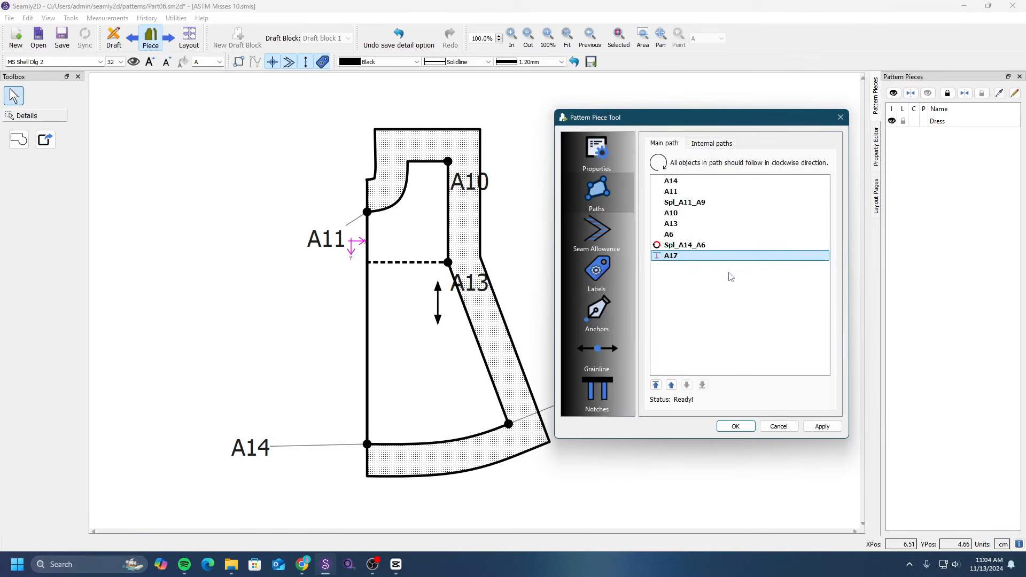
left_click(821, 427)
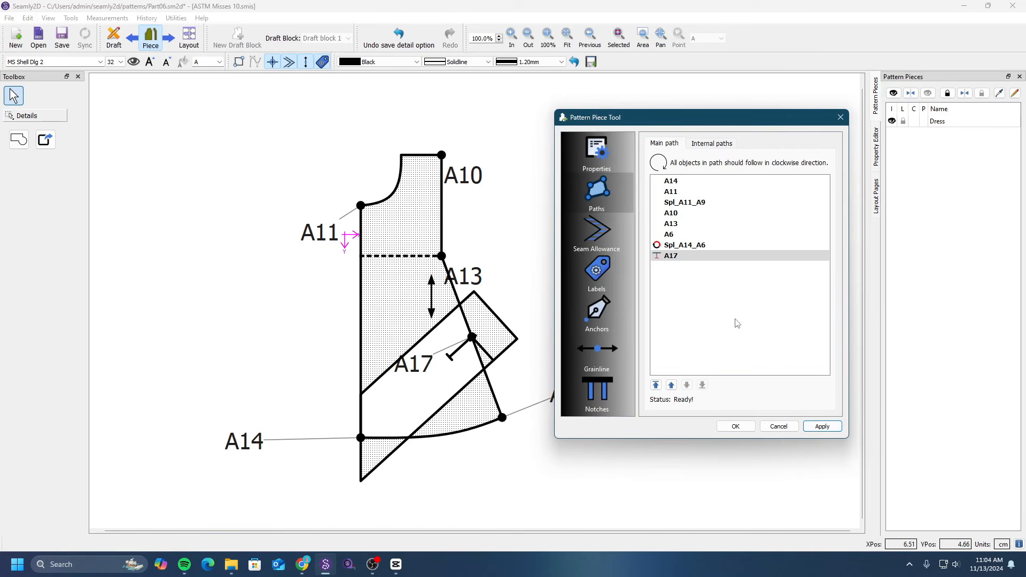
Reorder the Dress piece's main path so node A17 sits between A13 and A6, and apply the change.
left_click(674, 255)
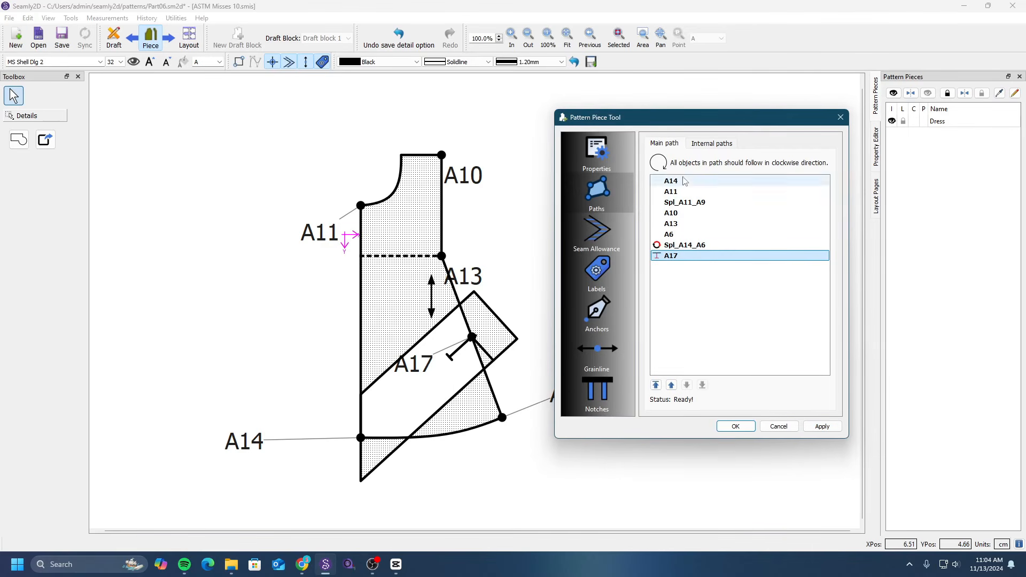
left_click(672, 385)
left_click(822, 426)
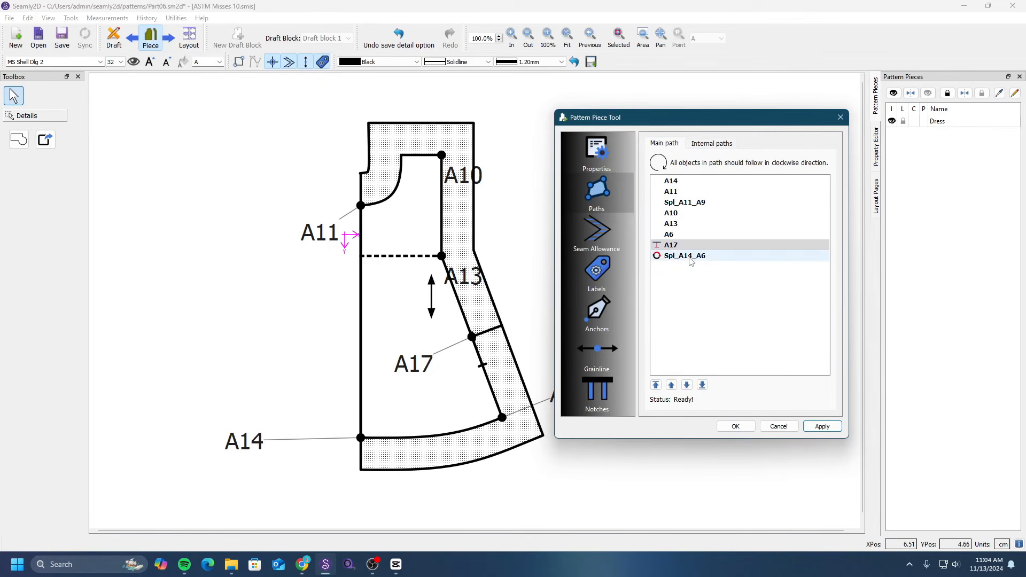
left_click(671, 386)
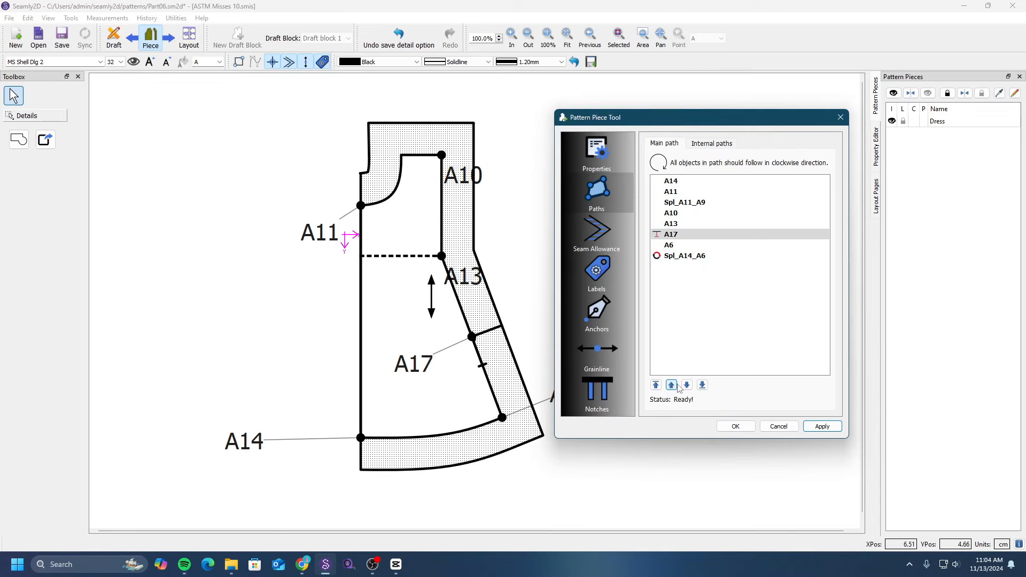
left_click(826, 426)
Try placing node A17 before A13 in the Dress piece's main path, and return it to the place after A13.
left_click(672, 385)
left_click(822, 427)
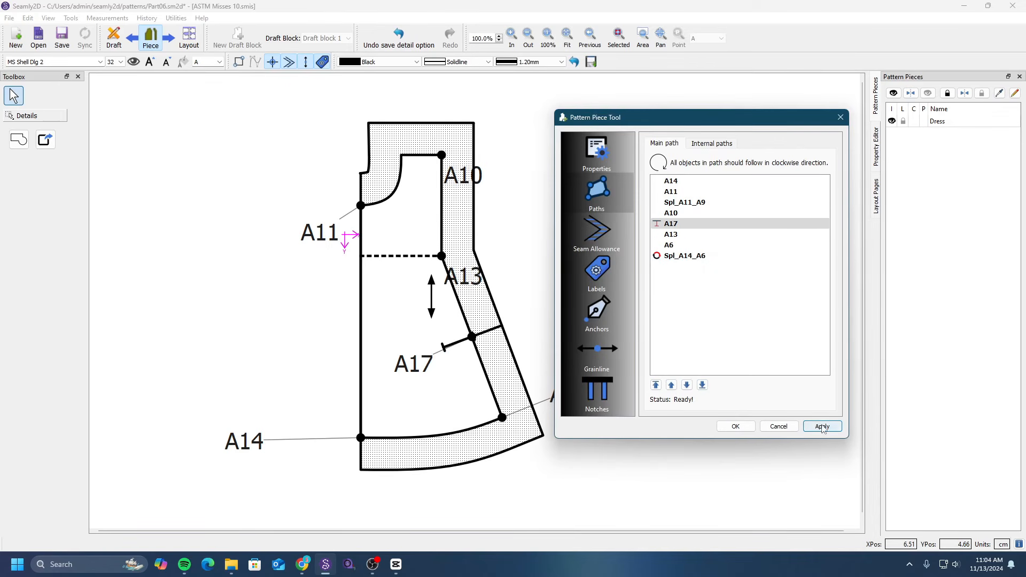
left_click(687, 385)
left_click(822, 426)
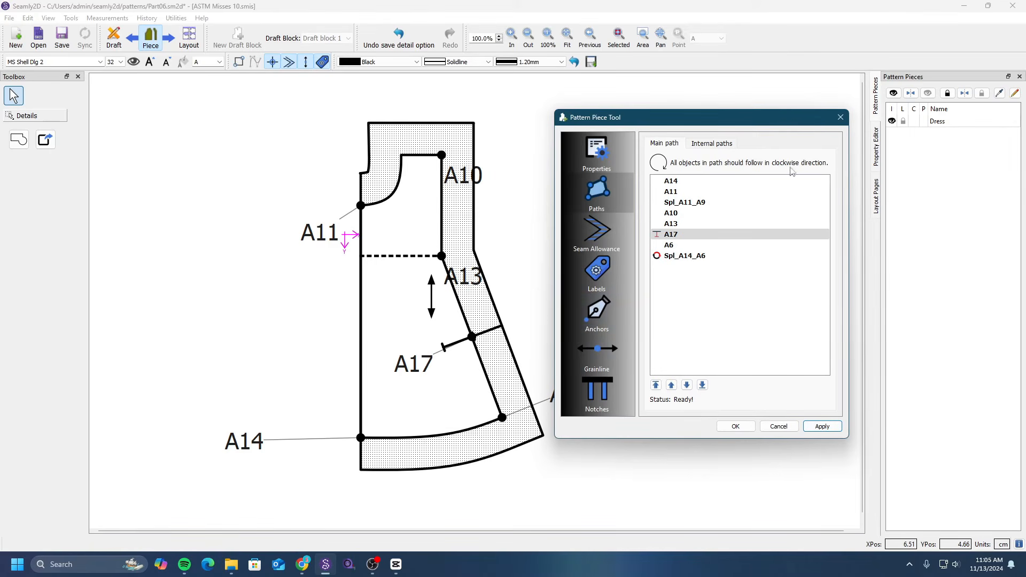
Close the Dress piece's properties and outline a new pattern piece on the draft through points A15, A3, A5 and A16.
left_click(841, 117)
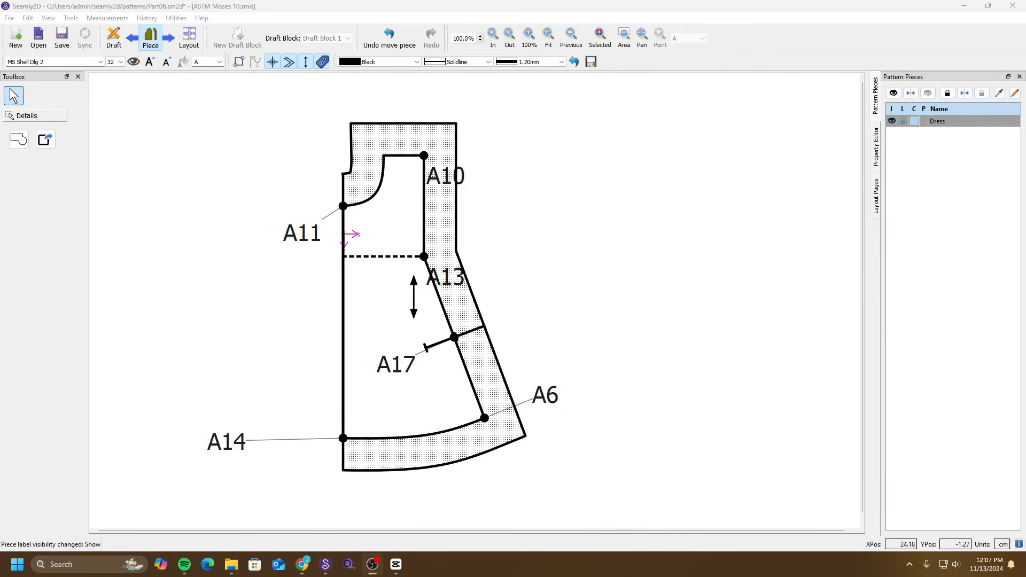
left_click(114, 40)
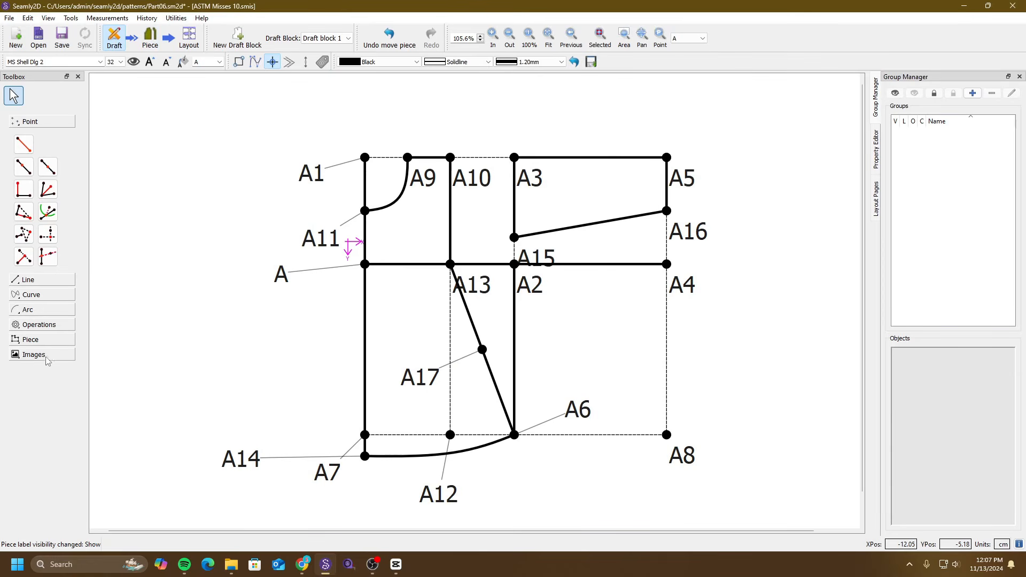
left_click(48, 339)
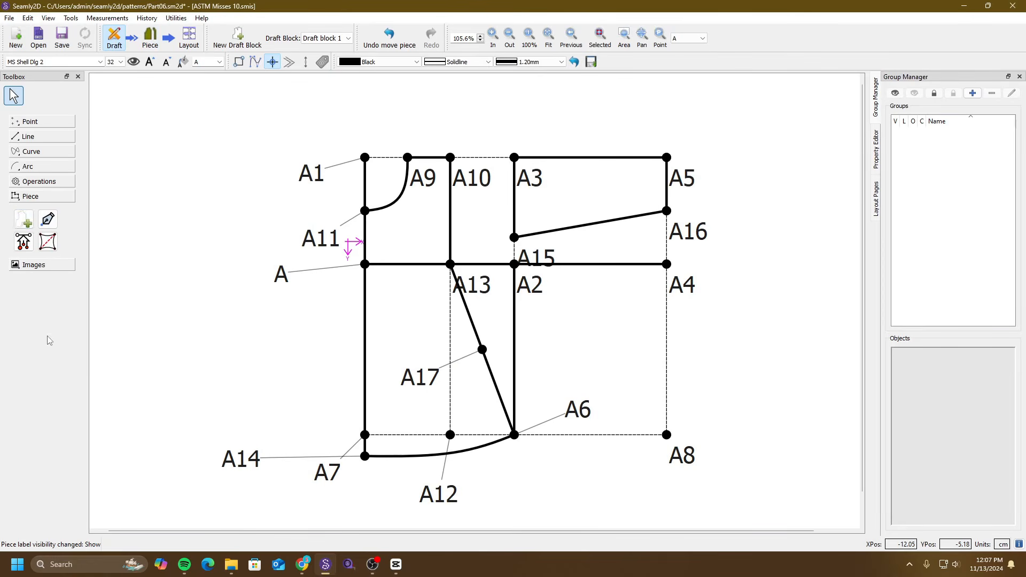
left_click(24, 219)
left_click(532, 267)
left_click(534, 183)
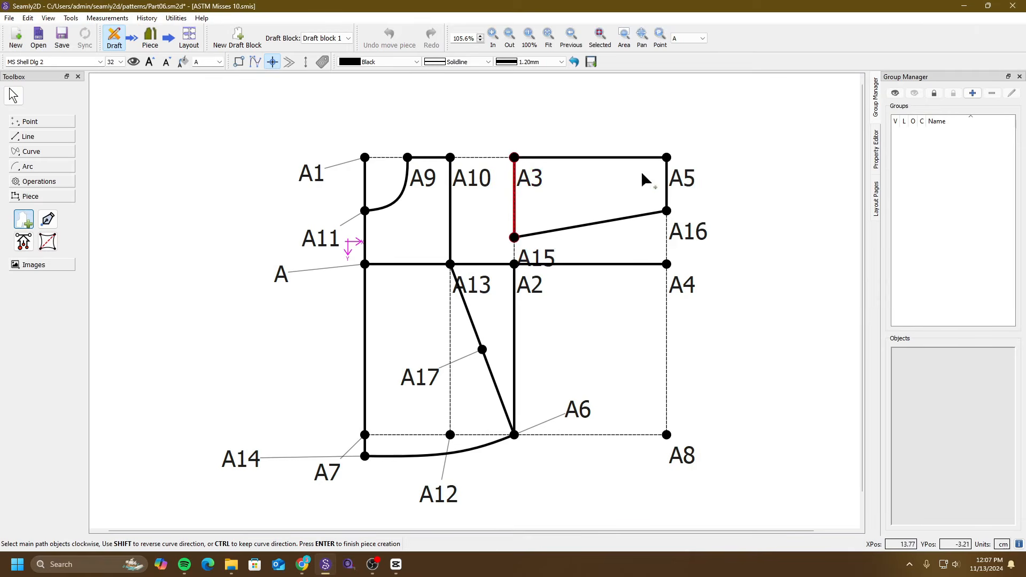
left_click(680, 175)
left_click(696, 233)
key("Return")
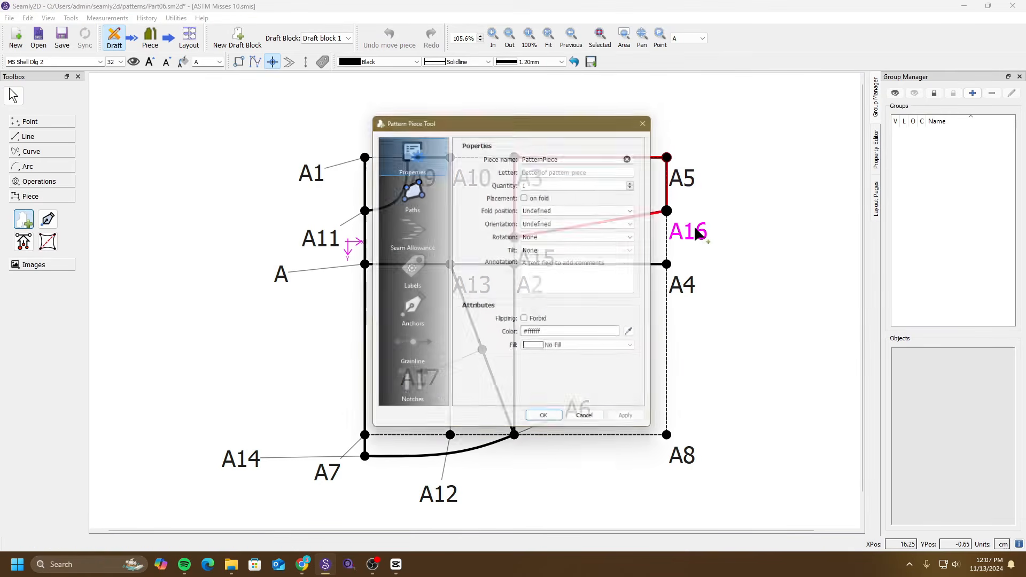
Name the new piece Sleeve, create it, and move it farther away from the Dress piece in the piece view.
double_click(573, 154)
type("S")
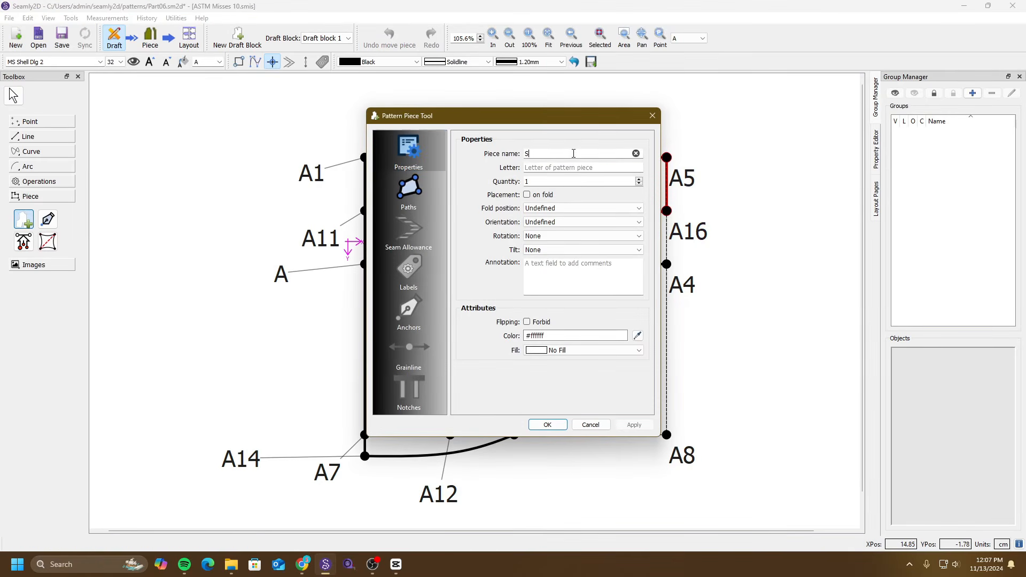
type("leeve")
left_click(547, 424)
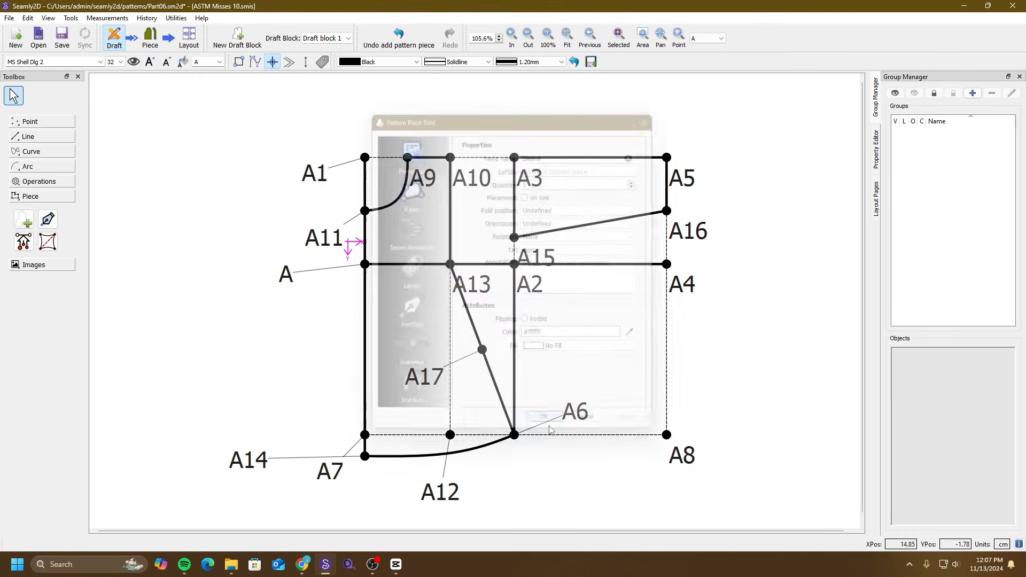
left_click(150, 39)
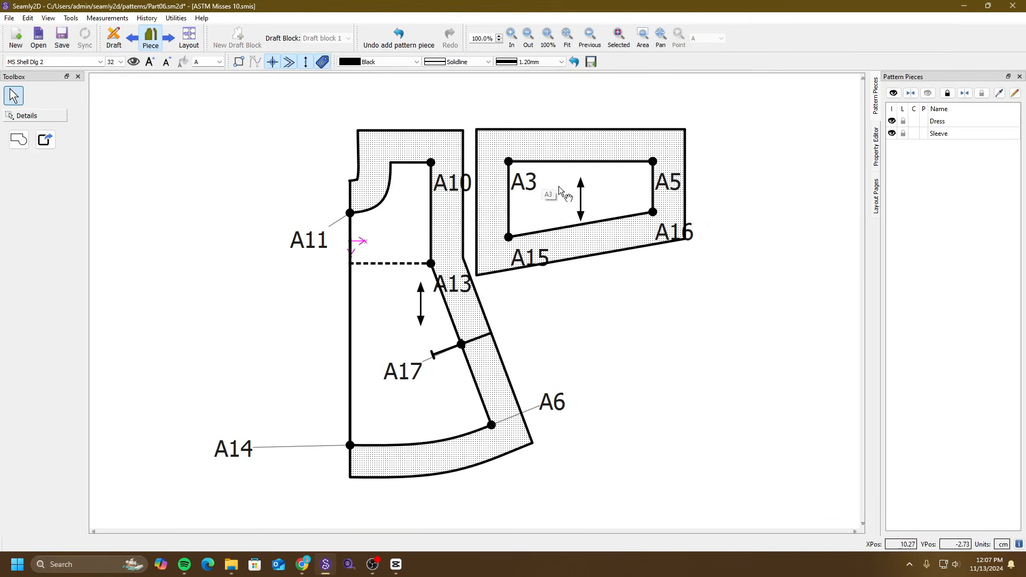
left_click_drag(550, 199, 589, 189)
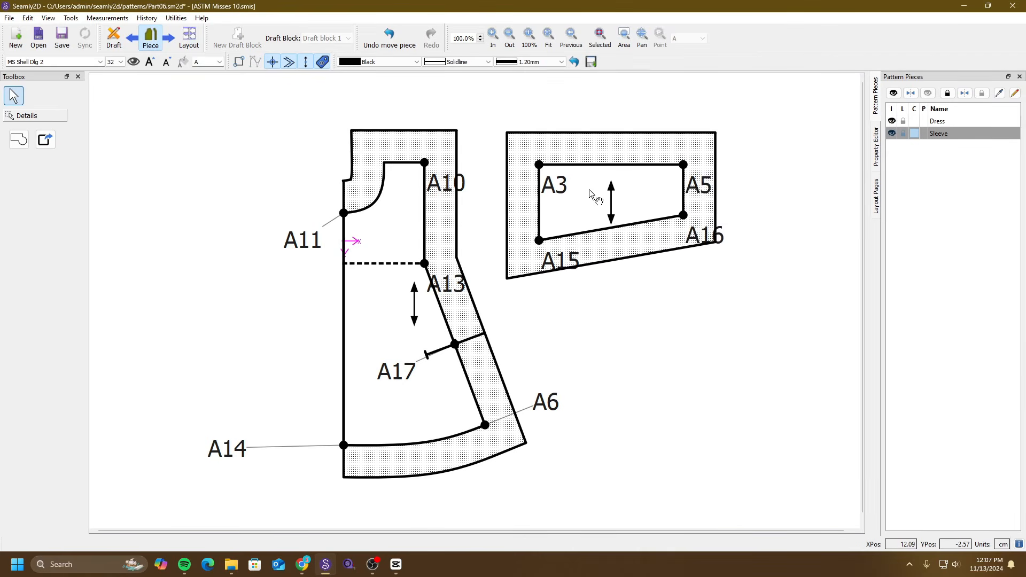
Add a line with the Pattern name placeholder to the Sleeve's piece label template.
right_click(588, 189)
left_click(606, 200)
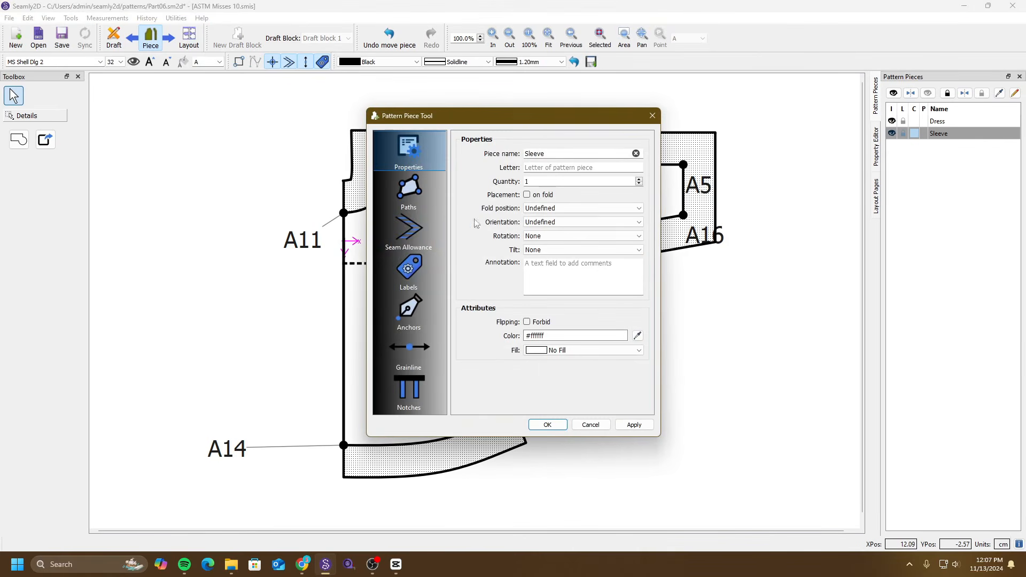
left_click(406, 273)
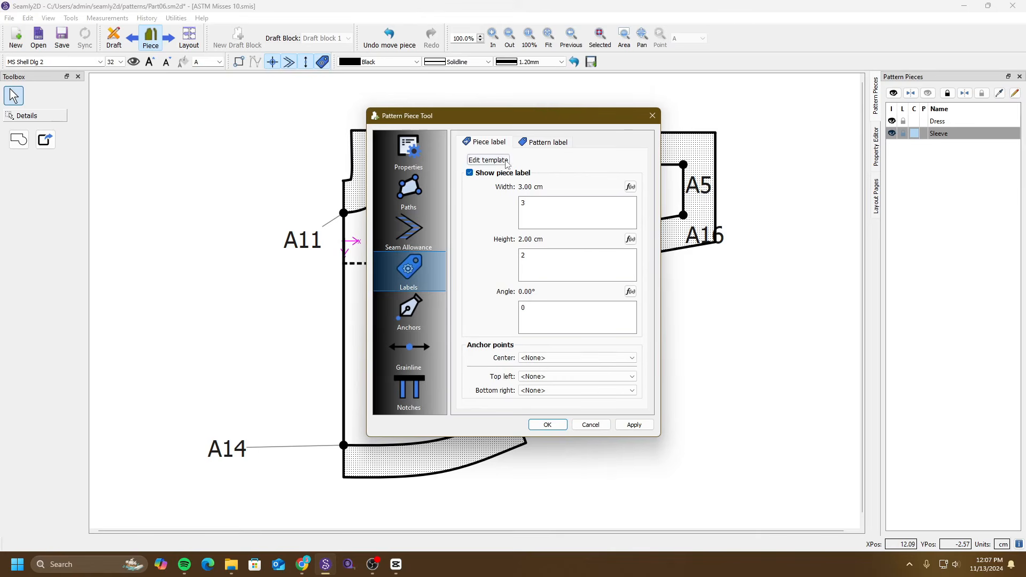
left_click_drag(568, 123, 451, 141)
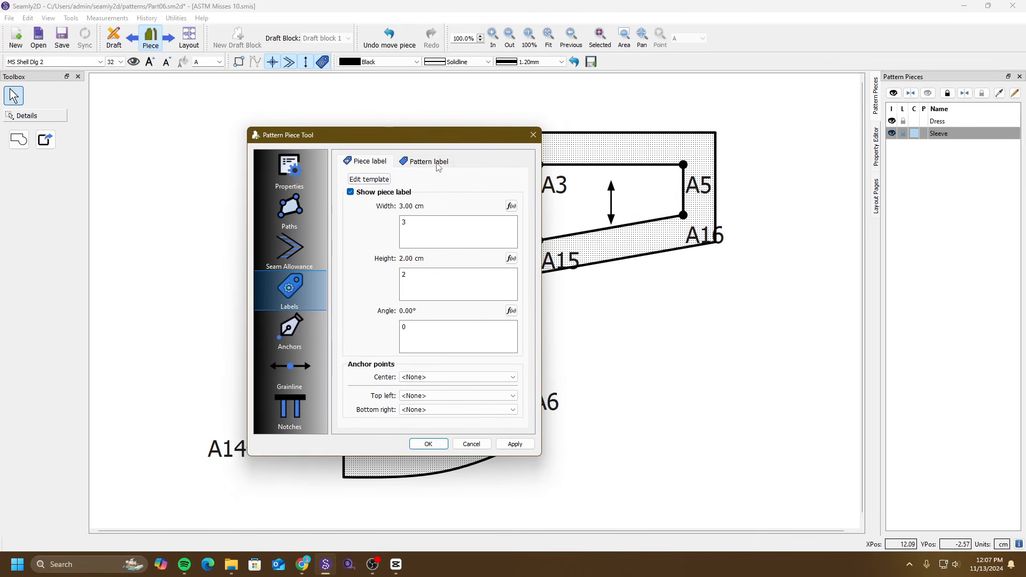
left_click(436, 161)
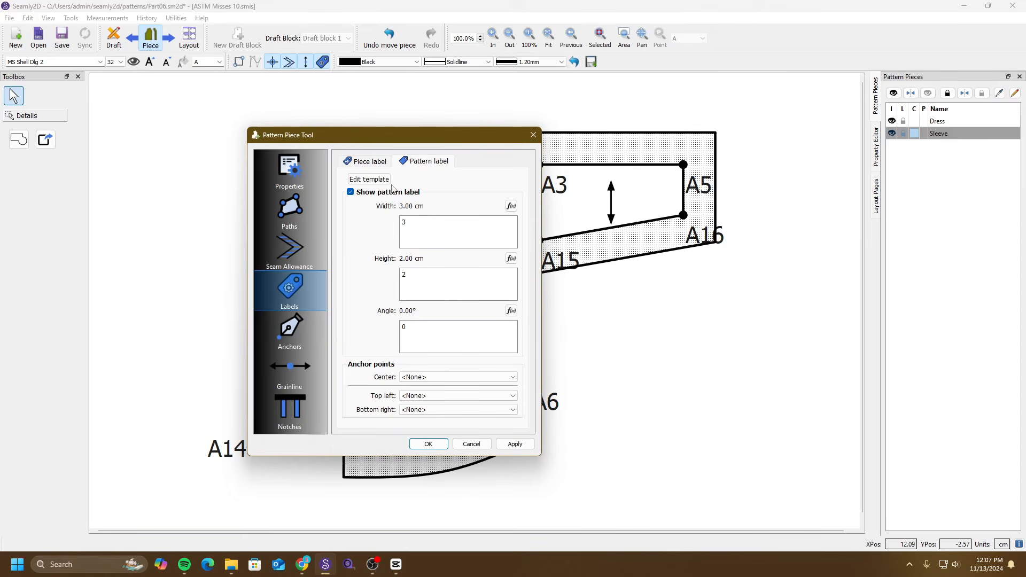
left_click(381, 165)
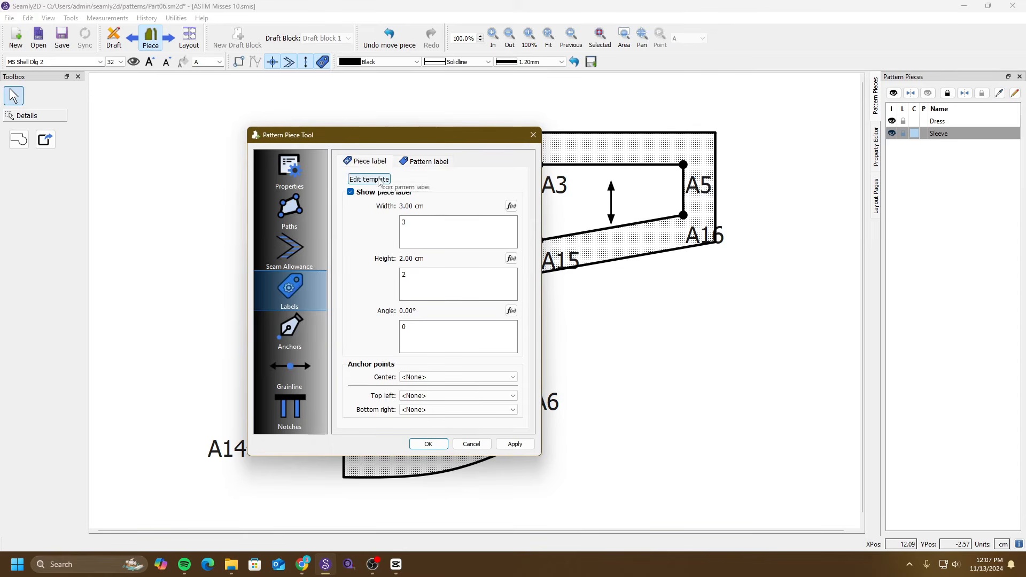
left_click(368, 179)
left_click_drag(488, 152, 345, 173)
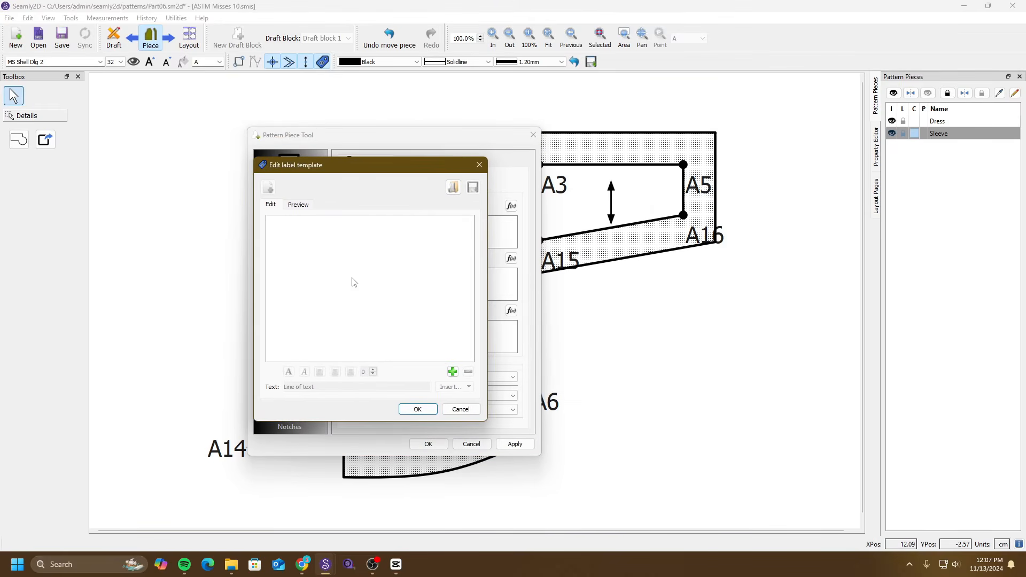
left_click(453, 372)
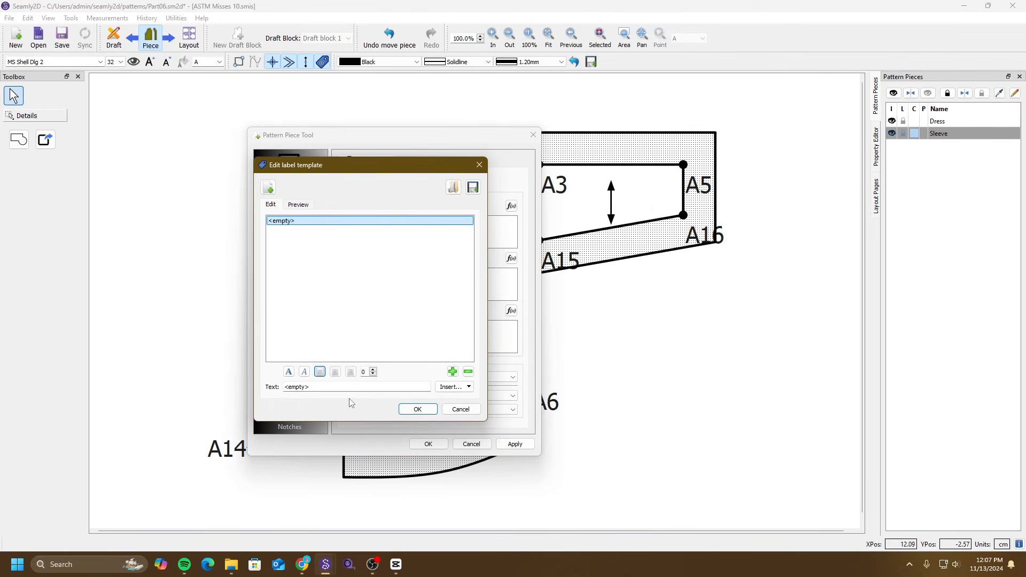
left_click(463, 388)
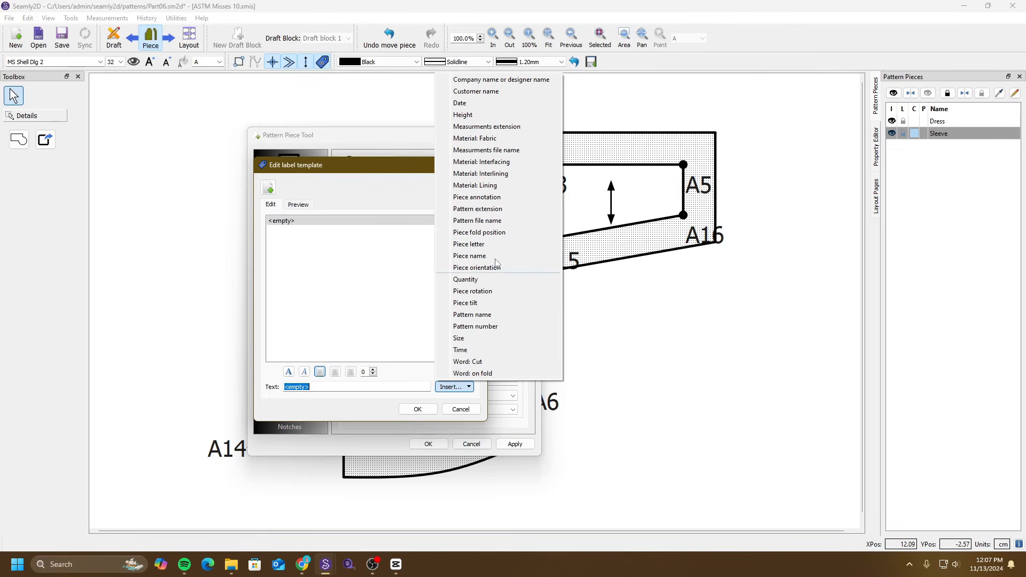
left_click(499, 316)
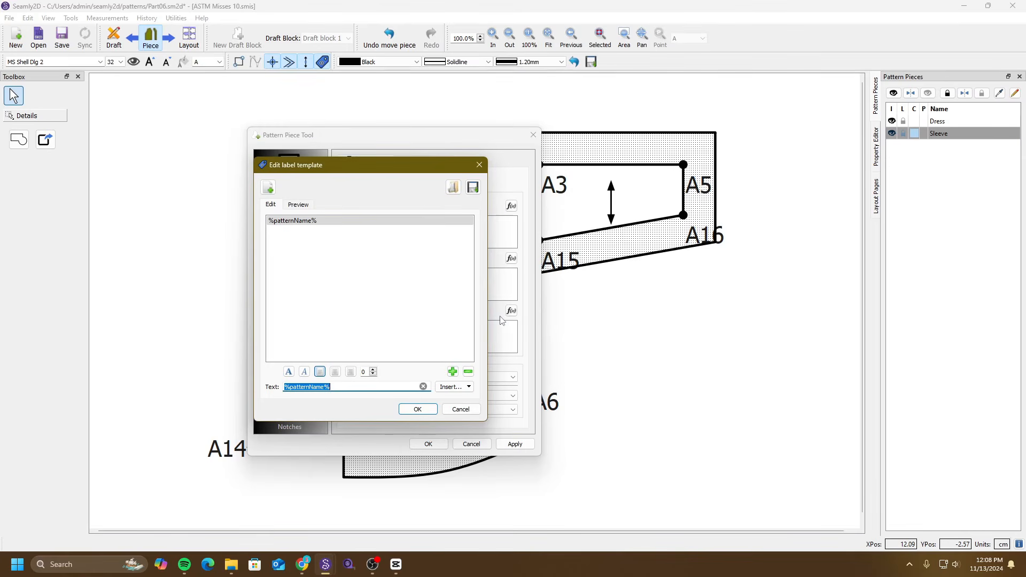
Add a second template line containing only the Piece name placeholder, and apply the piece label to the Sleeve.
left_click(452, 372)
left_click(469, 387)
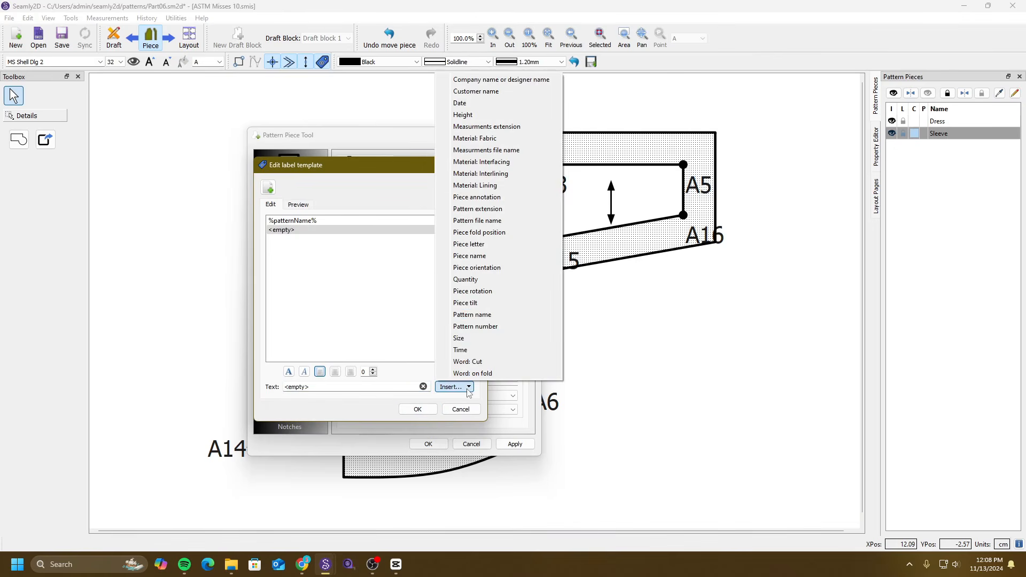
left_click(481, 256)
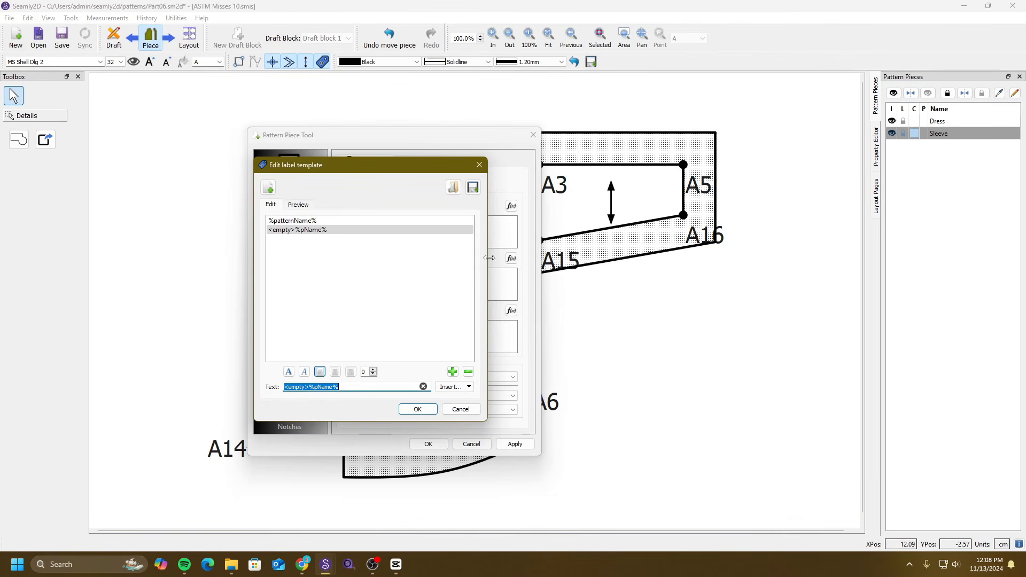
left_click_drag(284, 387, 308, 388)
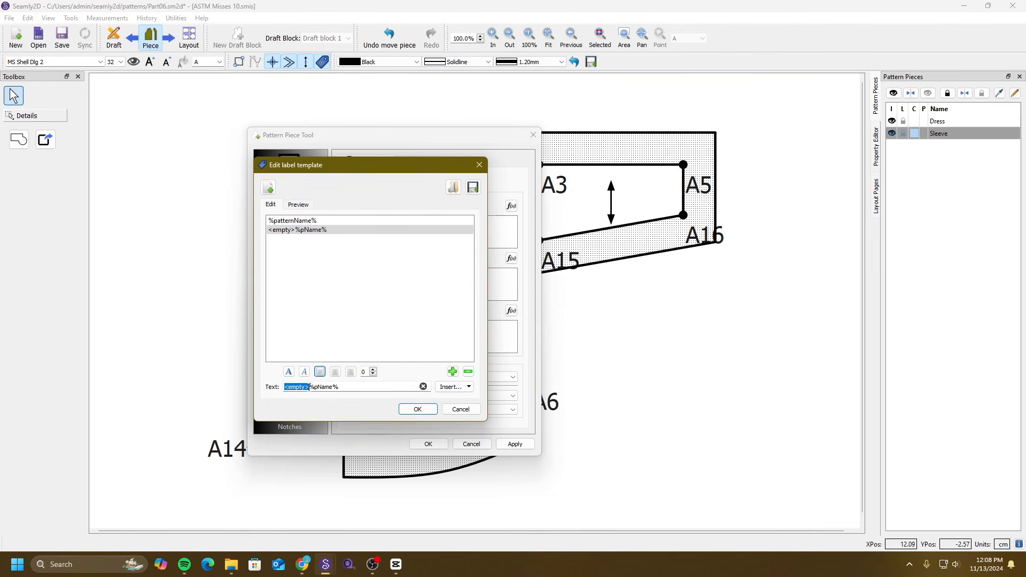
key("BackSpace")
left_click(417, 409)
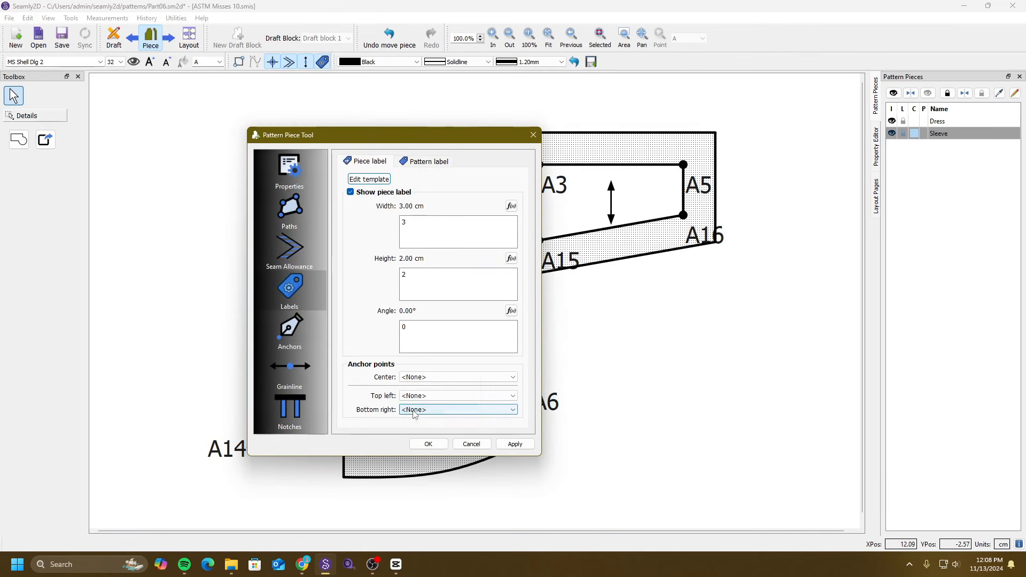
left_click(514, 444)
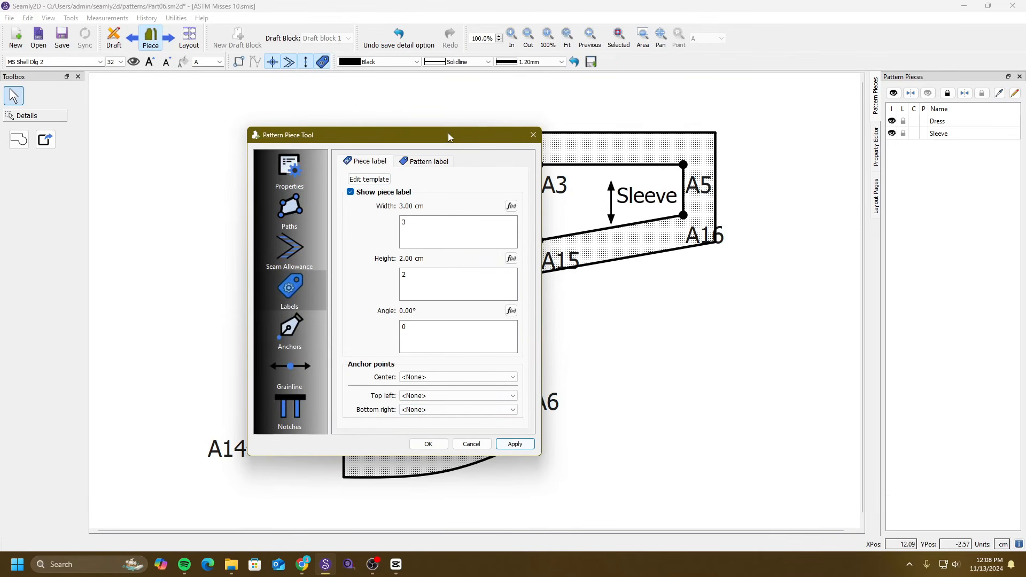
left_click_drag(449, 137, 370, 176)
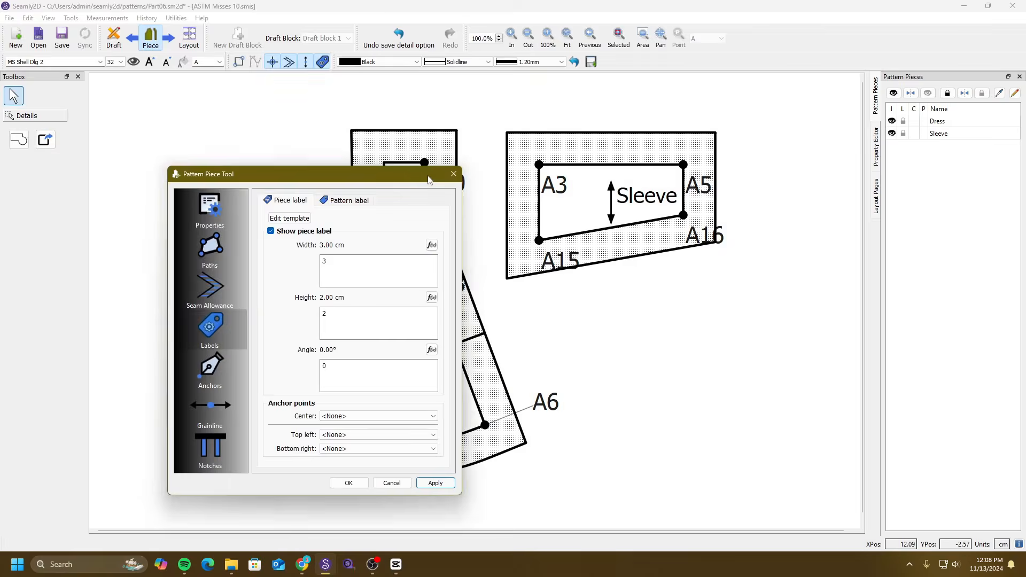
left_click(455, 176)
Set the pattern name to Test Pattern in the pattern preferences' label data, and toggle the pattern label visibility of the Sleeve piece.
left_click(9, 19)
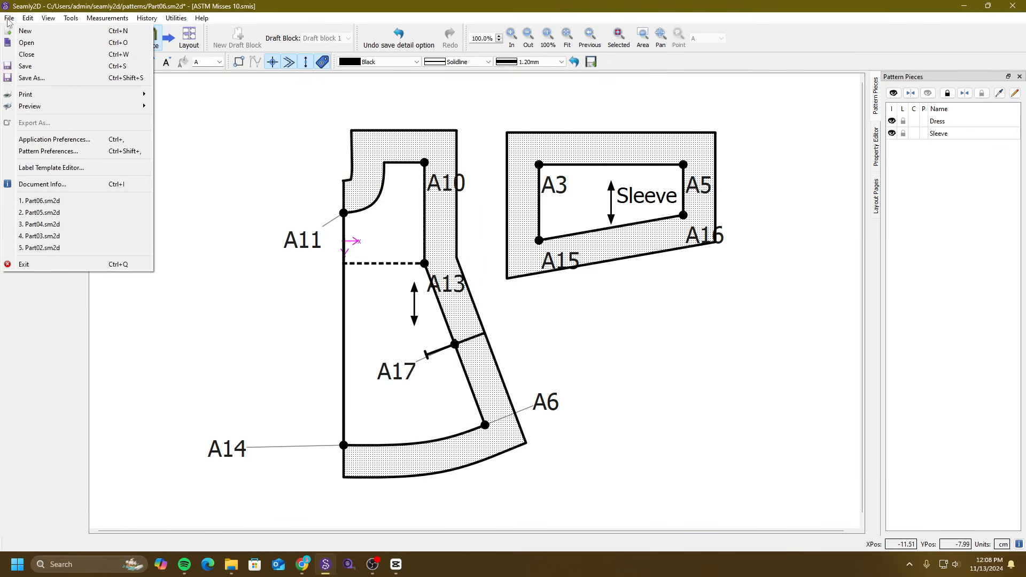
left_click(48, 152)
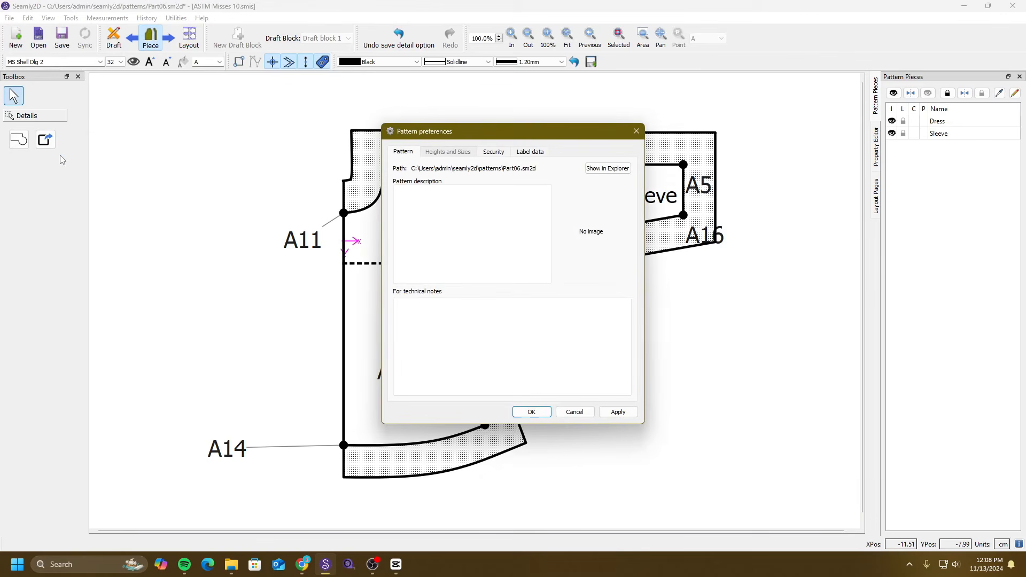
left_click(541, 151)
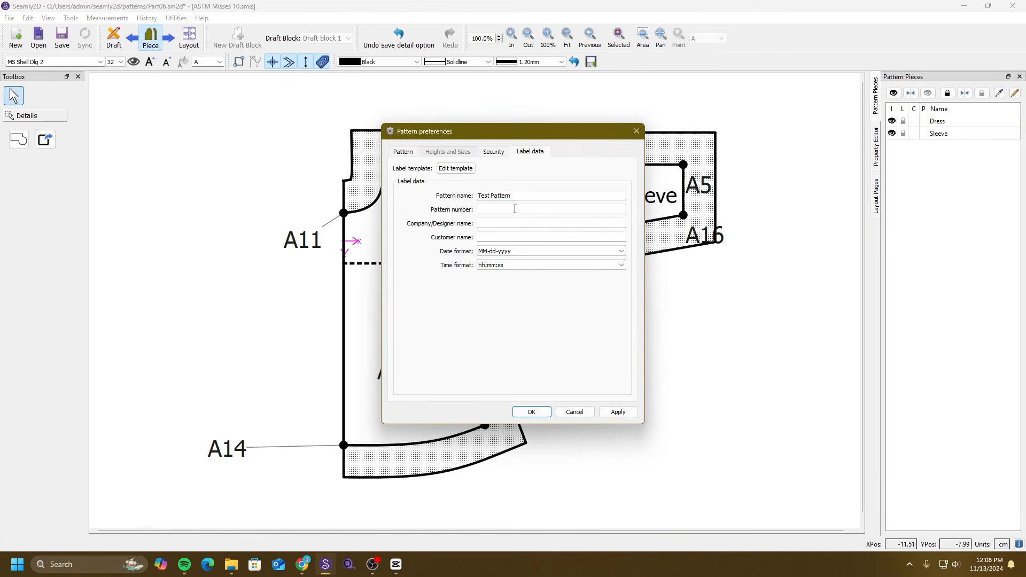
left_click(634, 413)
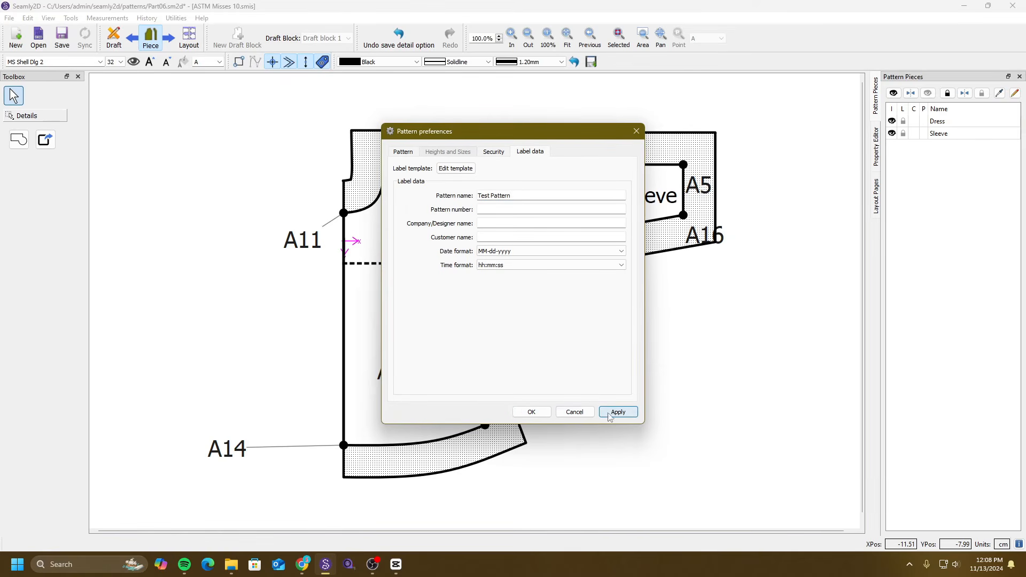
left_click(531, 412)
right_click(638, 199)
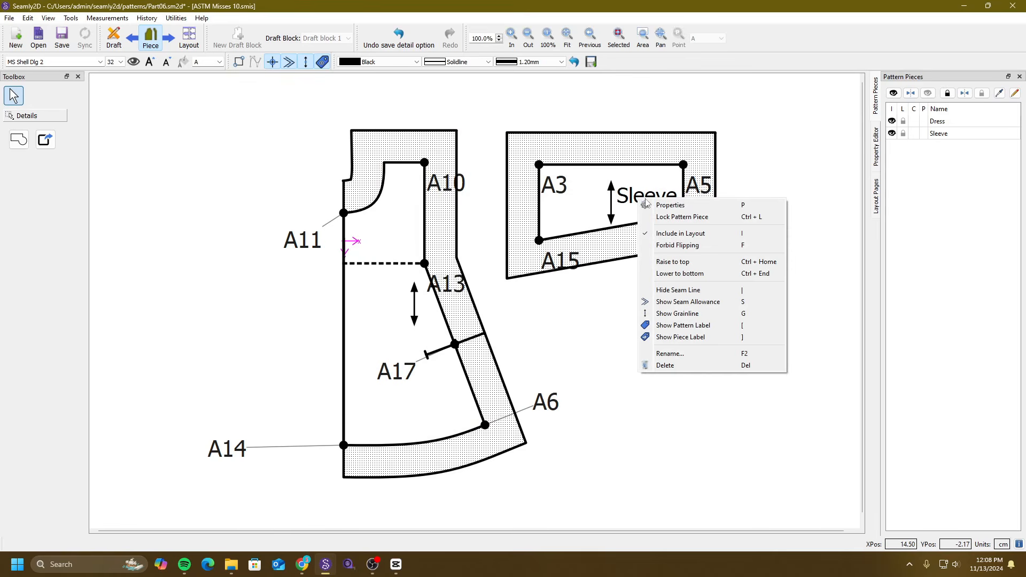
left_click(695, 326)
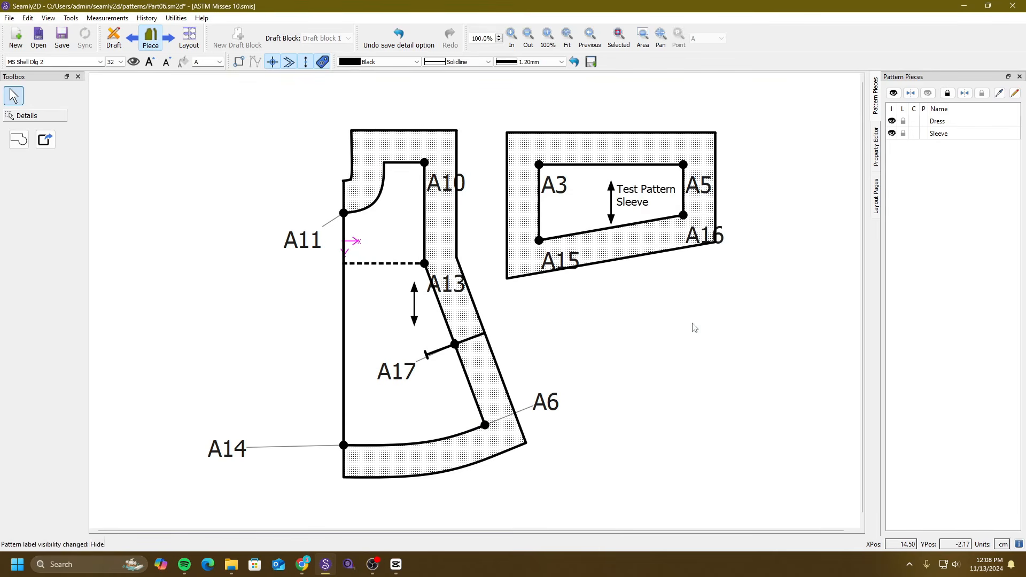
Toggle the Sleeve's piece label and pattern label visibility, leaving both labels shown.
right_click(644, 208)
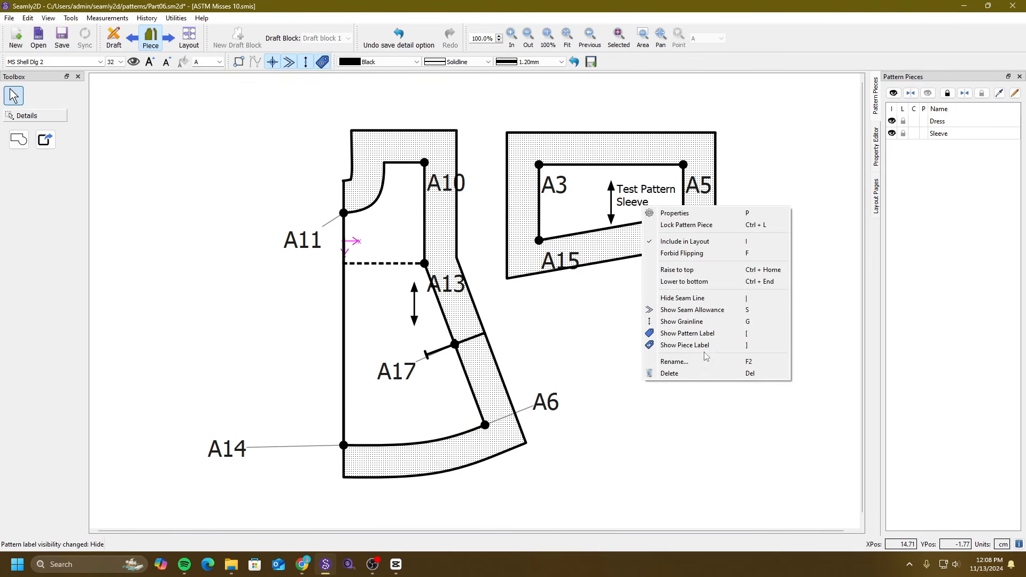
left_click(704, 346)
right_click(629, 203)
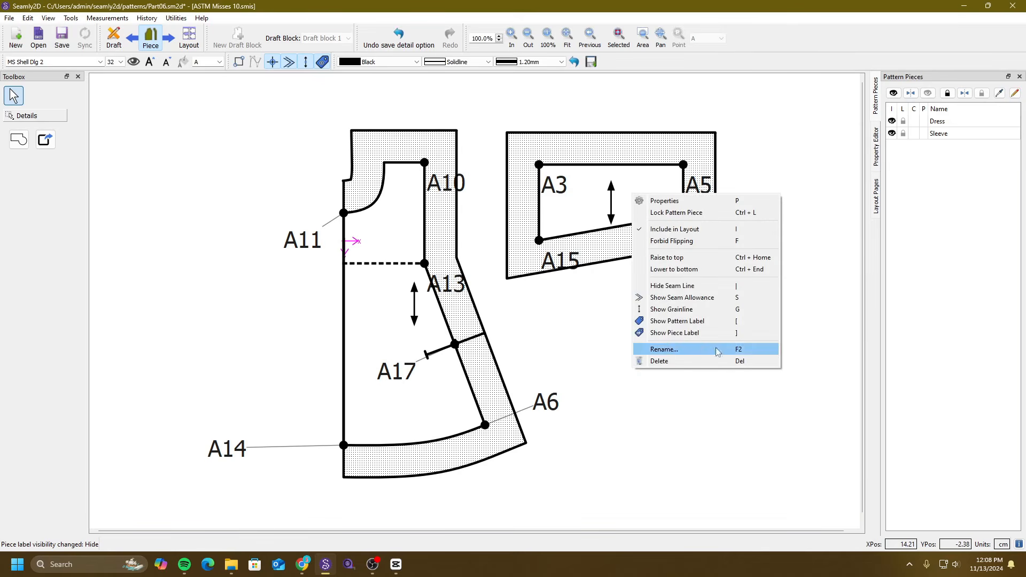
left_click(716, 324)
right_click(609, 199)
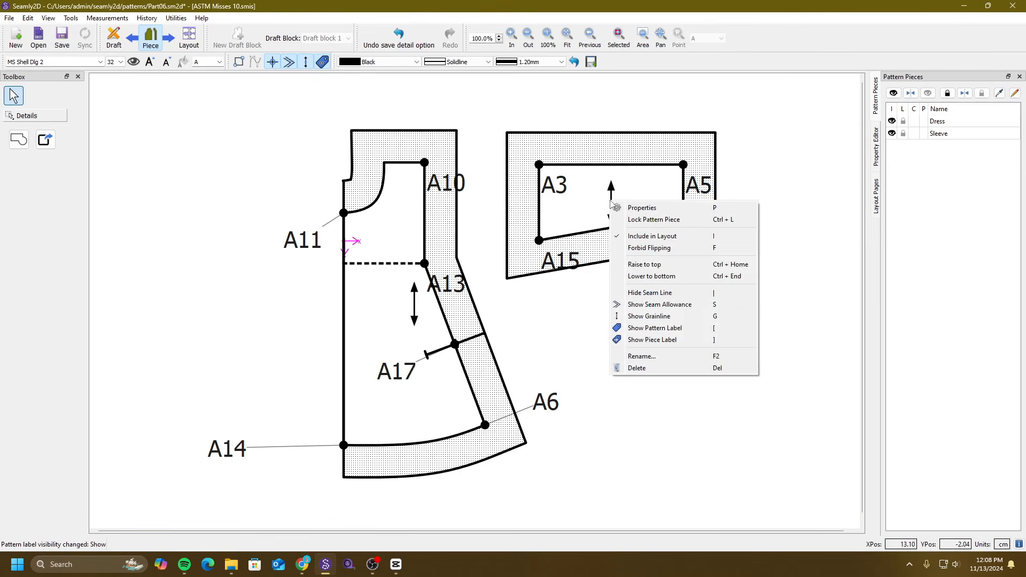
left_click(684, 339)
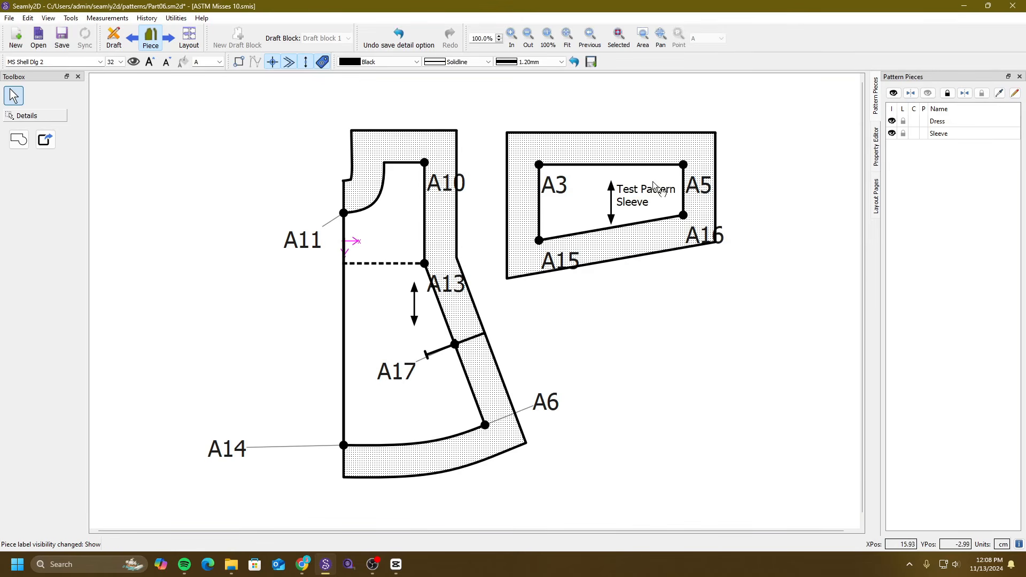
Toggle the piece label visibility of the Dress piece.
right_click(388, 265)
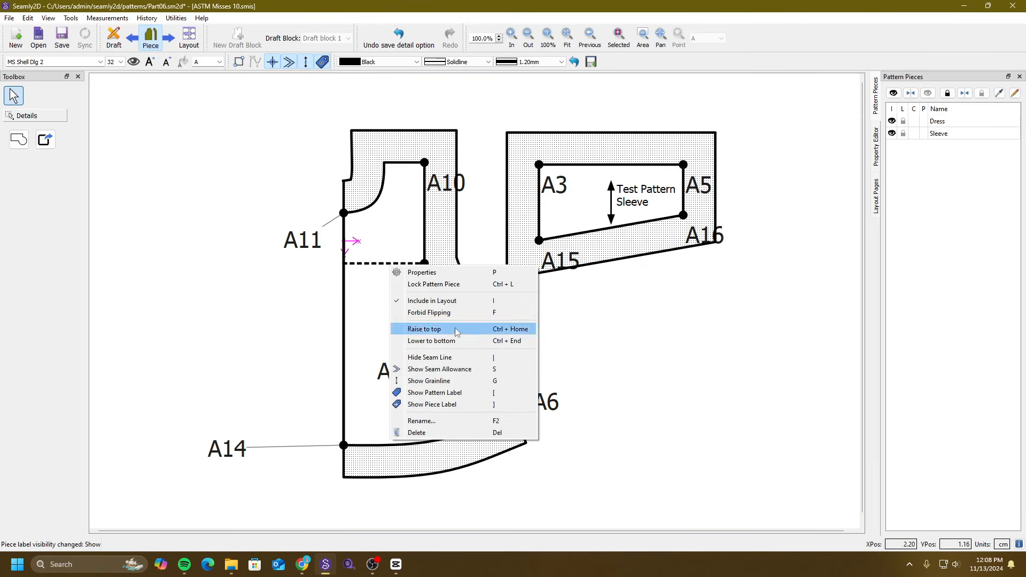
left_click(453, 405)
right_click(414, 277)
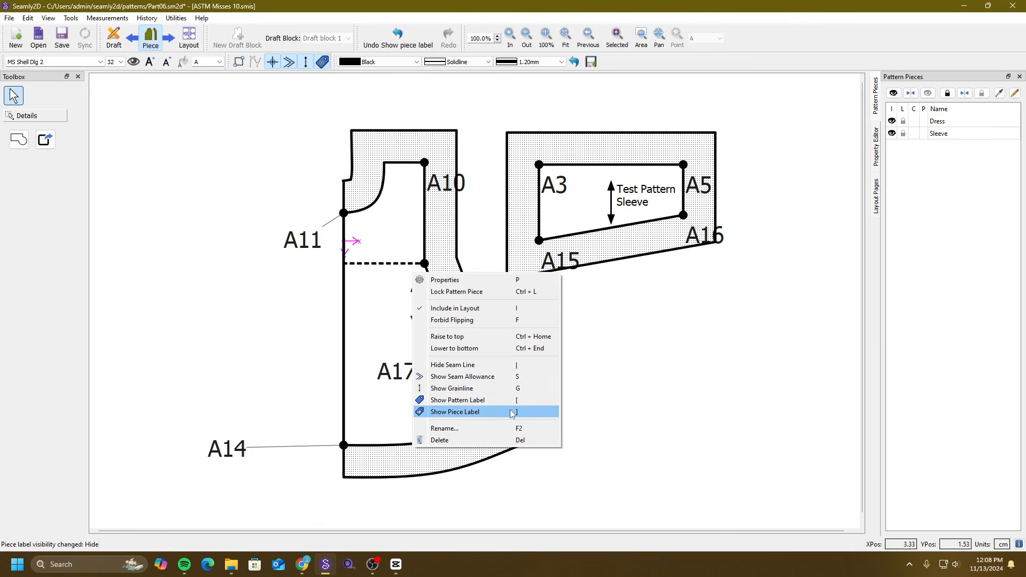
left_click(633, 294)
Open the label settings in the Sleeve piece's properties.
right_click(640, 204)
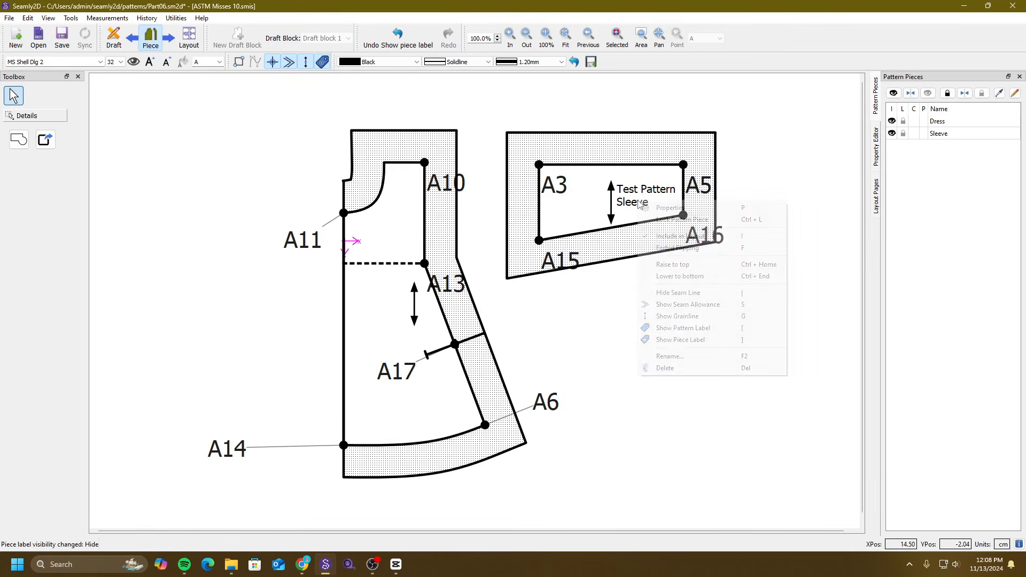
left_click(670, 207)
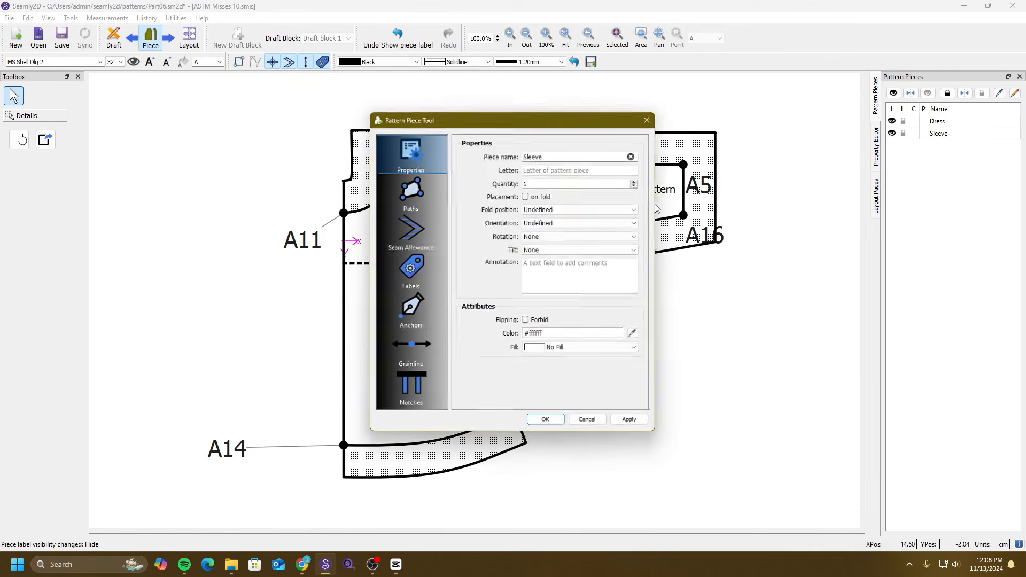
left_click(411, 271)
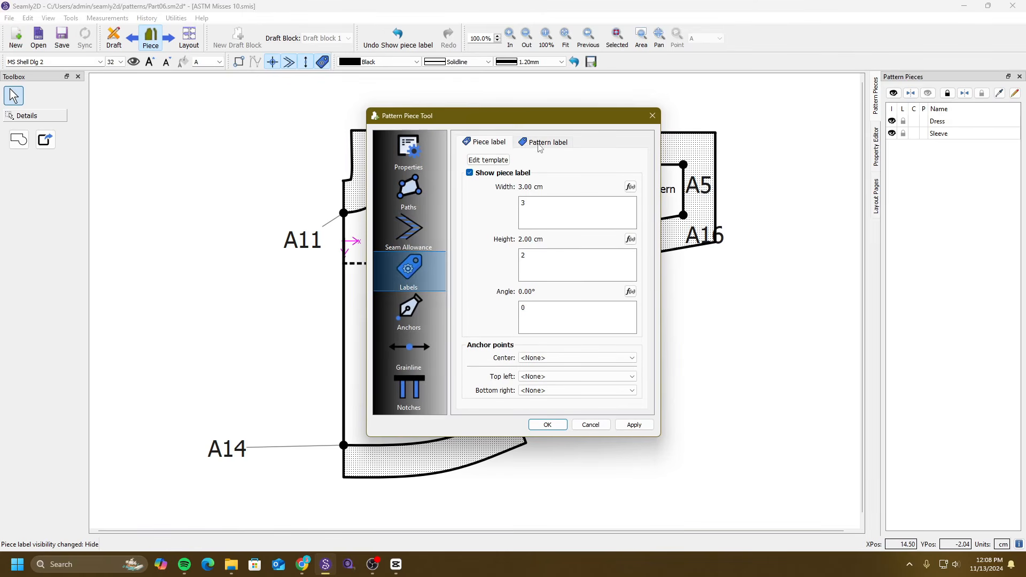
left_click(539, 142)
left_click(488, 160)
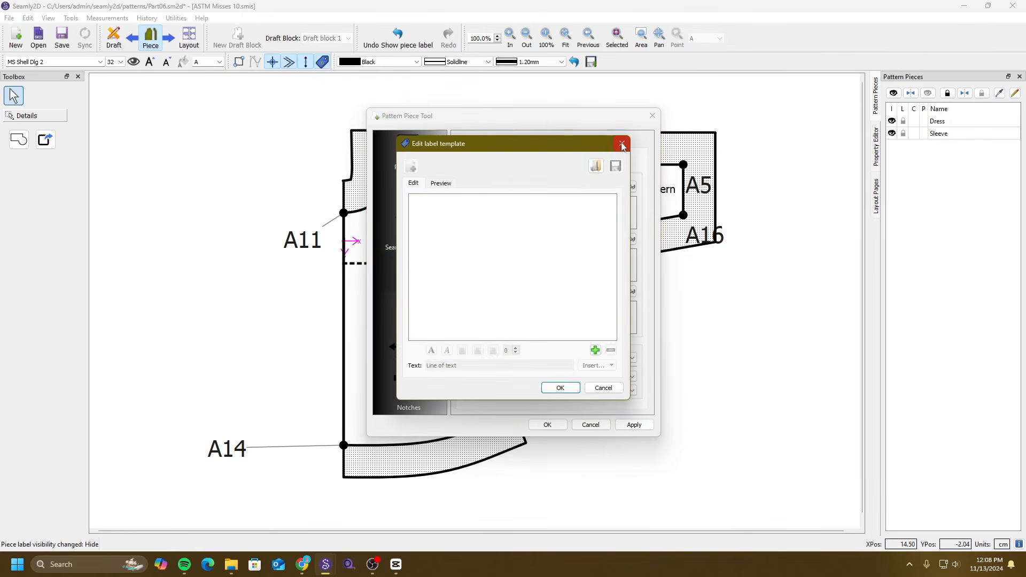
key("Escape")
Export the Sleeve's piece label template to the images folder as template.xml, and confirm the piece's properties.
left_click(484, 143)
left_click(488, 160)
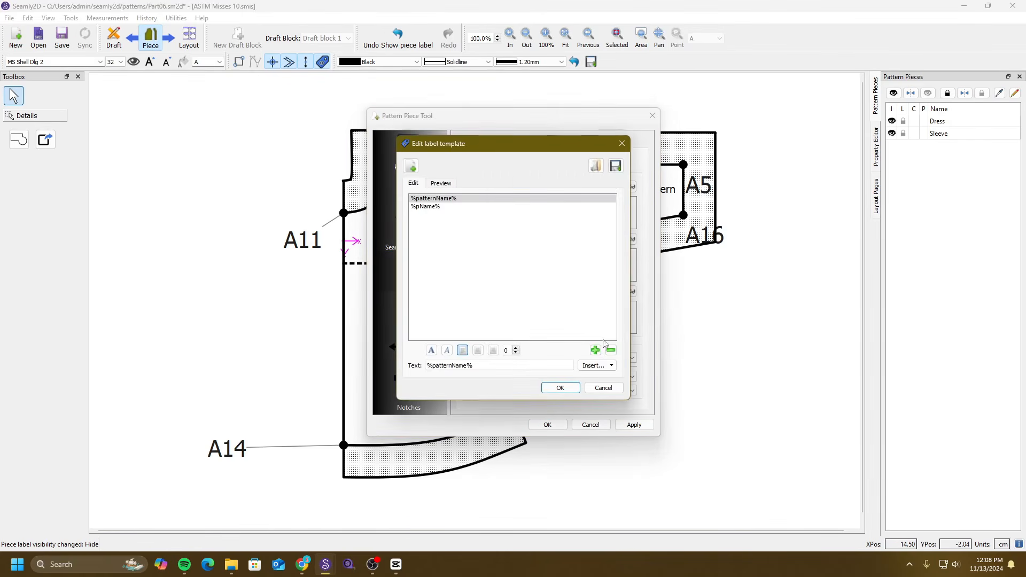
left_click(615, 166)
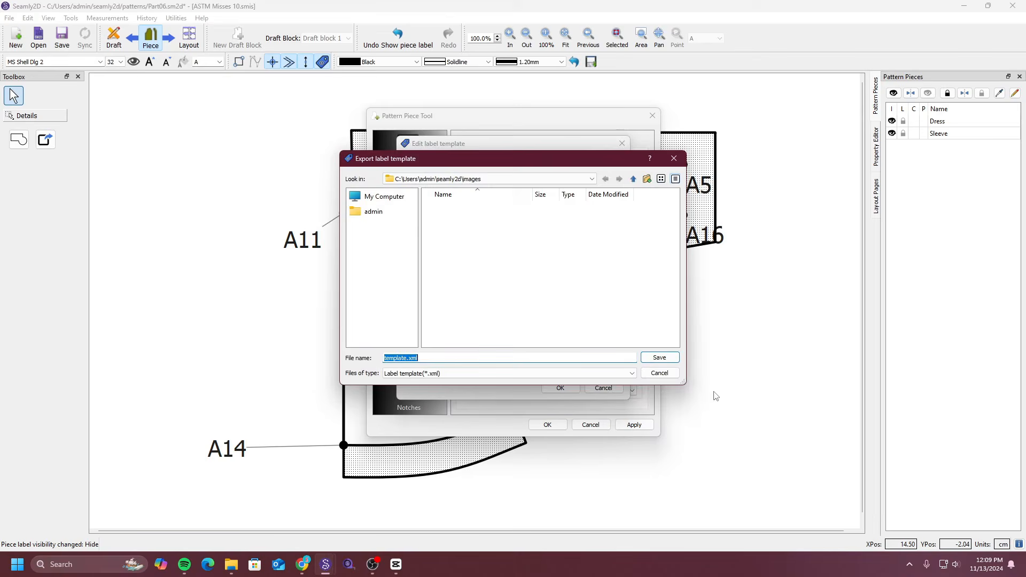
left_click(659, 357)
left_click(560, 388)
left_click(633, 425)
left_click(547, 424)
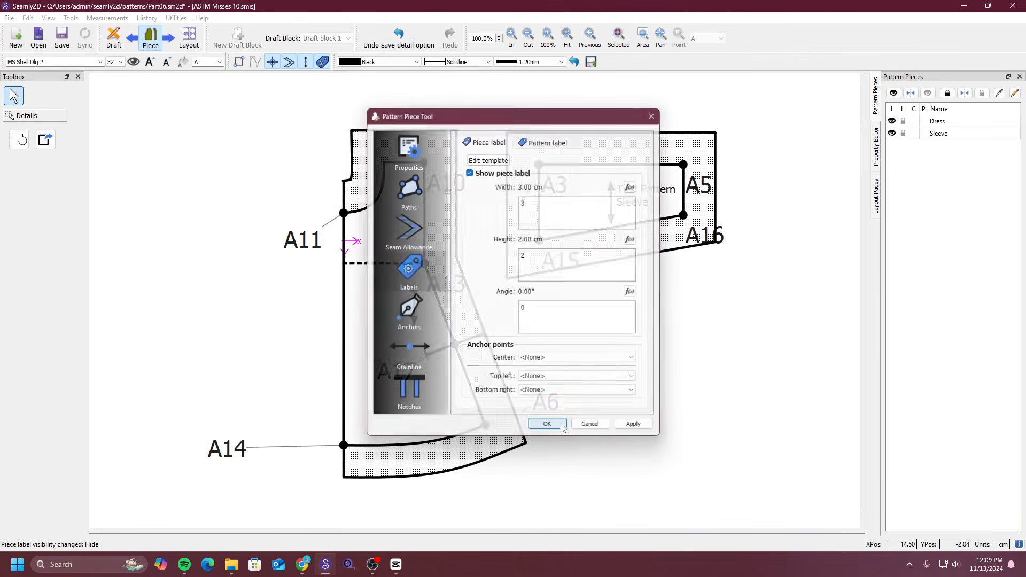
Import template.xml as the Dress piece's piece label template and apply it.
right_click(369, 224)
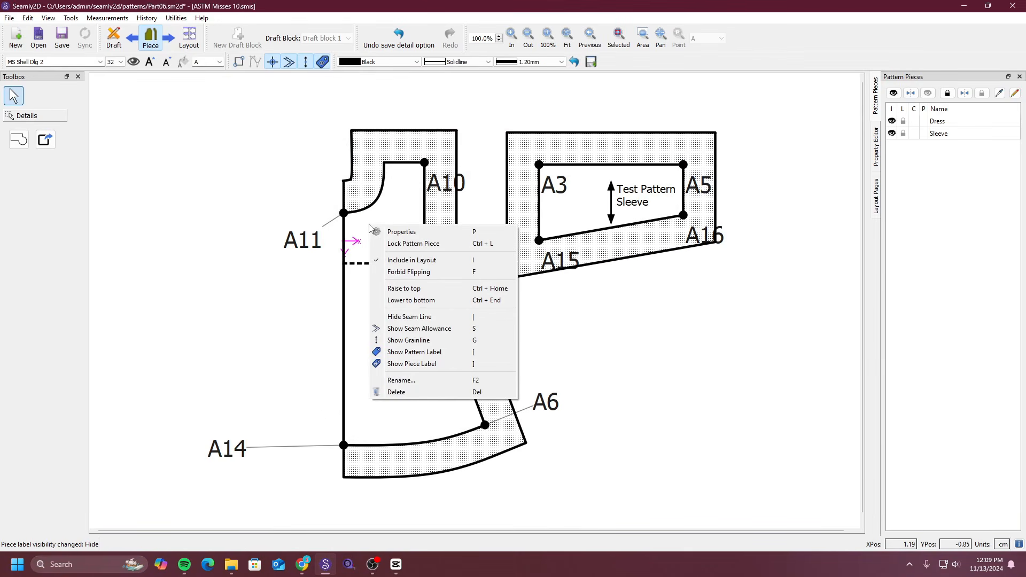
left_click(405, 232)
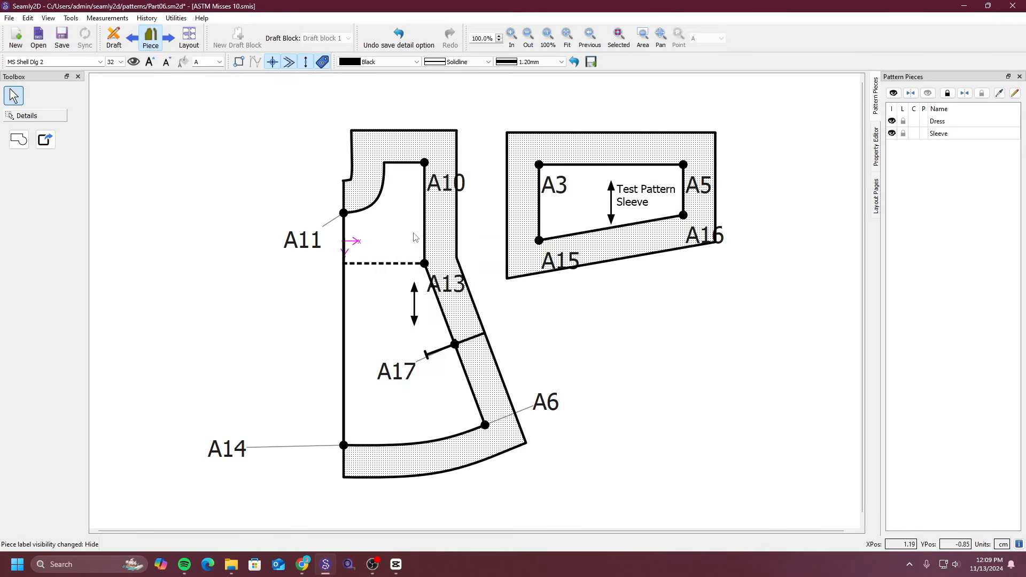
left_click(418, 272)
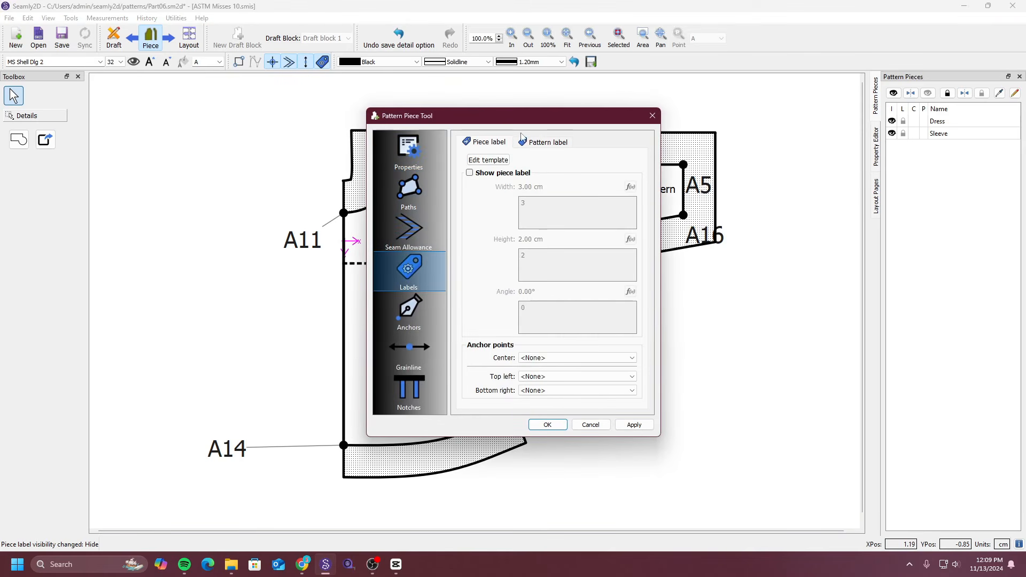
left_click(502, 160)
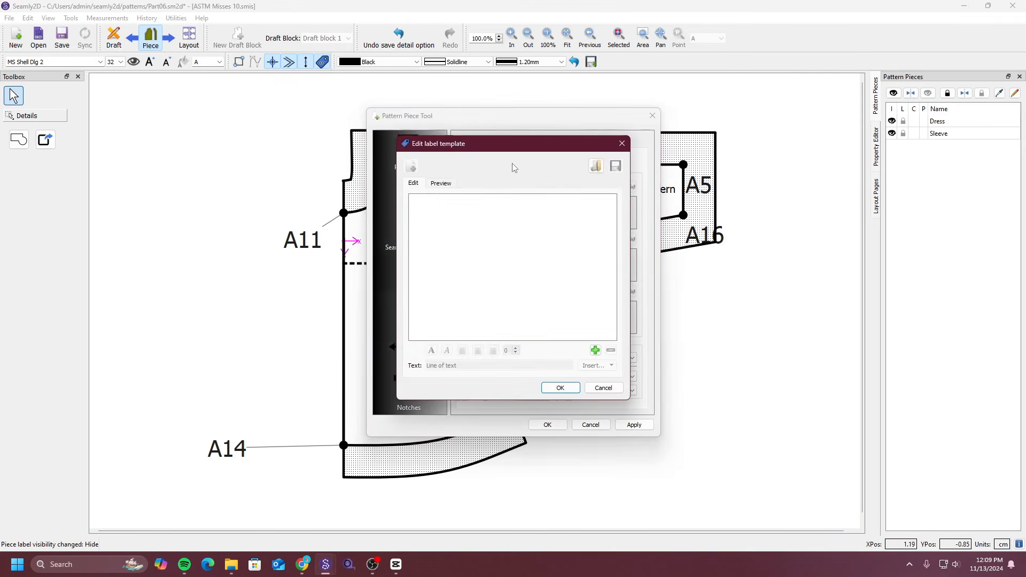
left_click(592, 166)
left_click(463, 208)
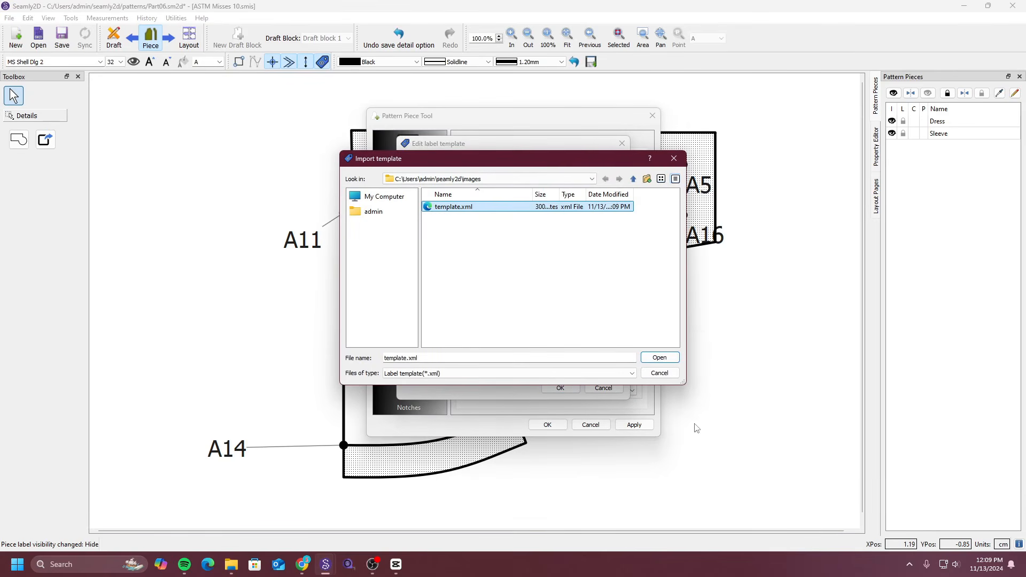
left_click(668, 358)
left_click(590, 392)
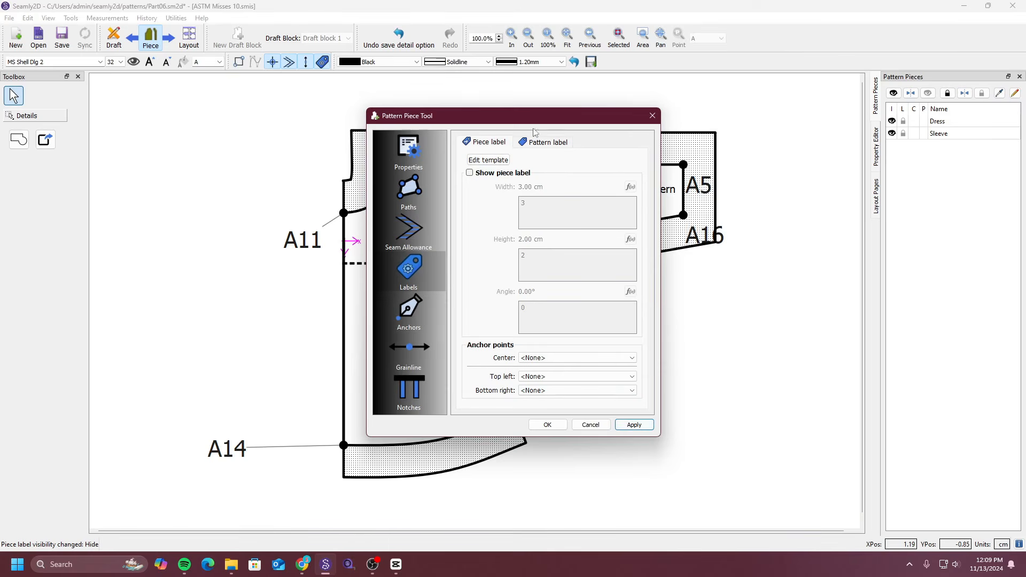
left_click_drag(532, 117, 698, 151)
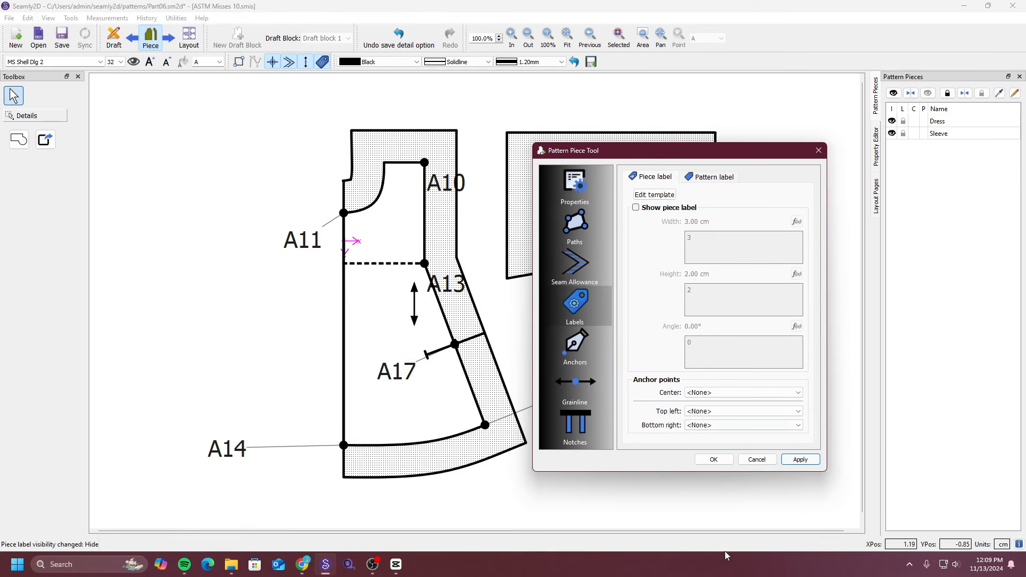
left_click(713, 459)
Show the Dress's piece label and place it inside the outline, between the front edge and the grainline.
right_click(378, 304)
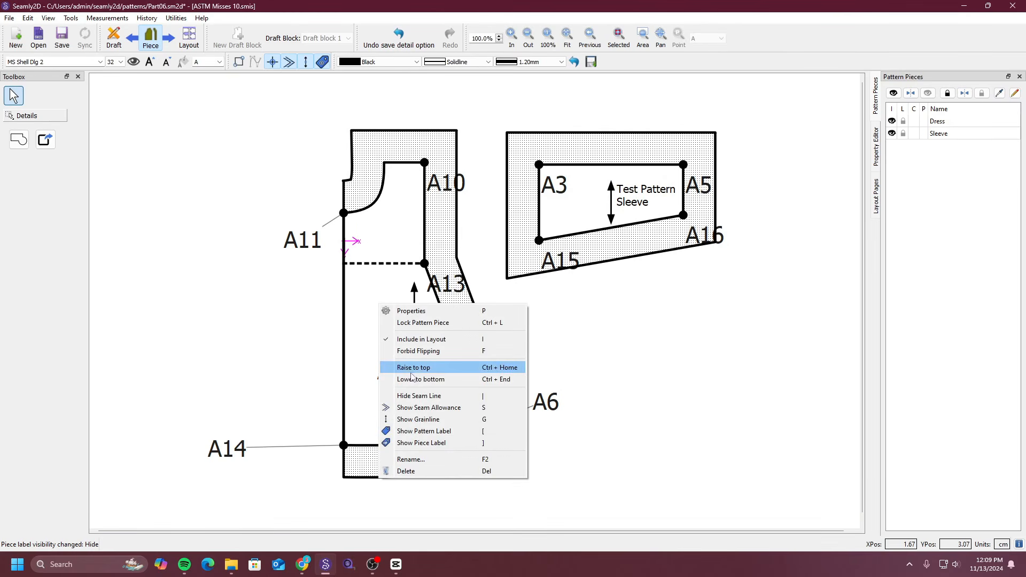
left_click(435, 443)
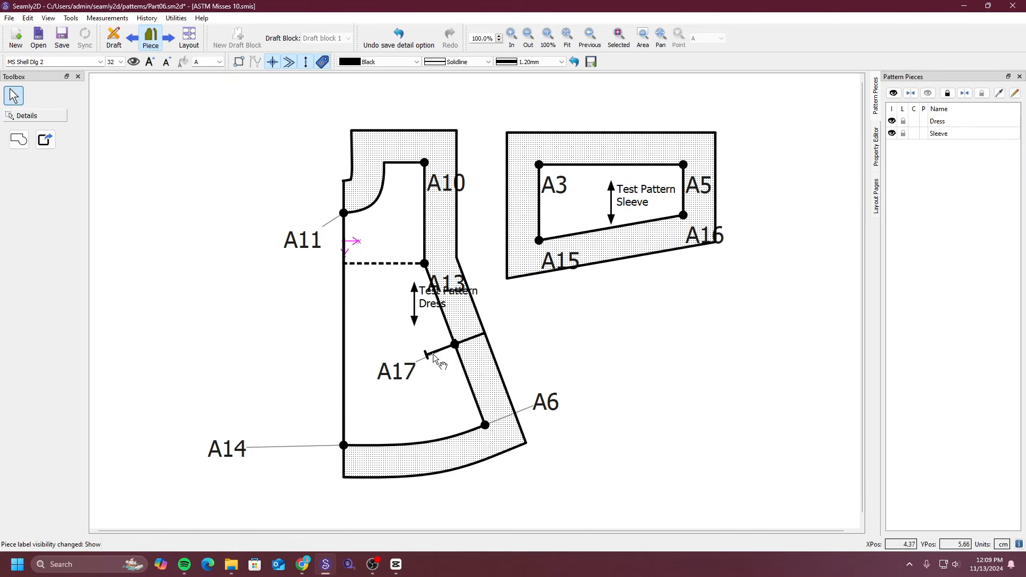
left_click_drag(434, 305, 366, 326)
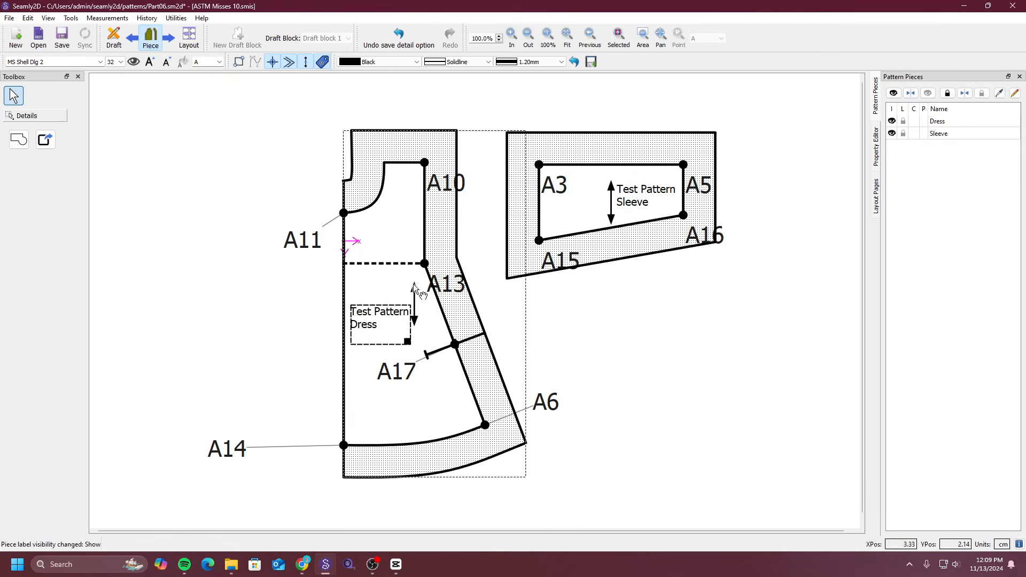
Reposition the Dress piece's grainline beside its label, clear the selection, and save the pattern.
left_click_drag(414, 292, 401, 307)
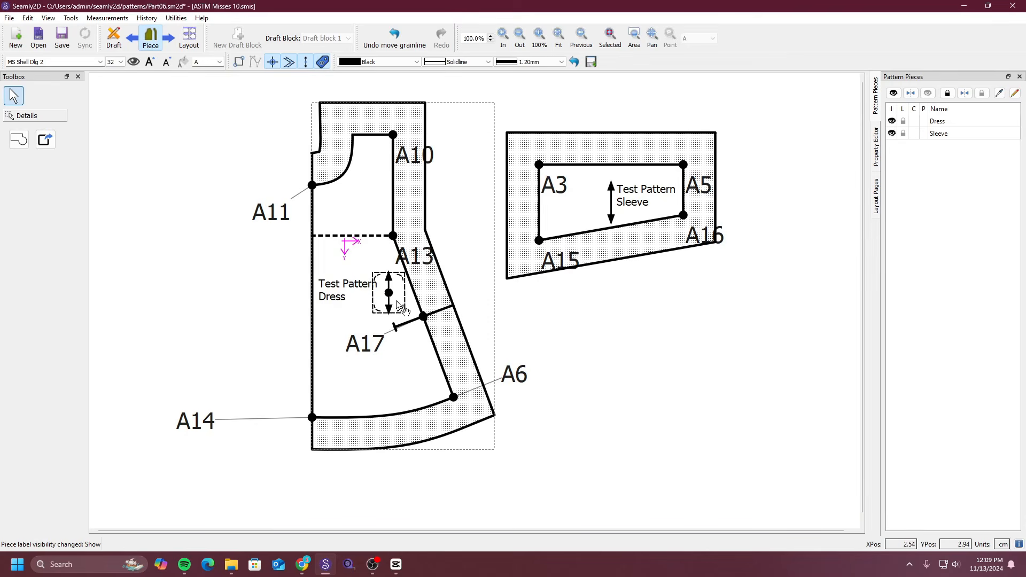
left_click(678, 380)
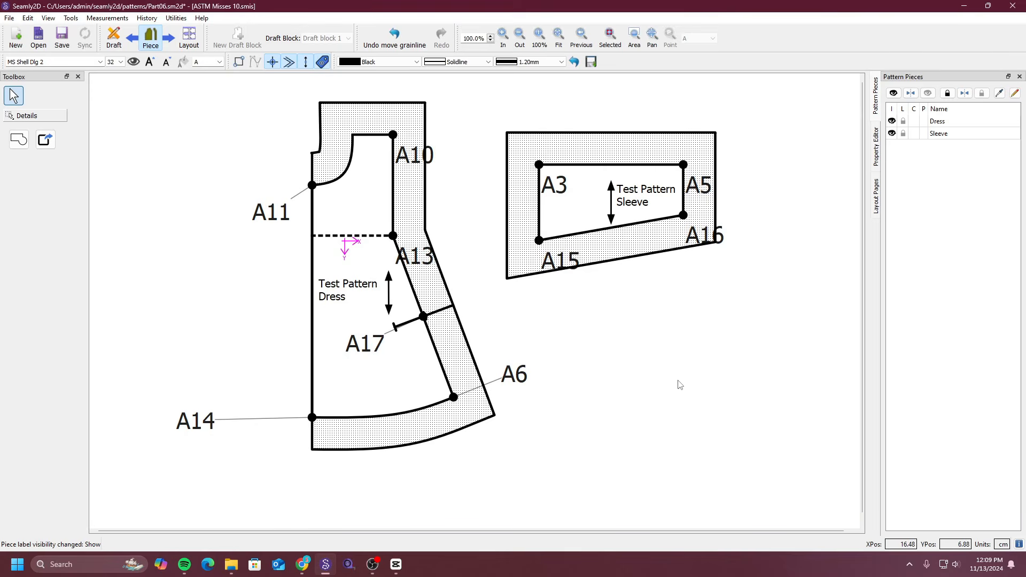
key("ctrl+s")
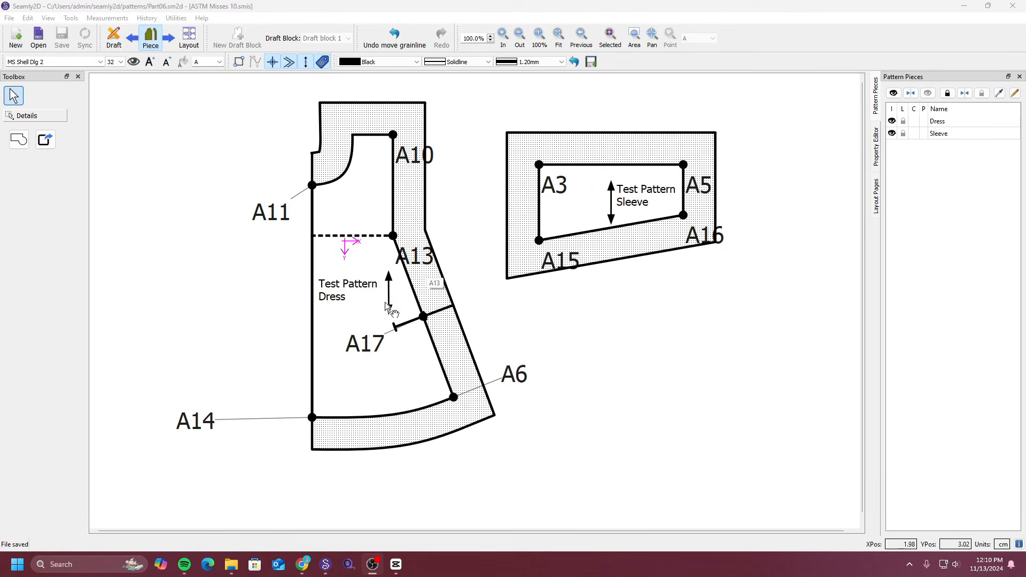
Add midpoint A18 between A and A6 in the draft, and move the A17 and A18 labels apart for legibility.
left_click(117, 40)
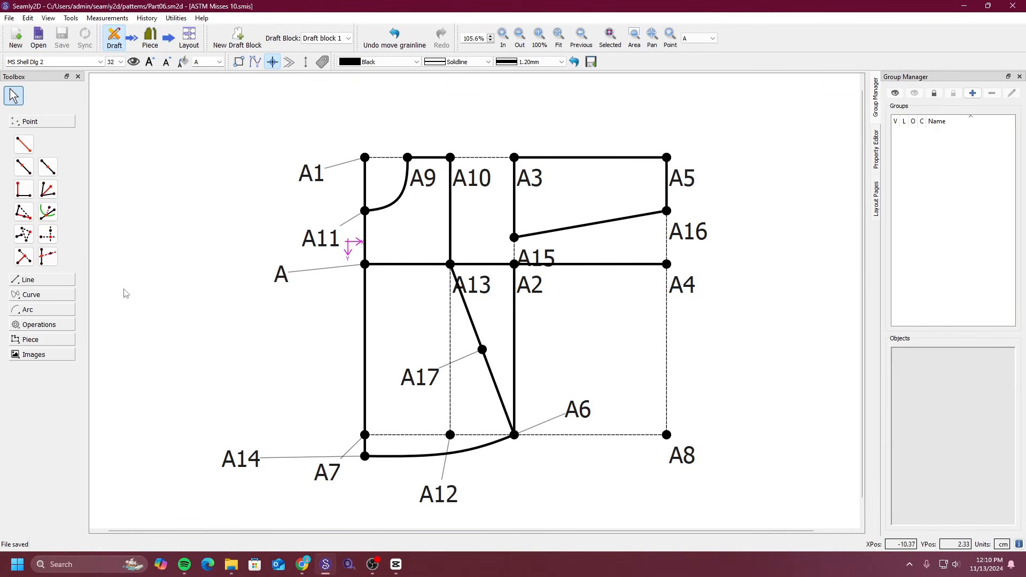
left_click(48, 167)
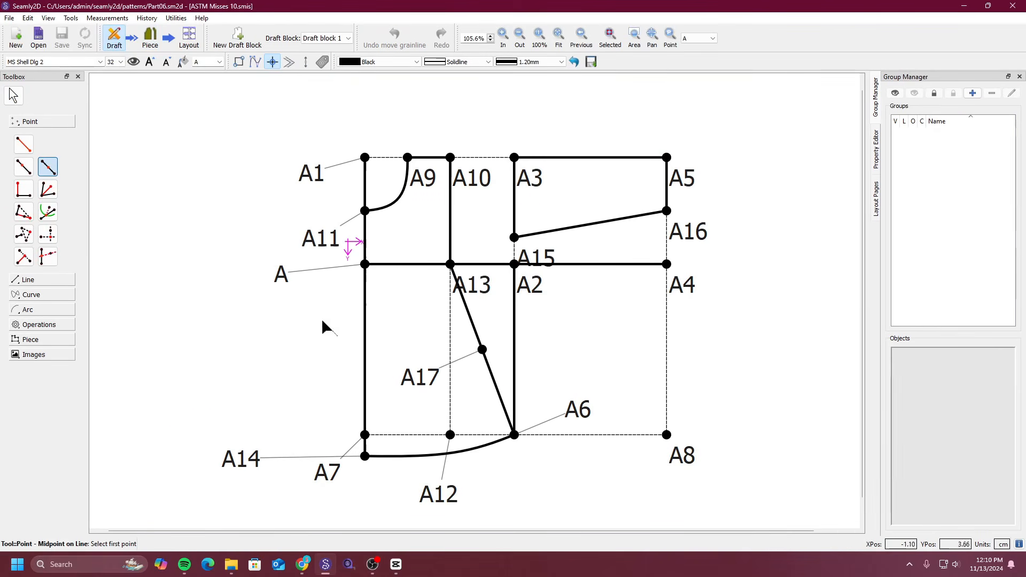
left_click(277, 278)
left_click(516, 439)
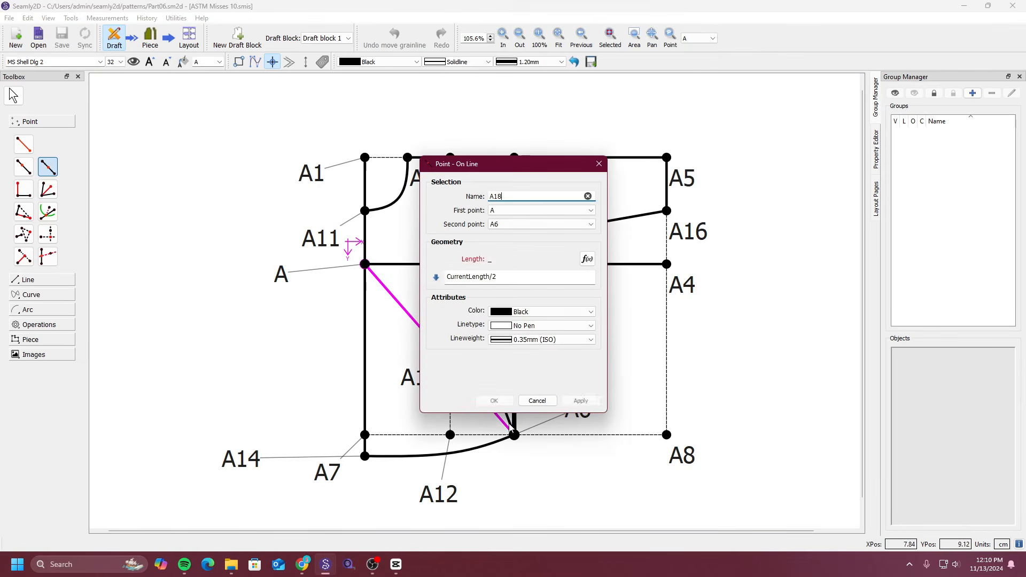
left_click(580, 401)
left_click(501, 399)
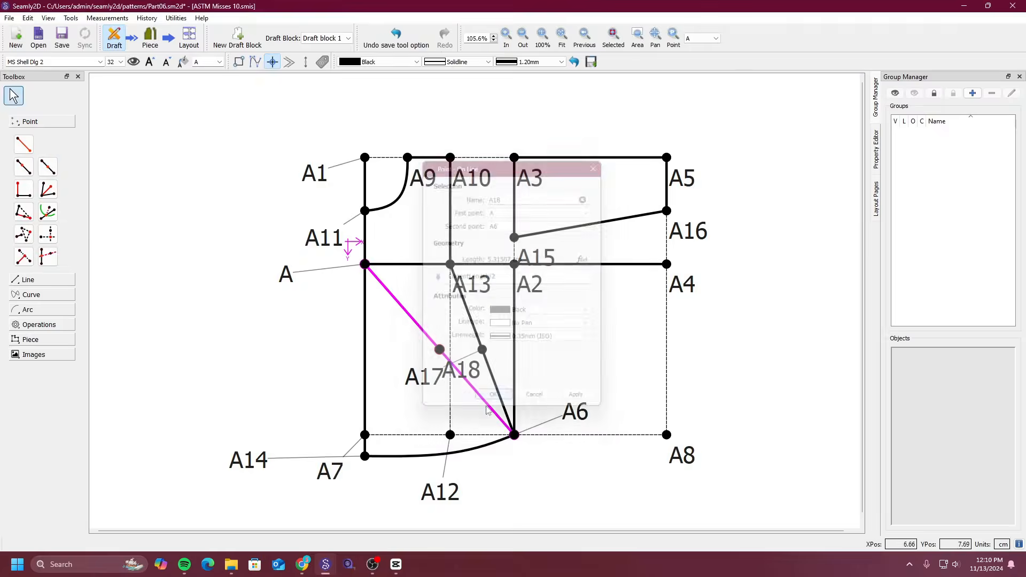
left_click_drag(417, 376, 629, 407)
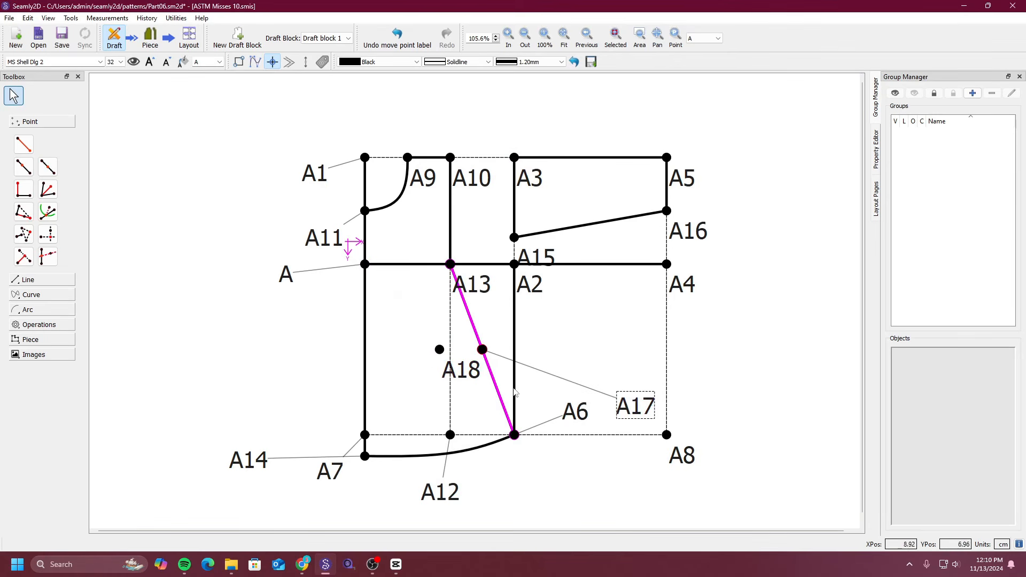
left_click_drag(462, 373, 401, 381)
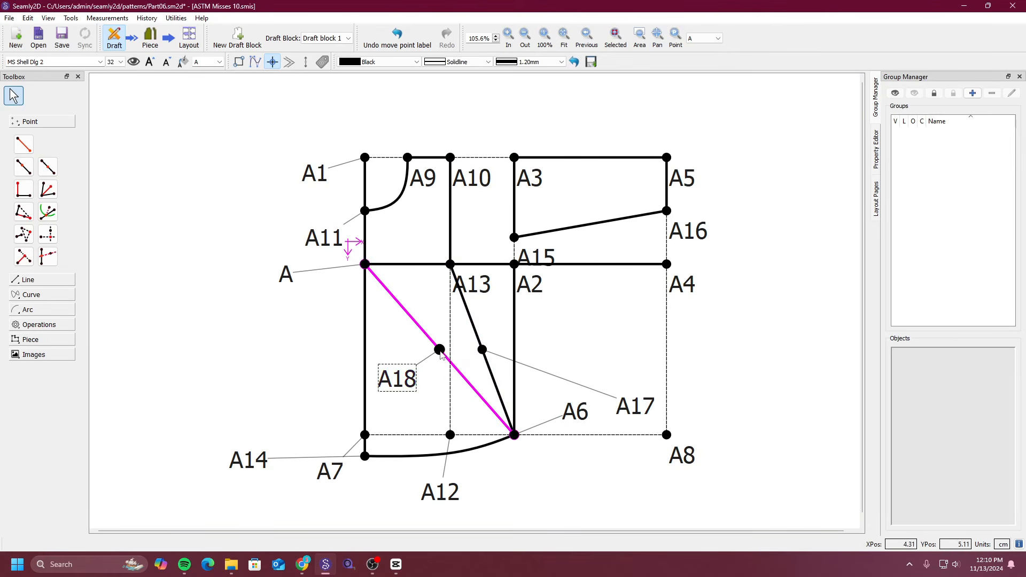
Add an anchor point at A18 to the Dress piece.
left_click(57, 324)
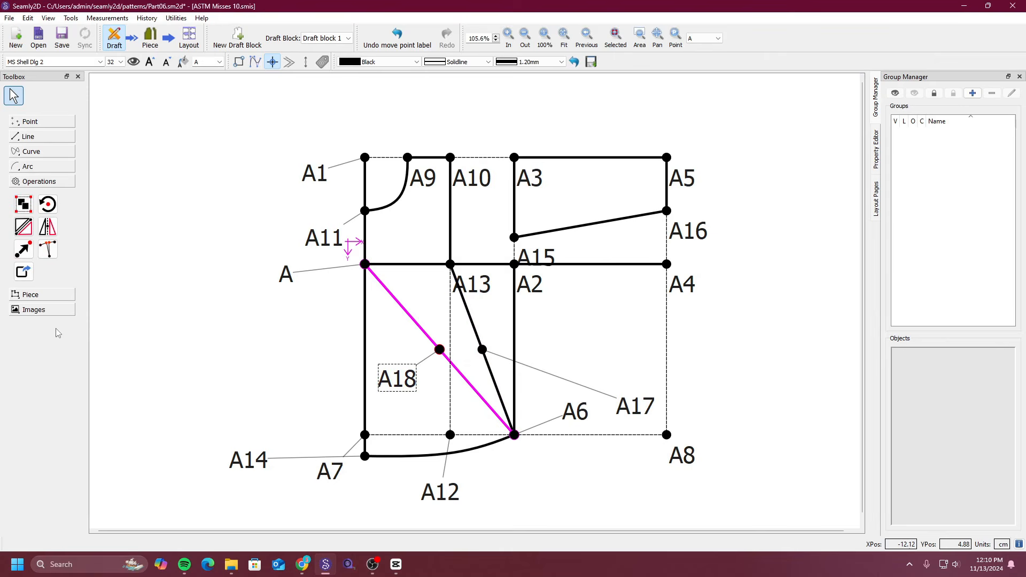
left_click(45, 295)
left_click(47, 219)
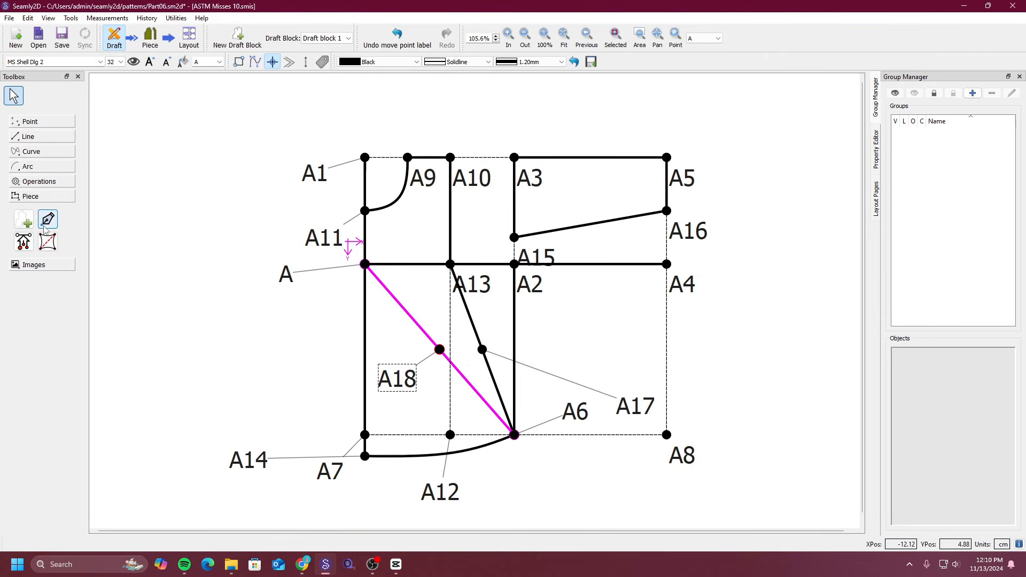
left_click(439, 351)
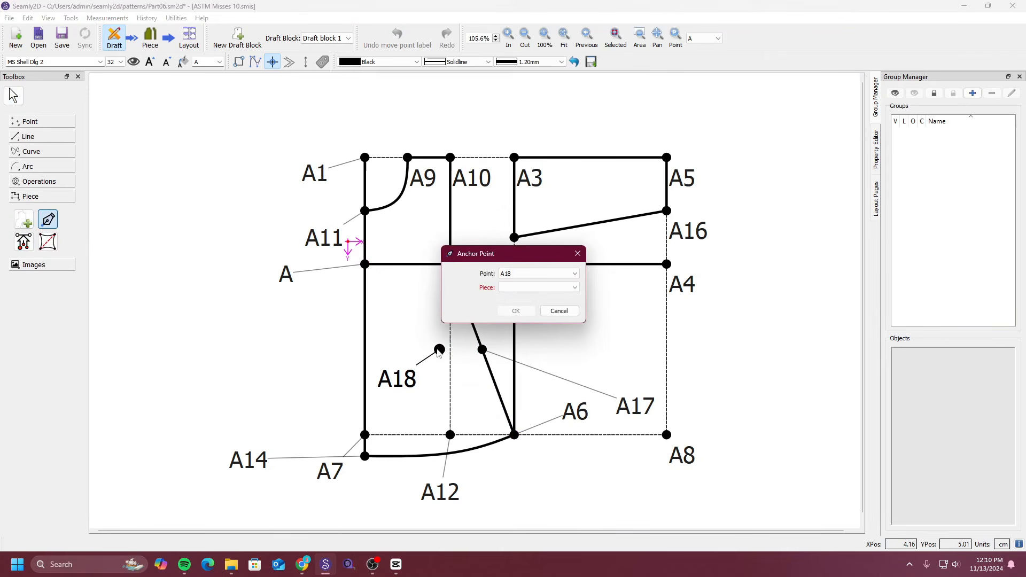
left_click(537, 288)
left_click(521, 297)
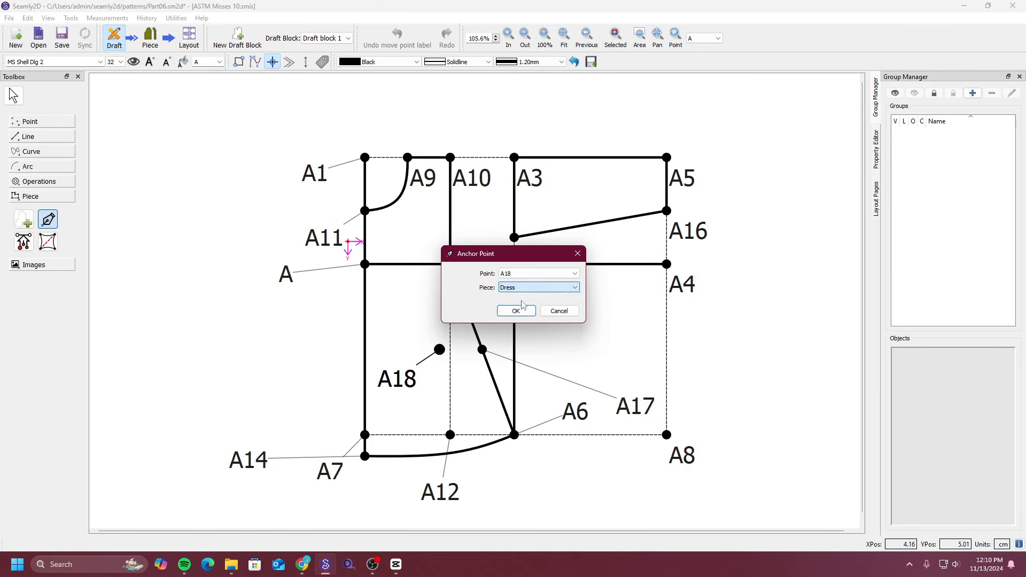
left_click(521, 309)
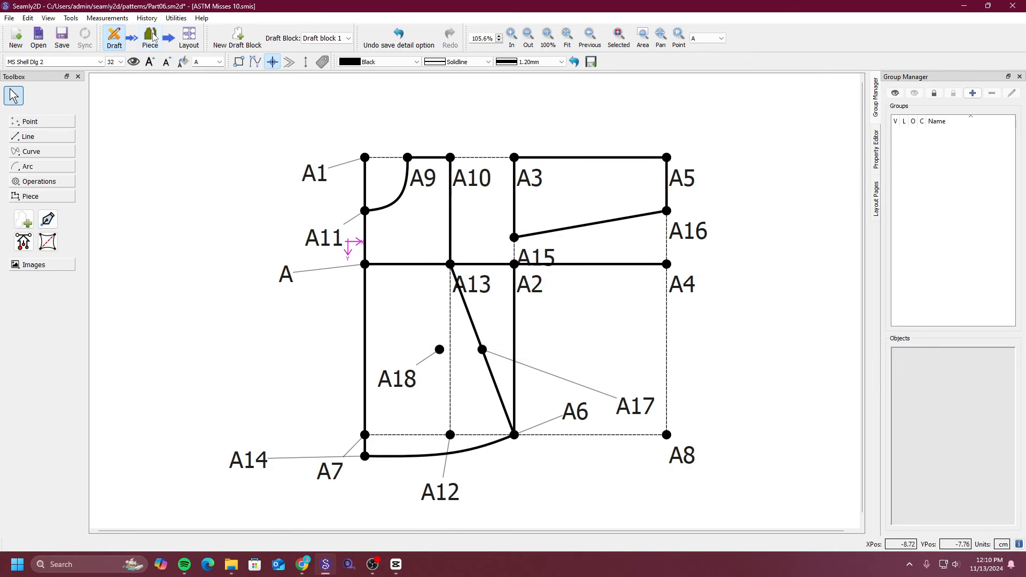
Switch to the pattern pieces and open the Dress piece's properties.
left_click(150, 37)
right_click(353, 300)
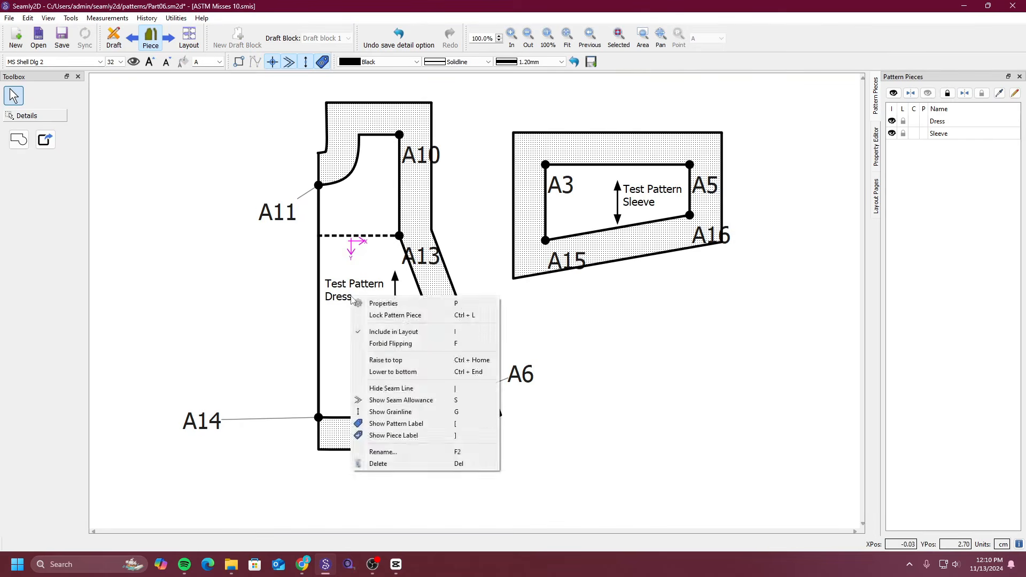
left_click(383, 303)
left_click_drag(542, 124, 614, 119)
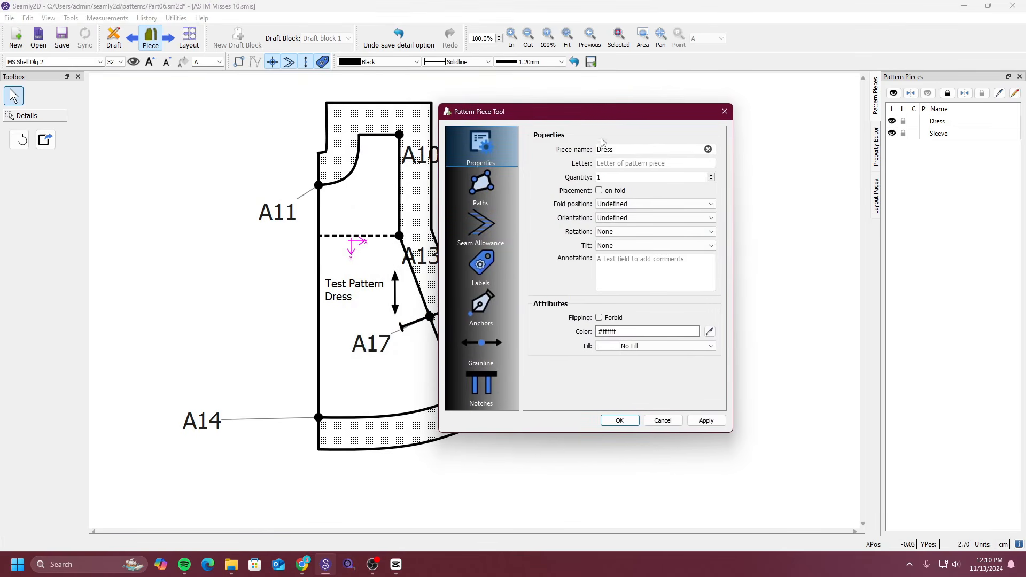
Set the center anchor of the Dress's piece label to A18 and apply it.
left_click(481, 266)
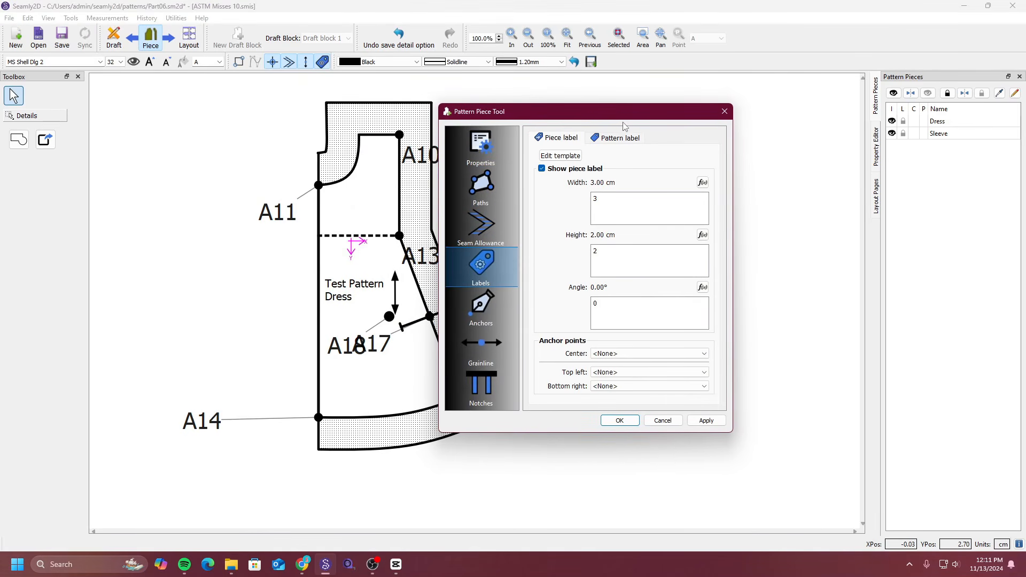
left_click_drag(657, 111, 701, 112)
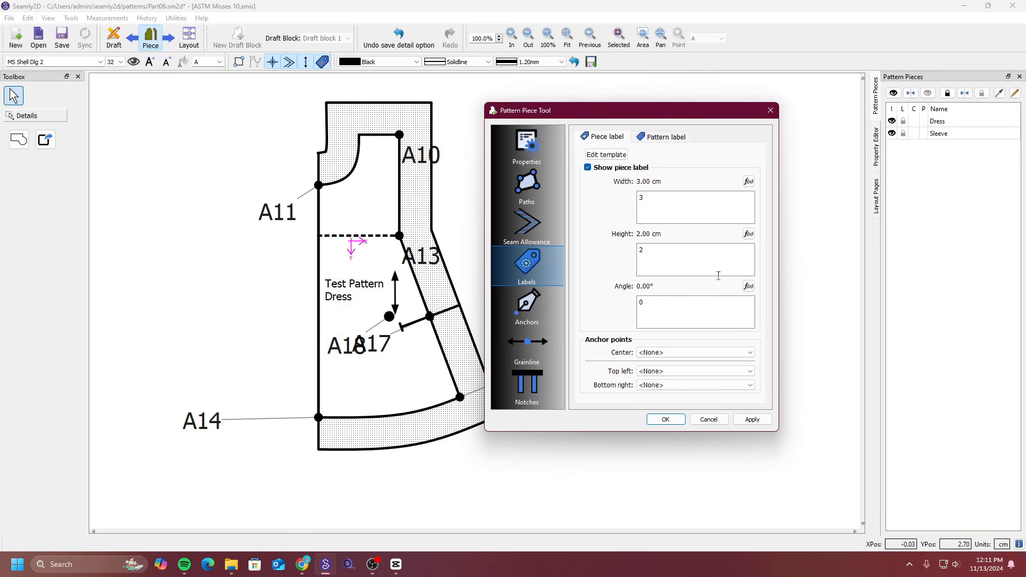
left_click(739, 352)
left_click(733, 367)
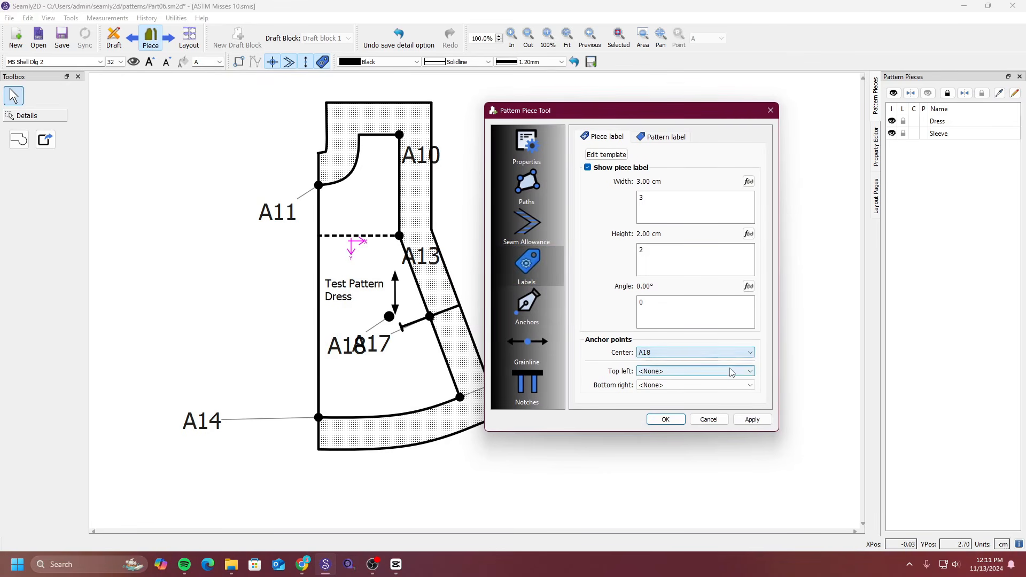
left_click(752, 419)
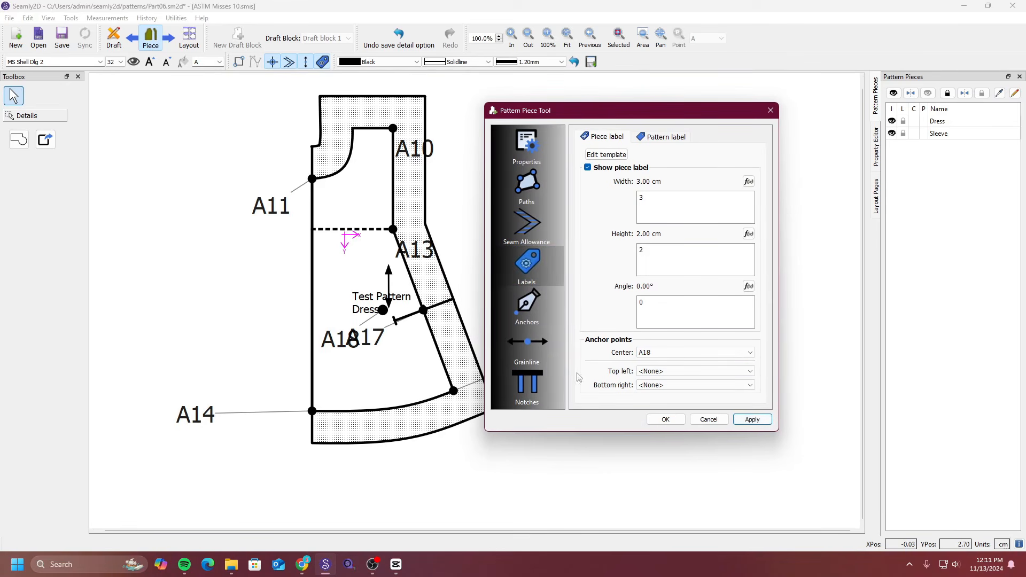
left_click(374, 307)
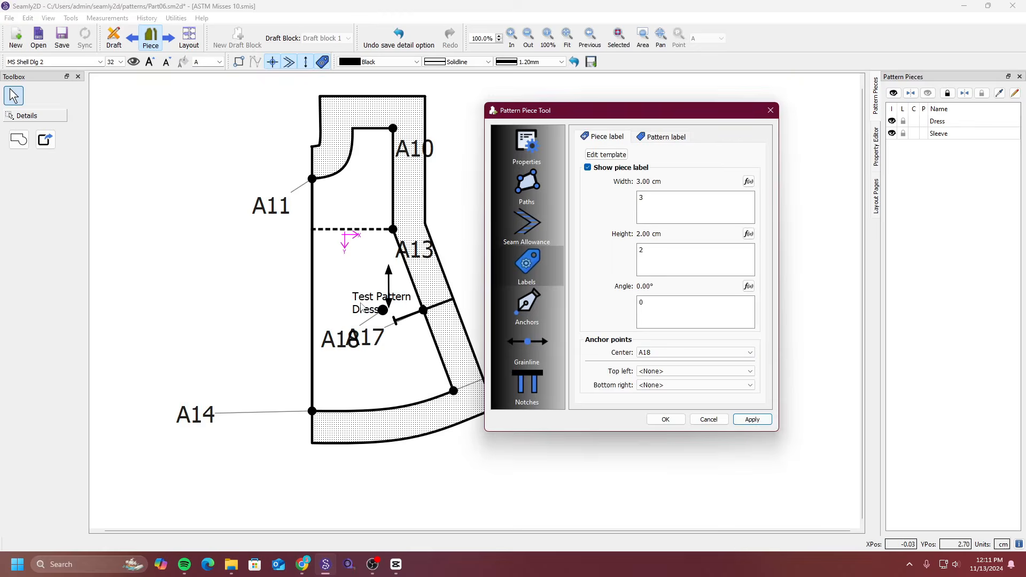
Reset the center anchor of the Dress's piece label to None and apply the change.
left_click(738, 353)
left_click(737, 362)
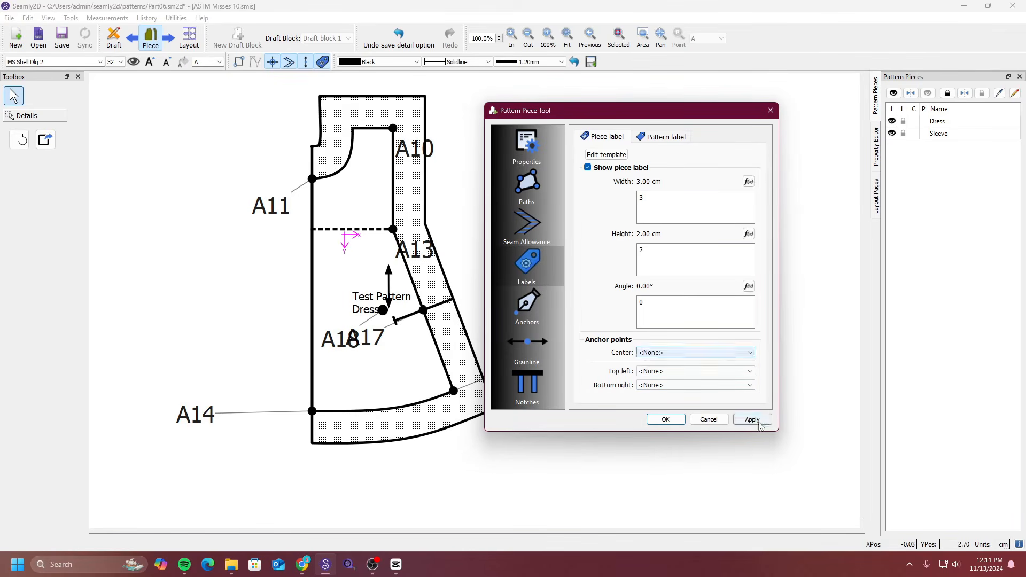
left_click(751, 420)
Set the center anchor of the Dress's grainline to A18, apply it, and close the piece properties.
left_click(524, 345)
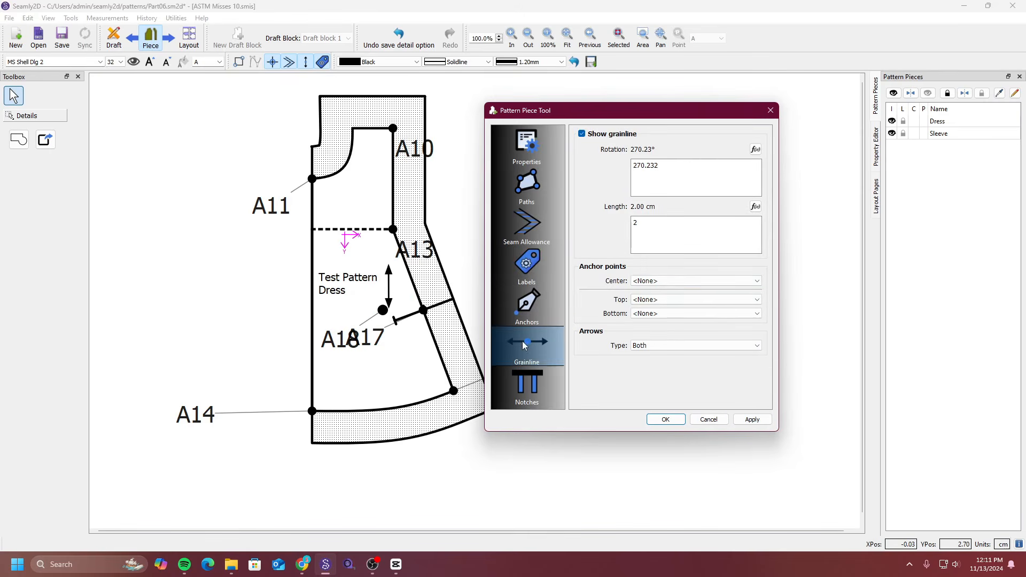
left_click(708, 281)
left_click(696, 297)
left_click(758, 421)
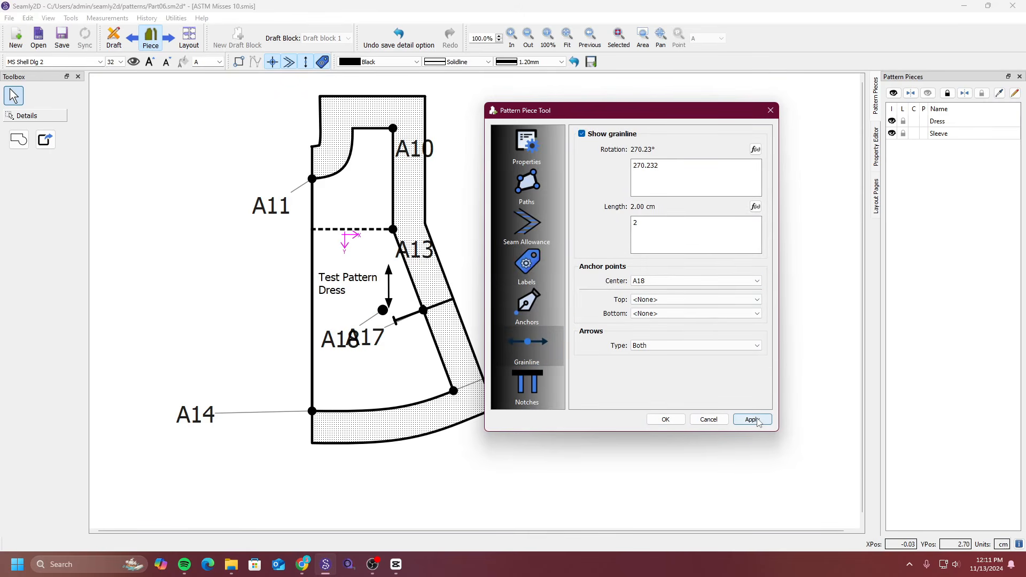
left_click(665, 420)
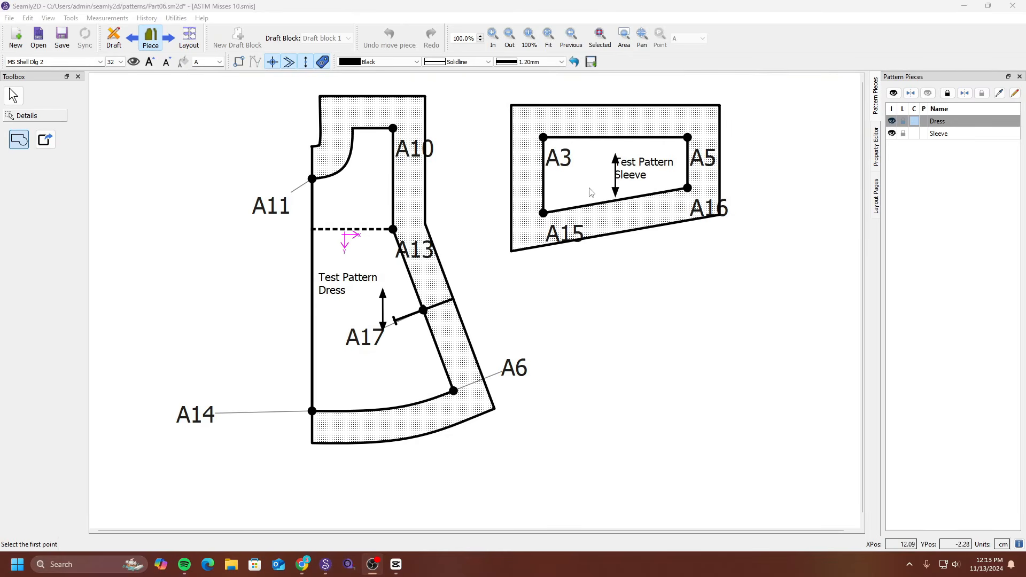
Leave the active Union tool and move the Sleeve piece close to the Dress's upper side edge.
left_click(590, 193)
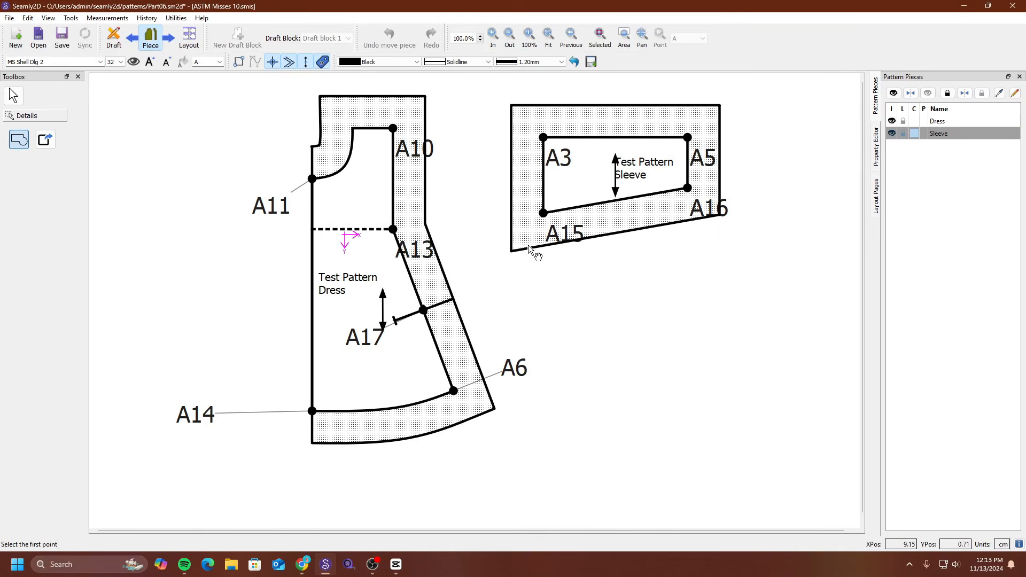
key("Escape")
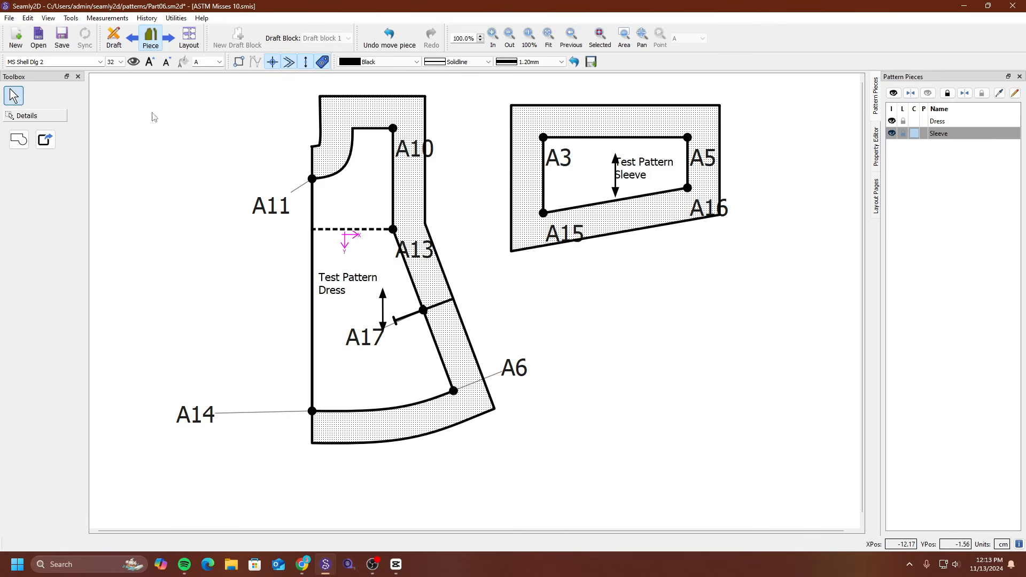
left_click_drag(581, 171, 518, 168)
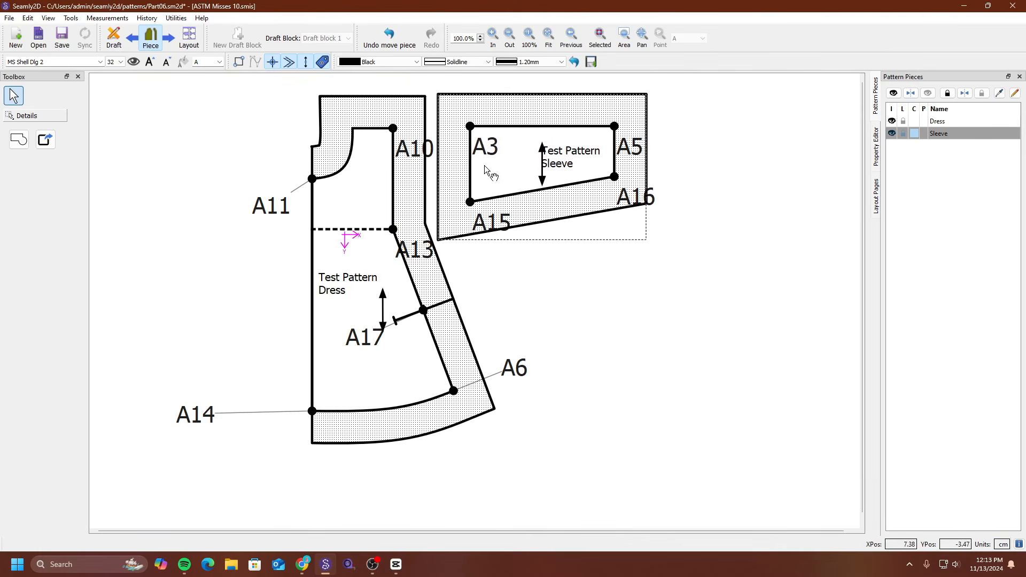
Unite the Dress and Sleeve along edges A10–A13 and A3–A15, without retaining the original pieces.
left_click(22, 145)
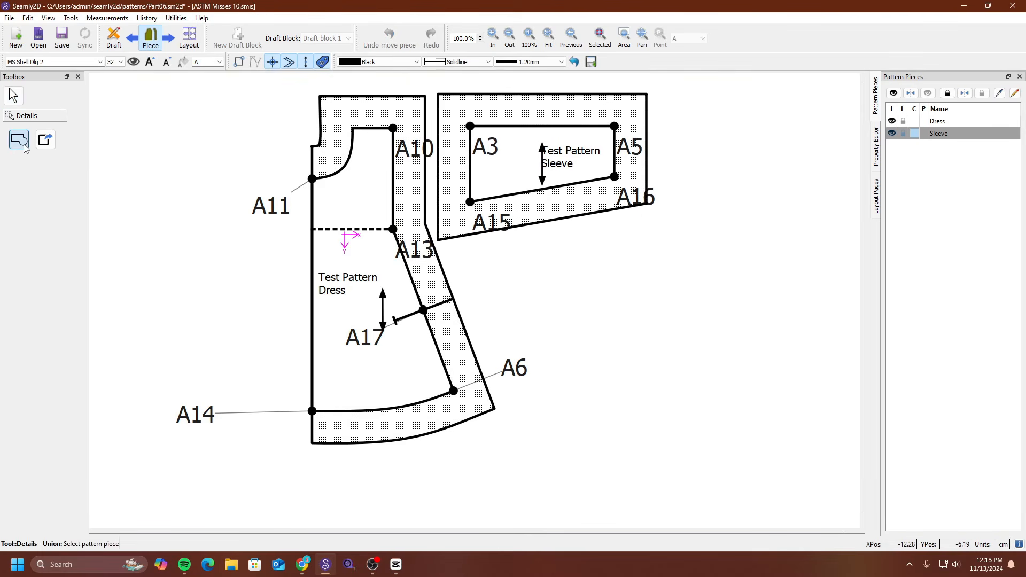
left_click(355, 203)
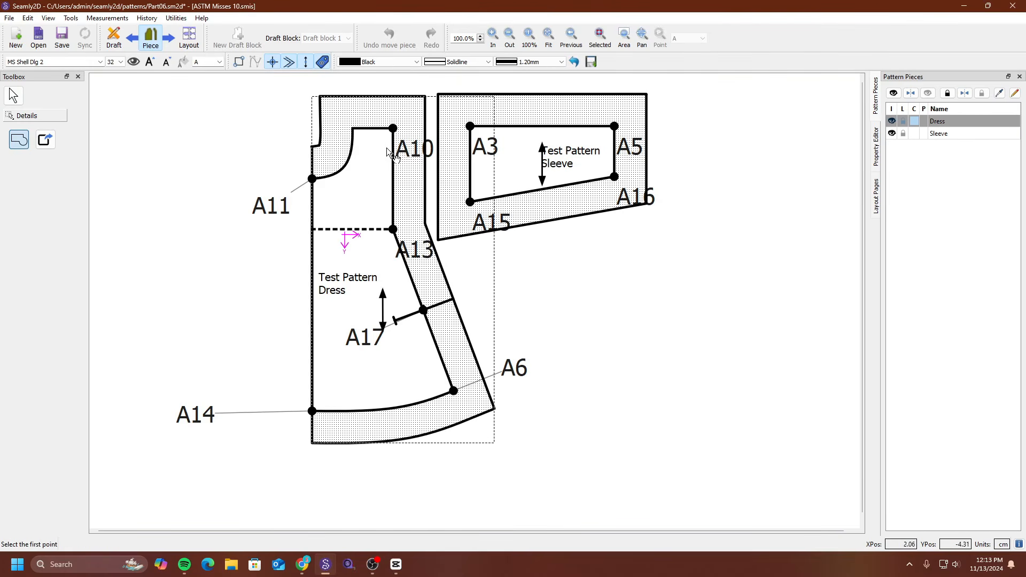
left_click(415, 148)
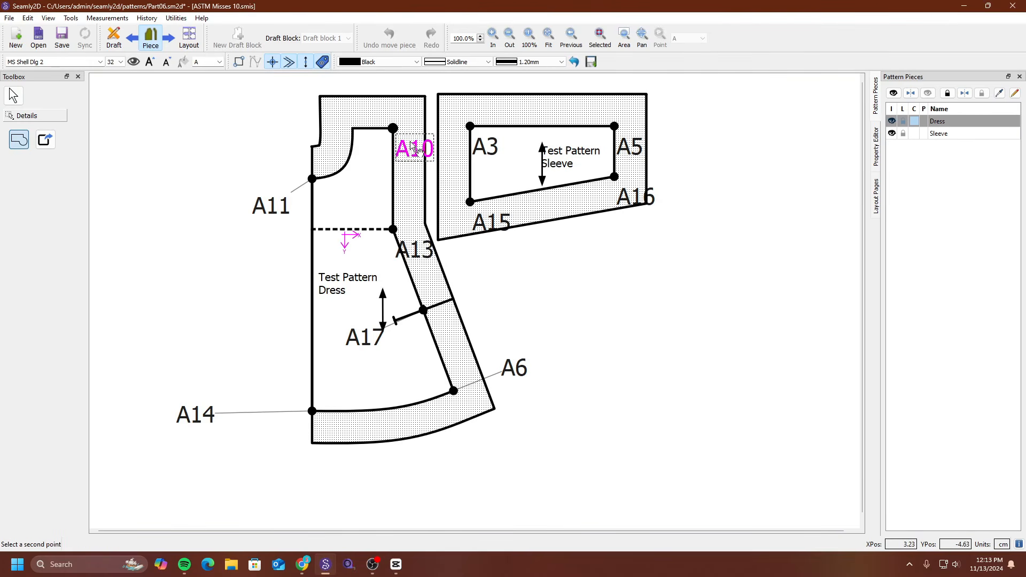
left_click(430, 257)
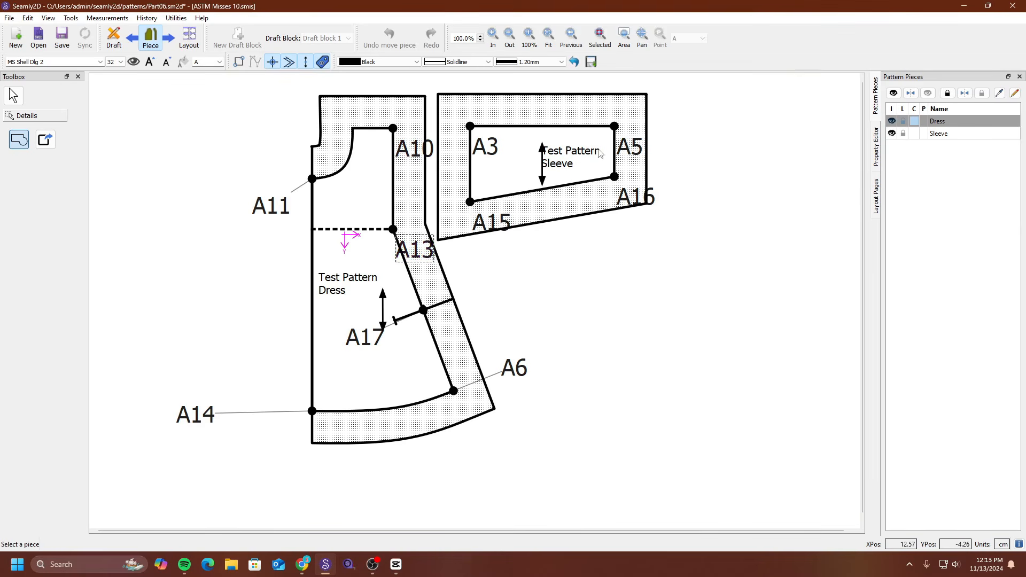
left_click(533, 116)
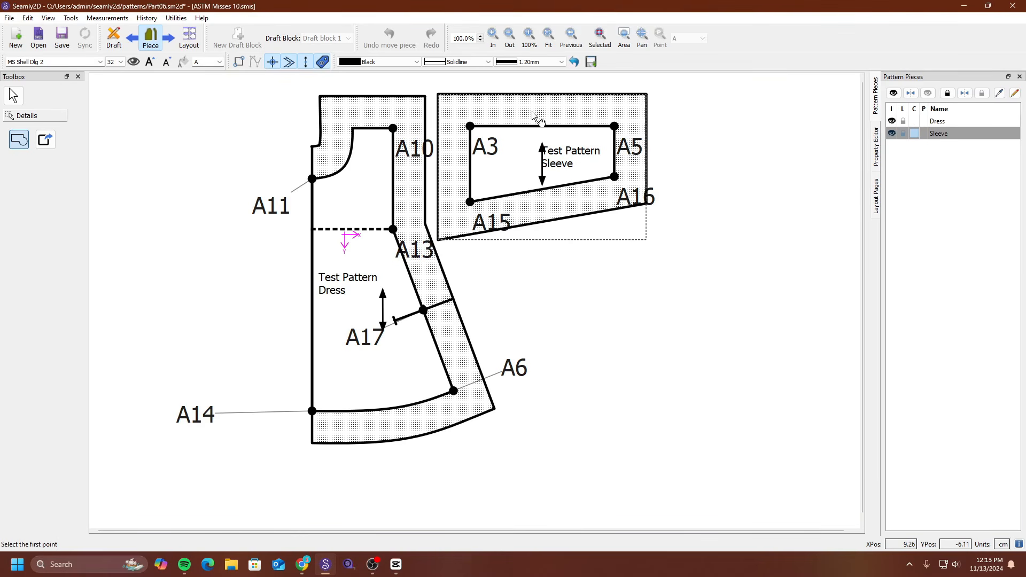
left_click(487, 147)
left_click(492, 226)
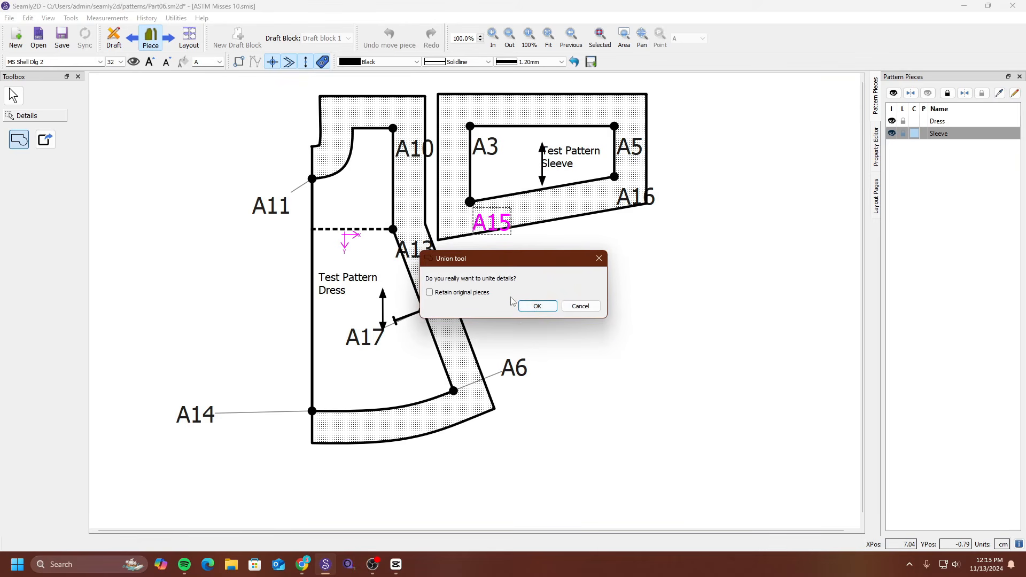
left_click(535, 307)
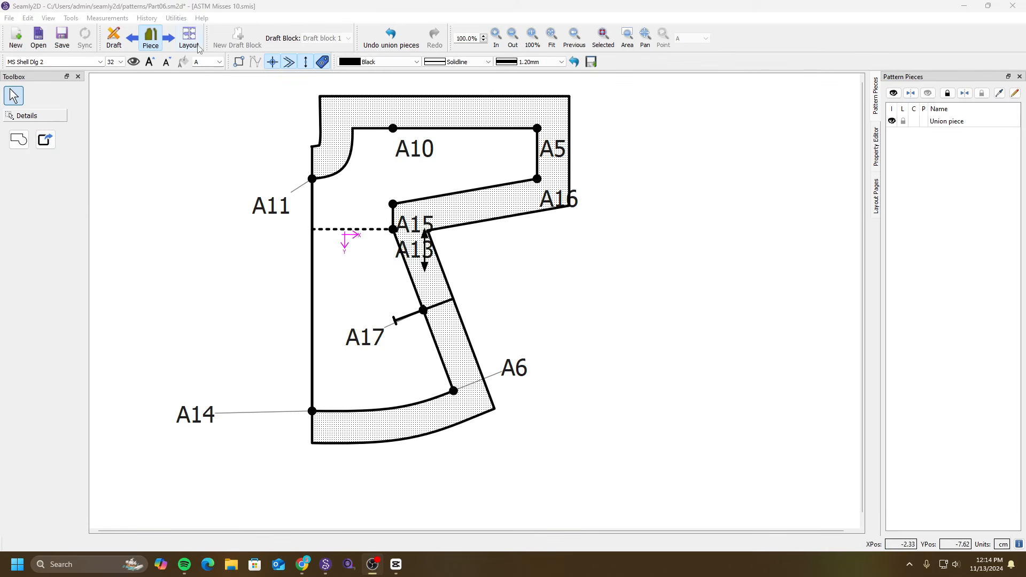
Review the pattern piece export settings and available file formats, and close them without exporting.
left_click(46, 141)
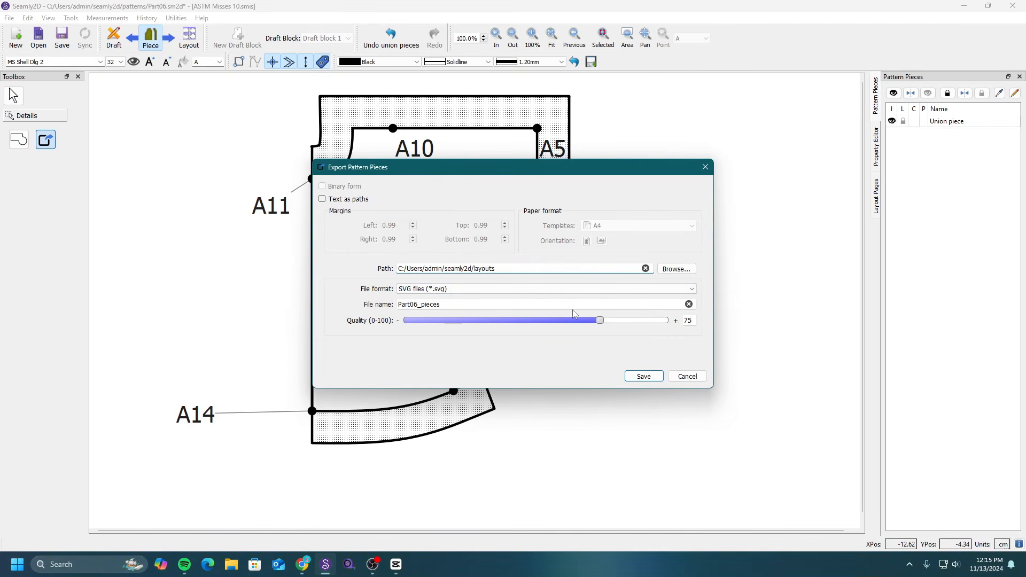
left_click(692, 288)
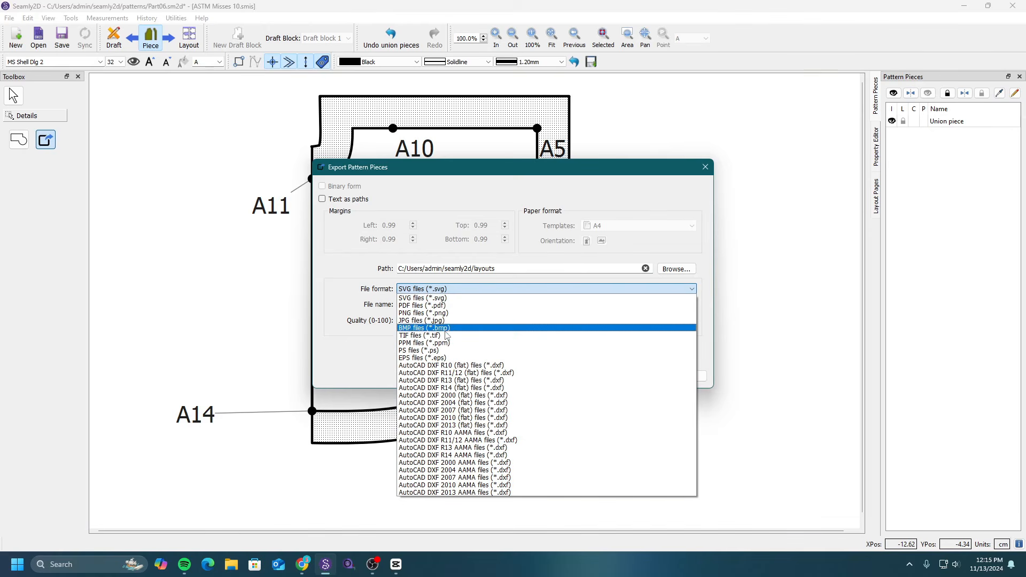
left_click(345, 293)
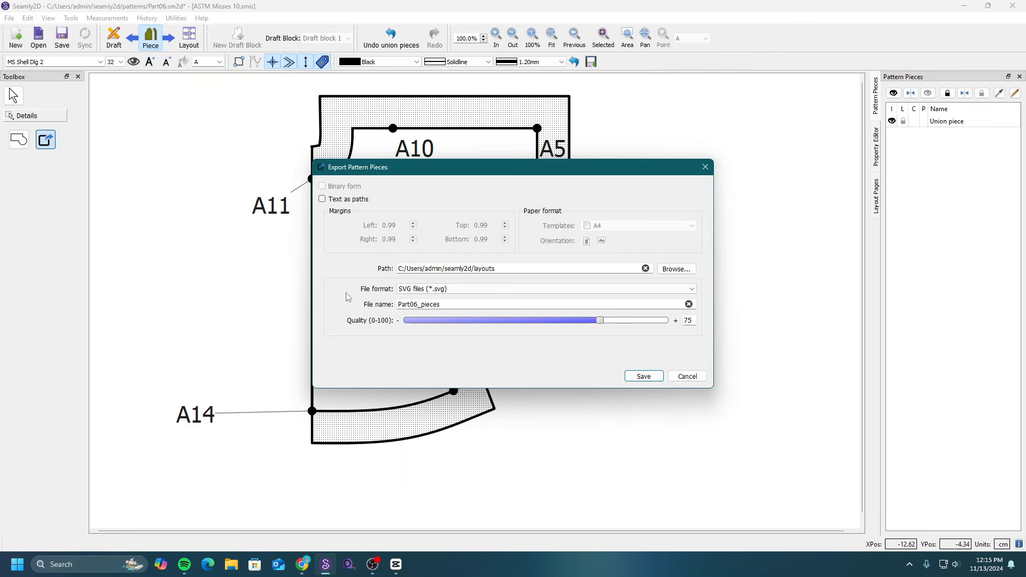
left_click(687, 377)
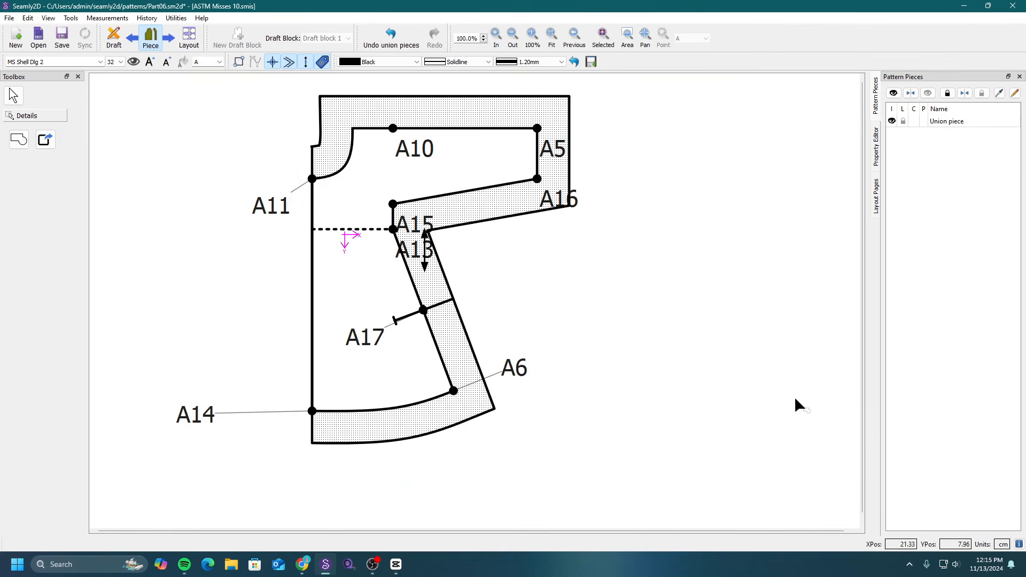
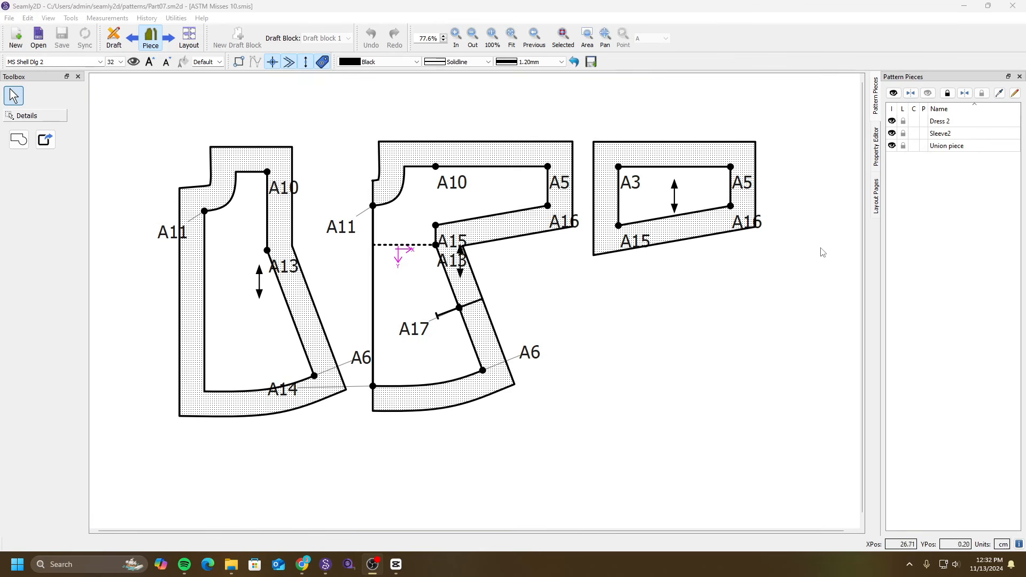
Exclude the Union piece from the layout and lay out the remaining pieces on Letter paper, 21.59 × 27.94 cm.
left_click(892, 146)
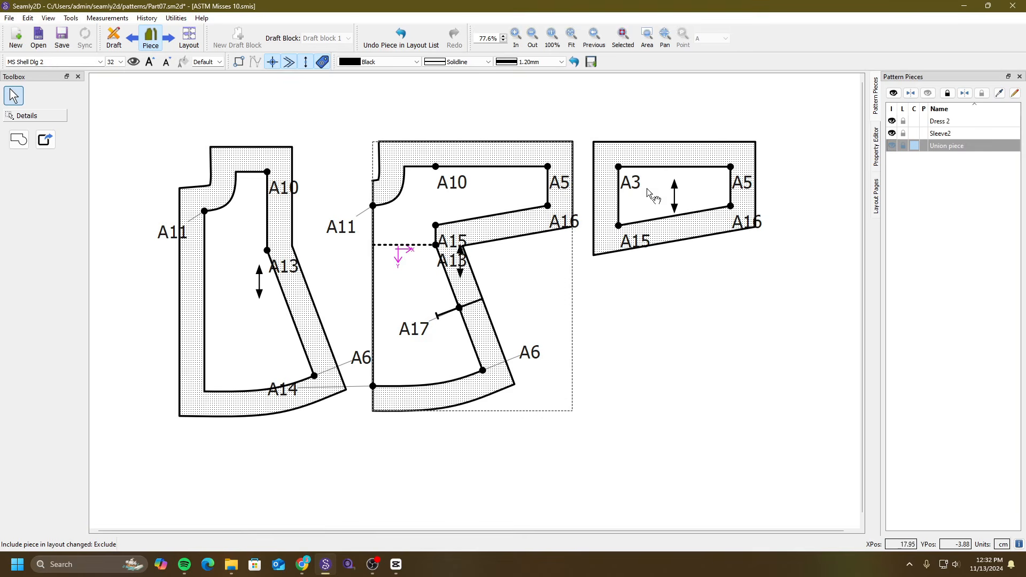
left_click(190, 39)
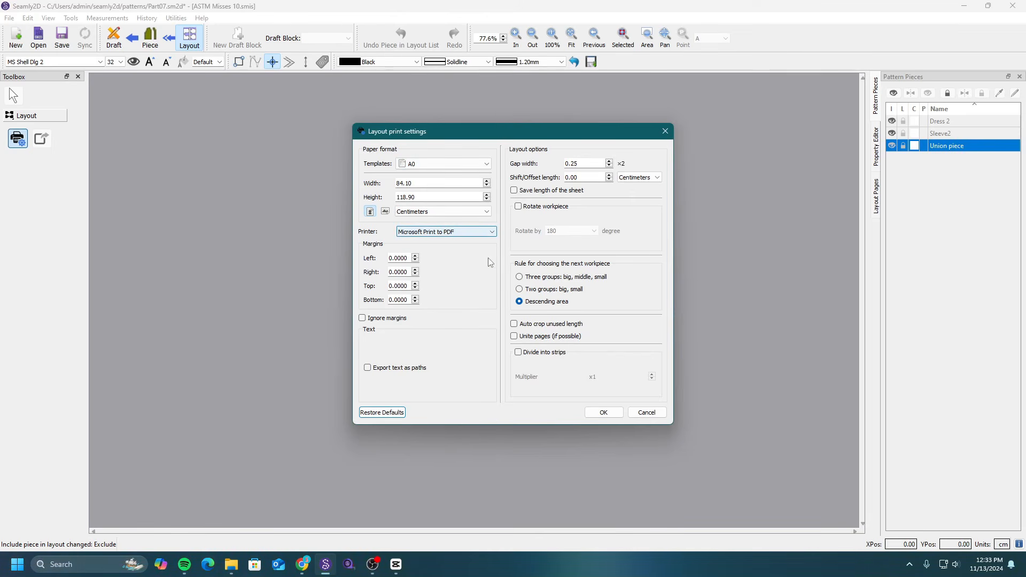
left_click(487, 164)
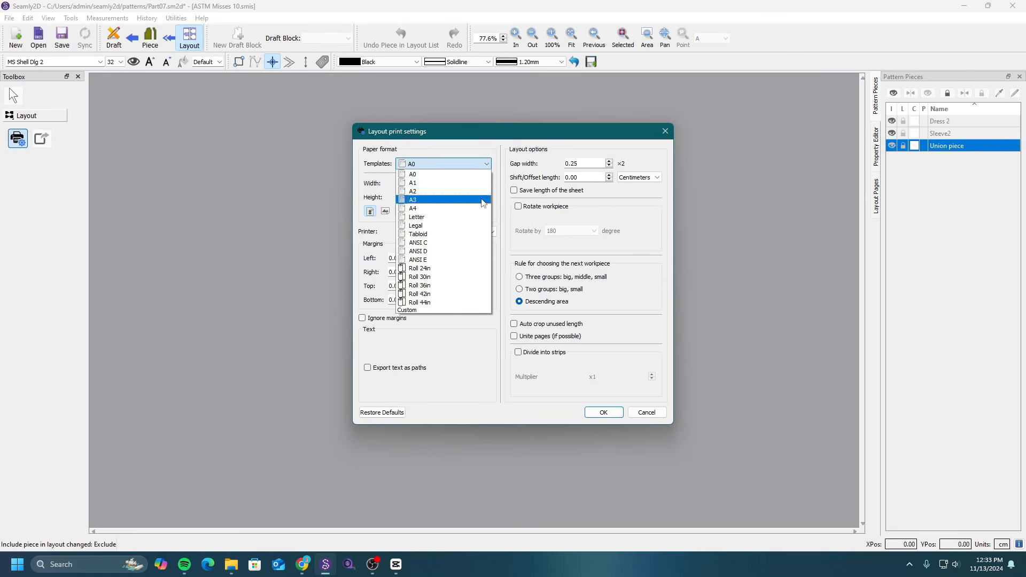
left_click(479, 217)
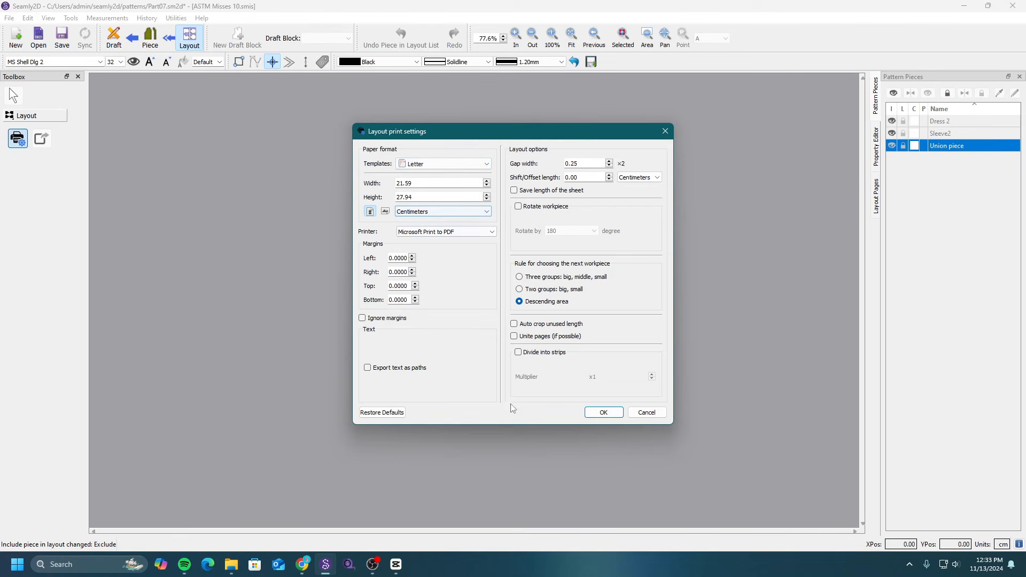
left_click(599, 412)
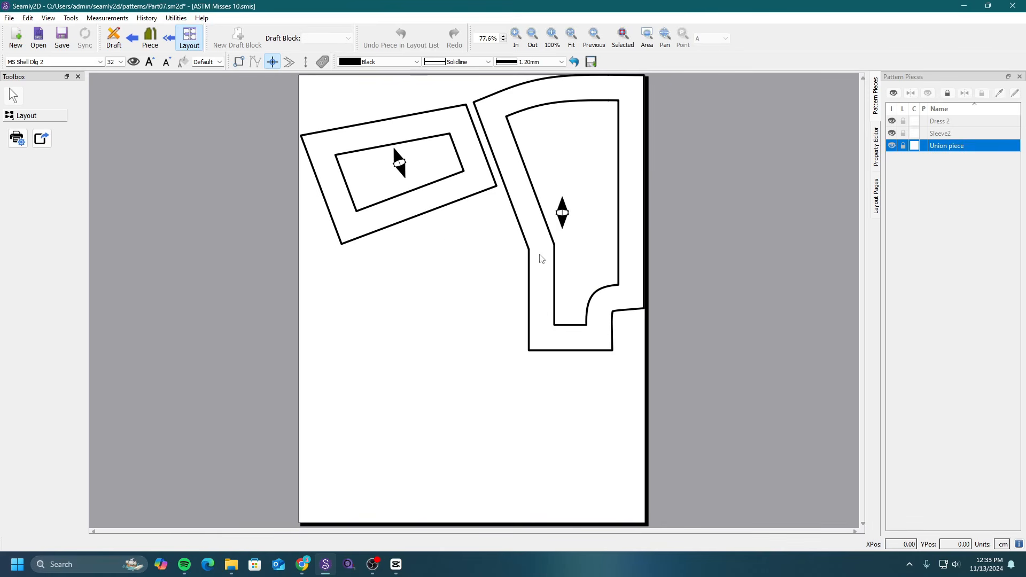
Include the Union piece in the layout again and regenerate the layout on Letter paper.
left_click(150, 37)
left_click(891, 148)
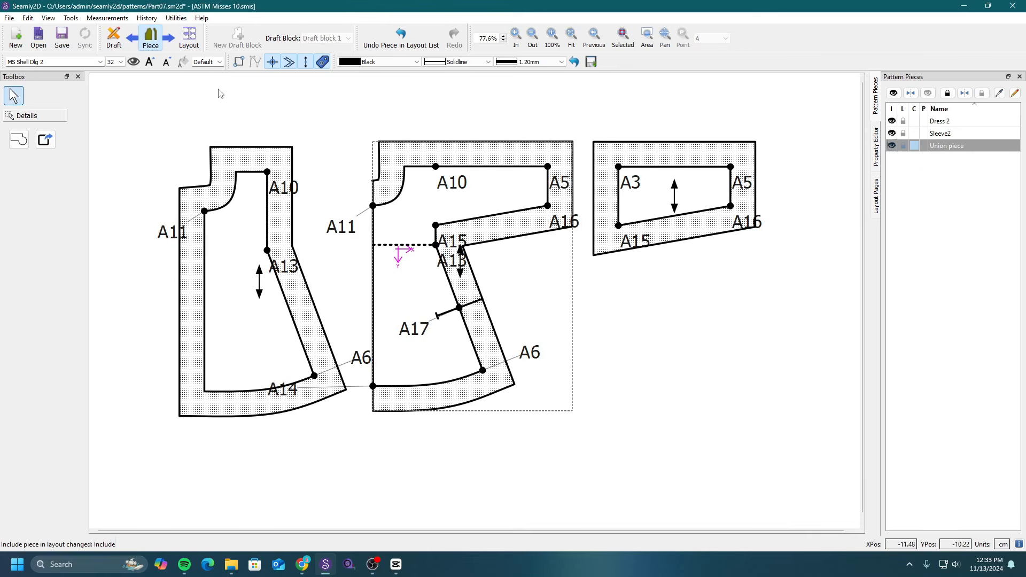
left_click(193, 42)
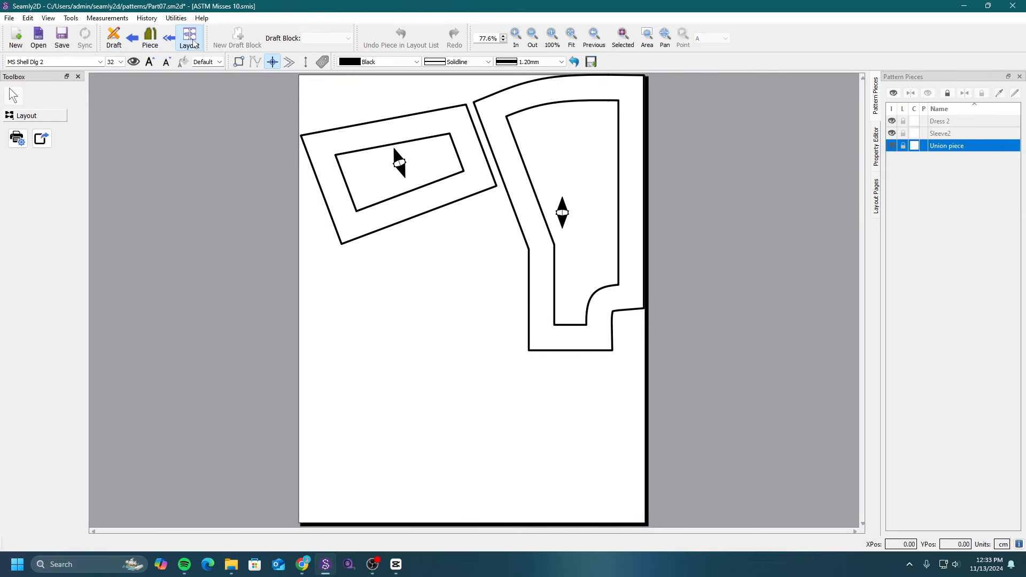
left_click(17, 138)
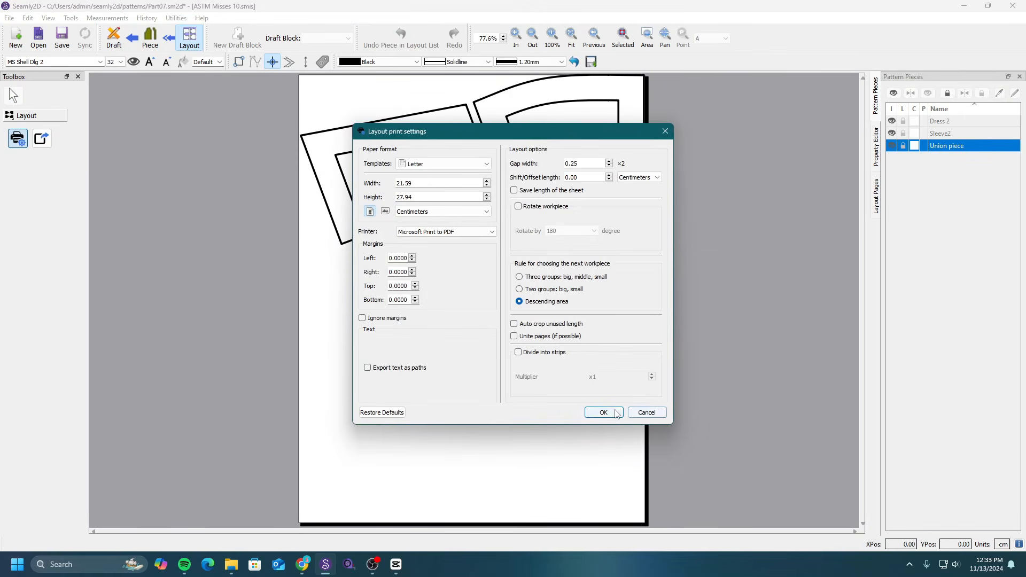
left_click(603, 413)
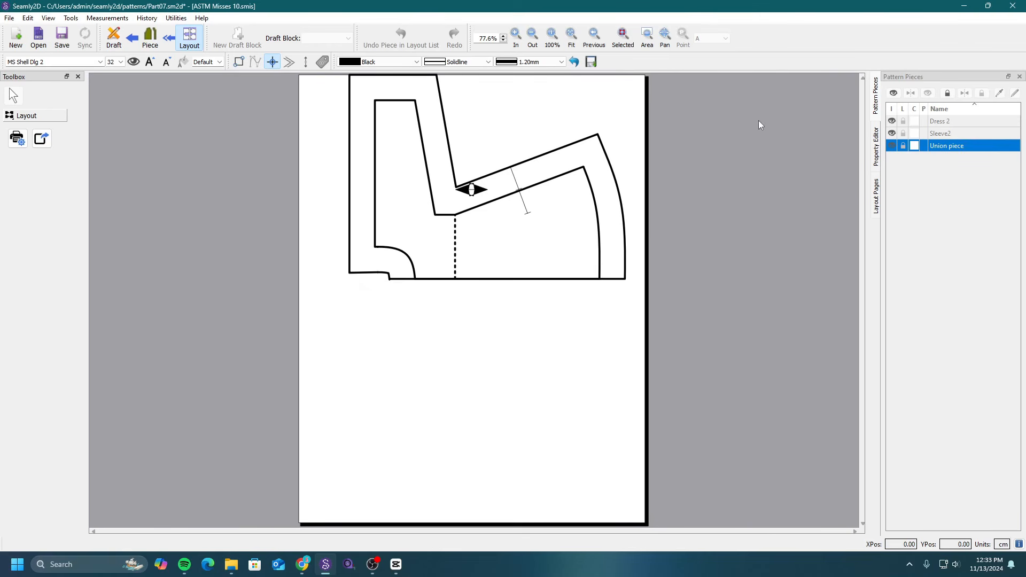
Review how the pieces are arranged on layout pages 1 and 2.
left_click(876, 197)
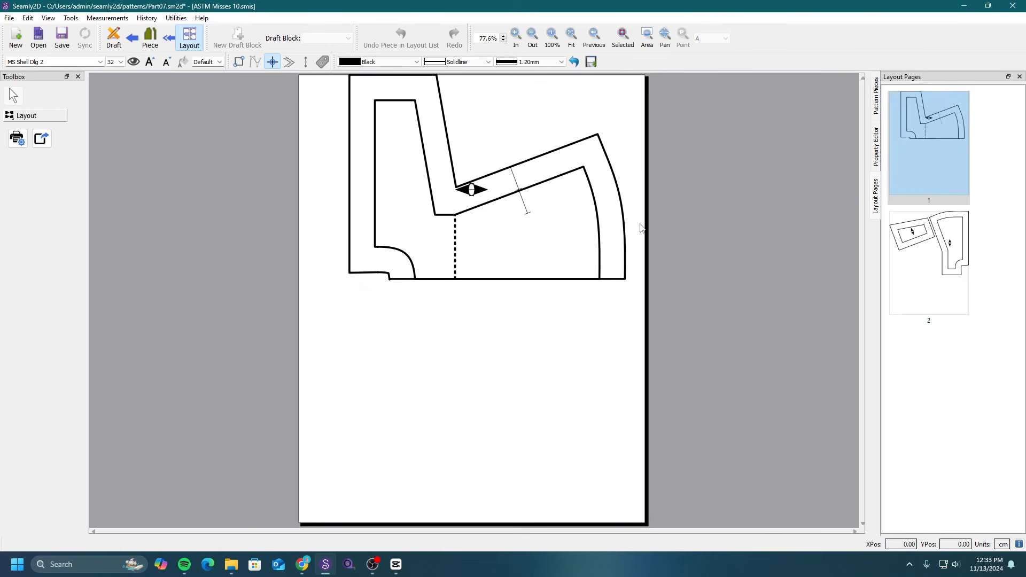
left_click(910, 277)
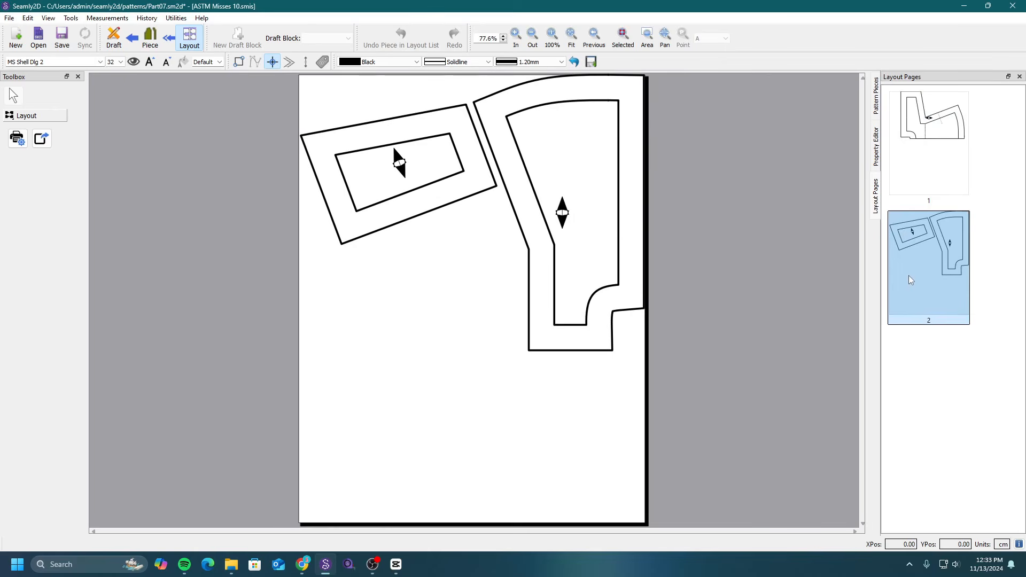
left_click(928, 132)
left_click(943, 214)
left_click(945, 201)
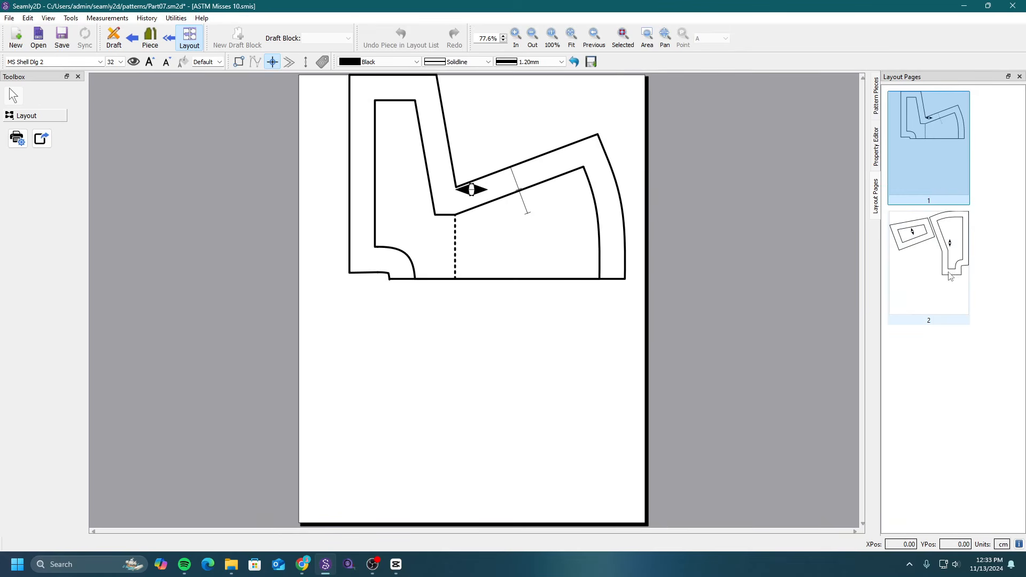
Restore the default layout print settings with the A0 paper template and regenerate the layout.
left_click(146, 38)
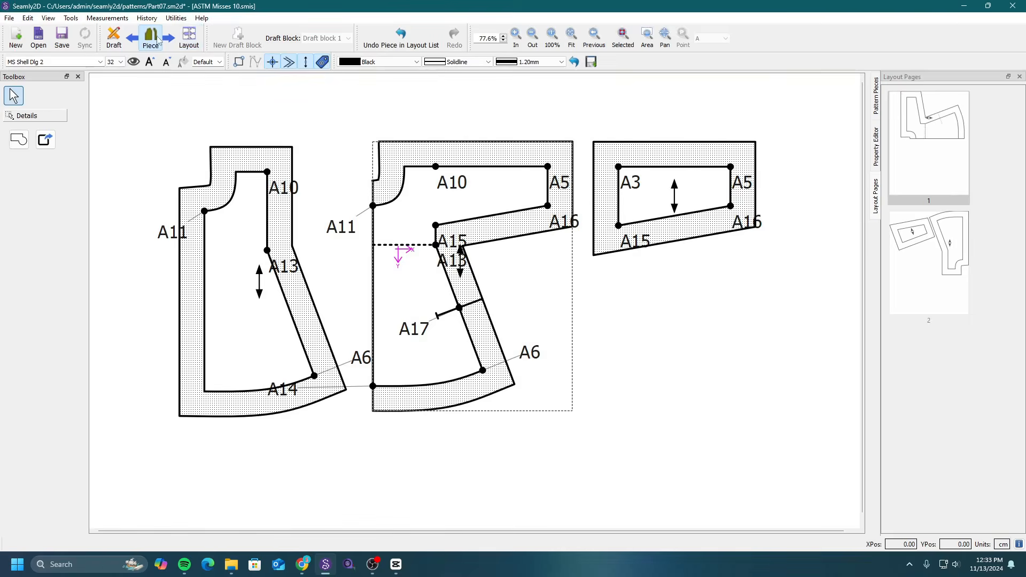
left_click(189, 38)
left_click(18, 139)
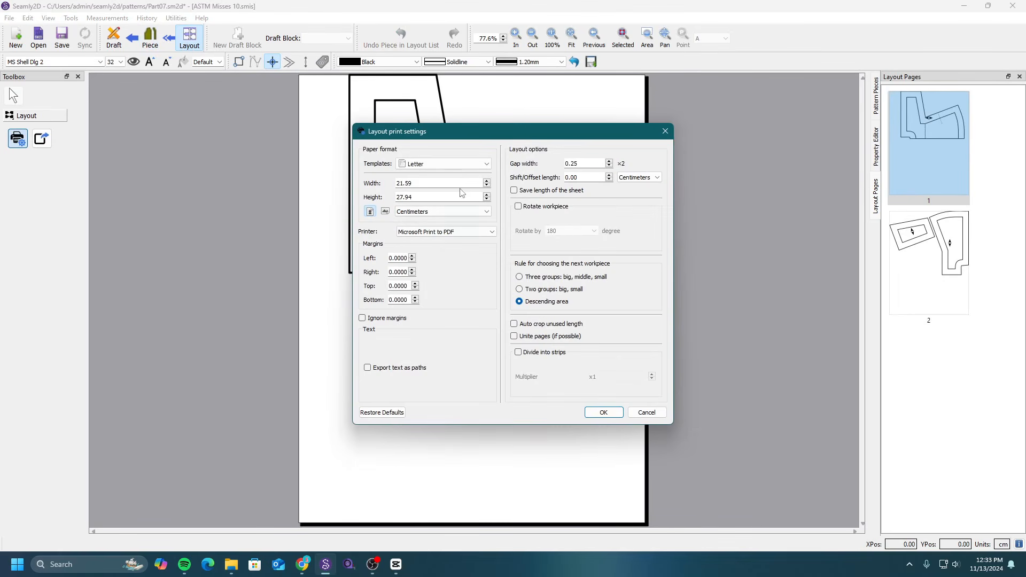
left_click(382, 412)
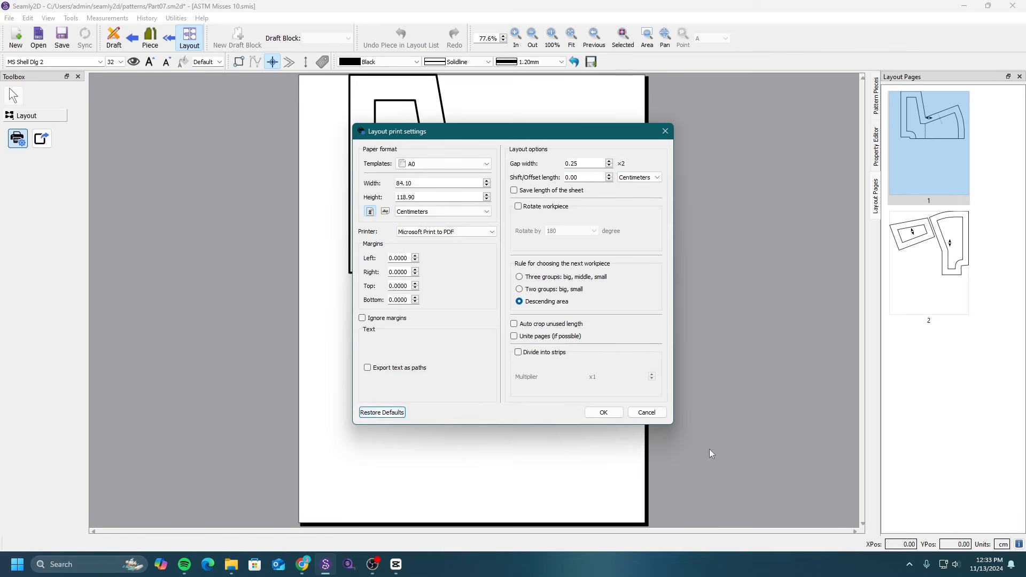
left_click(611, 415)
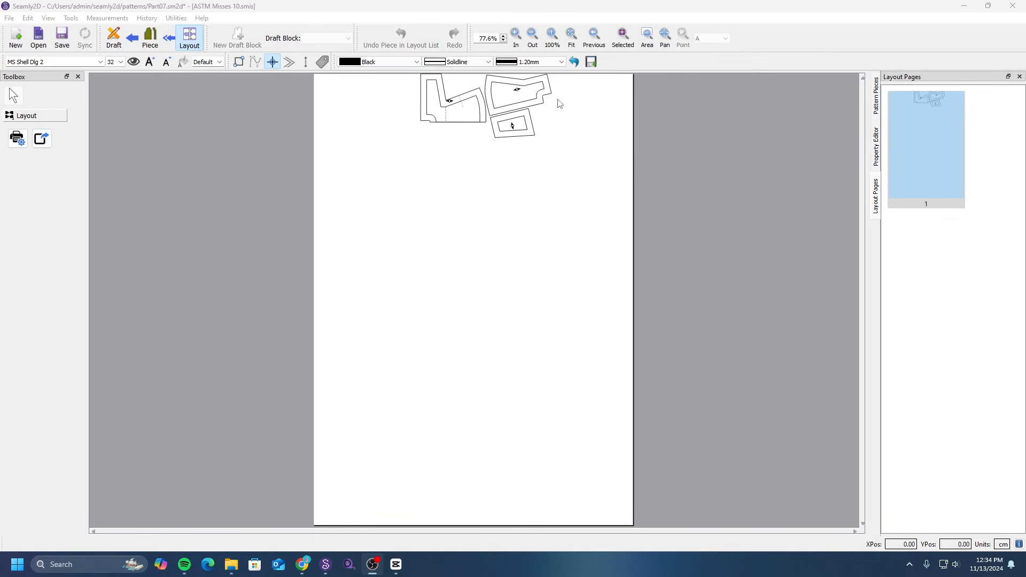
Review the layout export settings for path, file format and file name, and close them without exporting.
left_click(42, 140)
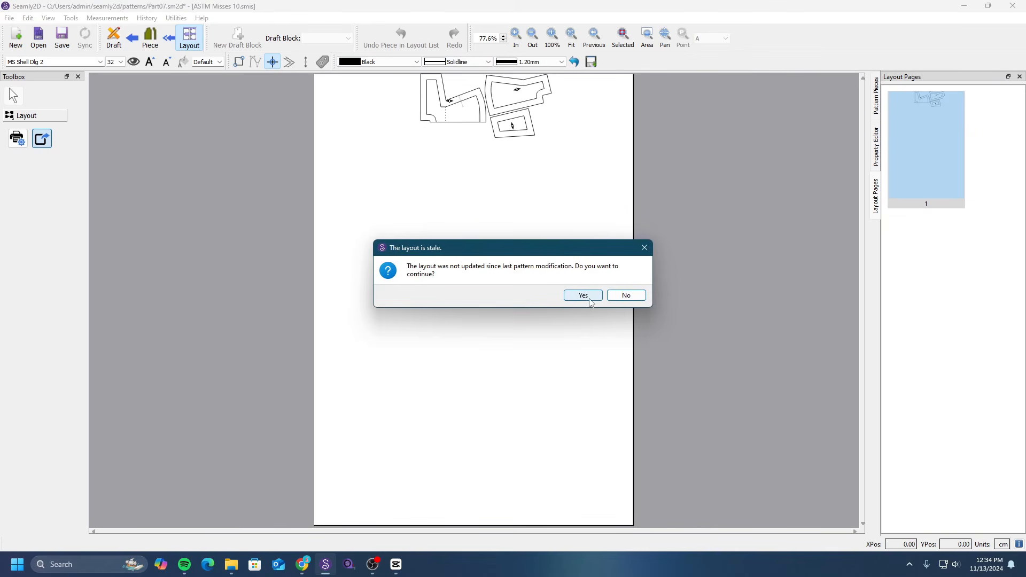
left_click(589, 299)
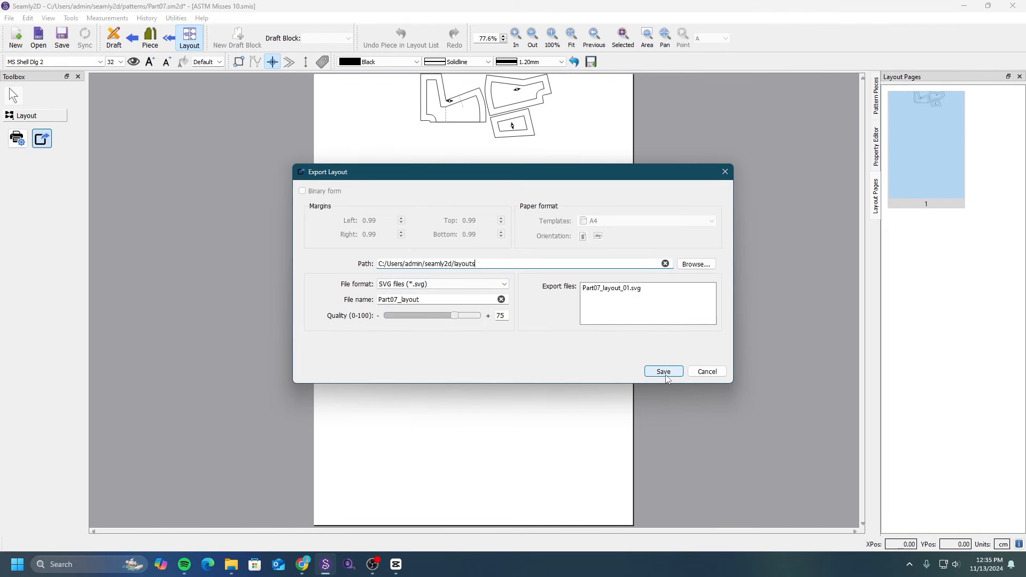
left_click(711, 374)
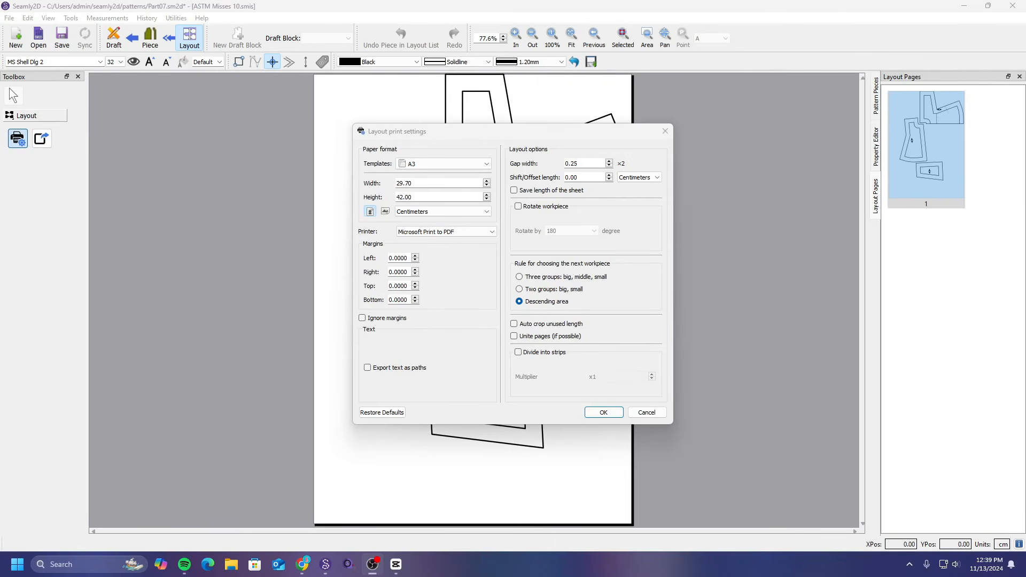
Generate the layout of all three pieces on A3 portrait paper, 29.70 × 42.00 cm.
left_click(421, 134)
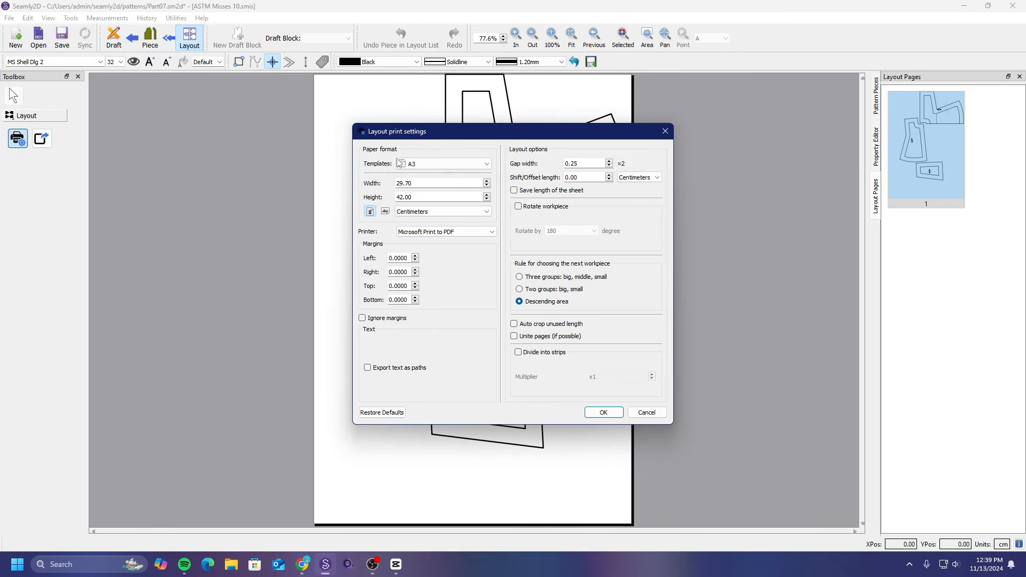
left_click(603, 412)
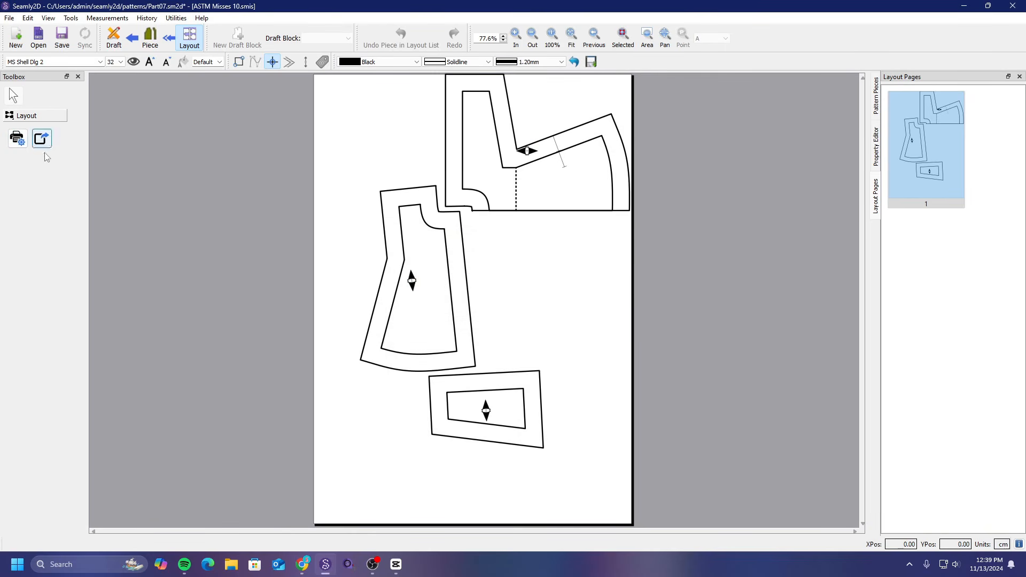
Preview the layout as a tiled PDF, examine how the pieces are split across its pages, and close the preview.
left_click(9, 18)
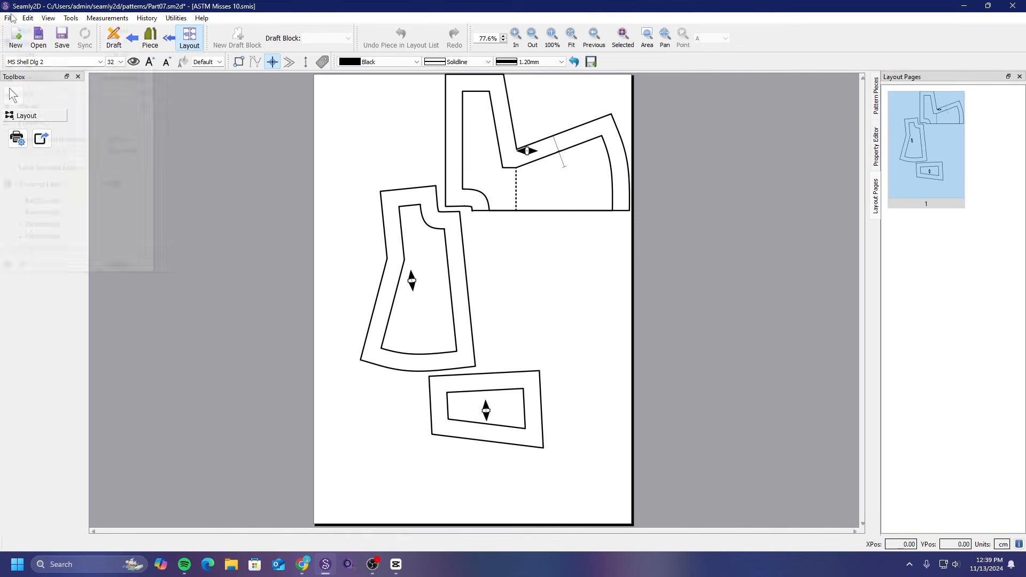
mouse_move(45, 108)
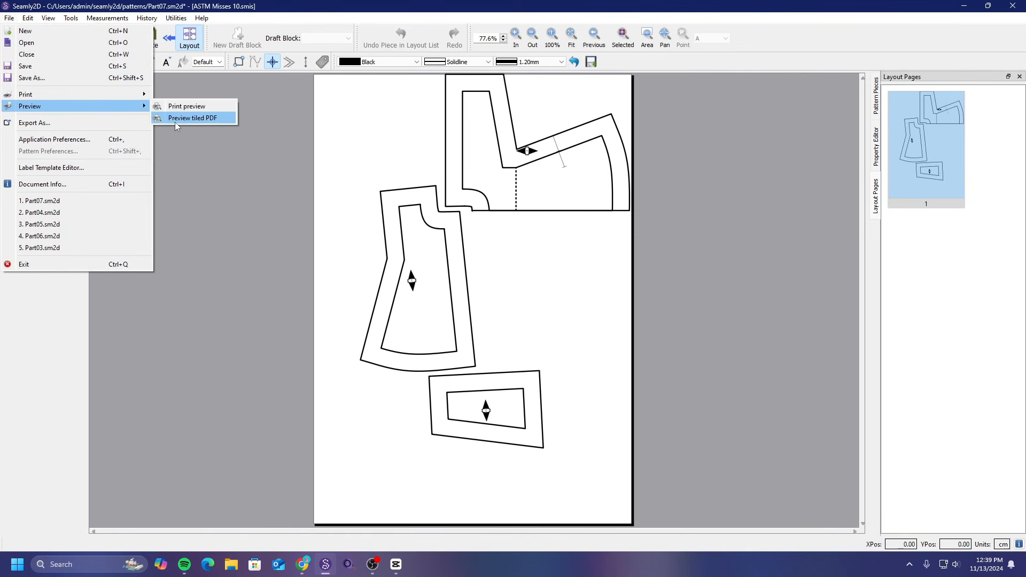
left_click(174, 121)
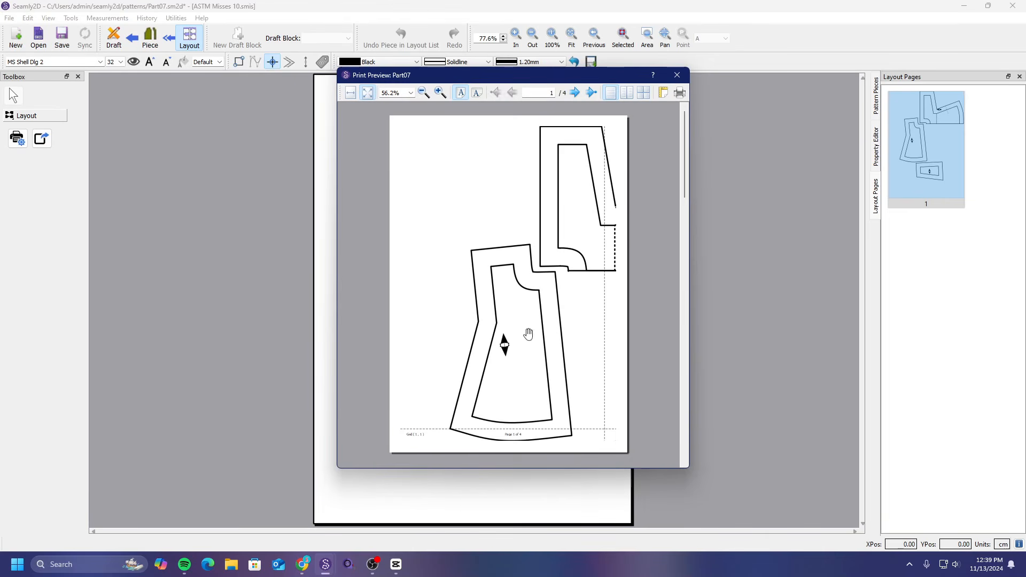
scroll(473, 409, "down", 1)
scroll(475, 404, "down", 2)
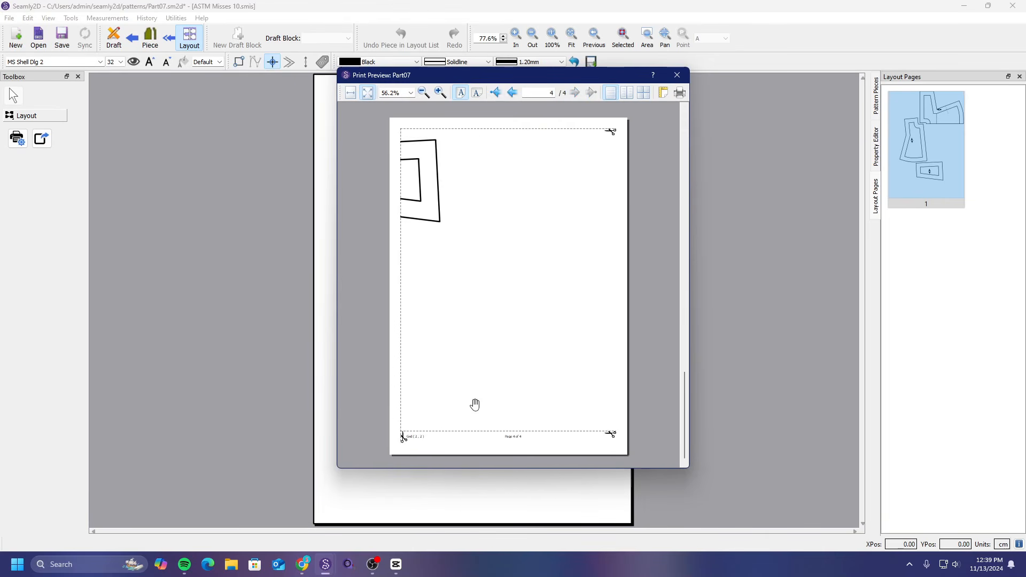
scroll(475, 404, "up", 3)
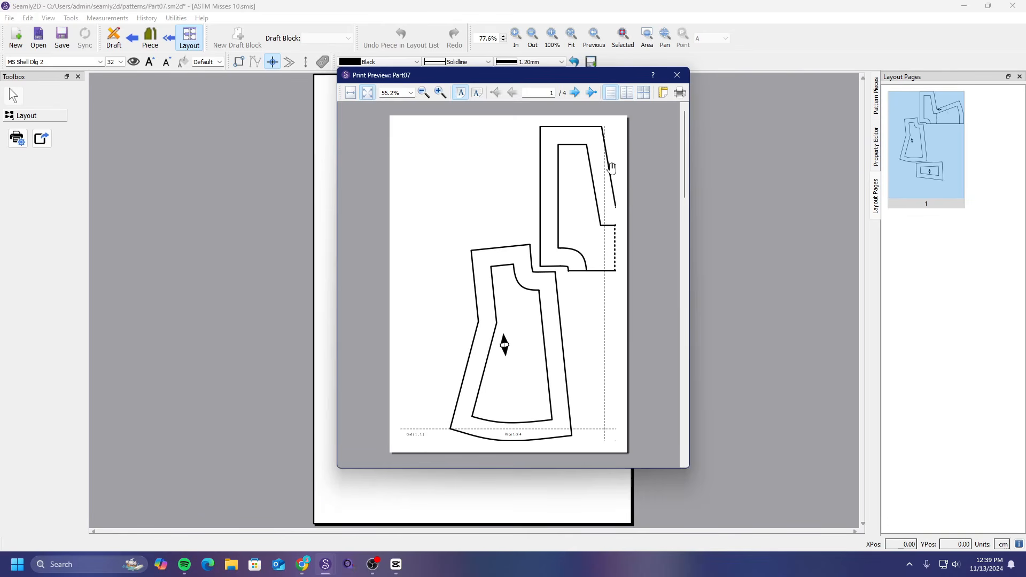
scroll(528, 420, "down", 3)
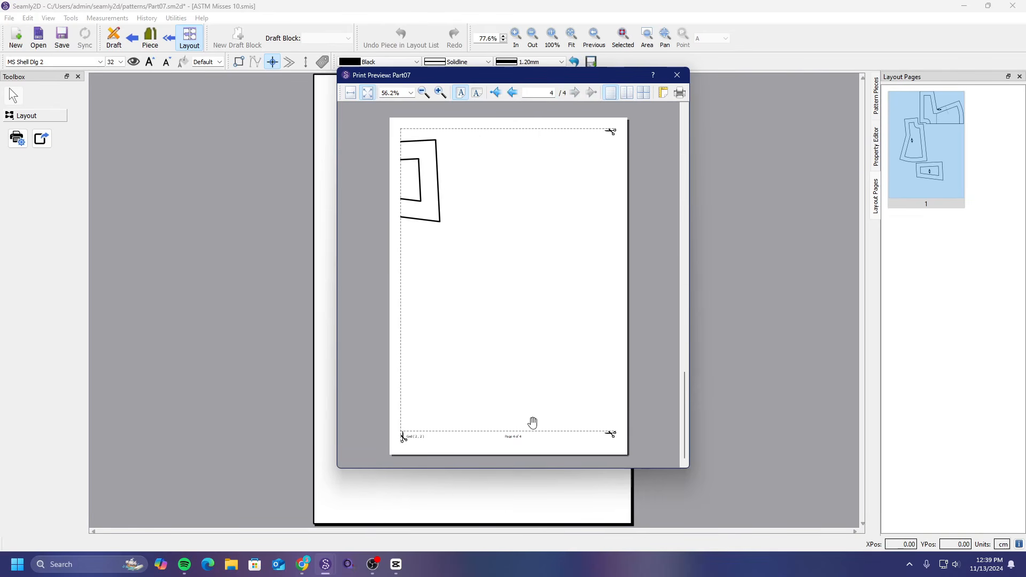
scroll(533, 423, "up", 5)
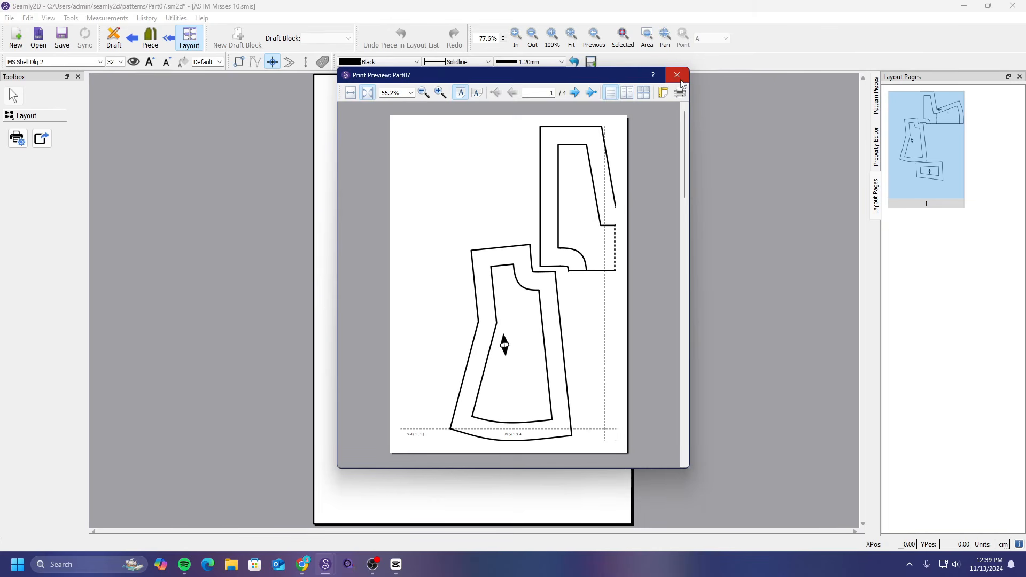
scroll(562, 287, "down", 5)
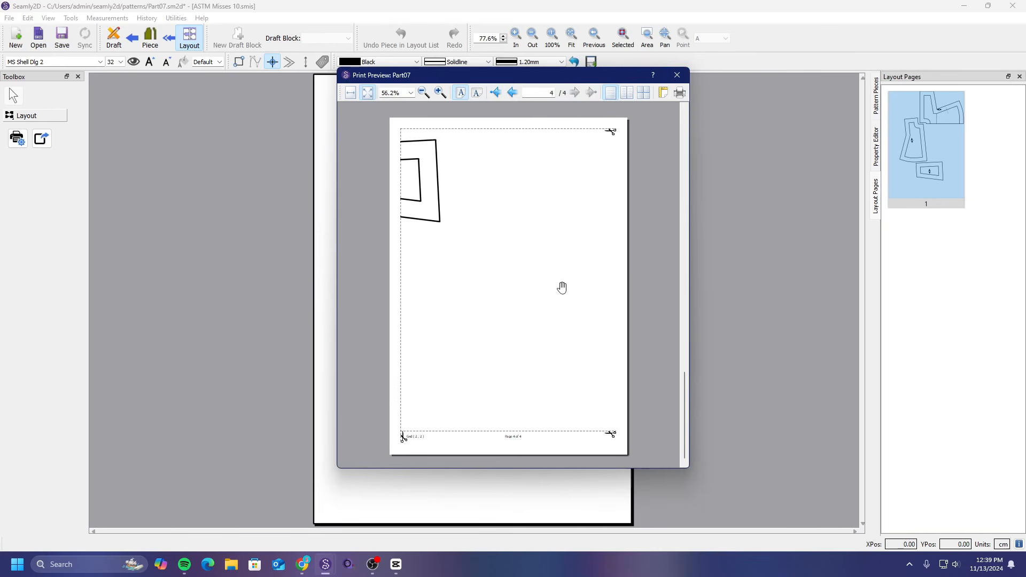
left_click(677, 75)
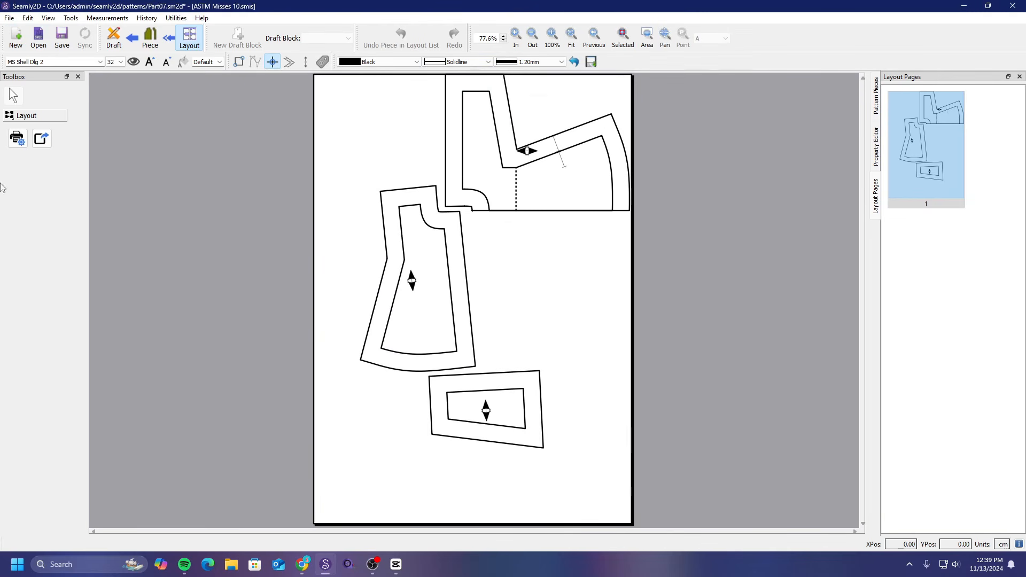
Check the system print settings for Microsoft Print to PDF and close them without printing.
left_click(9, 18)
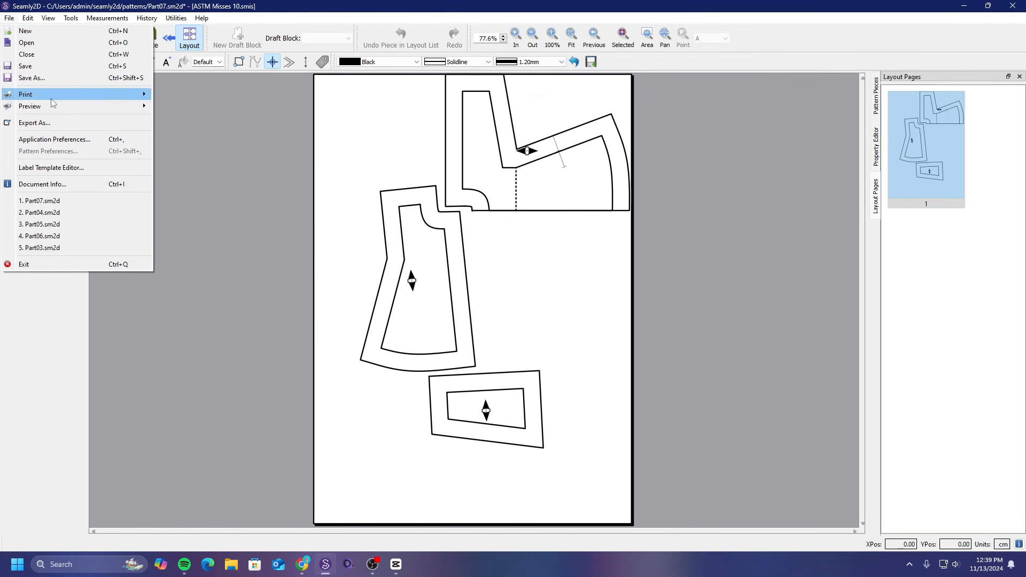
mouse_move(32, 105)
left_click(206, 107)
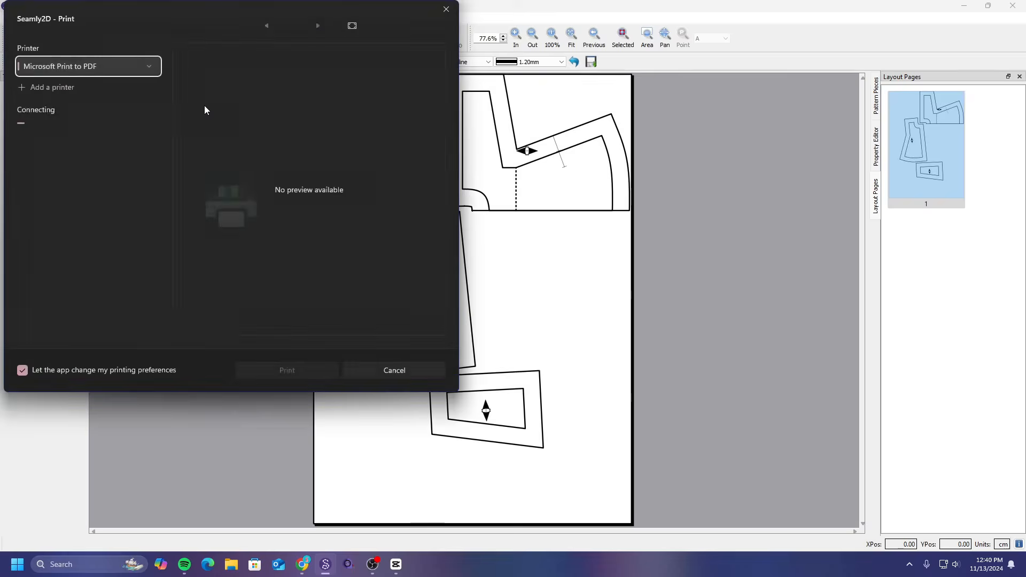
left_click(452, 11)
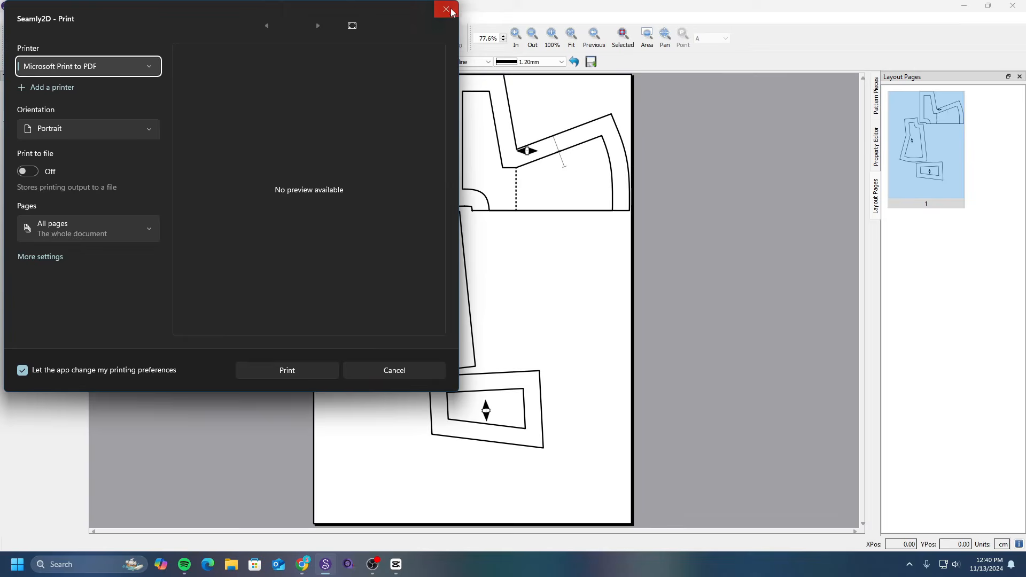